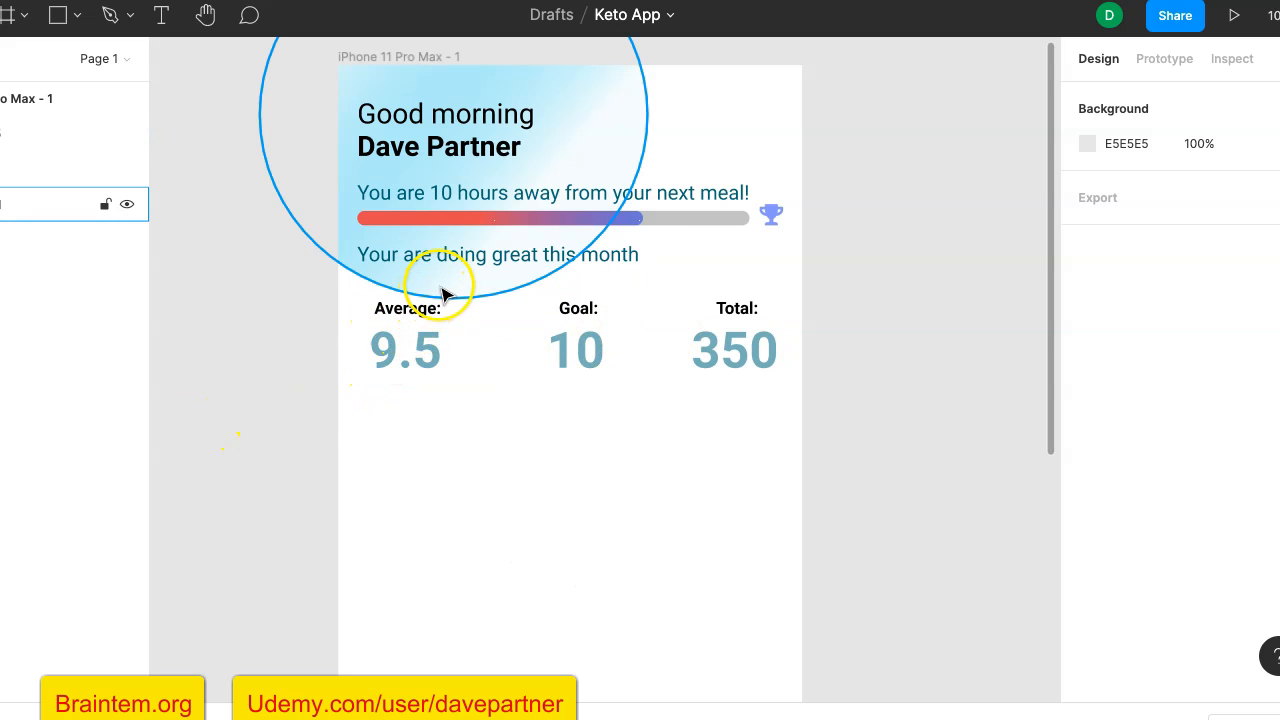
# - Move the light-blue gradient circle down and slightly left behind the greeting, keeping it over the artboard's upper-left corner
pyautogui.moveTo(443, 286); pyautogui.dragTo(438, 318)
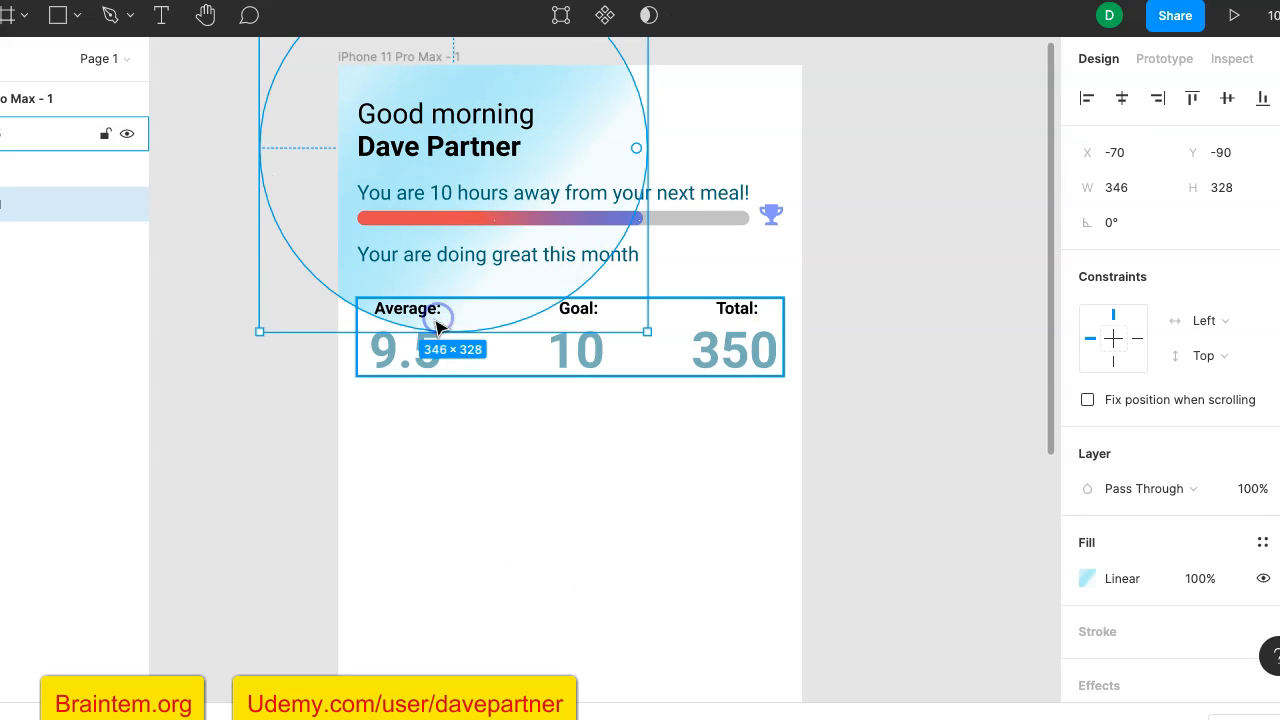
pyautogui.click(240, 406)
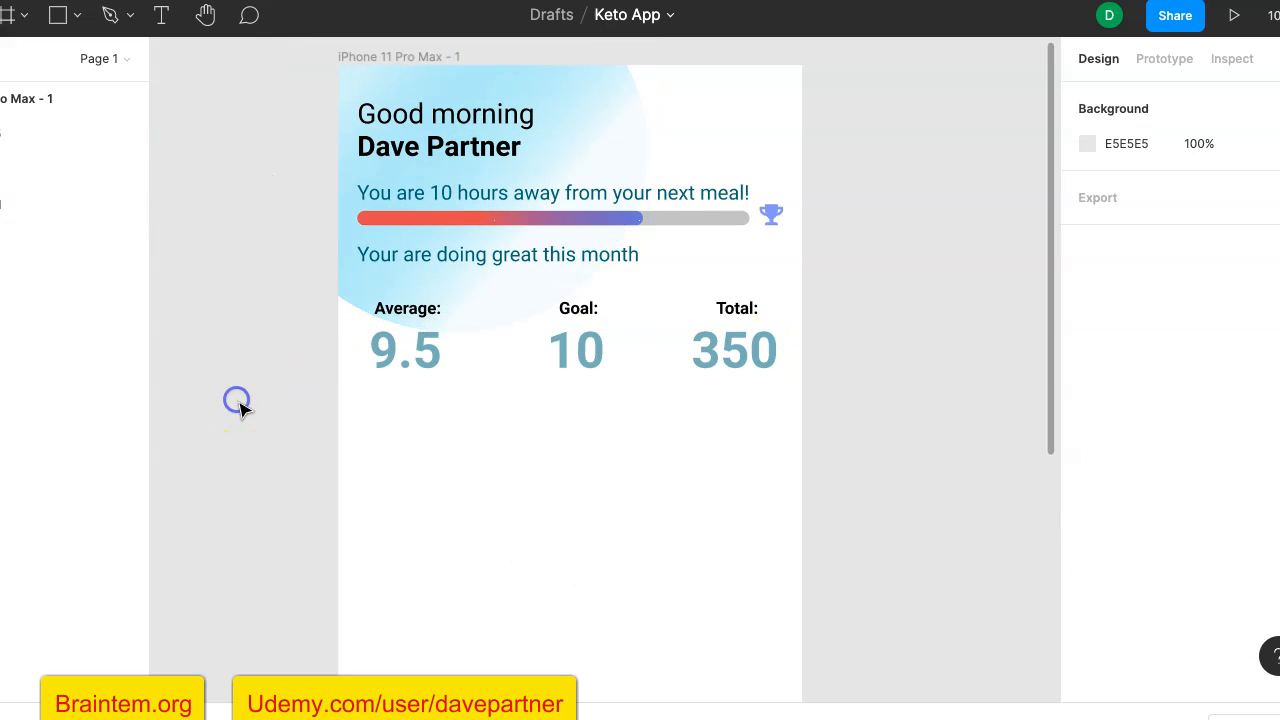
pyautogui.click(482, 304)
pyautogui.moveTo(482, 304); pyautogui.dragTo(479, 302)
pyautogui.click(282, 365)
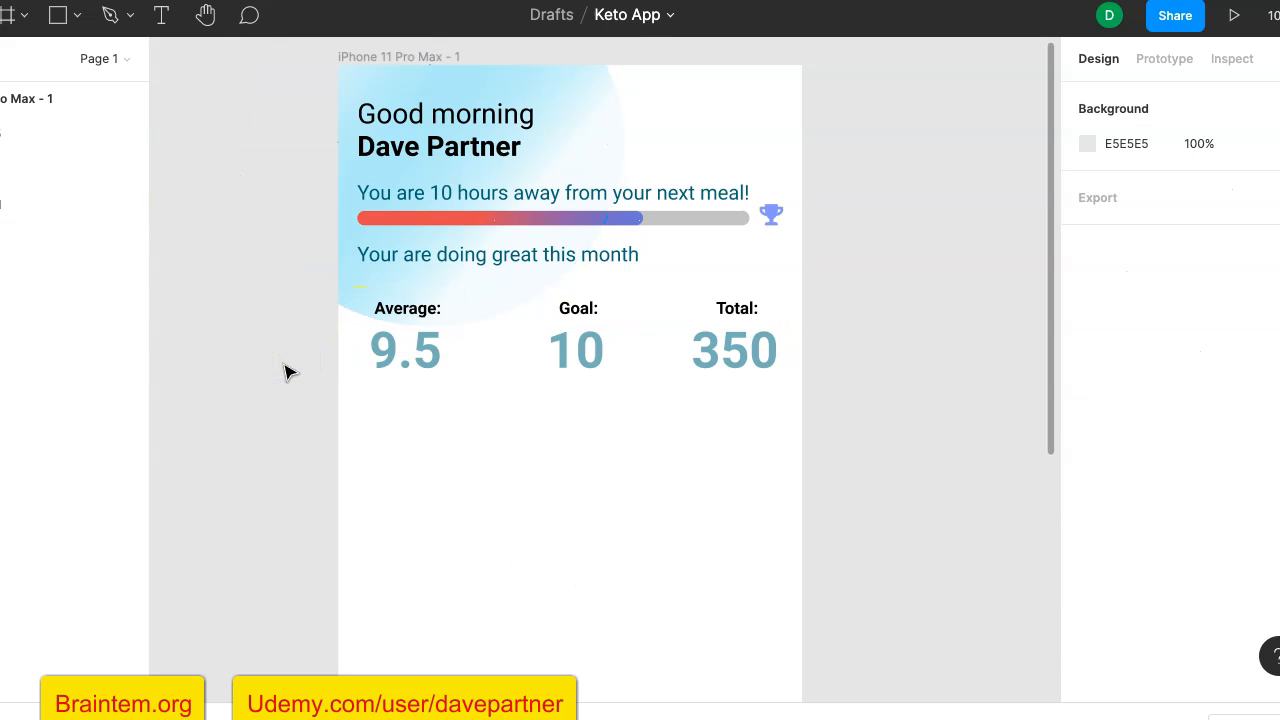
# - Draw a rectangle about 393 × 58 below the Average, Goal and Total figures, starting at the artboard's left edge
pyautogui.click(58, 18)
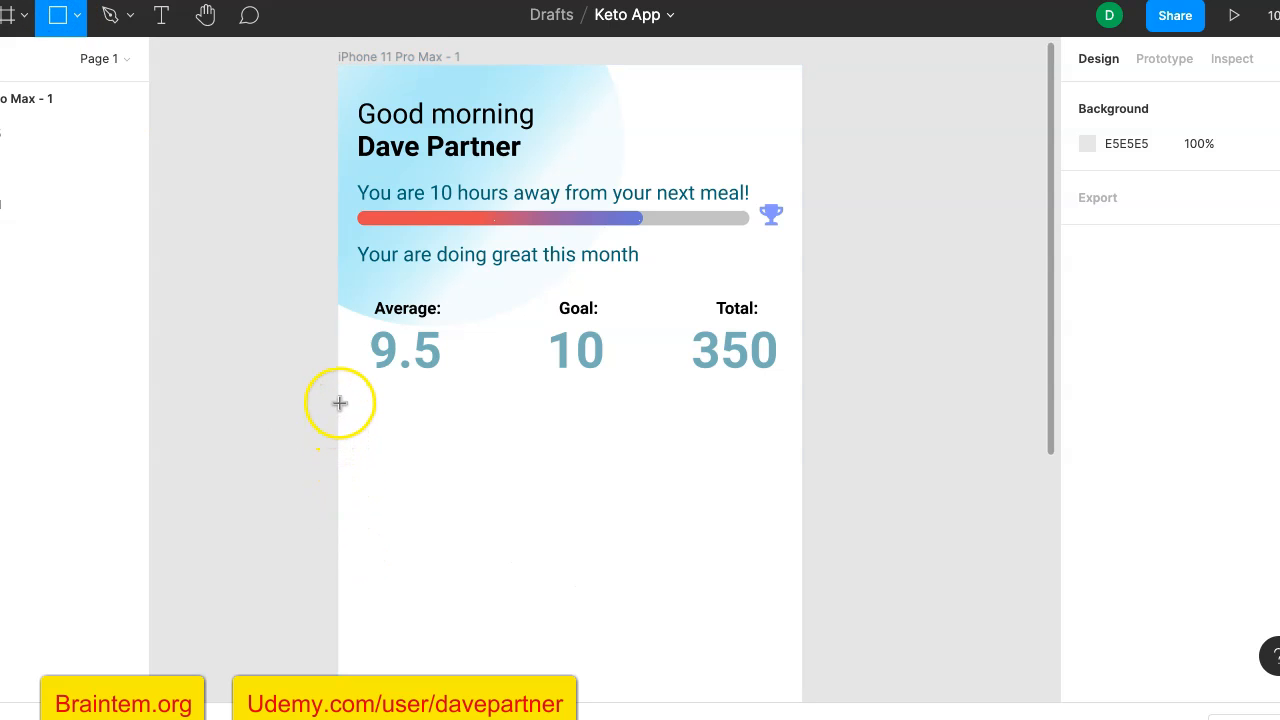
pyautogui.moveTo(339, 401)
pyautogui.mouseDown()
pyautogui.moveTo(389, 451)
pyautogui.moveTo(609, 477)
pyautogui.moveTo(800, 466)
pyautogui.moveTo(779, 438)
pyautogui.mouseUp()
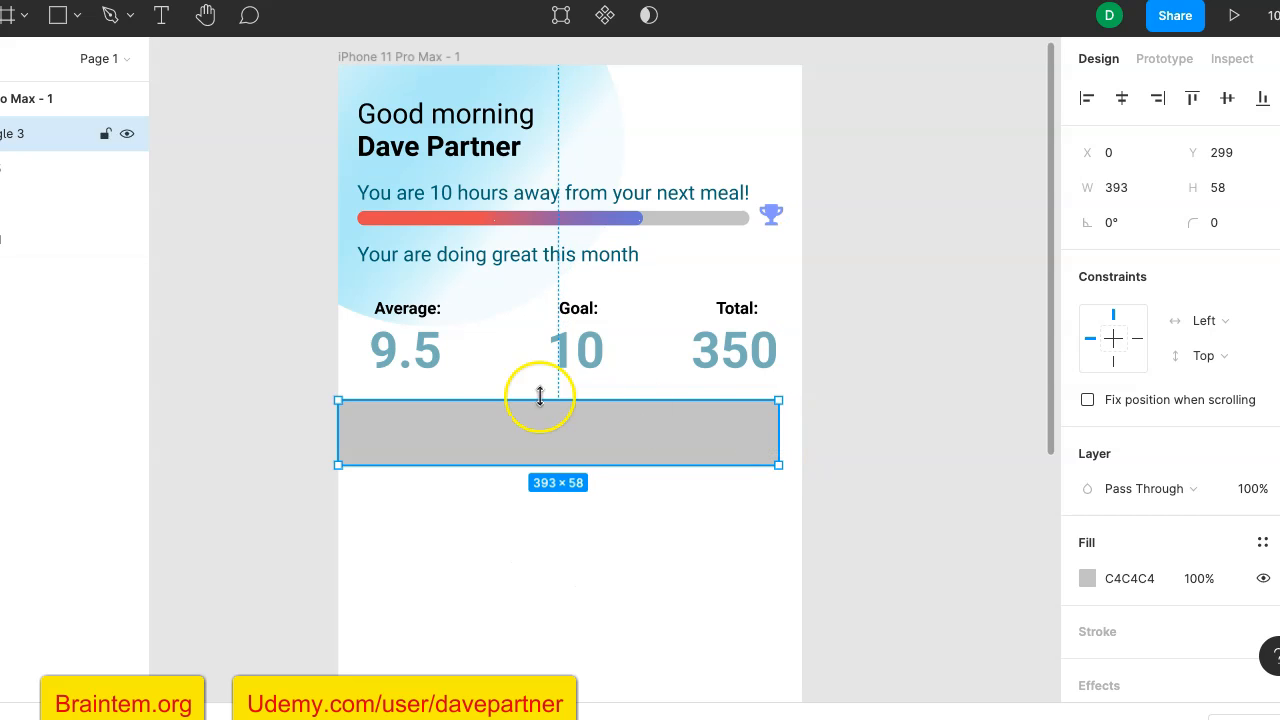
# - Try resizing the rectangle from its left edge, then undo the resizing
pyautogui.moveTo(343, 425); pyautogui.dragTo(362, 424)
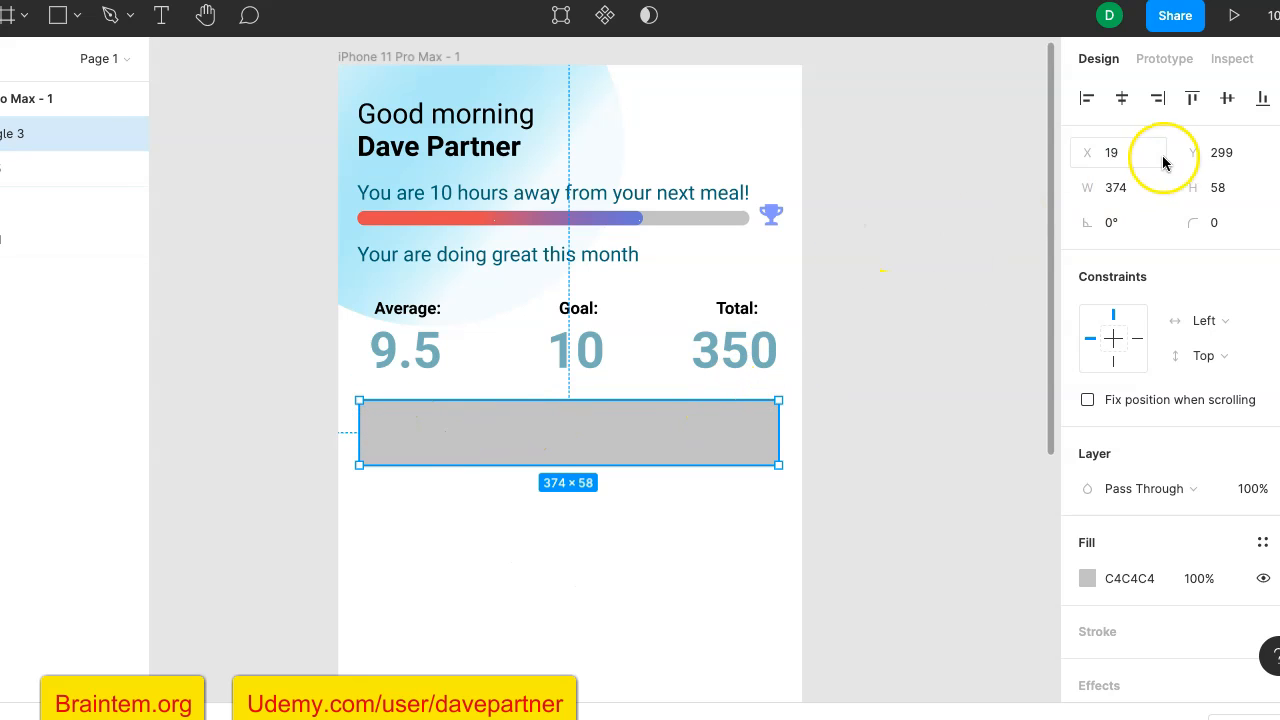
pyautogui.click(1137, 190)
pyautogui.click(1132, 190)
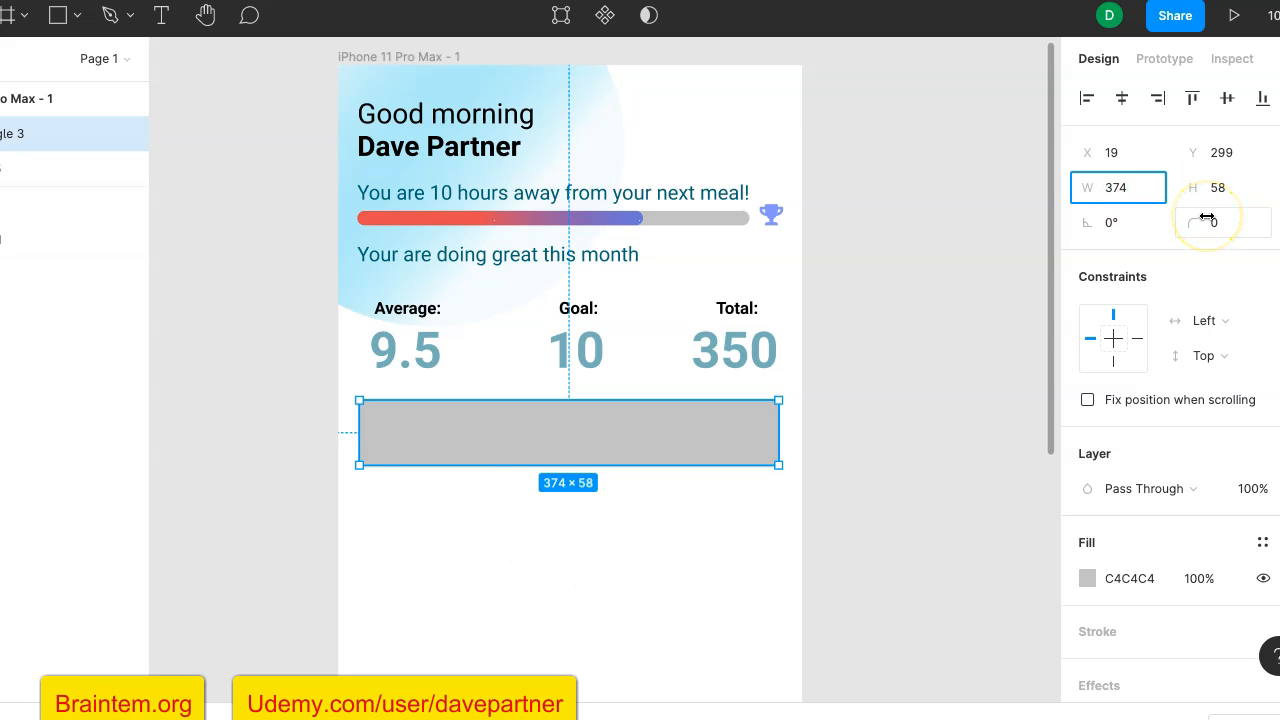
pyautogui.moveTo(359, 432); pyautogui.dragTo(317, 436)
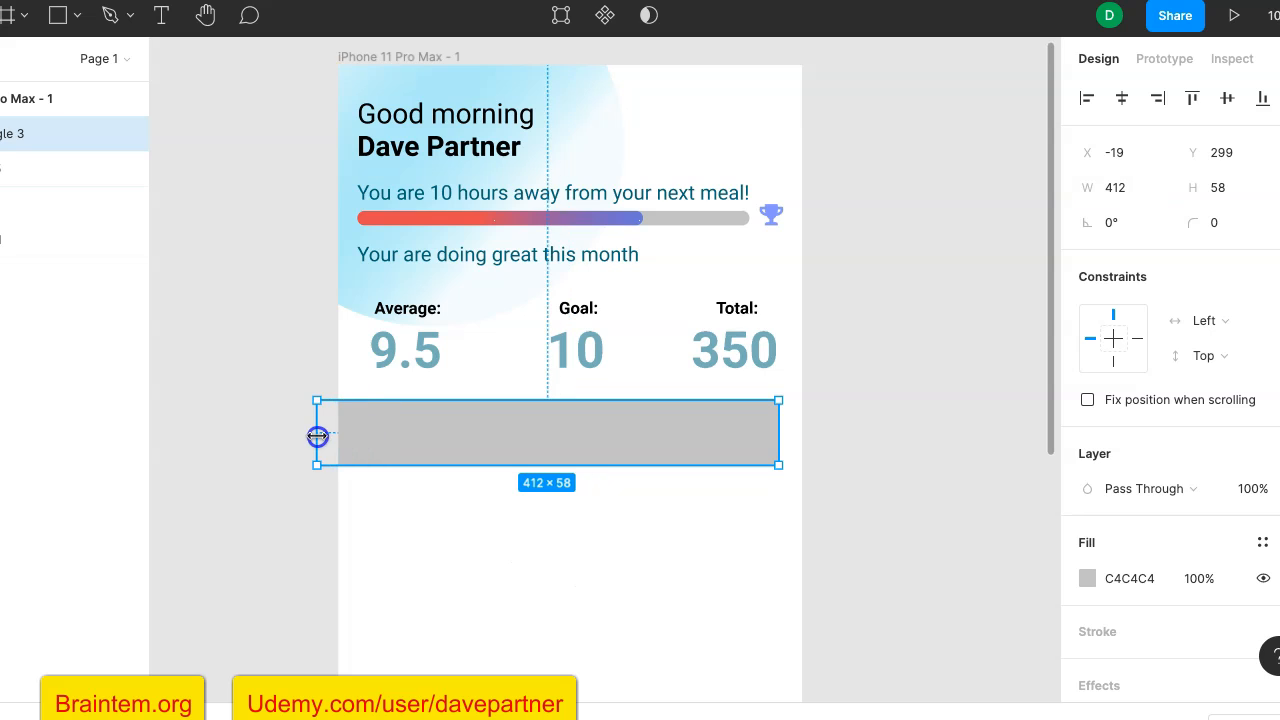
pyautogui.hotkey('ctrl', 'z')
pyautogui.hotkey('ctrl', 'z')
pyautogui.hotkey('ctrl', 'z')
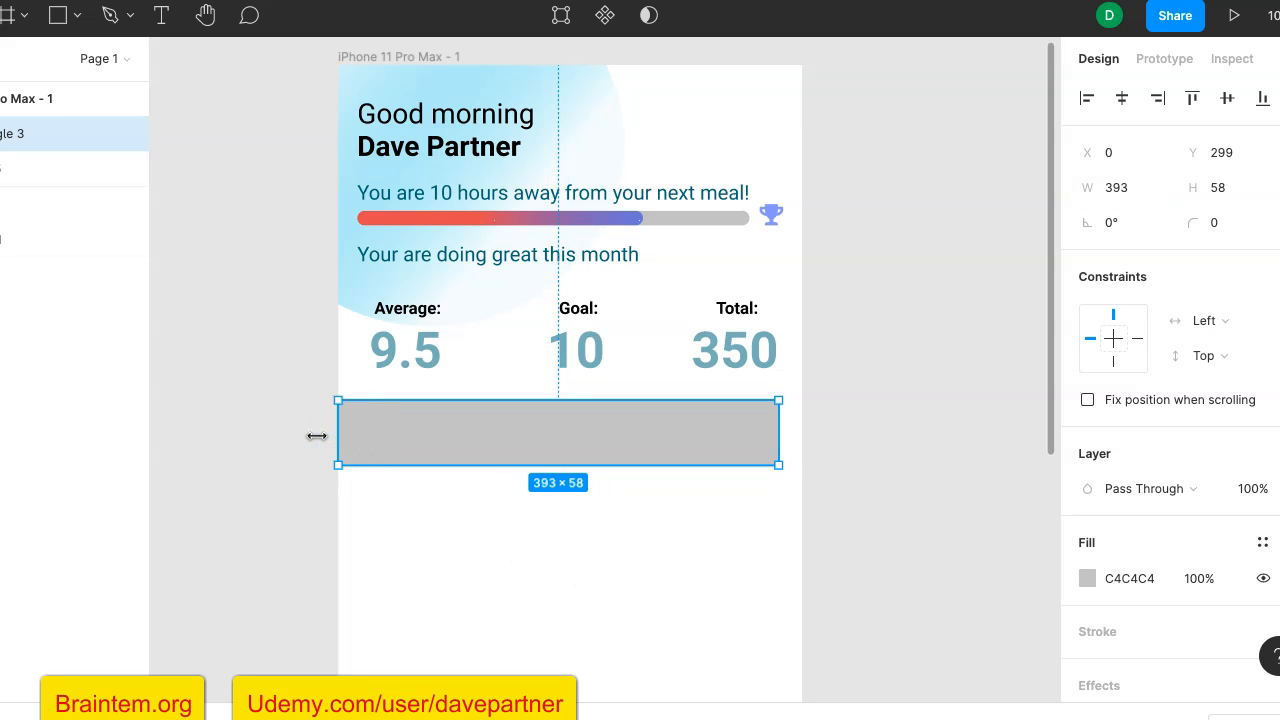
# - Reduce the rectangle's width by 20 twice, to 374
pyautogui.click(1136, 189)
pyautogui.click(1136, 190)
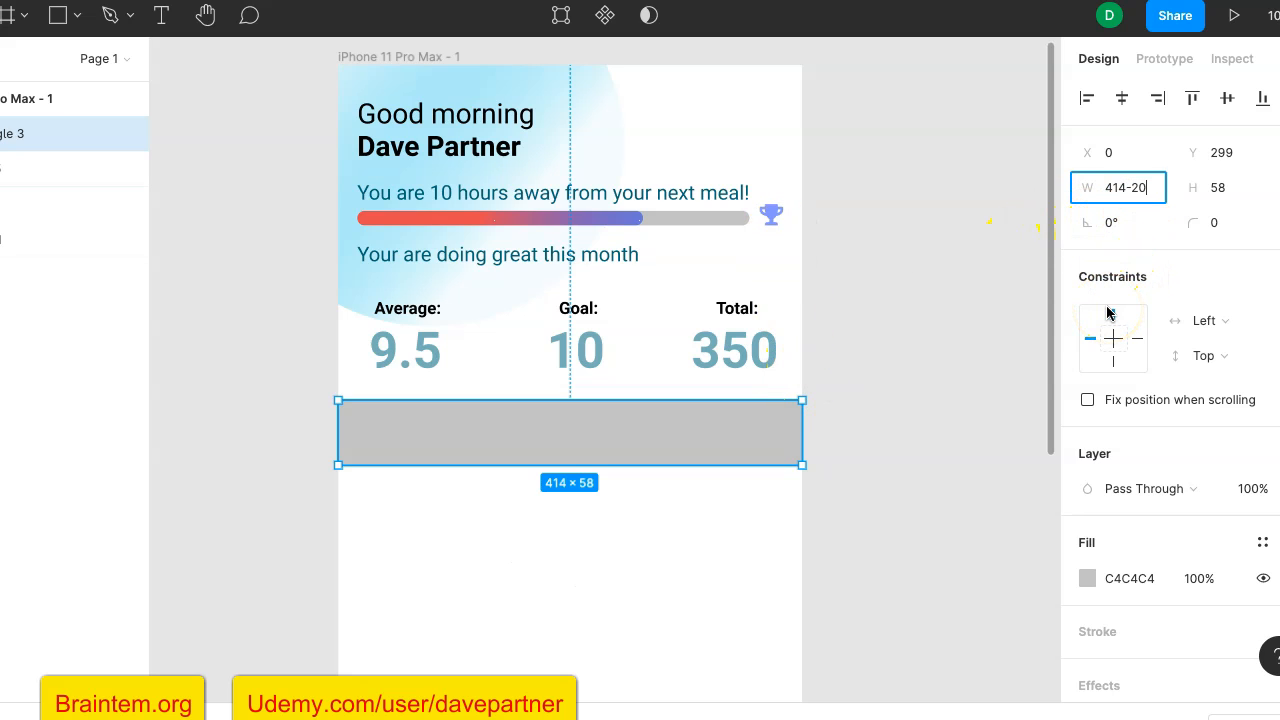
pyautogui.press('Return')
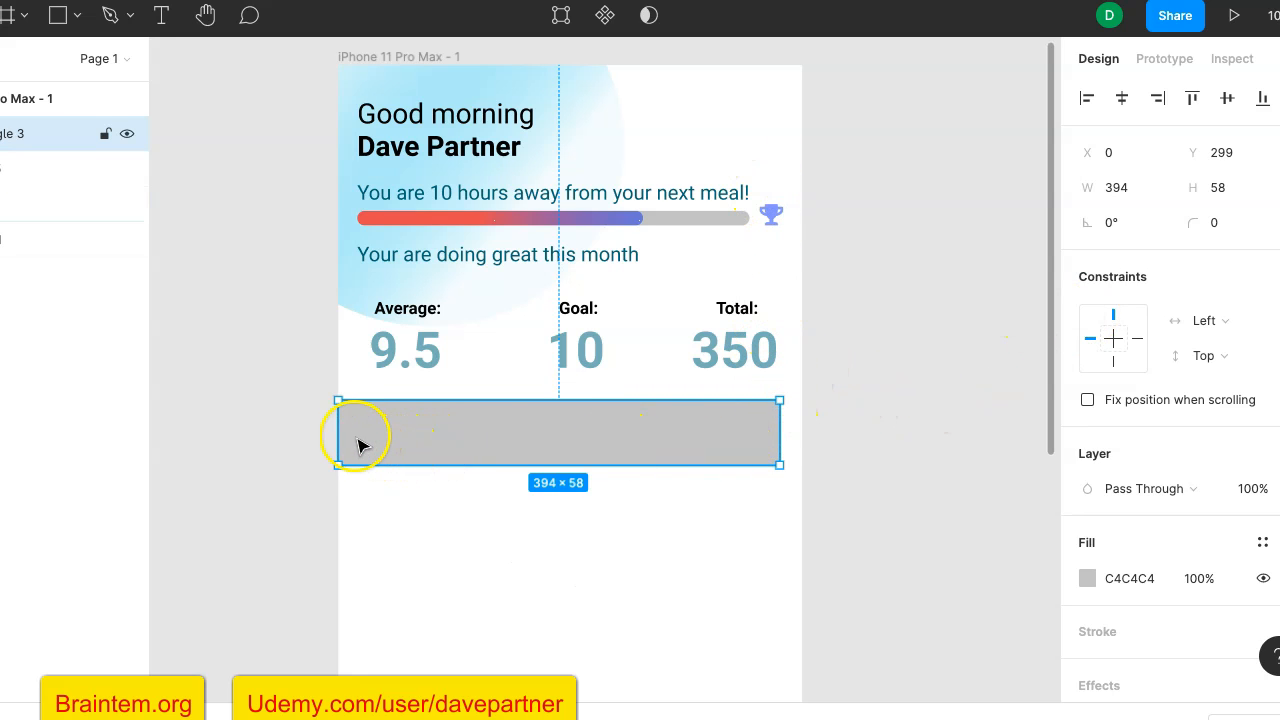
pyautogui.click(1145, 196)
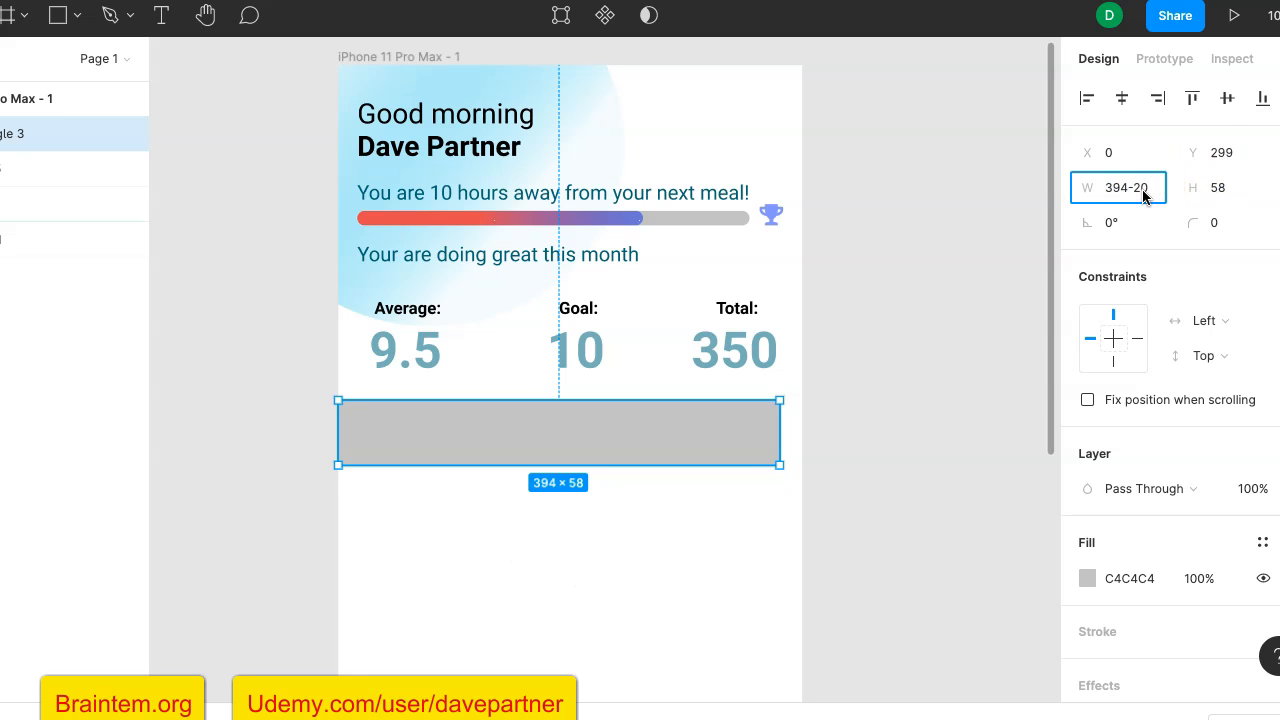
pyautogui.write('-20')
pyautogui.press('Return')
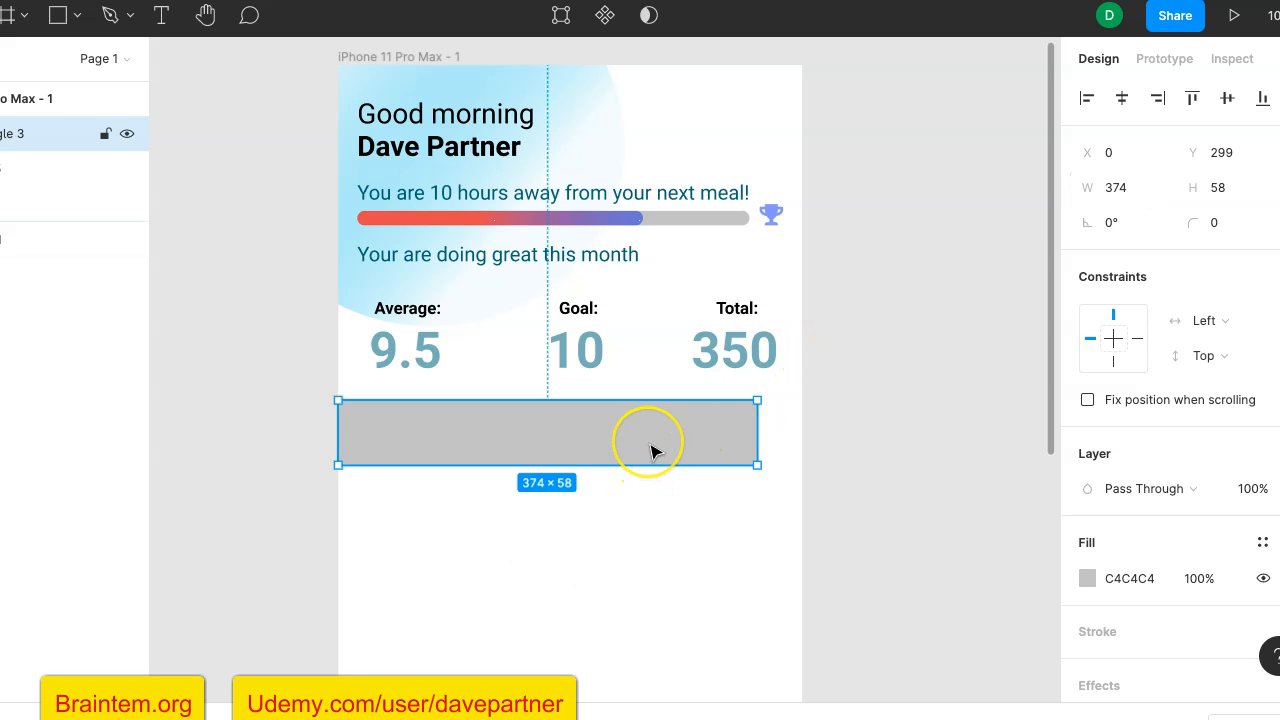
# - Move the rectangle right to about X 17 and extend its lower edge to a height of about 94
pyautogui.moveTo(651, 452); pyautogui.dragTo(667, 448)
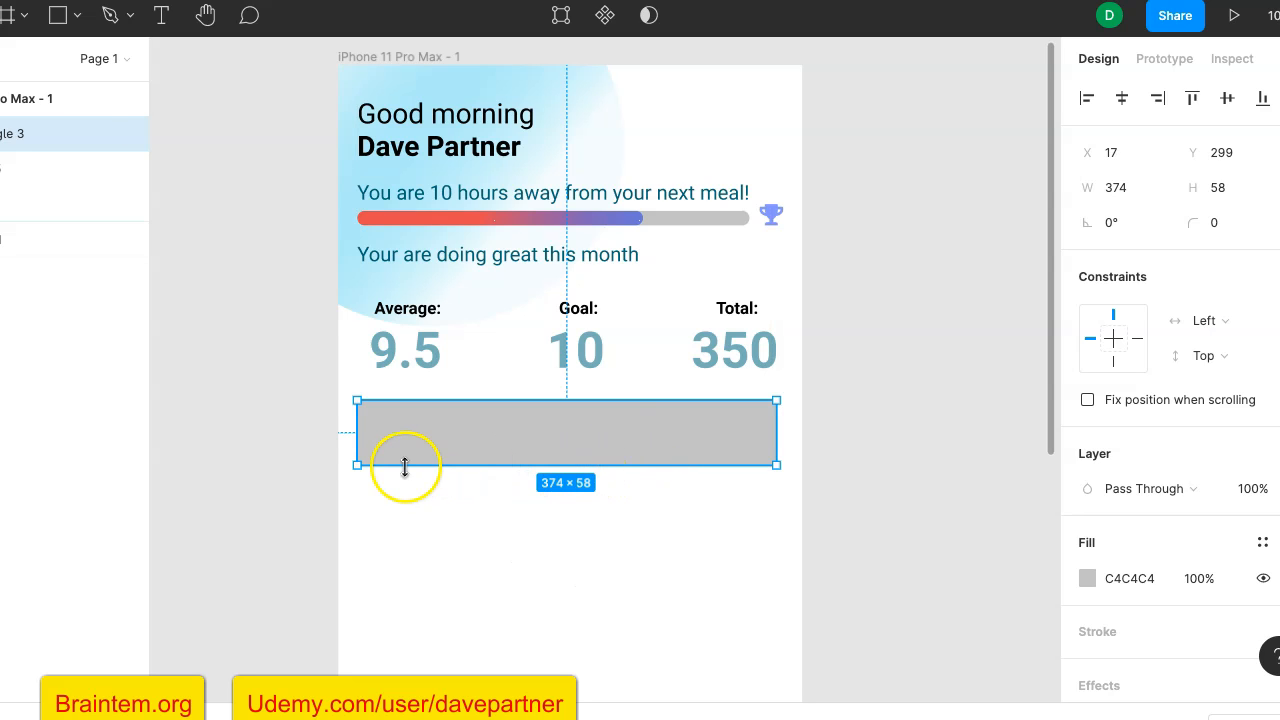
pyautogui.moveTo(366, 466); pyautogui.dragTo(368, 507)
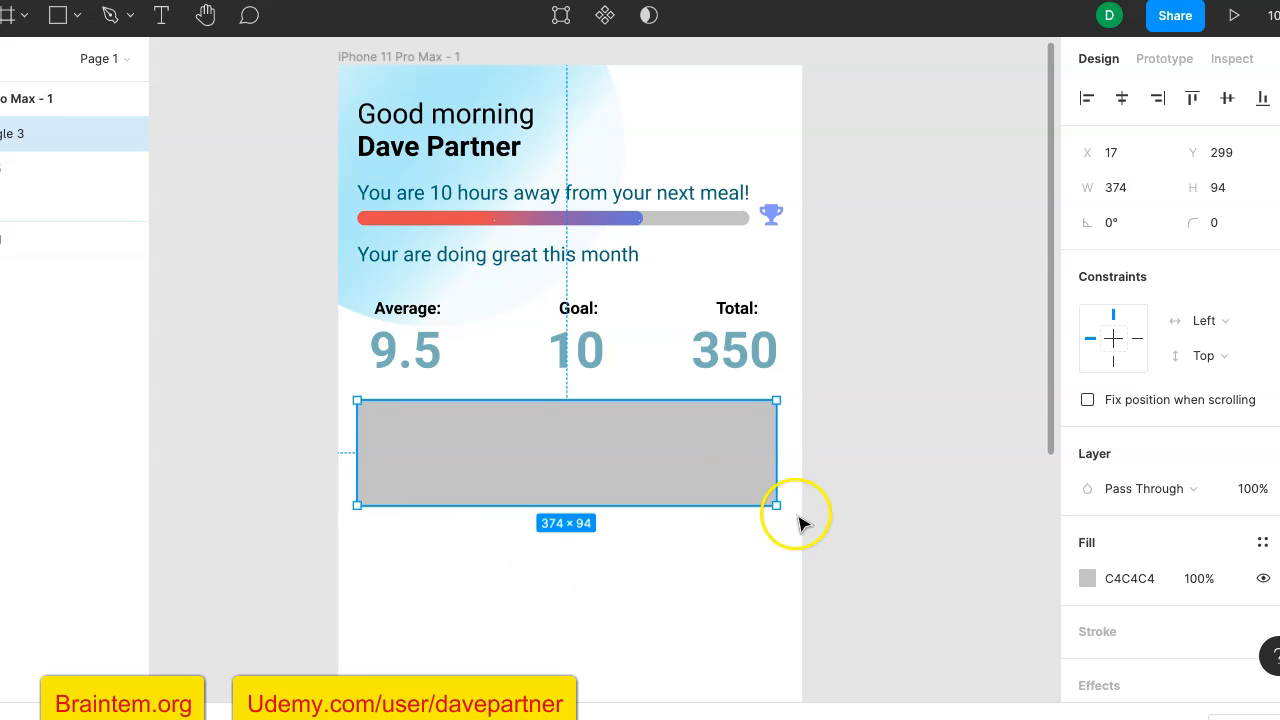
# - Change the rectangle's fill to white (FFFFFF) using the document colors
pyautogui.click(1096, 545)
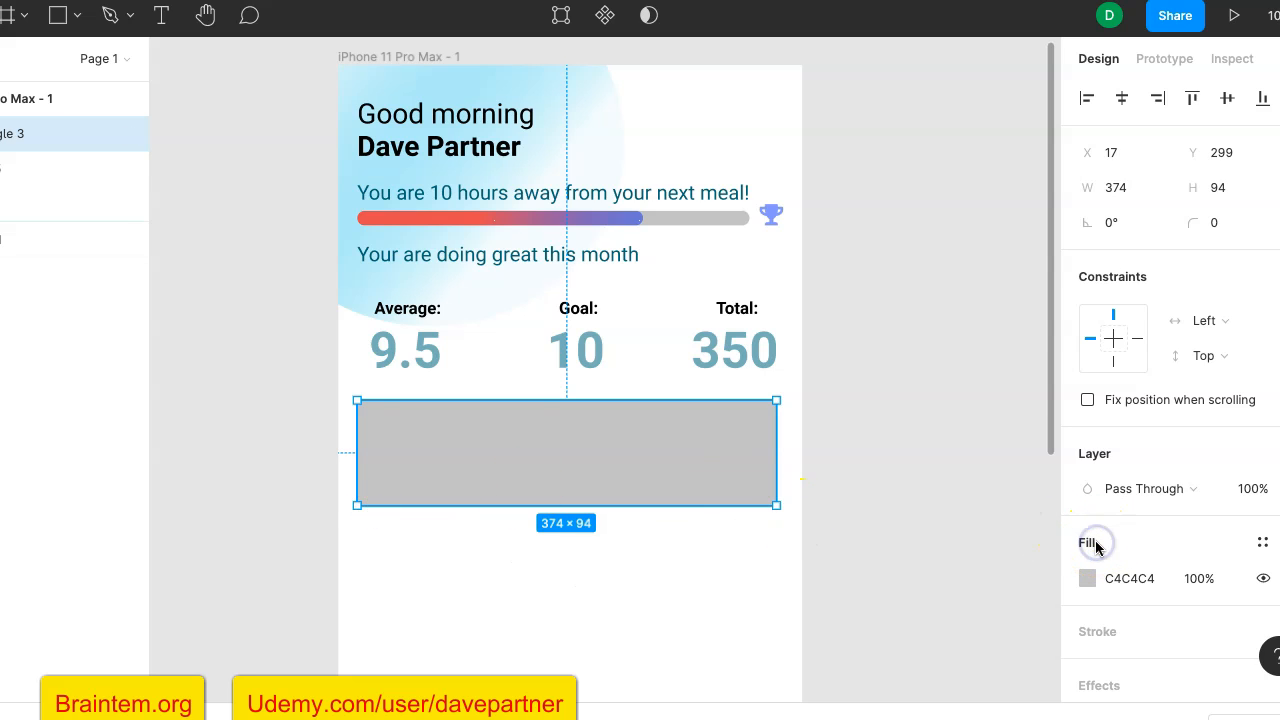
pyautogui.scroll(-1, 1095, 545)
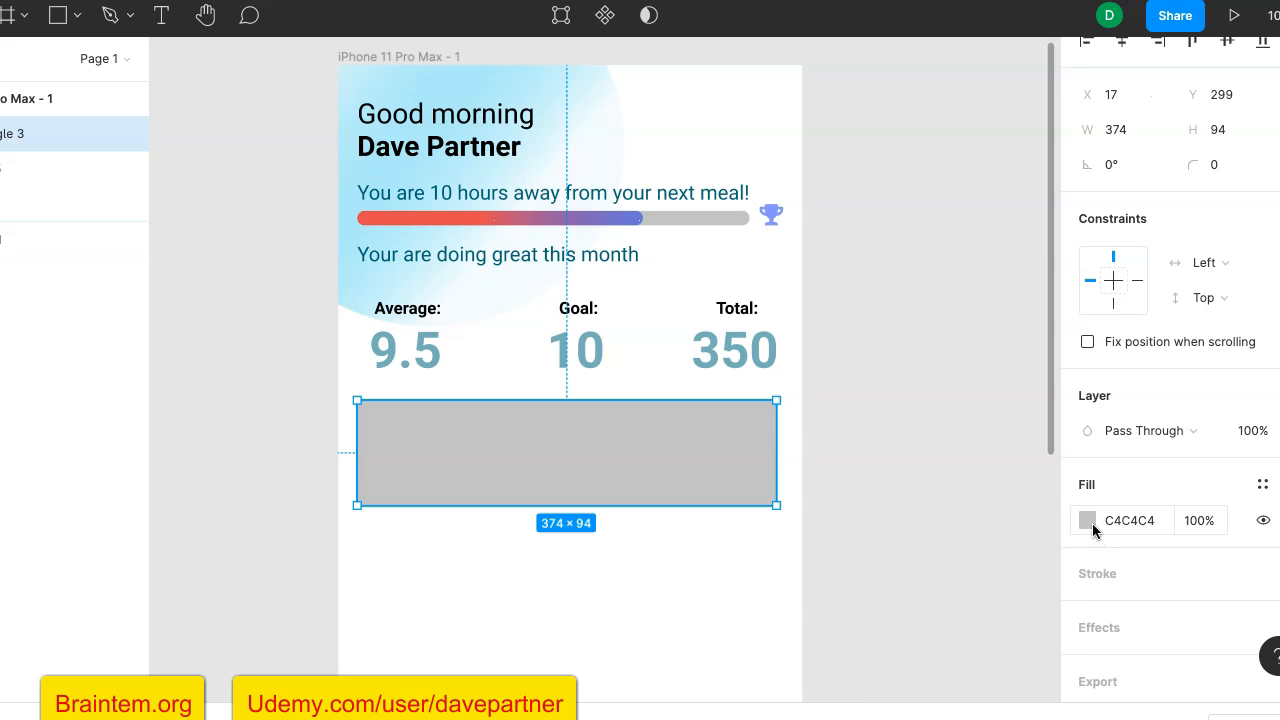
pyautogui.click(1088, 521)
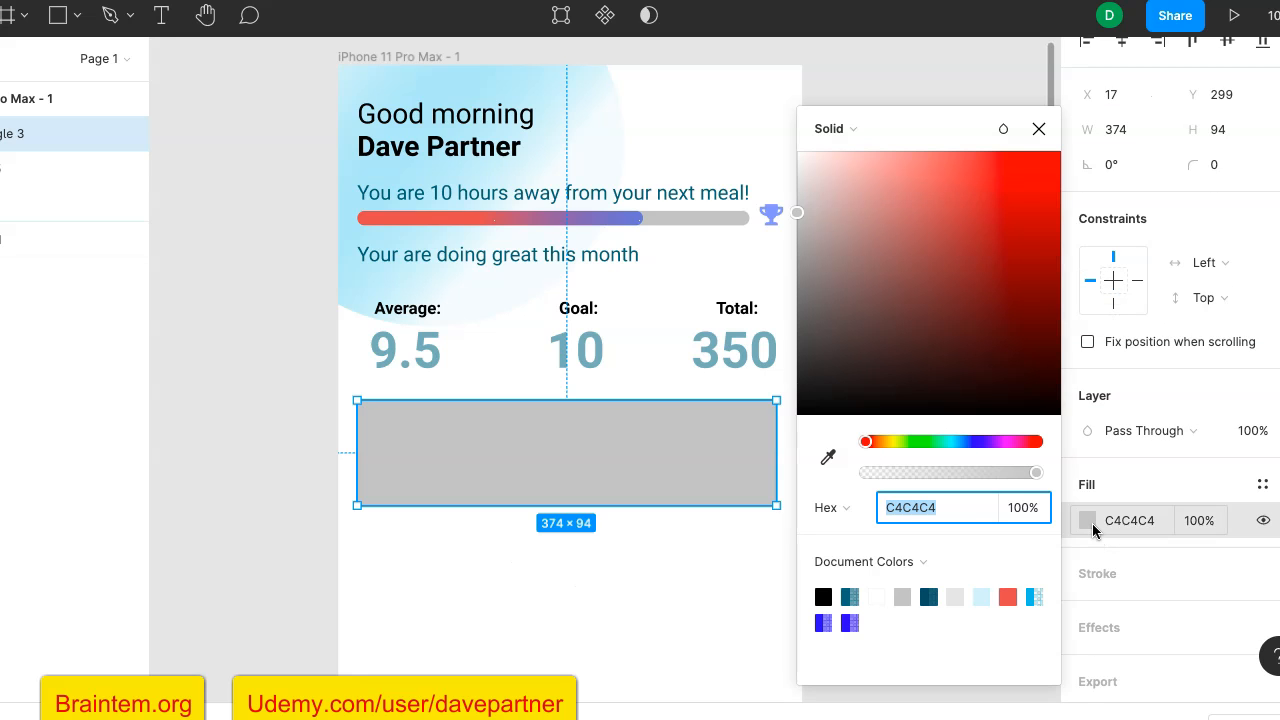
pyautogui.click(876, 596)
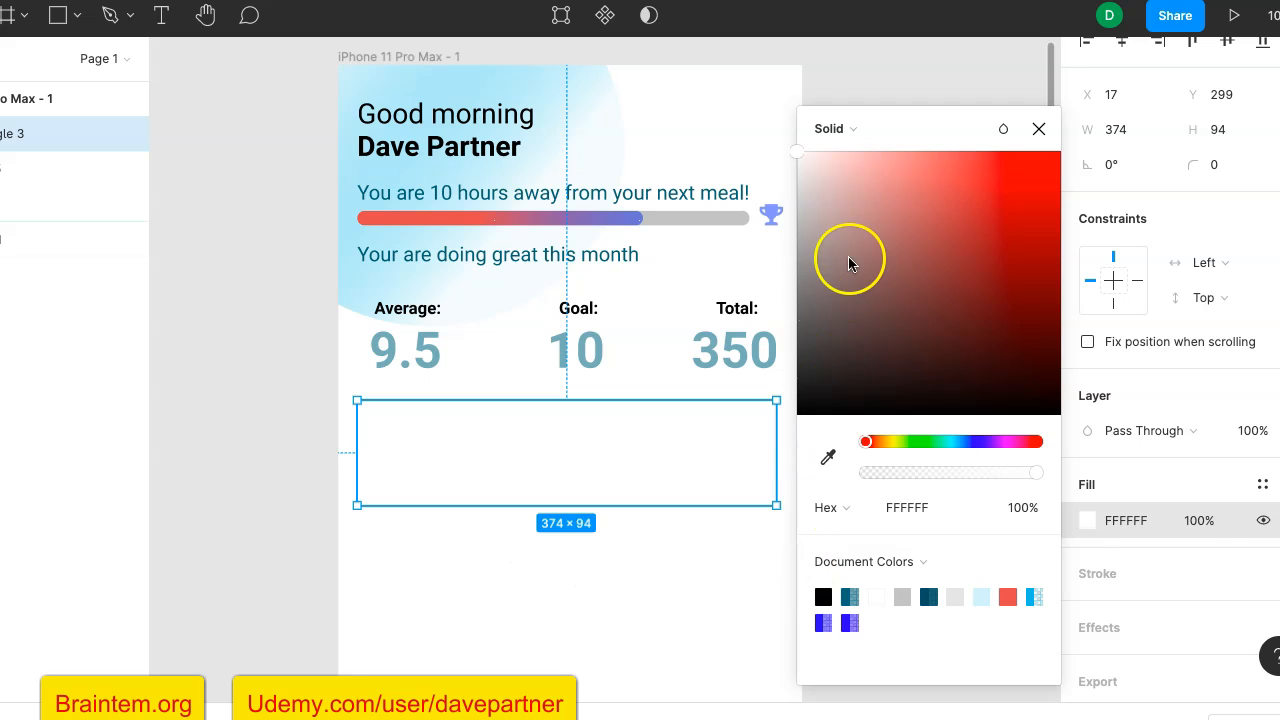
pyautogui.click(953, 97)
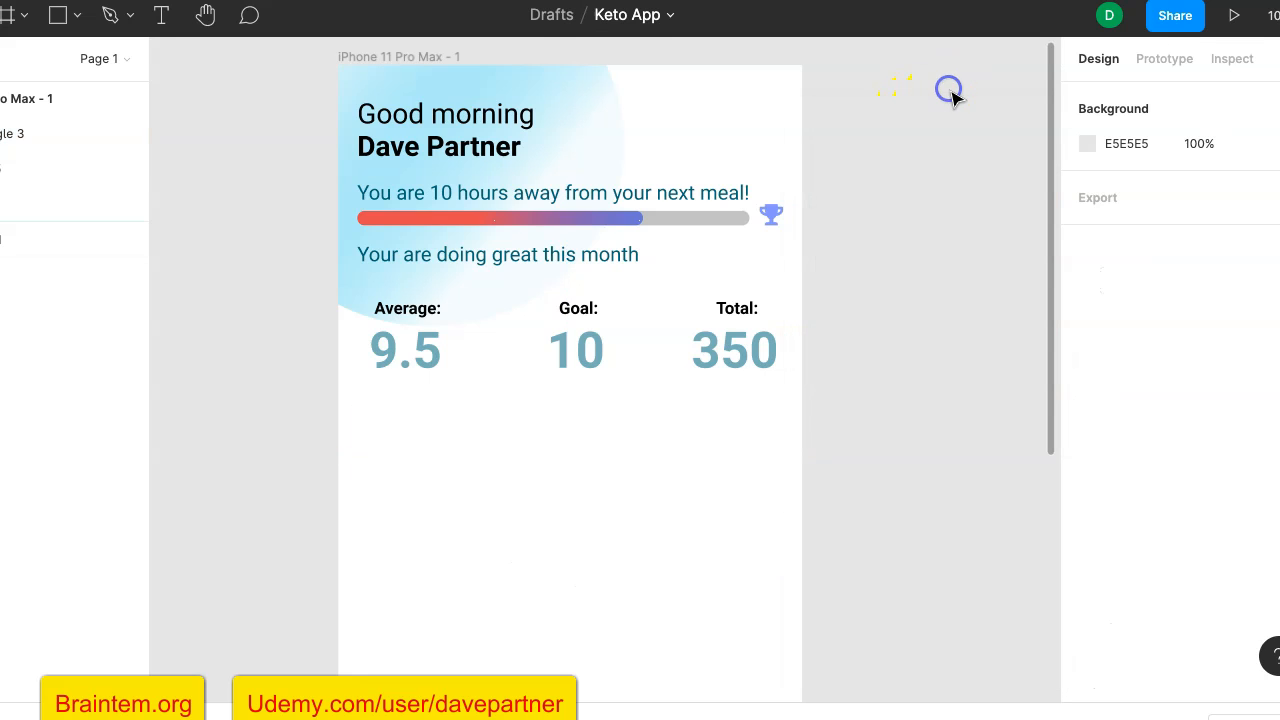
# - Add a Drop Shadow effect to the white rectangle below the statistics
pyautogui.click(615, 455)
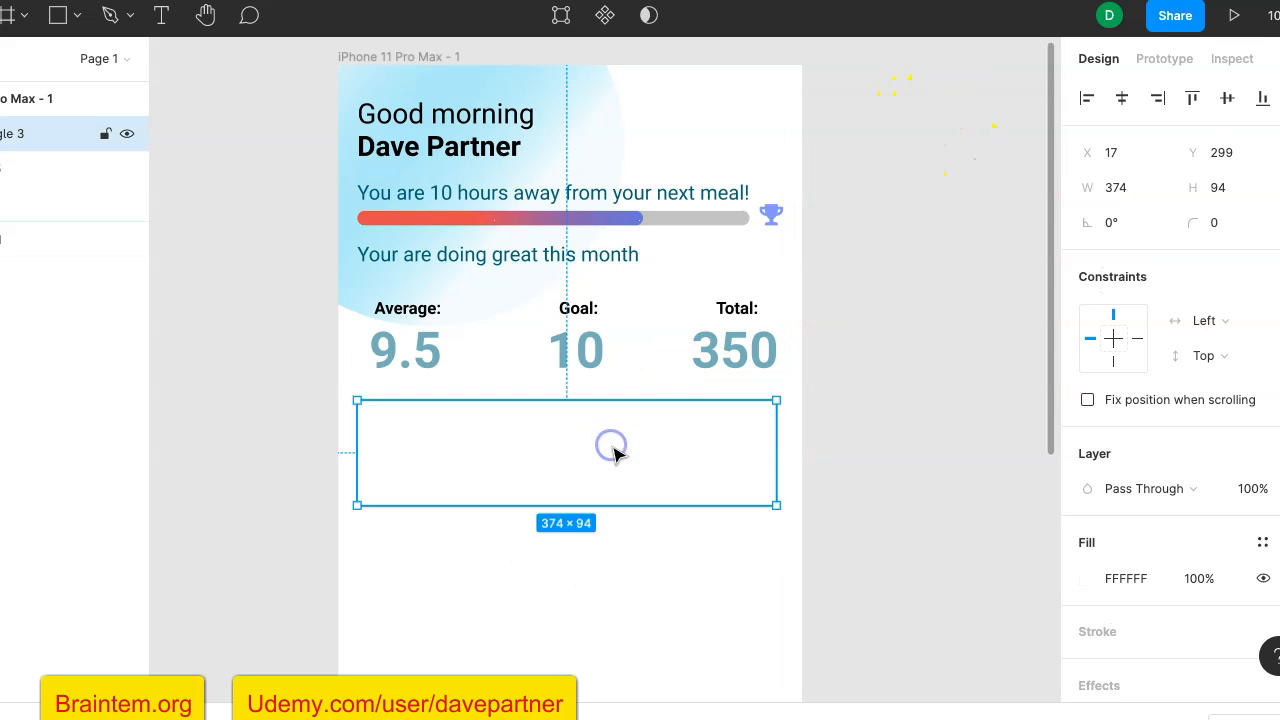
pyautogui.scroll(-2, 1120, 525)
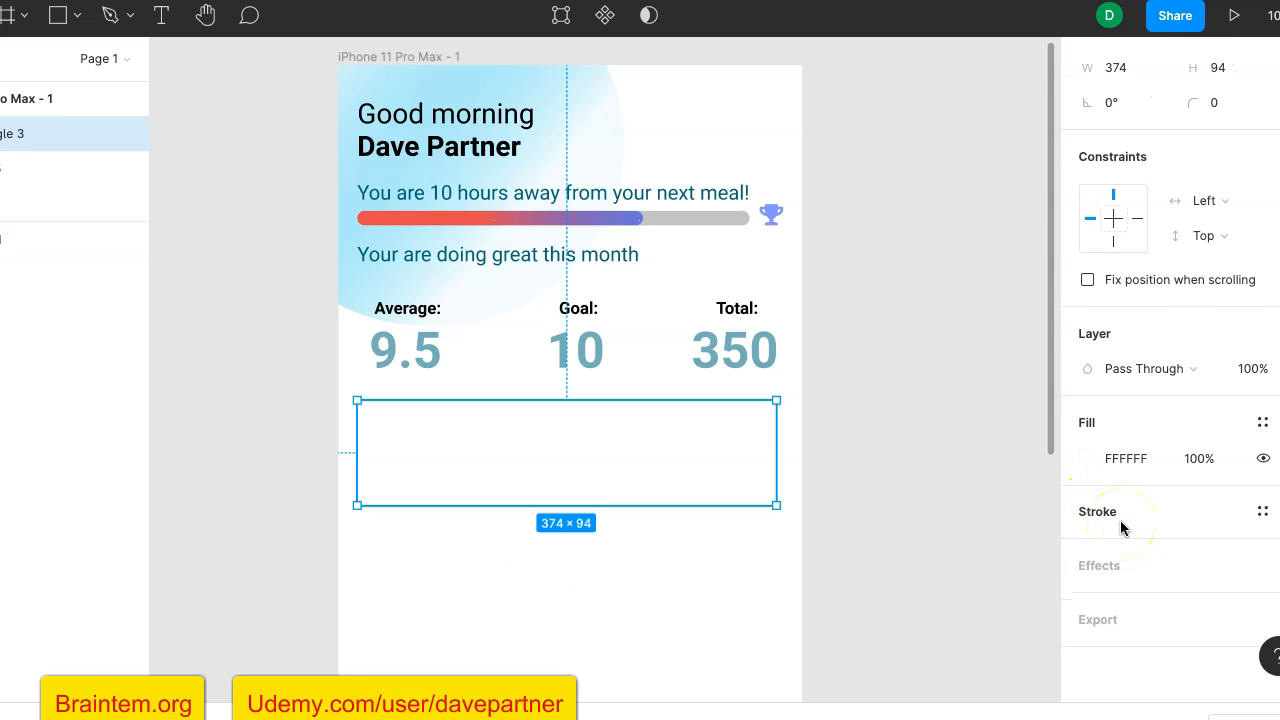
pyautogui.click(1107, 566)
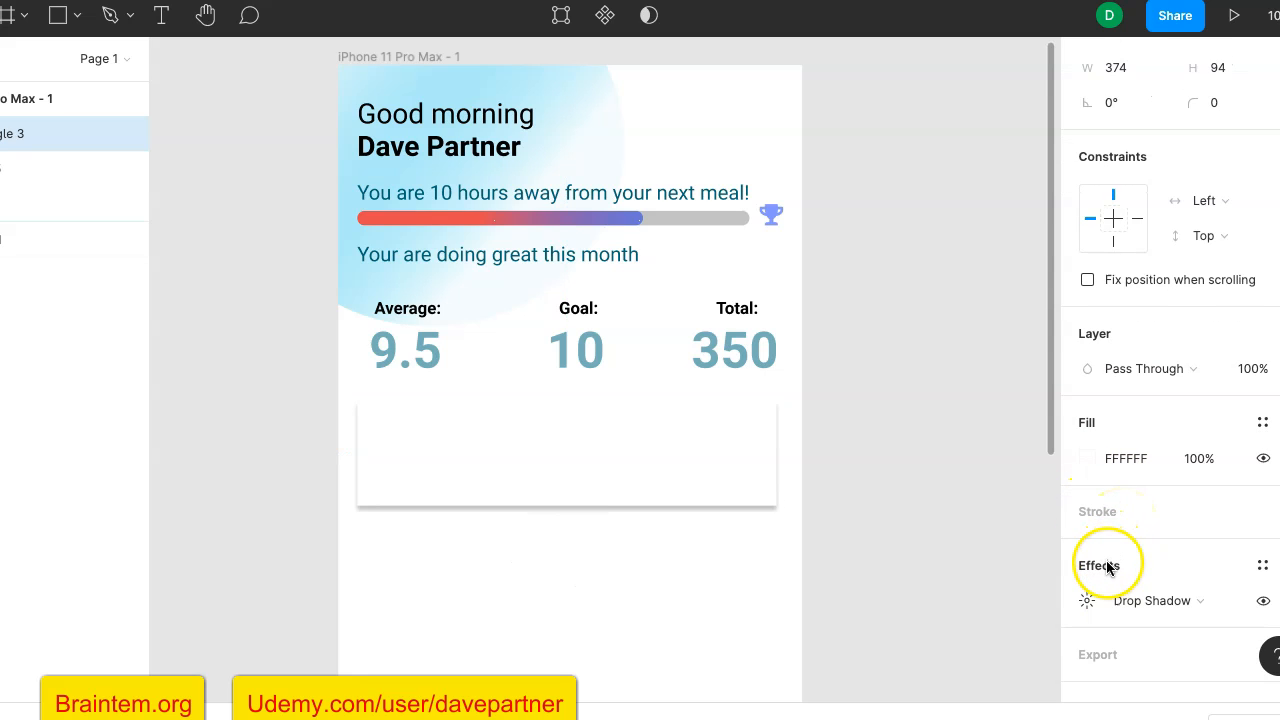
pyautogui.click(913, 372)
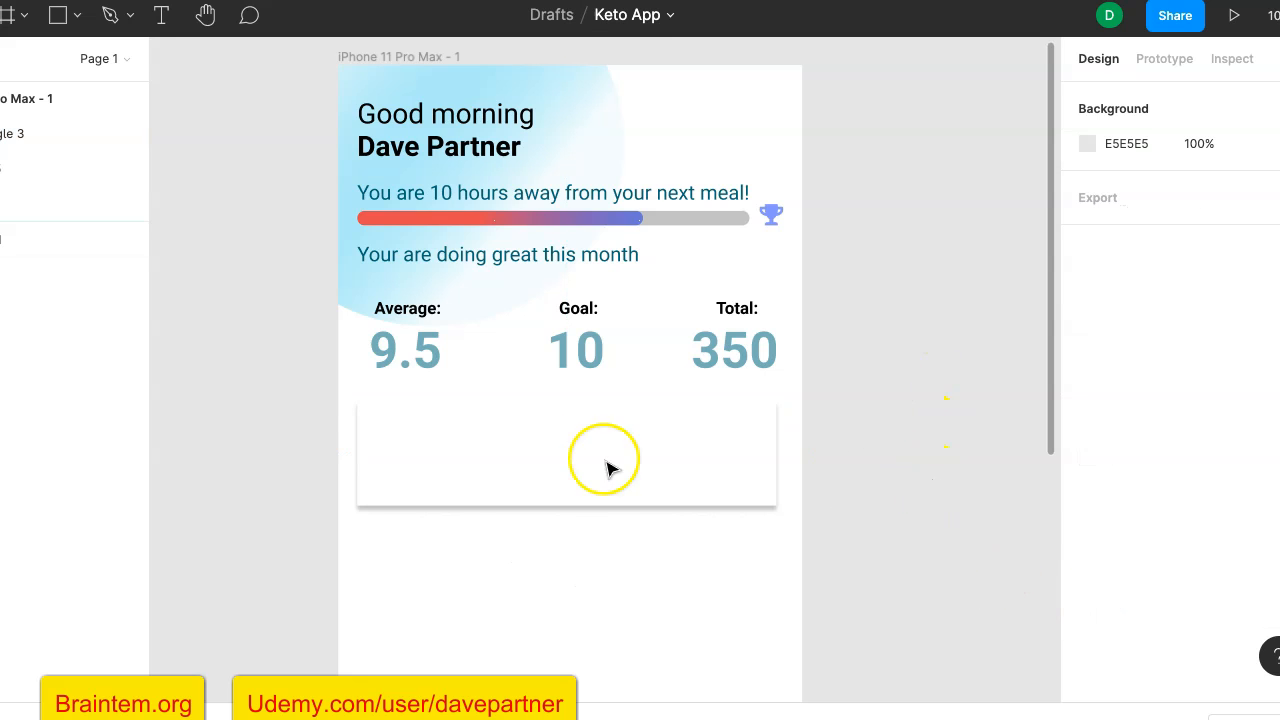
# - Round the white rectangle's corners with a radius of 10
pyautogui.click(746, 449)
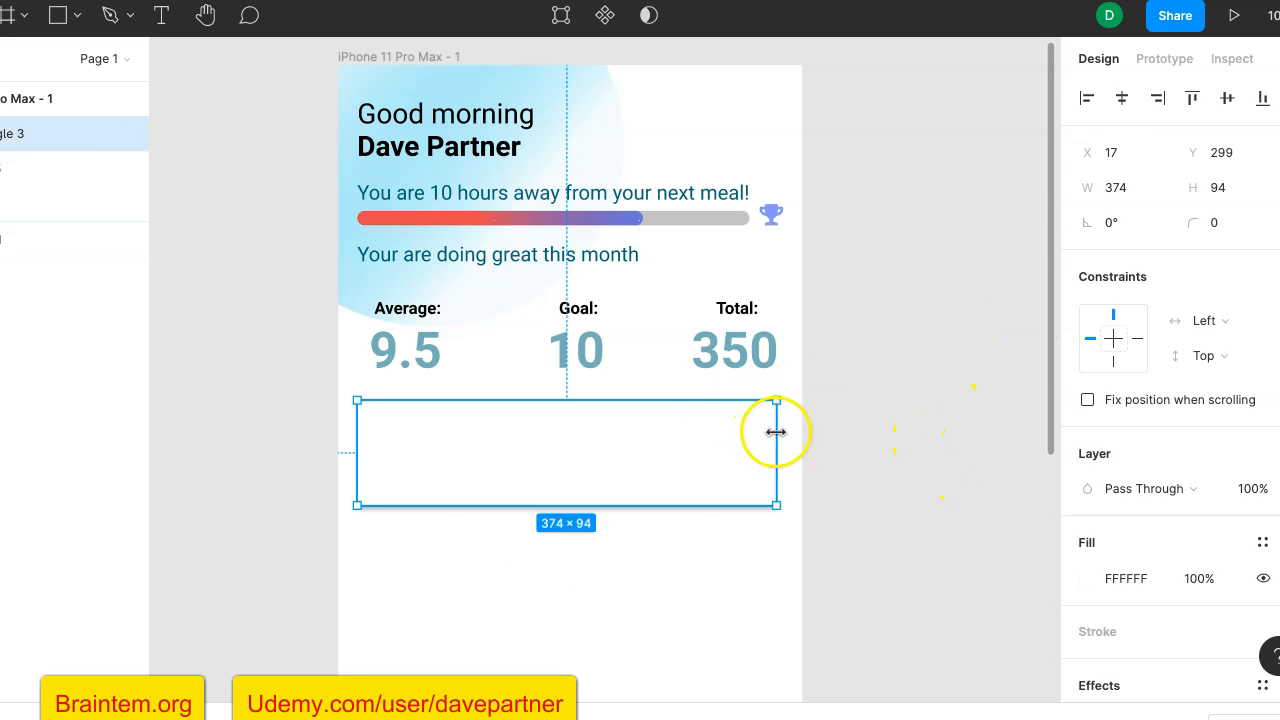
pyautogui.moveTo(1193, 224); pyautogui.dragTo(1250, 226)
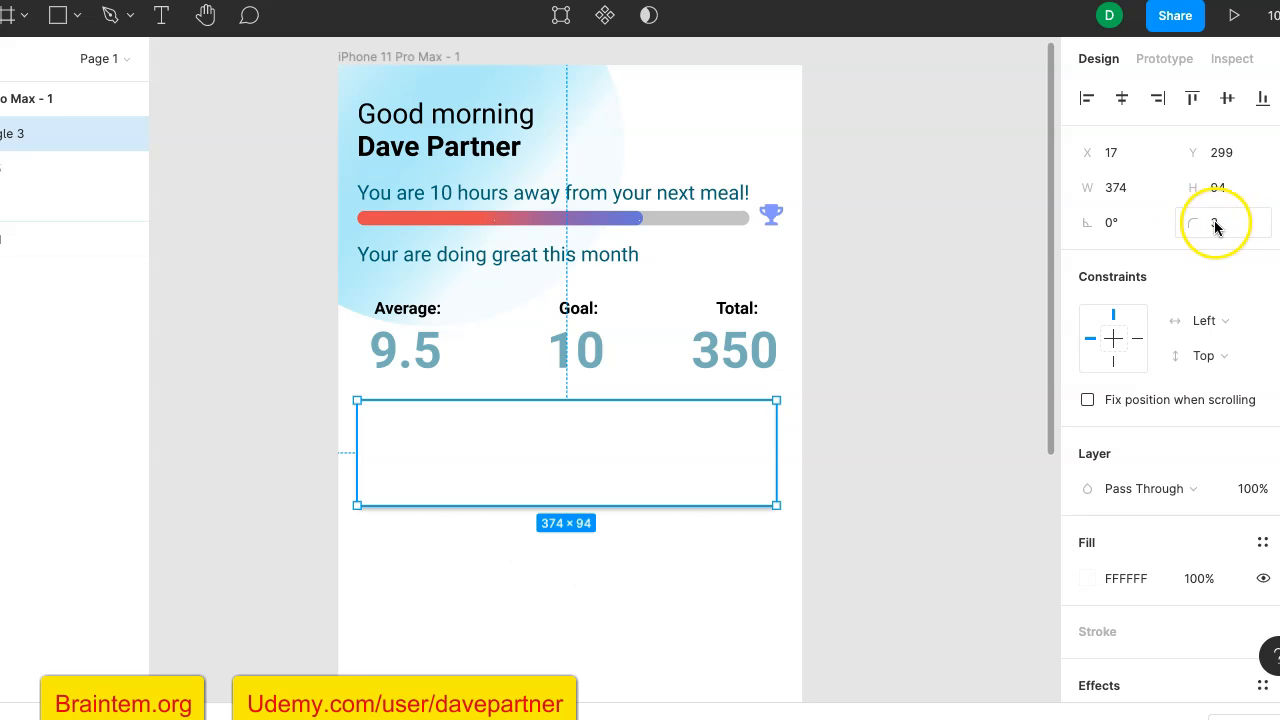
pyautogui.click(1225, 225)
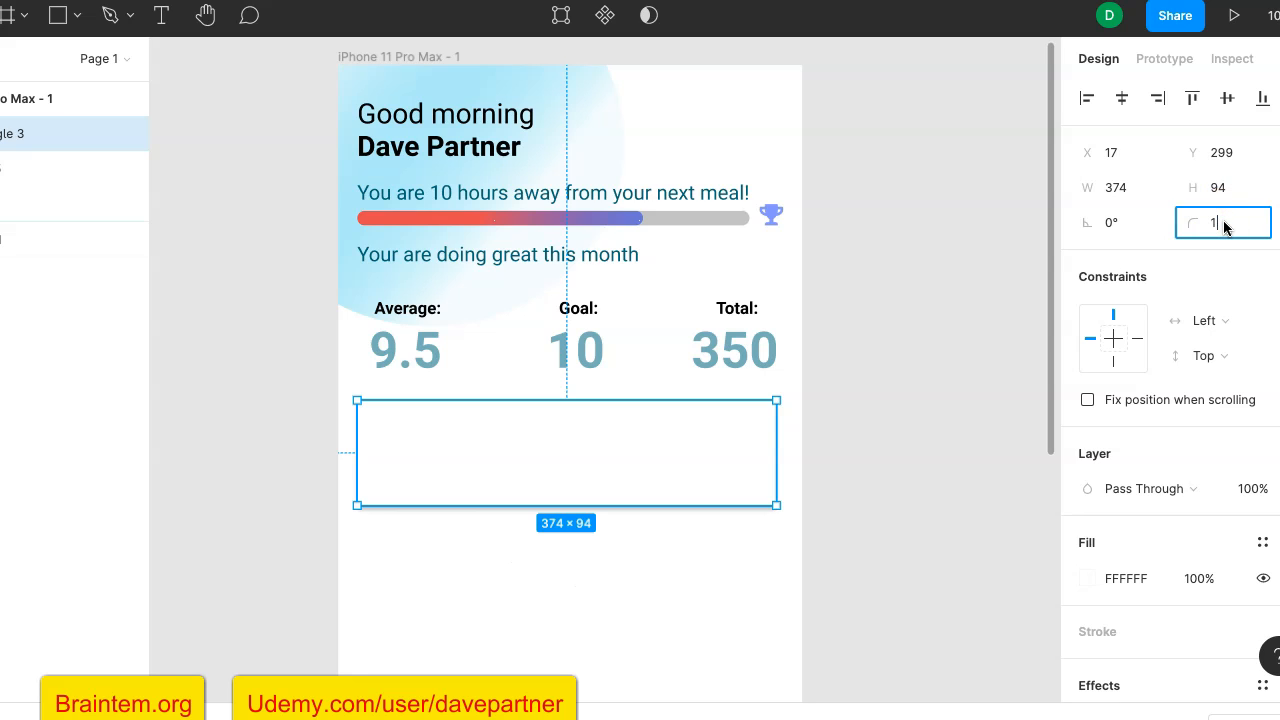
pyautogui.write('10')
pyautogui.press('Return')
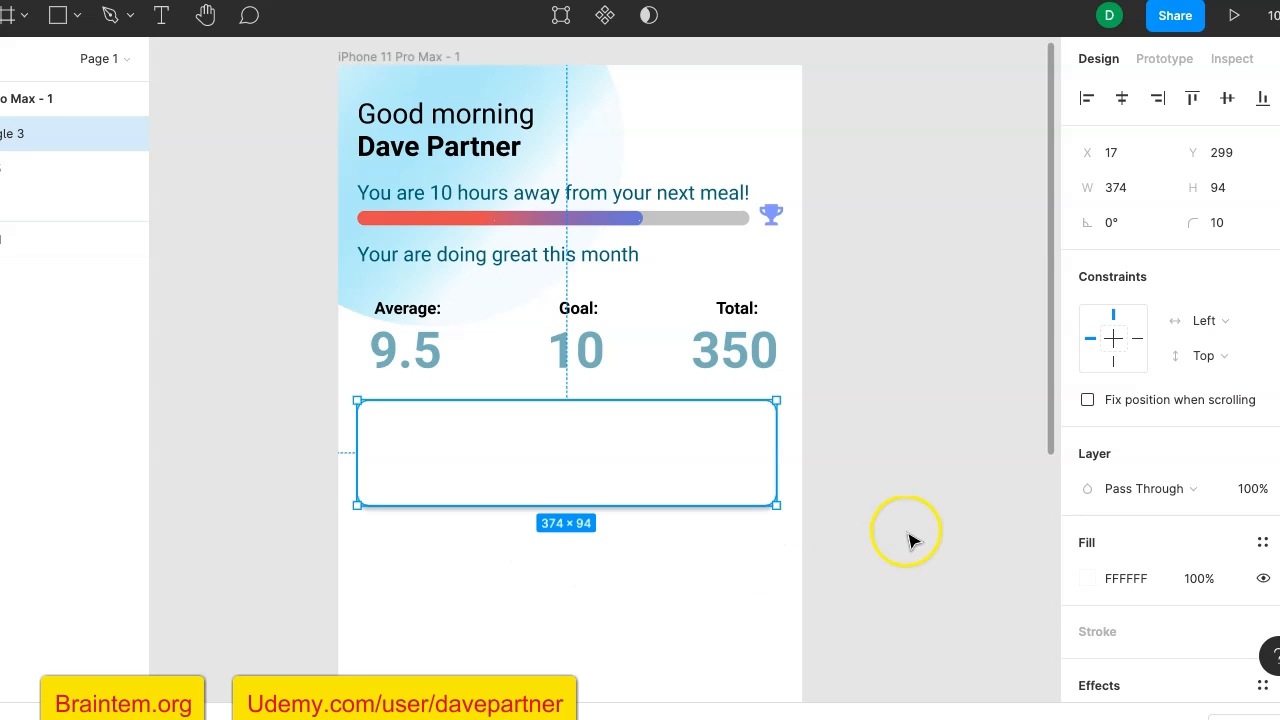
pyautogui.click(918, 614)
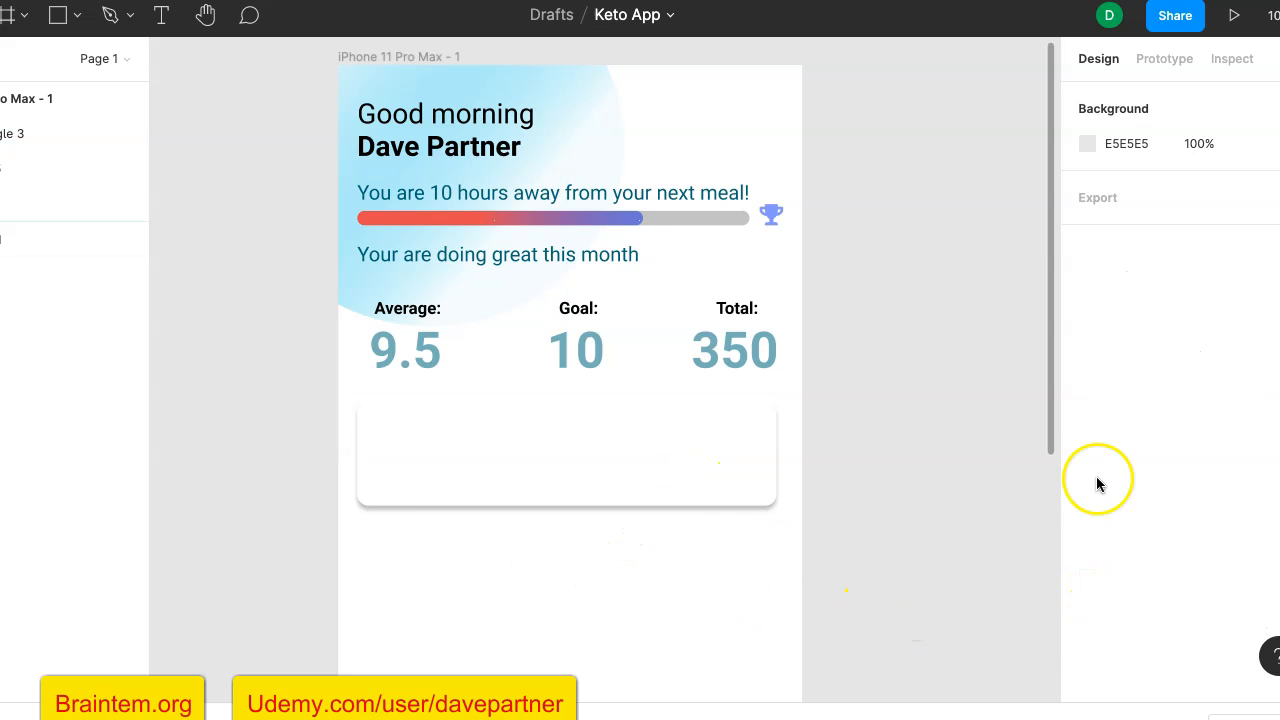
# - Set the Y offset of the rounded card's drop shadow to 20
pyautogui.click(691, 477)
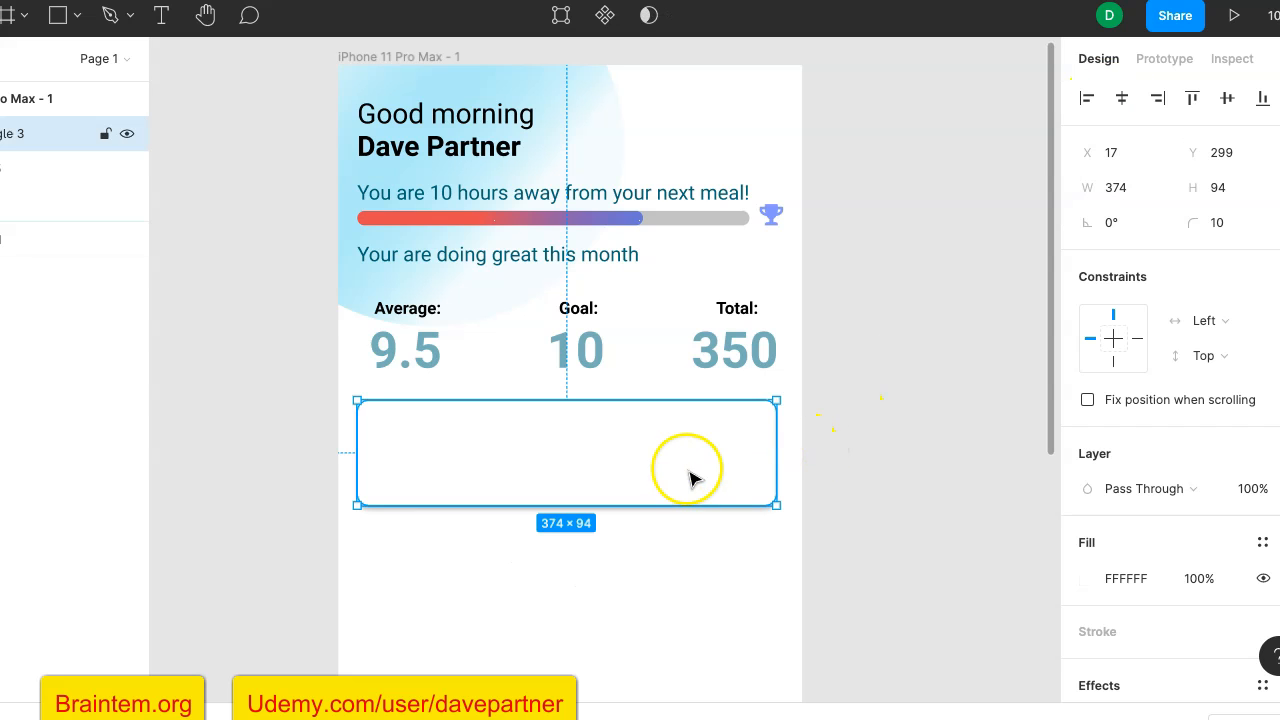
pyautogui.scroll(-3, 1152, 616)
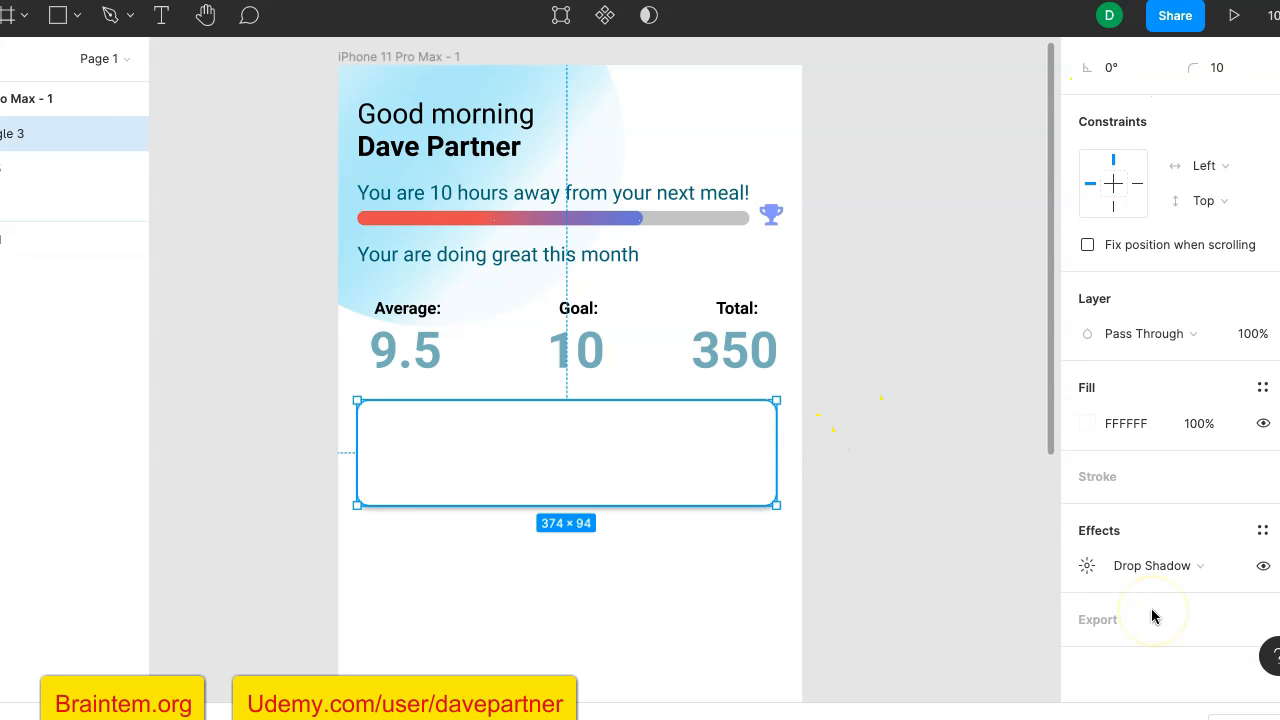
pyautogui.click(1086, 567)
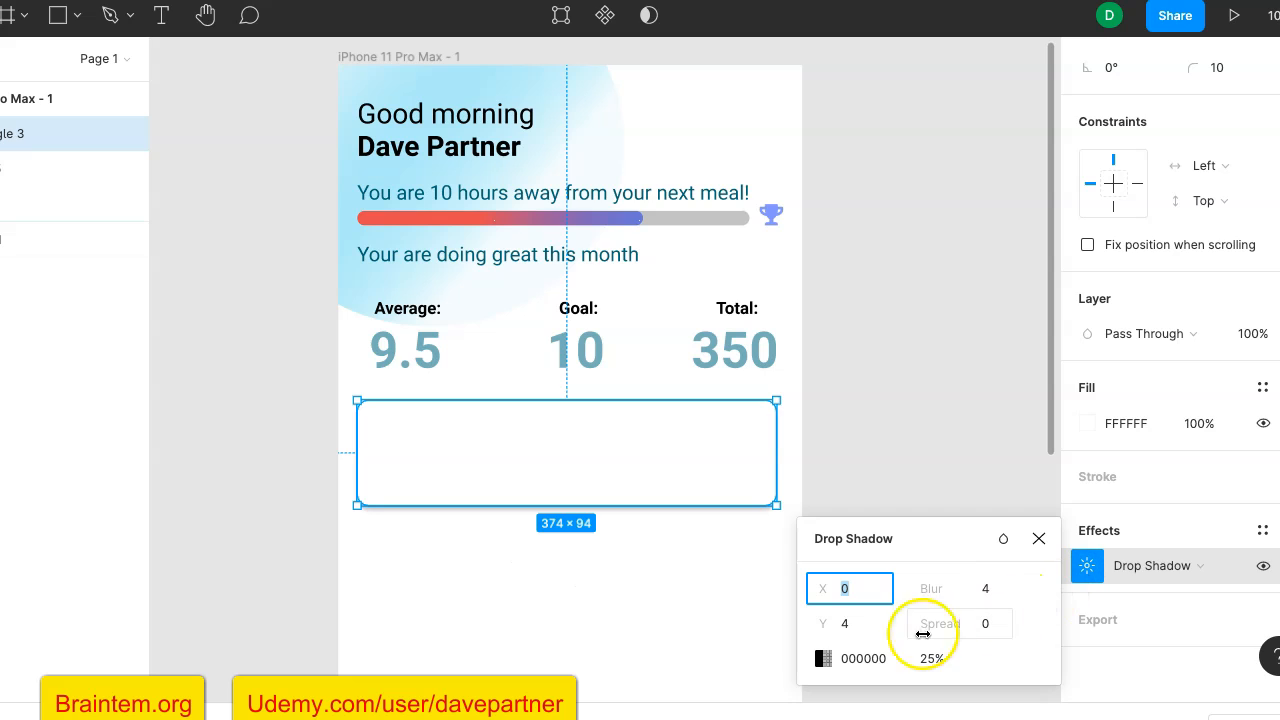
pyautogui.click(858, 625)
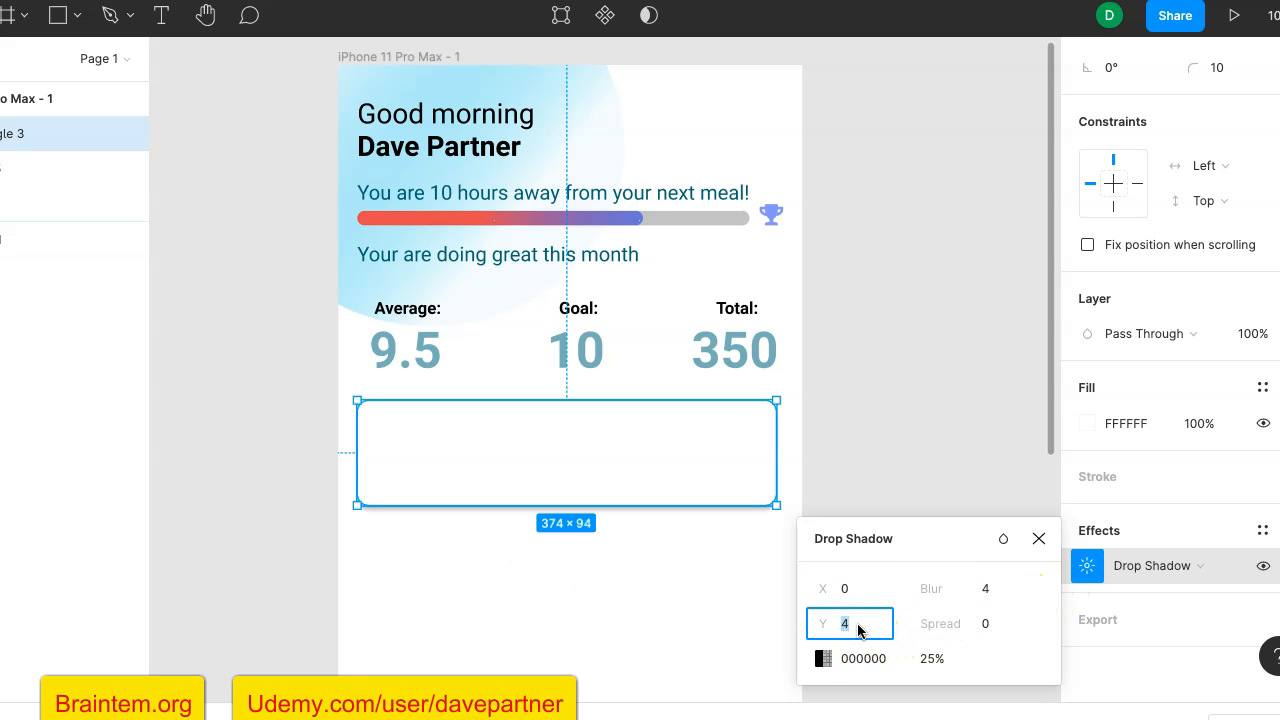
pyautogui.press('Return')
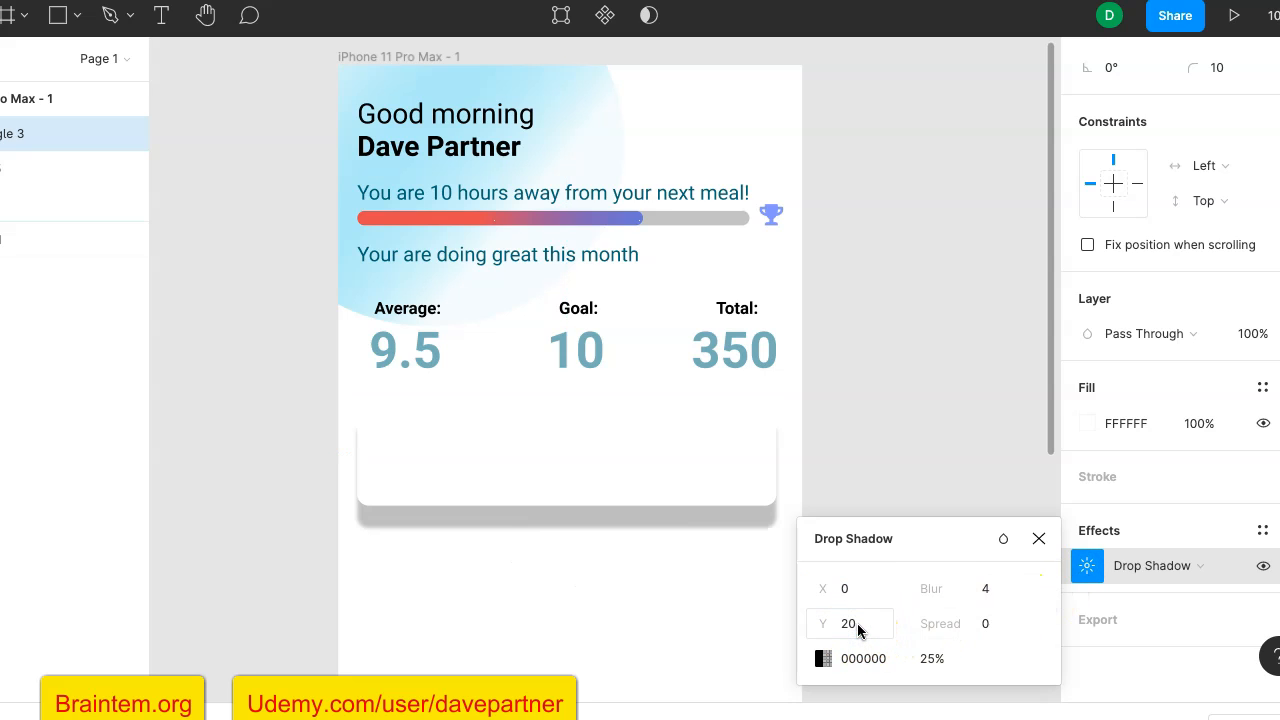
pyautogui.click(892, 633)
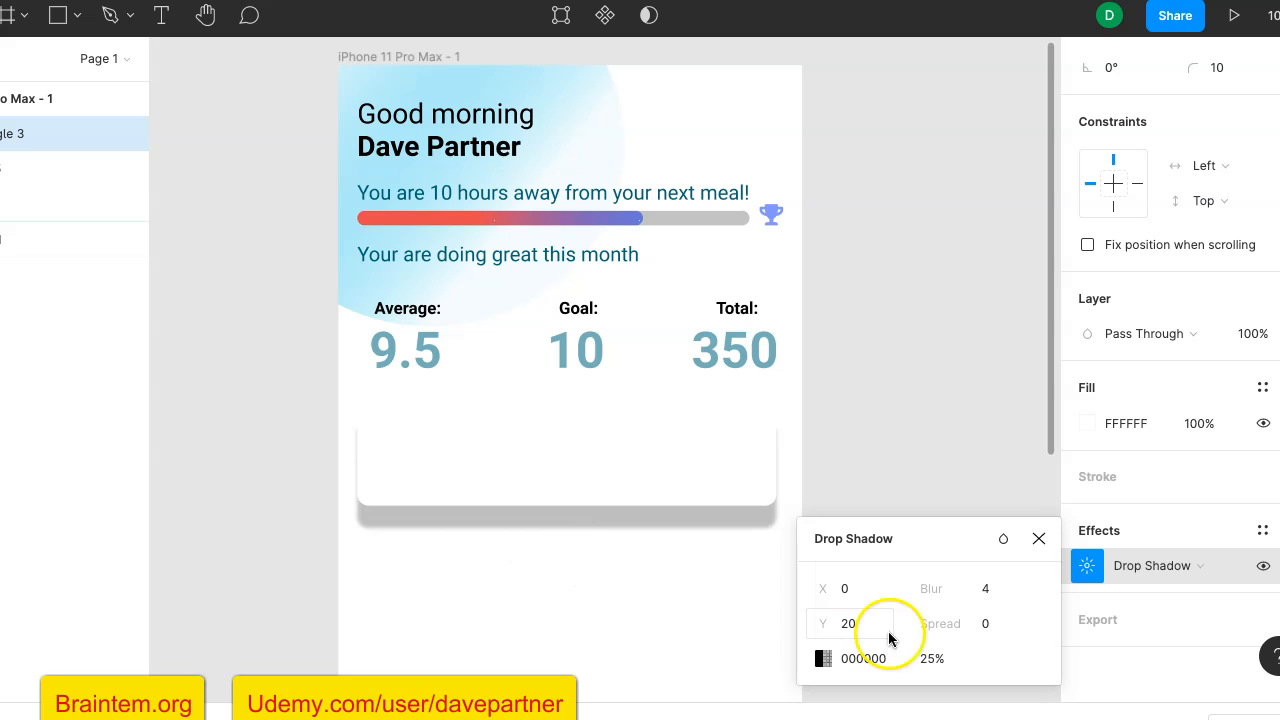
# - Set the white card's drop shadow spread to 10 and its opacity to 15%
pyautogui.click(993, 622)
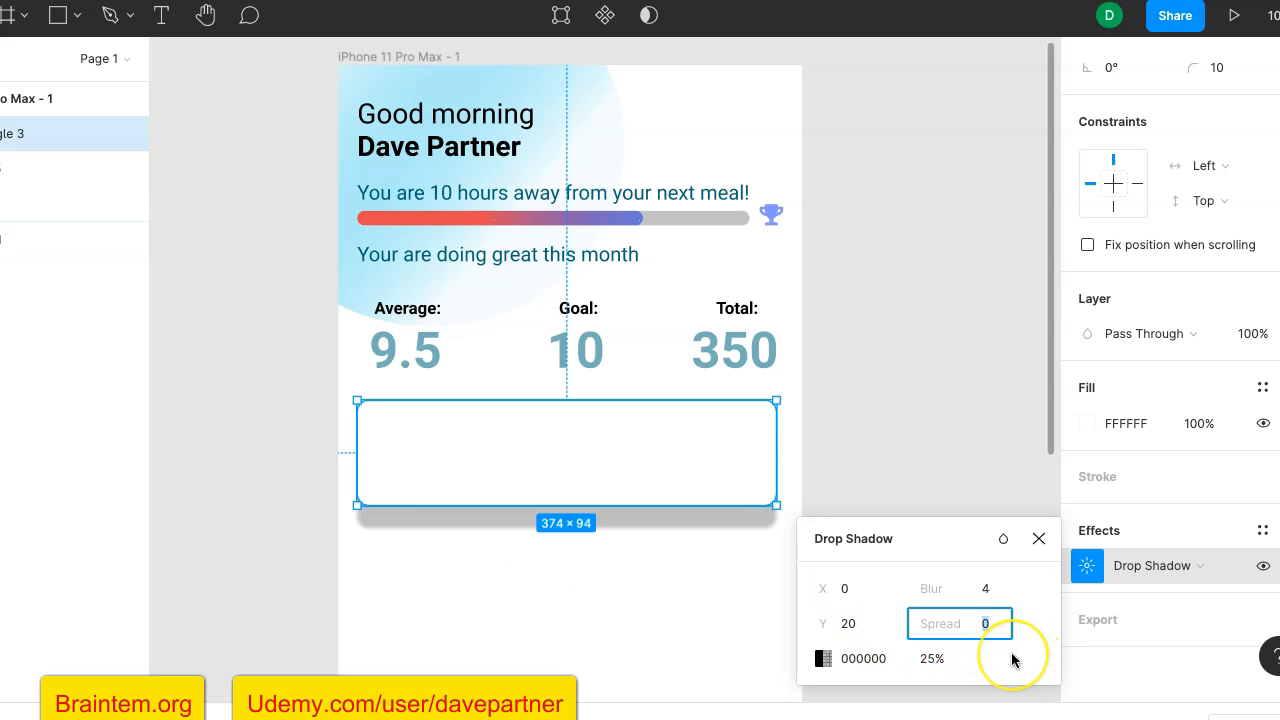
pyautogui.write('10')
pyautogui.press('Return')
pyautogui.click(925, 680)
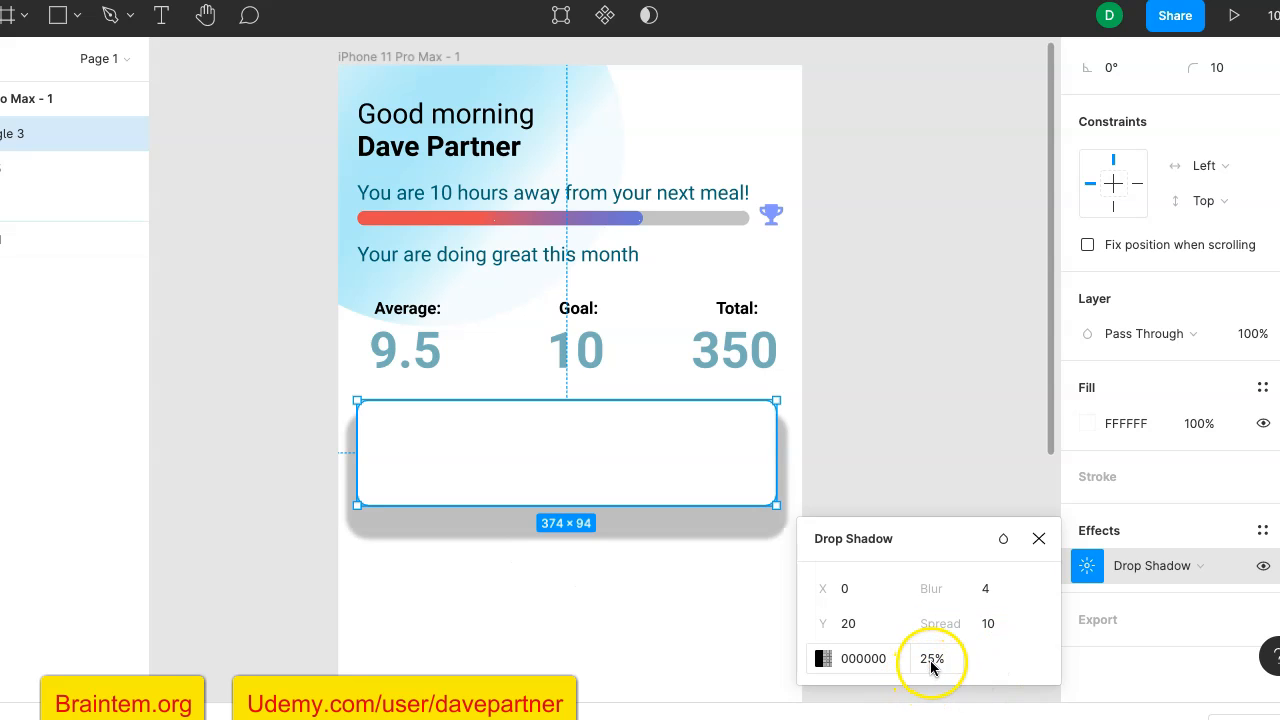
pyautogui.click(932, 662)
pyautogui.click(932, 662)
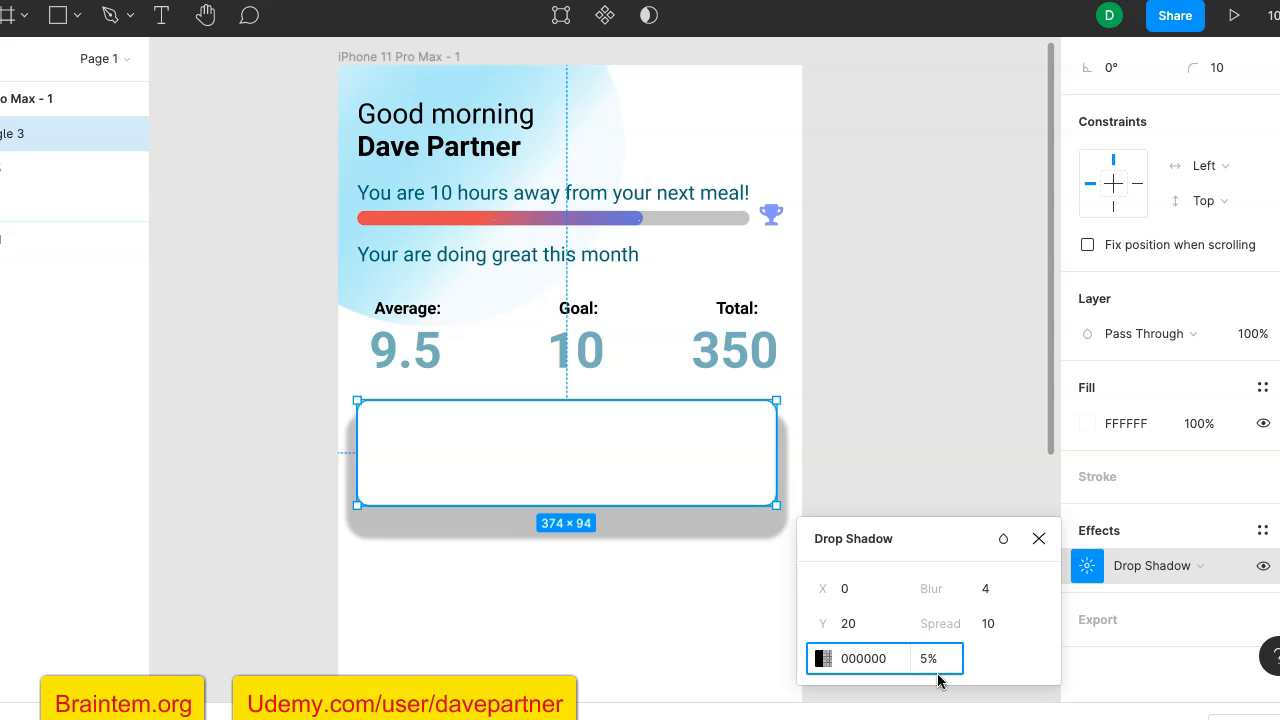
pyautogui.press('Return')
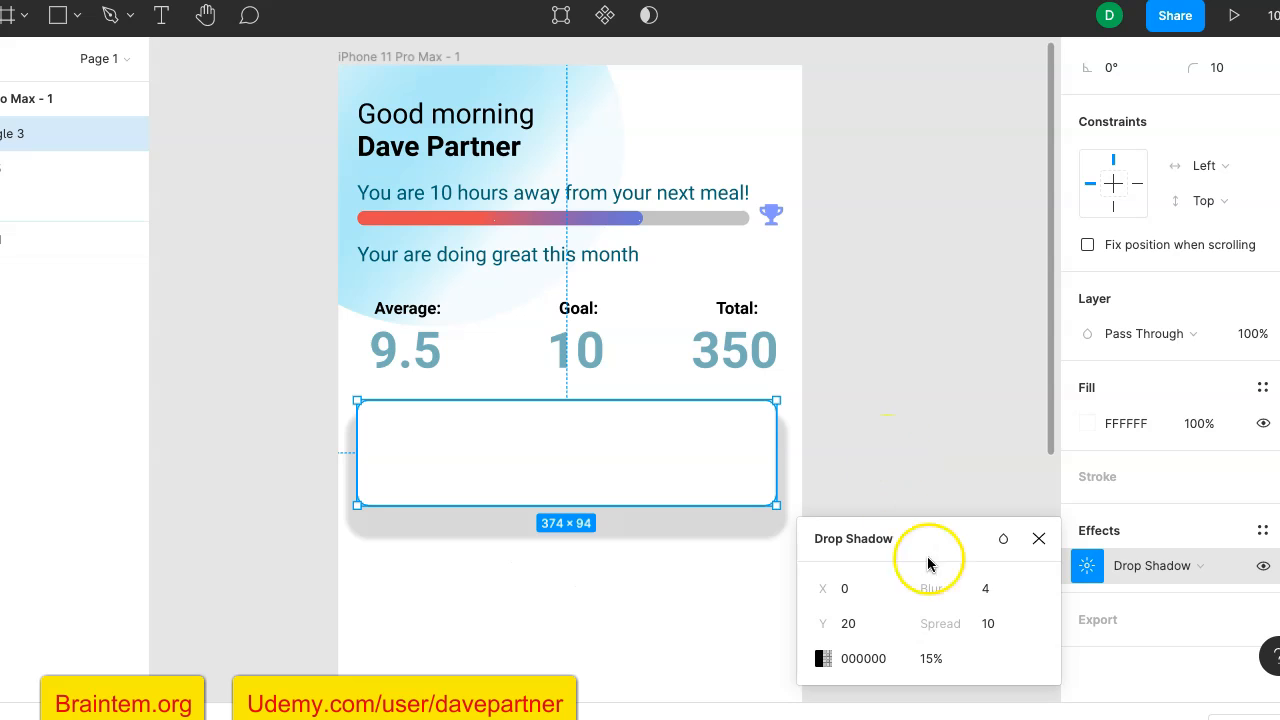
# - Lower the card shadow's Y offset first to 10 and finally to 5
pyautogui.click(855, 628)
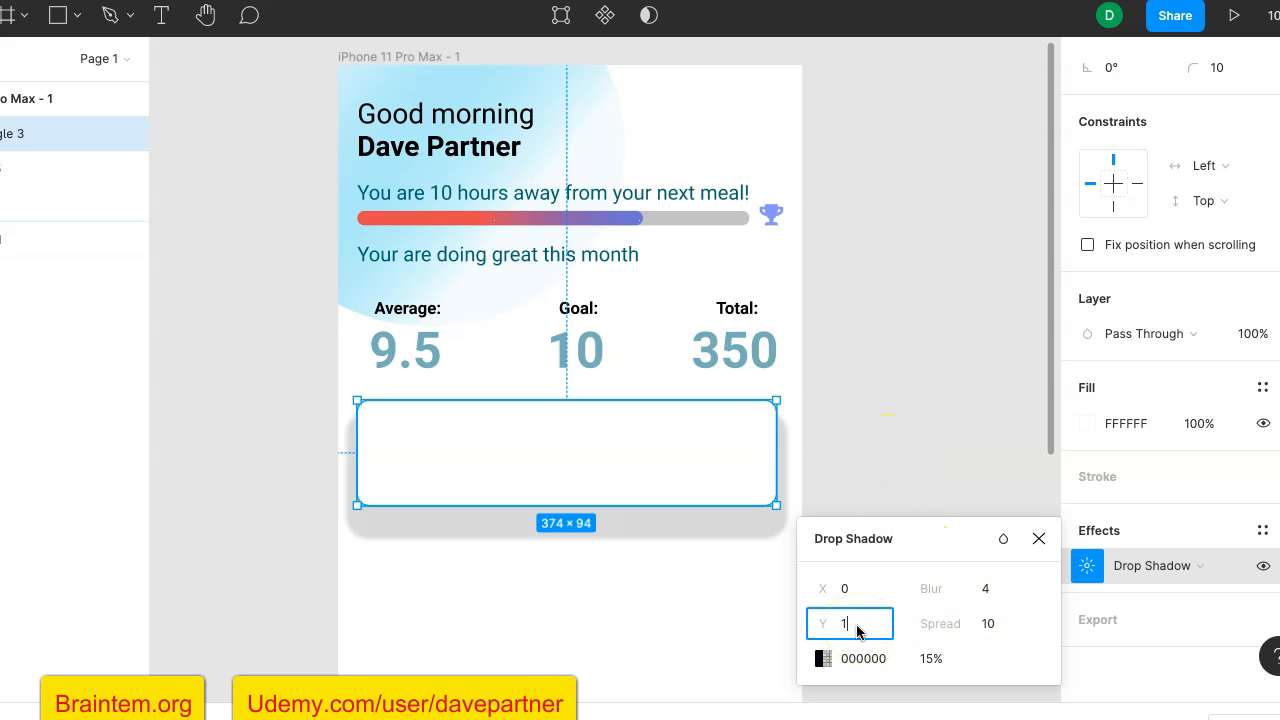
pyautogui.write('10')
pyautogui.click(857, 626)
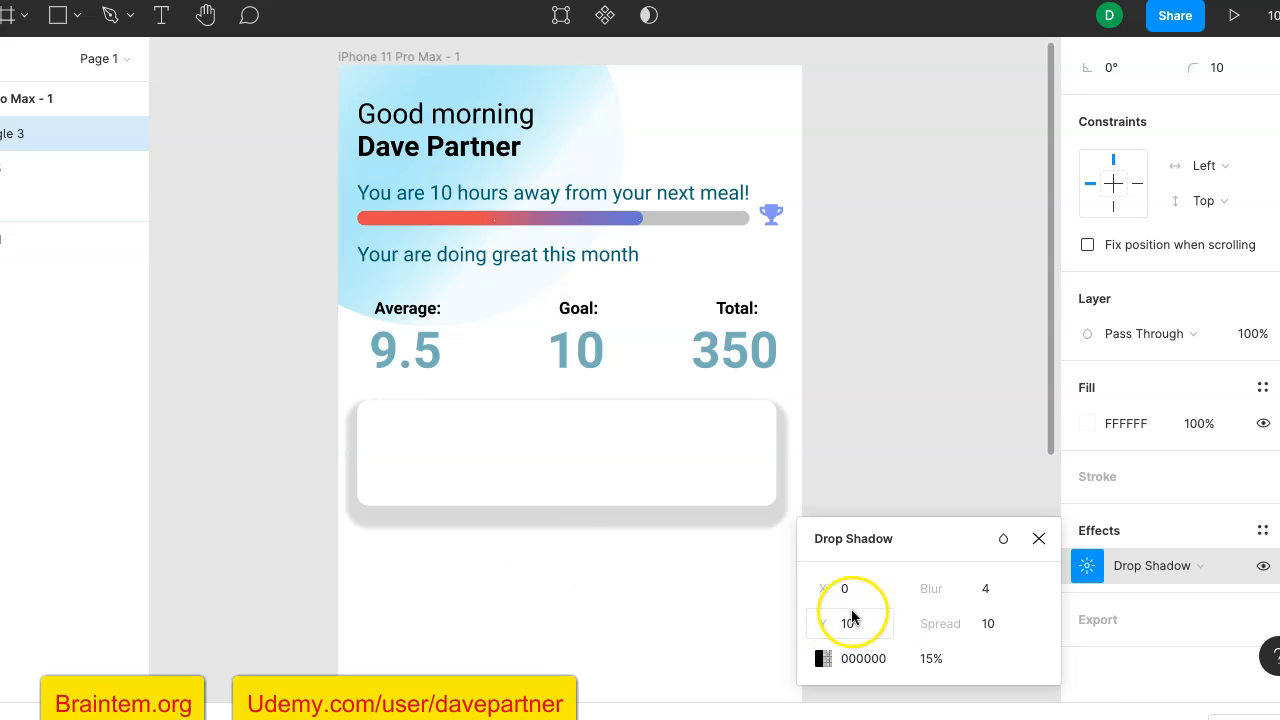
pyautogui.click(860, 631)
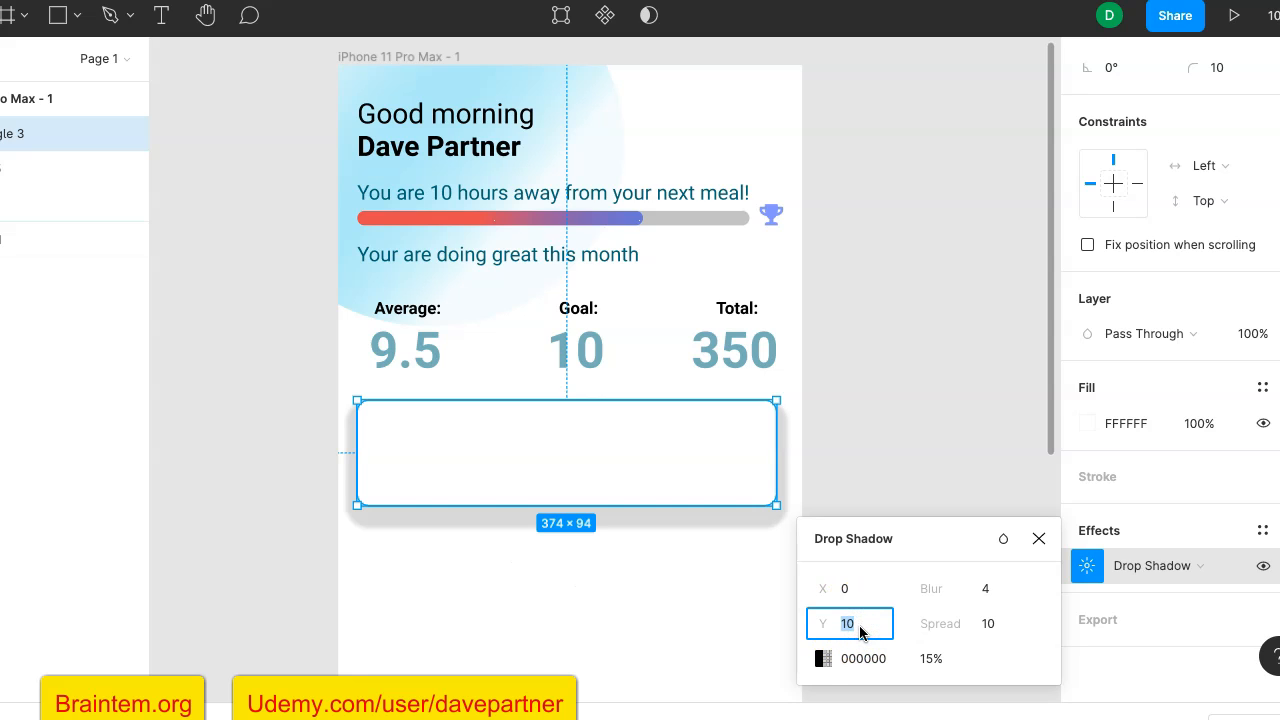
pyautogui.write('5')
pyautogui.press('Return')
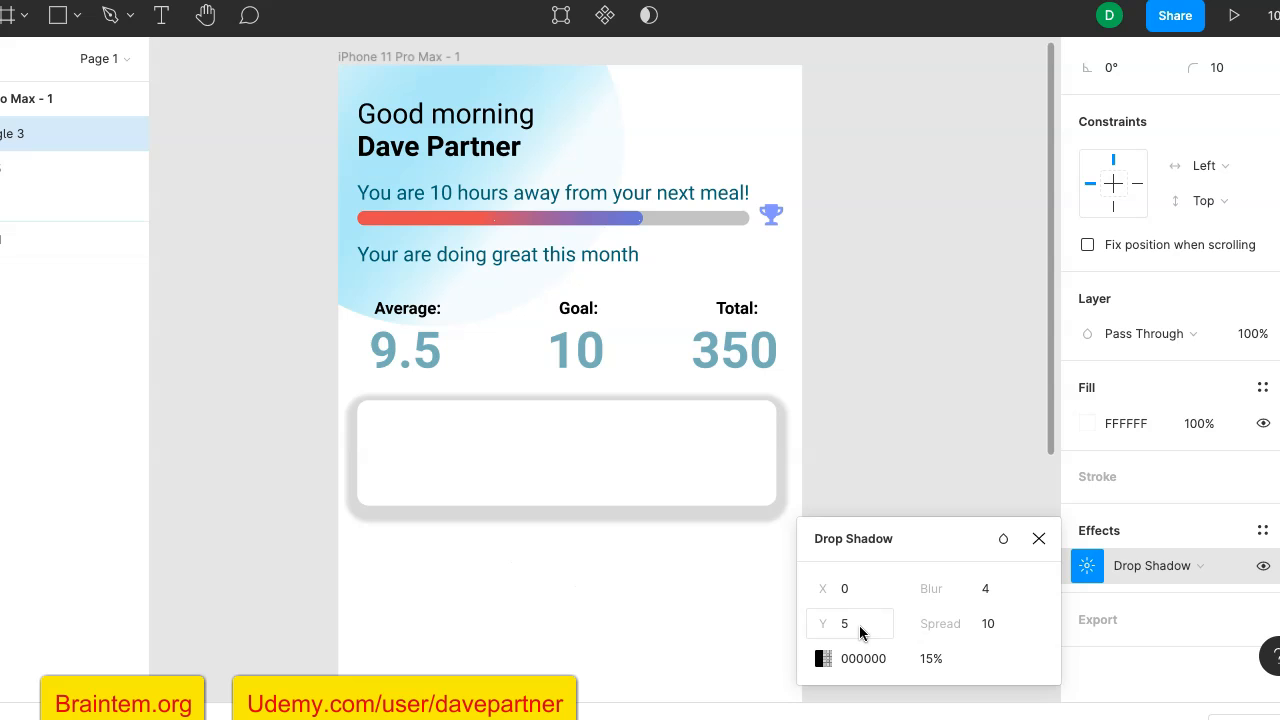
# - Set the card shadow's spread to 5 and its blur to 10
pyautogui.click(998, 625)
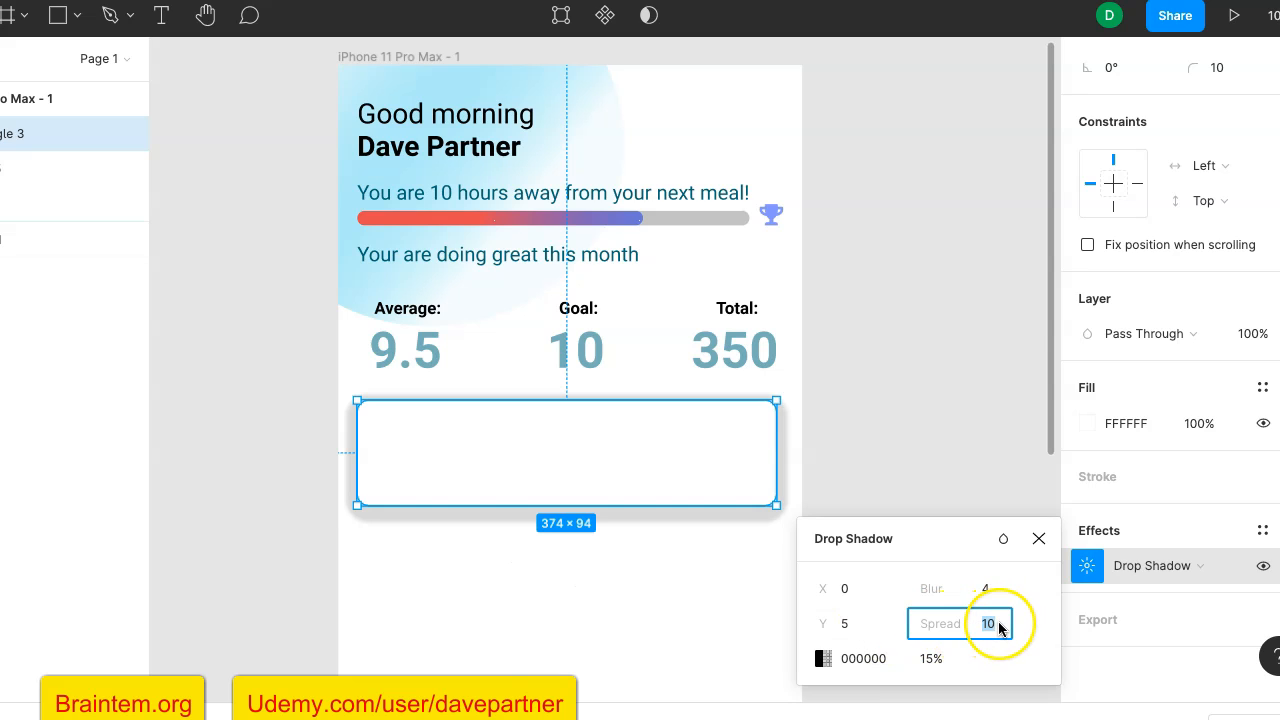
pyautogui.press('Return')
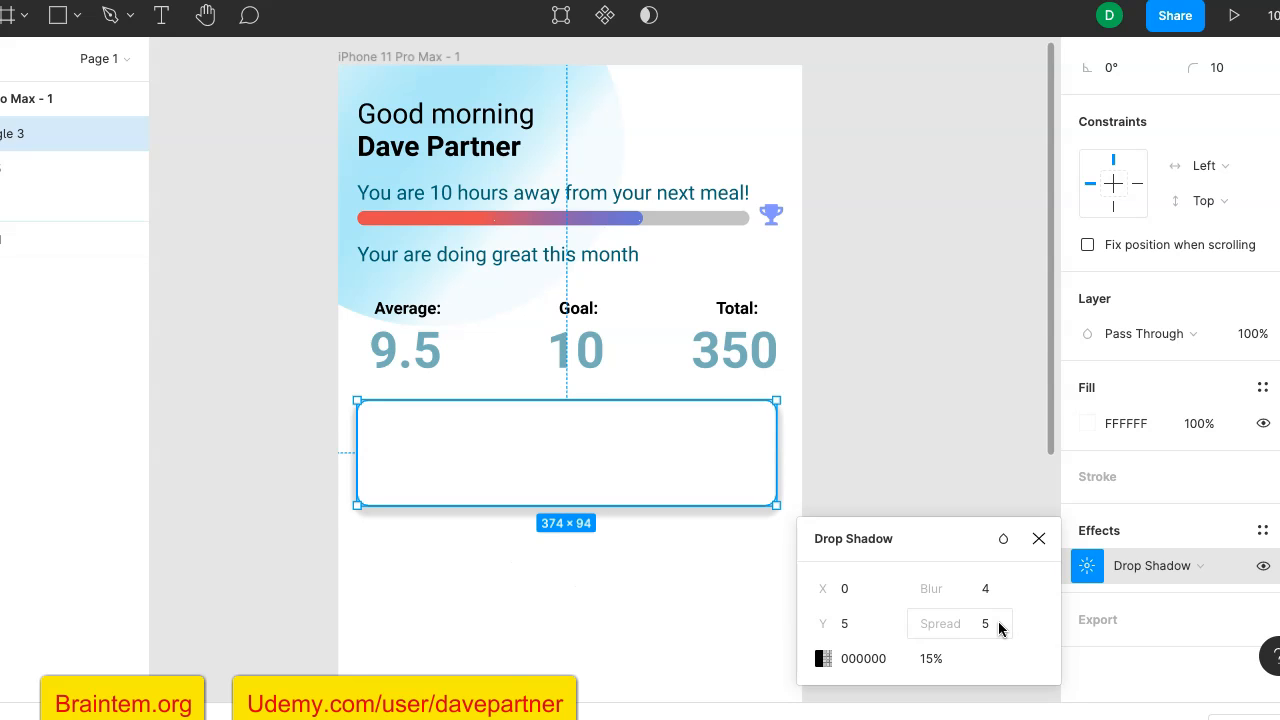
pyautogui.click(986, 589)
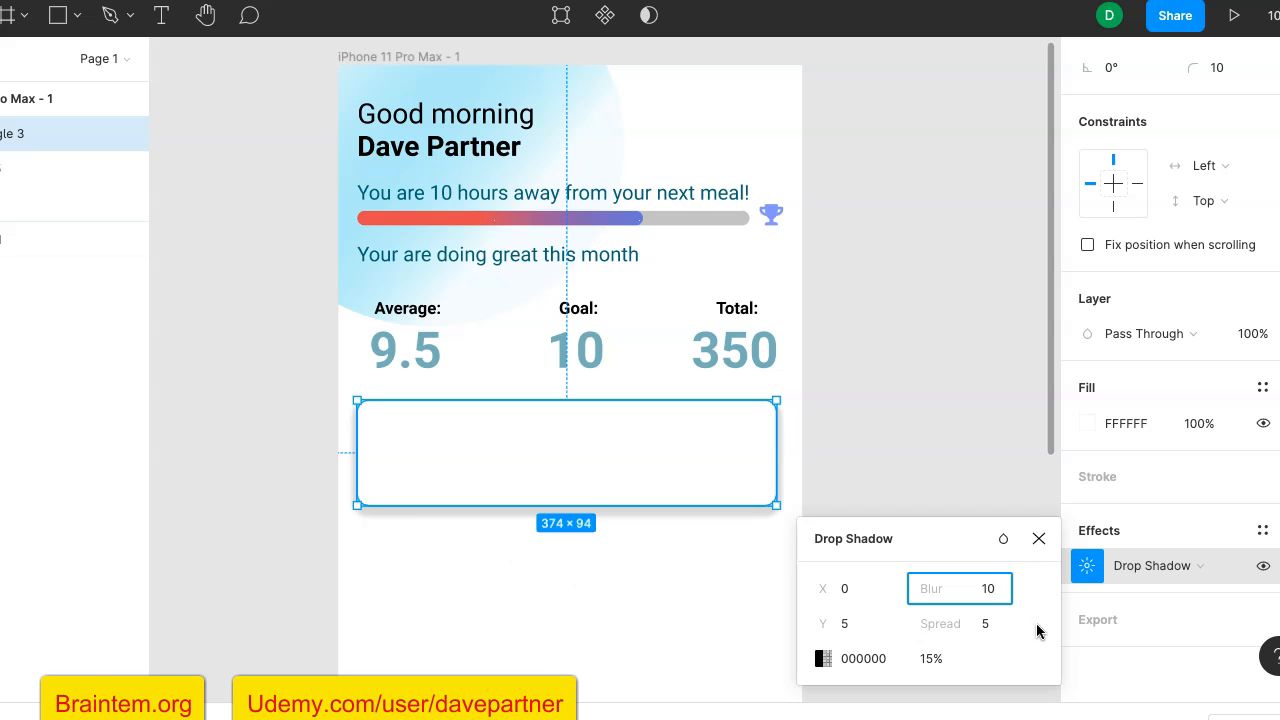
pyautogui.press('Return')
pyautogui.click(988, 625)
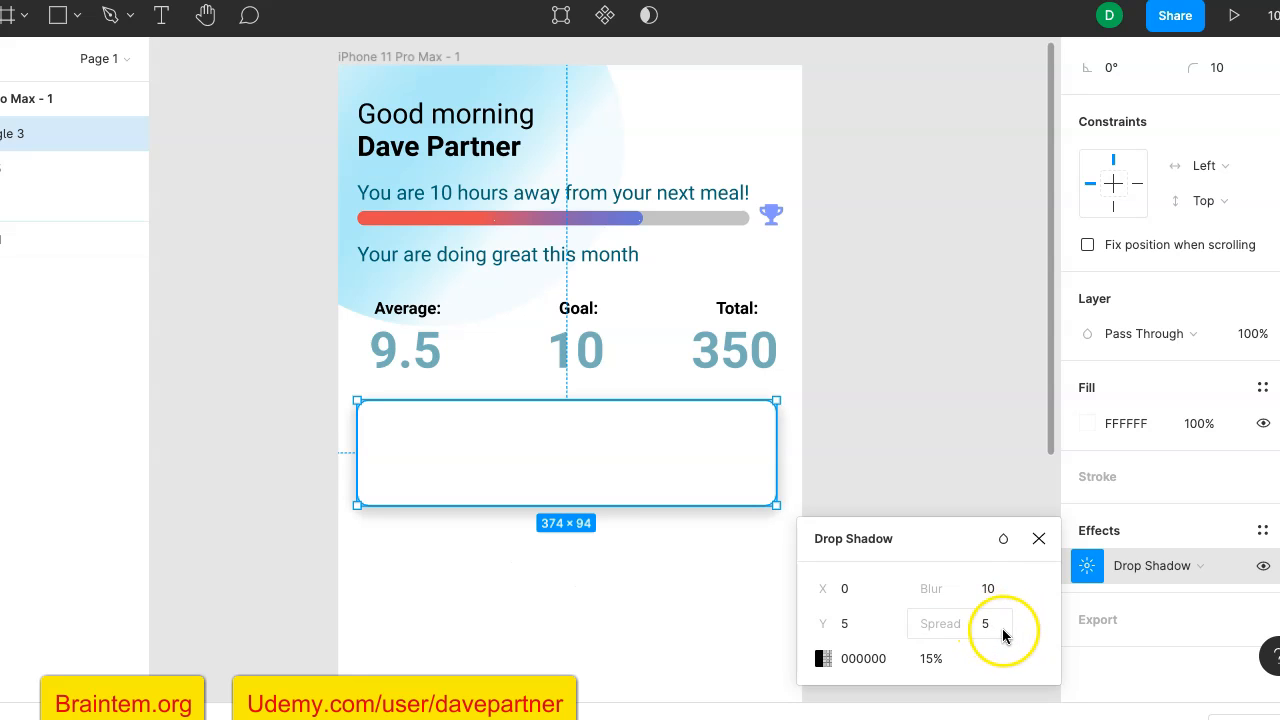
pyautogui.click(995, 627)
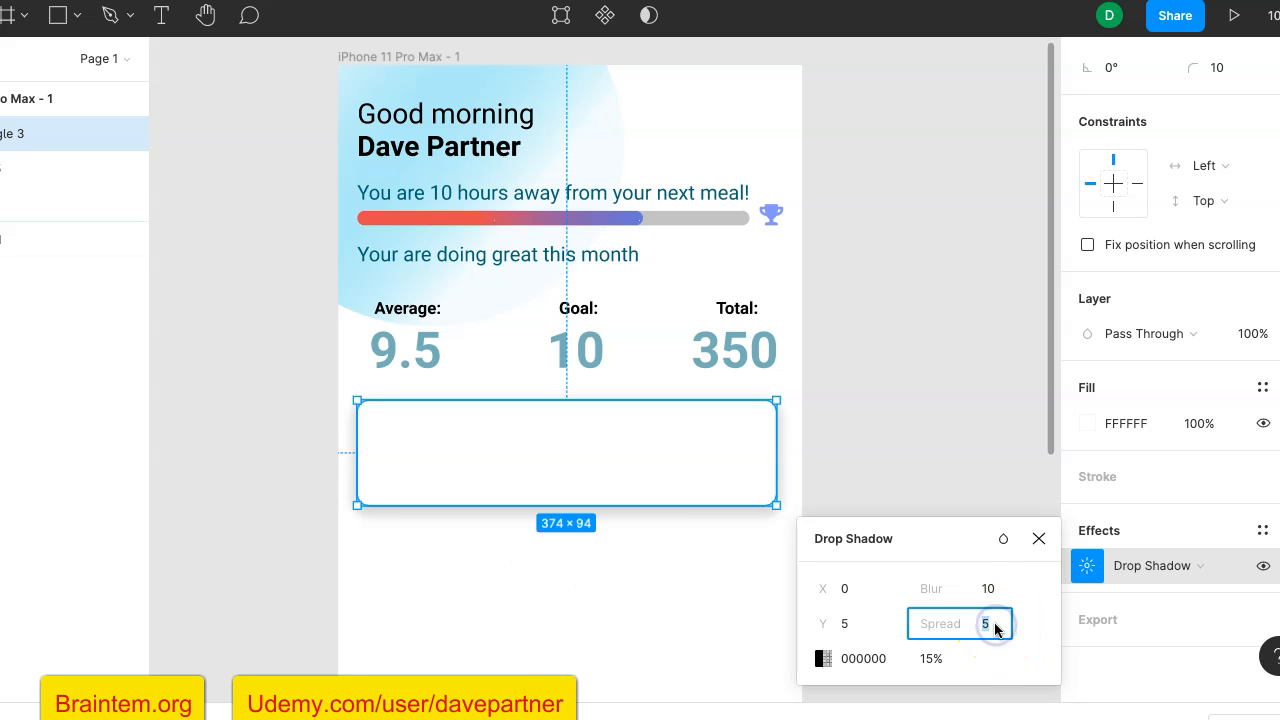
pyautogui.click(990, 428)
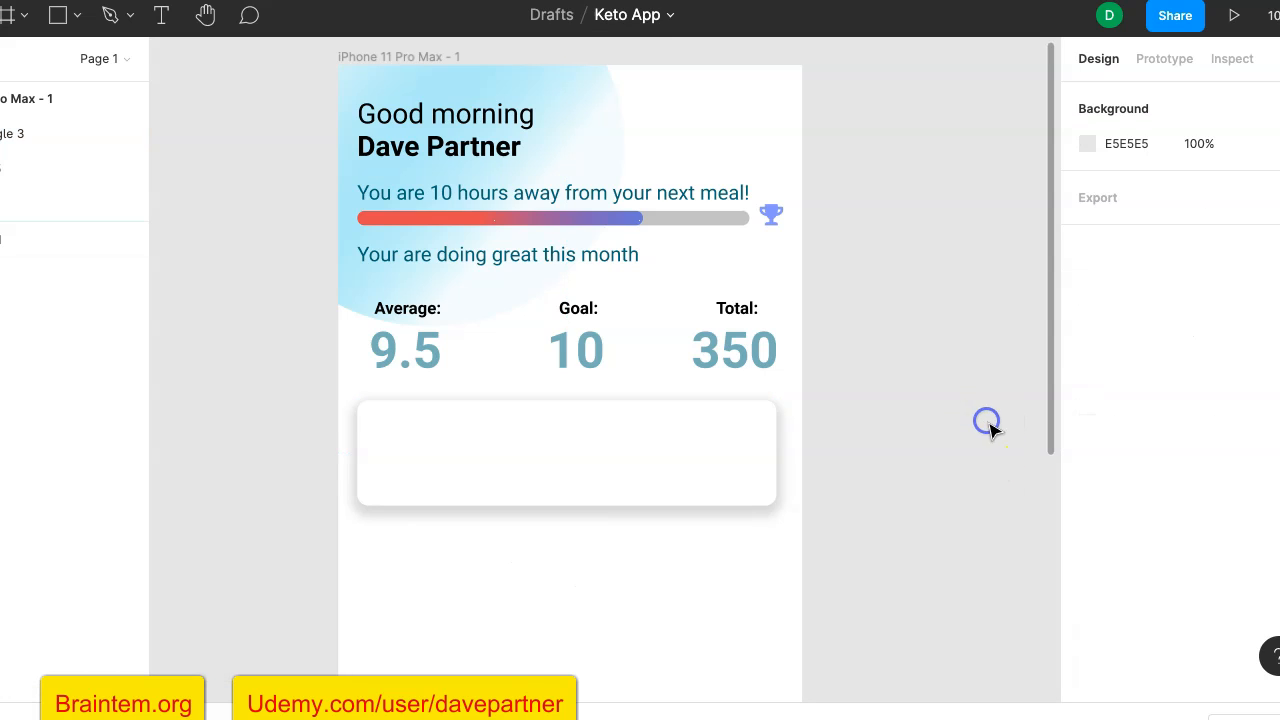
# - Set the white card's drop shadow offsets to X 5 and Y 2
pyautogui.click(749, 432)
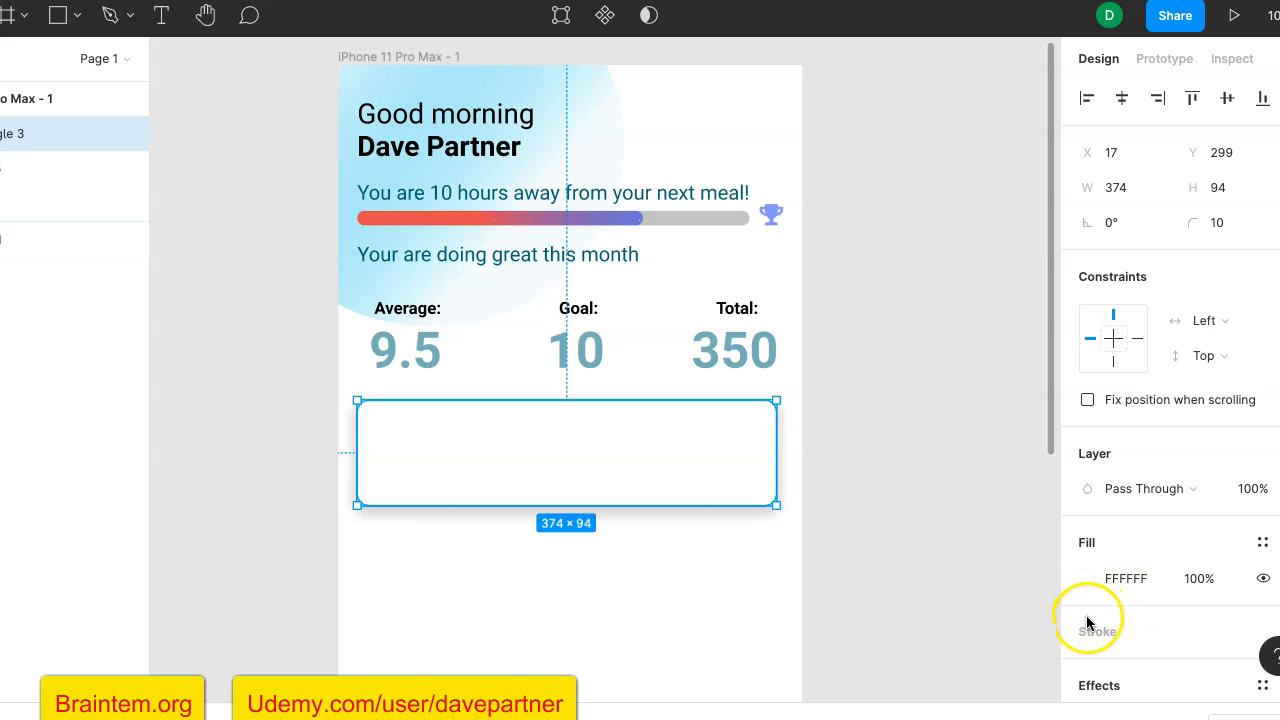
pyautogui.scroll(-2, 1112, 564)
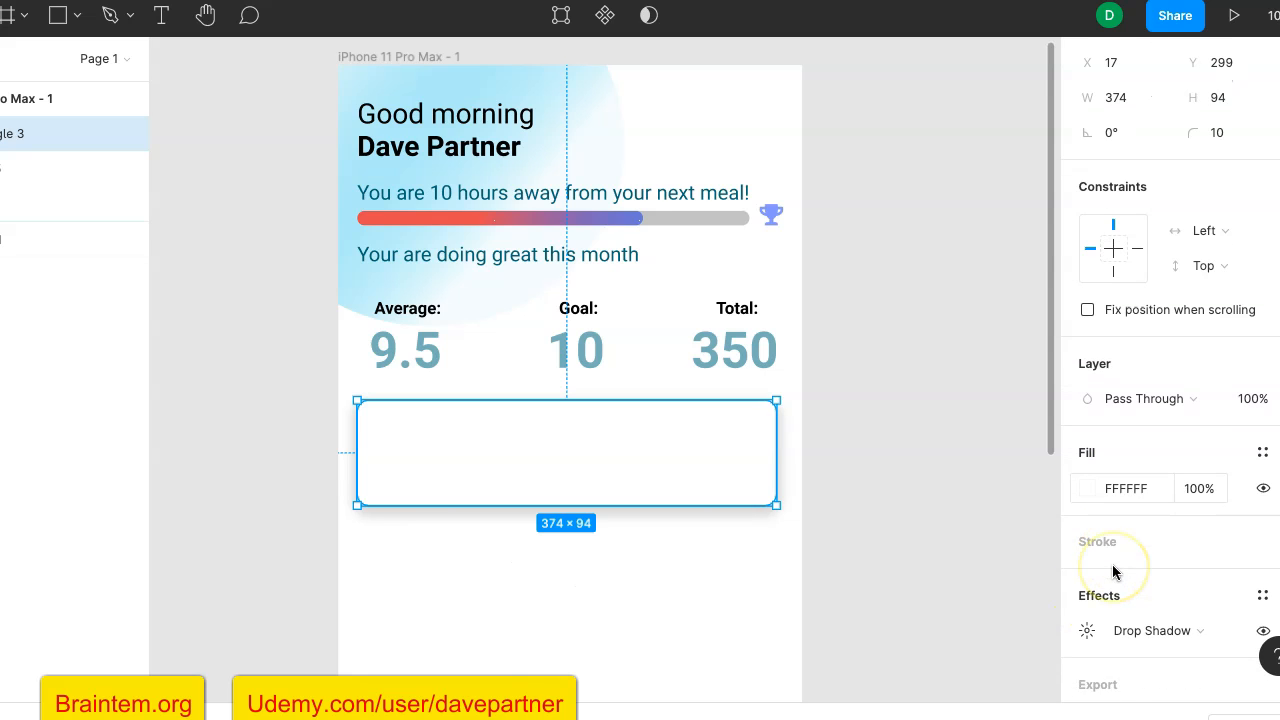
pyautogui.click(1087, 622)
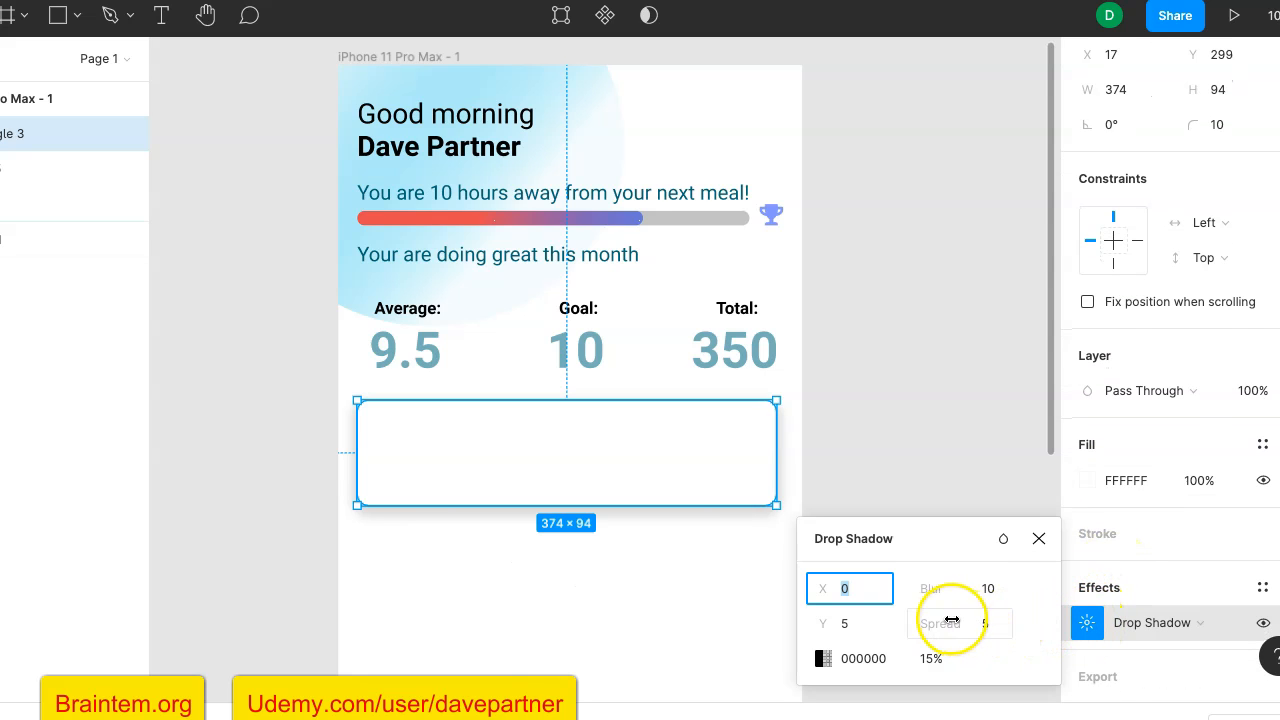
pyautogui.click(857, 592)
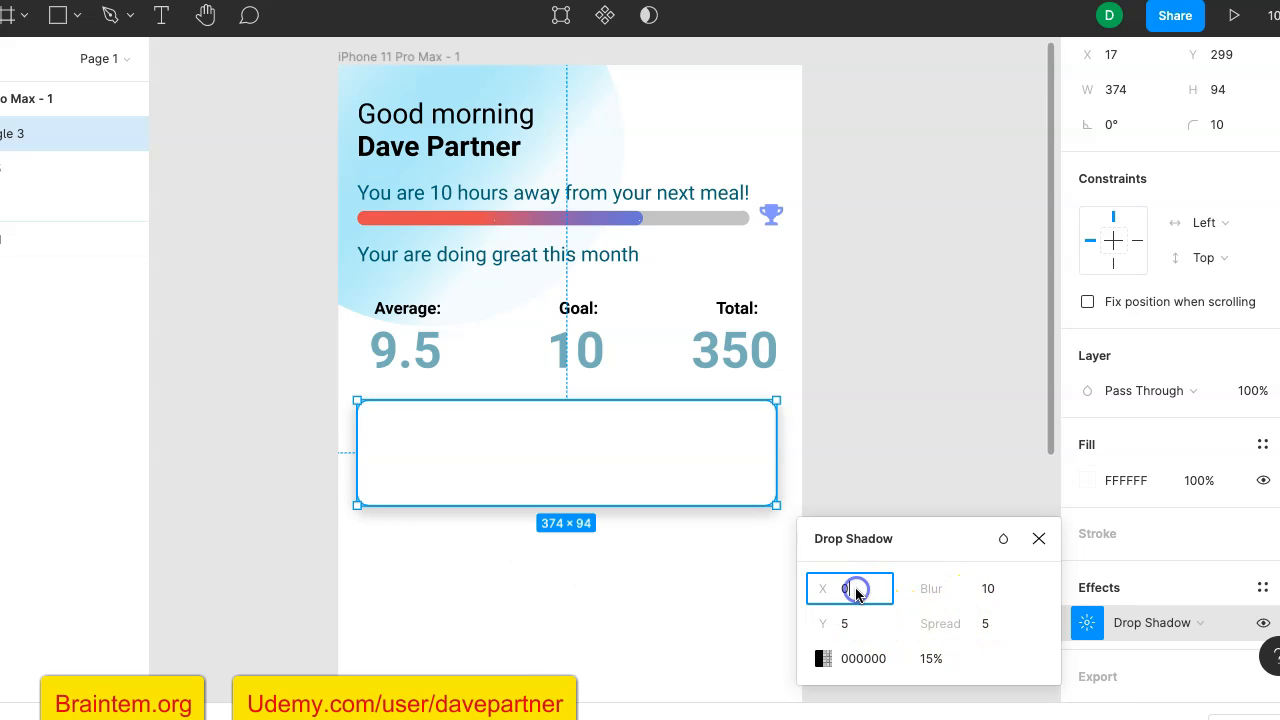
pyautogui.press('Return')
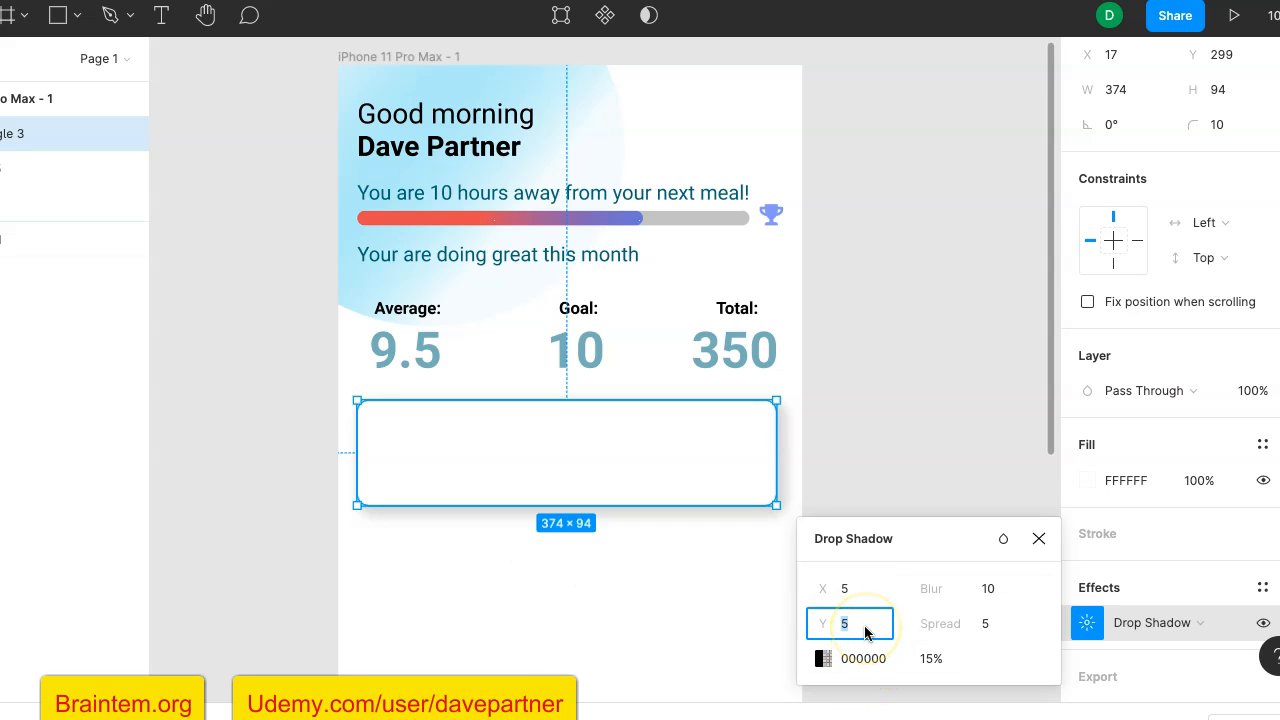
pyautogui.press('Return')
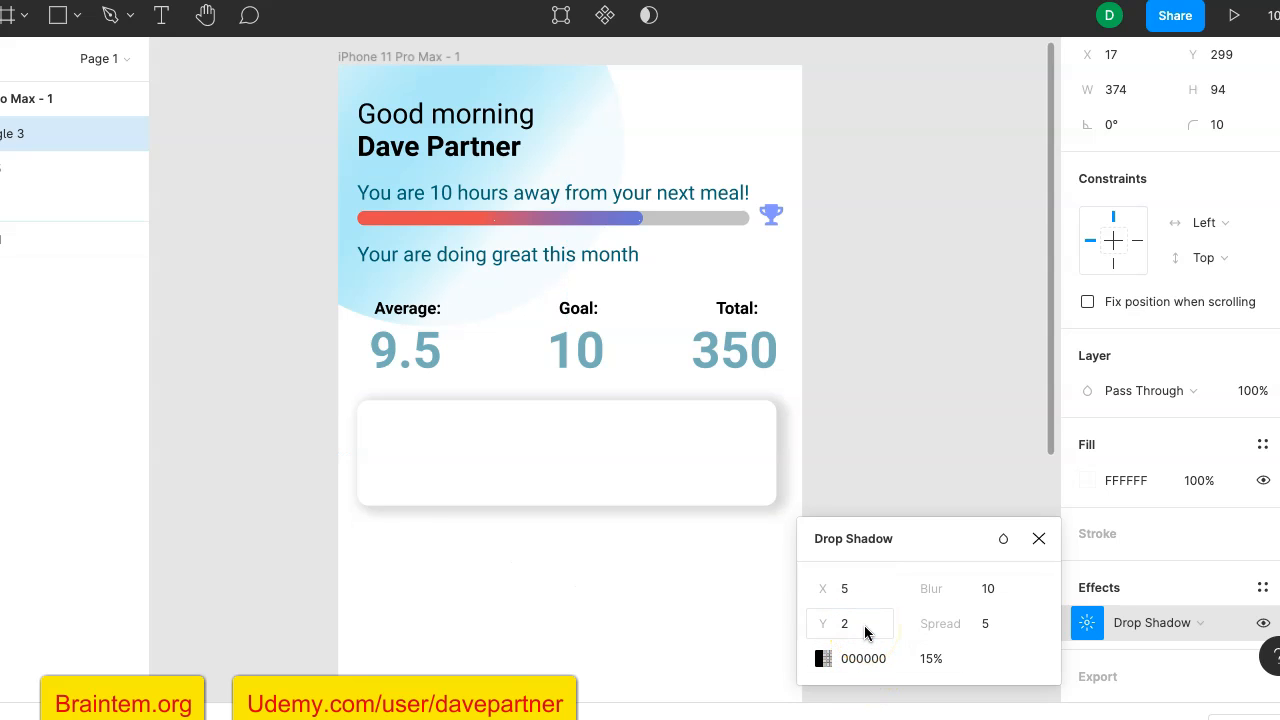
# - Reduce the card shadow's spread to 2 and set its X offset to 0
pyautogui.click(994, 628)
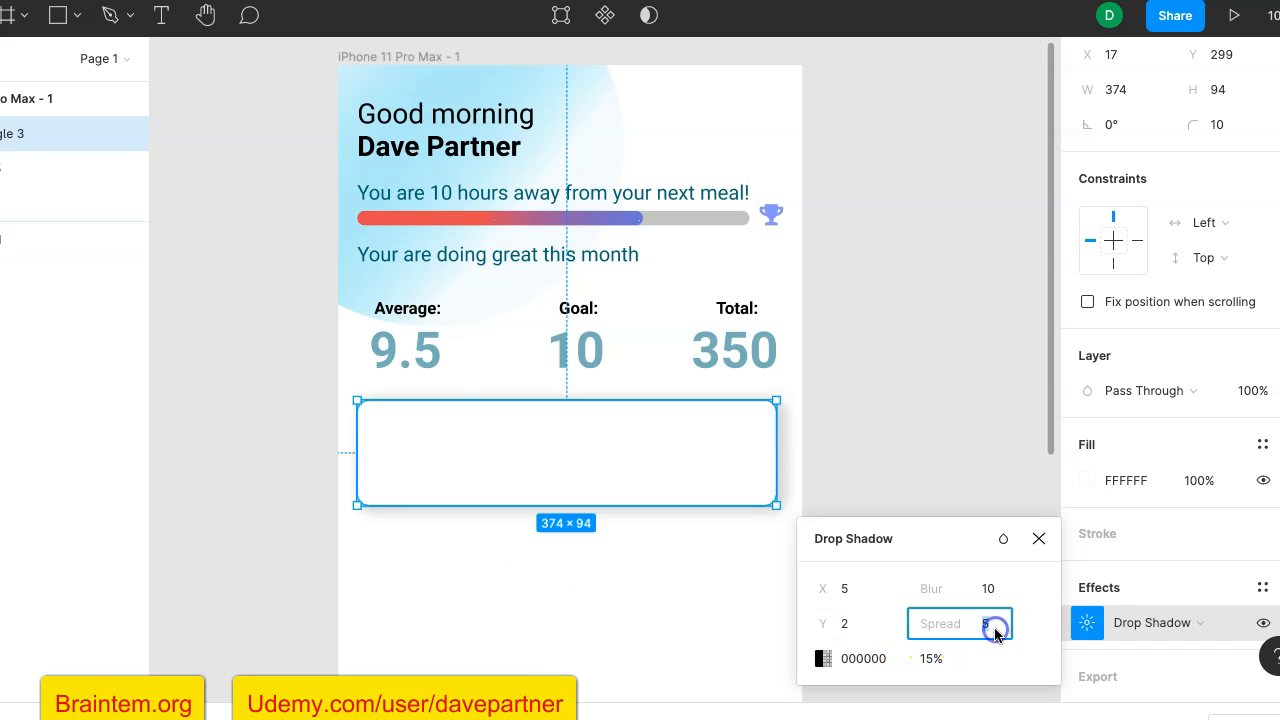
pyautogui.press('Return')
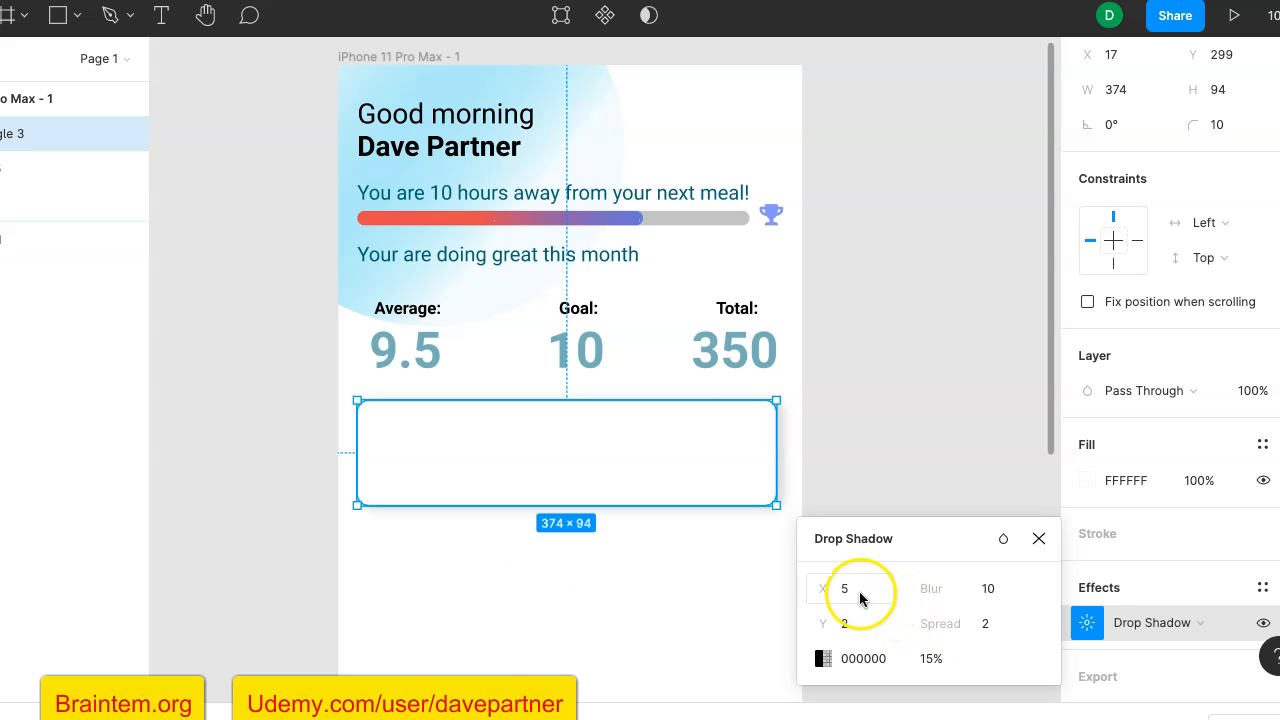
pyautogui.write('0')
pyautogui.press('Return')
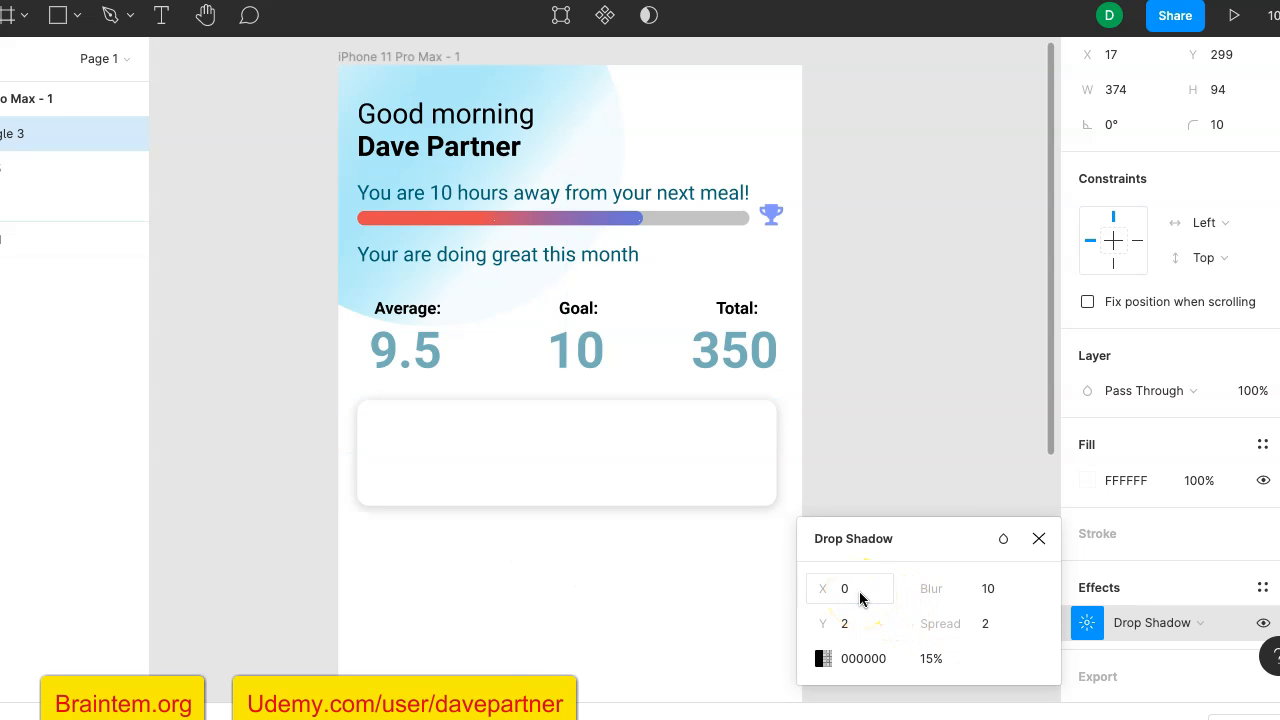
pyautogui.click(957, 462)
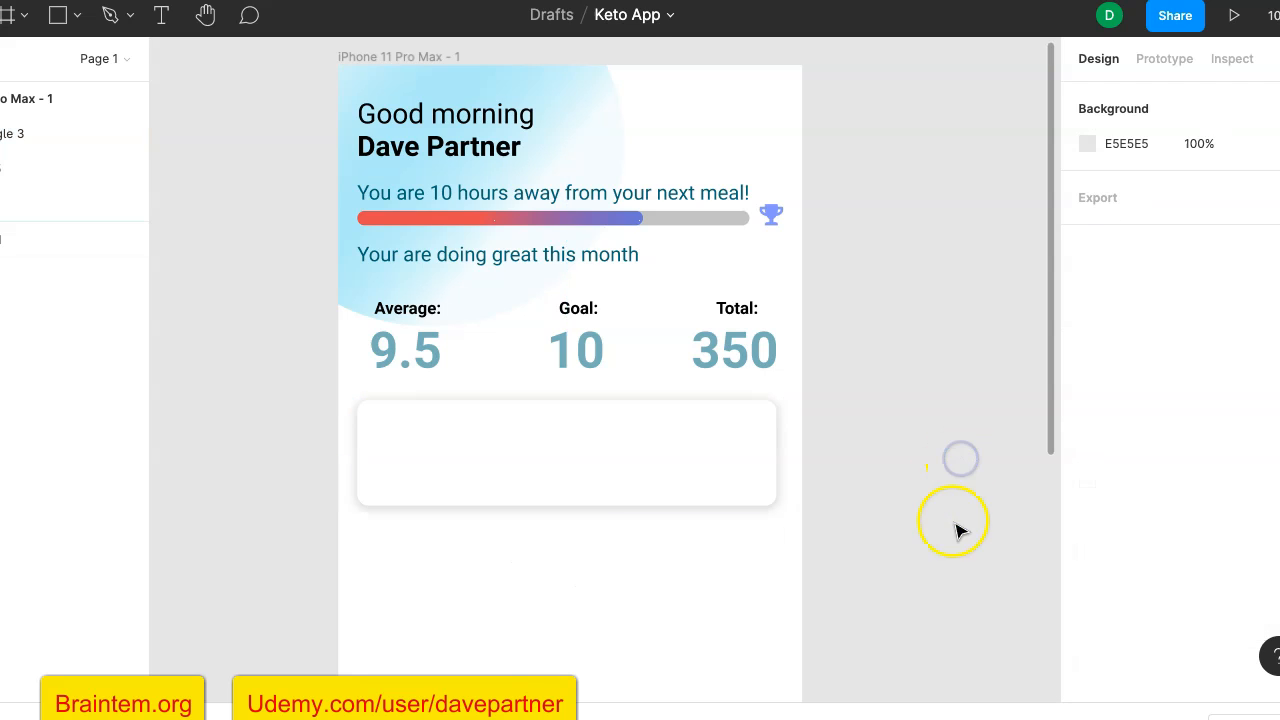
# - Review the white card's drop shadow offsets, blur, spread and opacity
pyautogui.click(737, 457)
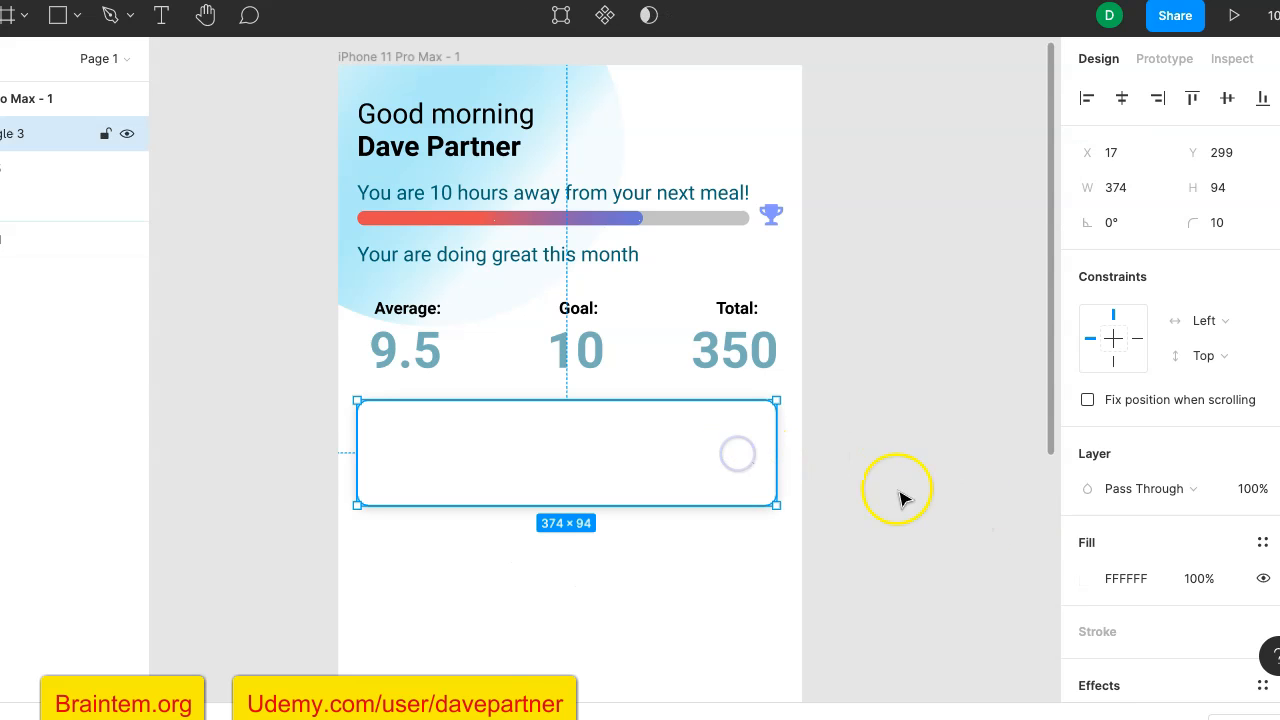
pyautogui.scroll(-2, 1090, 650)
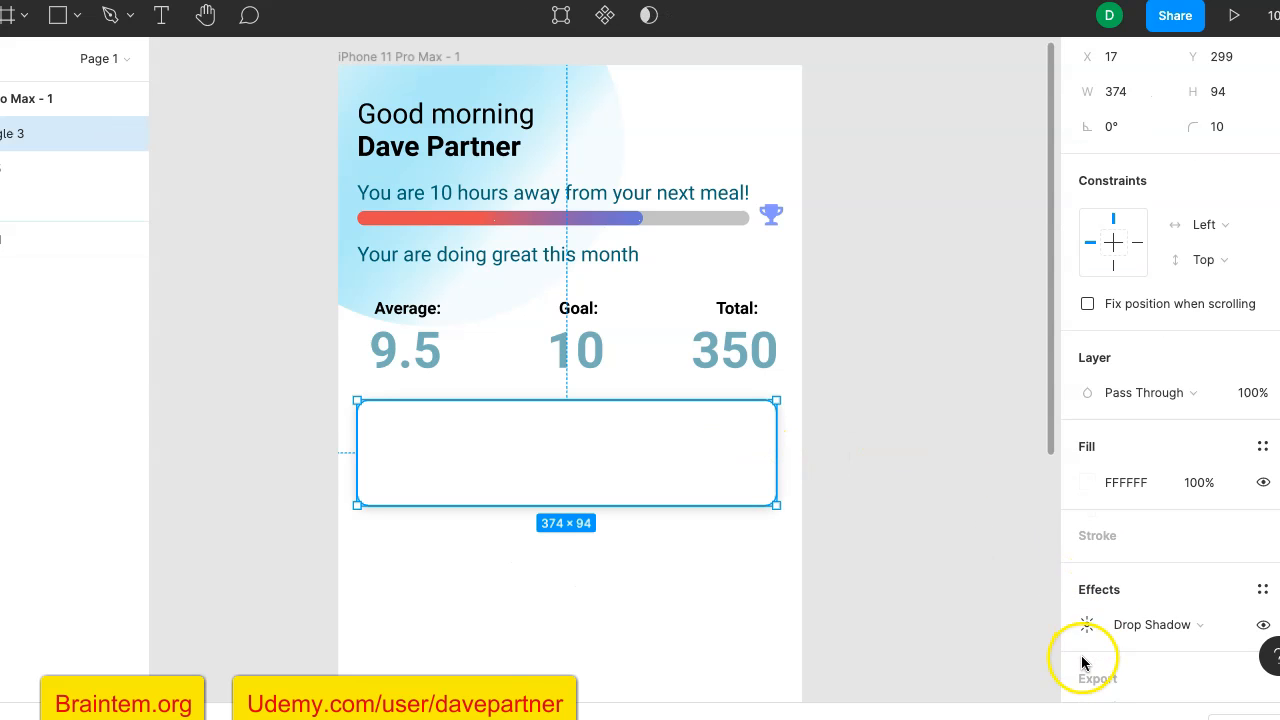
pyautogui.click(1086, 625)
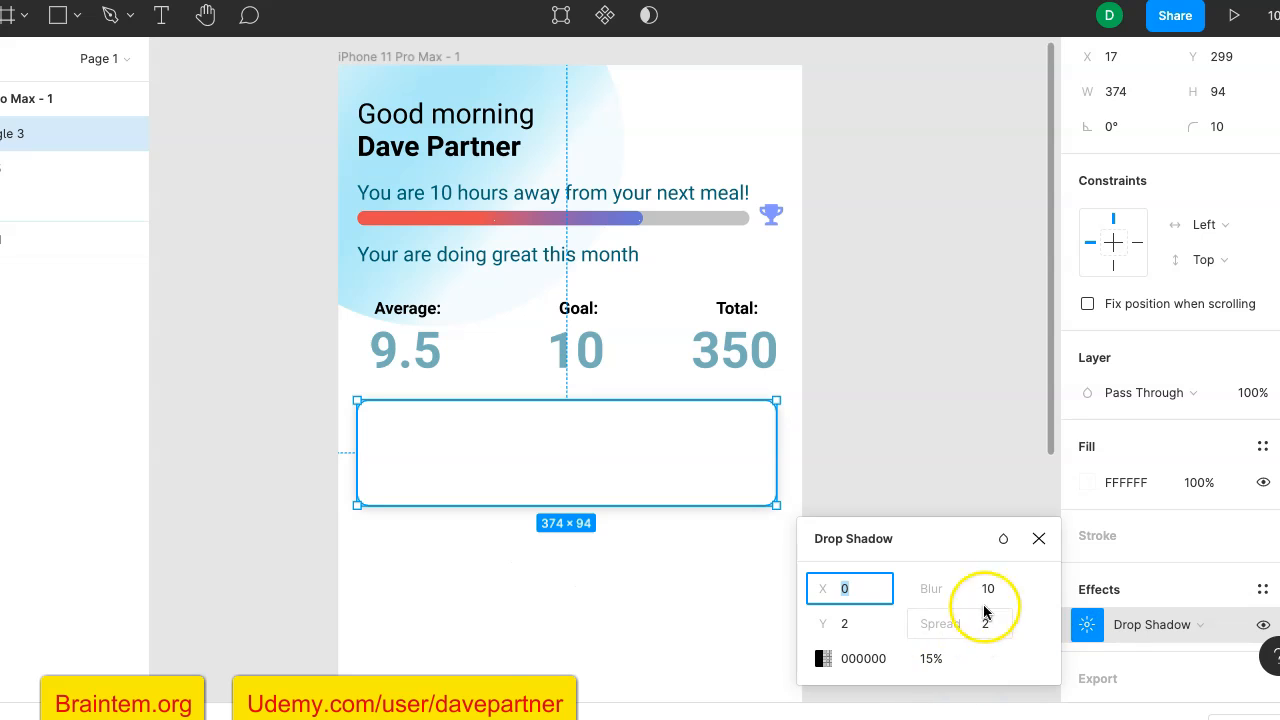
pyautogui.moveTo(1048, 587); pyautogui.dragTo(1013, 540)
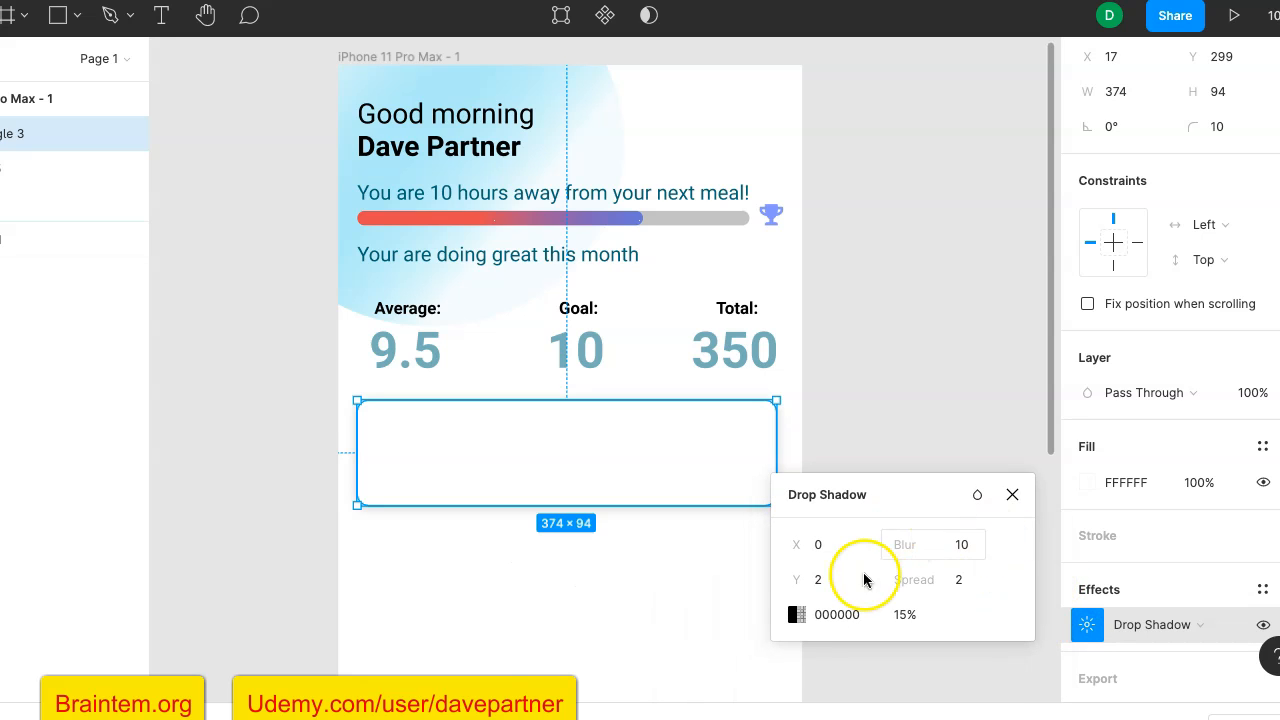
pyautogui.click(944, 363)
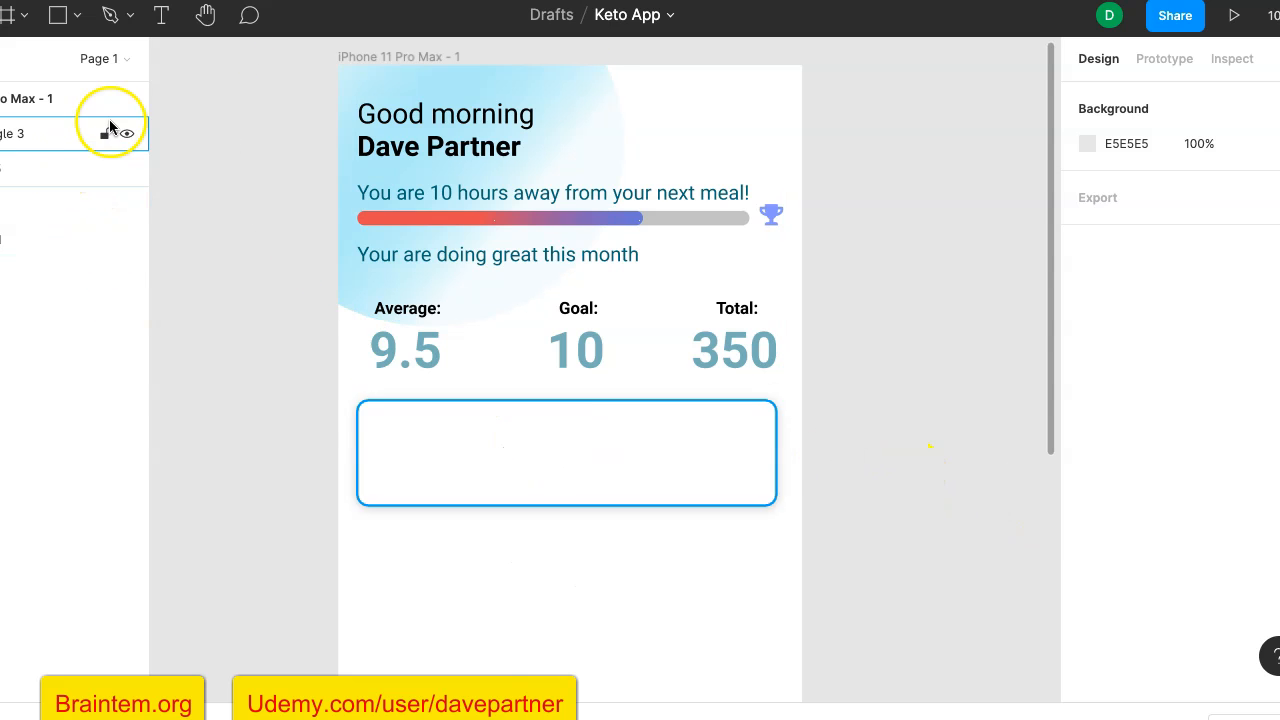
# - Draw a rectangle about 52 × 49 inside the left end of the white card
pyautogui.click(59, 20)
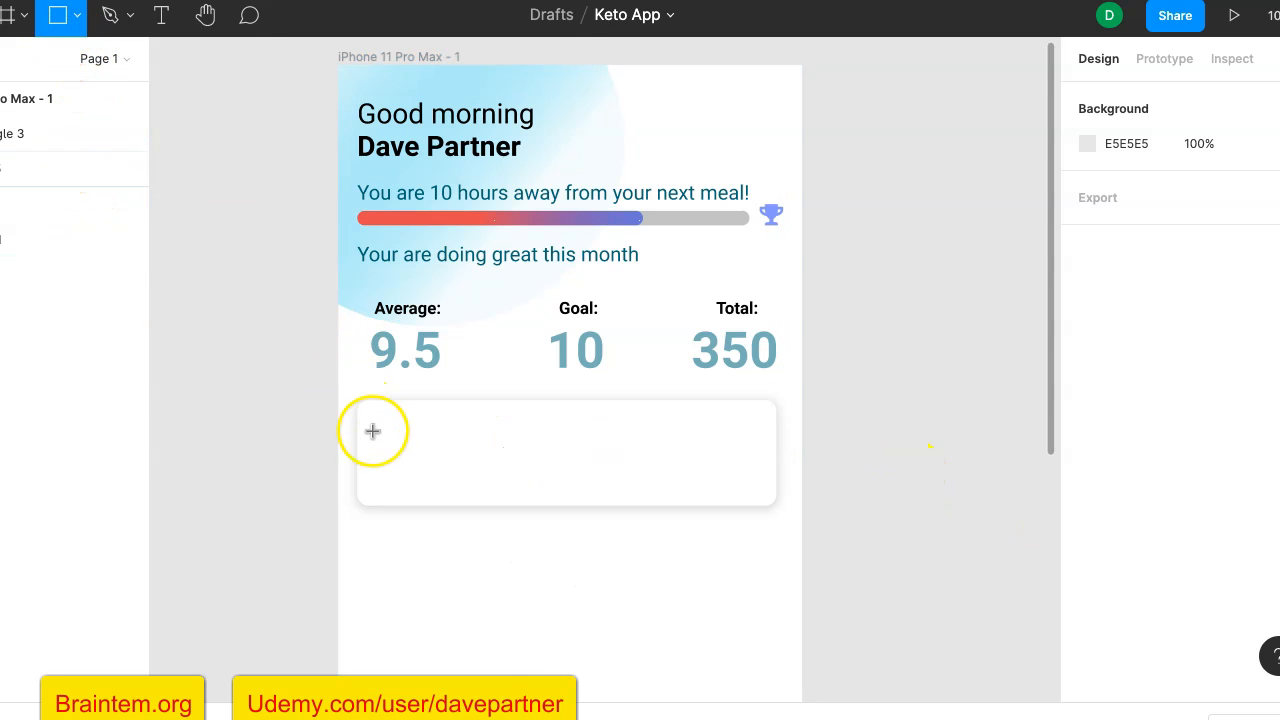
pyautogui.moveTo(372, 436); pyautogui.dragTo(432, 488)
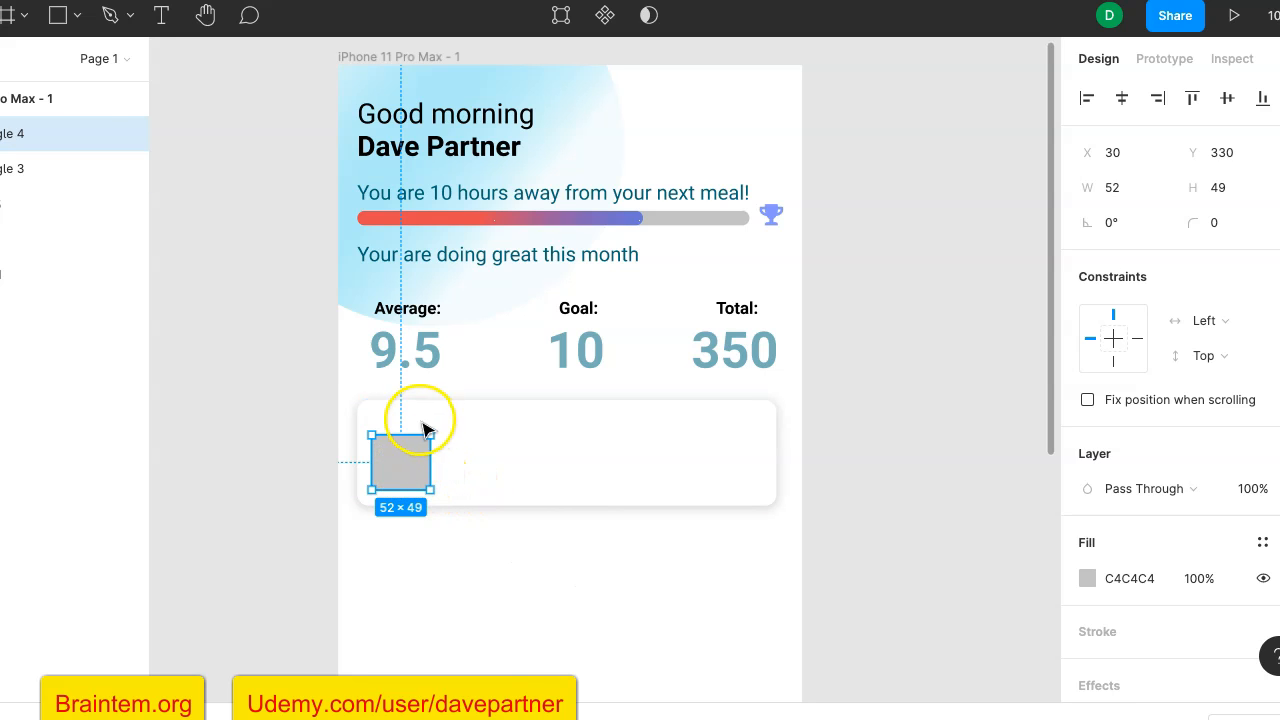
pyautogui.click(322, 406)
# - Add a text box about 257 × 14 above the grey rectangle in the card, with Regular weight and font size 15
pyautogui.click(162, 15)
pyautogui.moveTo(378, 412); pyautogui.dragTo(666, 430)
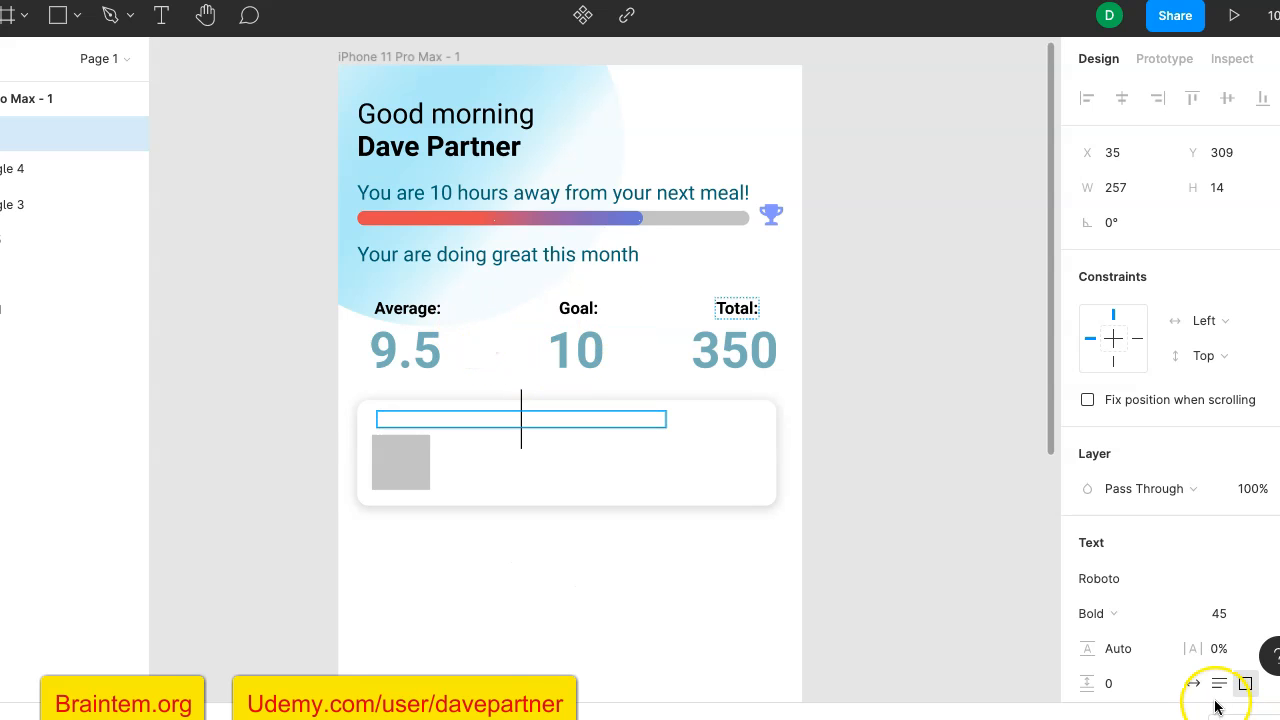
pyautogui.click(1219, 612)
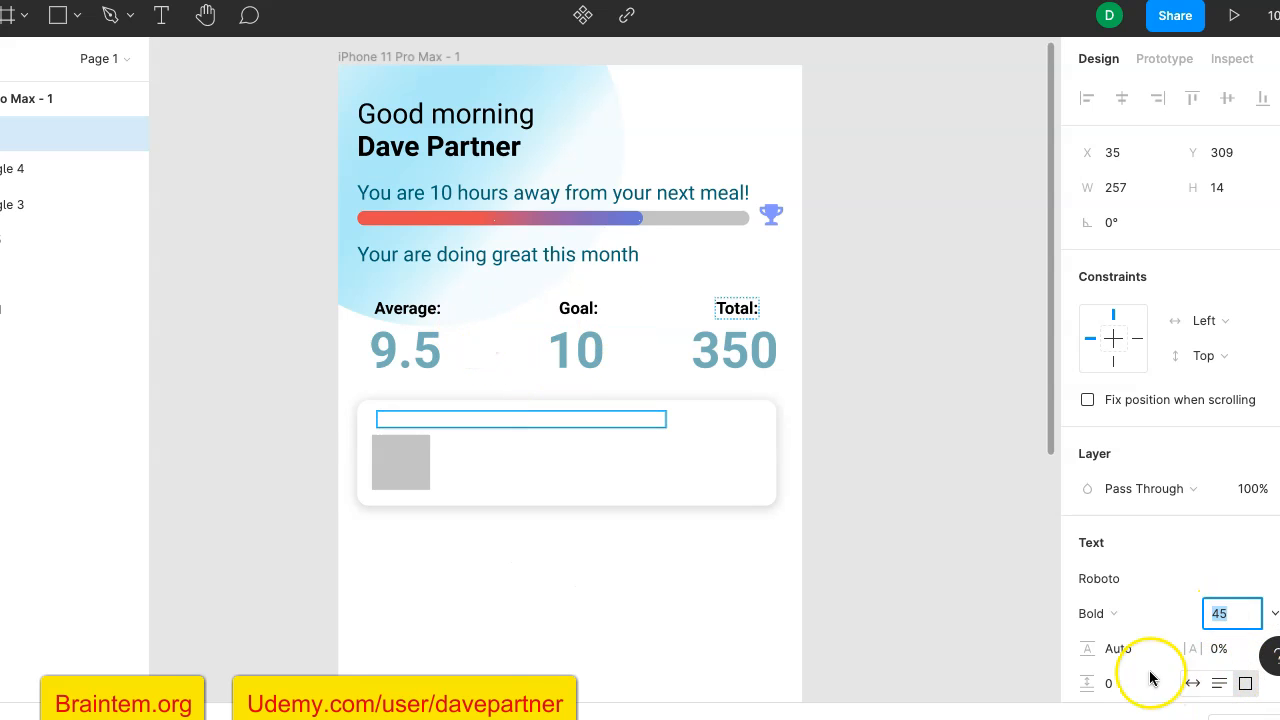
pyautogui.write('16')
pyautogui.press('BackSpace')
pyautogui.write('5')
pyautogui.press('Return')
pyautogui.click(1101, 615)
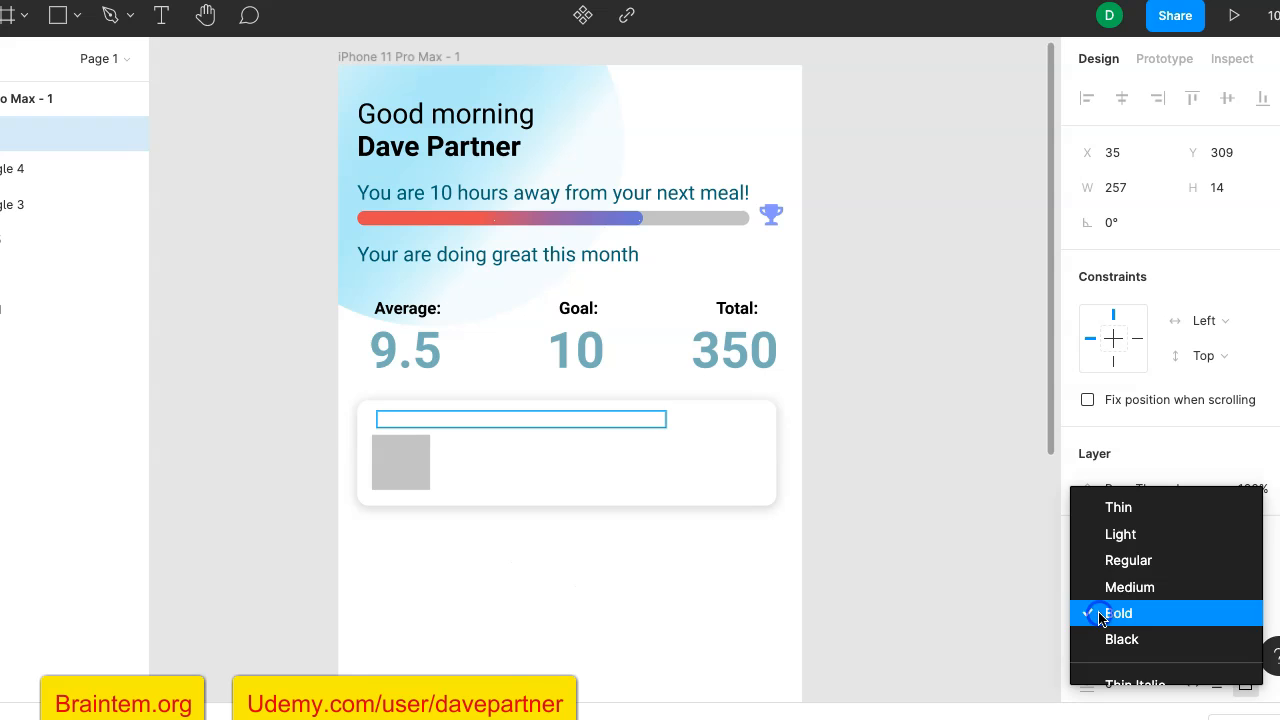
pyautogui.click(1128, 561)
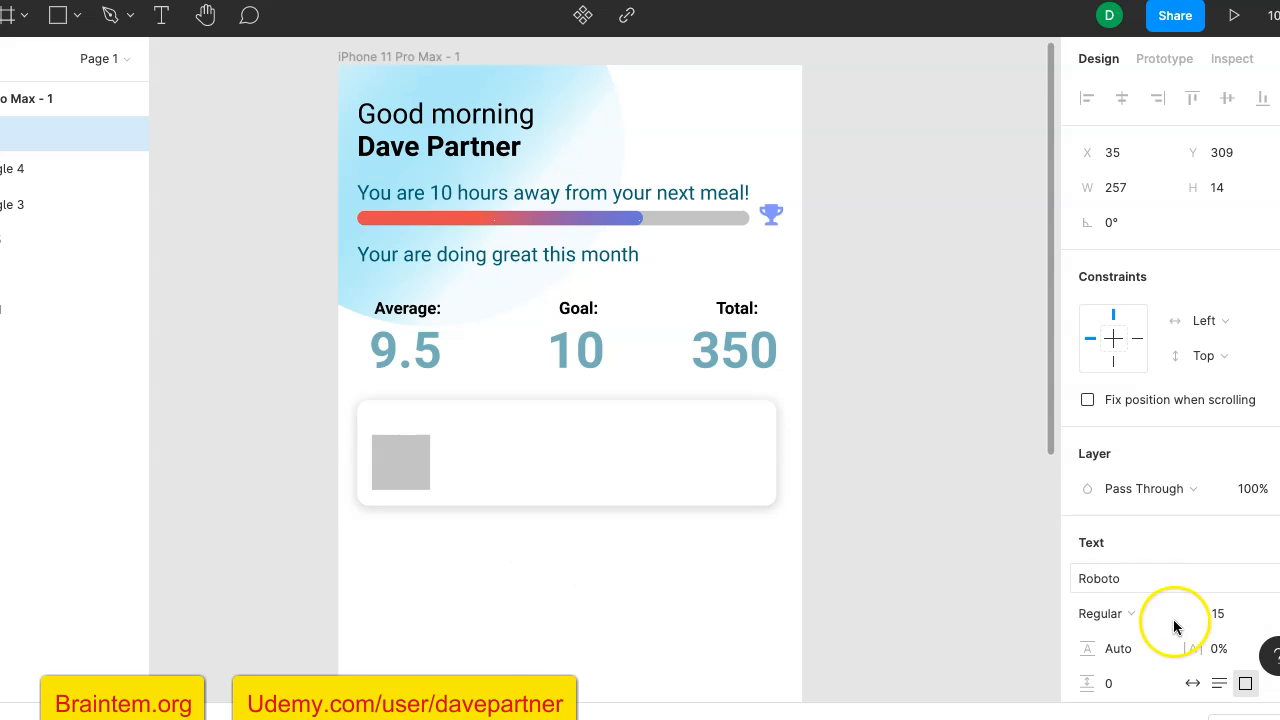
# - Enter "You are on a 14 day streak!" in the card's text box and left-align the text
pyautogui.scroll(-5, 1145, 651)
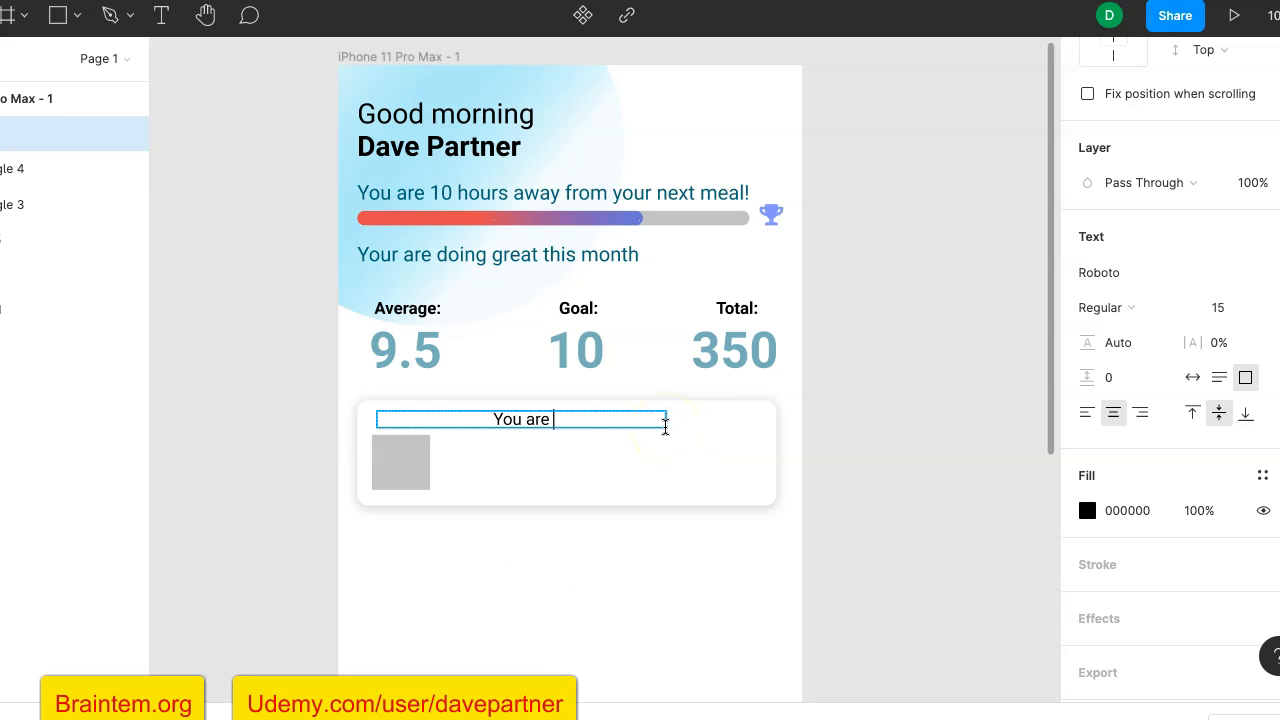
pyautogui.write('14 d')
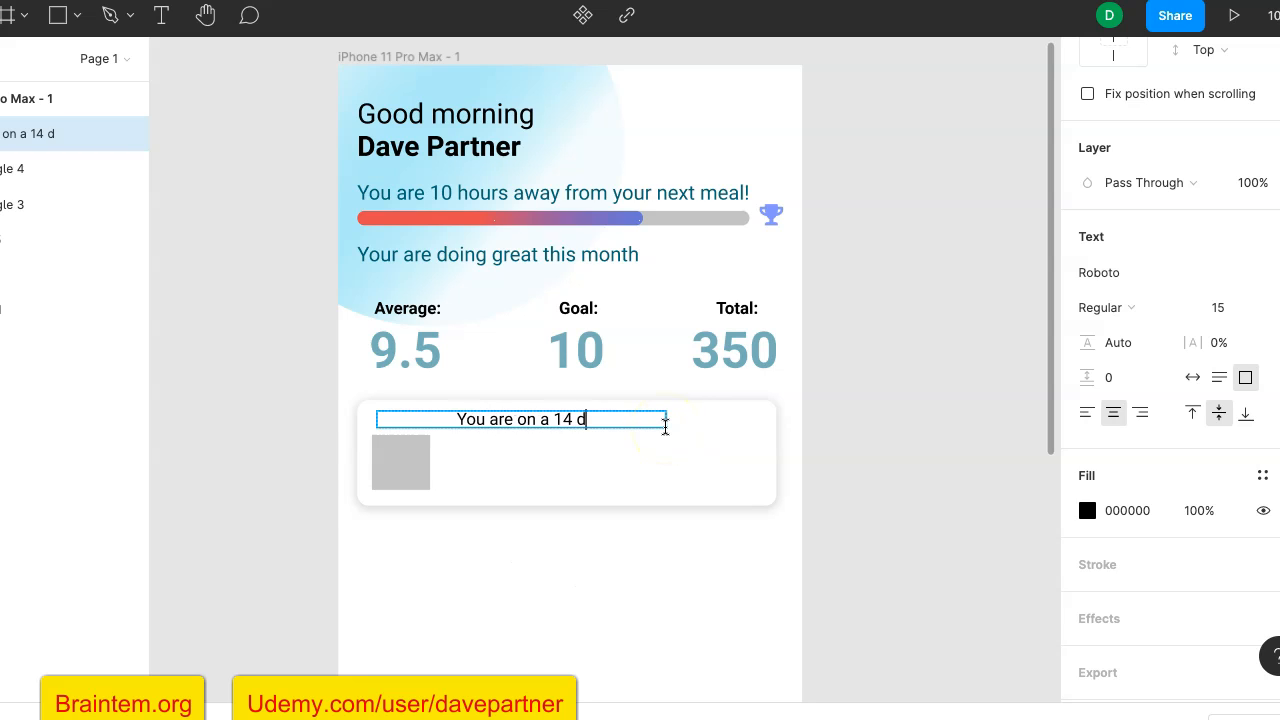
pyautogui.write('ay streak!')
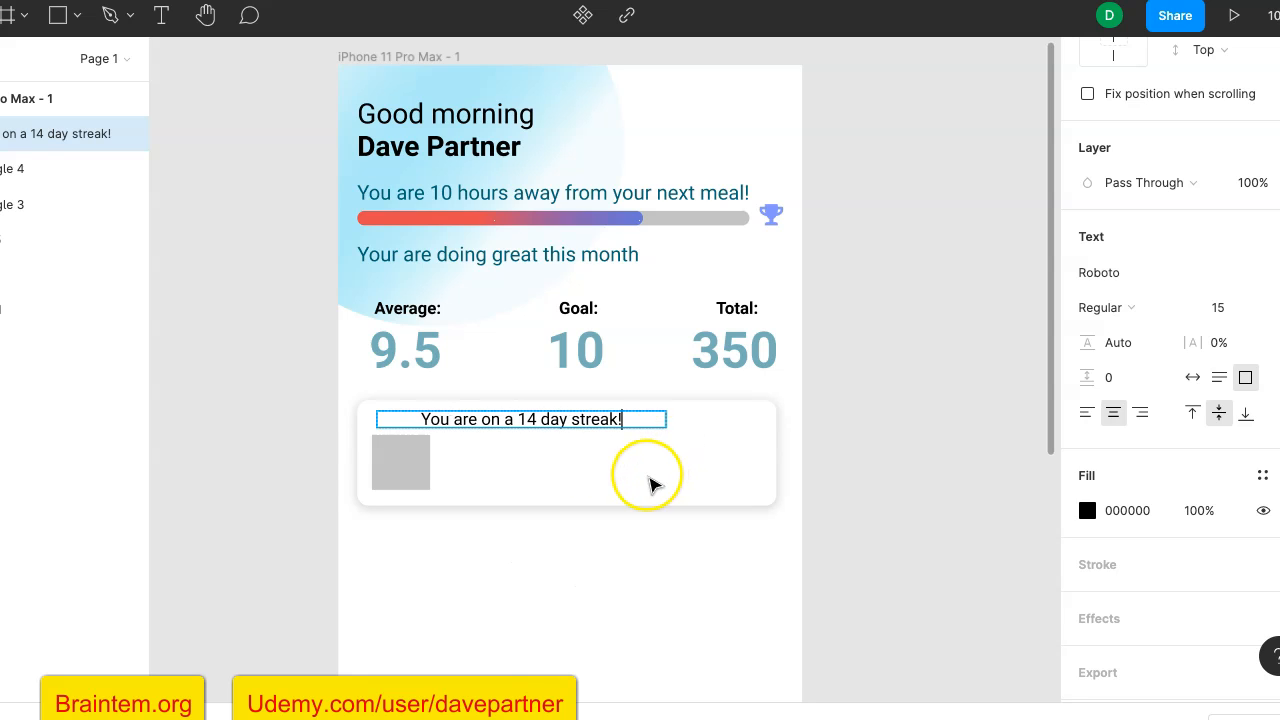
pyautogui.click(1087, 416)
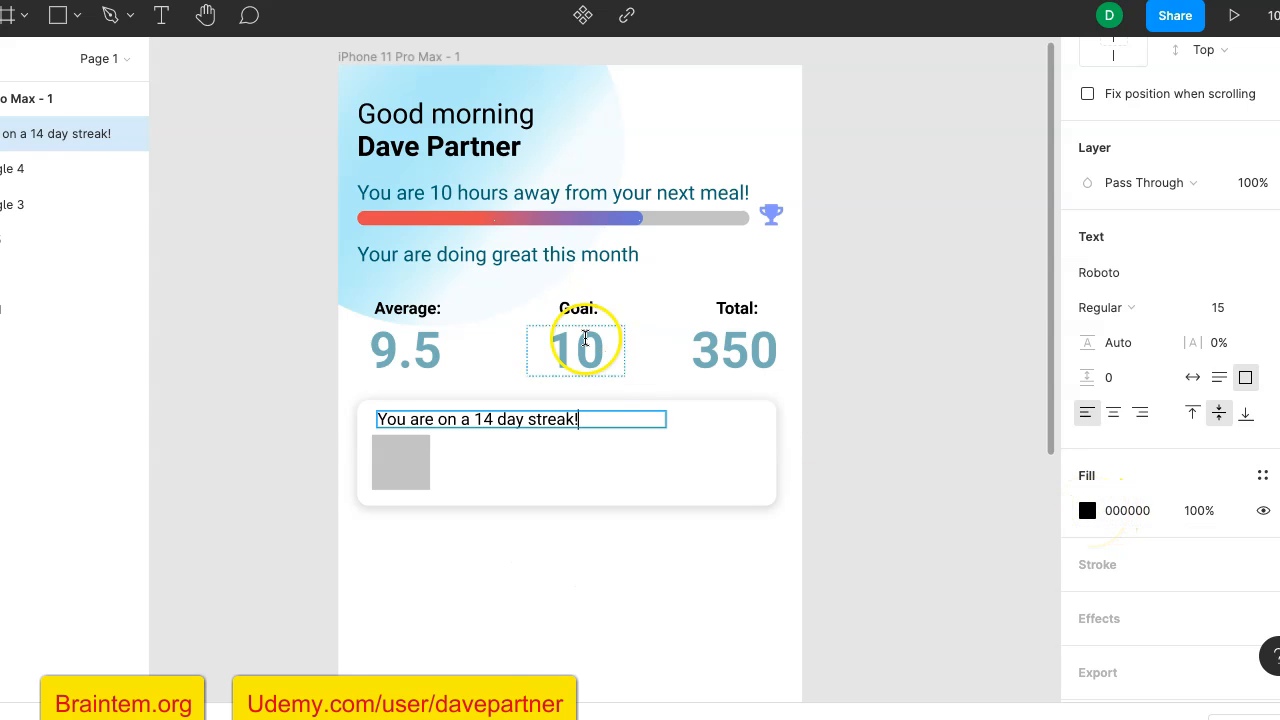
pyautogui.click(847, 420)
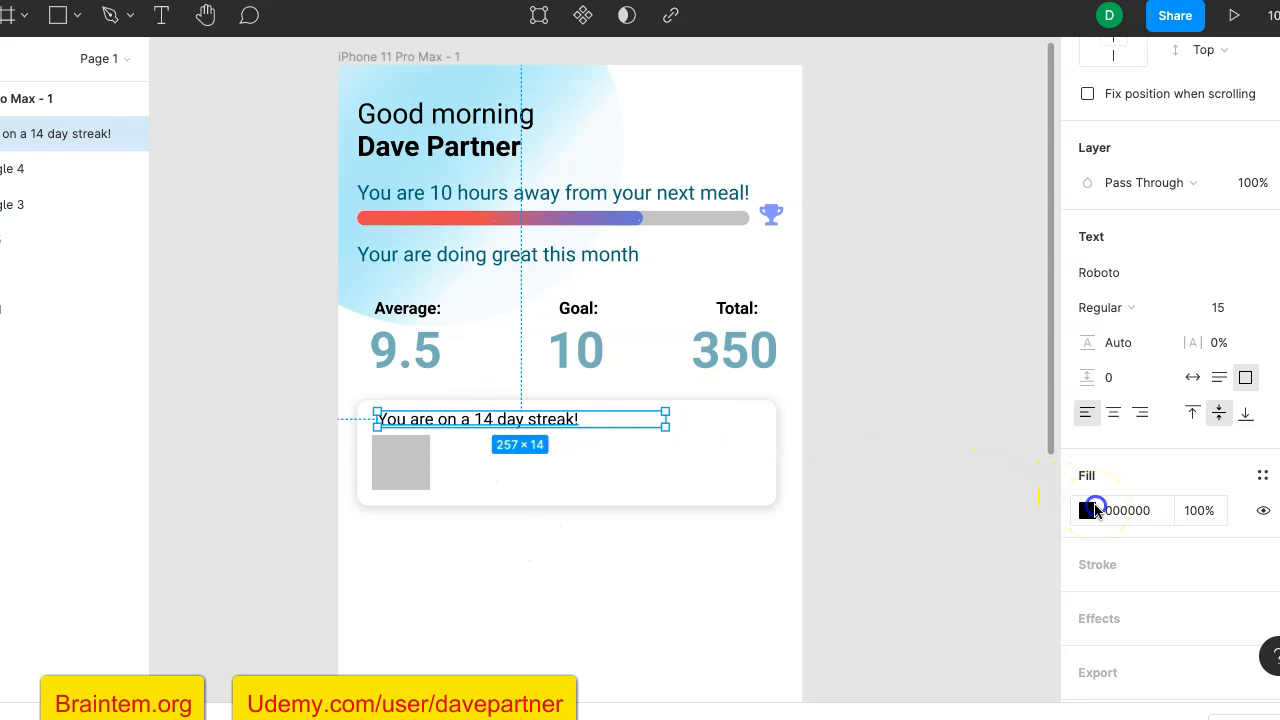
# - Recolour the streak heading with the dark teal document colour 034F60 at 88% opacity
pyautogui.click(1092, 510)
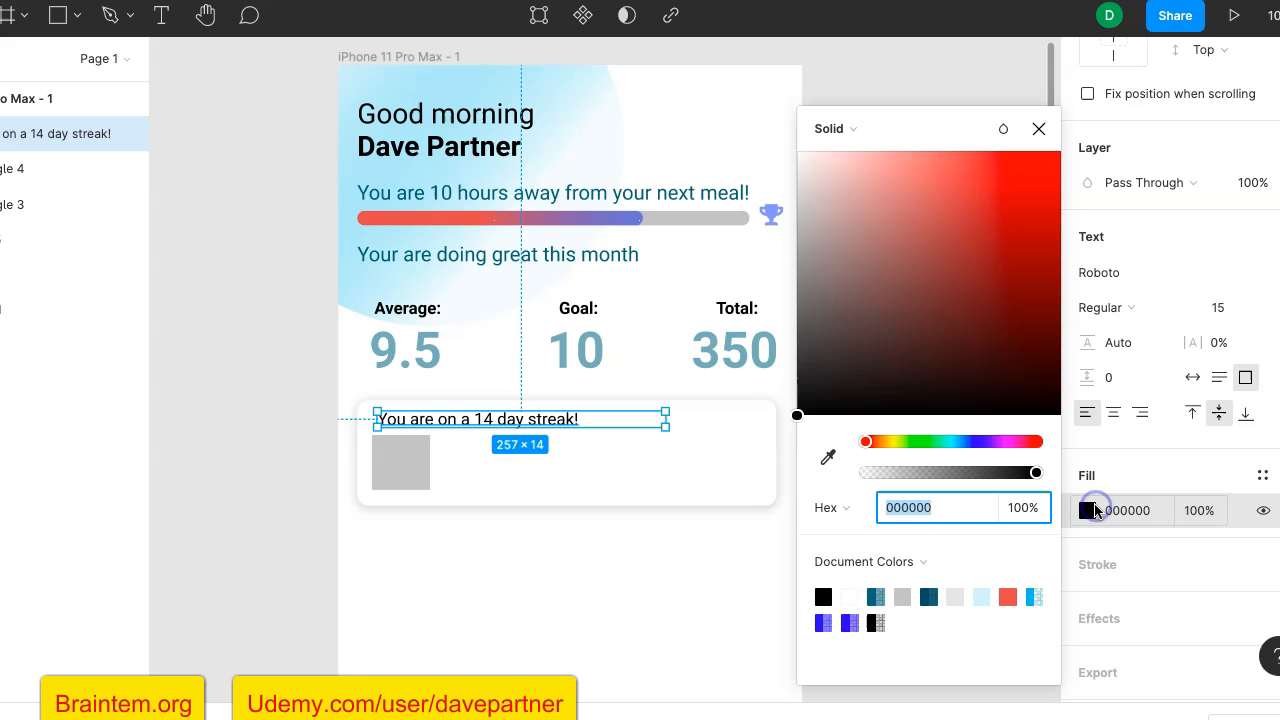
pyautogui.click(876, 597)
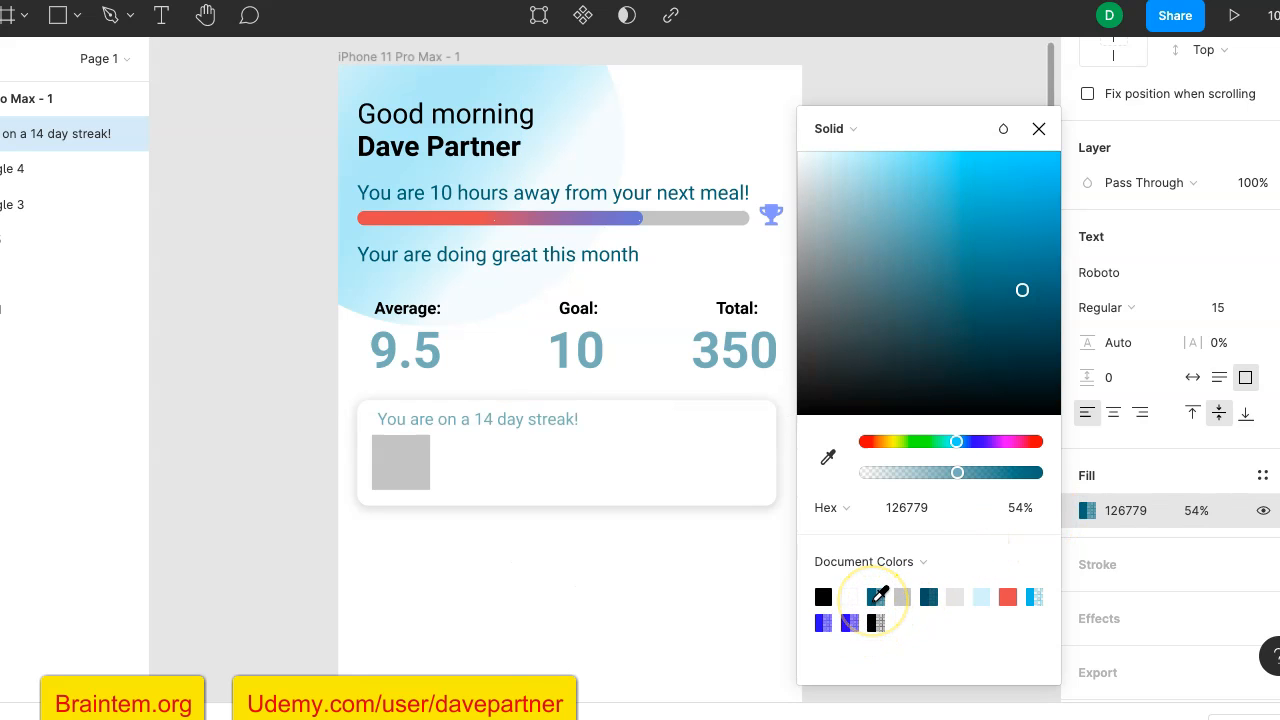
pyautogui.click(929, 597)
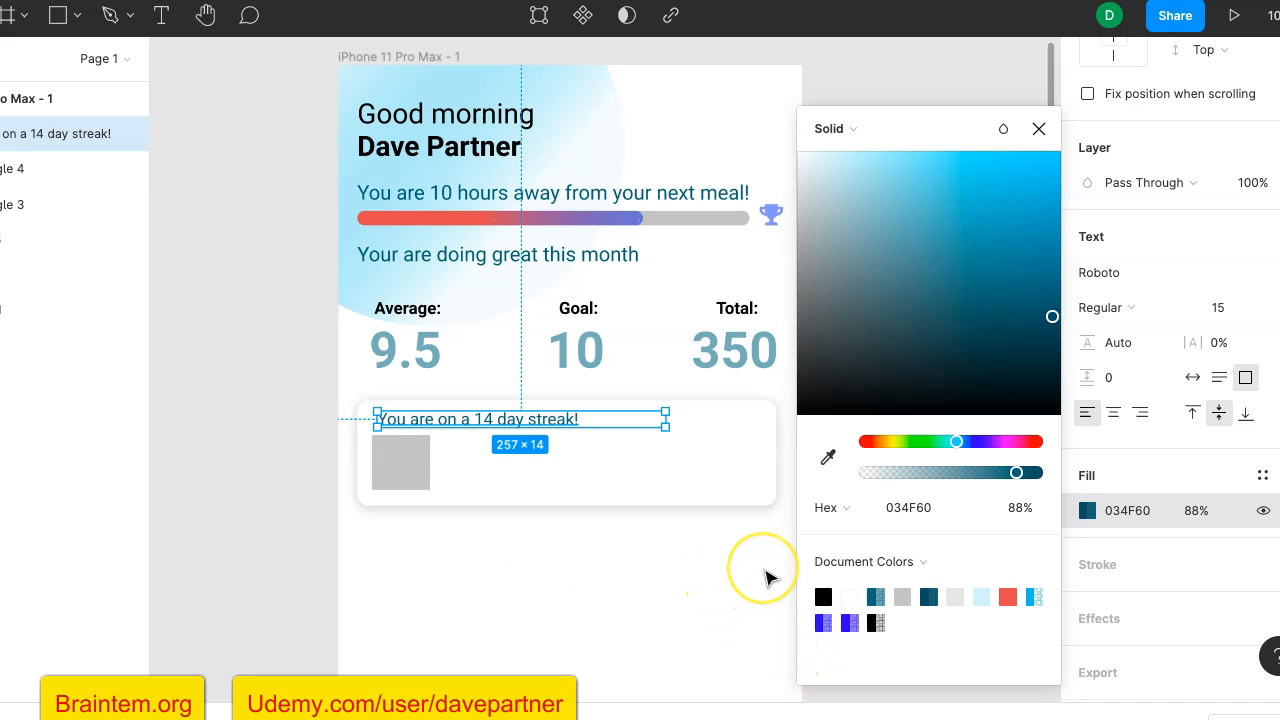
pyautogui.click(1139, 476)
pyautogui.click(886, 610)
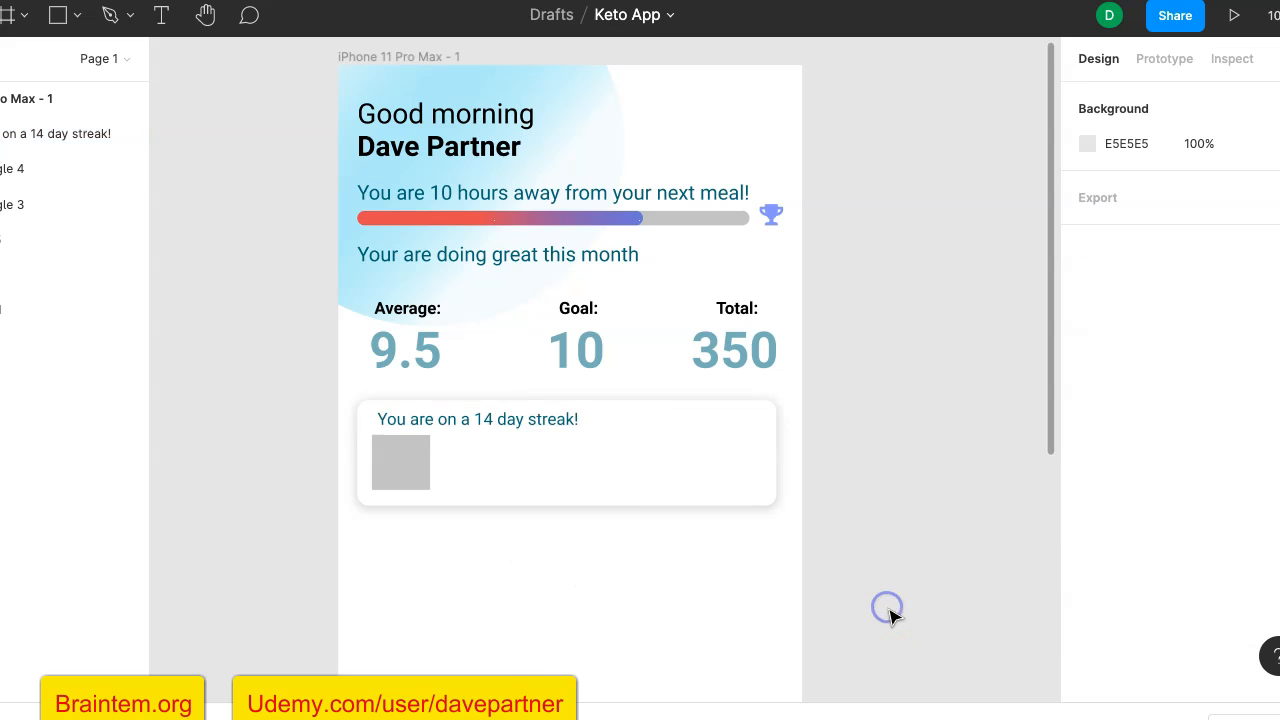
# - Set the font weight of the "You are on a 14 day streak!" heading to Bold
pyautogui.click(546, 422)
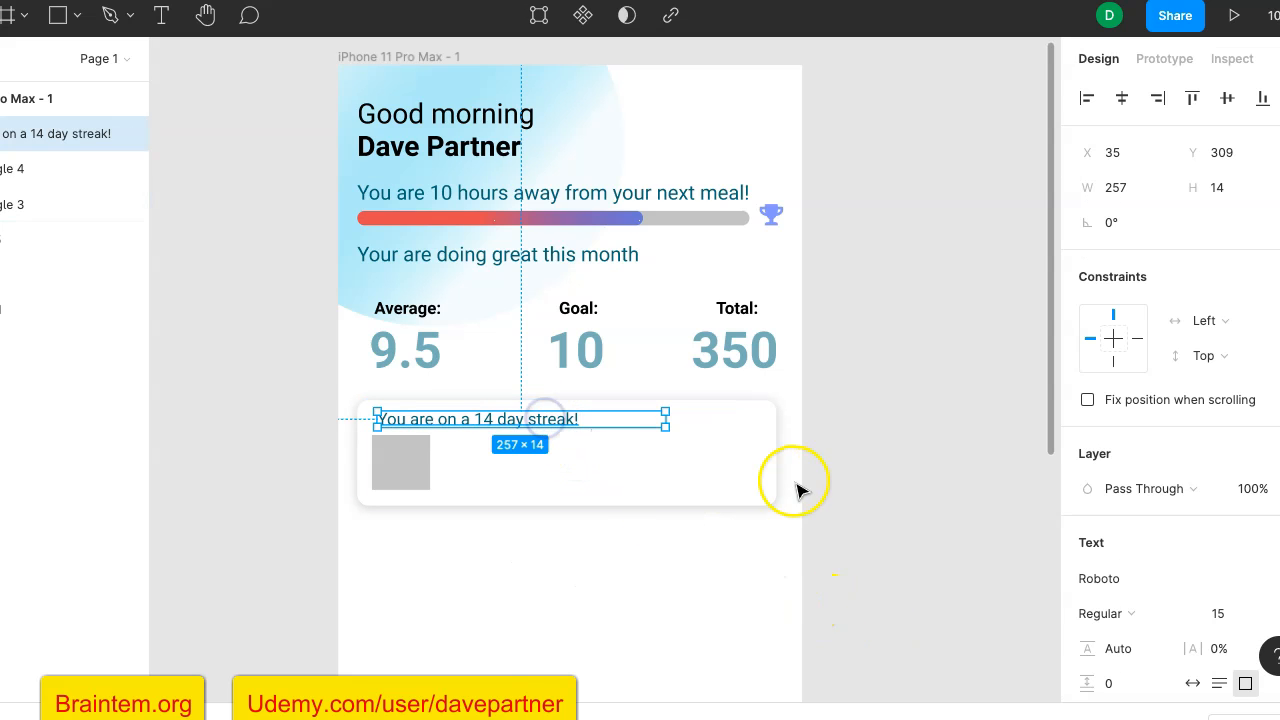
pyautogui.scroll(-1, 1181, 558)
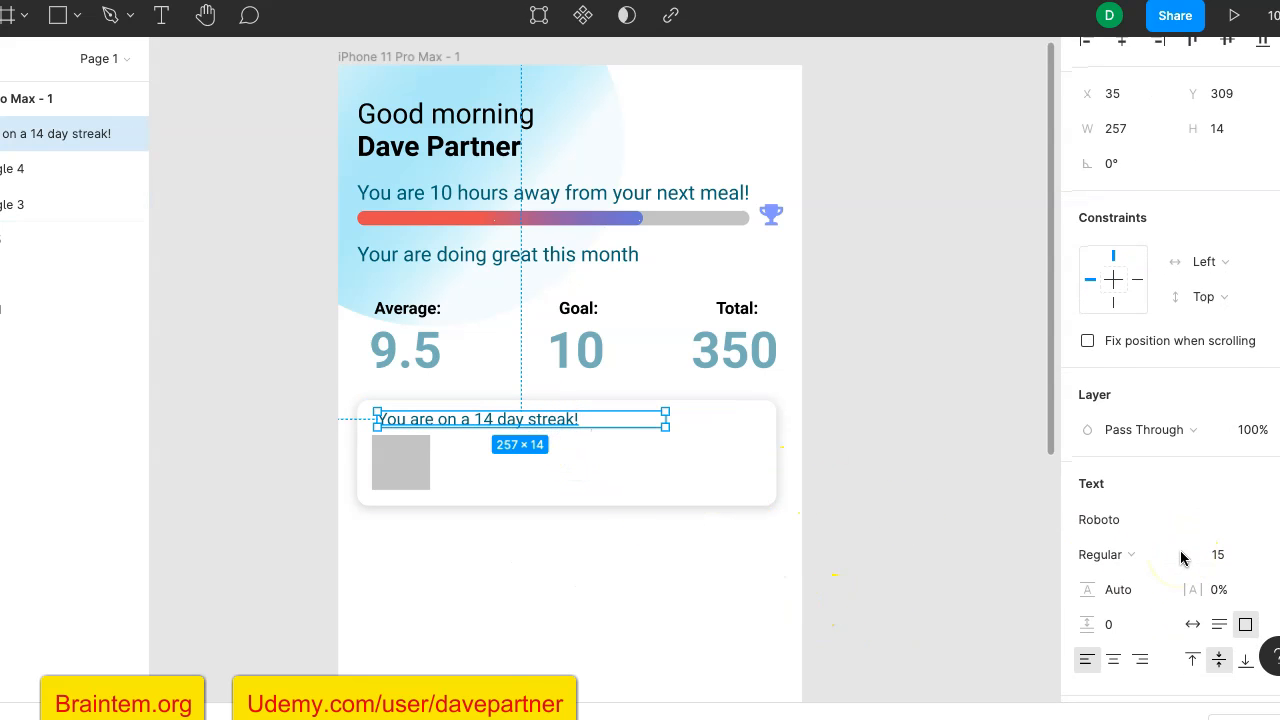
pyautogui.click(1132, 557)
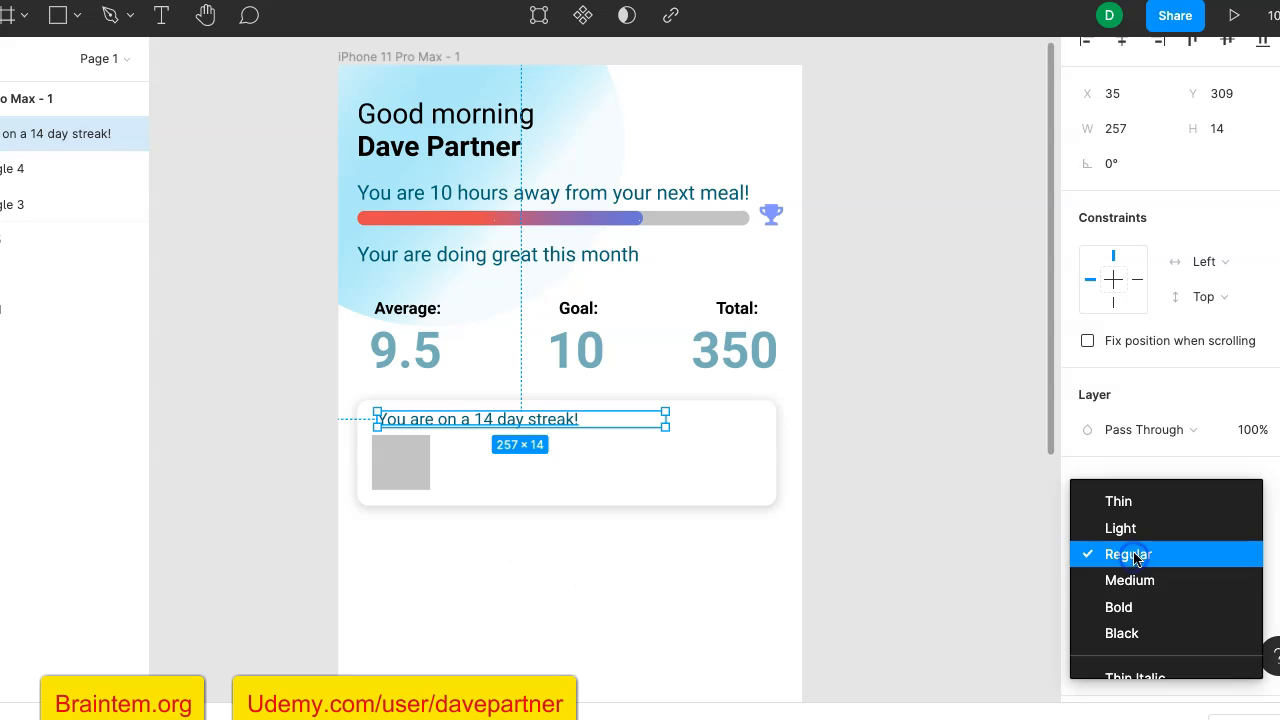
pyautogui.click(1146, 607)
pyautogui.click(916, 522)
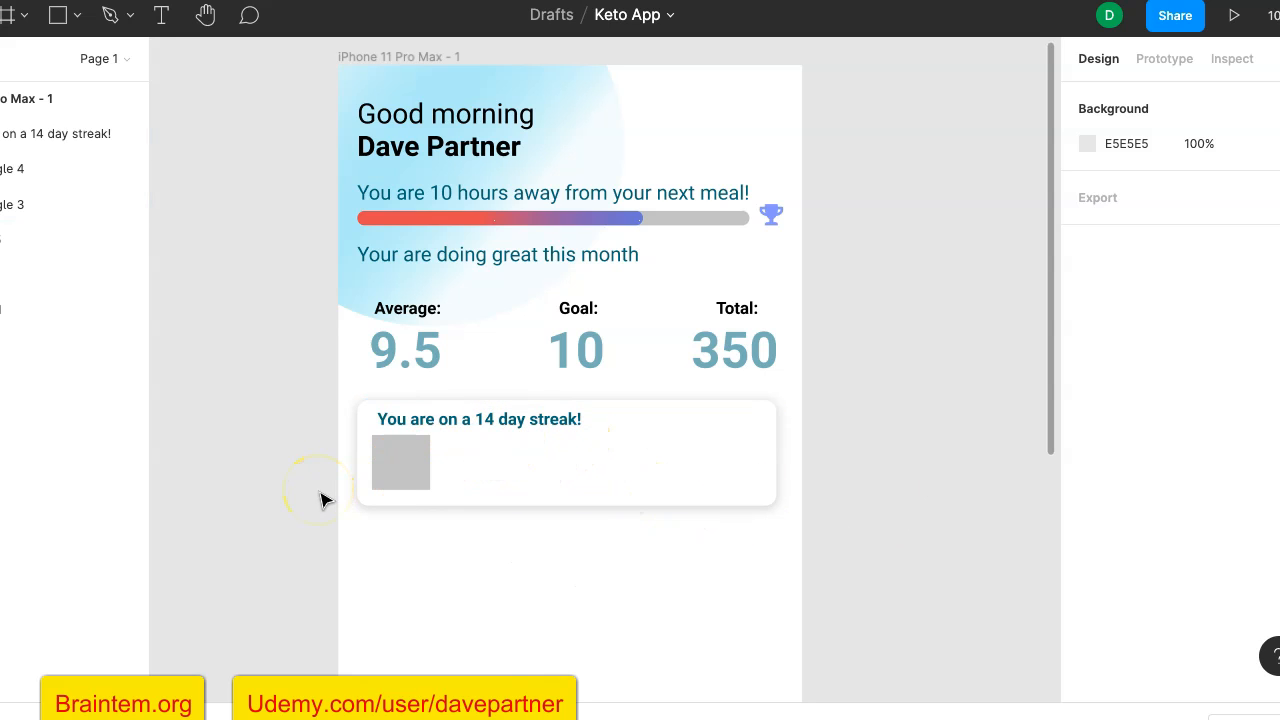
# - Align the left edges of the streak heading and the grey rectangle below it
pyautogui.click(412, 427)
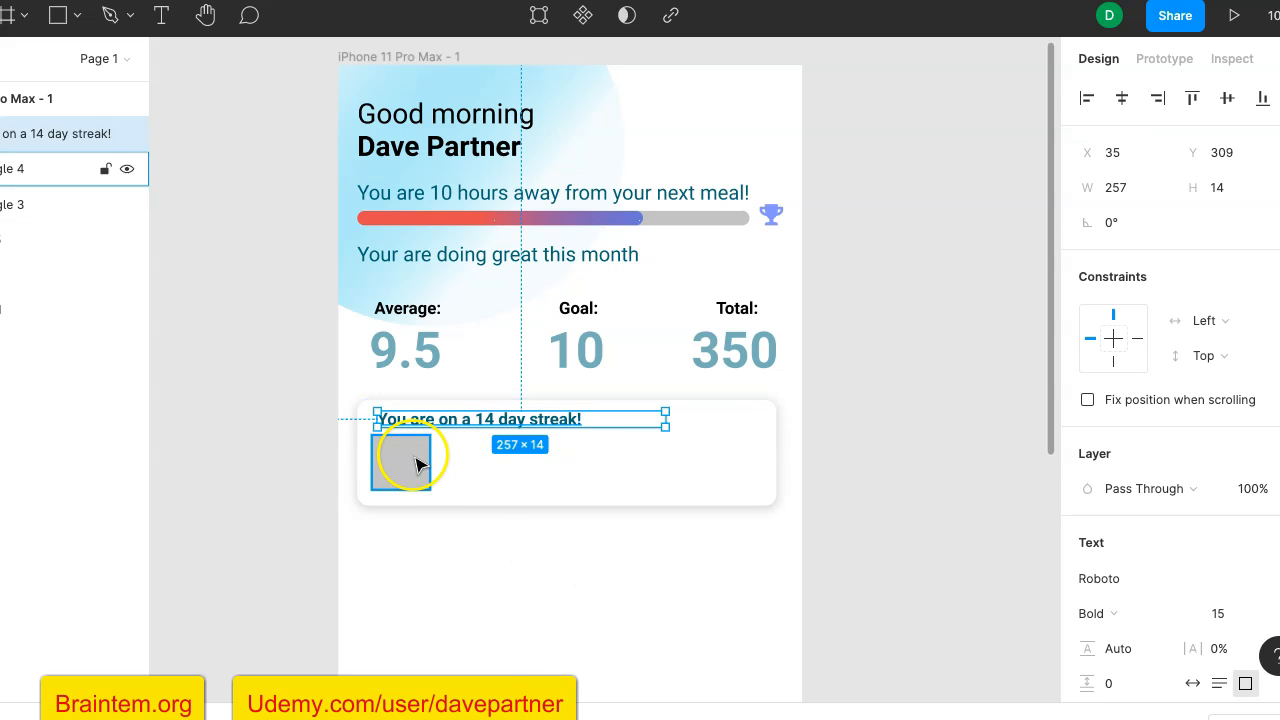
pyautogui.keyDown('shift'); pyautogui.click(416, 465); pyautogui.keyUp('shift')
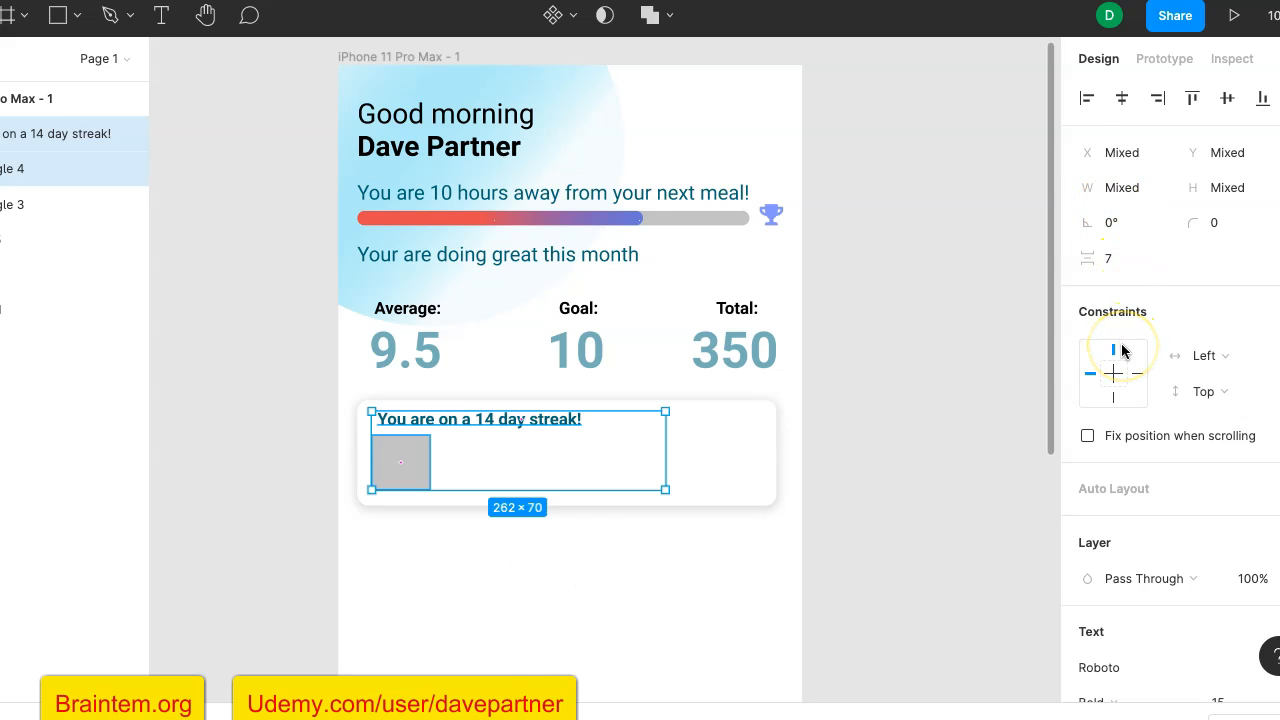
pyautogui.click(1088, 98)
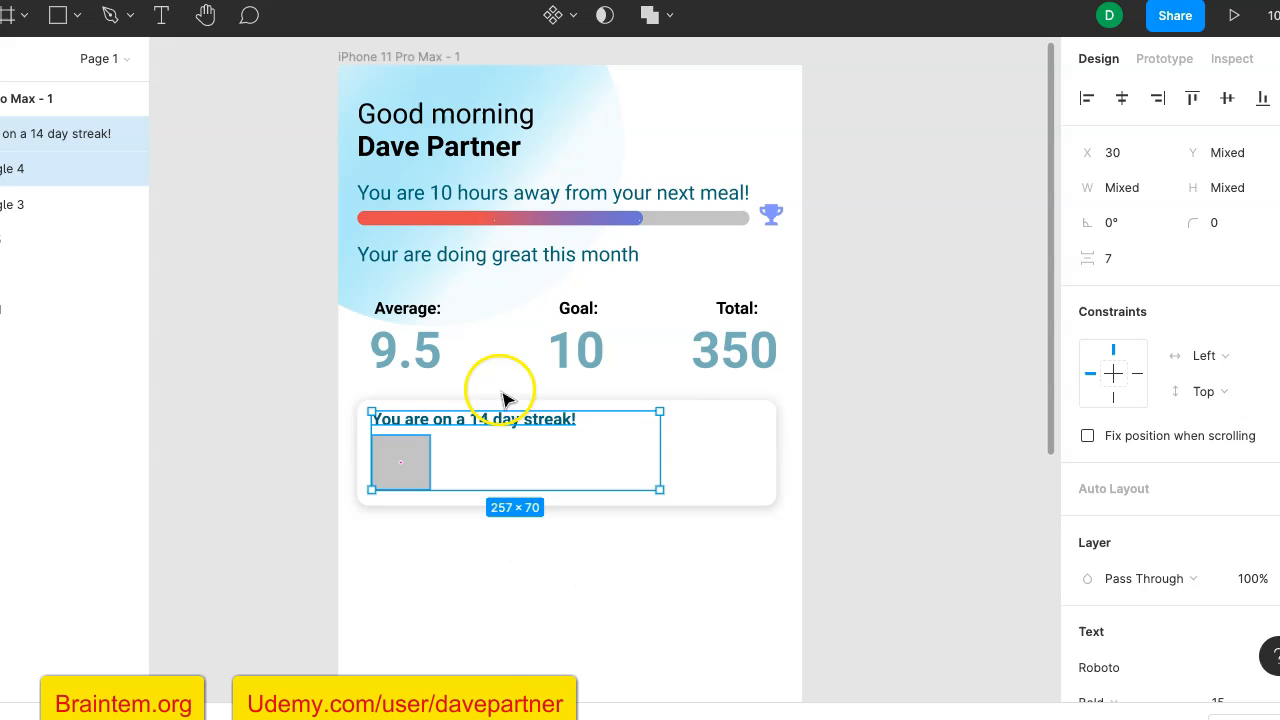
pyautogui.click(883, 406)
# - Round the corners of the grey rectangle in the card with a radius of 10
pyautogui.click(400, 463)
pyautogui.scroll(5, 383, 463)
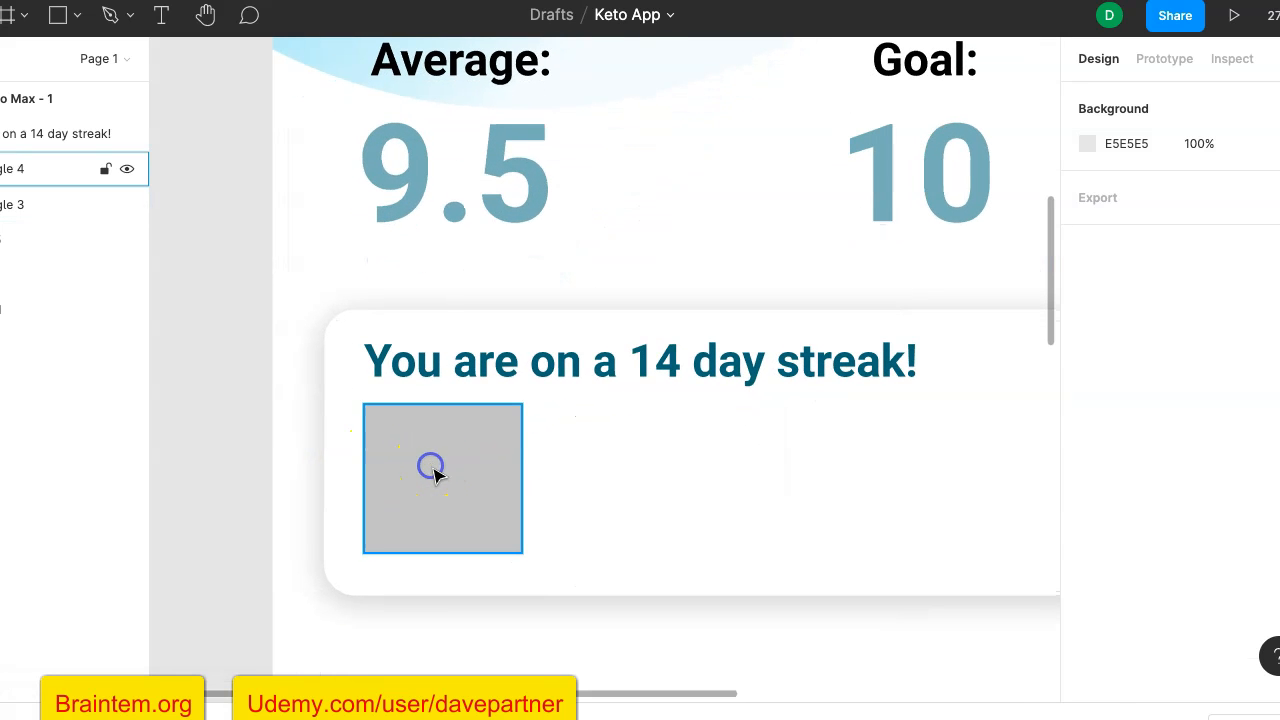
pyautogui.click(432, 472)
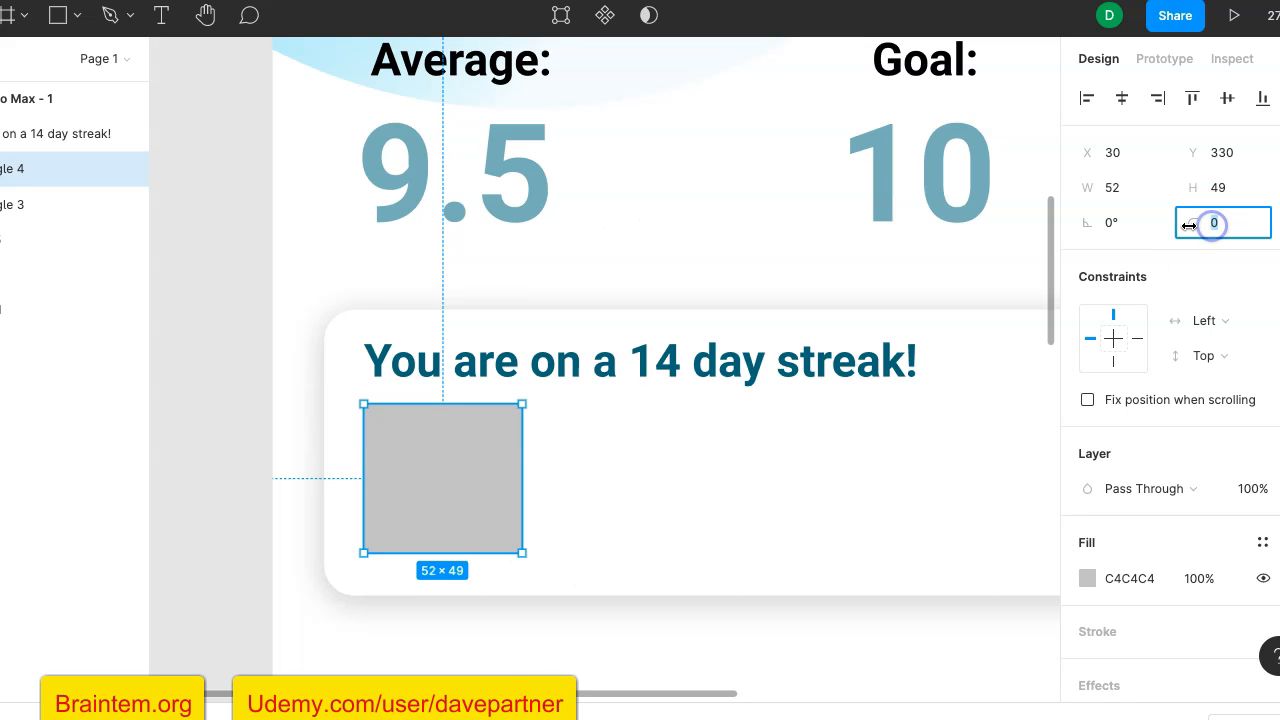
pyautogui.write('2')
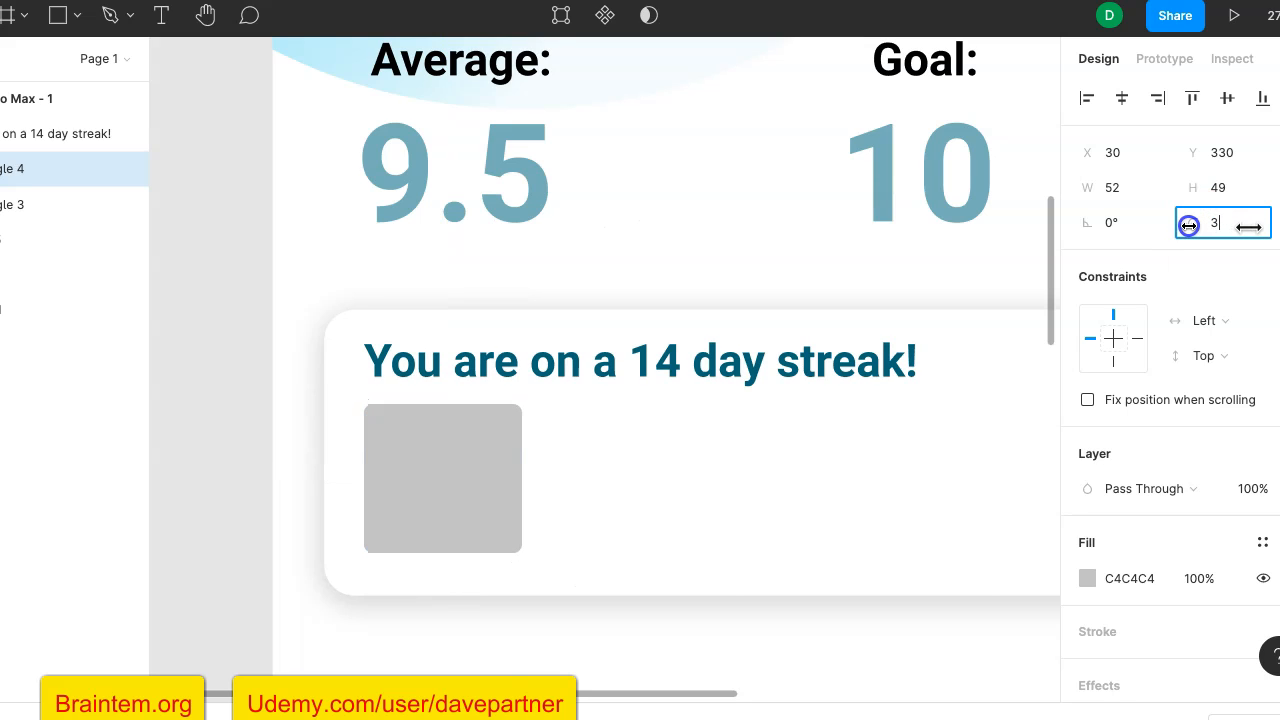
pyautogui.press('BackSpace')
pyautogui.write('10')
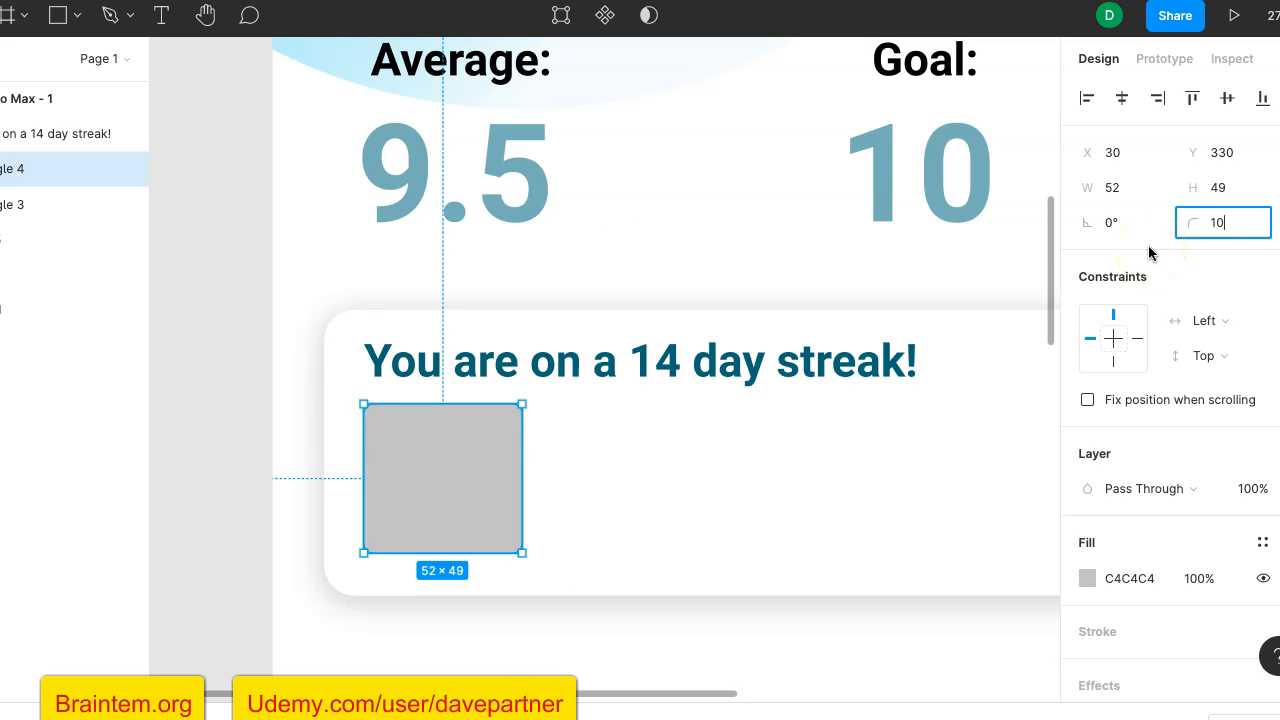
pyautogui.press('Return')
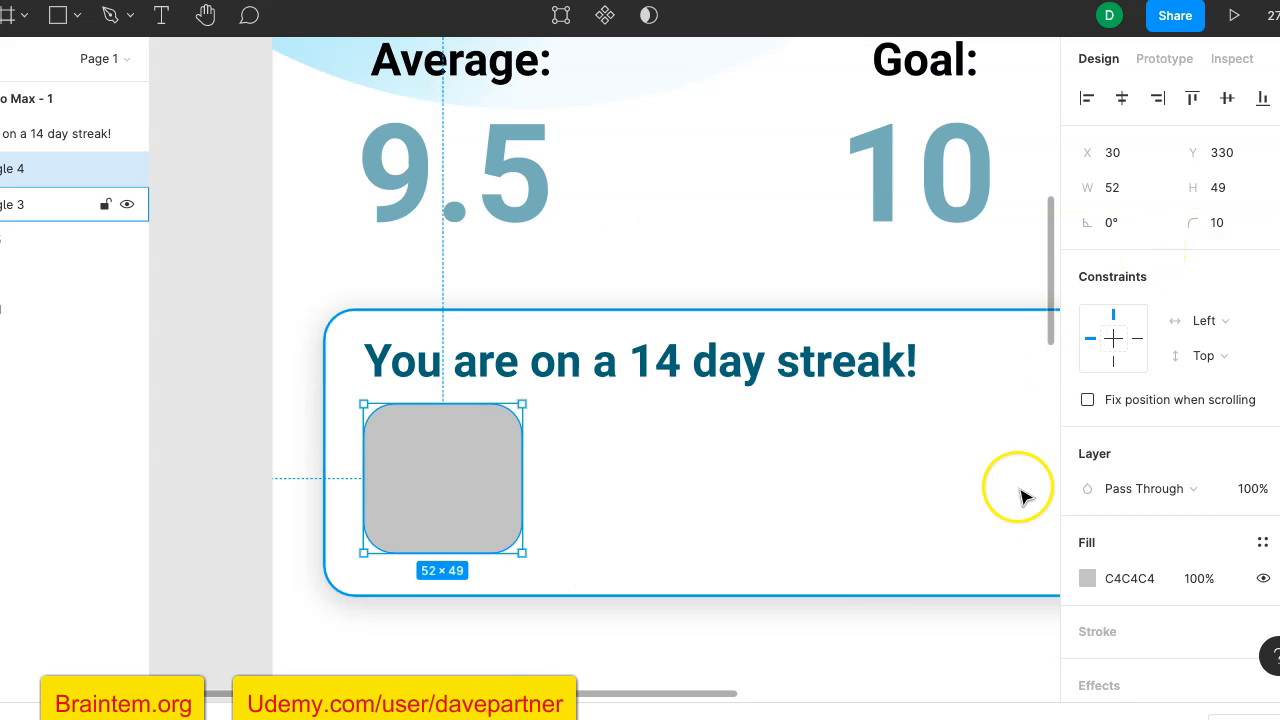
pyautogui.click(174, 497)
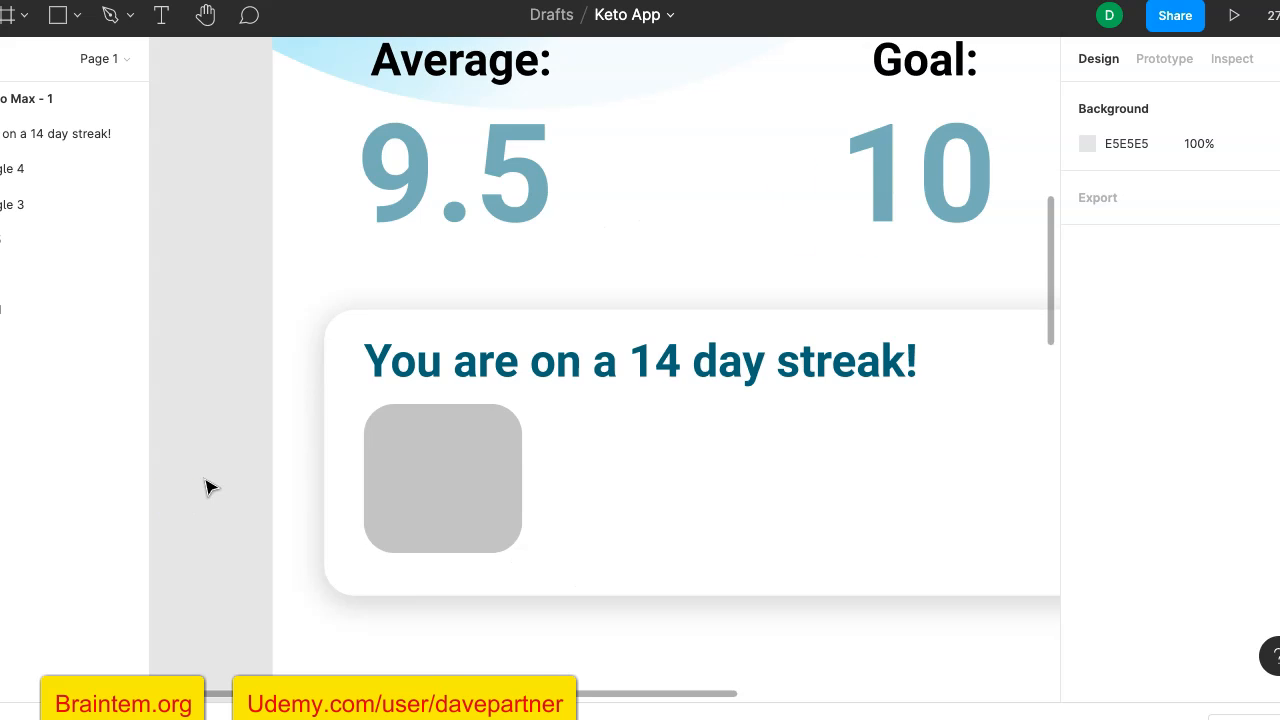
# - Change the fill of the rounded grey rectangle to the green colour 13C972
pyautogui.scroll(-5, 205, 487)
pyautogui.scroll(3, 205, 487)
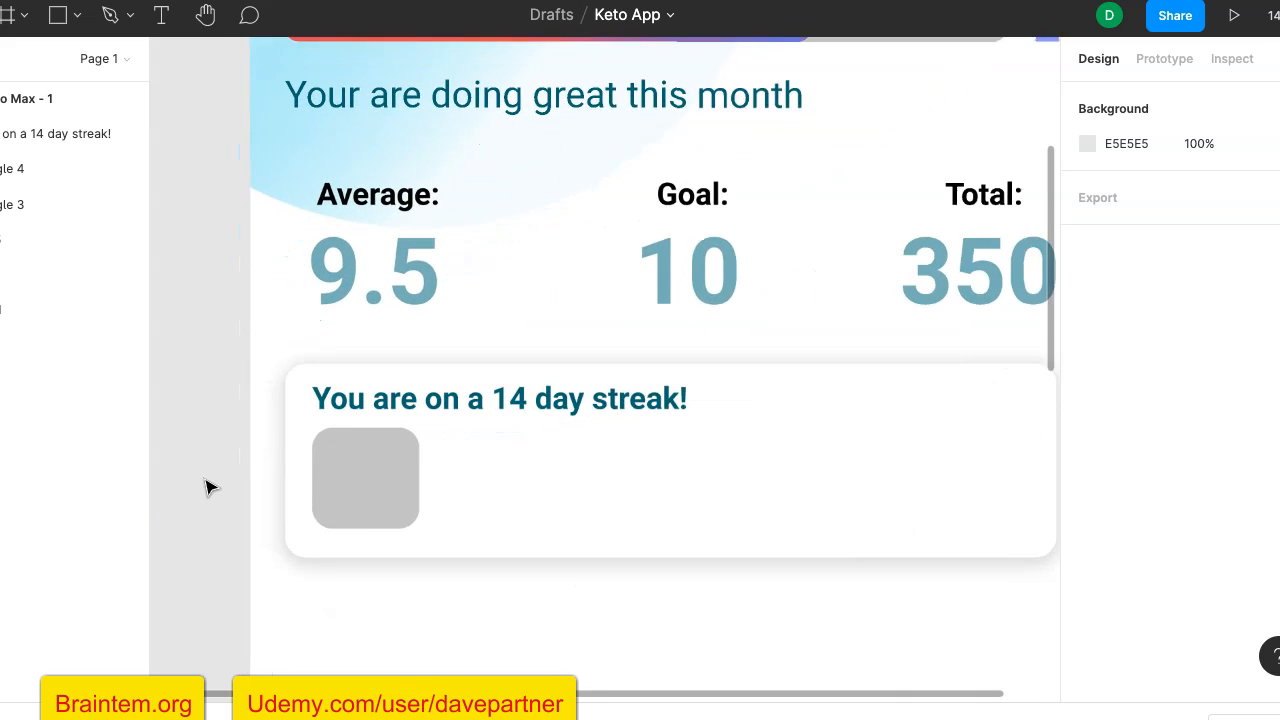
pyautogui.scroll(4, 205, 487)
pyautogui.click(301, 455)
pyautogui.scroll(-2, 349, 455)
pyautogui.hscroll(2, 349, 455)
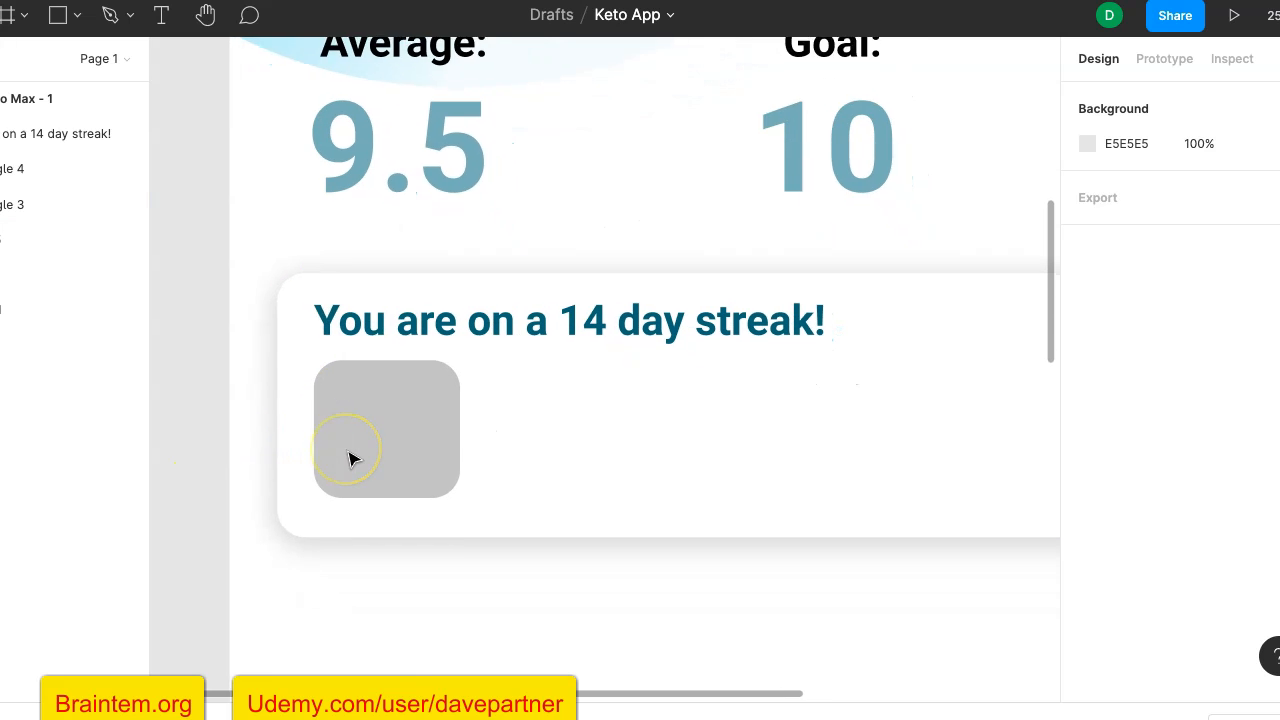
pyautogui.click(339, 382)
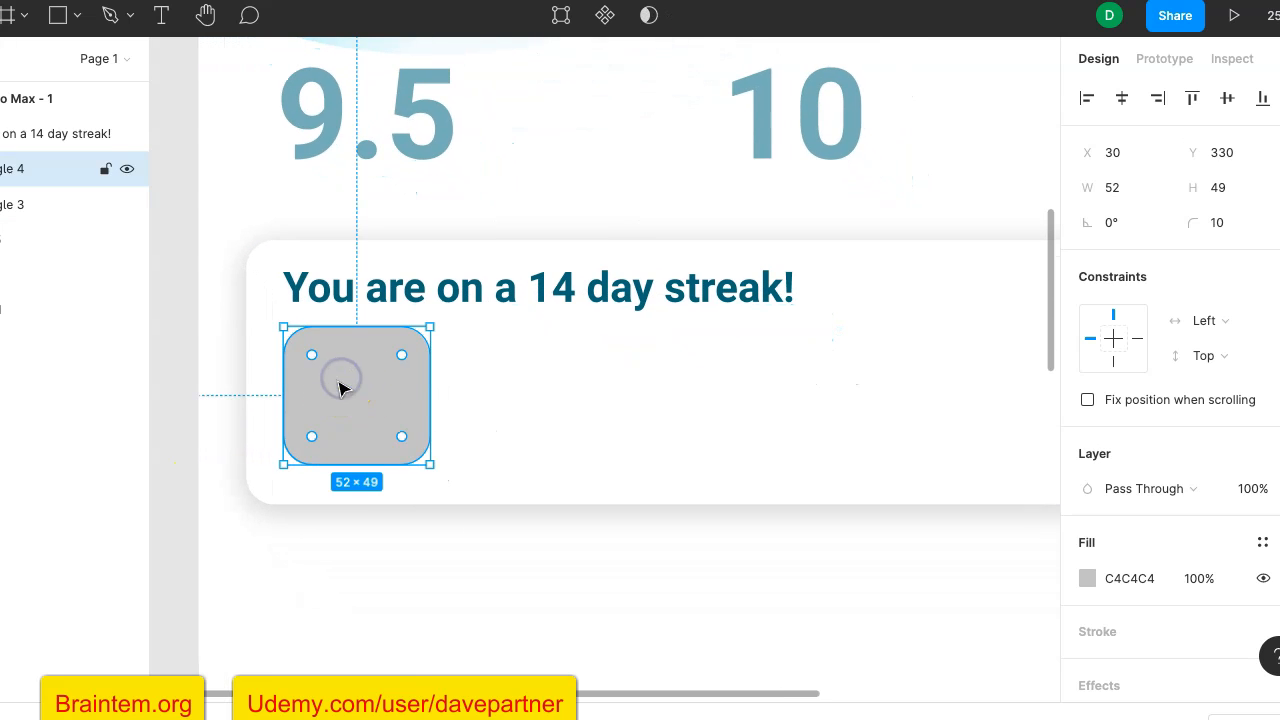
pyautogui.scroll(-2, 1174, 474)
pyautogui.scroll(-1, 1173, 470)
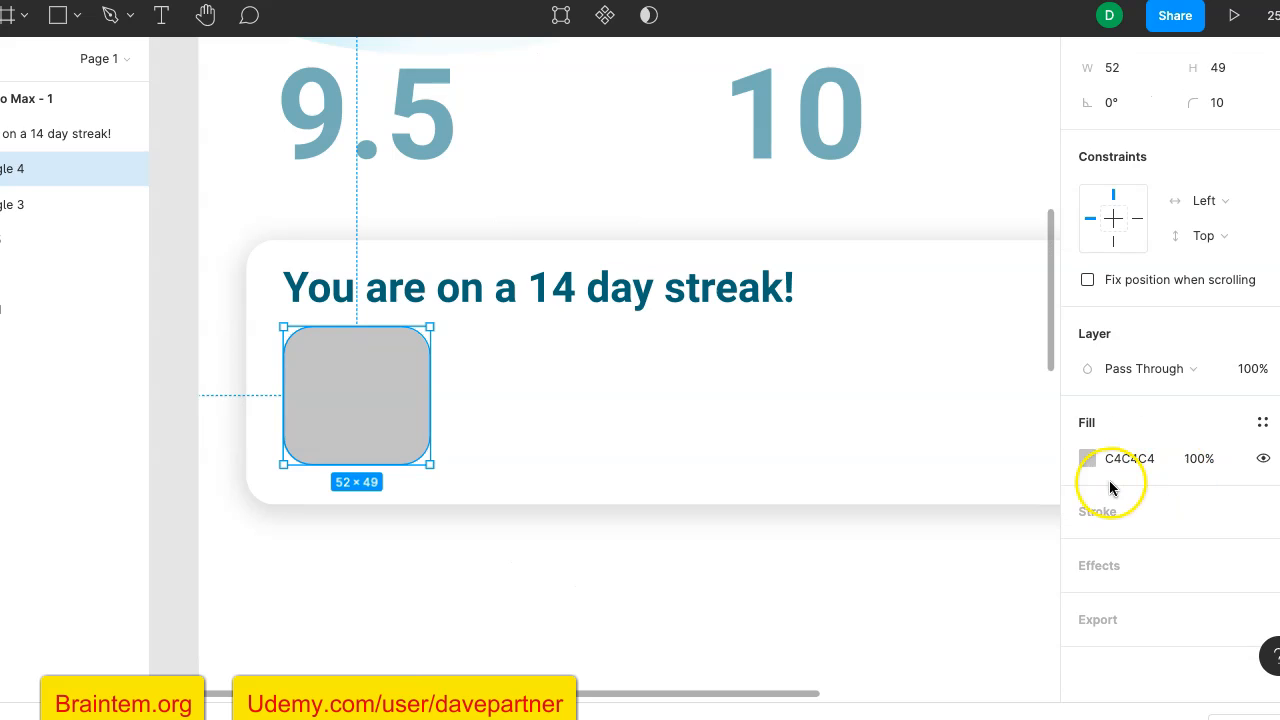
pyautogui.click(1086, 457)
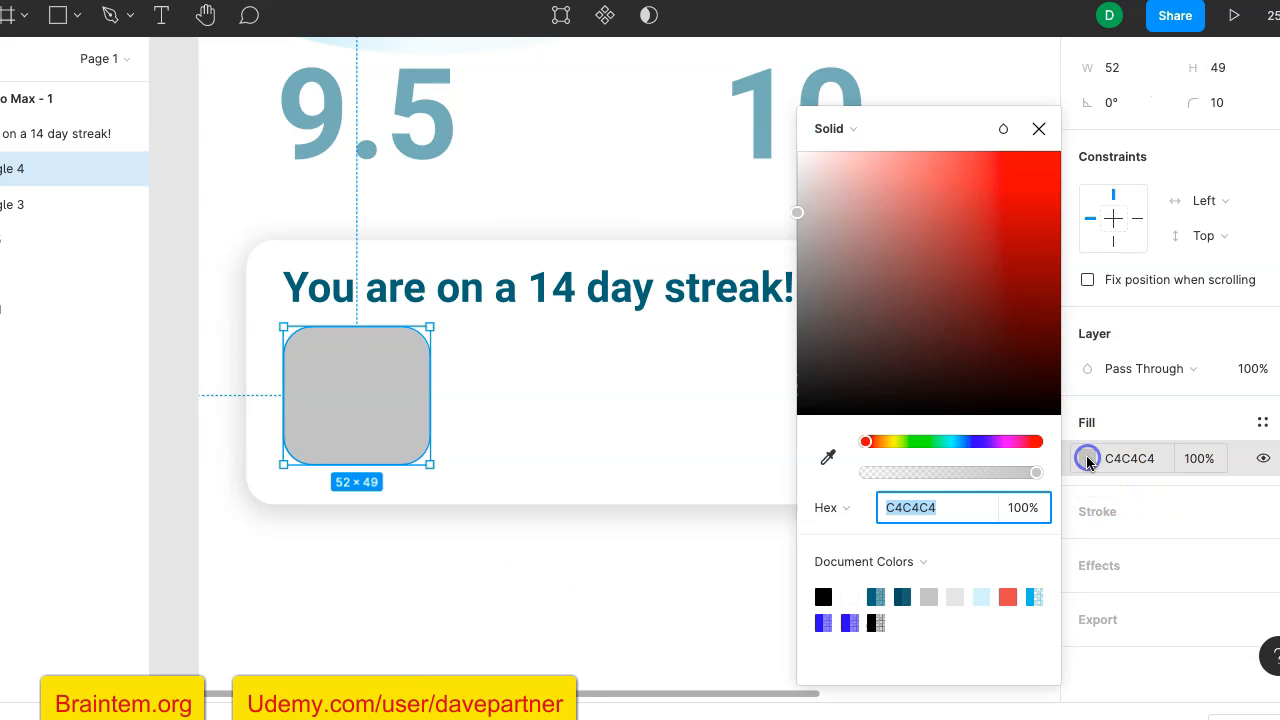
pyautogui.click(938, 443)
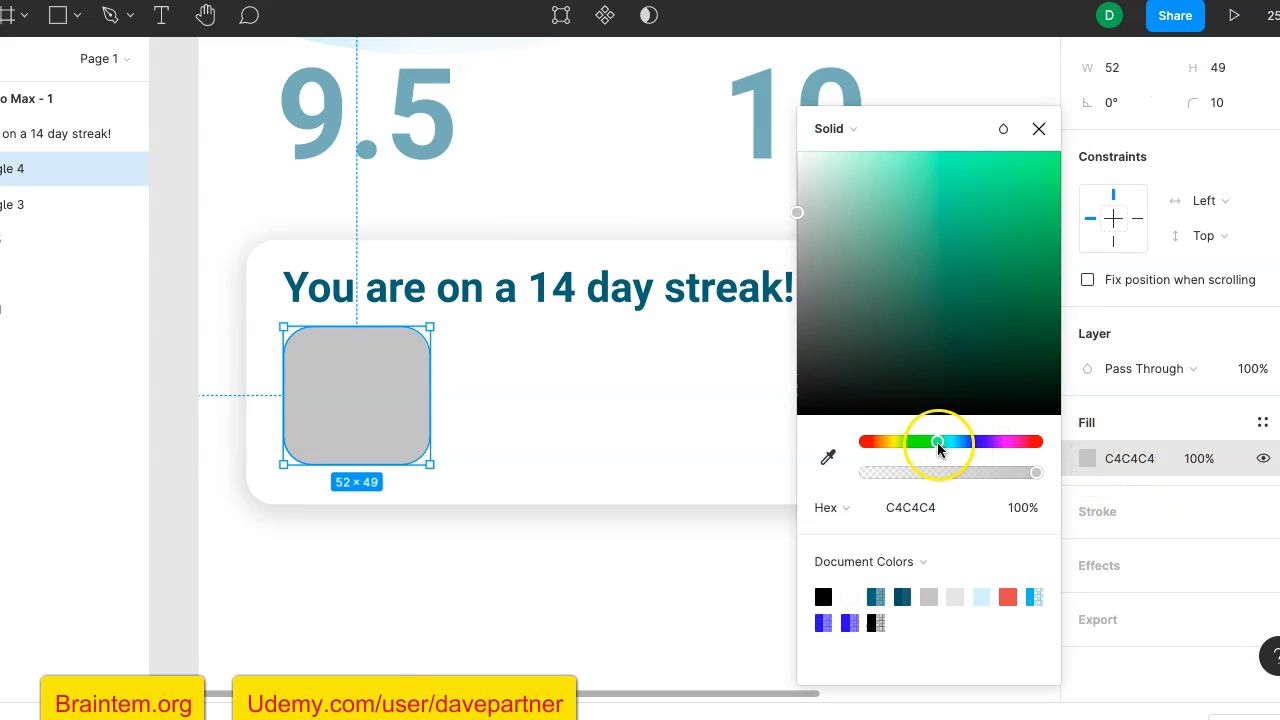
pyautogui.click(1034, 200)
pyautogui.click(1035, 211)
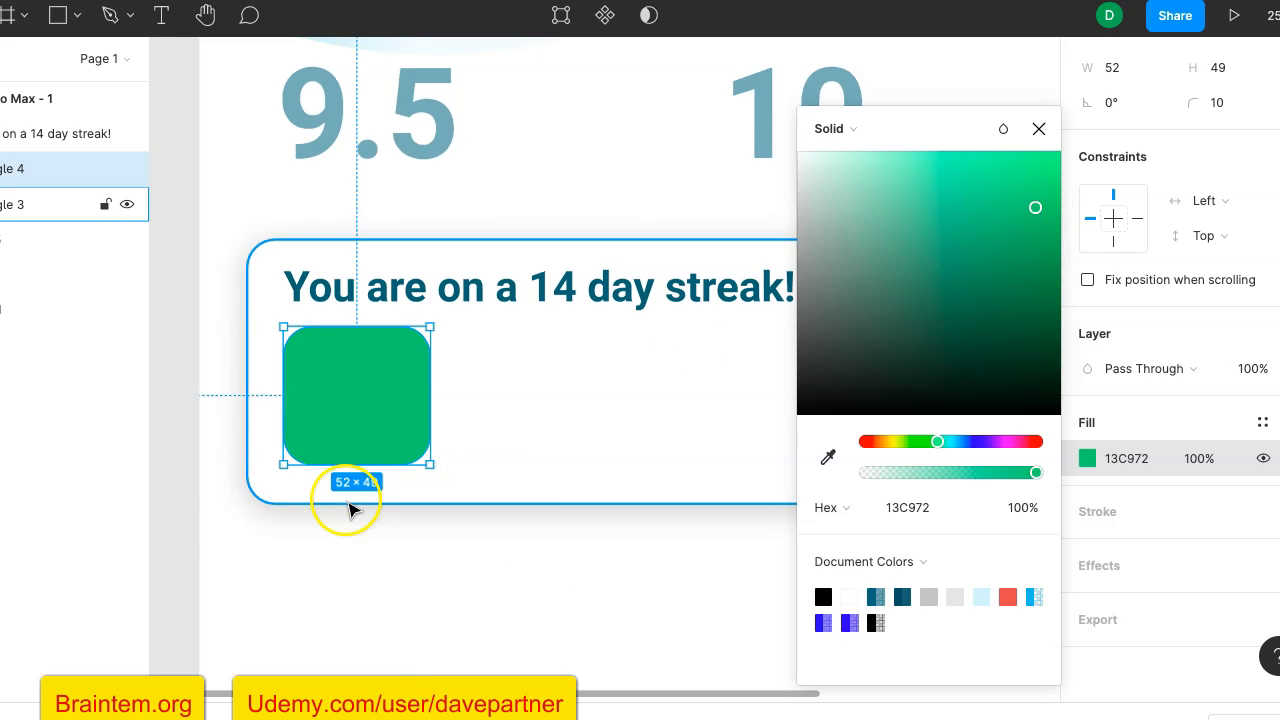
pyautogui.click(176, 518)
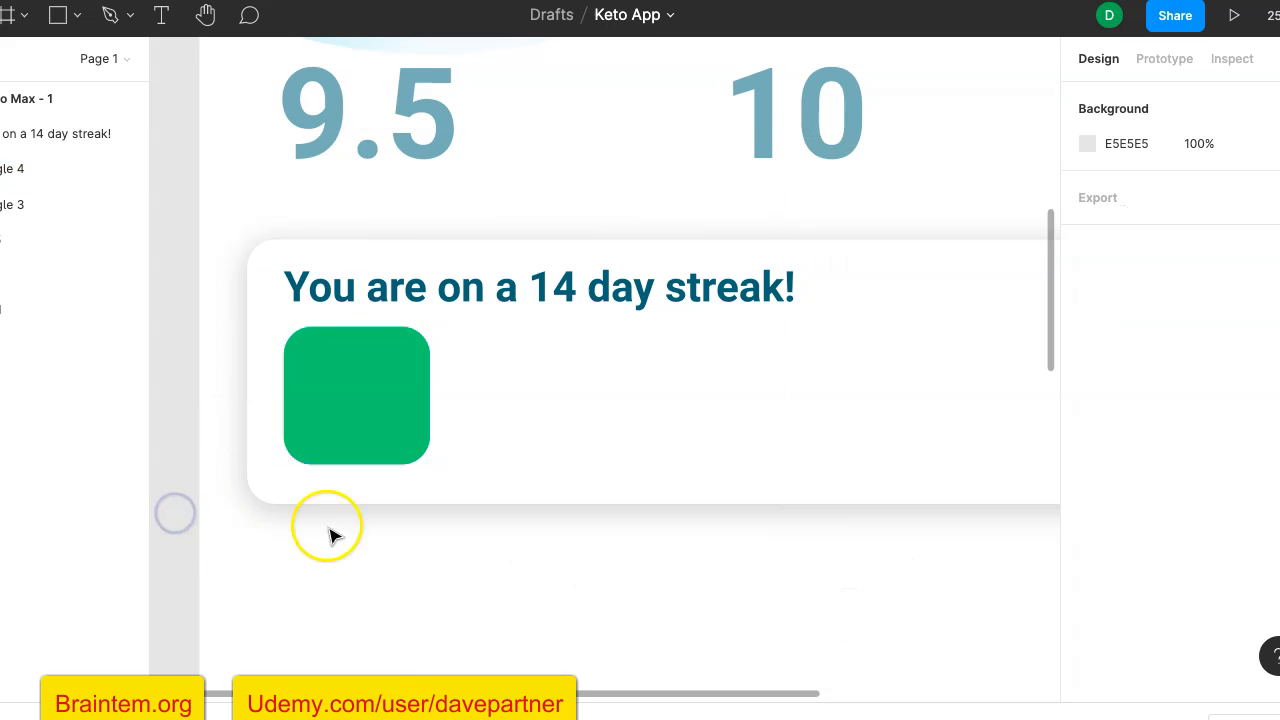
# - Add a text box about 33 × 18 in the upper part of the green rectangle, containing "9.2"
pyautogui.click(165, 16)
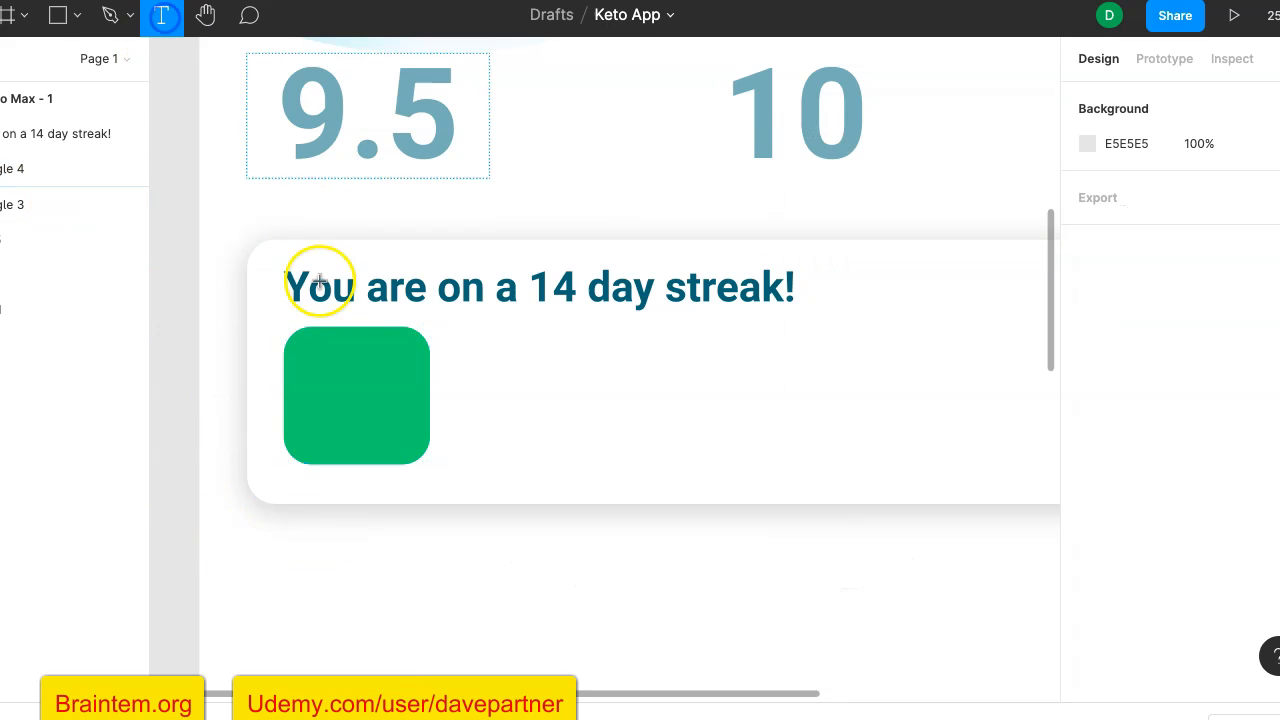
pyautogui.moveTo(312, 352); pyautogui.dragTo(399, 400)
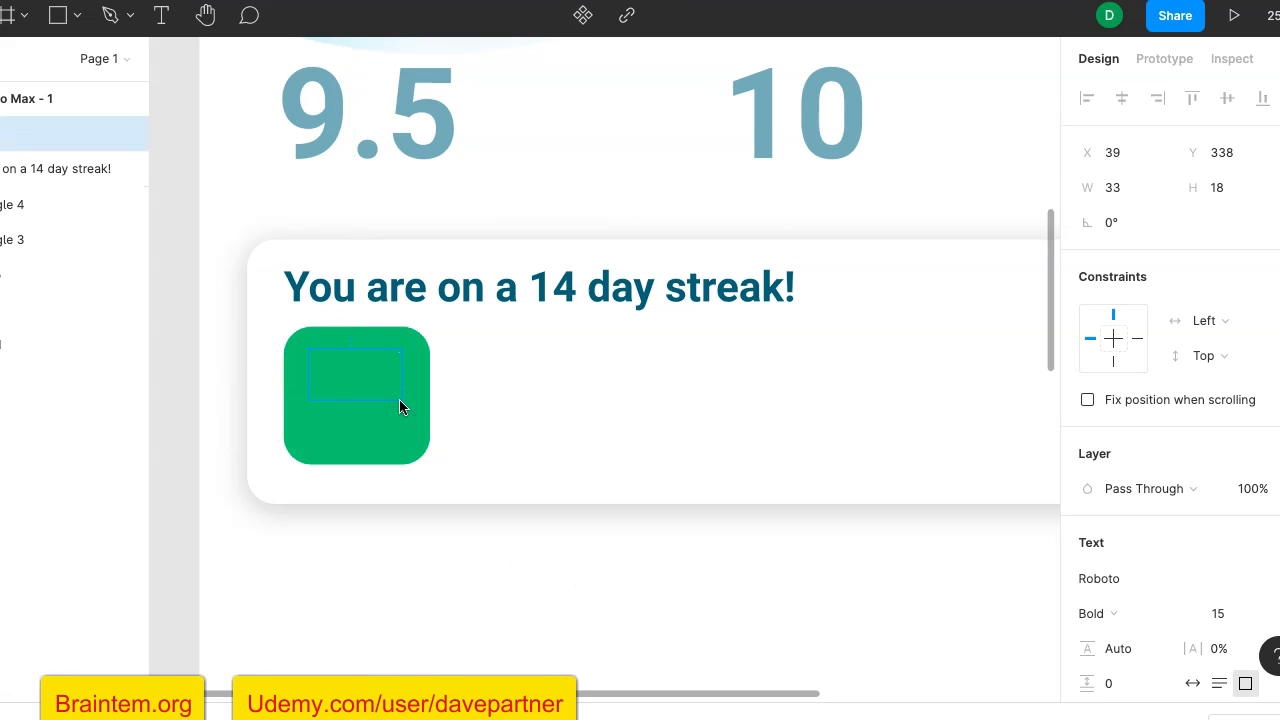
pyautogui.write('7')
pyautogui.press('BackSpace')
pyautogui.write('9.2')
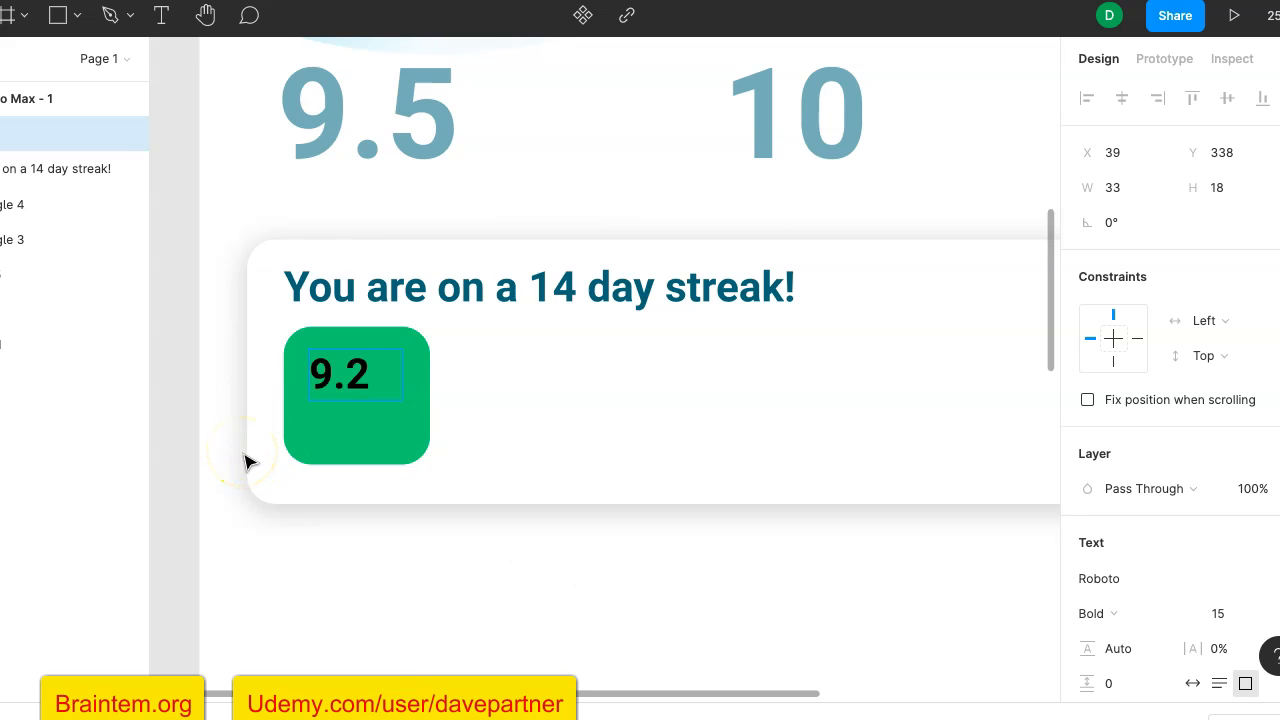
pyautogui.press('Escape')
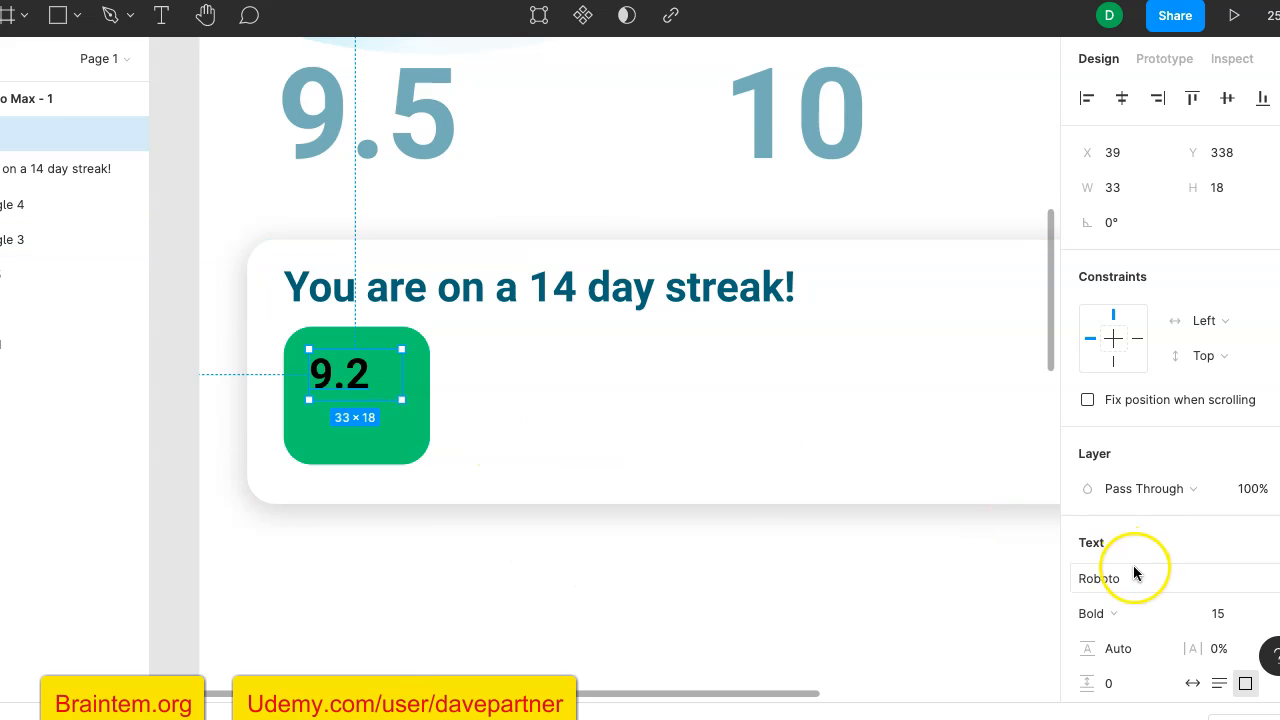
# - Change the fill of the "9.2" text in the green tile to white, FFFFFF
pyautogui.scroll(-3, 1133, 568)
pyautogui.scroll(-2, 1133, 566)
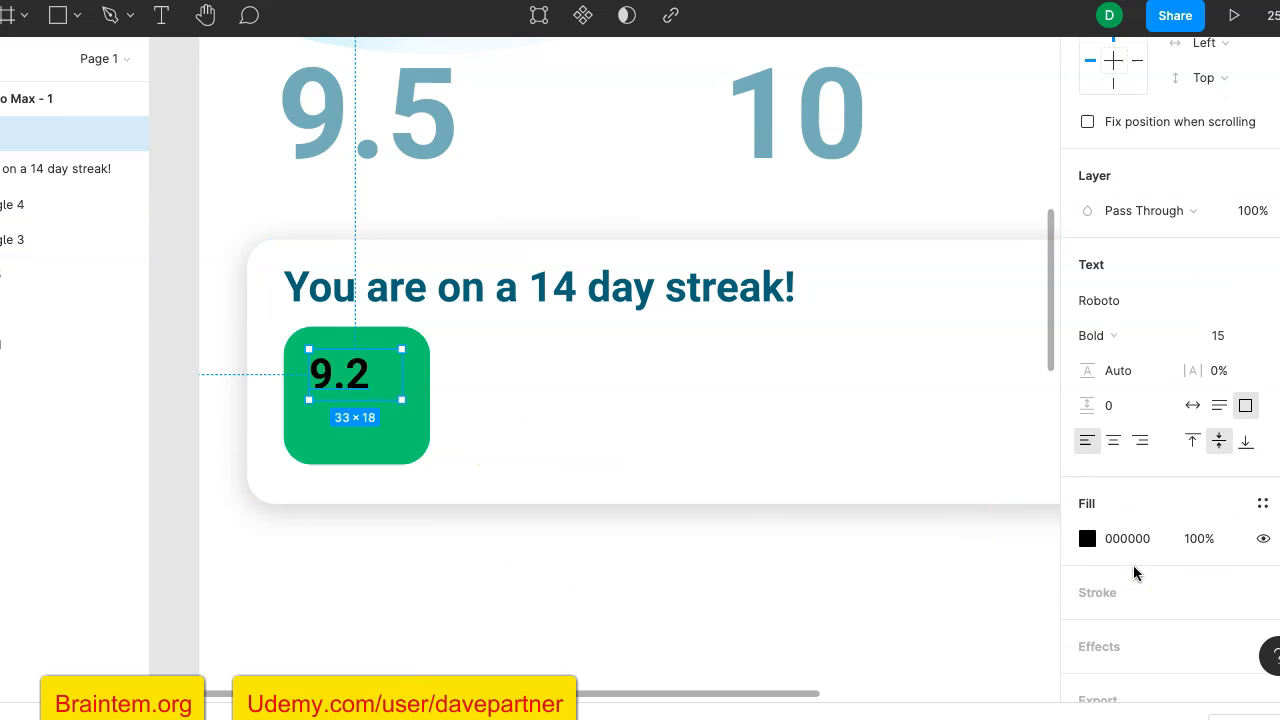
pyautogui.click(1087, 528)
pyautogui.click(1086, 539)
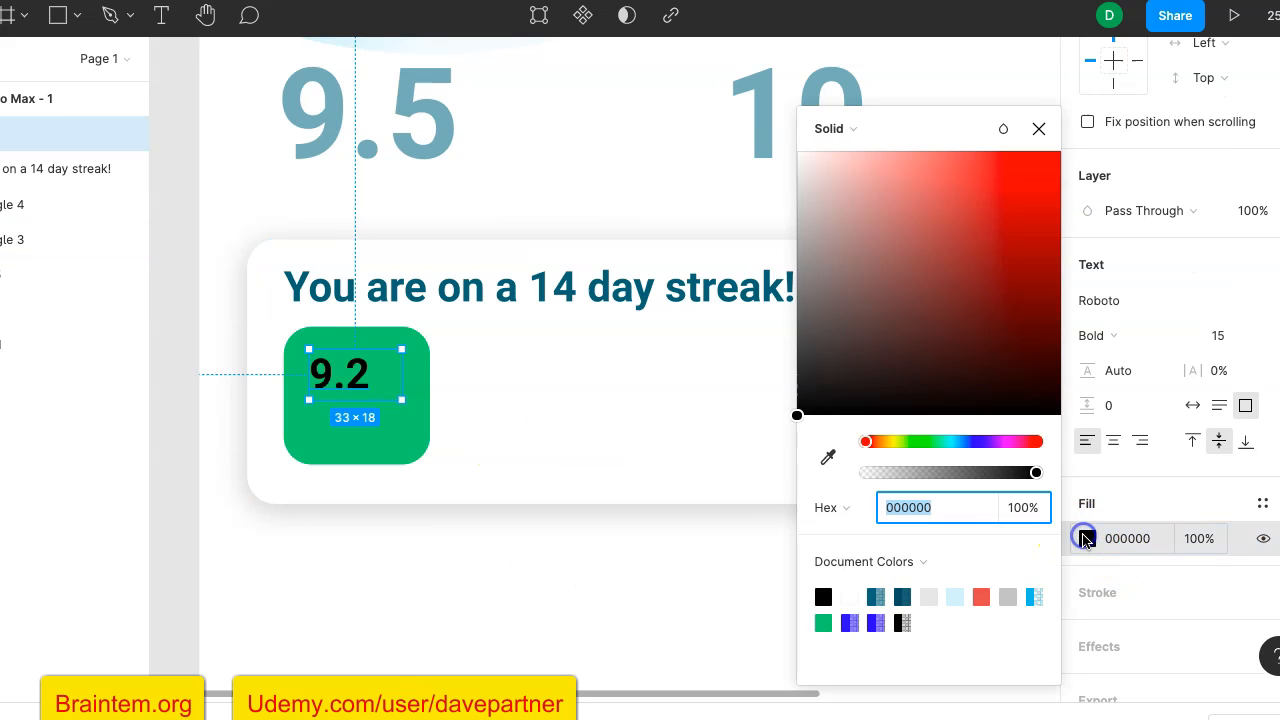
pyautogui.click(849, 596)
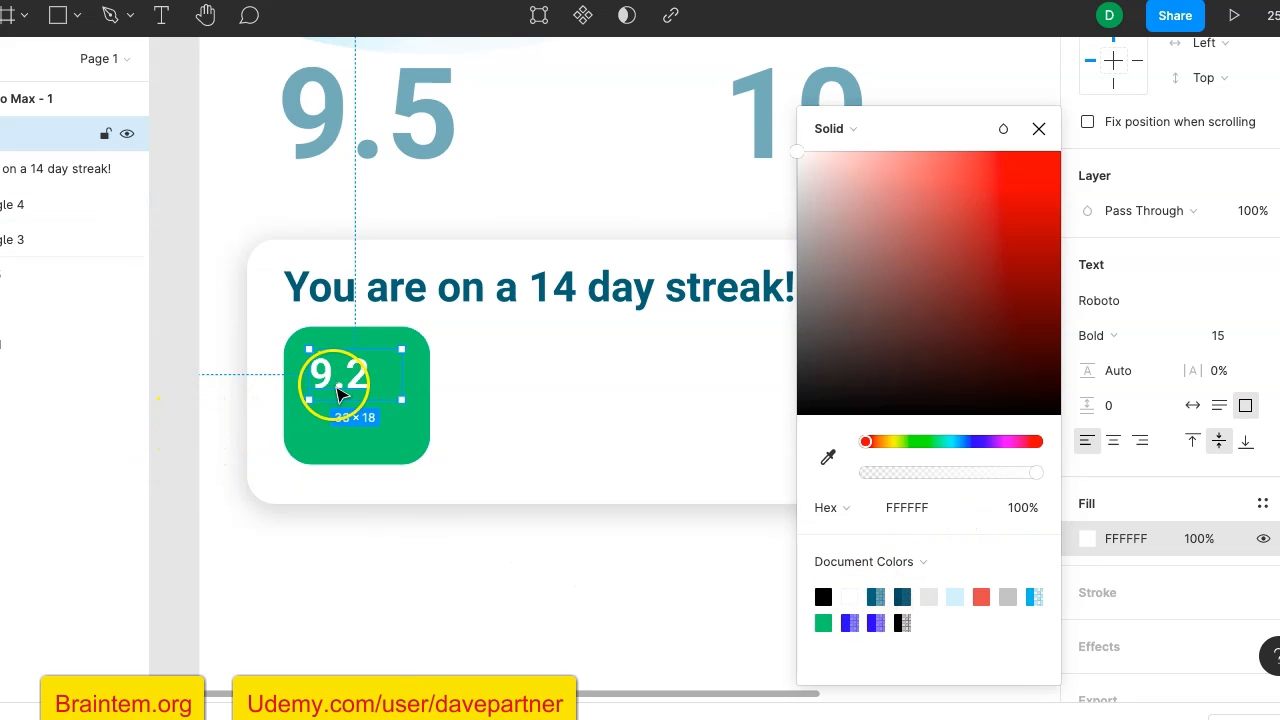
pyautogui.click(1185, 503)
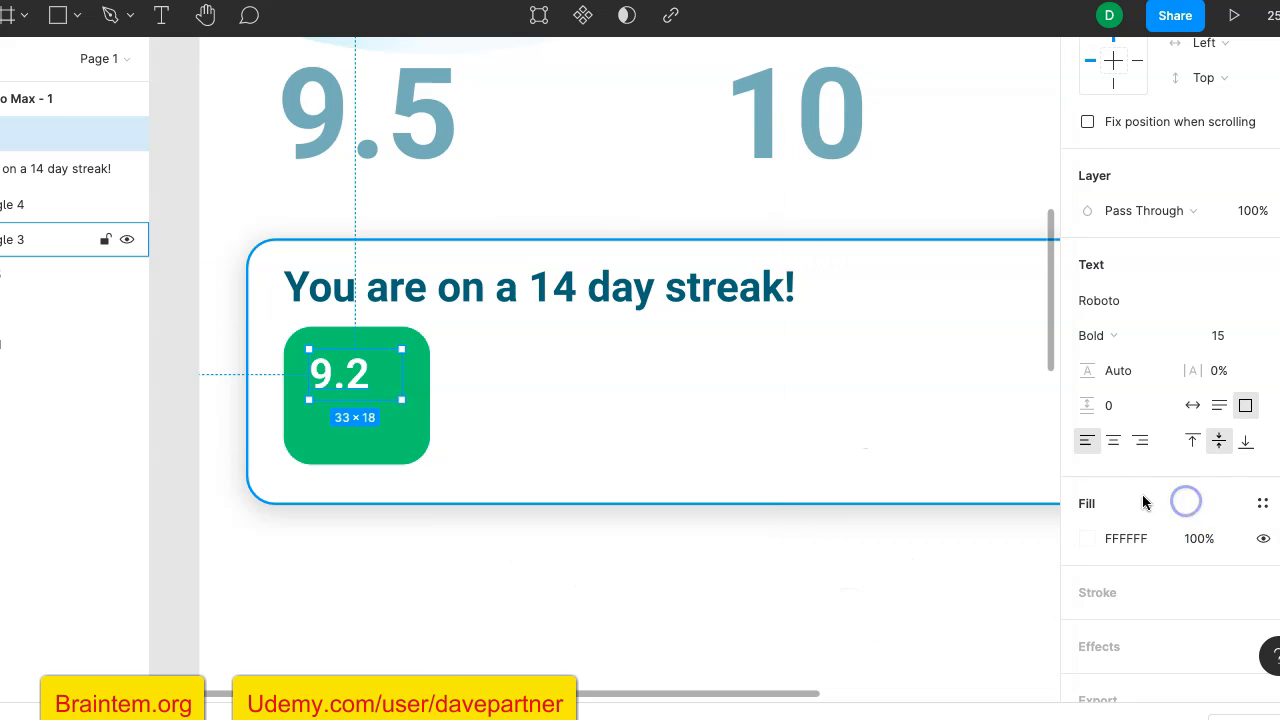
# - Try font size 25 on the "9.2" text, reduce it to 20, and nudge the text slightly right within the green tile
pyautogui.click(1225, 337)
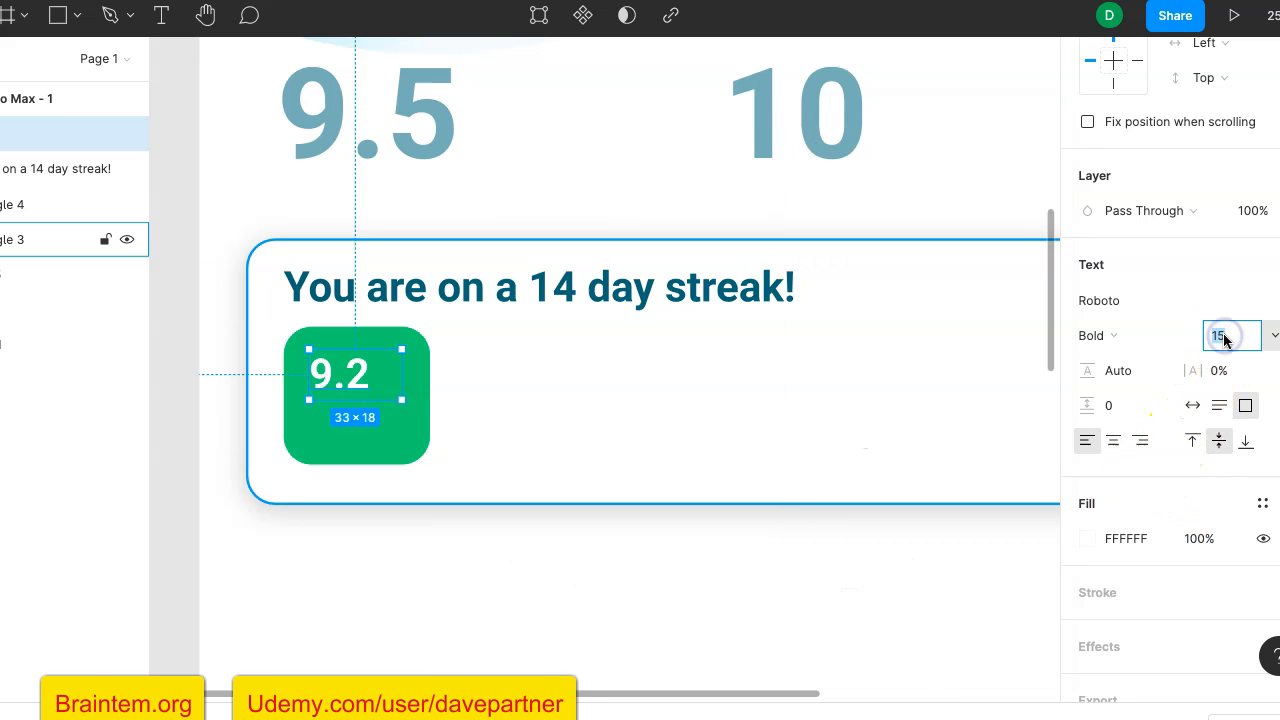
pyautogui.write('25')
pyautogui.press('Return')
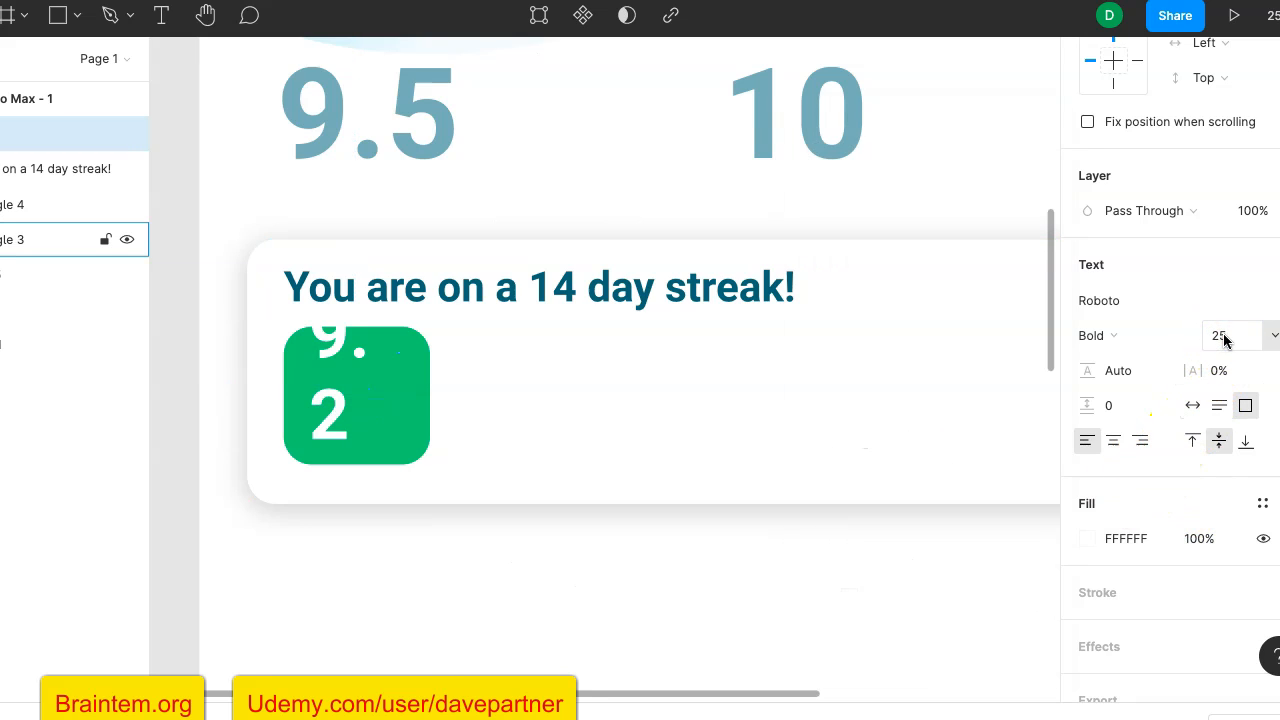
pyautogui.click(1225, 338)
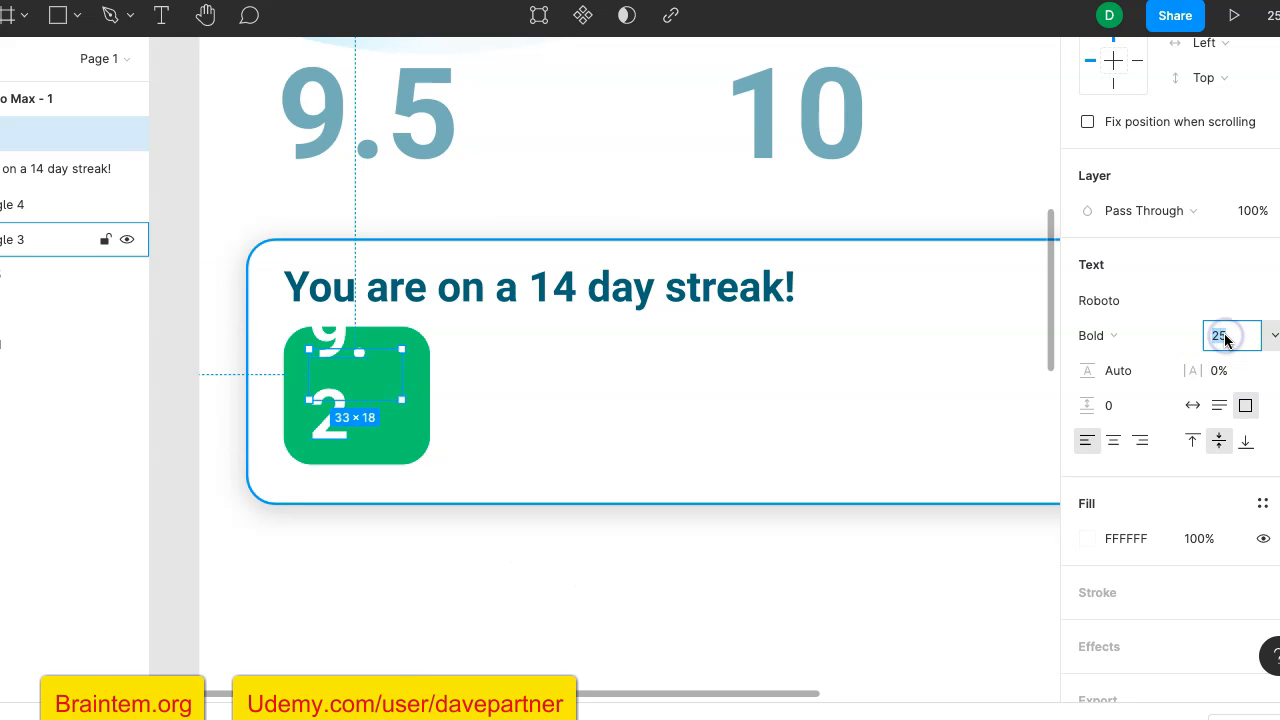
pyautogui.press('Return')
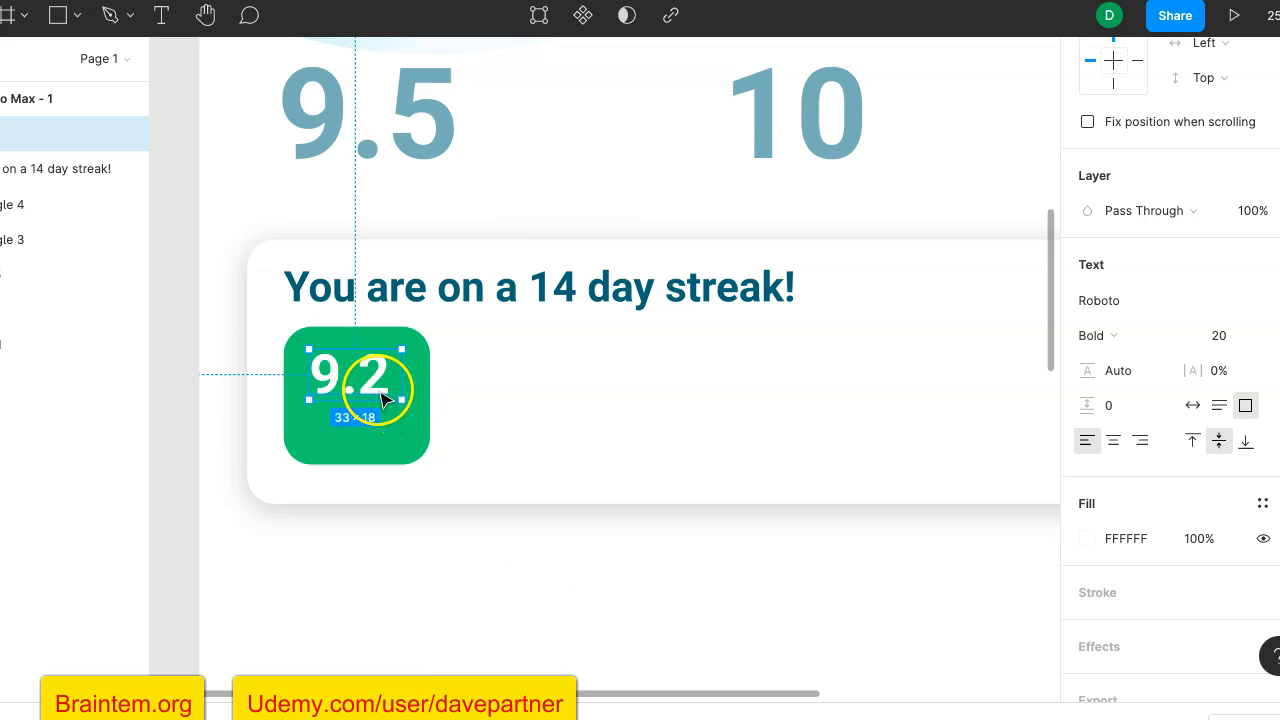
pyautogui.moveTo(379, 383); pyautogui.dragTo(376, 379)
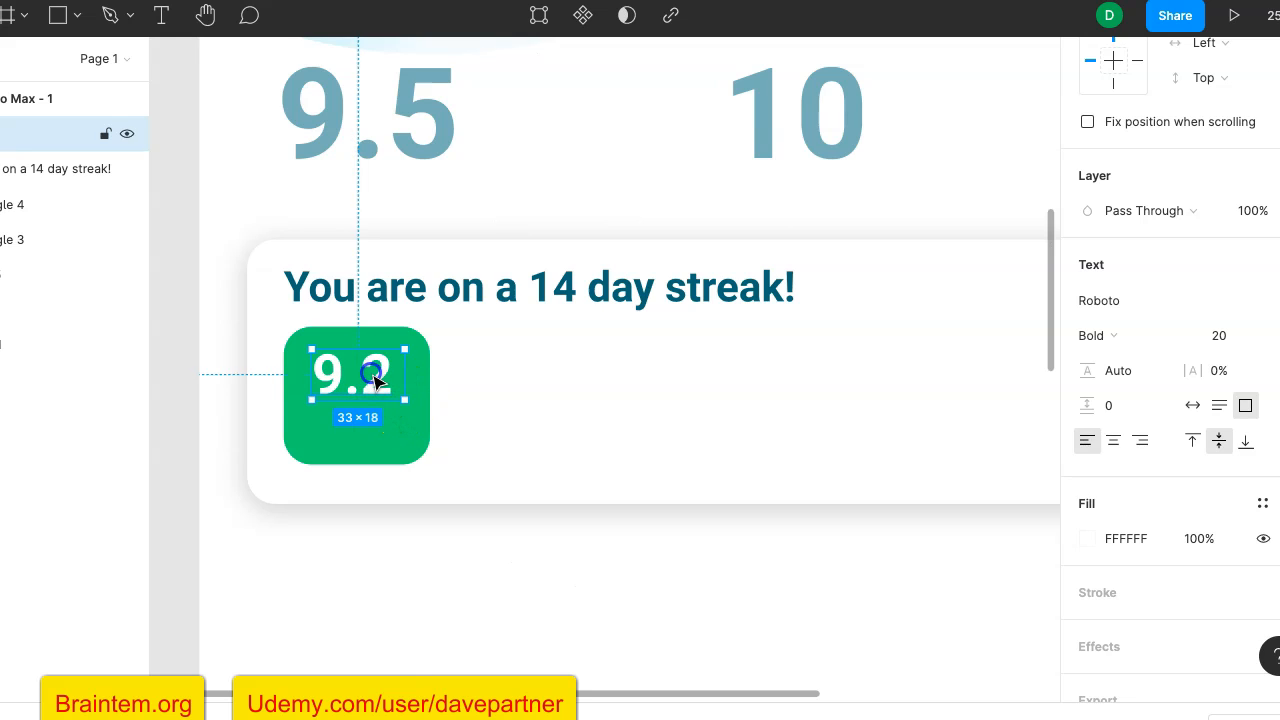
# - Try font sizes 22 and 23 on the "9.2" text
pyautogui.click(1230, 334)
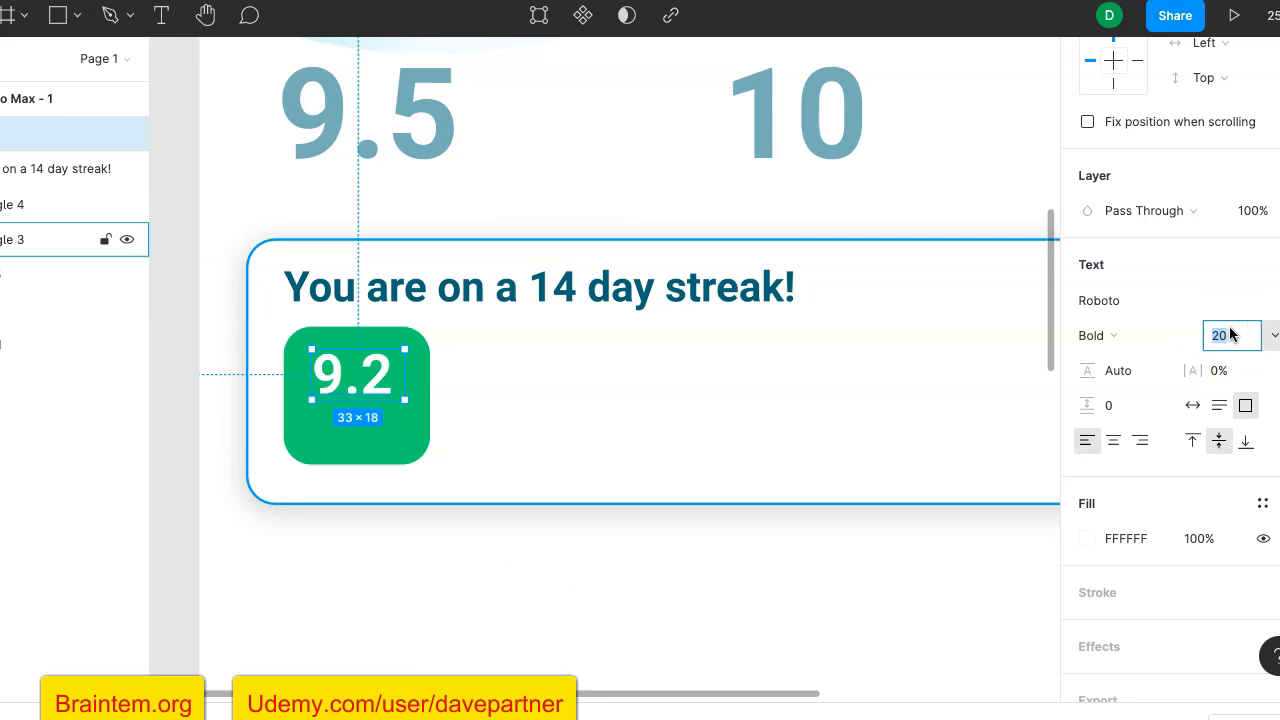
pyautogui.press('Escape')
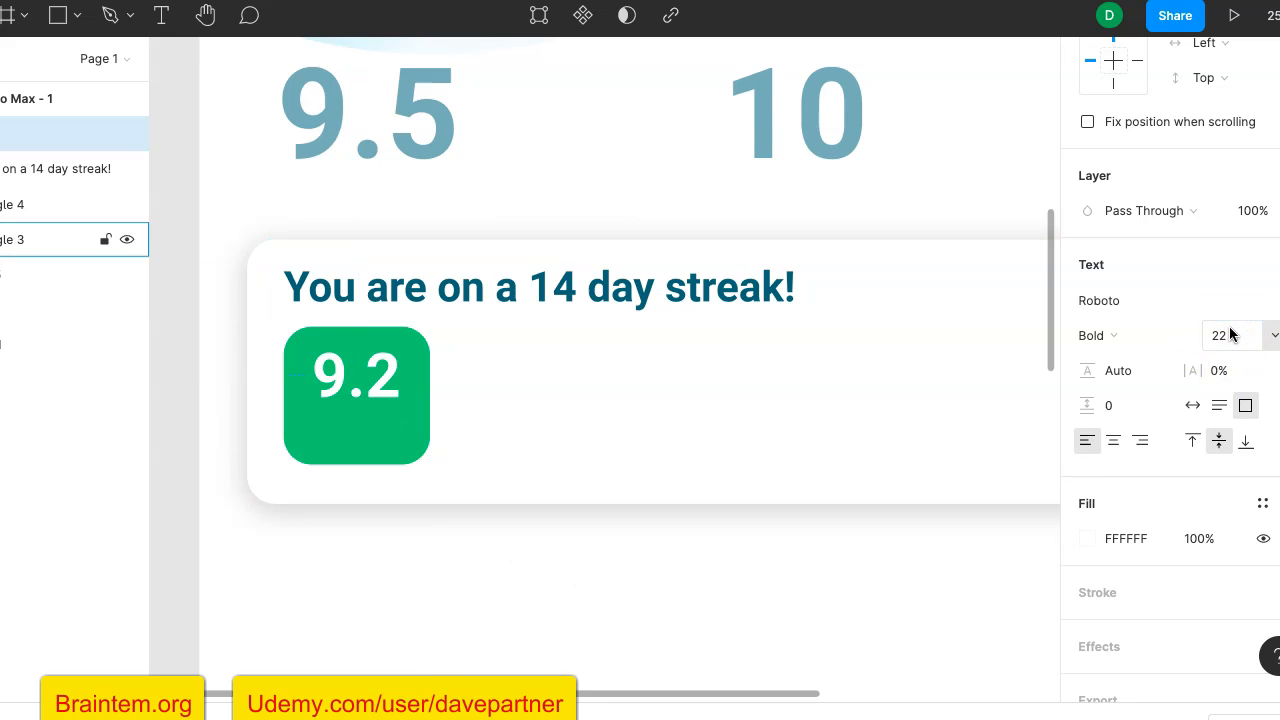
pyautogui.click(1227, 340)
pyautogui.press('Return')
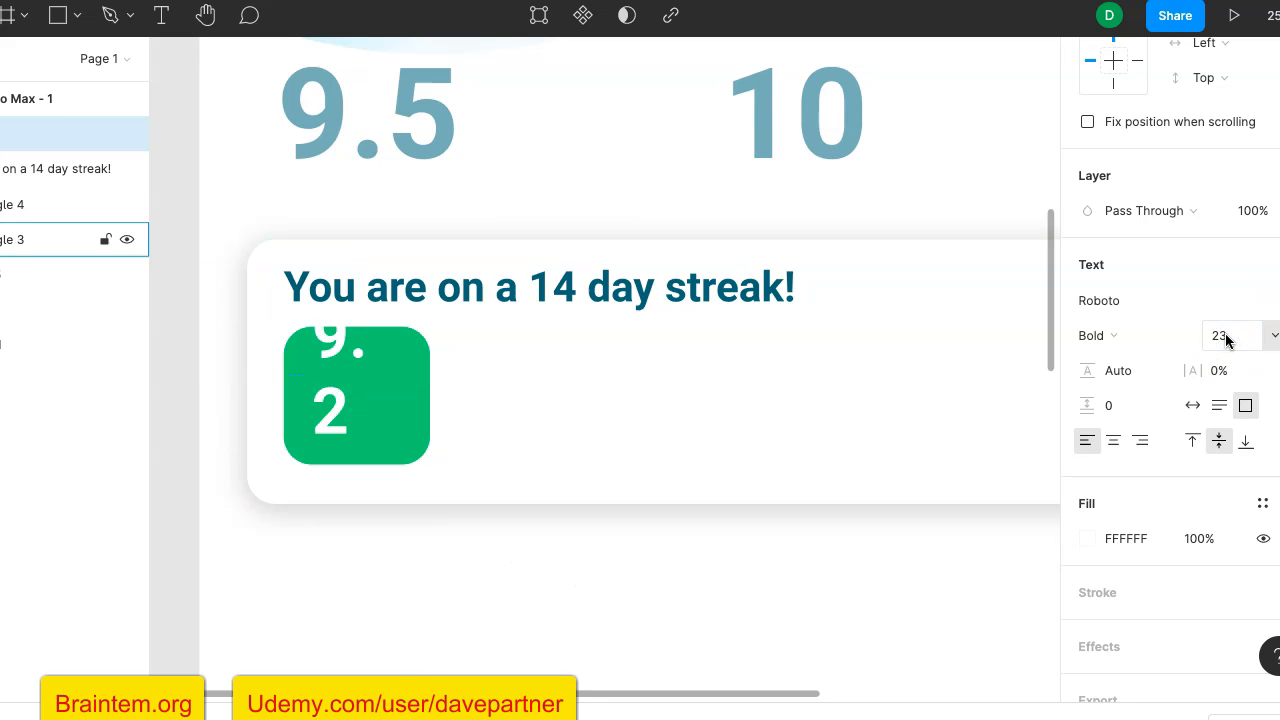
pyautogui.press('Delete')
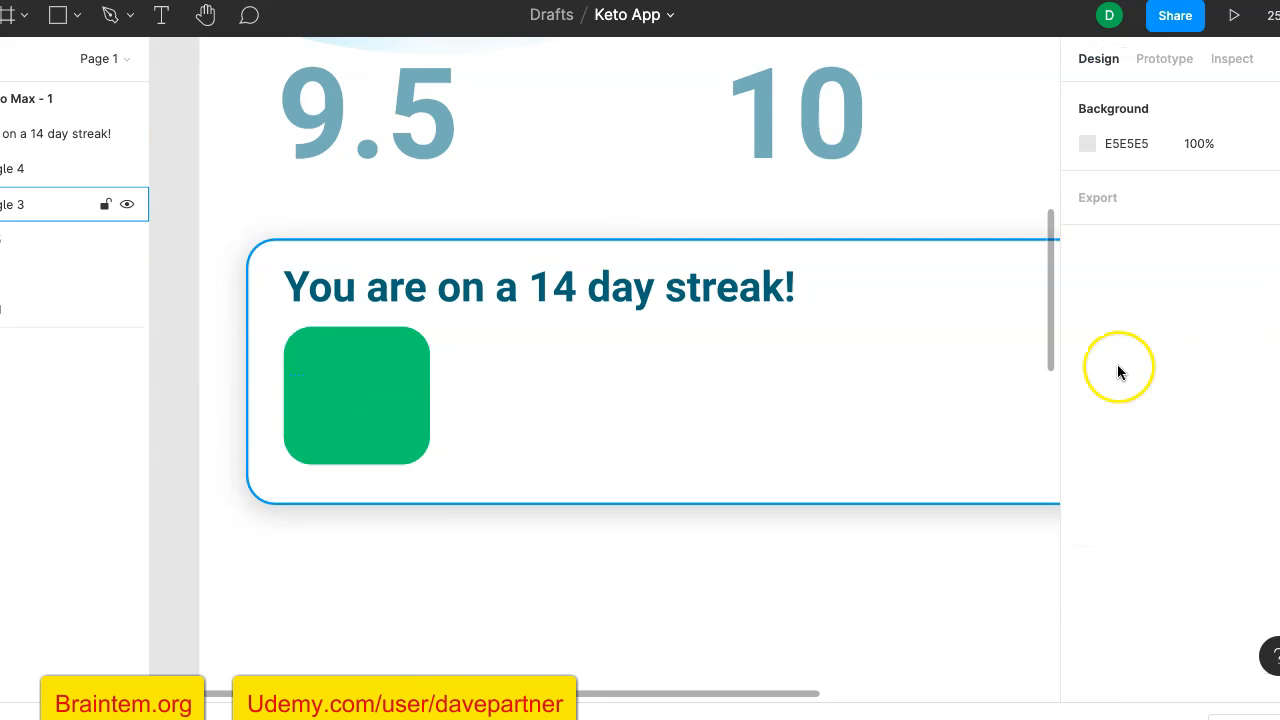
pyautogui.click(388, 406)
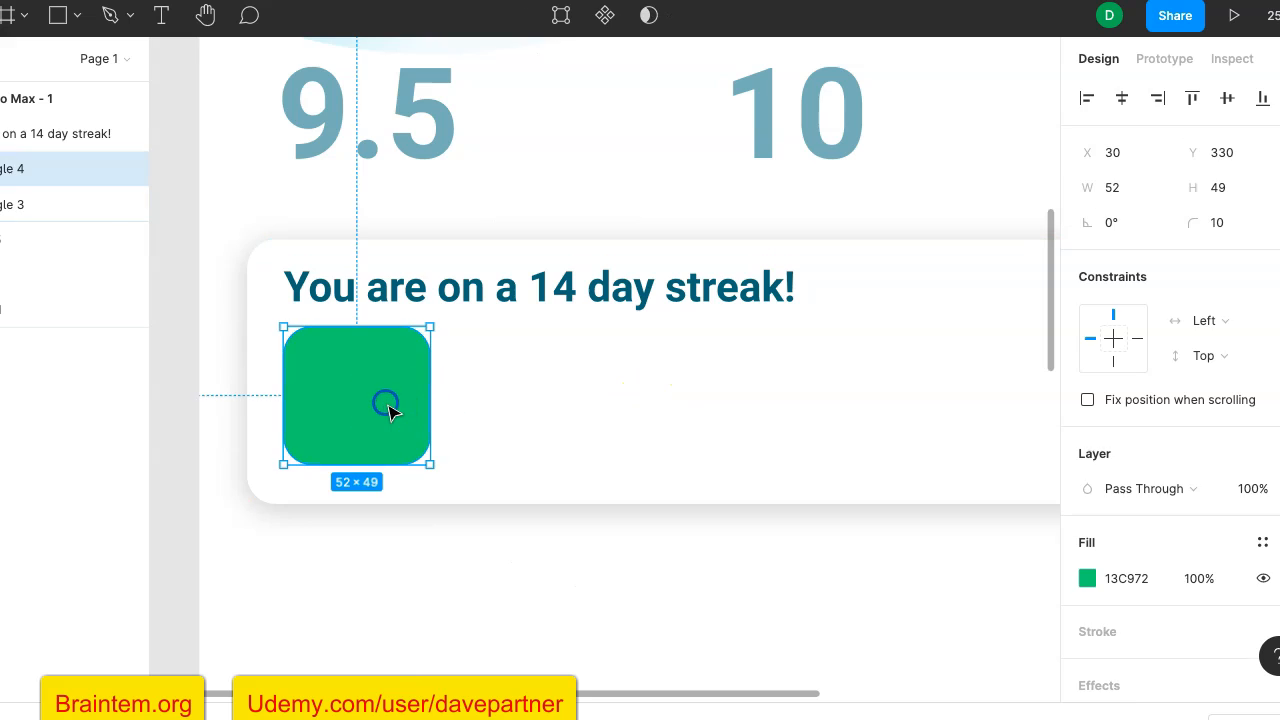
pyautogui.click(645, 588)
pyautogui.hotkey('ctrl', 'z')
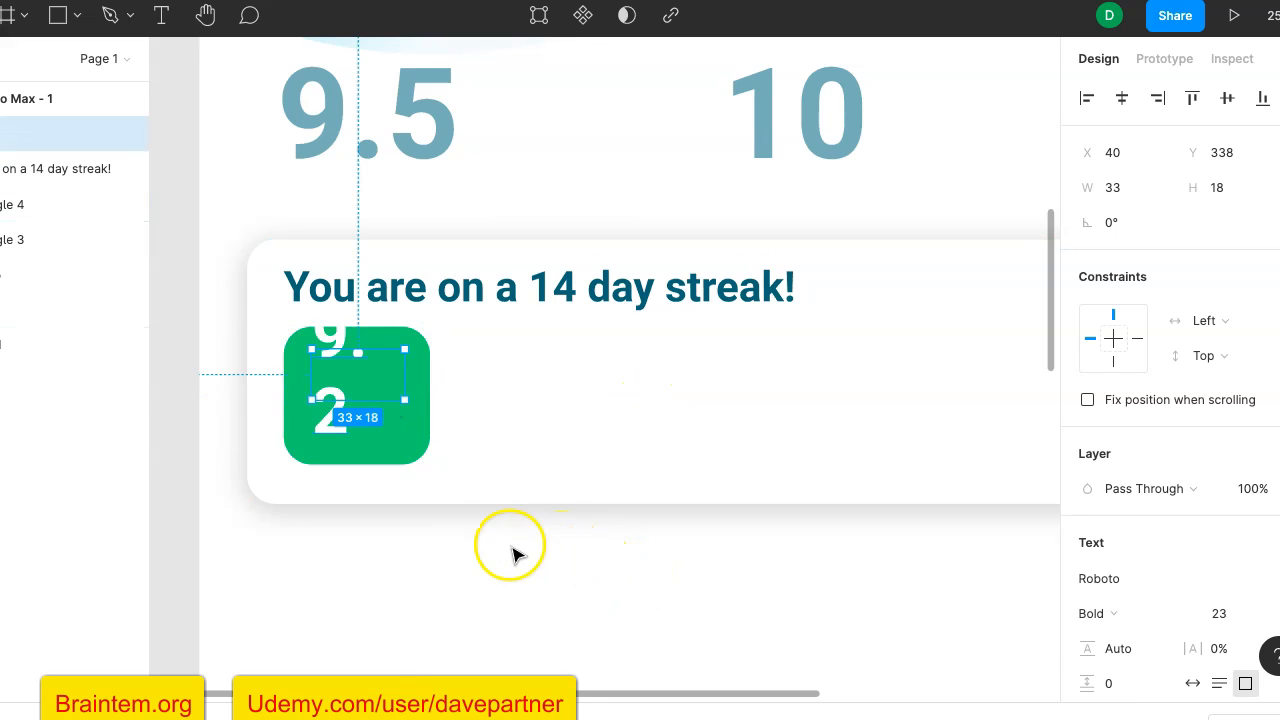
# - Set the font size of the "9.2" text to 22 and deselect it
pyautogui.scroll(-2, 1234, 514)
pyautogui.click(1230, 508)
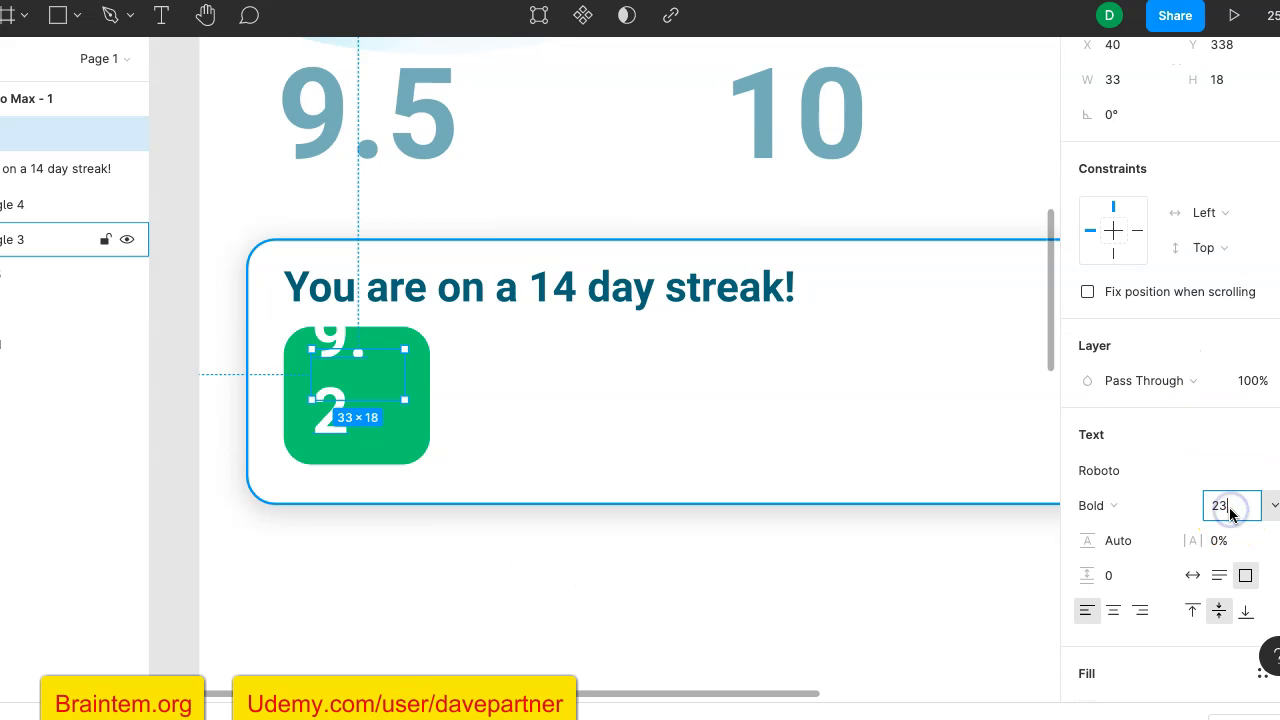
pyautogui.write('22')
pyautogui.press('Return')
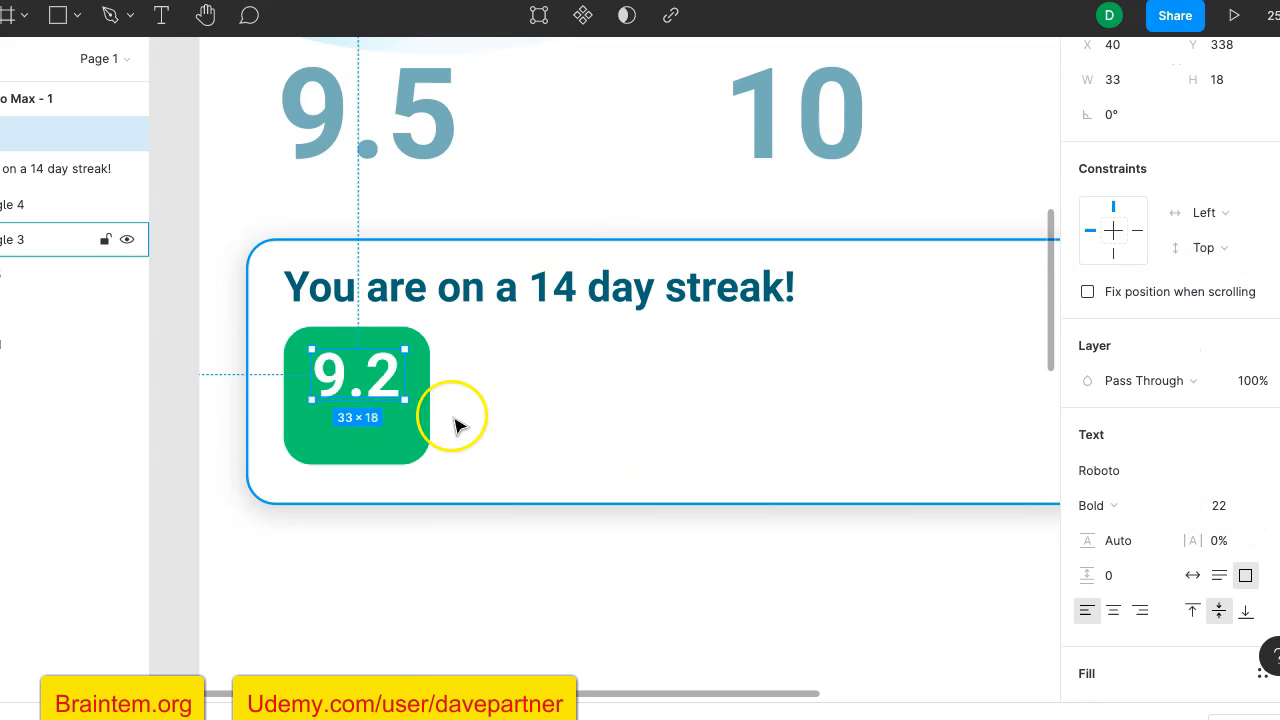
pyautogui.click(175, 522)
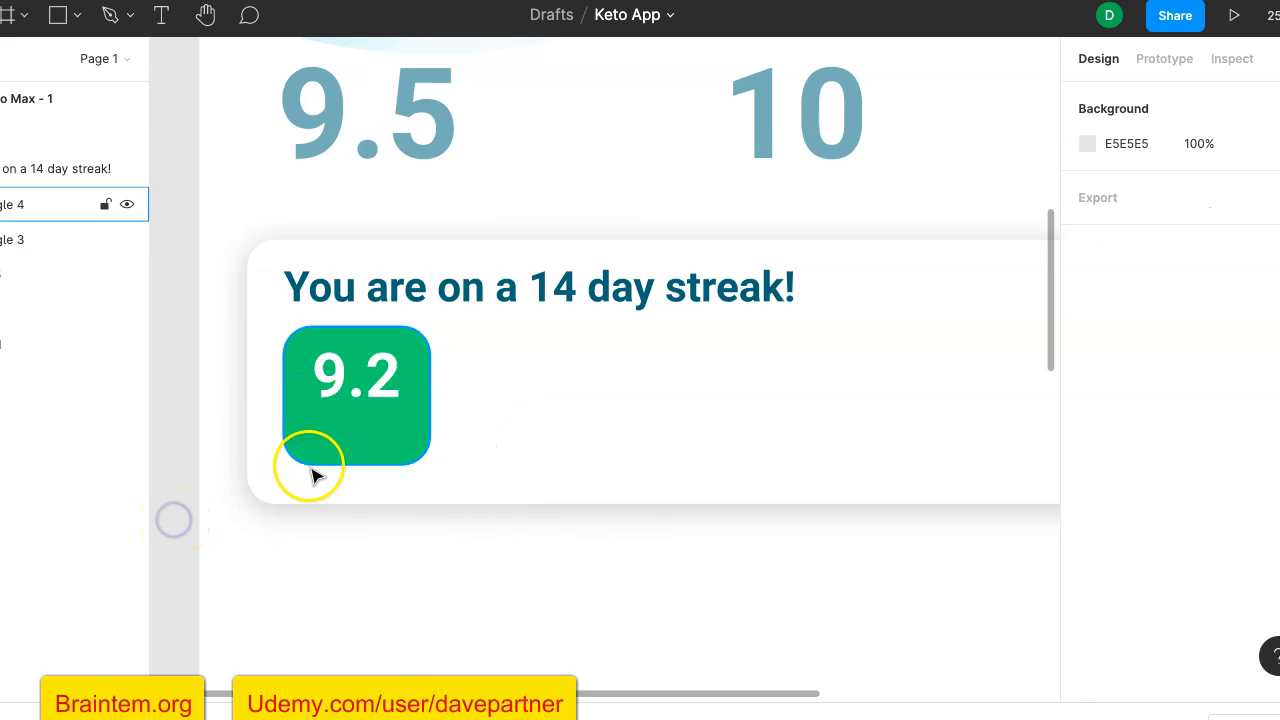
# - Add a text box about 39 × 11 in the lower part of the green tile, containing "hours"
pyautogui.click(158, 27)
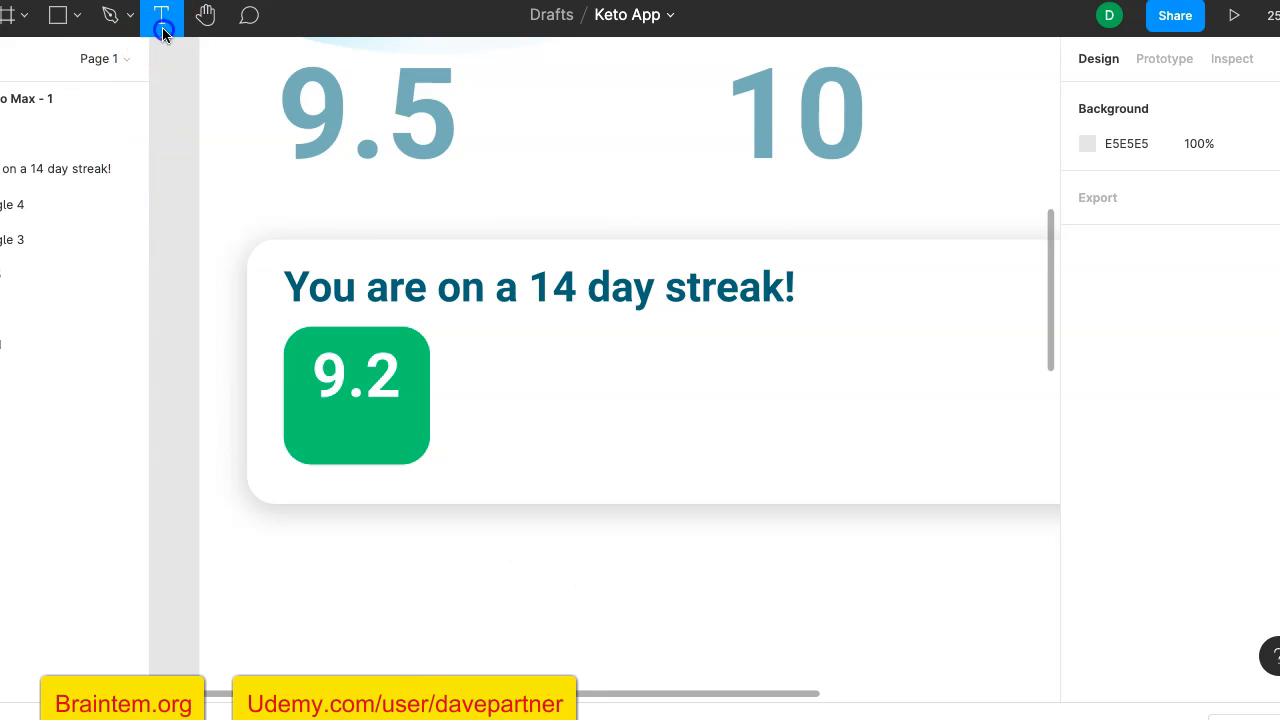
pyautogui.moveTo(306, 425); pyautogui.dragTo(415, 458)
pyautogui.write('hours')
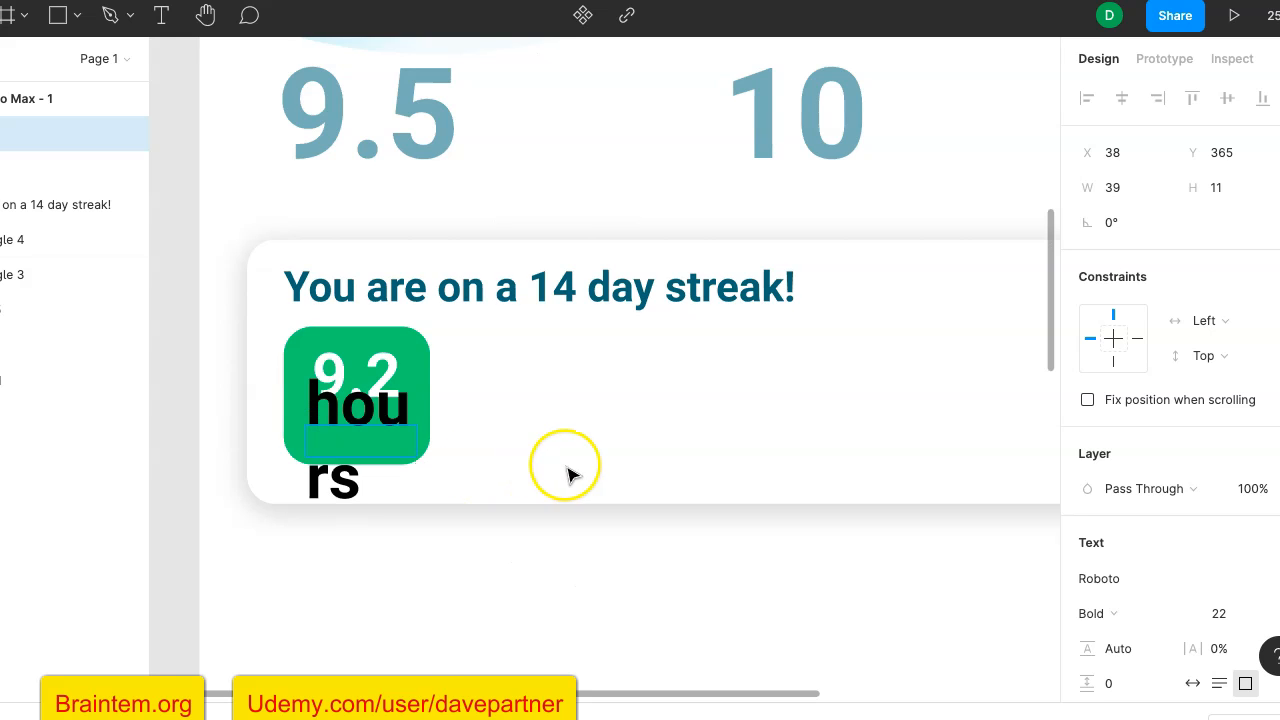
pyautogui.click(178, 460)
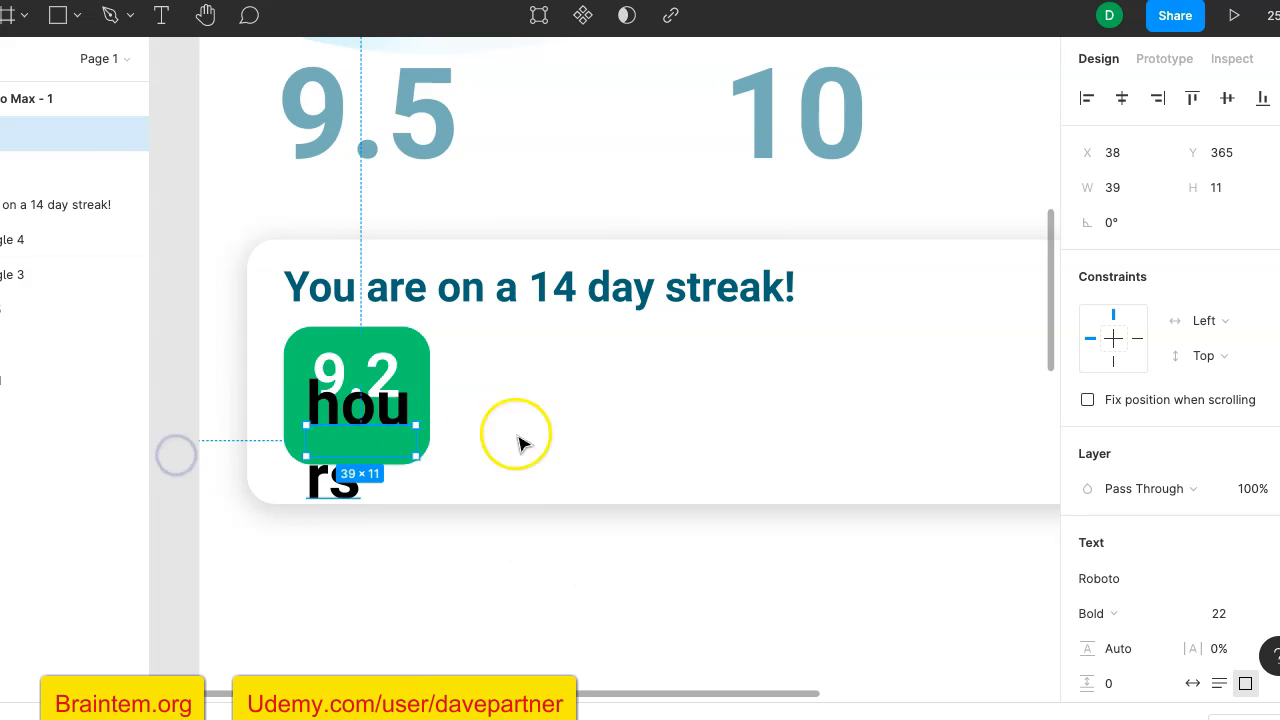
# - Set the font size of the "hours" text to 15
pyautogui.scroll(-2, 1210, 560)
pyautogui.click(1229, 524)
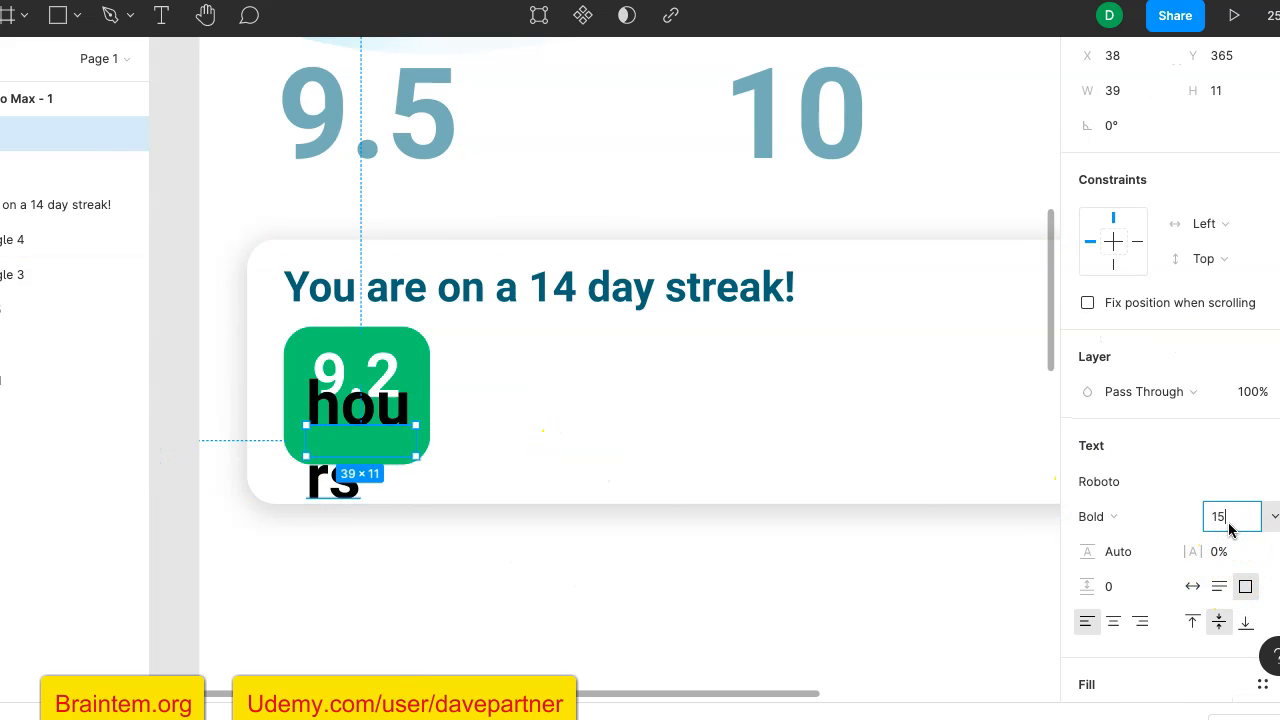
pyautogui.write('15')
pyautogui.press('Return')
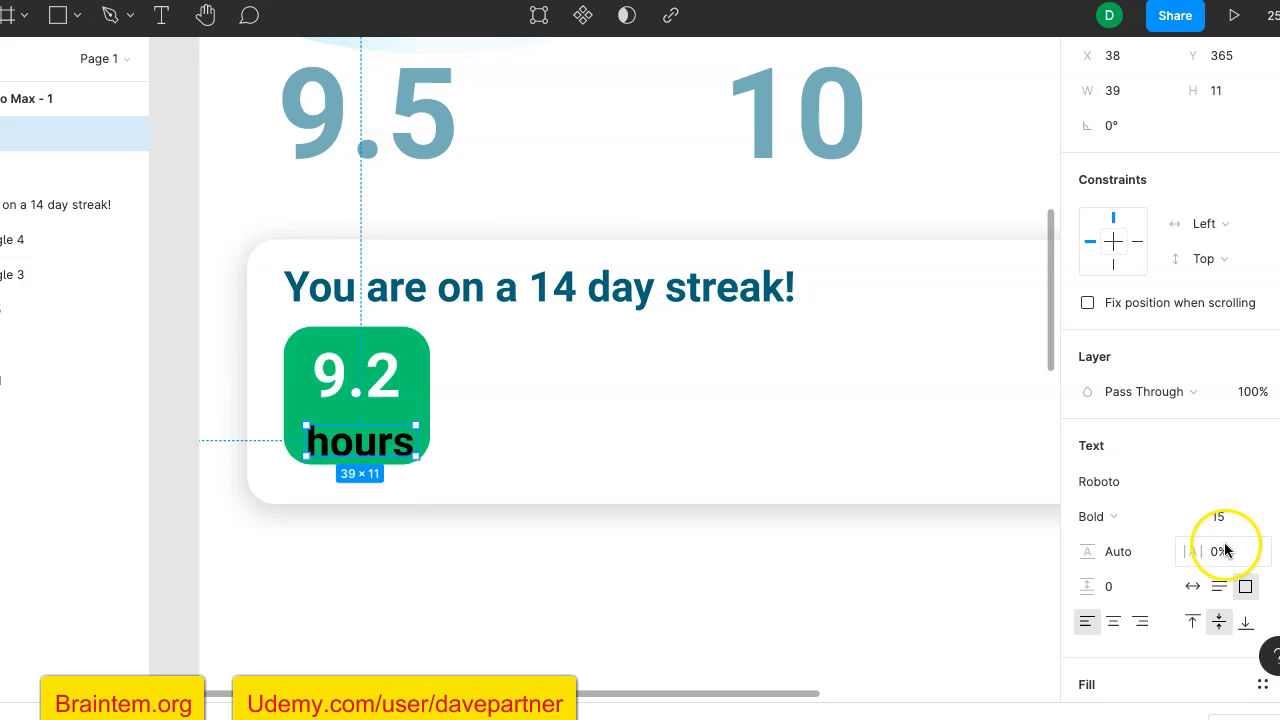
# - Change the "hours" text fill to white, FFFFFF, and move it up so it sits centred just beneath "9.2"
pyautogui.scroll(-3, 1105, 633)
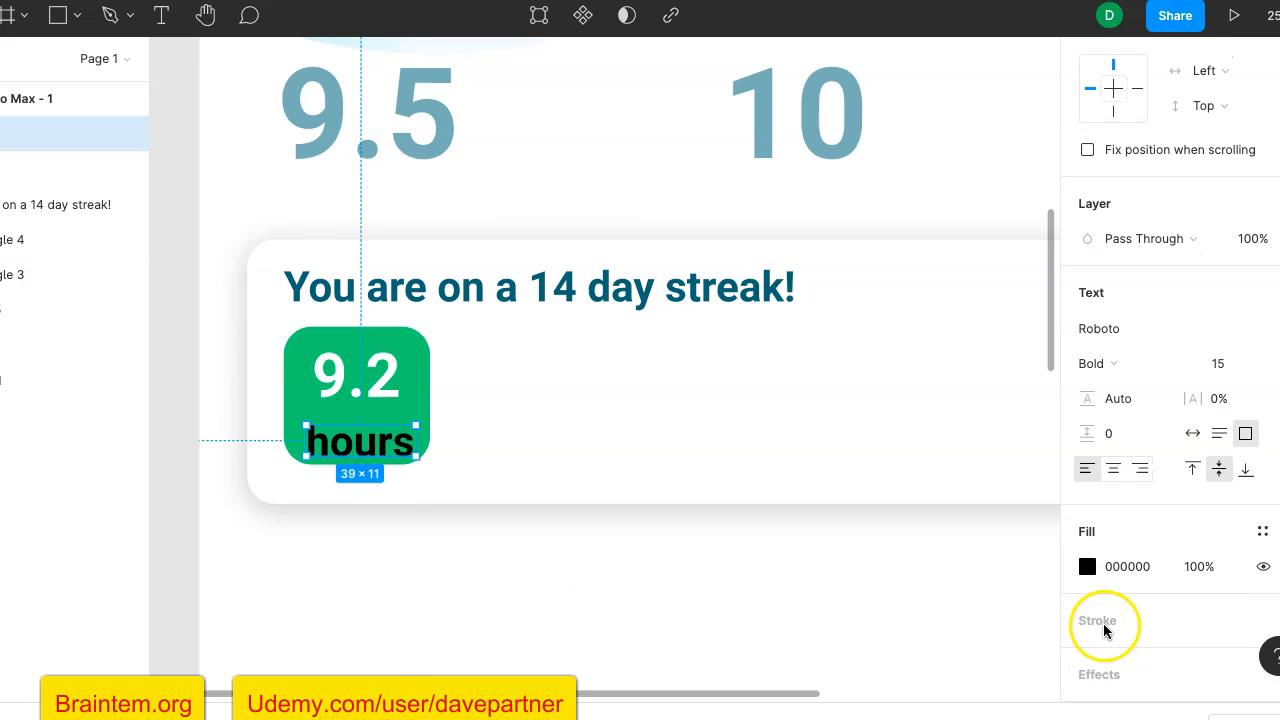
pyautogui.click(1087, 568)
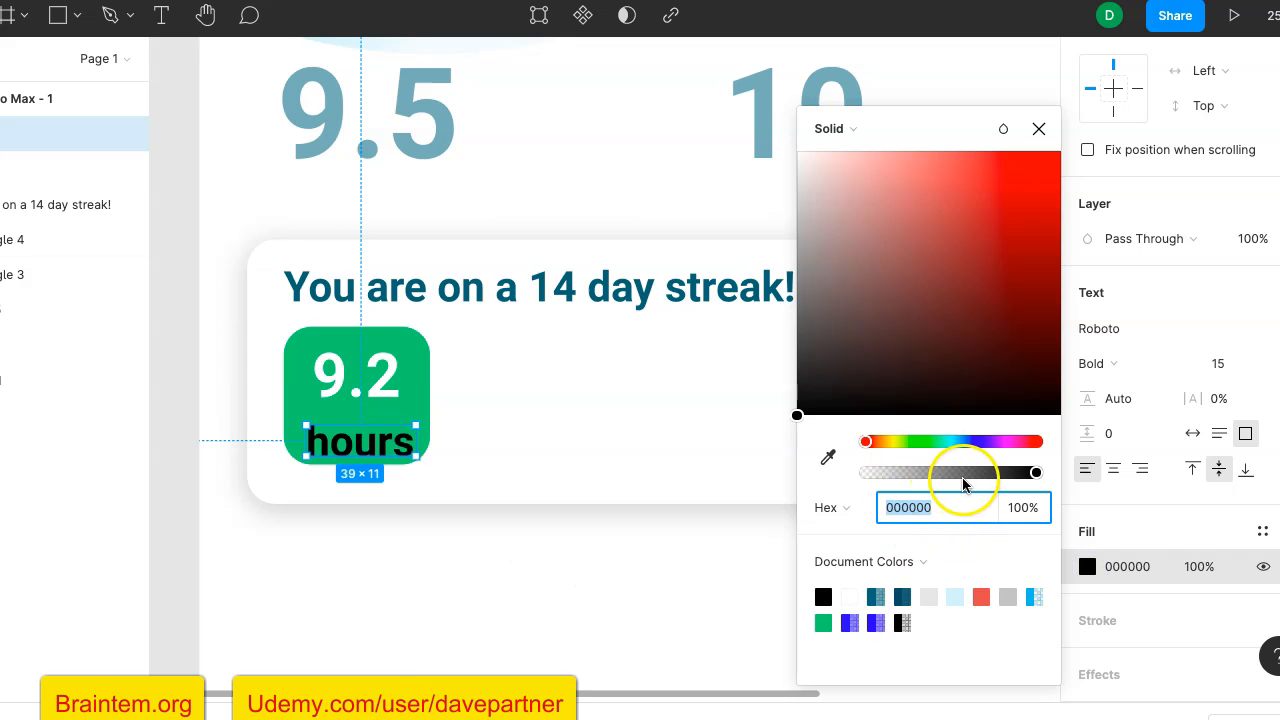
pyautogui.click(849, 597)
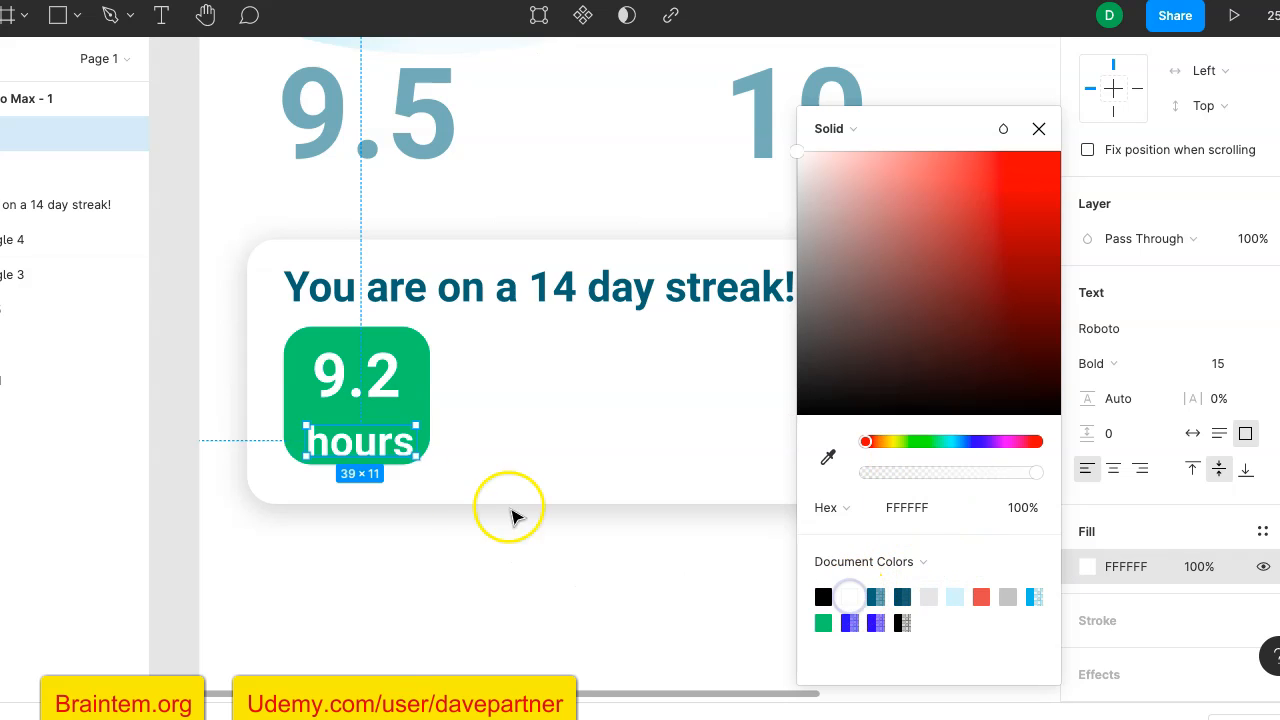
pyautogui.moveTo(378, 442)
pyautogui.mouseDown()
pyautogui.moveTo(367, 430)
pyautogui.moveTo(381, 427)
pyautogui.mouseUp()
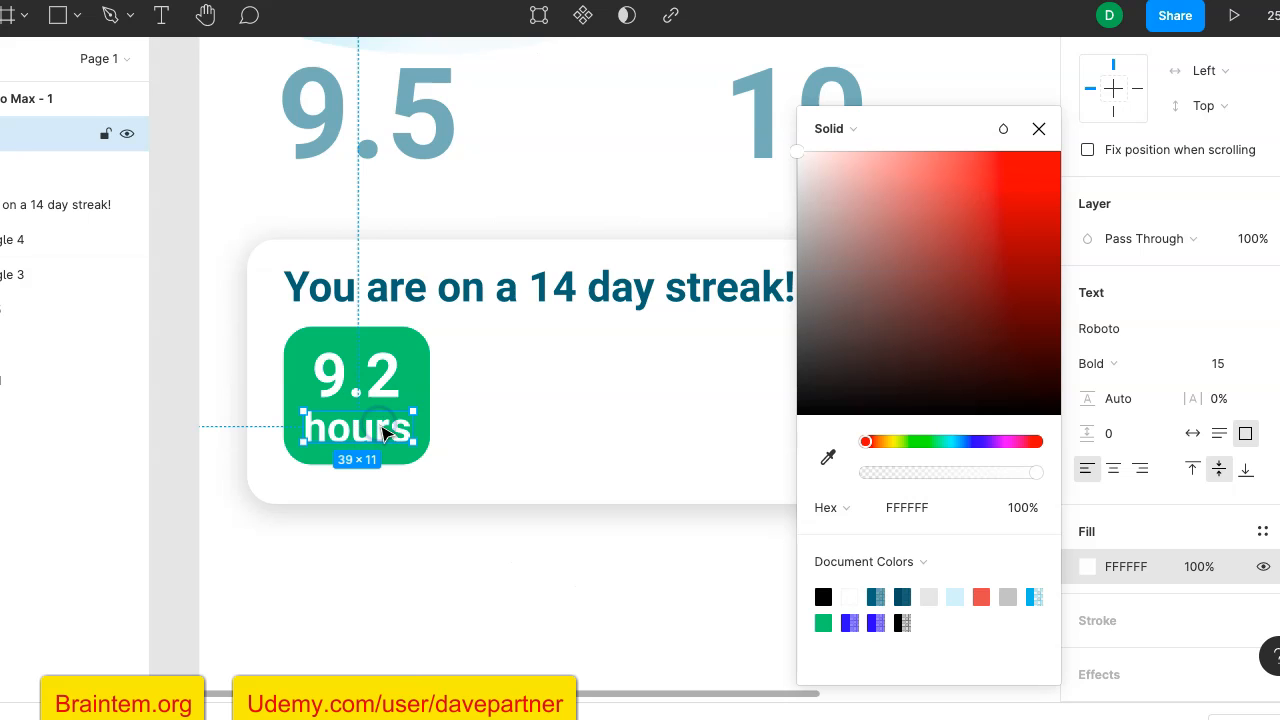
pyautogui.click(177, 397)
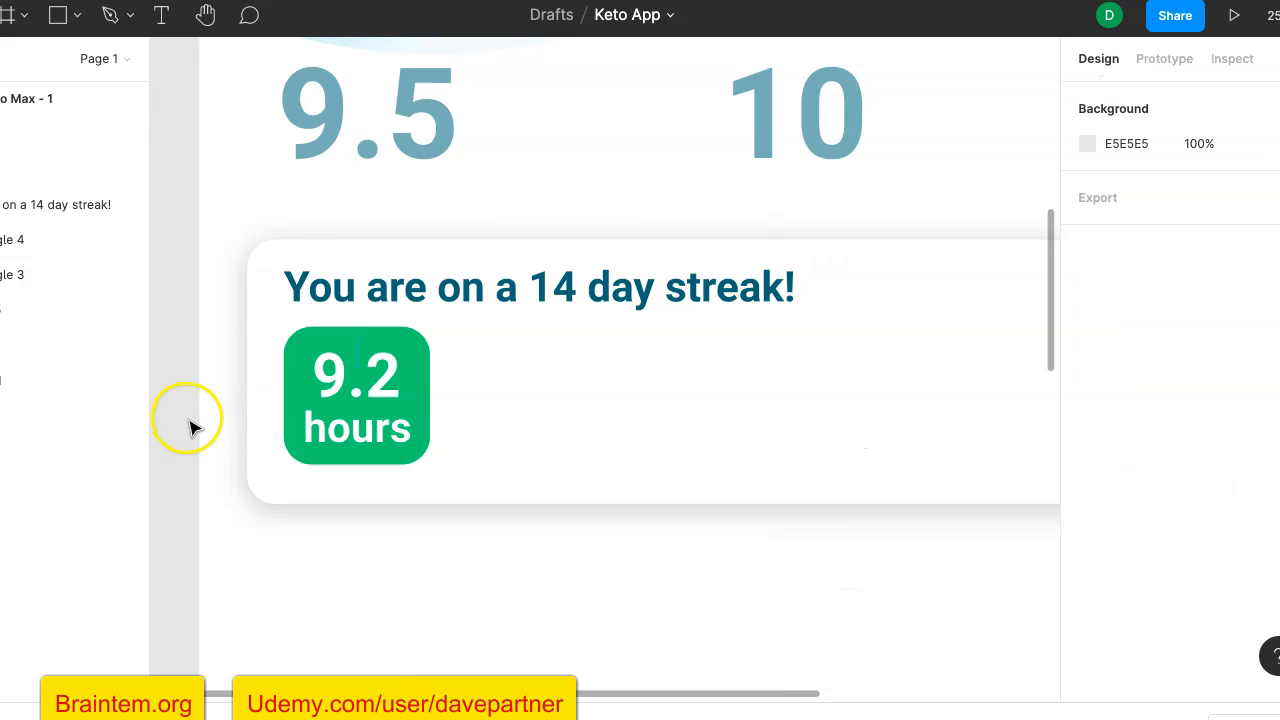
# - Extend the white streak card downward to a height of 103, keeping its width at 374
pyautogui.scroll(-5, 185, 410)
pyautogui.scroll(-2, 193, 428)
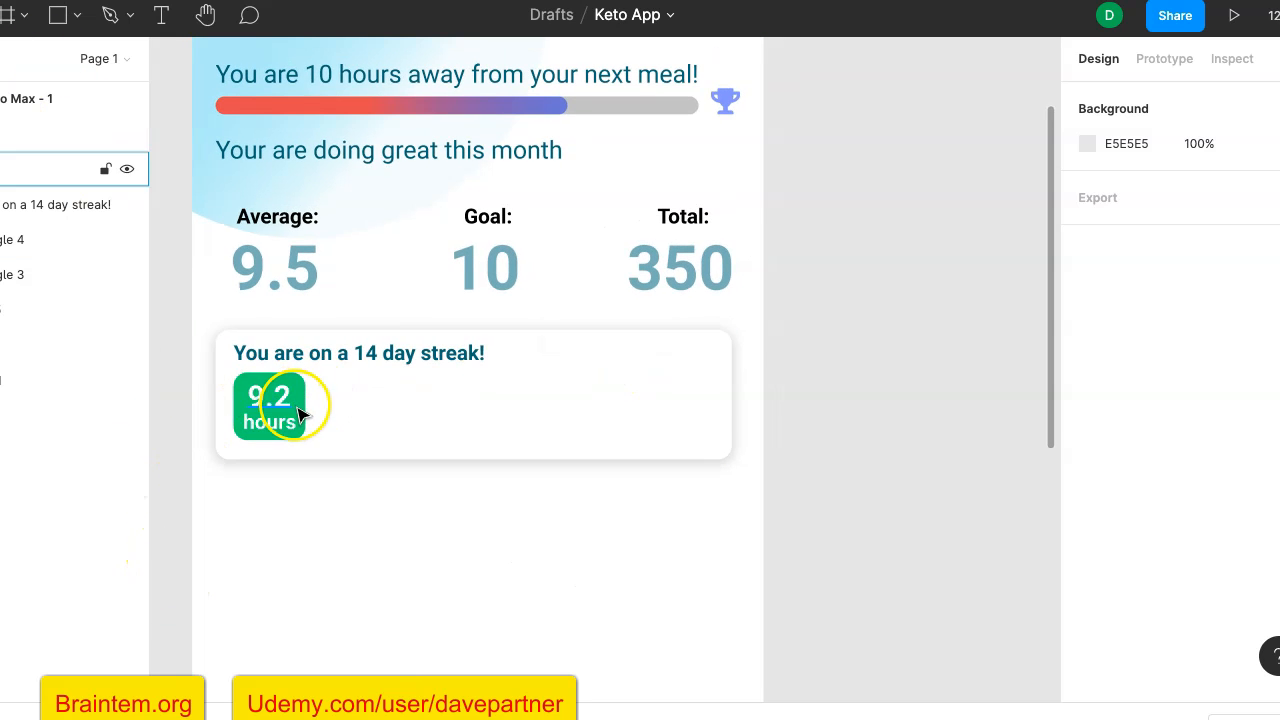
pyautogui.scroll(4, 300, 410)
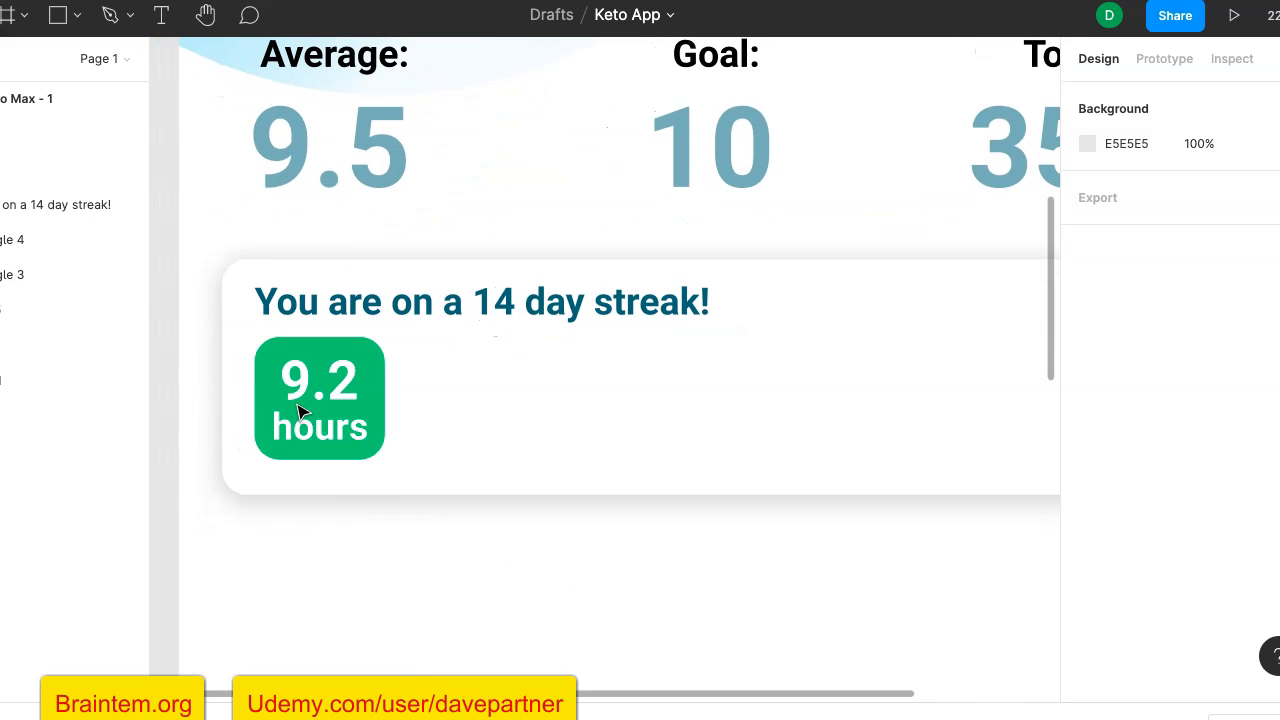
pyautogui.click(541, 456)
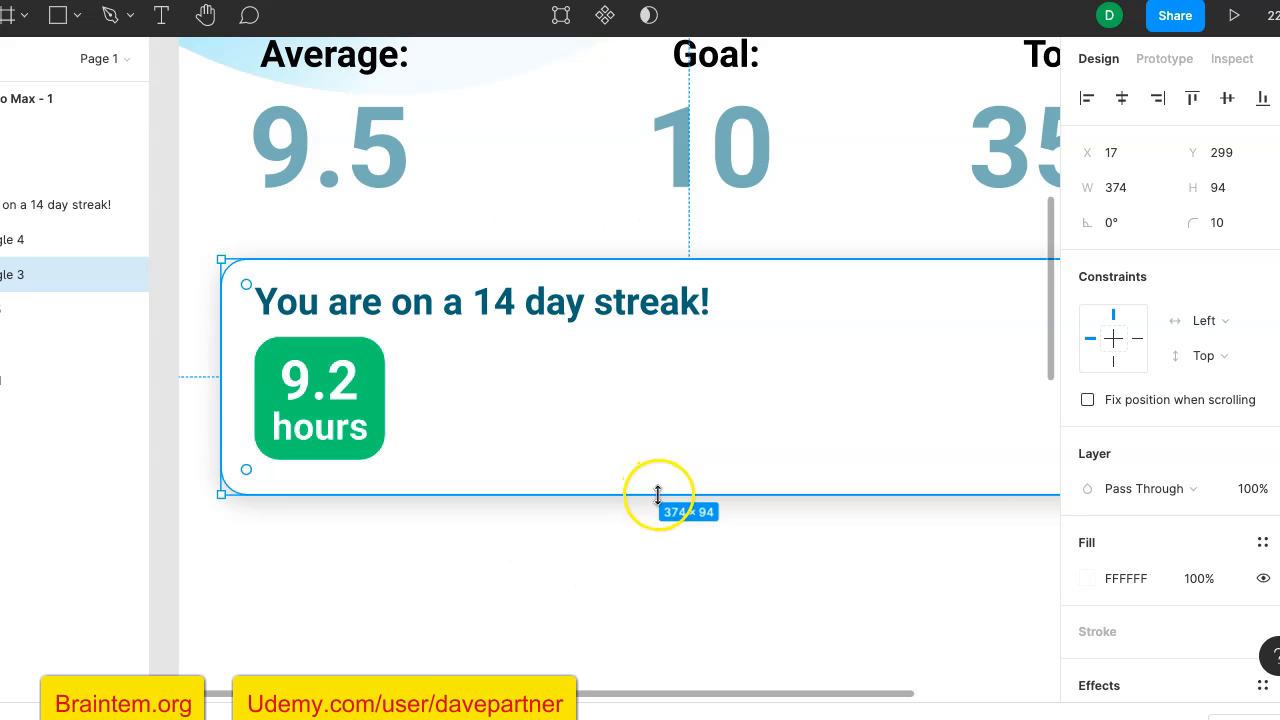
pyautogui.moveTo(658, 495); pyautogui.dragTo(657, 517)
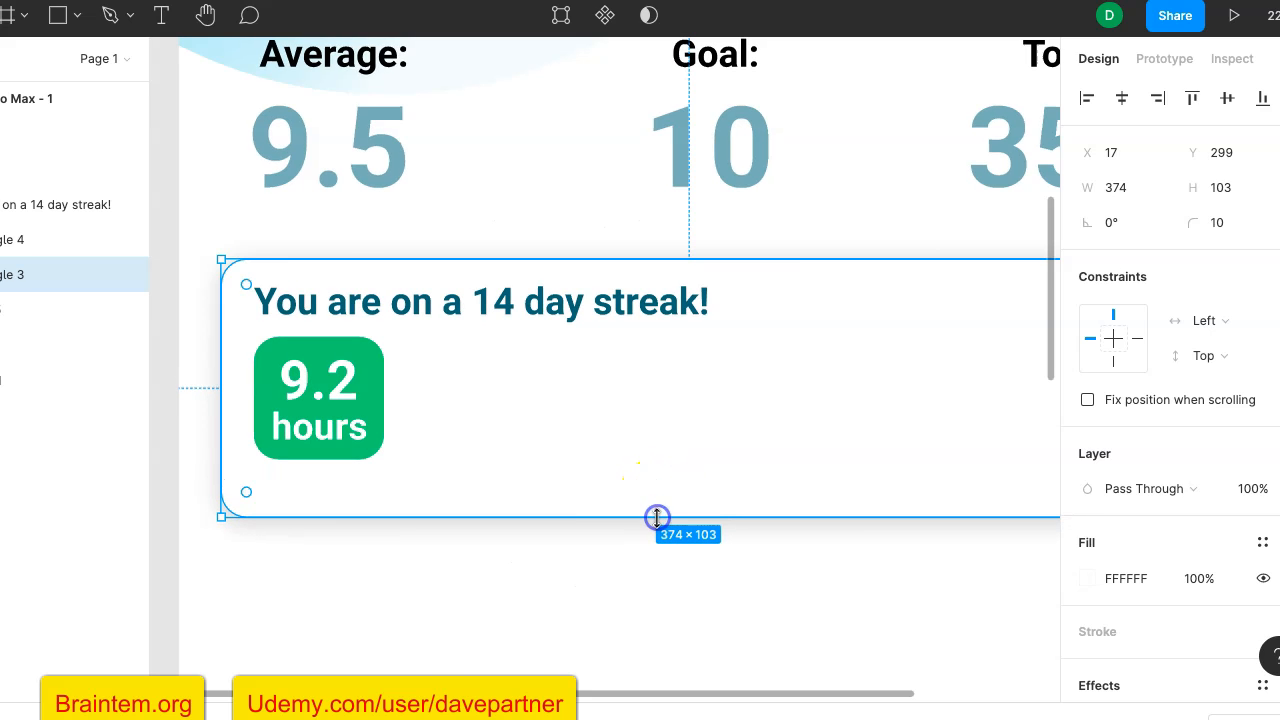
# - Add a text box about 37 × 8 beneath the green tile, containing "Jan 12"
pyautogui.scroll(-1, 1148, 559)
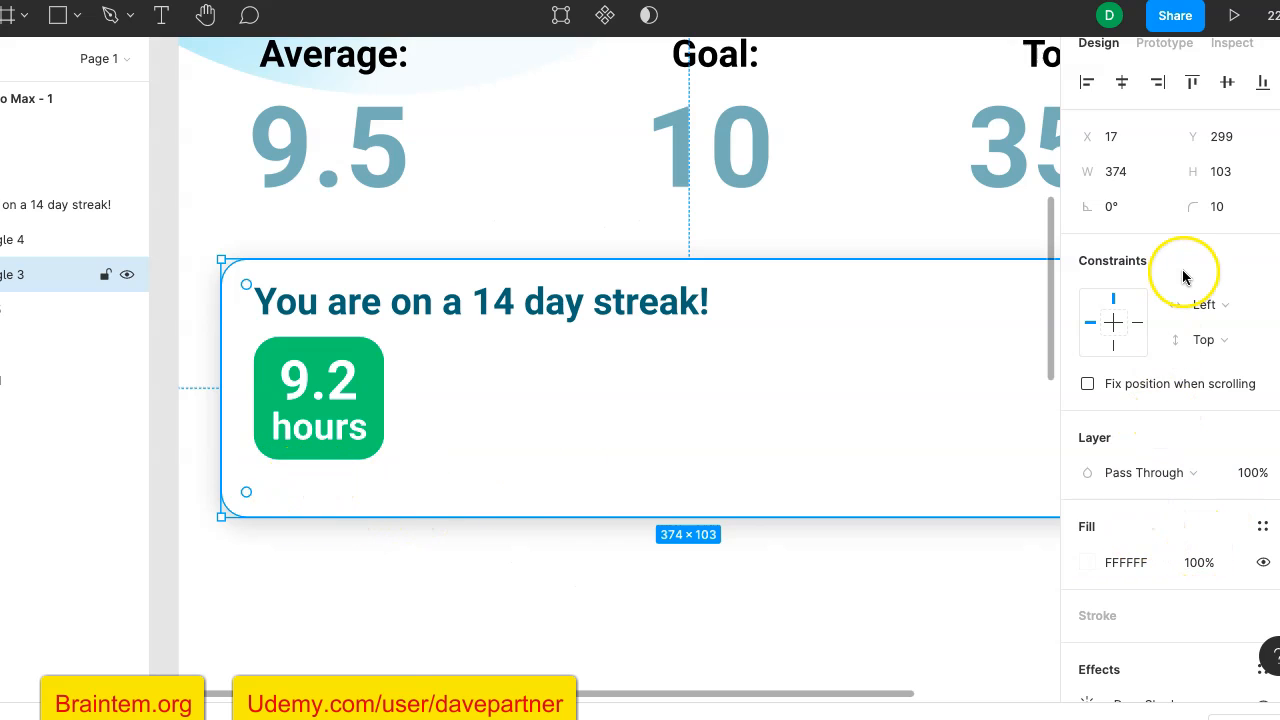
pyautogui.click(161, 15)
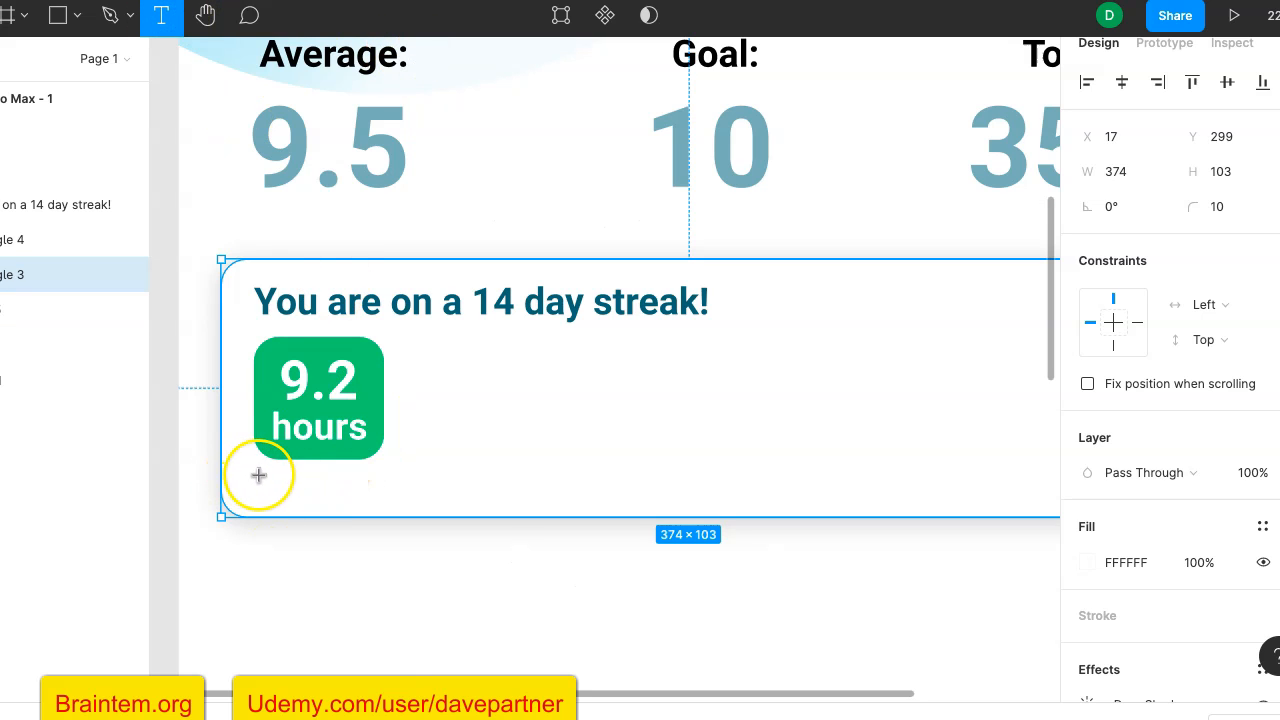
pyautogui.moveTo(263, 474); pyautogui.dragTo(357, 493)
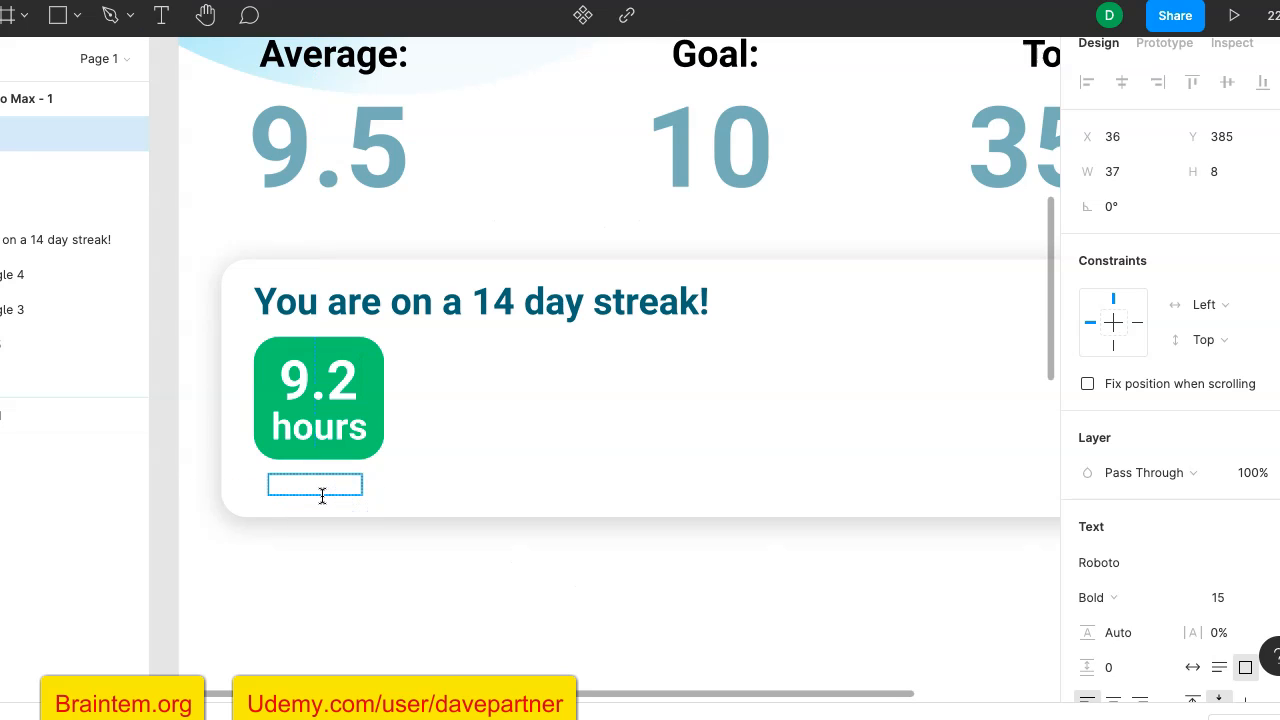
pyautogui.write('Jan 12')
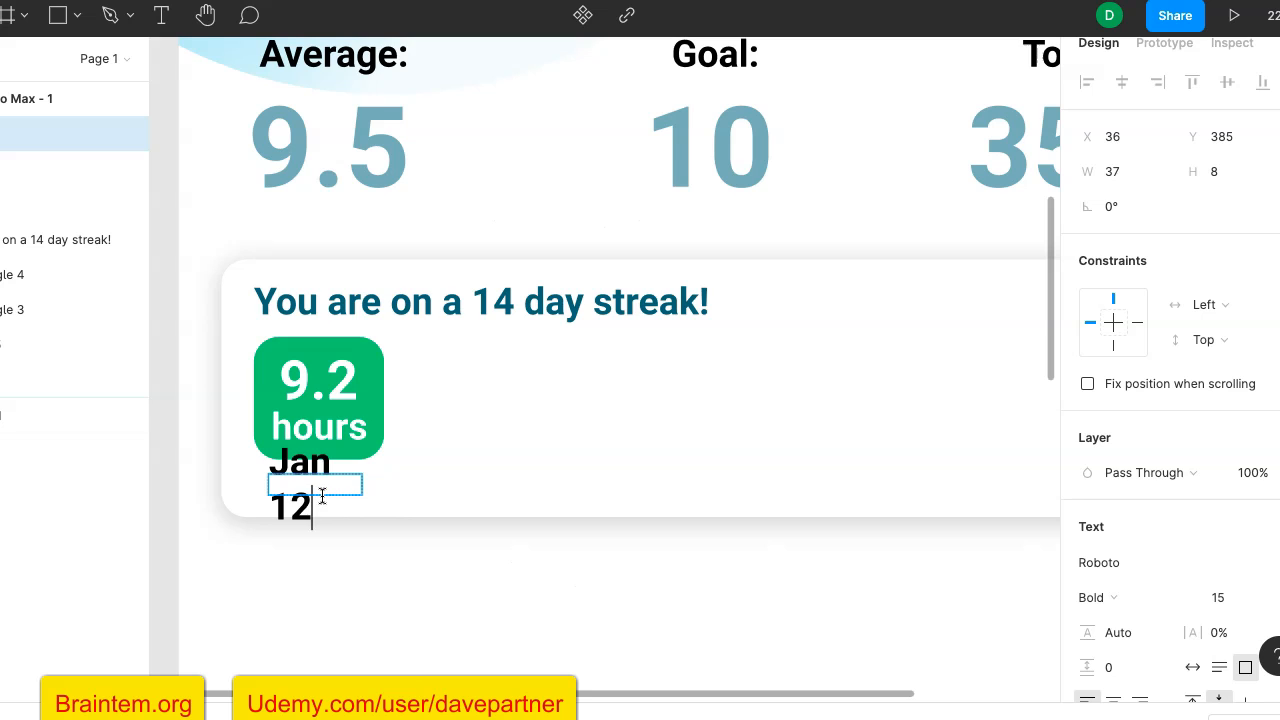
pyautogui.press('Escape')
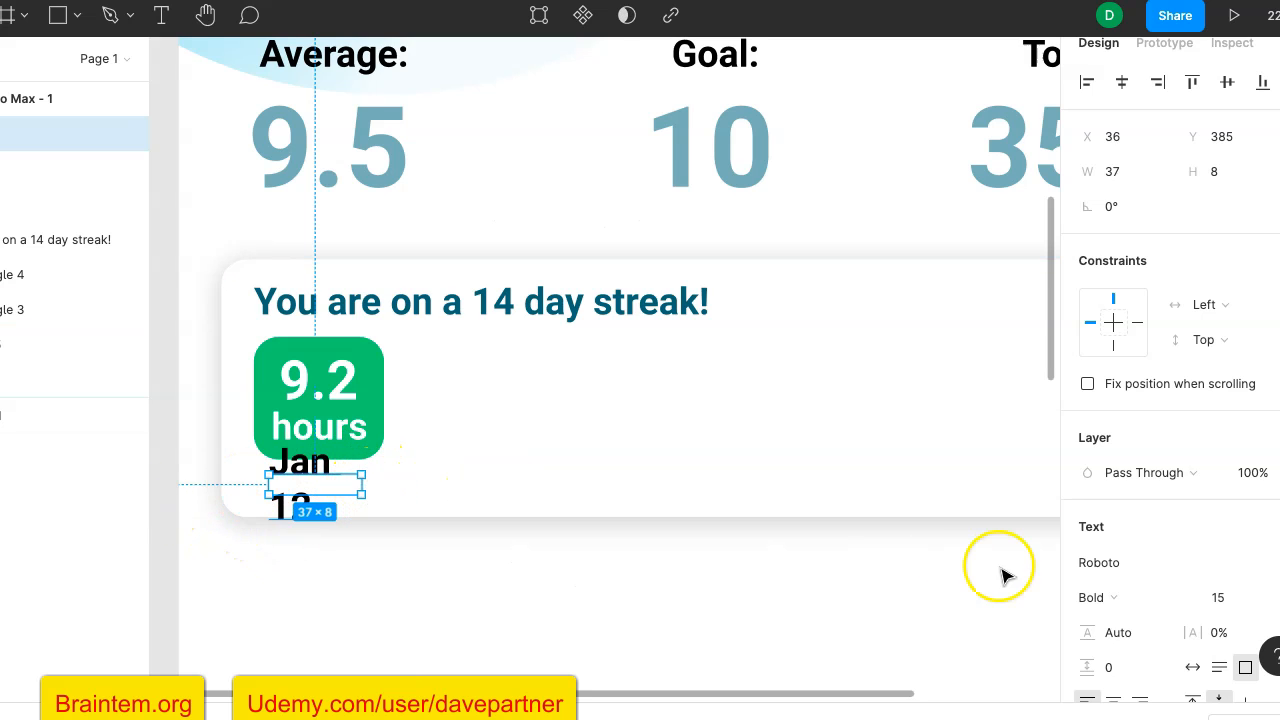
# - Set the "Jan 12" caption's font size to 10 and move it closer beneath the green tile, to about X 39, Y 383
pyautogui.scroll(-2, 1225, 540)
pyautogui.click(1234, 499)
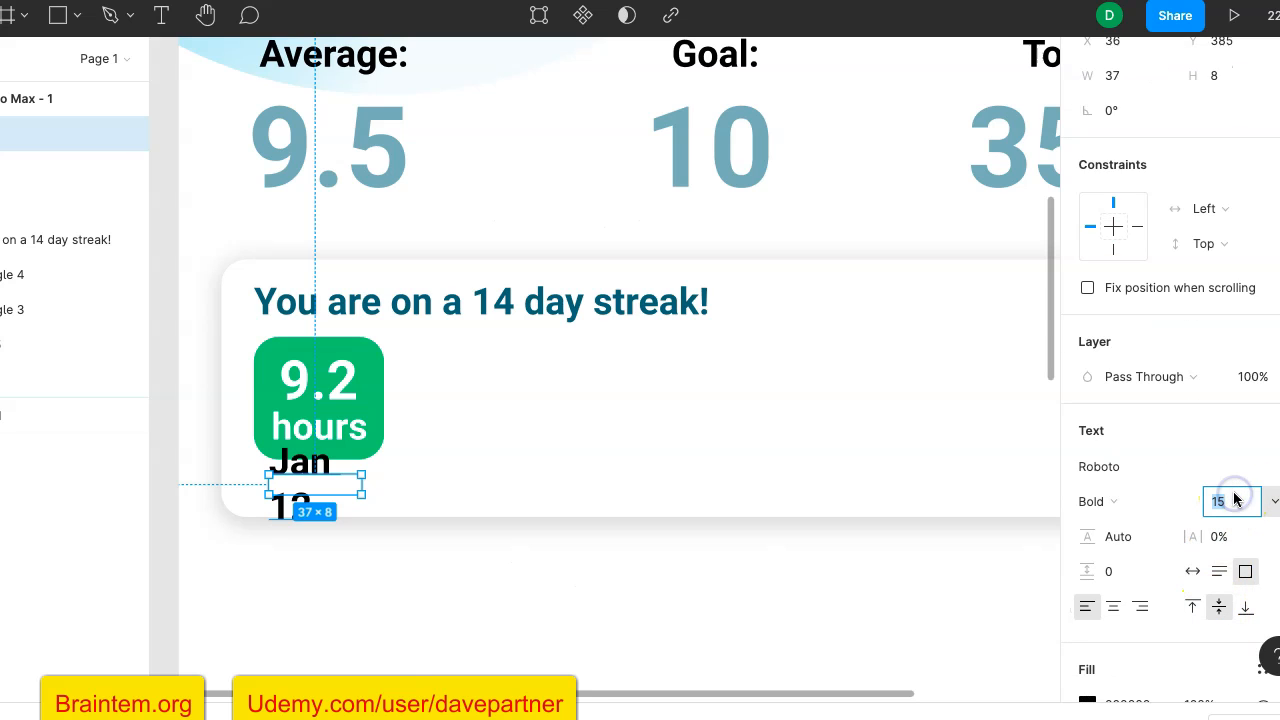
pyautogui.press('Return')
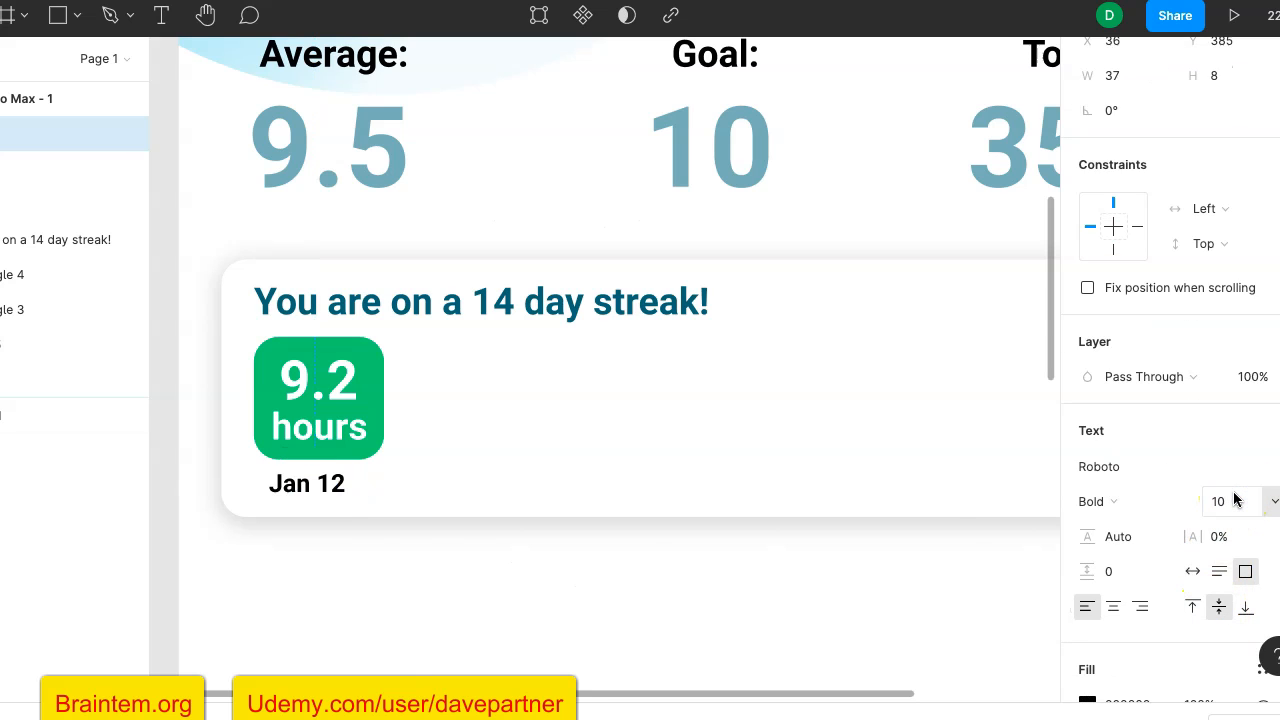
pyautogui.moveTo(340, 492); pyautogui.dragTo(346, 486)
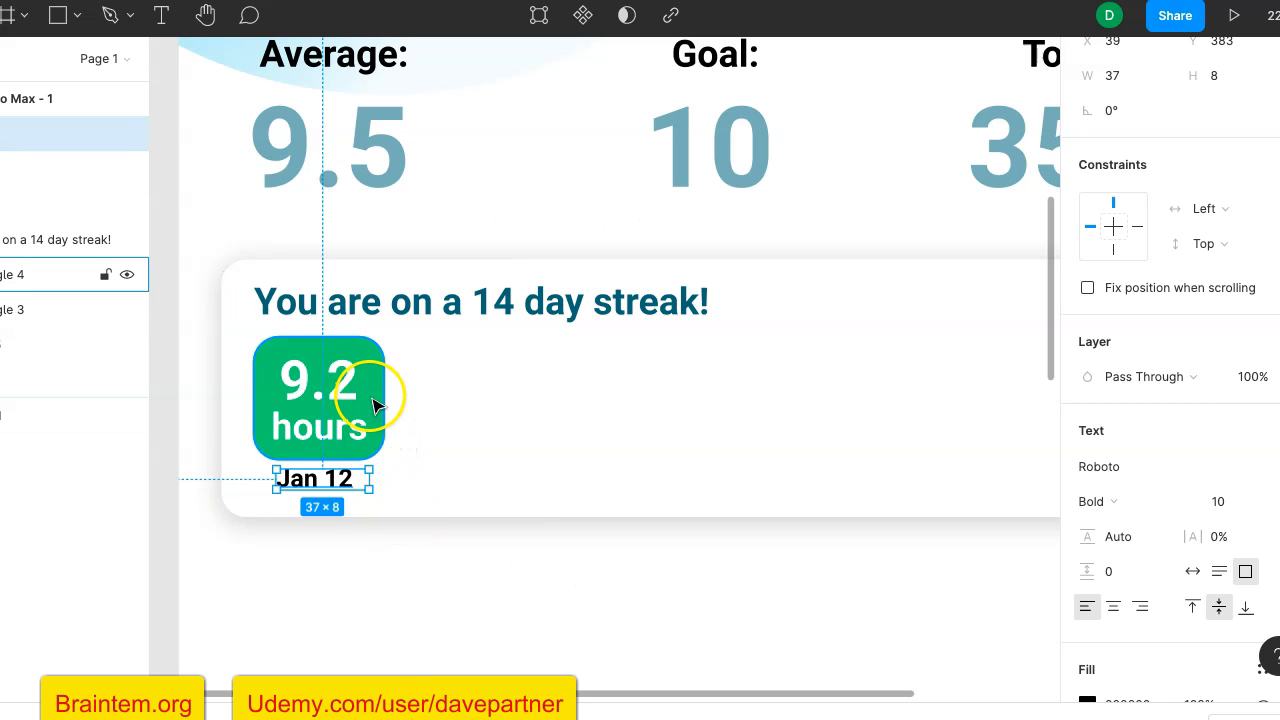
# - Change the "Jan 12" text fill to the tile's green document color, 13C972
pyautogui.scroll(-2, 1266, 686)
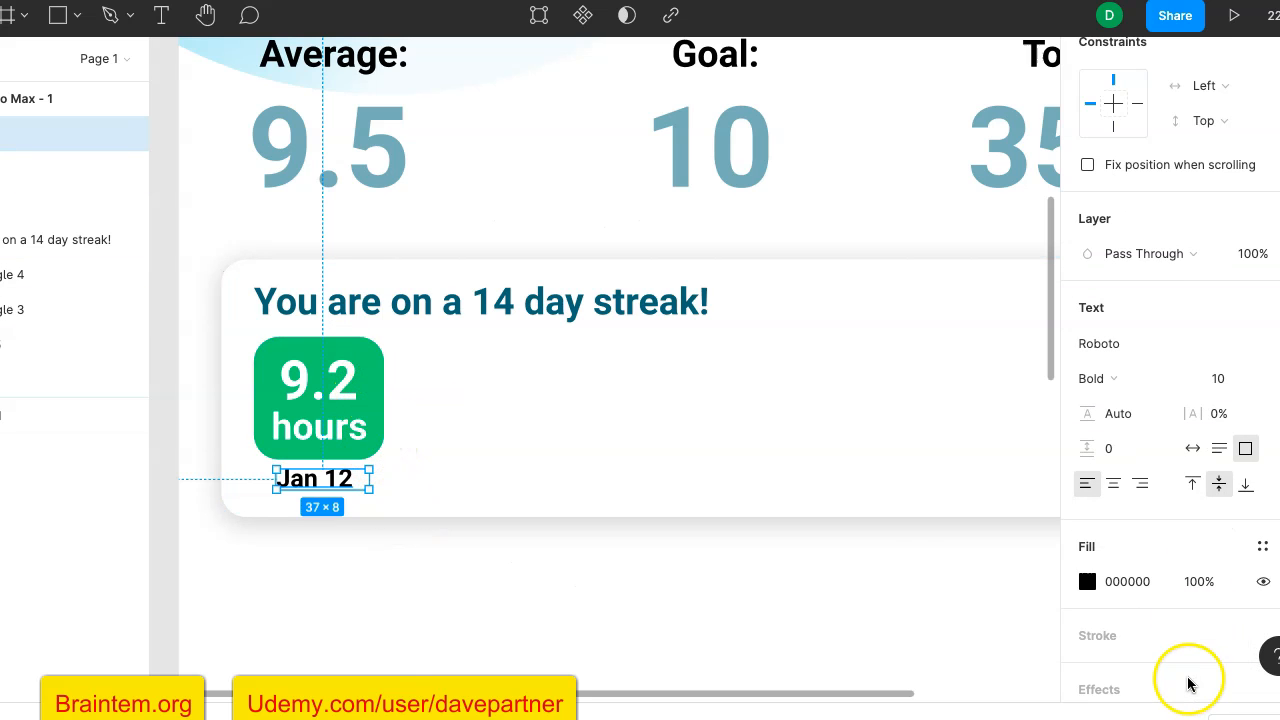
pyautogui.click(1087, 583)
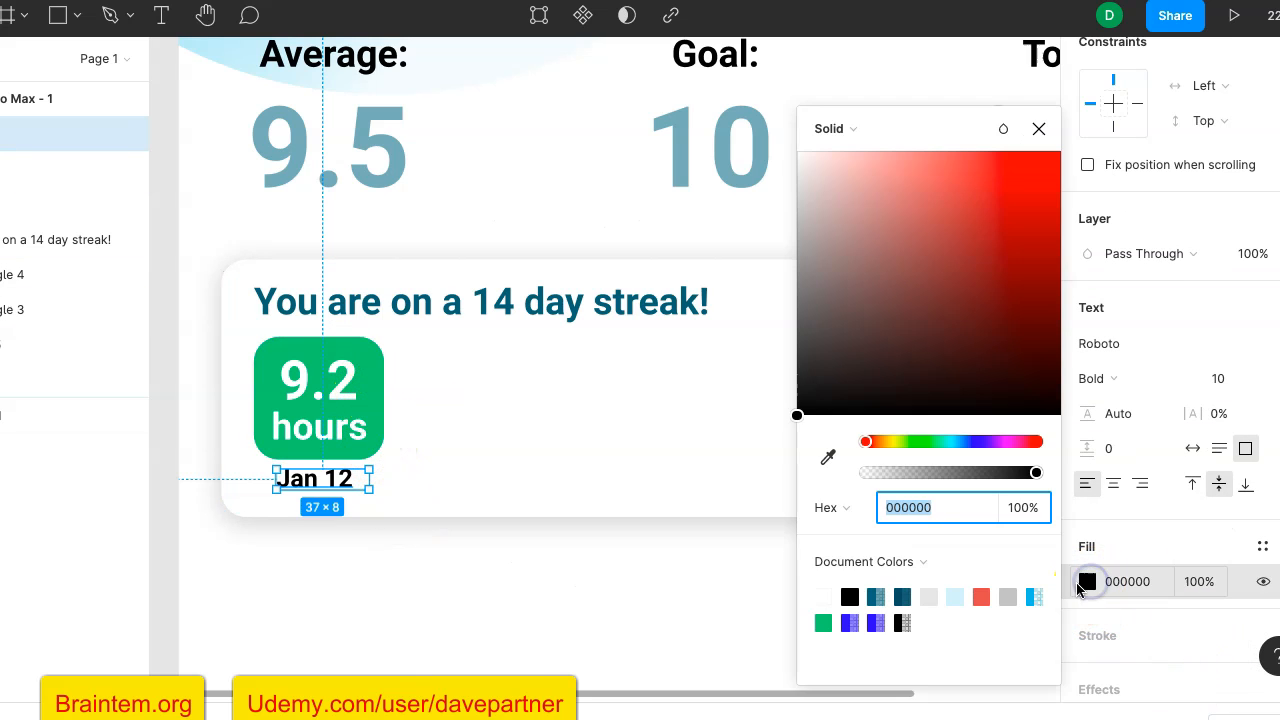
pyautogui.click(824, 622)
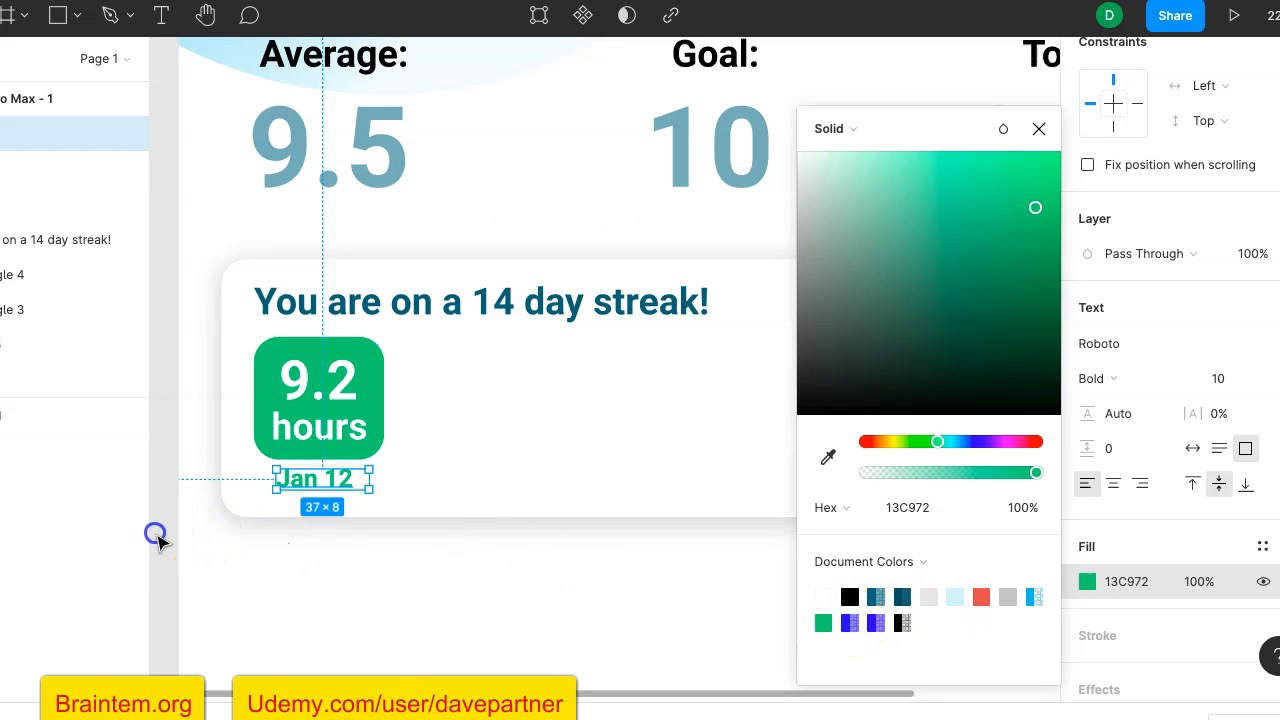
pyautogui.click(157, 540)
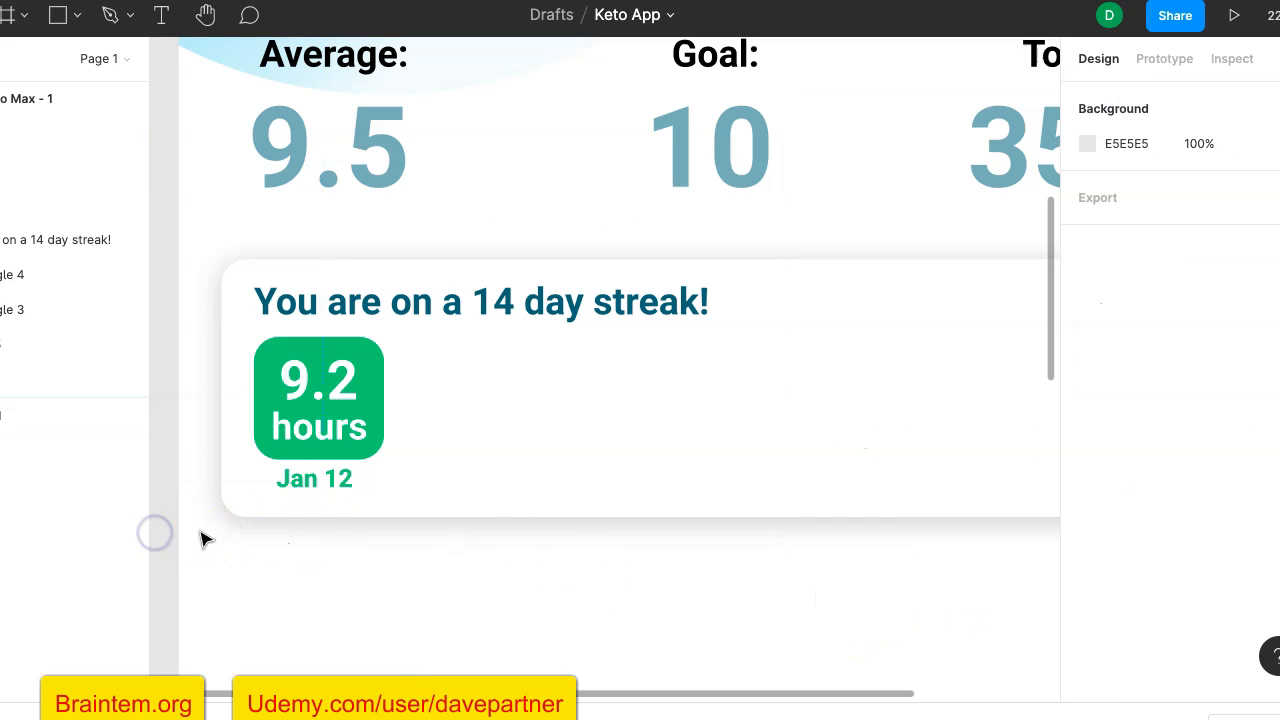
# - Nudge the "Jan 12" caption slightly up and to the right, to X 40, Y 382
pyautogui.click(330, 481)
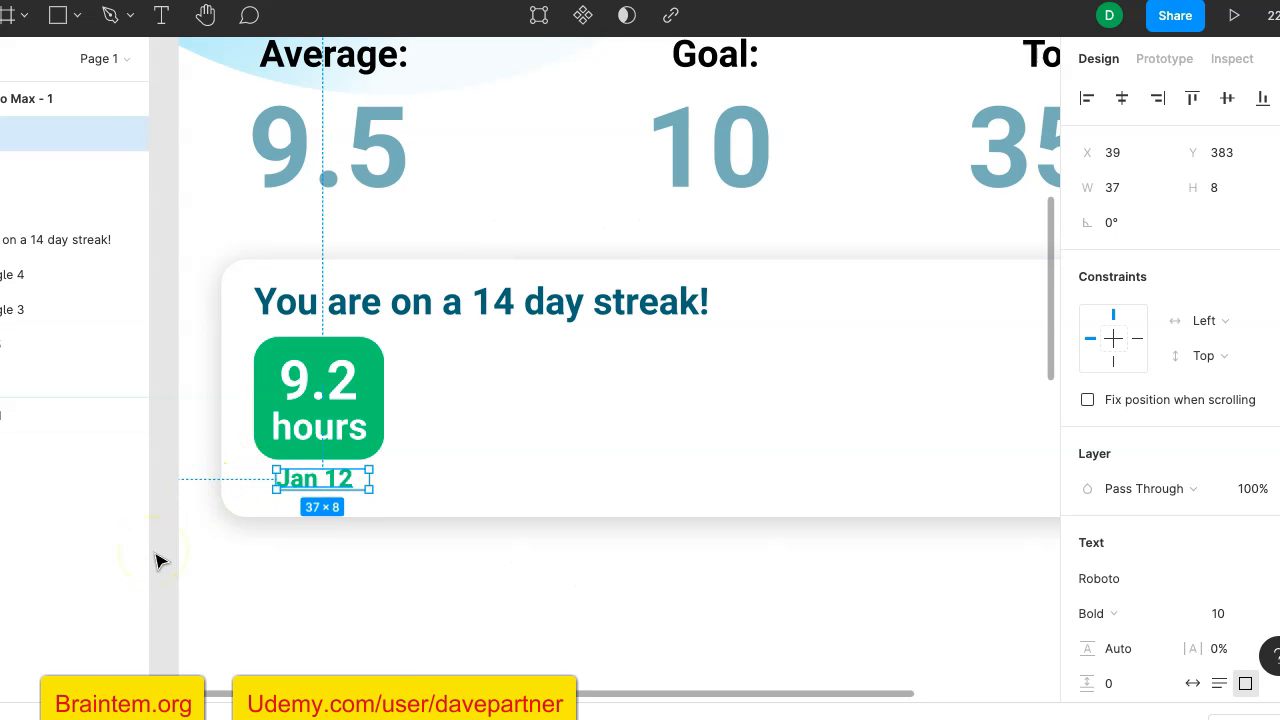
pyautogui.press('Up')
pyautogui.press('Up')
pyautogui.press('Right')
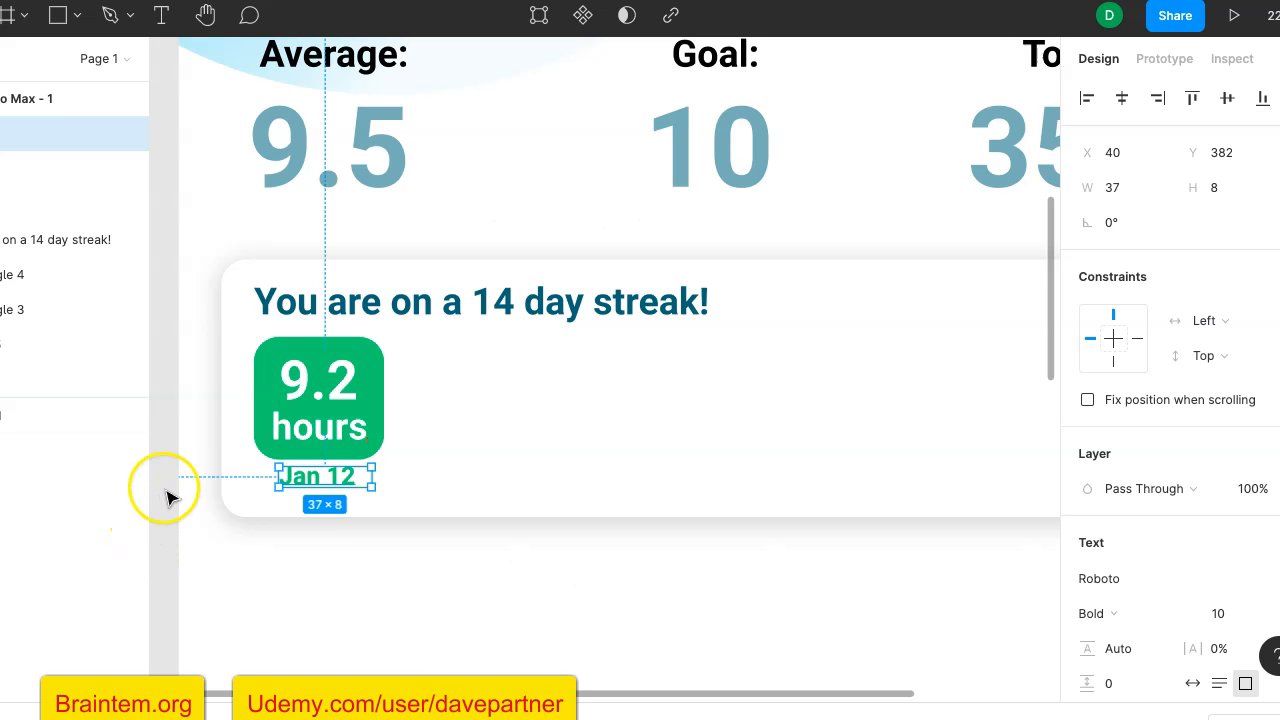
pyautogui.click(169, 476)
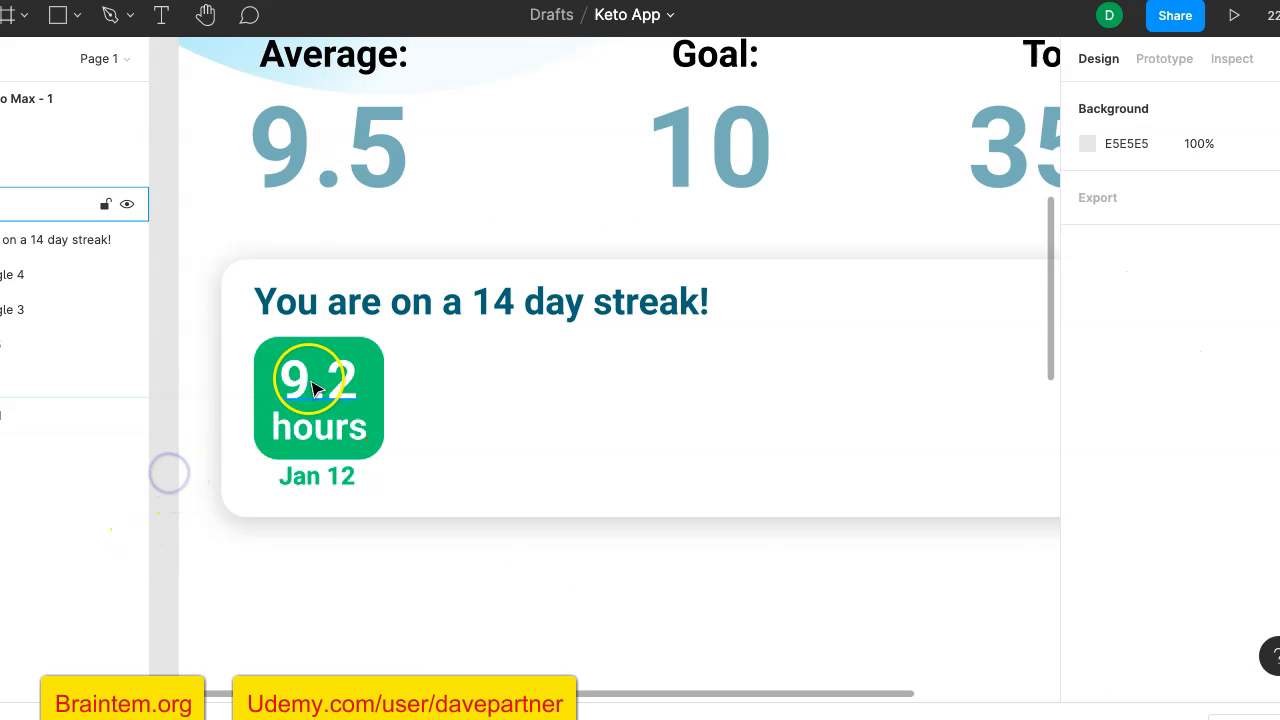
# - Set the text alignment of "9.2", "hours" and "Jan 12" together to centered
pyautogui.click(320, 384)
pyautogui.click(290, 440)
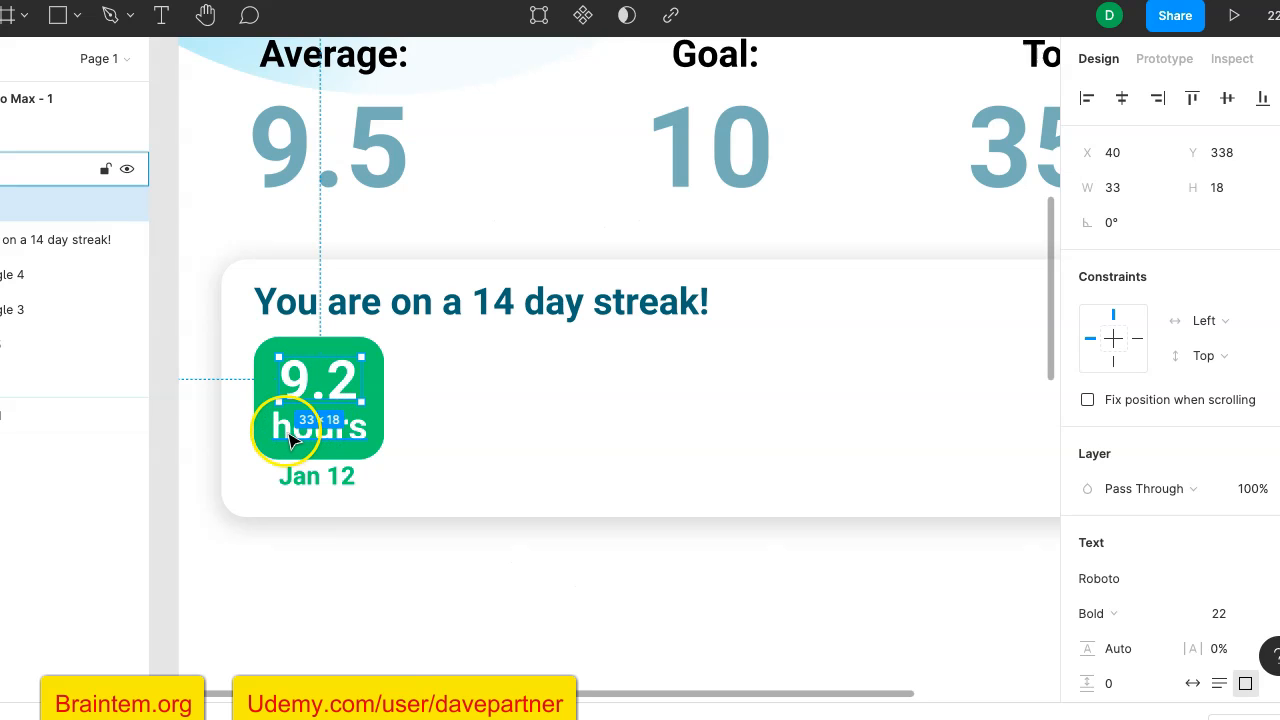
pyautogui.keyDown('shift'); pyautogui.click(305, 485); pyautogui.keyUp('shift')
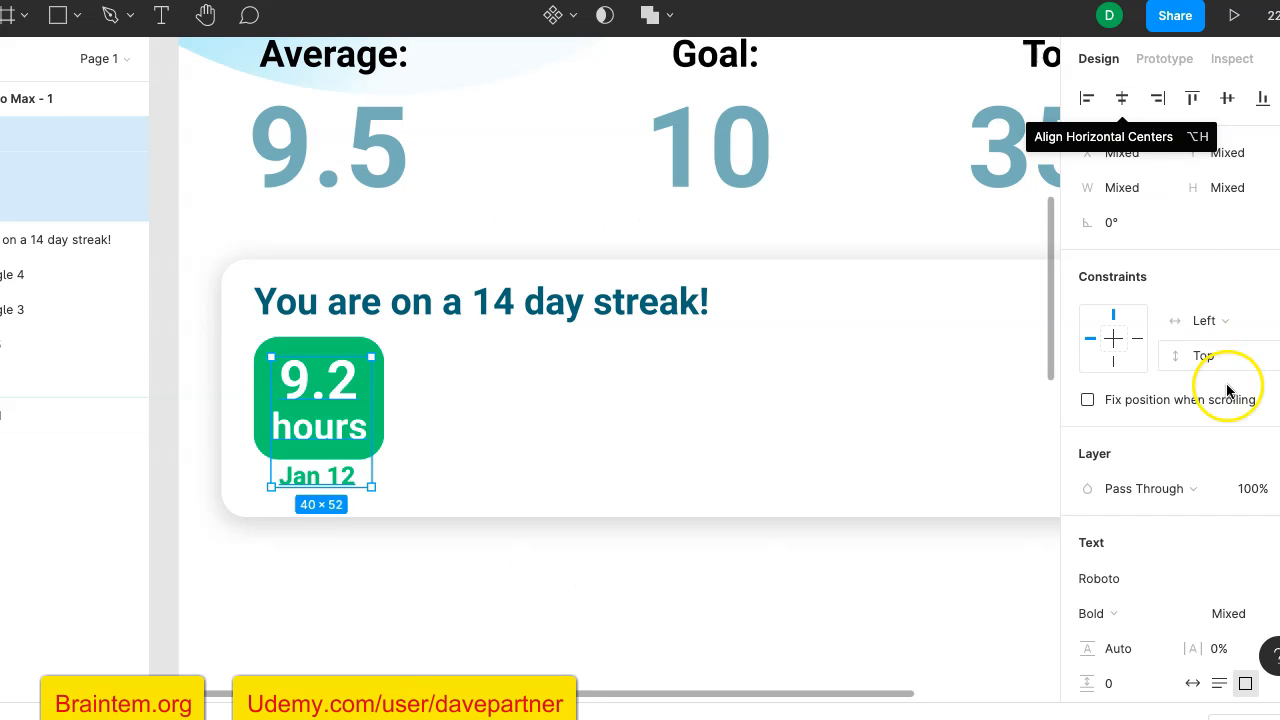
pyautogui.scroll(-3, 1229, 391)
pyautogui.scroll(2, 1229, 395)
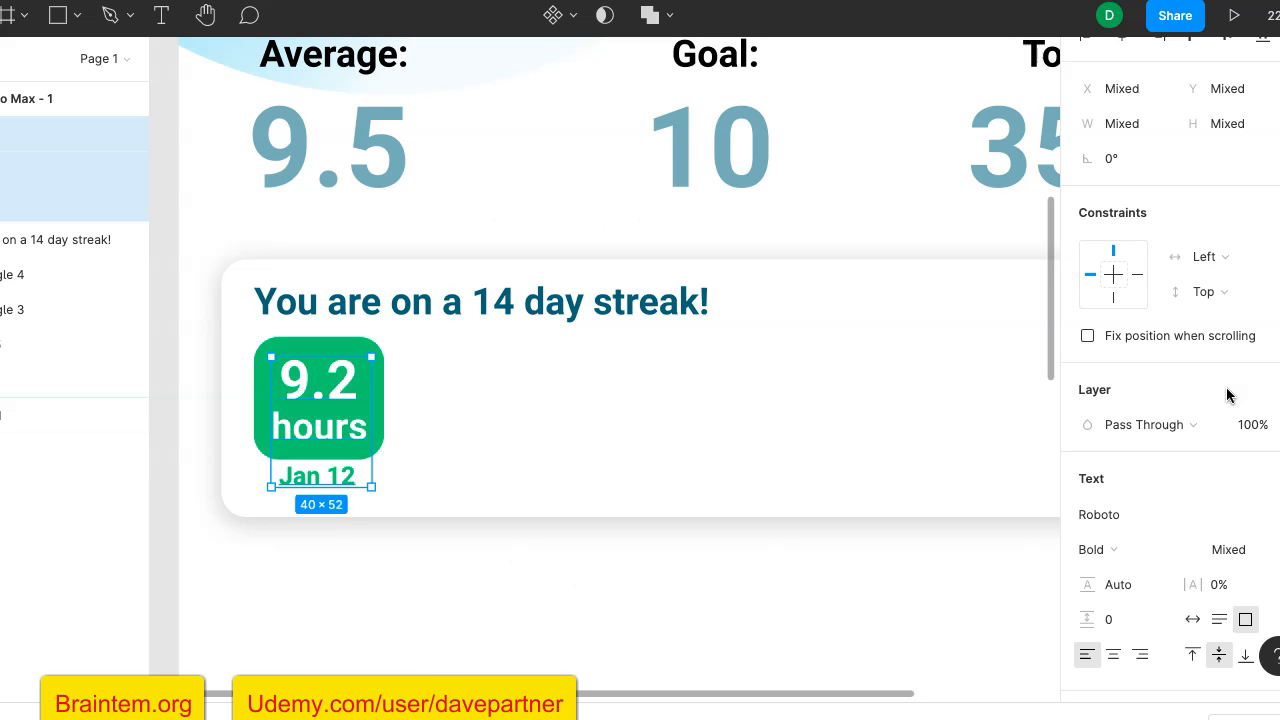
pyautogui.click(1113, 654)
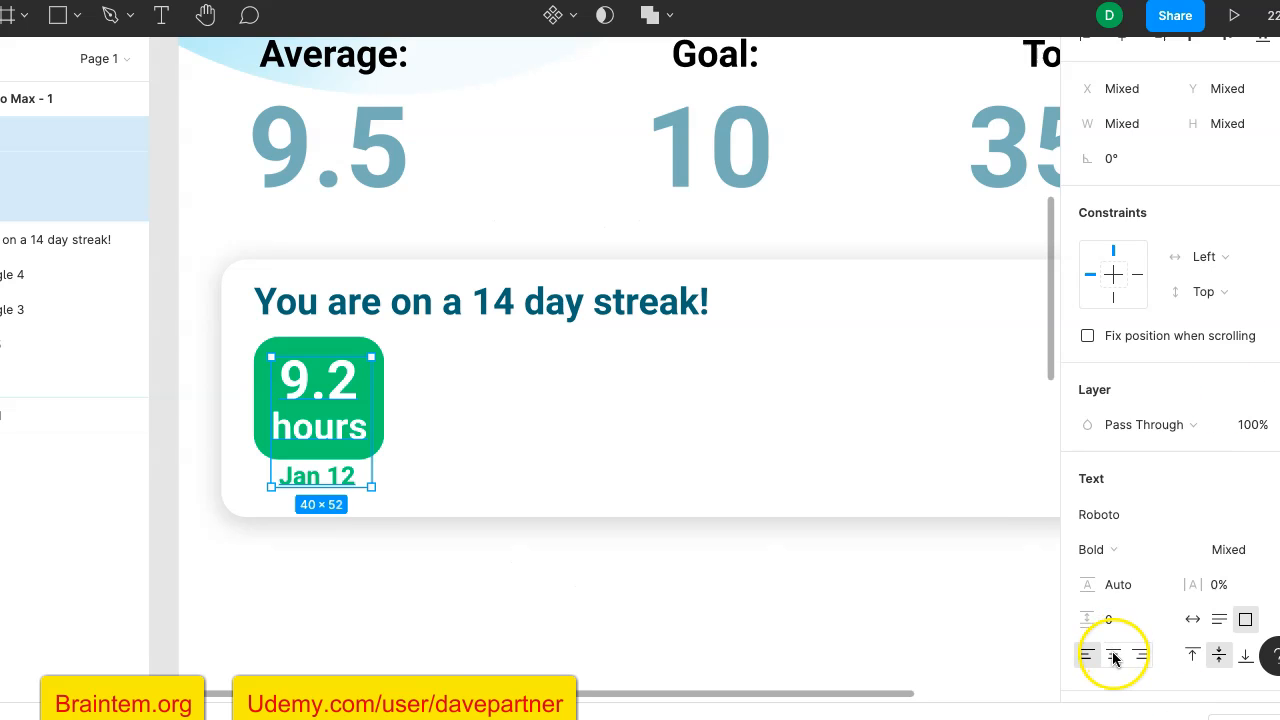
pyautogui.click(1113, 654)
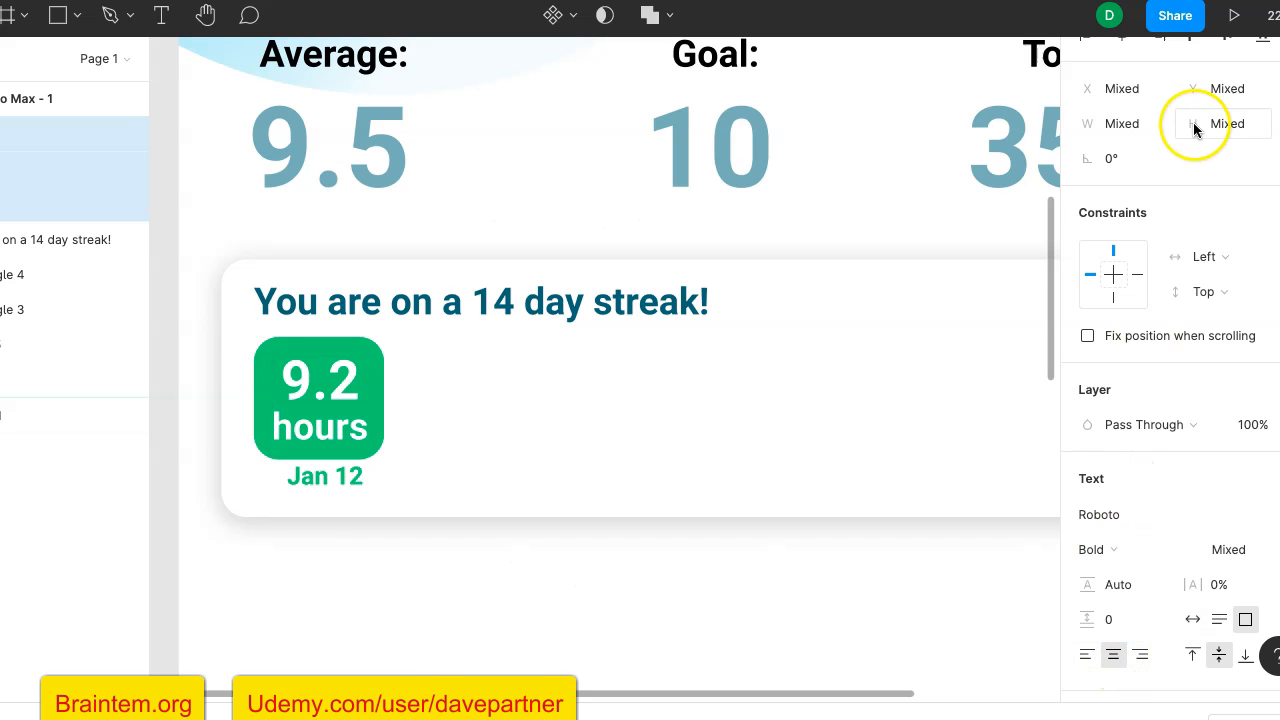
# - Align the horizontal centers of the "9.2", "hours" and "Jan 12" text boxes
pyautogui.scroll(2, 1183, 173)
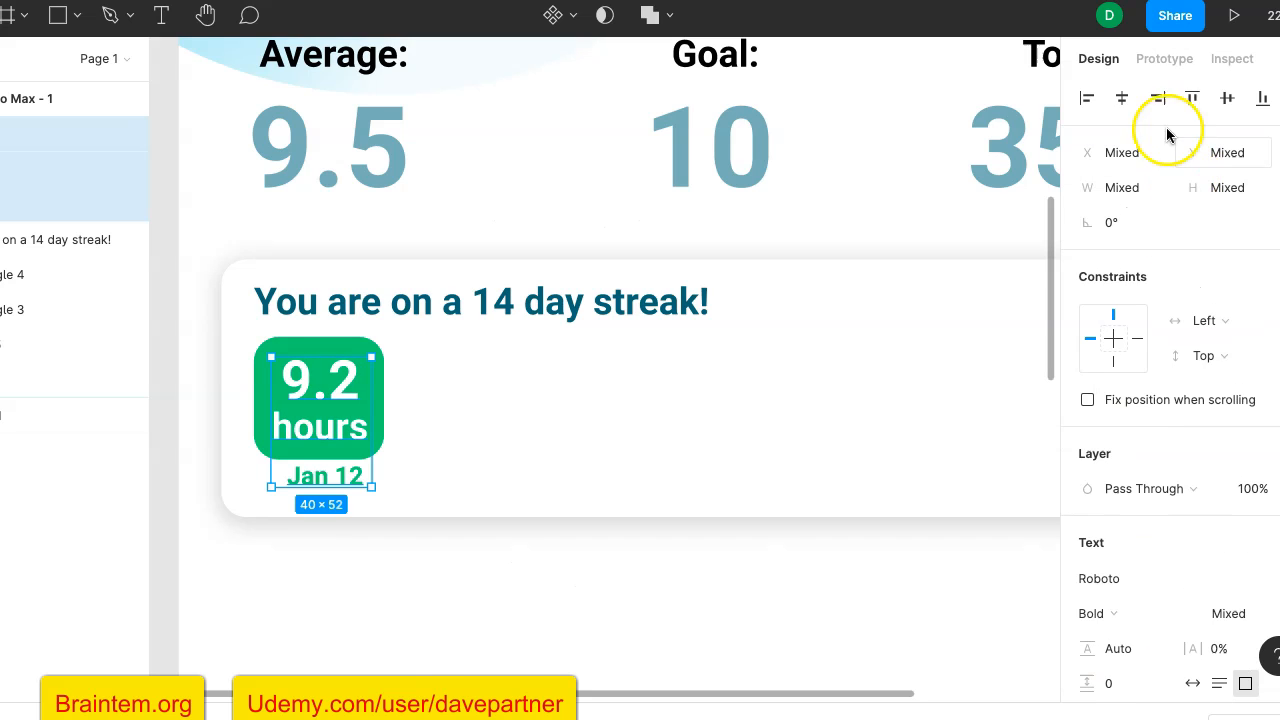
pyautogui.click(1125, 97)
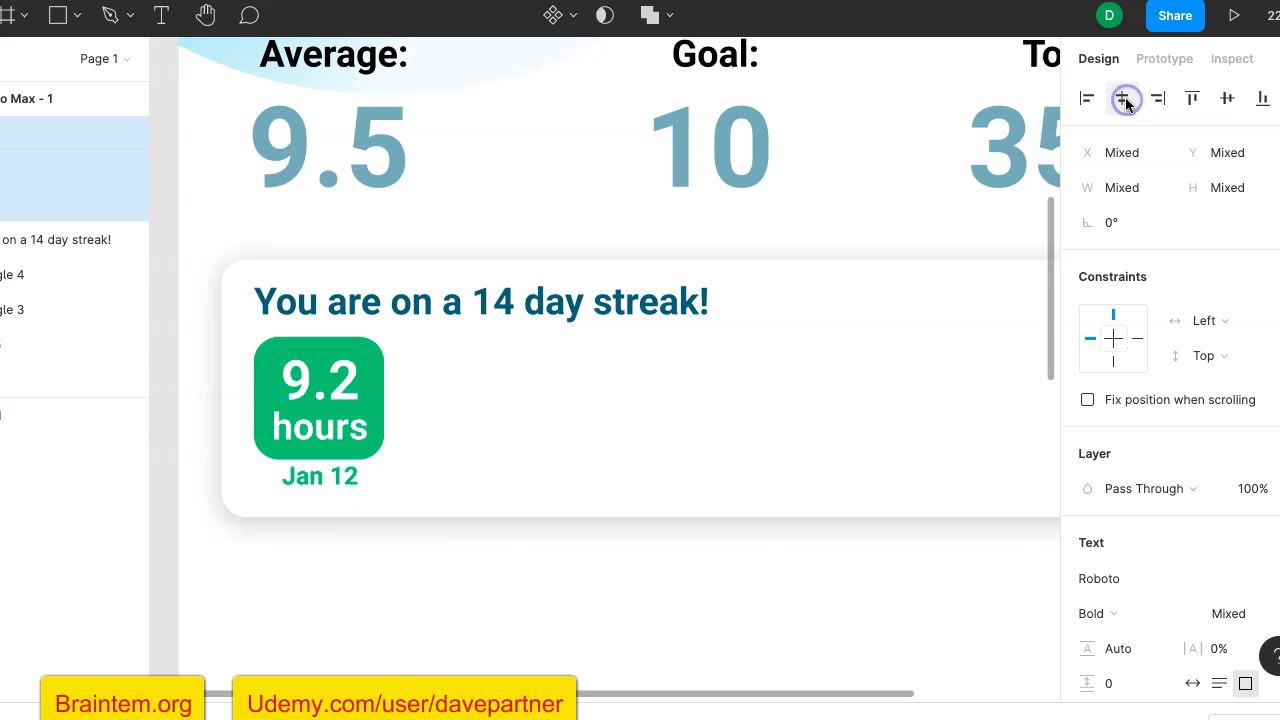
pyautogui.click(172, 521)
# - Group the green tile with its "9.2", "hours" and "Jan 12" texts
pyautogui.scroll(-3, 480, 425)
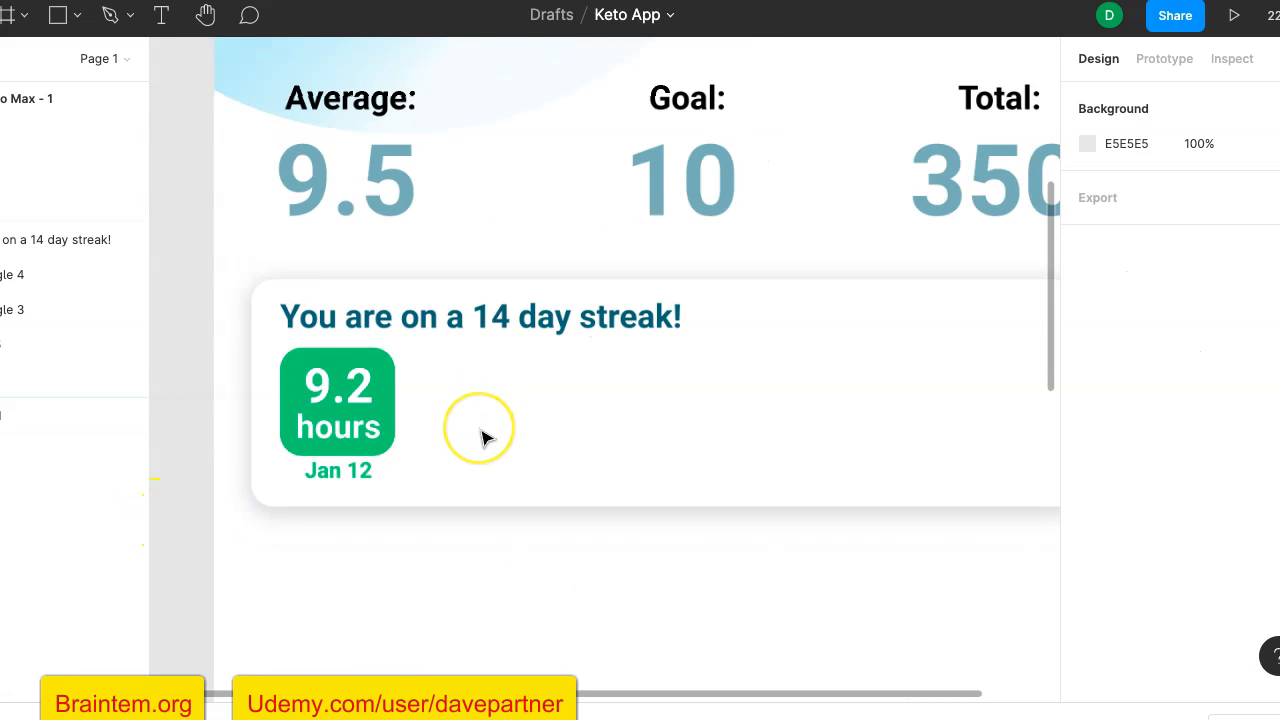
pyautogui.scroll(-2, 482, 442)
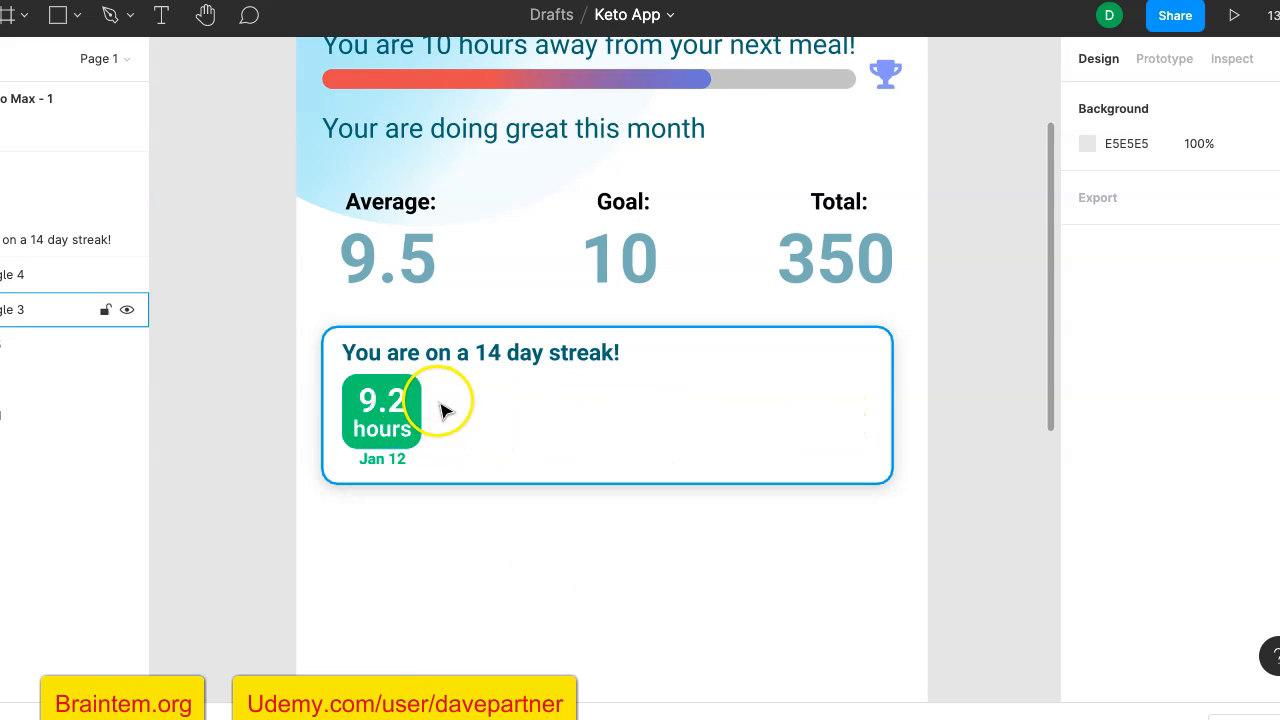
pyautogui.click(400, 460)
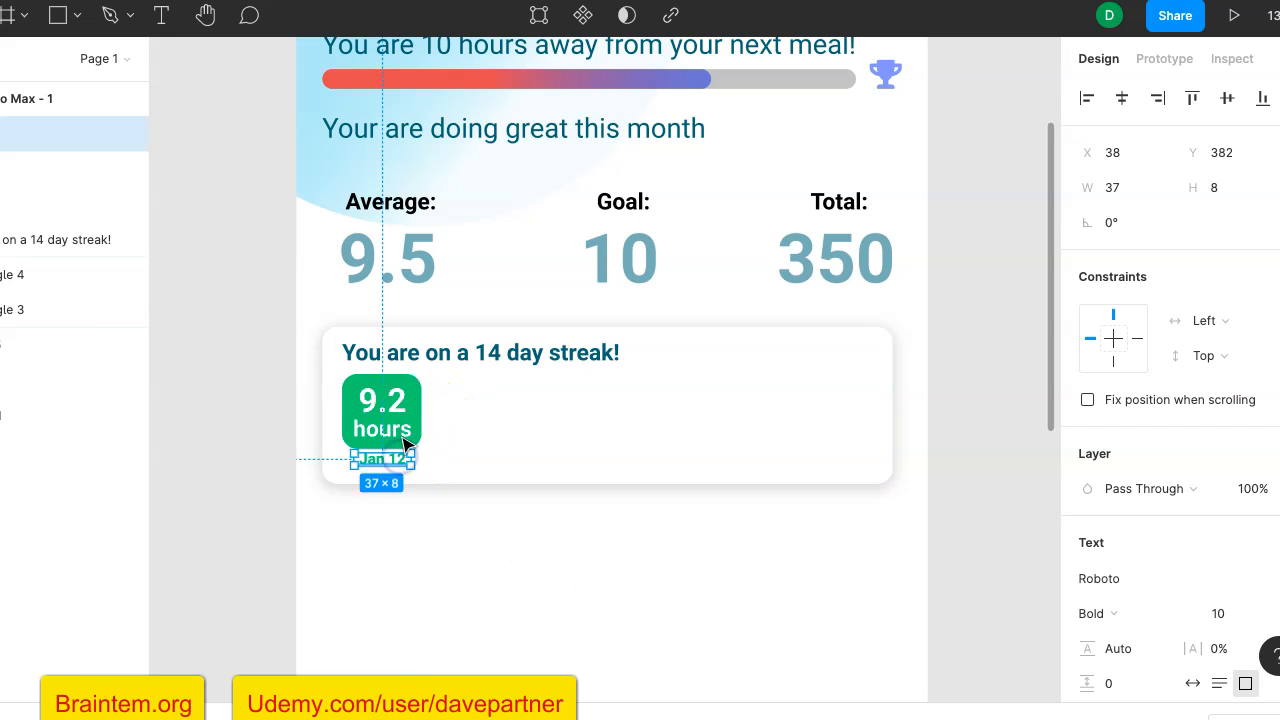
pyautogui.keyDown('shift'); pyautogui.click(391, 430); pyautogui.keyUp('shift')
pyautogui.keyDown('shift'); pyautogui.click(390, 410); pyautogui.keyUp('shift')
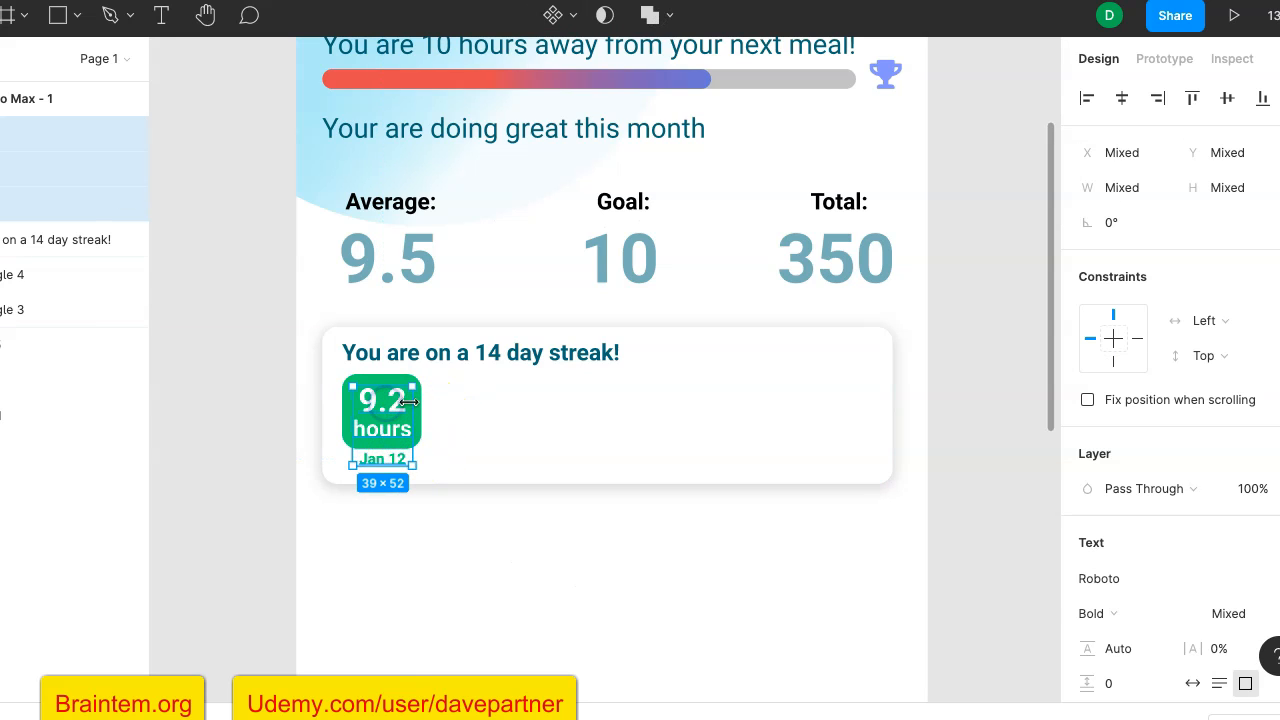
pyautogui.keyDown('shift'); pyautogui.click(427, 429); pyautogui.keyUp('shift')
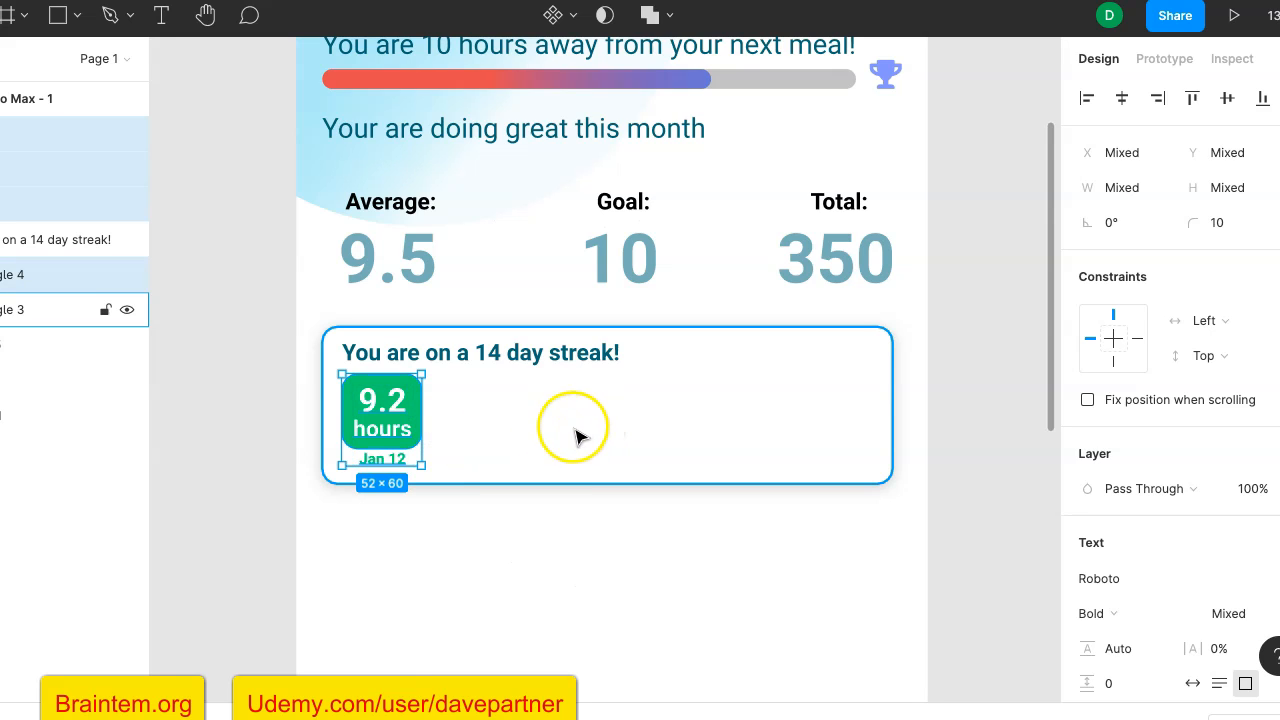
pyautogui.rightClick(413, 410)
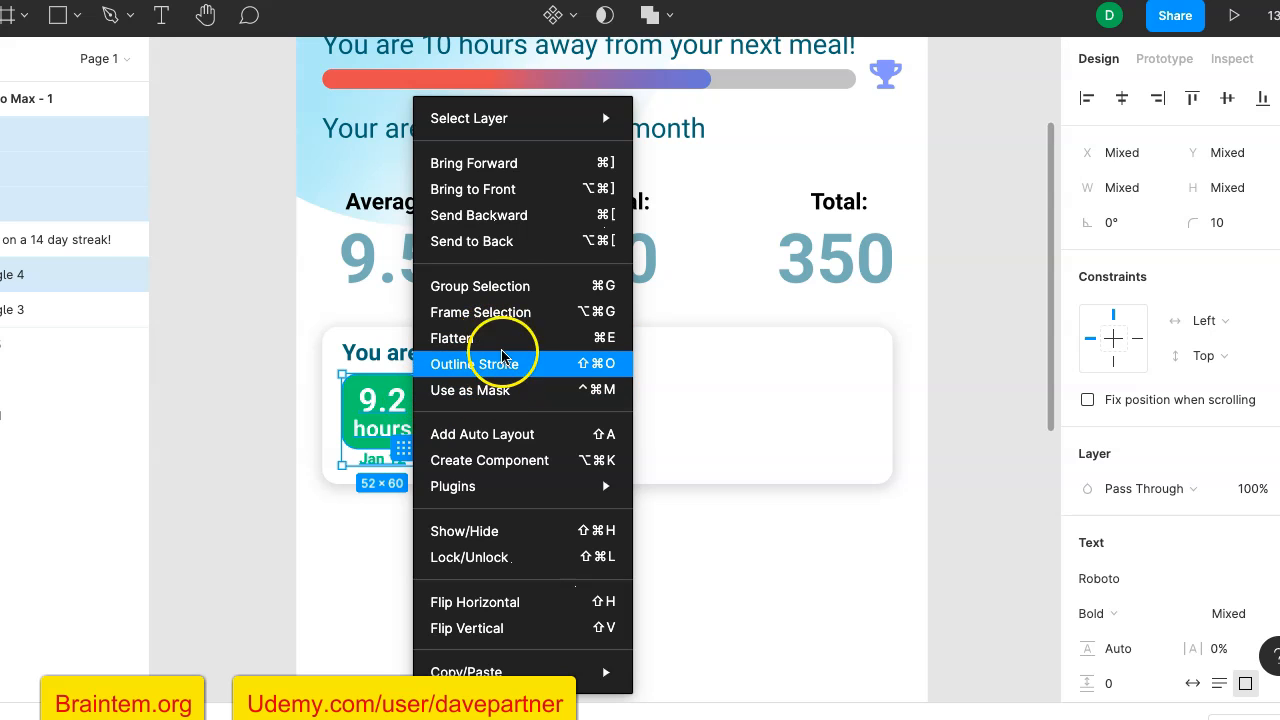
pyautogui.click(520, 290)
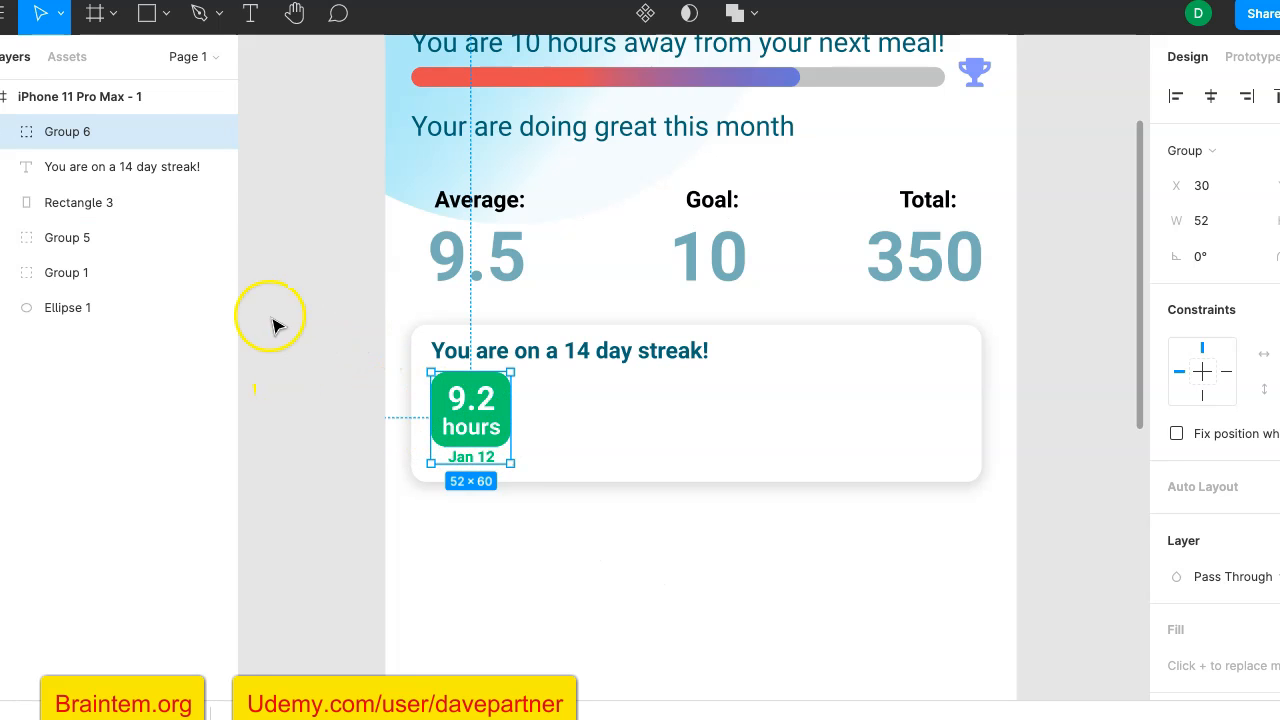
# - Rename the new tile group as "Green streak time"
pyautogui.click(83, 138)
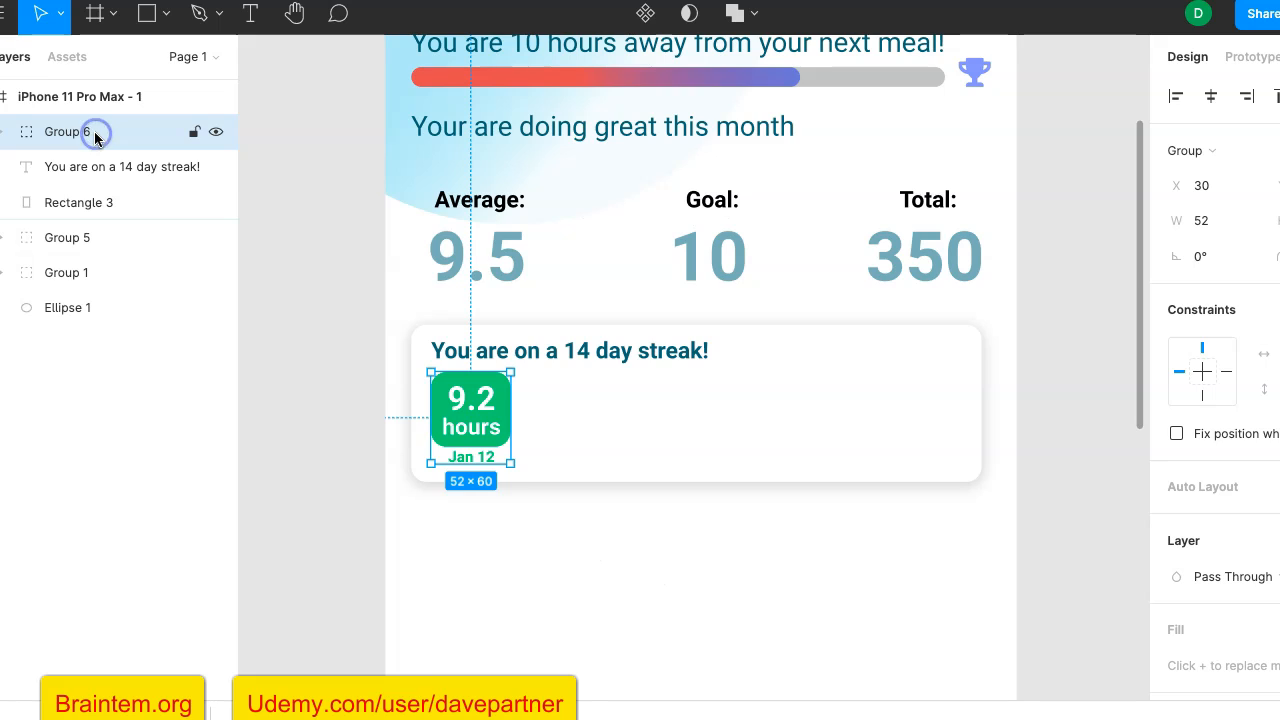
pyautogui.doubleClick(83, 138)
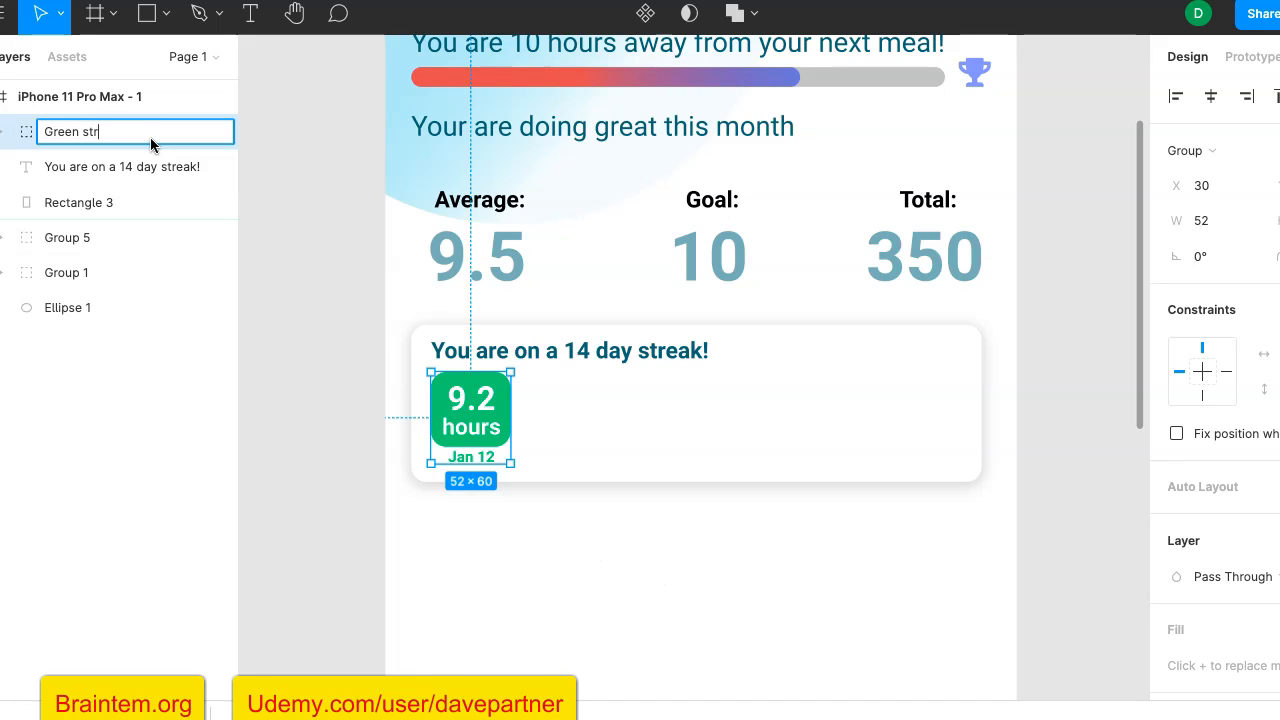
pyautogui.press('Return')
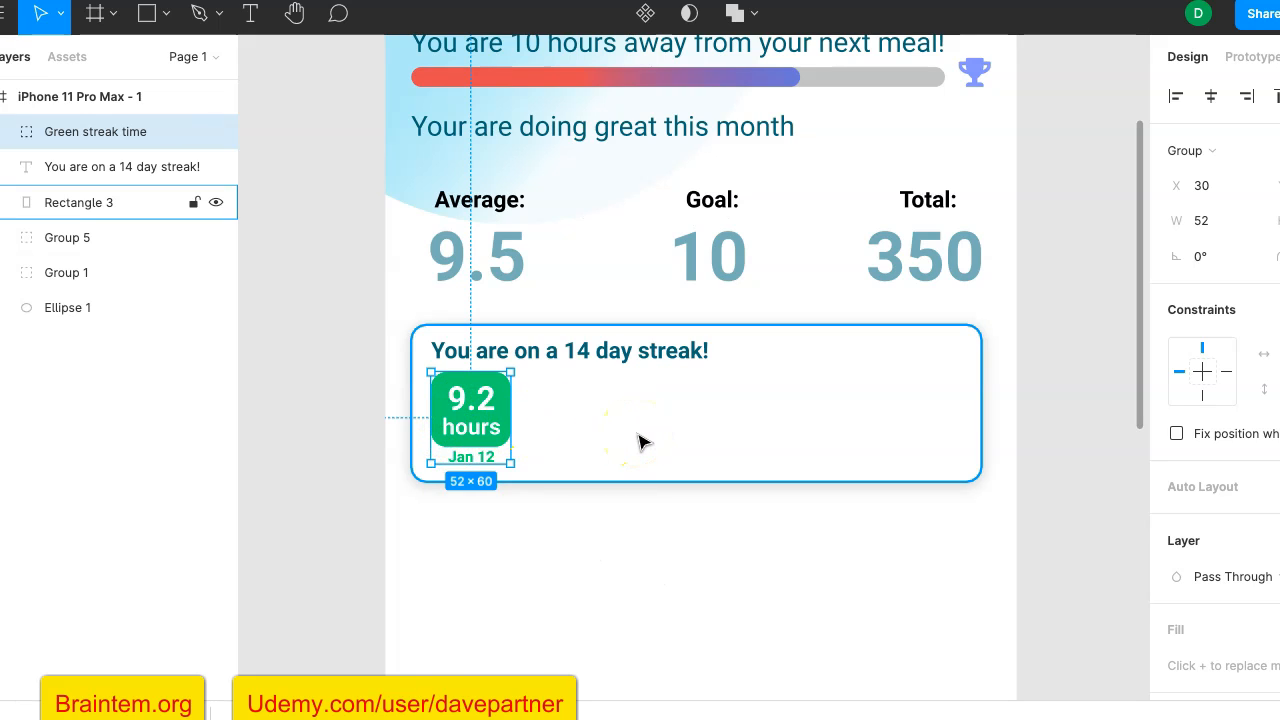
# - Duplicate the "Green streak time" group and place the copy beside the original tile at X 92
pyautogui.hotkey('ctrl', 'd')
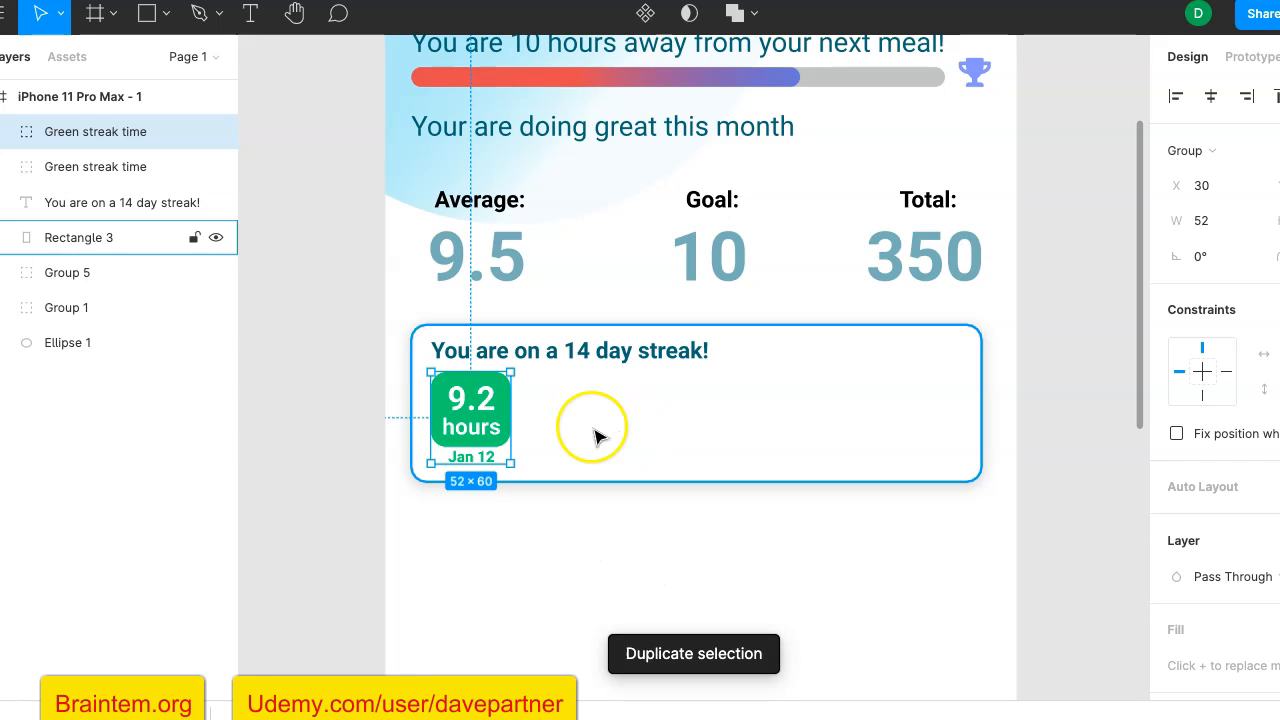
pyautogui.doubleClick(486, 412)
pyautogui.moveTo(486, 412); pyautogui.dragTo(527, 412)
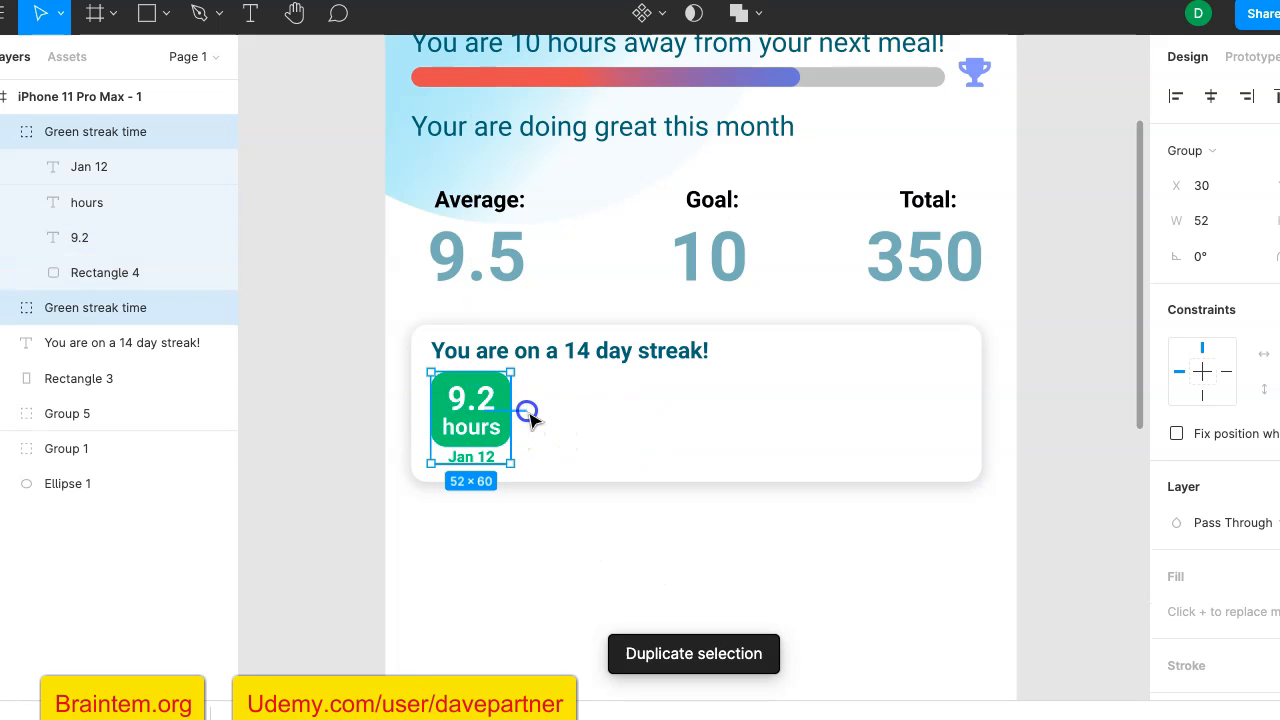
pyautogui.moveTo(449, 414)
pyautogui.mouseDown()
pyautogui.moveTo(505, 418)
pyautogui.moveTo(480, 411)
pyautogui.mouseUp()
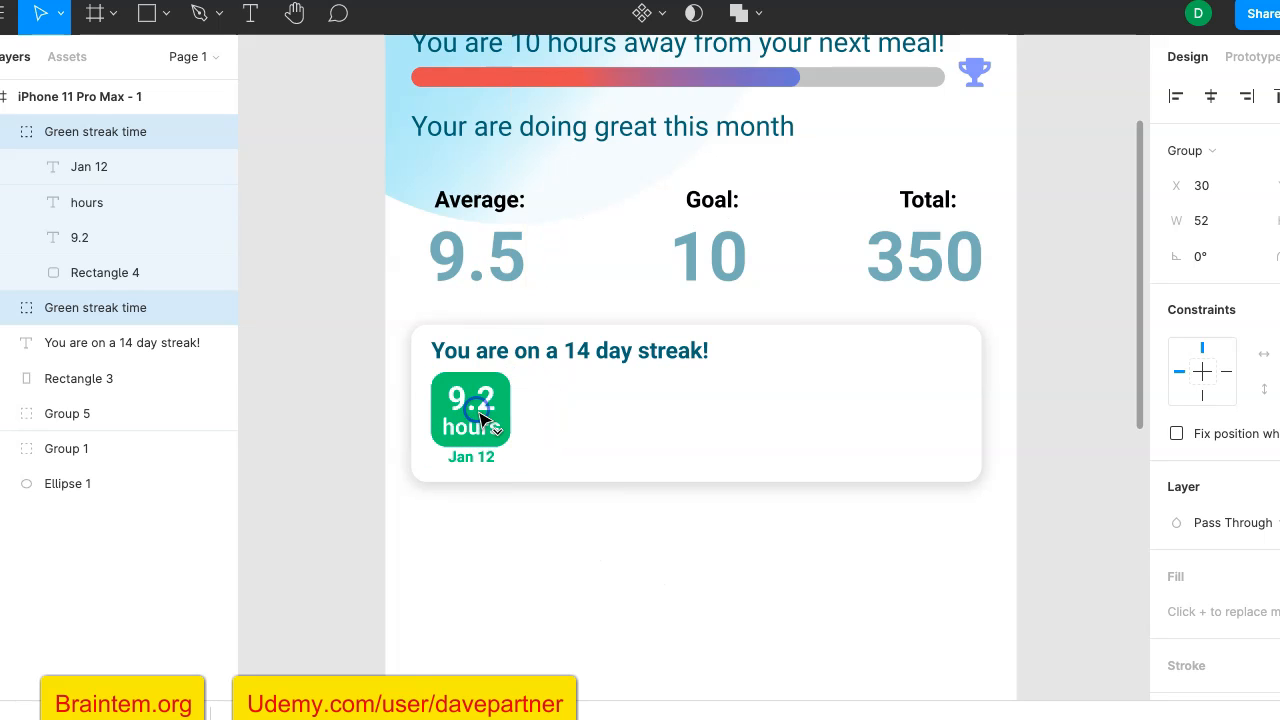
pyautogui.click(487, 417)
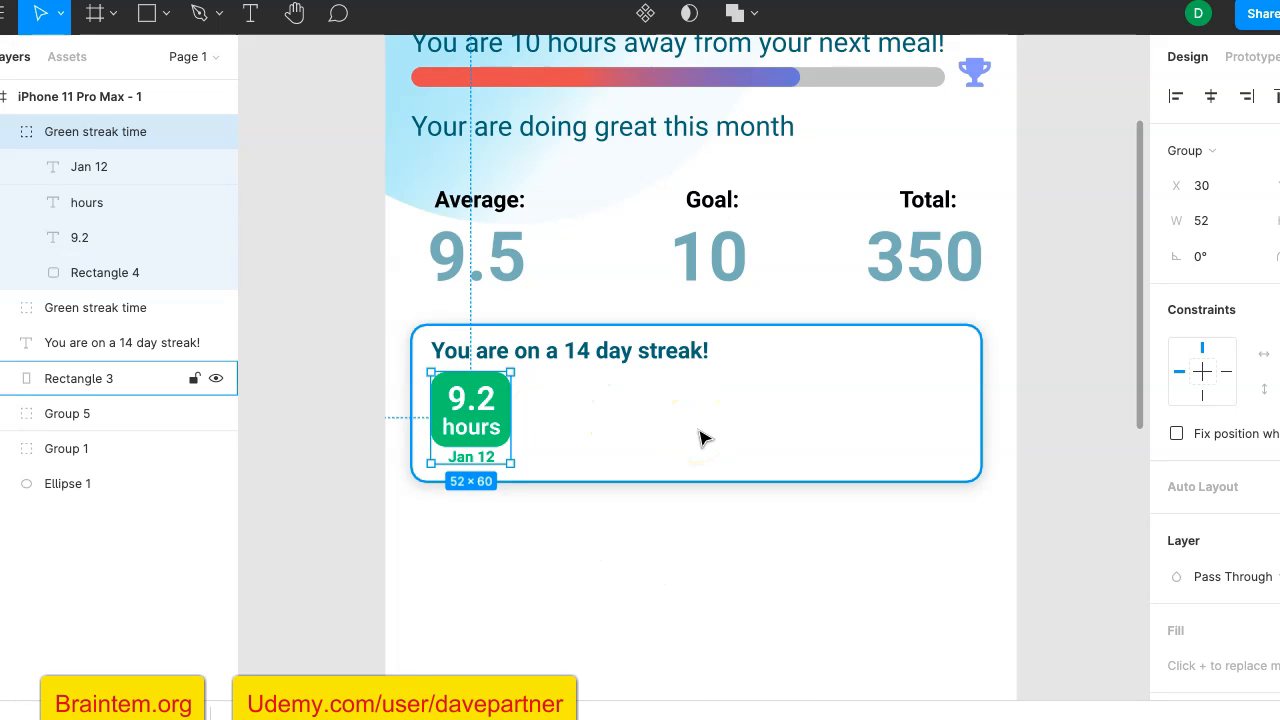
pyautogui.hotkey('ctrl', 'd')
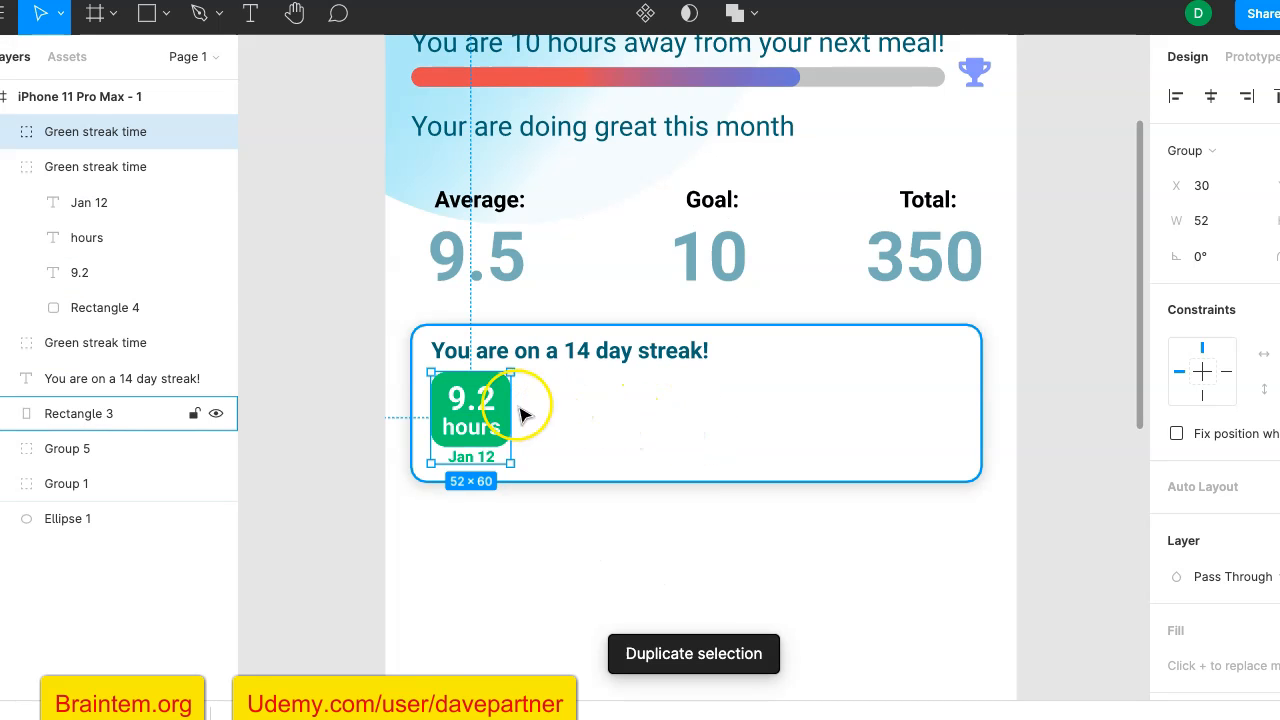
pyautogui.moveTo(472, 398); pyautogui.dragTo(570, 414)
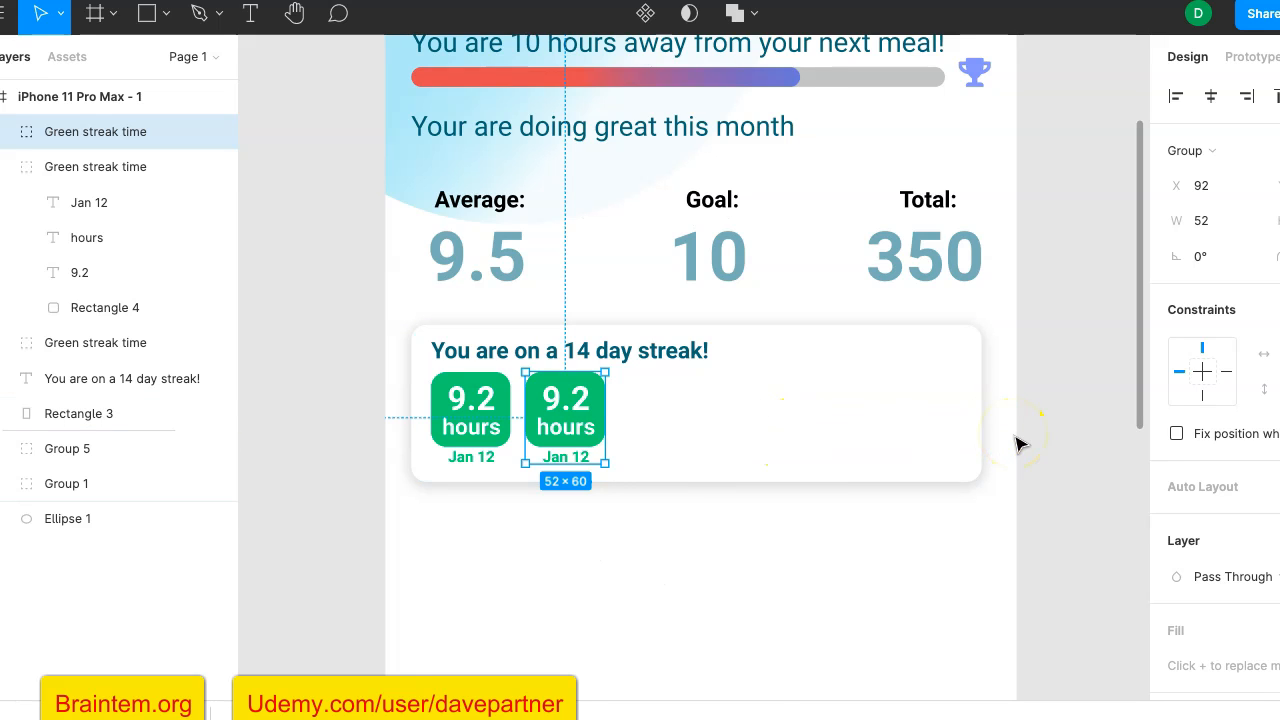
# - Repeat the tile duplication with the same spacing to form a row of five green tiles inside the streak card
pyautogui.hotkey('ctrl', 'd')
pyautogui.hotkey('ctrl', 'd')
pyautogui.hotkey('ctrl', 'd')
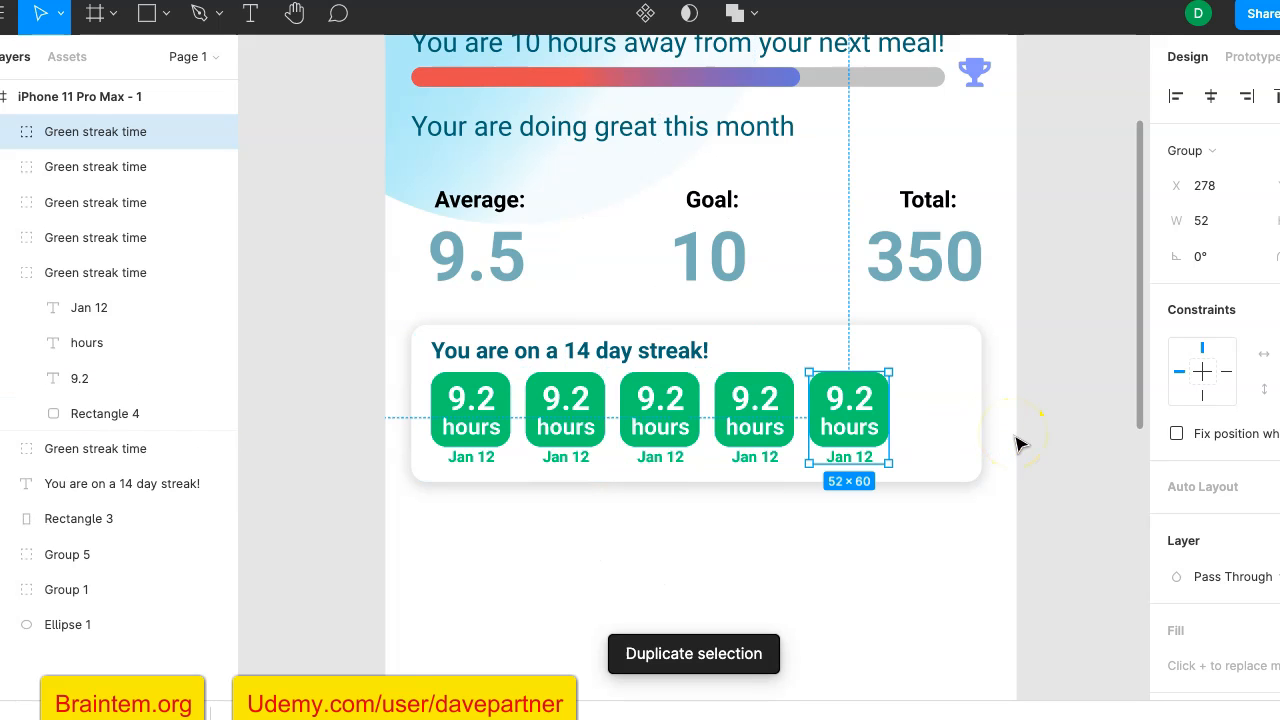
pyautogui.hotkey('ctrl', 'd')
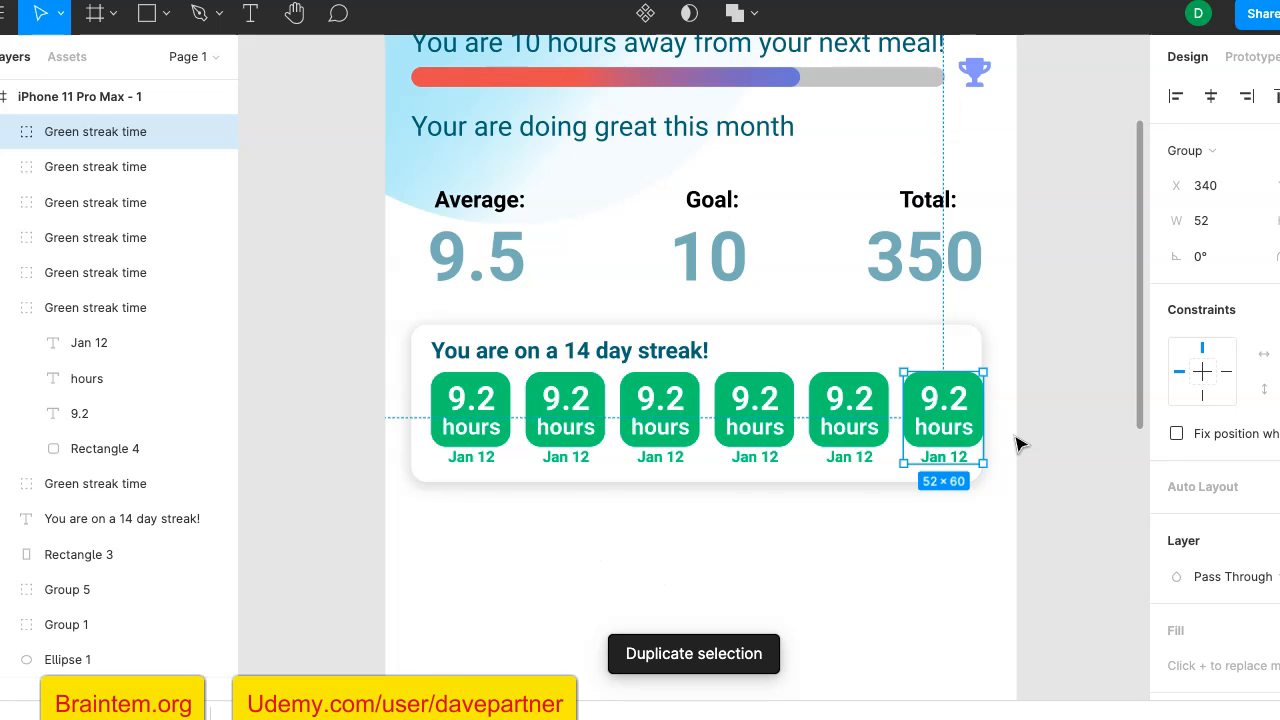
pyautogui.hotkey('ctrl', 'z')
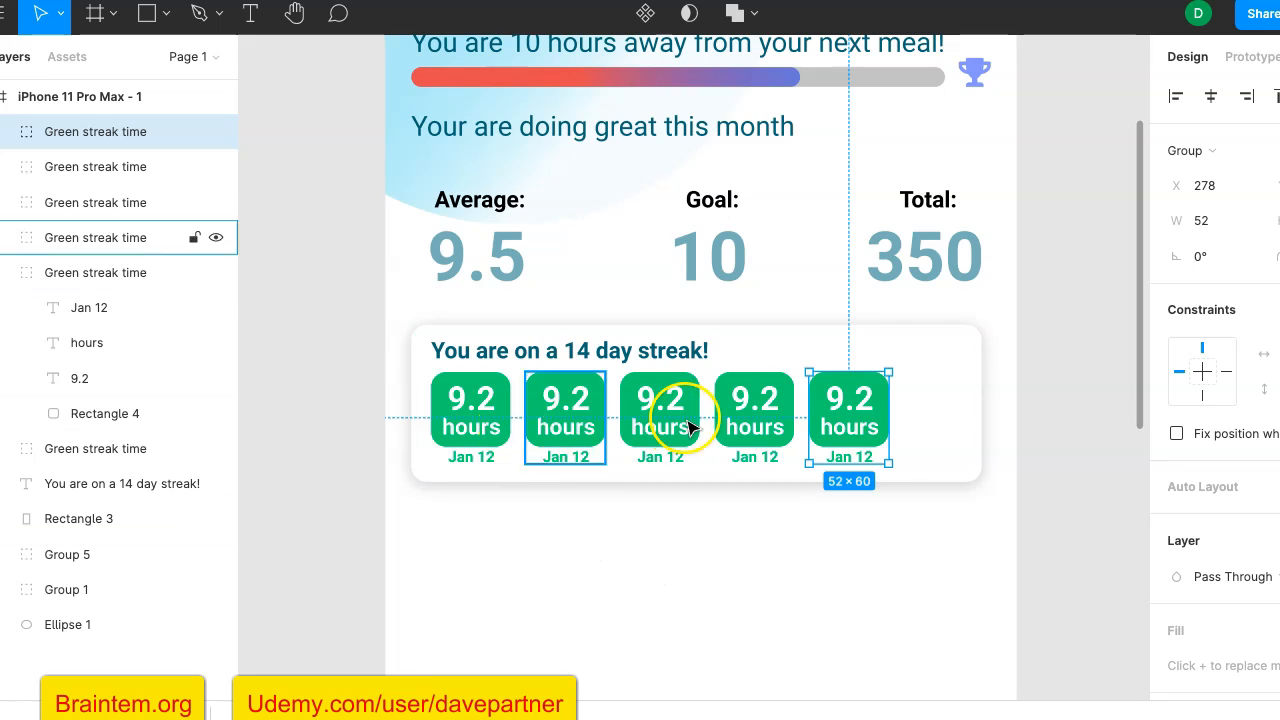
pyautogui.click(263, 449)
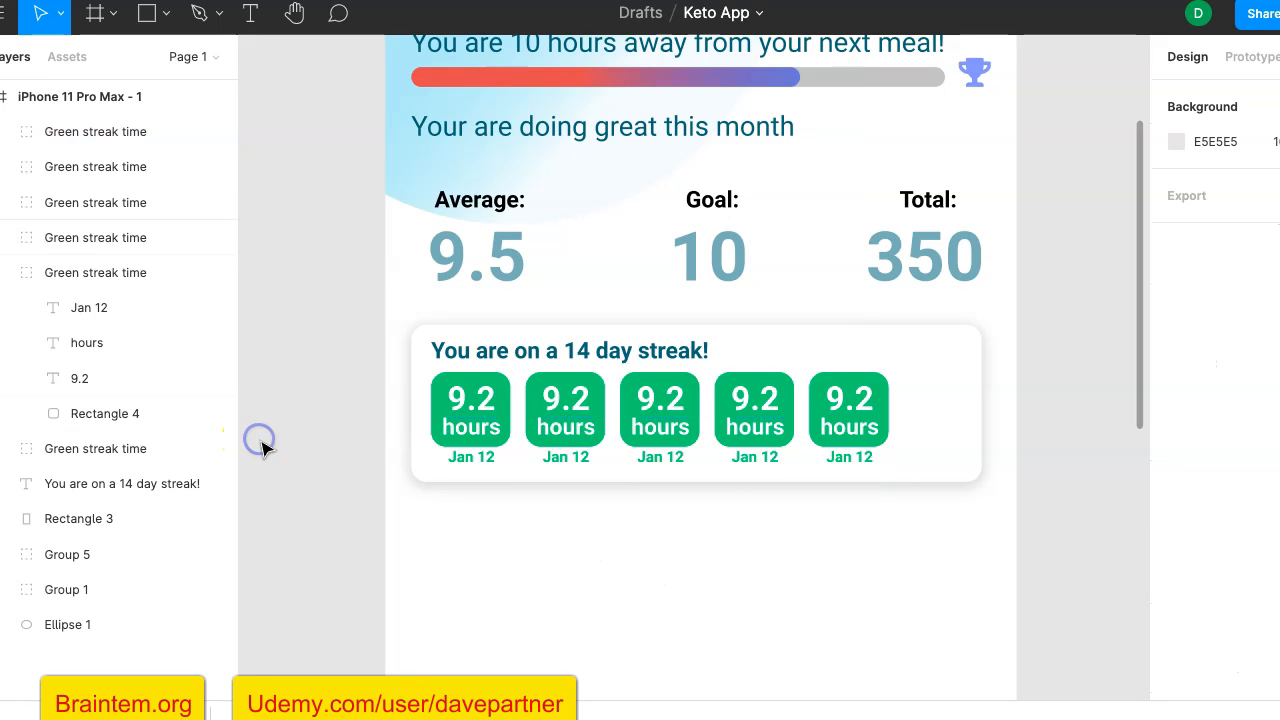
pyautogui.scroll(3, 288, 420)
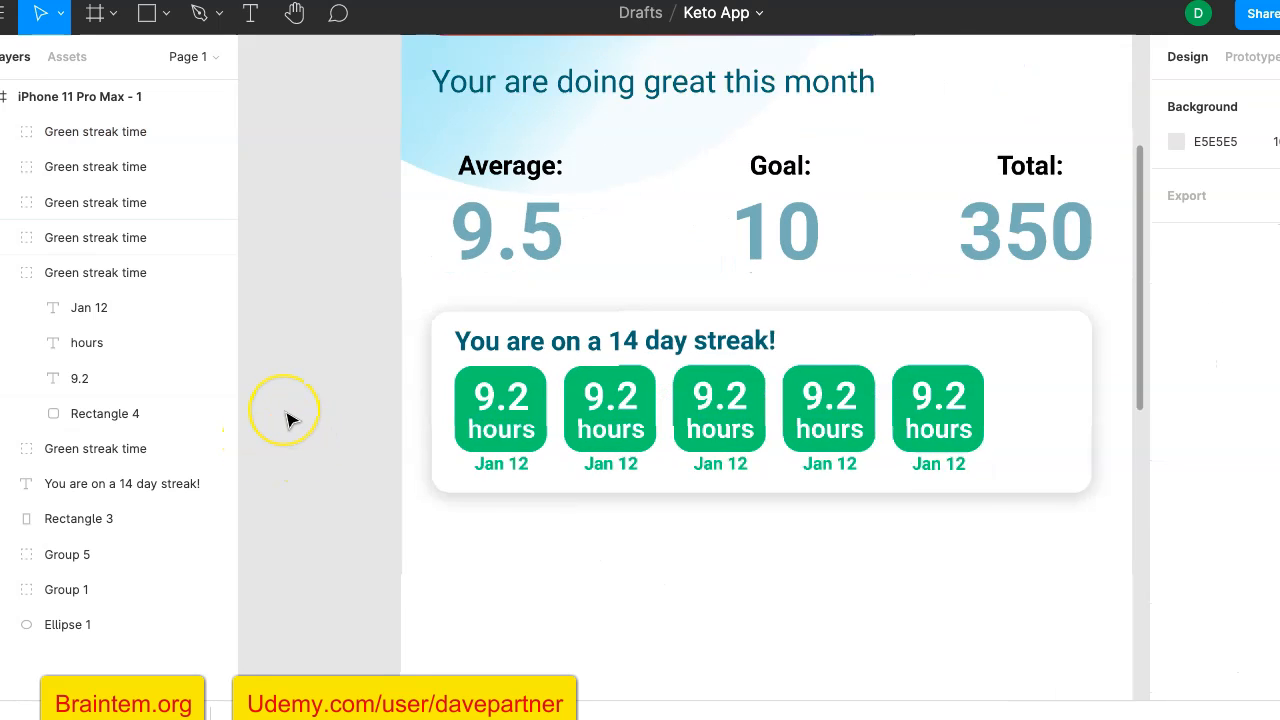
pyautogui.hscroll(2, 288, 420)
pyautogui.hscroll(1, 288, 420)
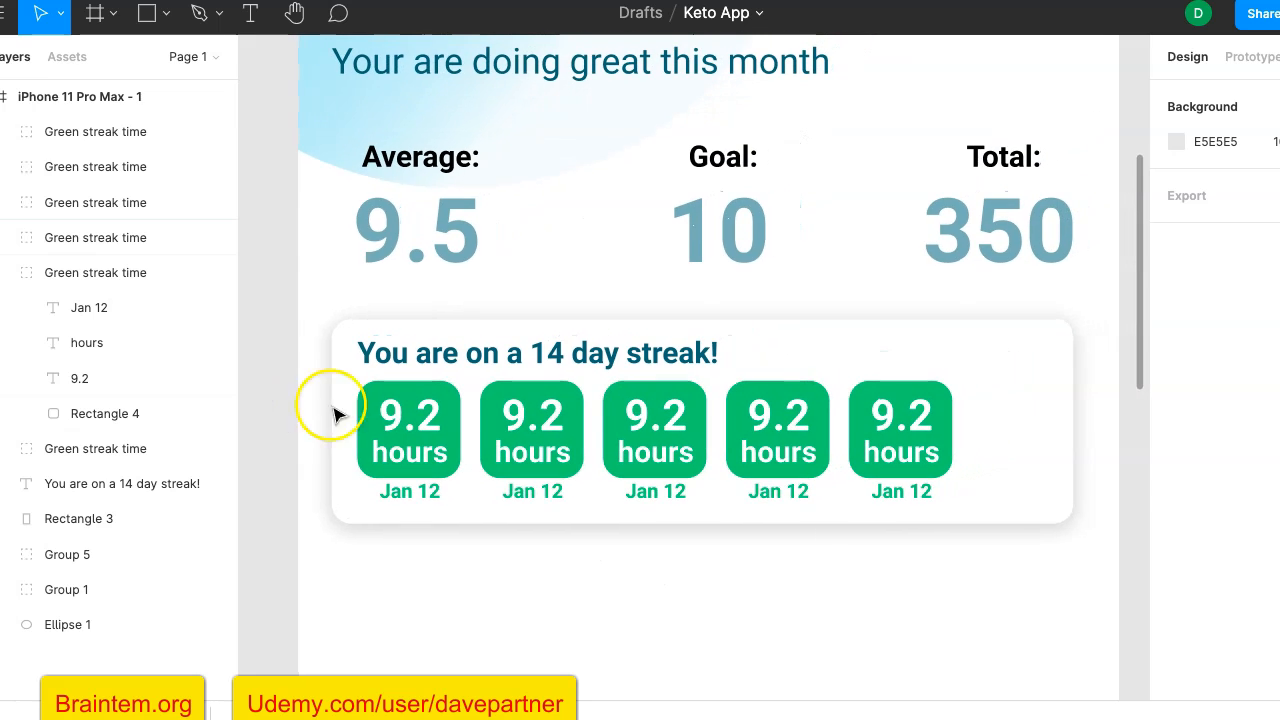
pyautogui.click(937, 434)
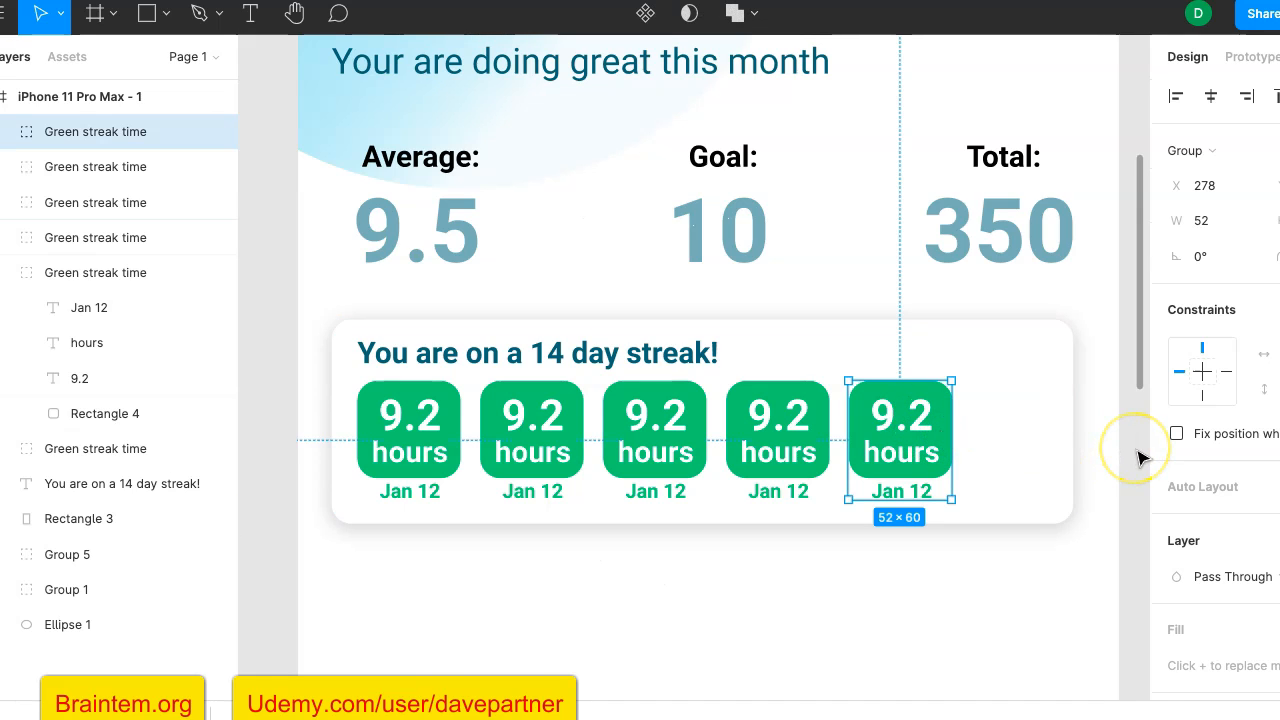
pyautogui.hscroll(1, 1135, 460)
pyautogui.scroll(1, 1135, 460)
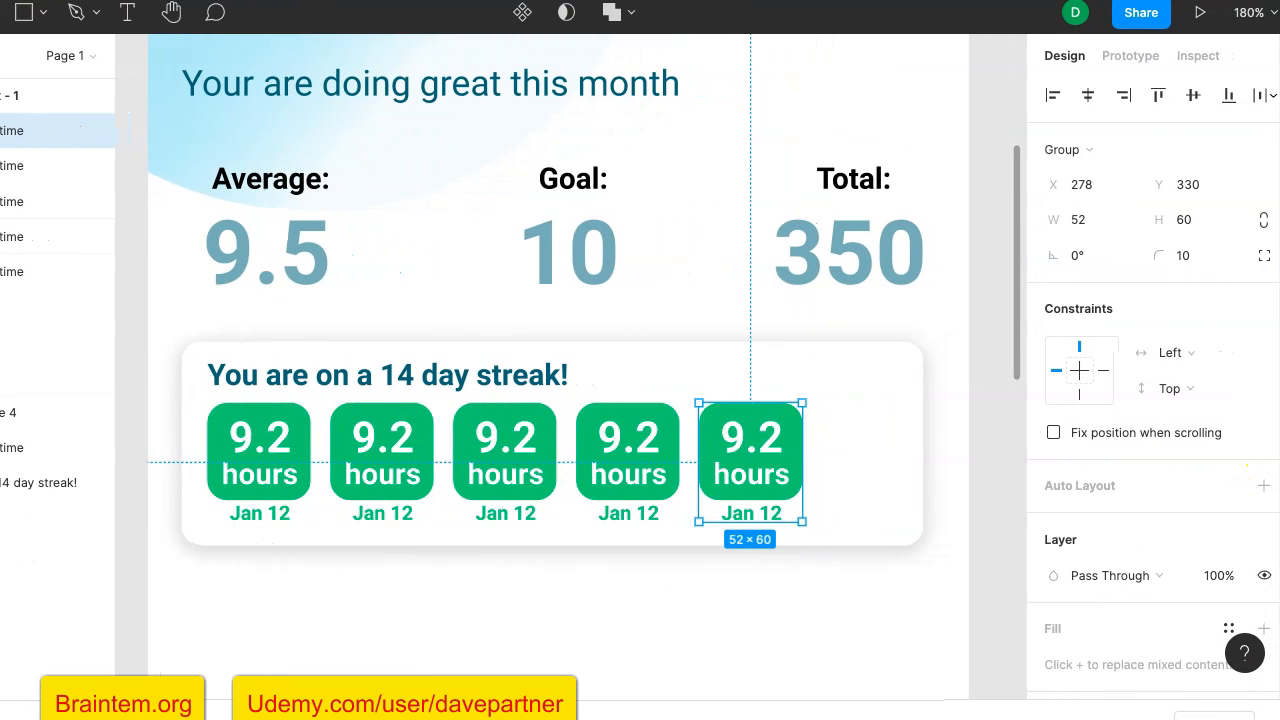
pyautogui.scroll(-4, 1153, 487)
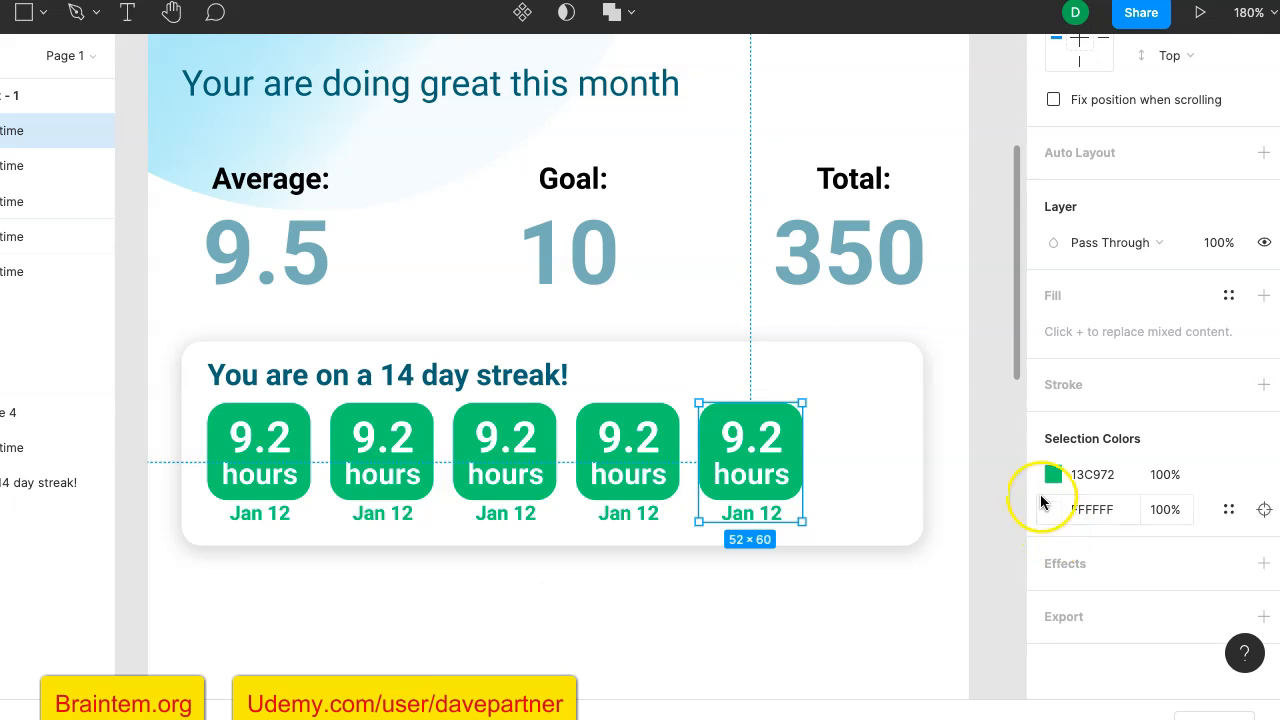
pyautogui.click(1052, 476)
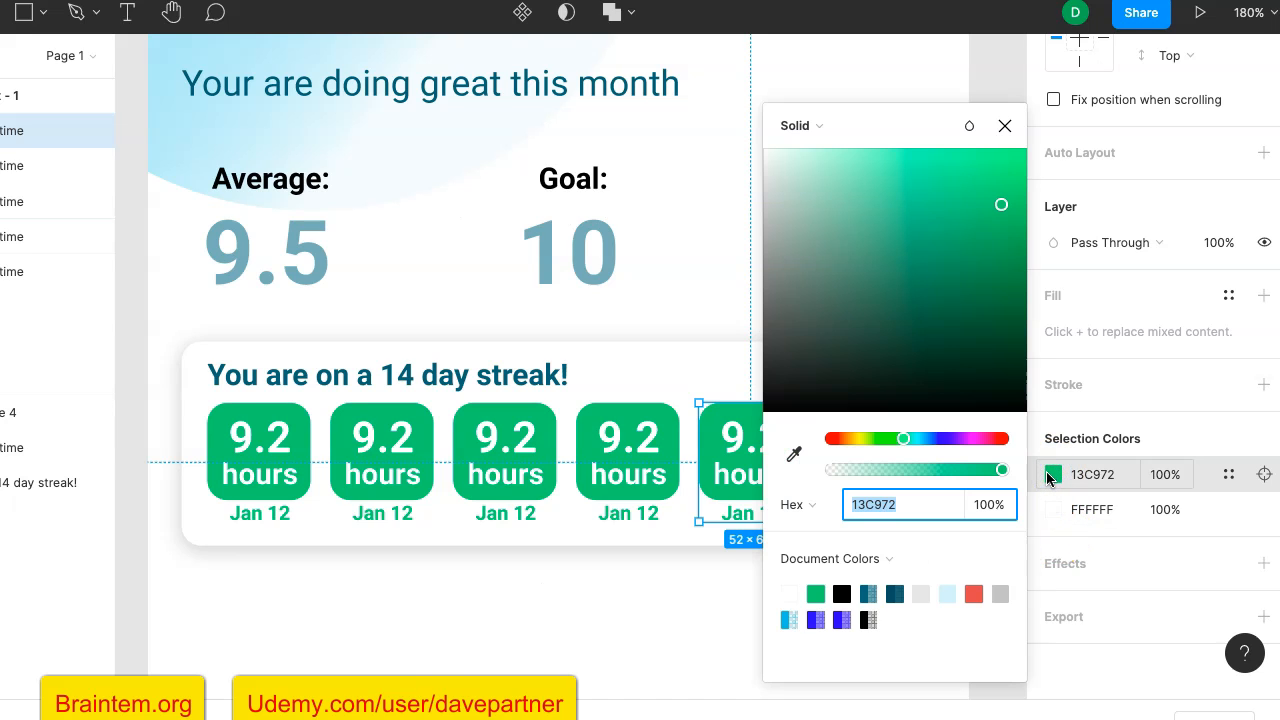
pyautogui.moveTo(990, 469); pyautogui.dragTo(1040, 483)
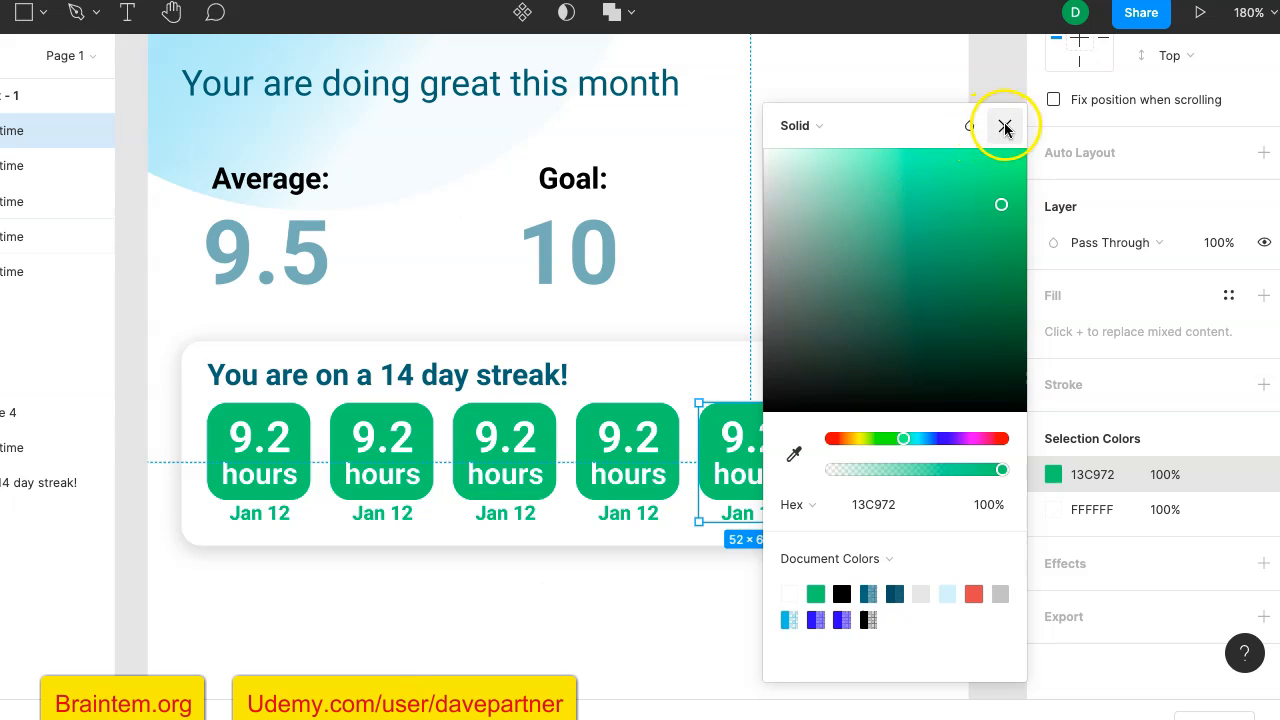
pyautogui.click(1005, 125)
# - Ungroup the fifth green streak tile in the row
pyautogui.rightClick(736, 436)
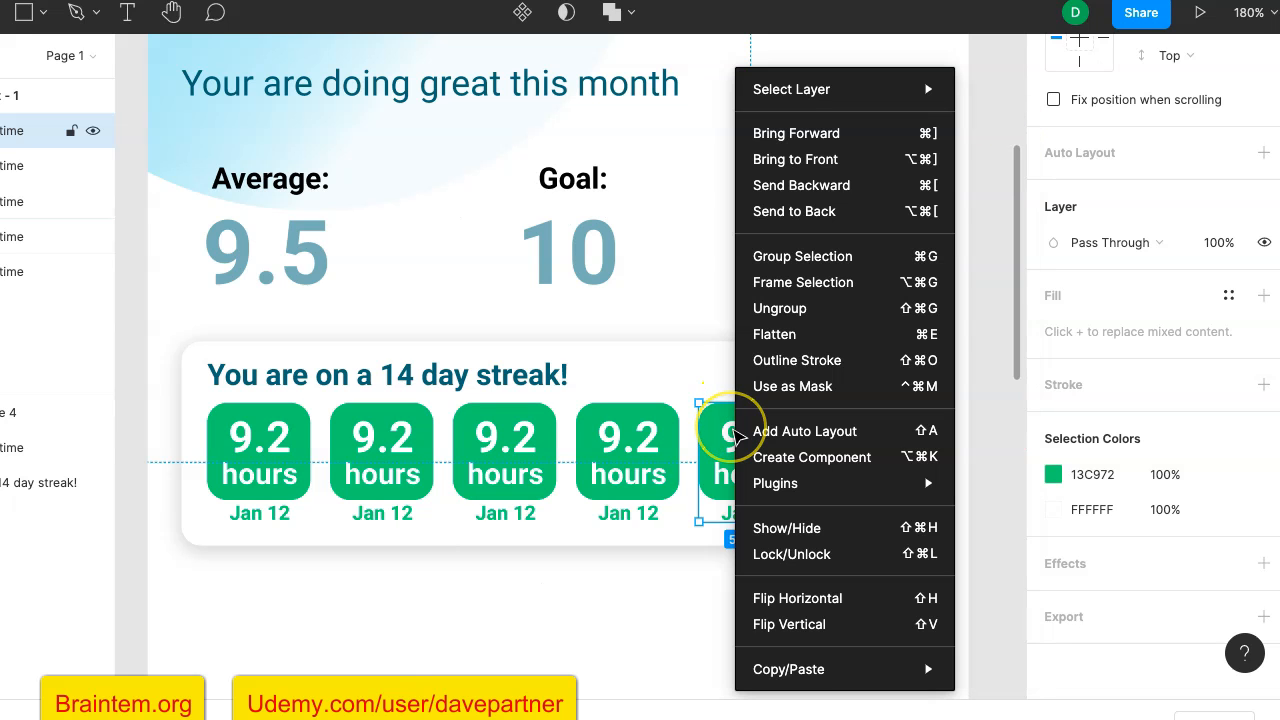
pyautogui.click(810, 312)
pyautogui.click(795, 428)
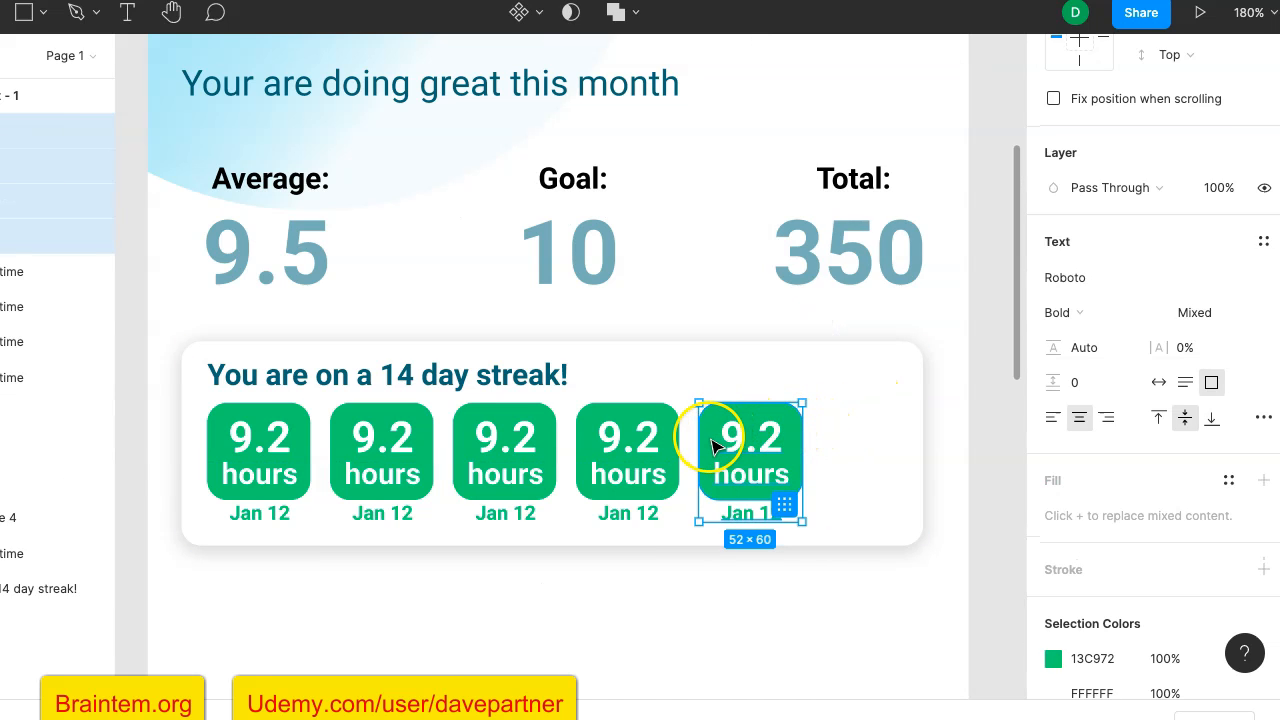
# - Set the fill opacity of the fifth tile's green rectangle to 0%
pyautogui.doubleClick(712, 447)
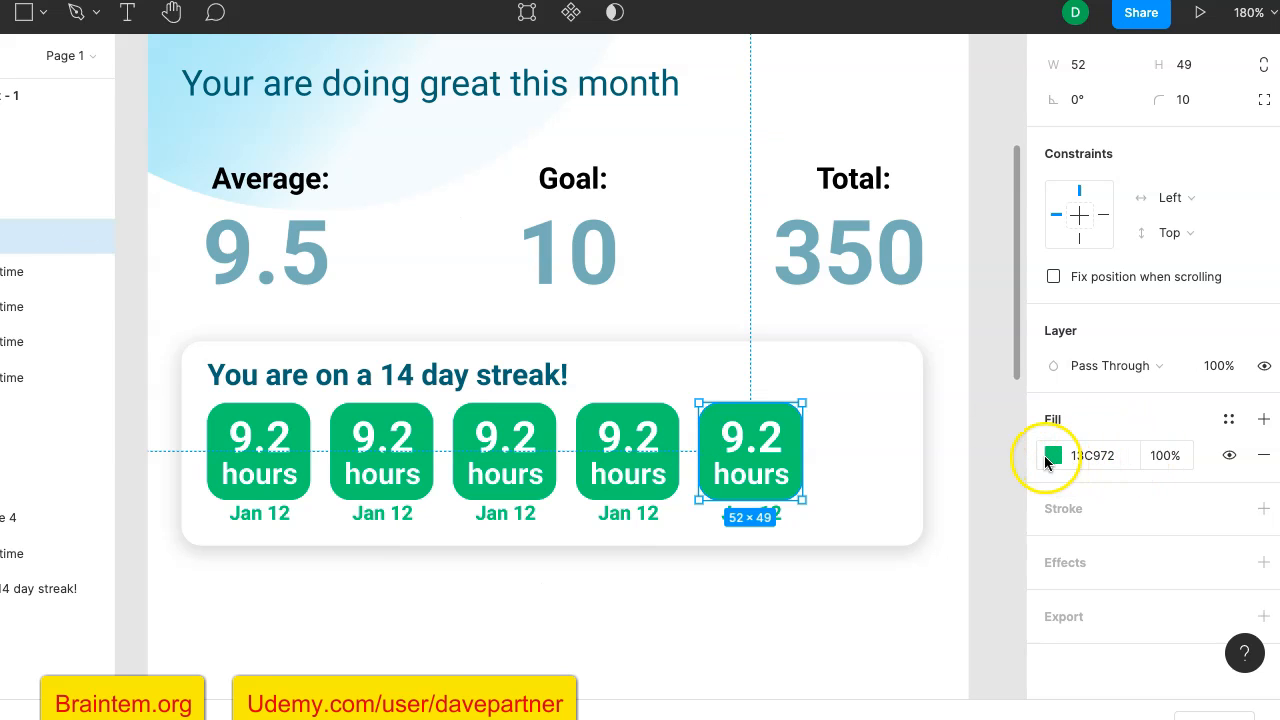
pyautogui.click(1176, 456)
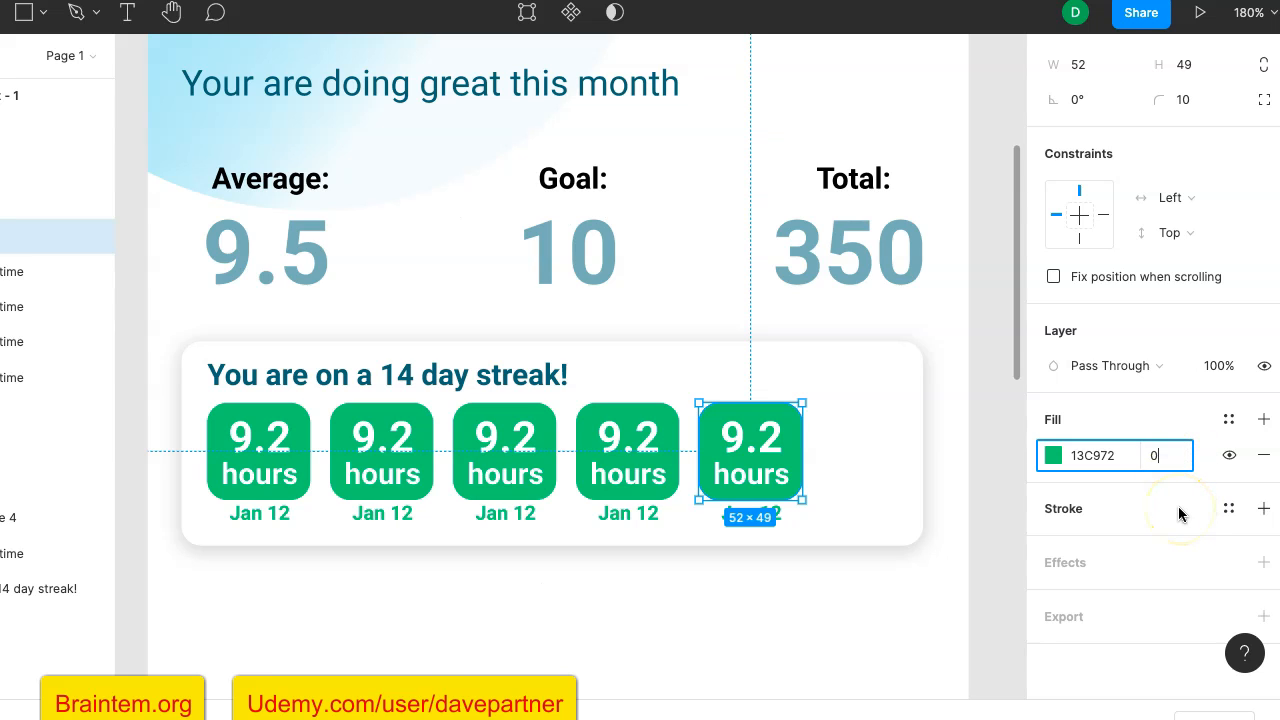
pyautogui.write('0')
pyautogui.press('Return')
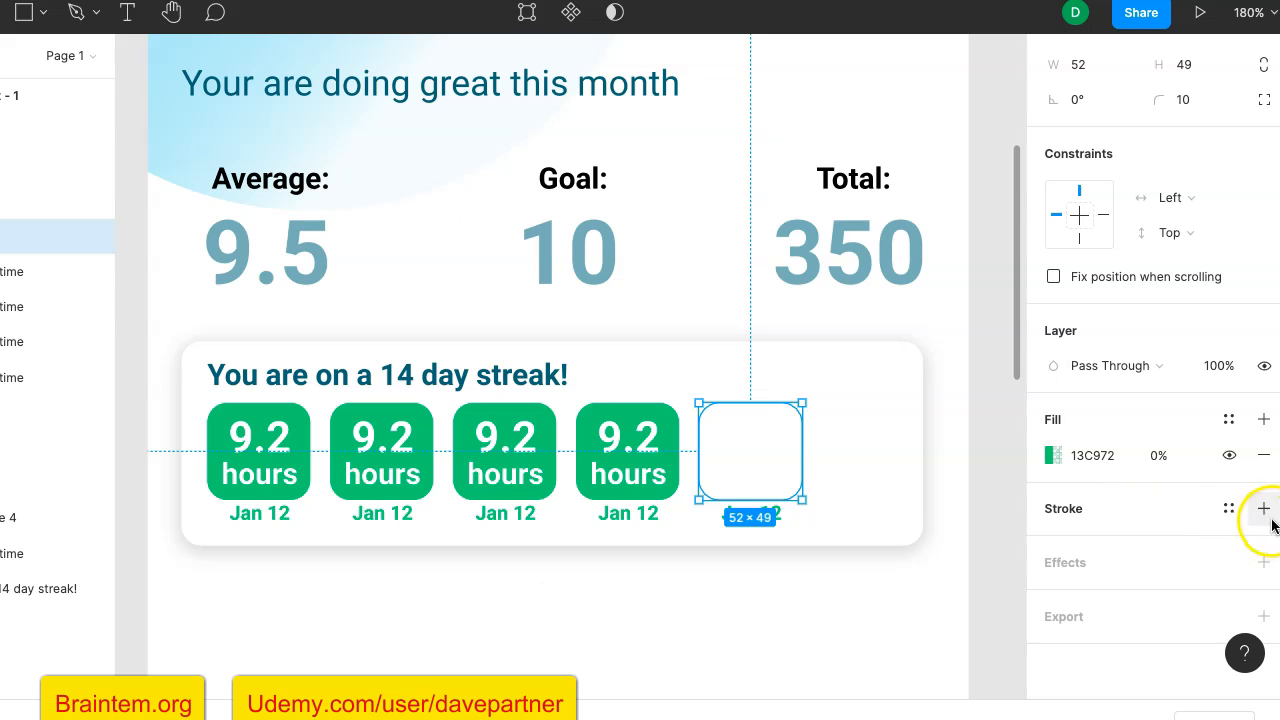
# - Add a stroke to the fifth tile's rectangle and colour it with the document green 13C972
pyautogui.click(1085, 511)
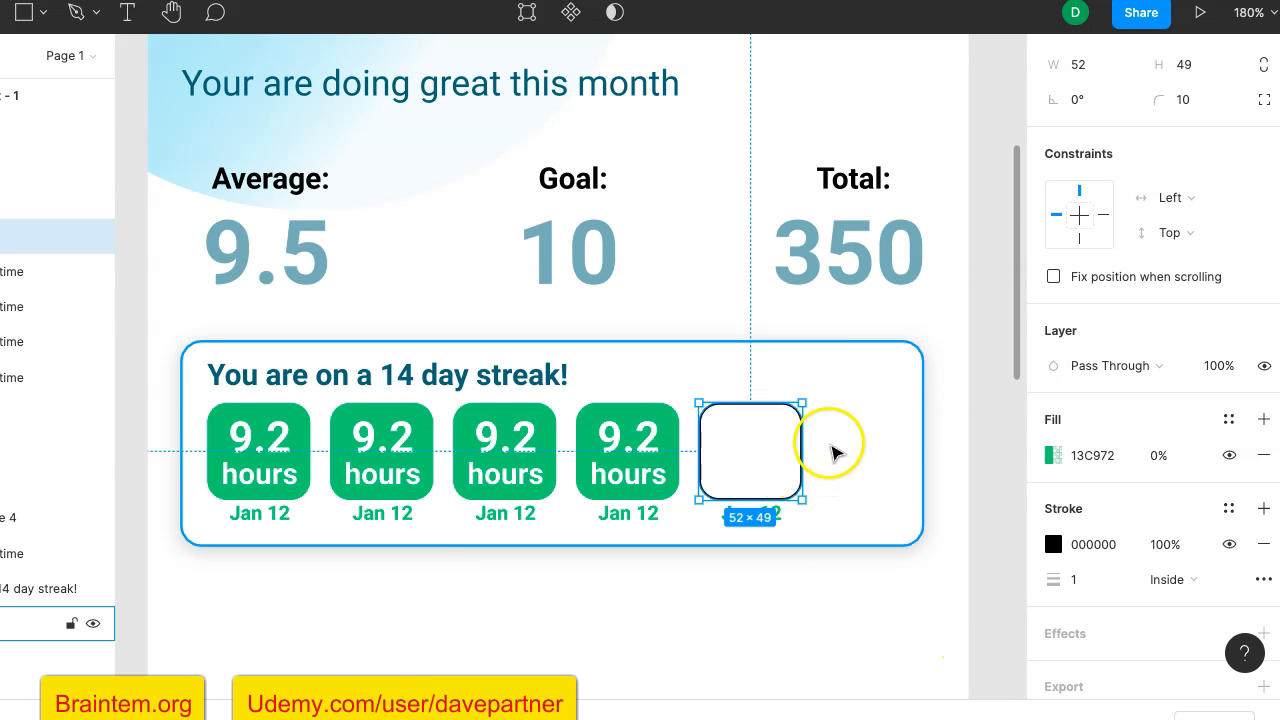
pyautogui.scroll(5, 830, 453)
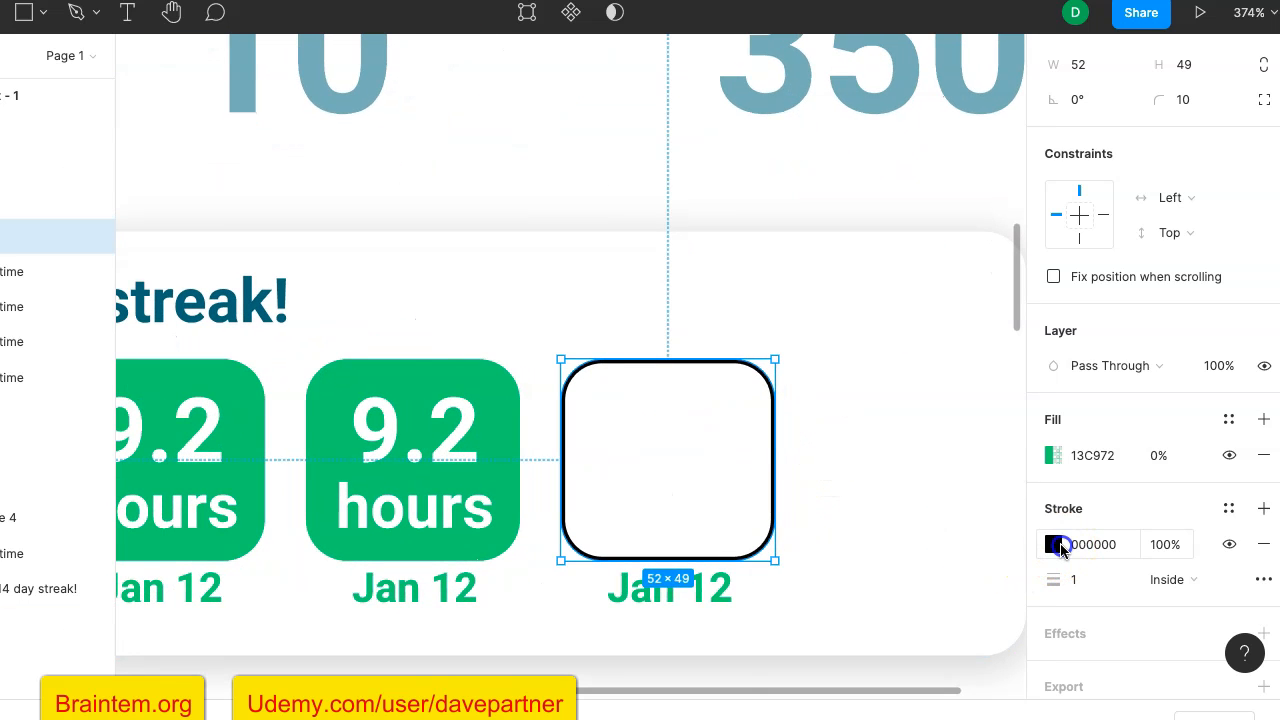
pyautogui.click(1058, 545)
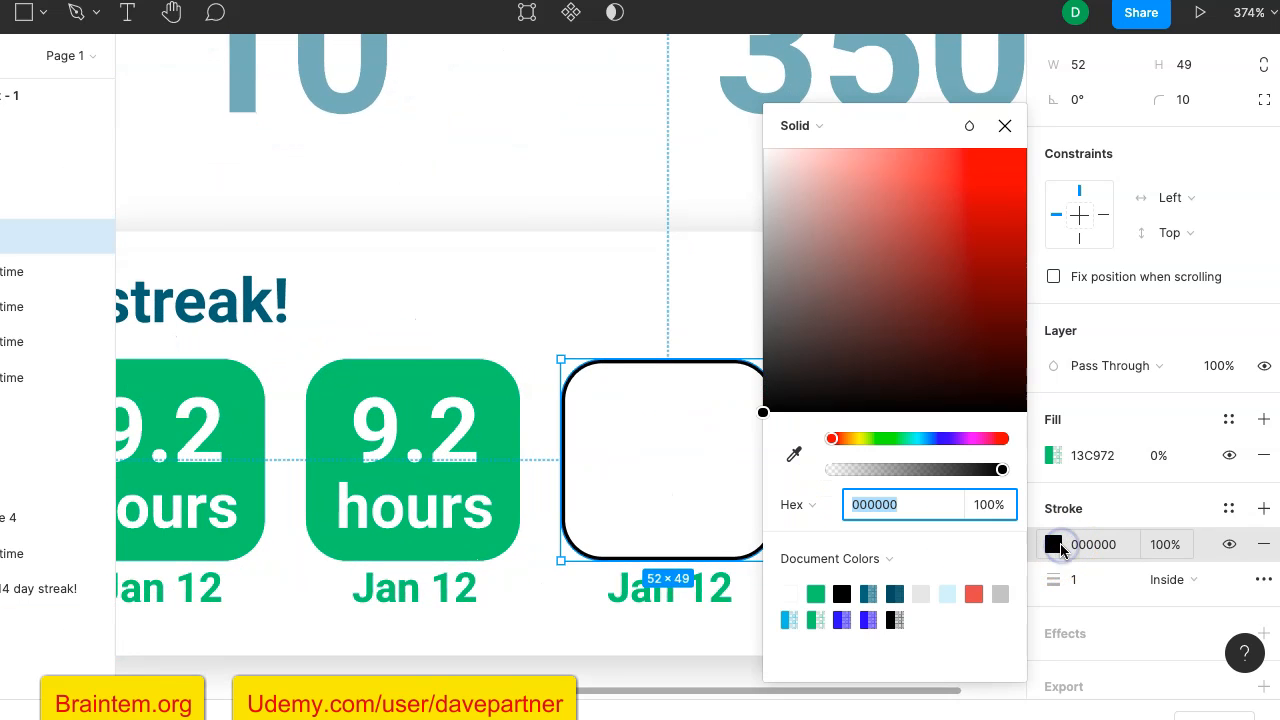
pyautogui.click(817, 593)
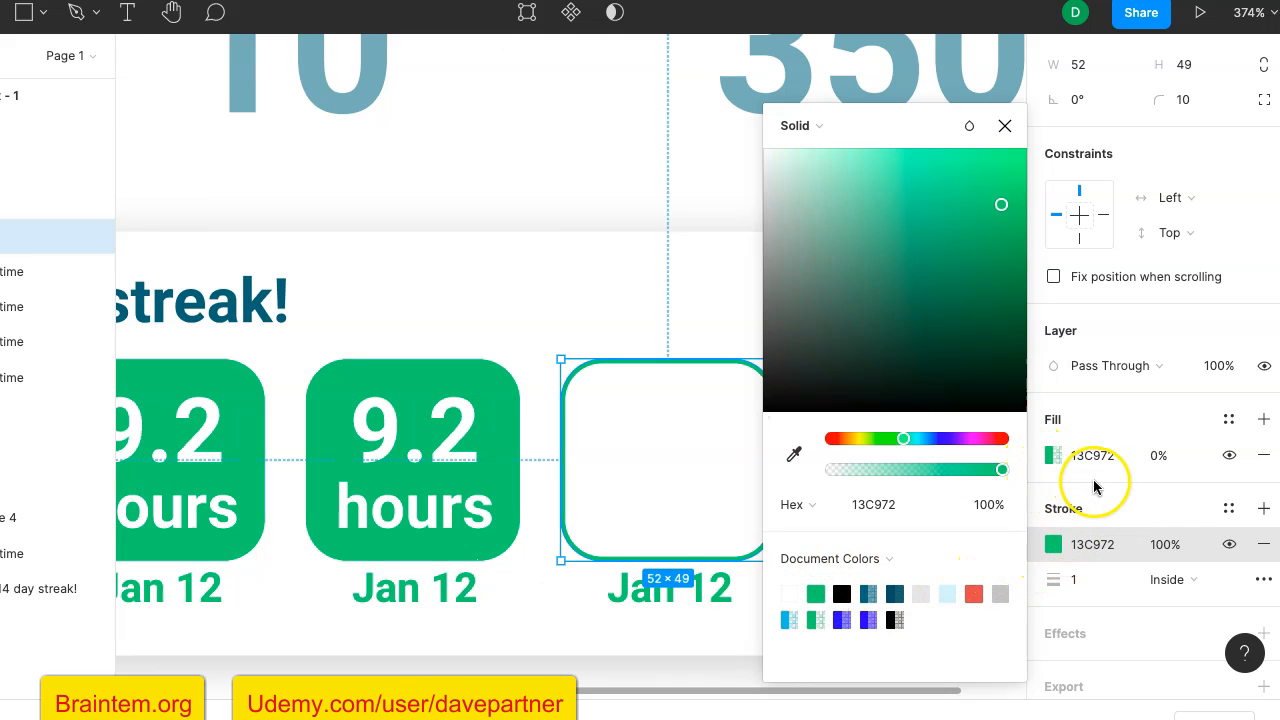
pyautogui.click(1134, 486)
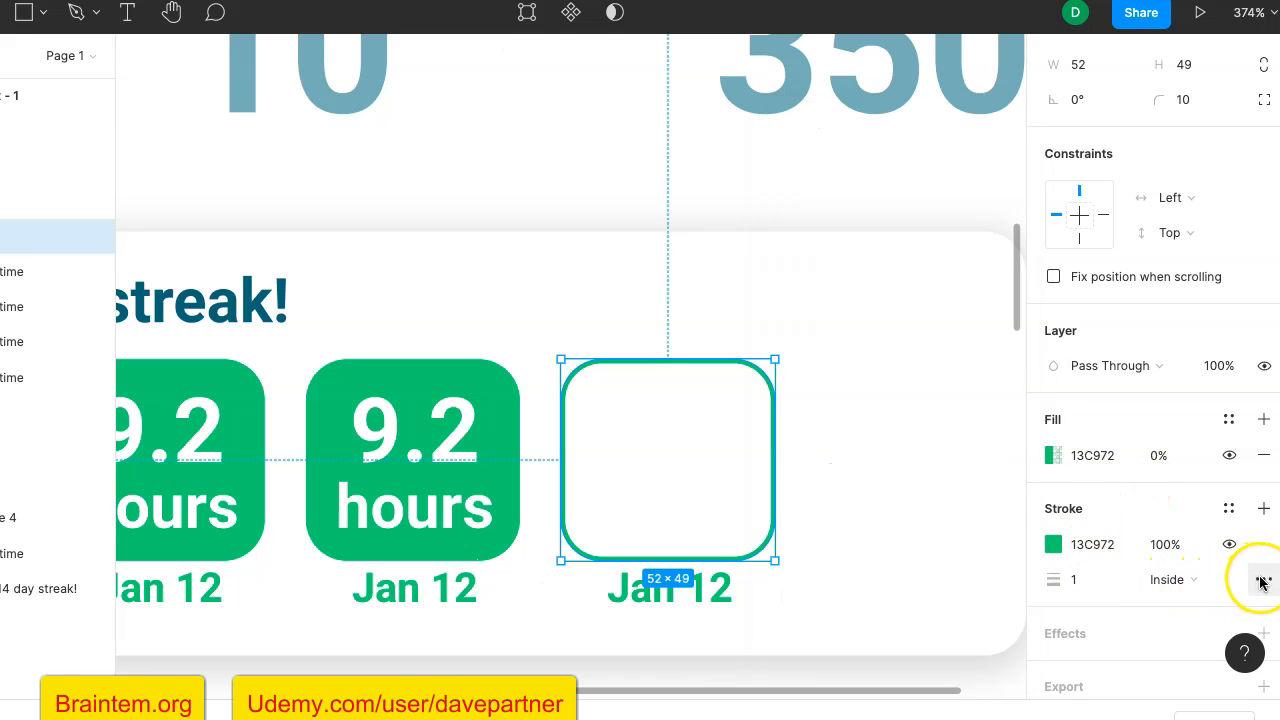
# - Set the stroke width of the fifth tile's rectangle to 2
pyautogui.click(1073, 581)
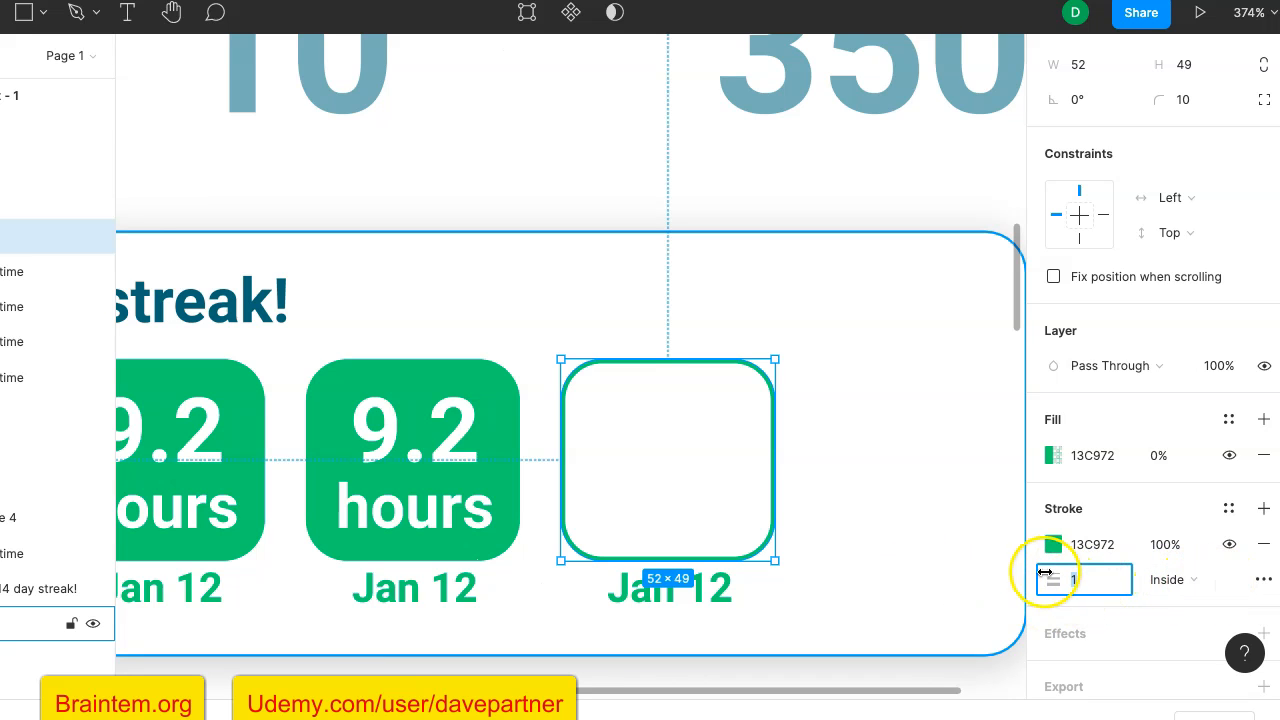
pyautogui.click(986, 172)
pyautogui.scroll(-5, 985, 250)
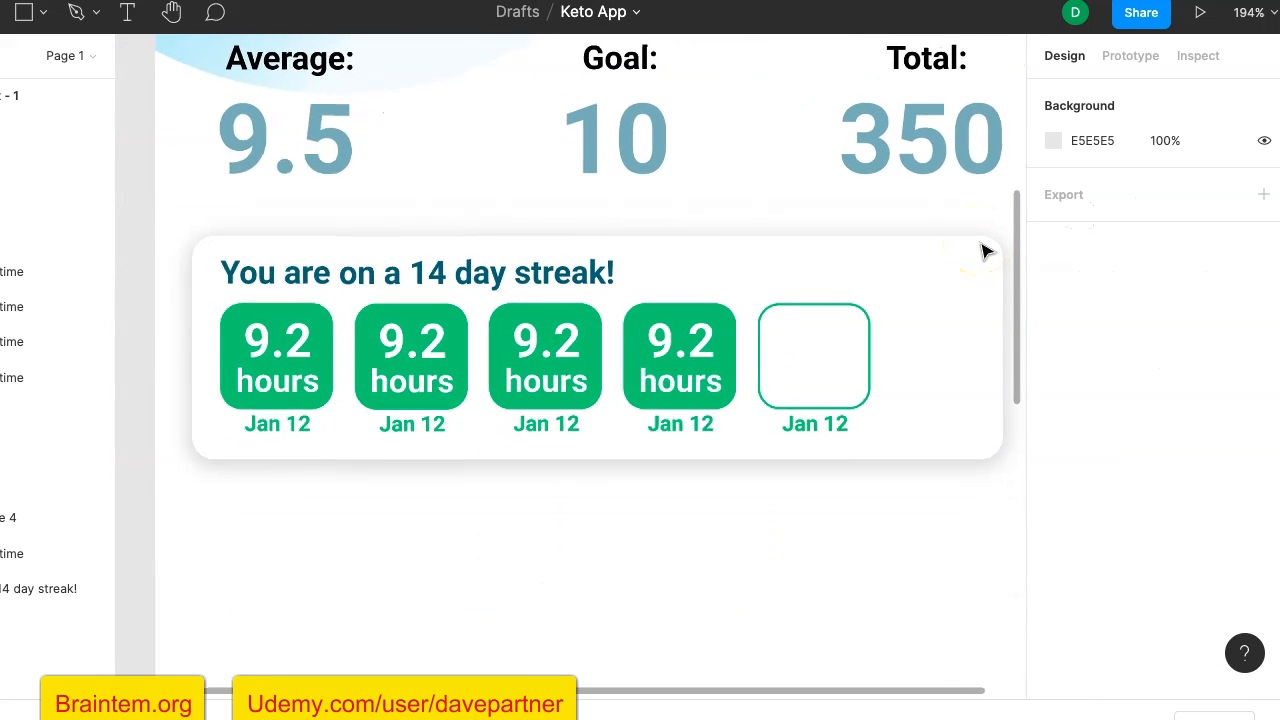
pyautogui.scroll(4, 985, 250)
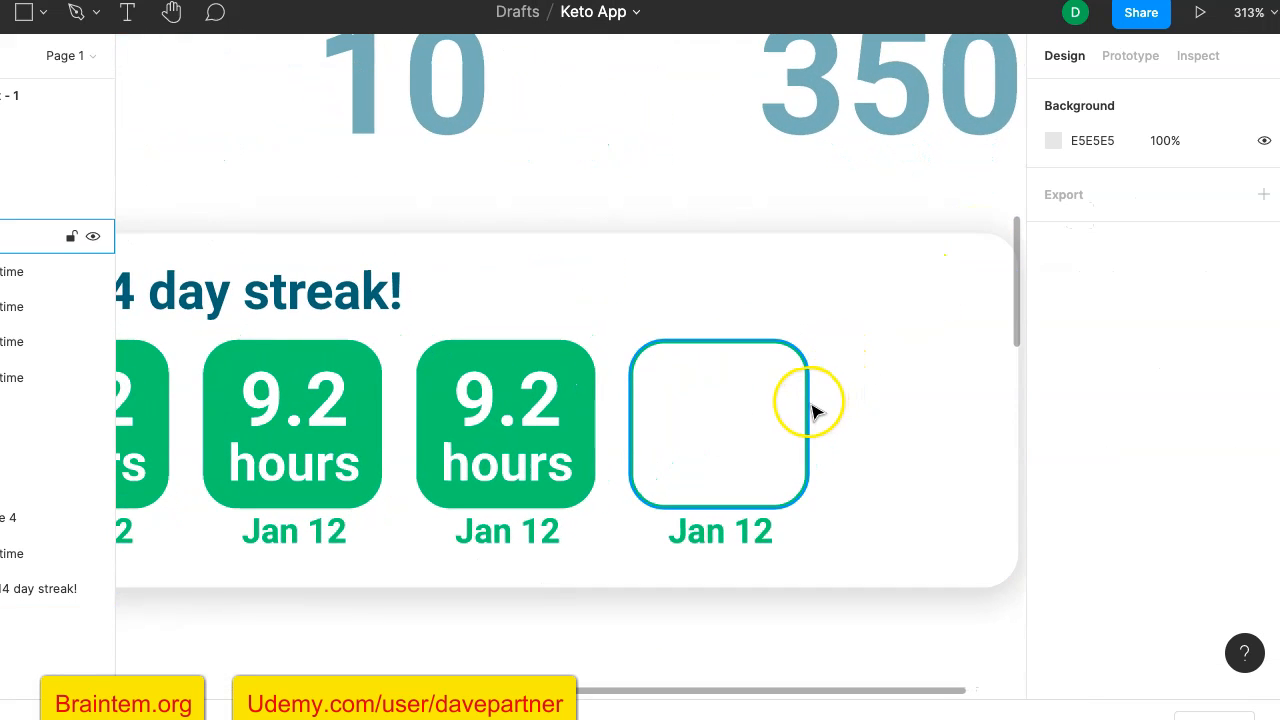
pyautogui.click(807, 405)
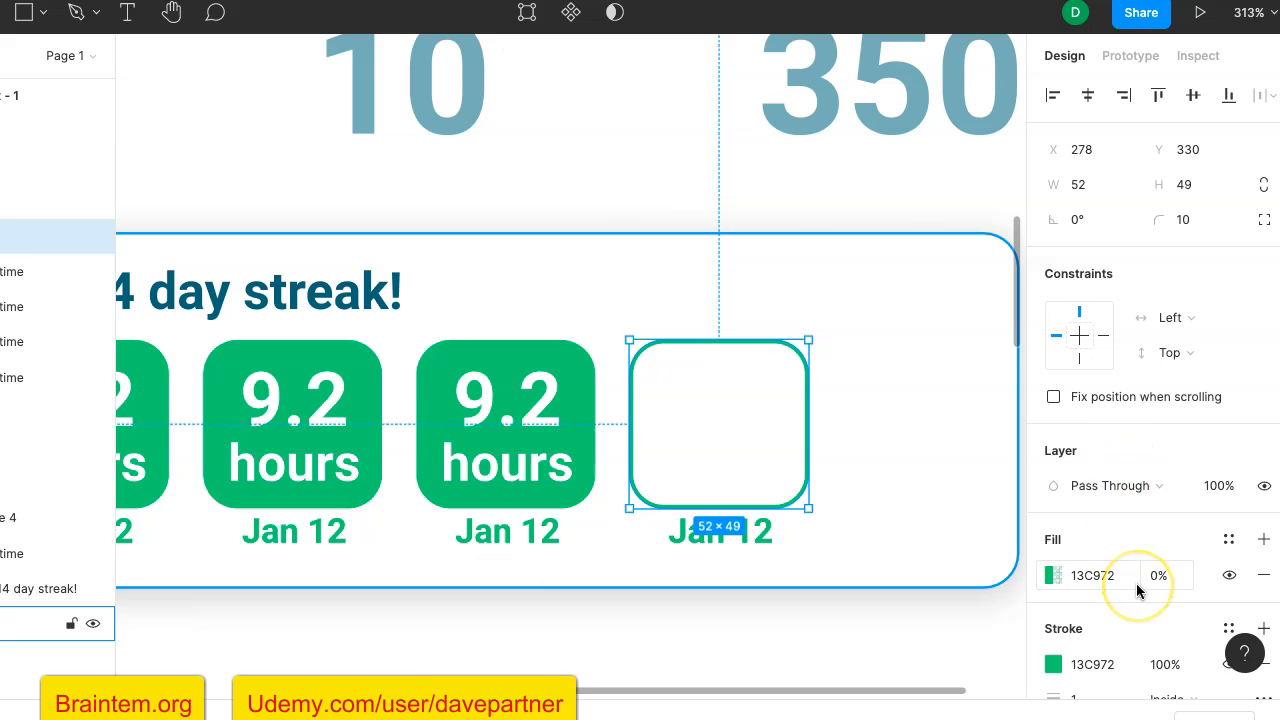
pyautogui.scroll(-3, 1136, 583)
pyautogui.click(1094, 580)
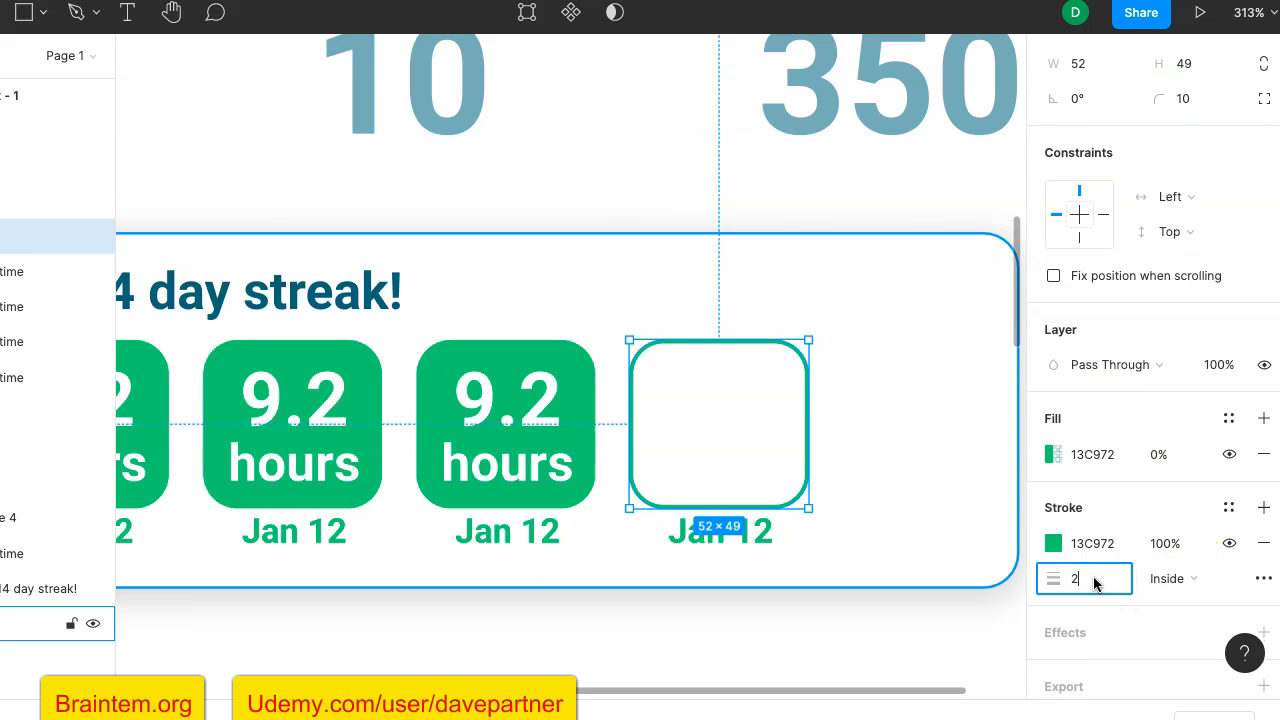
pyautogui.press('Return')
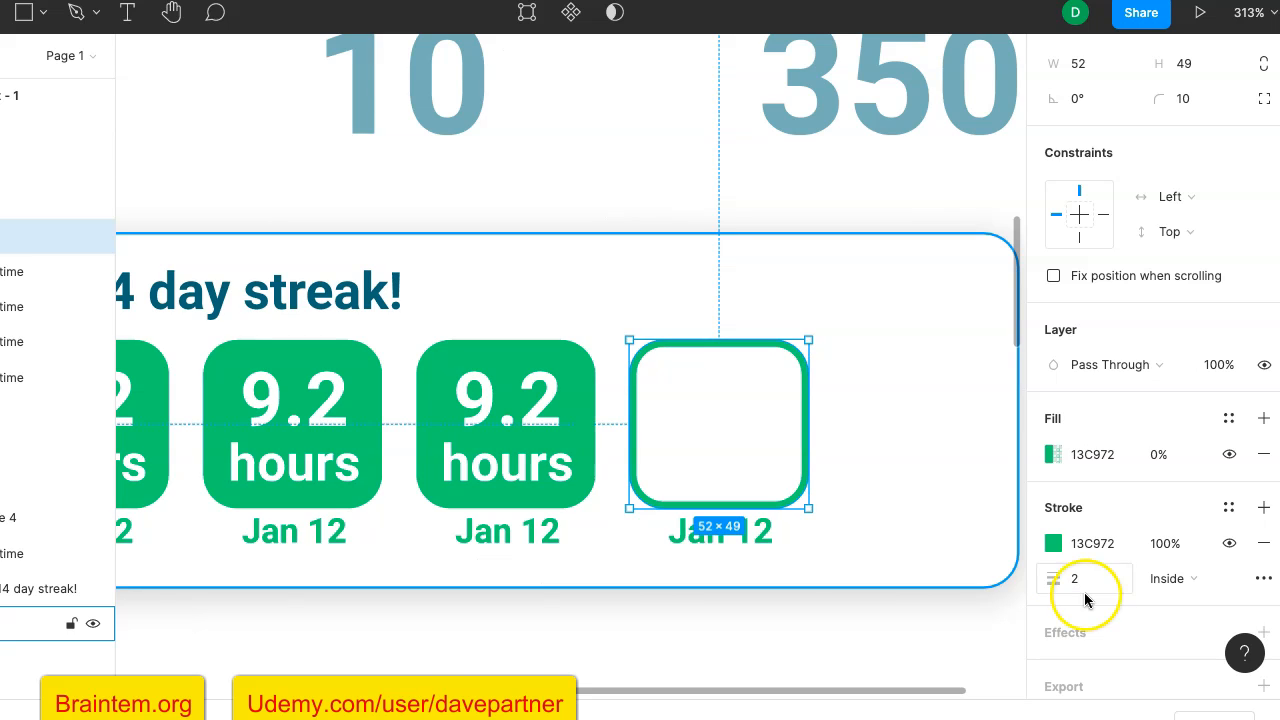
# - Make the stroke of the fifth tile's rectangle dashed, with a dash and gap of 8, 3
pyautogui.click(1261, 578)
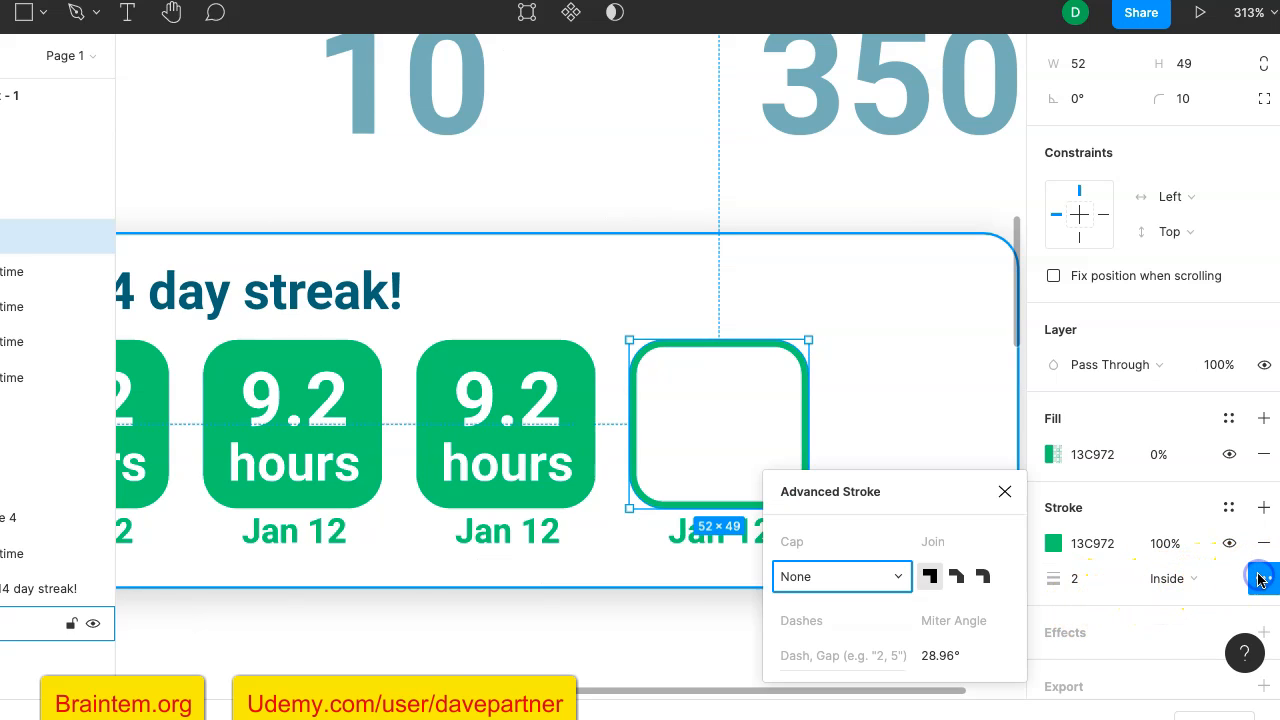
pyautogui.click(818, 621)
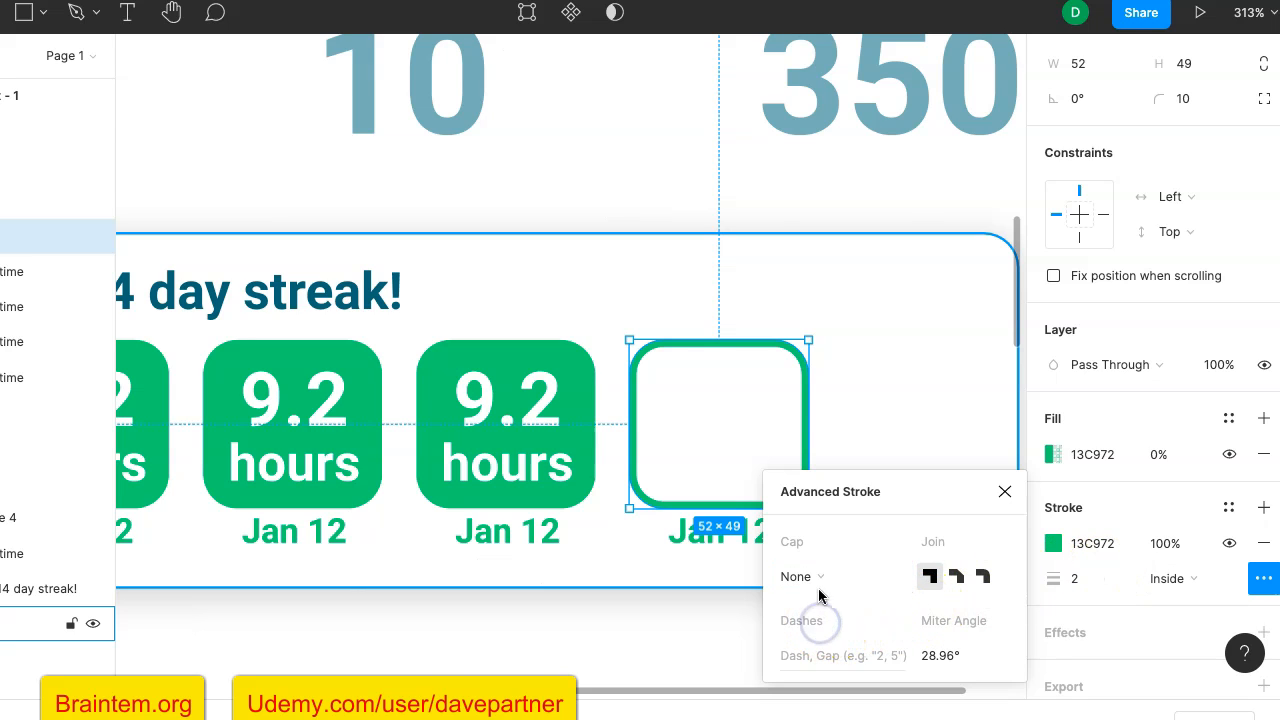
pyautogui.click(836, 660)
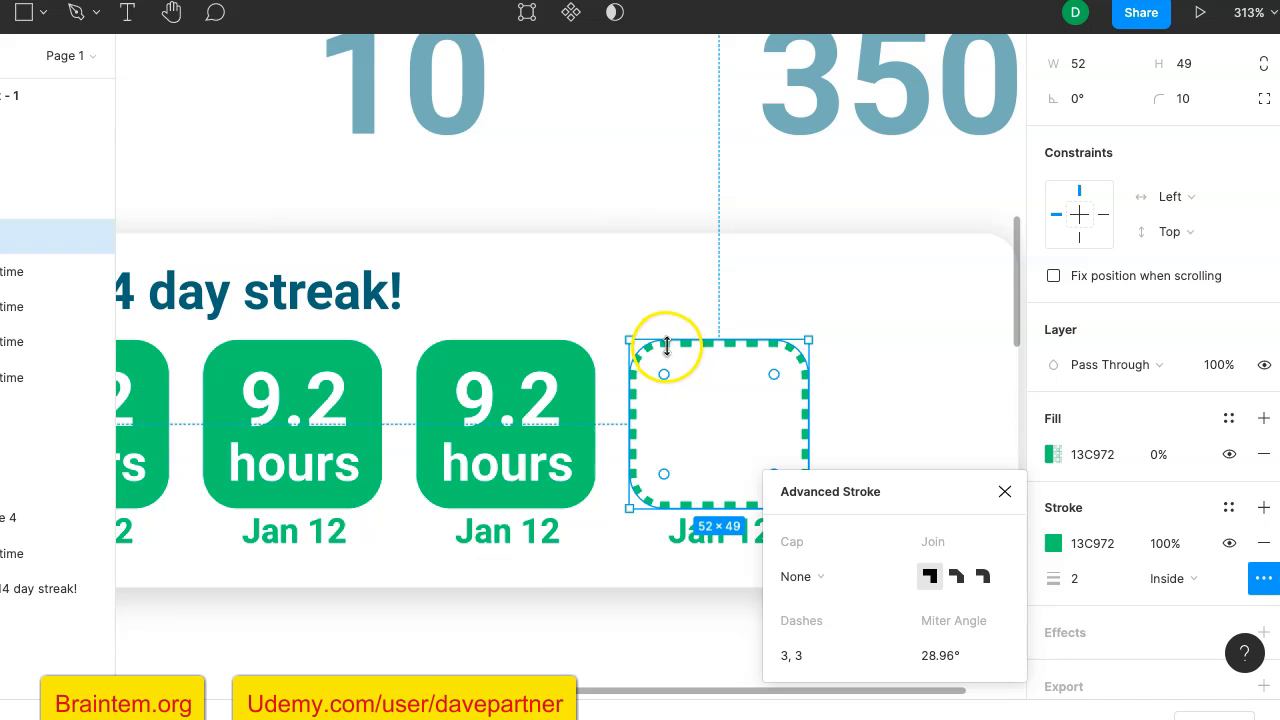
pyautogui.keyDown('ctrl'); pyautogui.scroll(3, 803, 655); pyautogui.keyUp('ctrl')
pyautogui.click(786, 657)
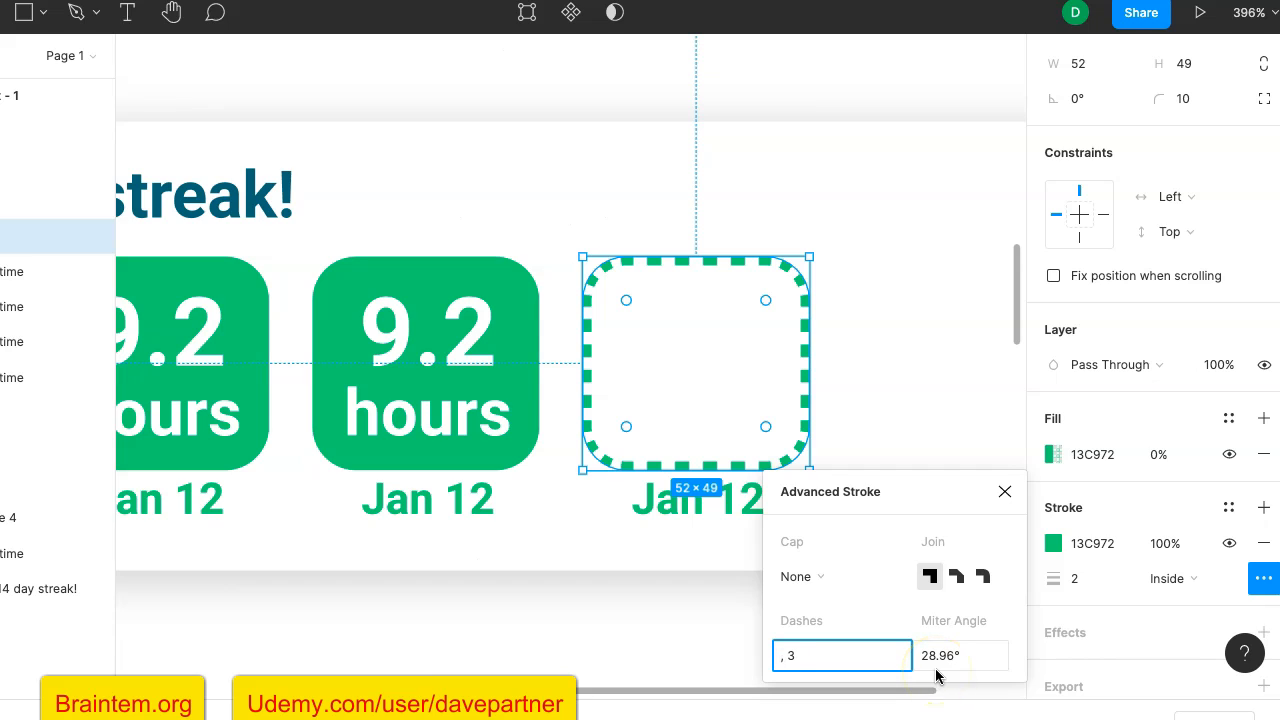
pyautogui.write('5')
pyautogui.press('Return')
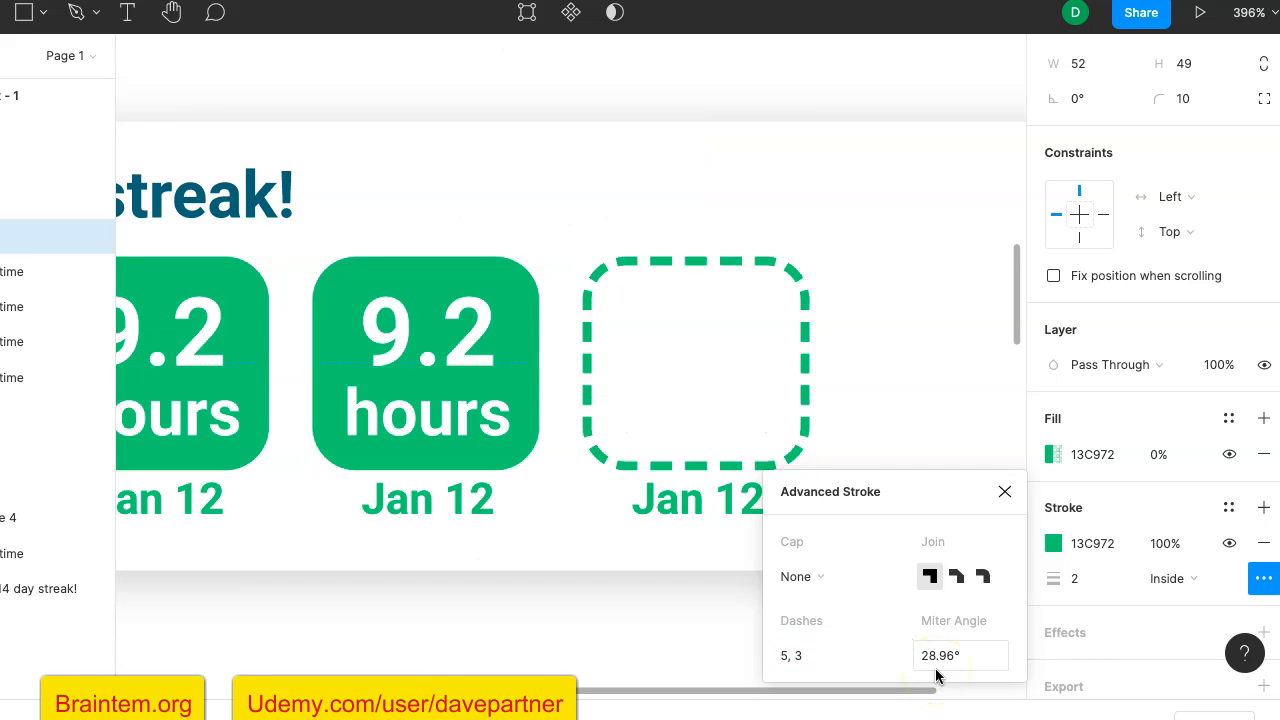
pyautogui.click(789, 660)
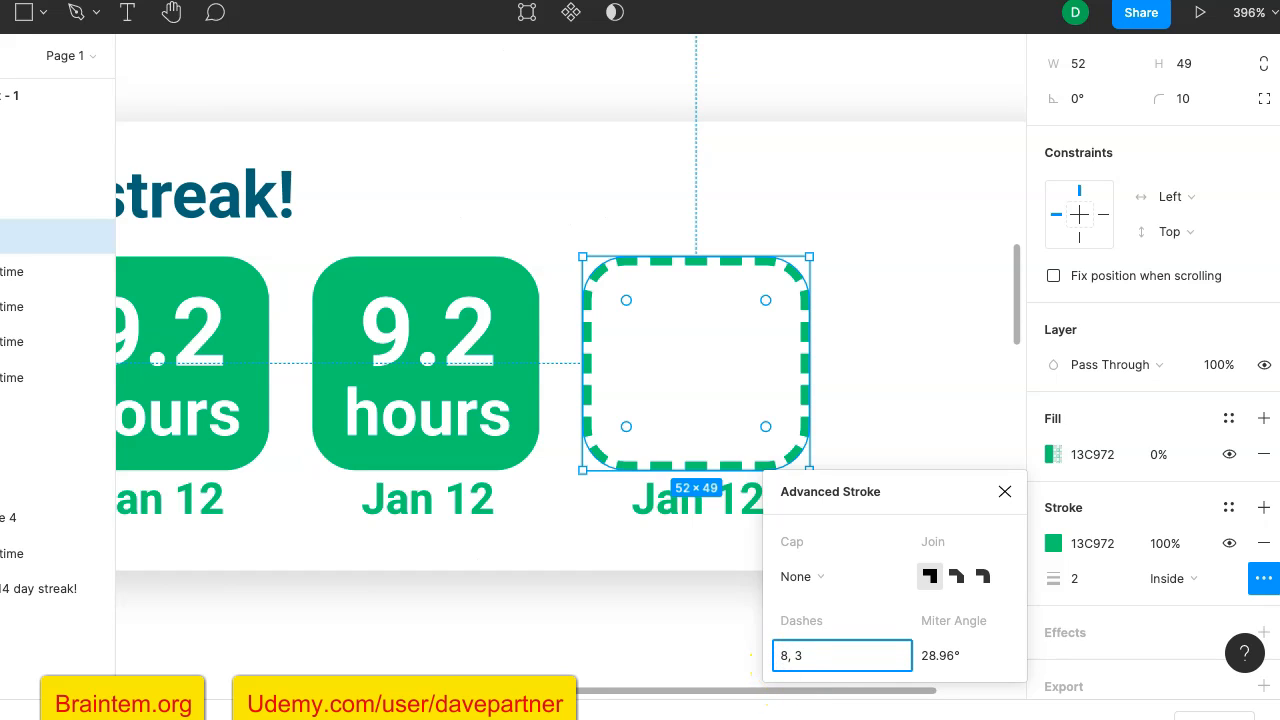
pyautogui.write('8, 3')
pyautogui.press('Return')
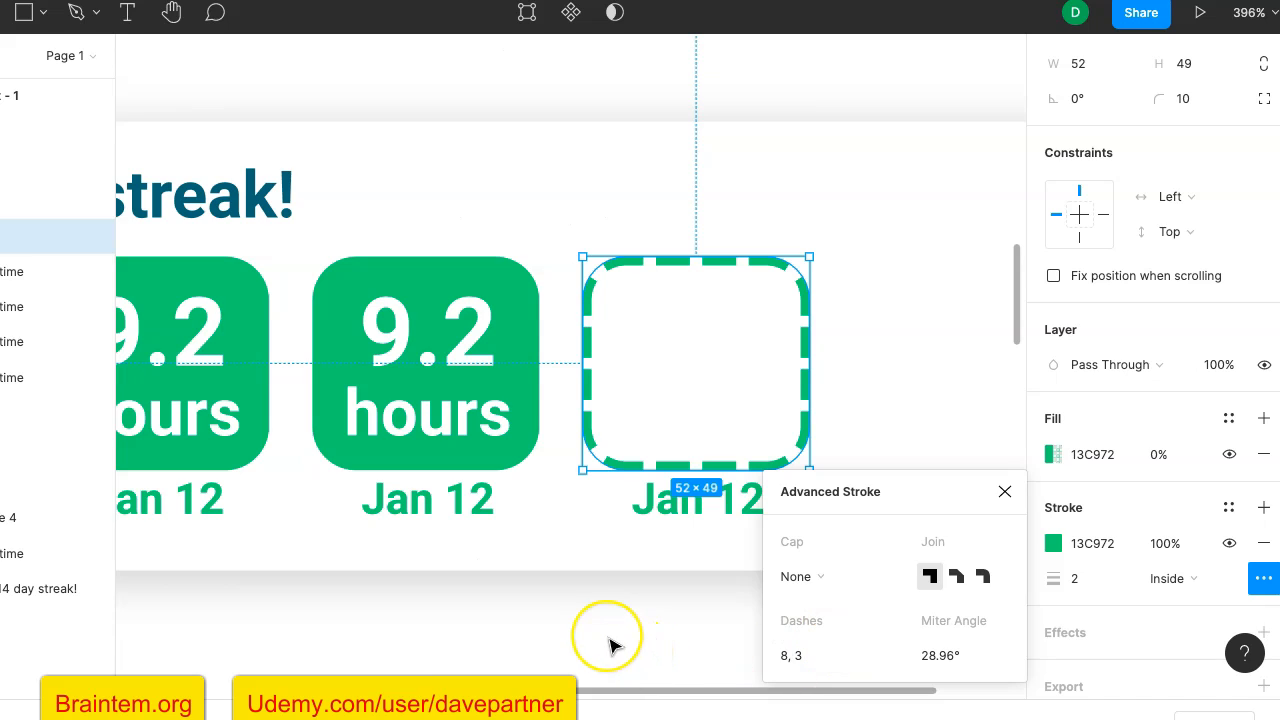
pyautogui.click(609, 641)
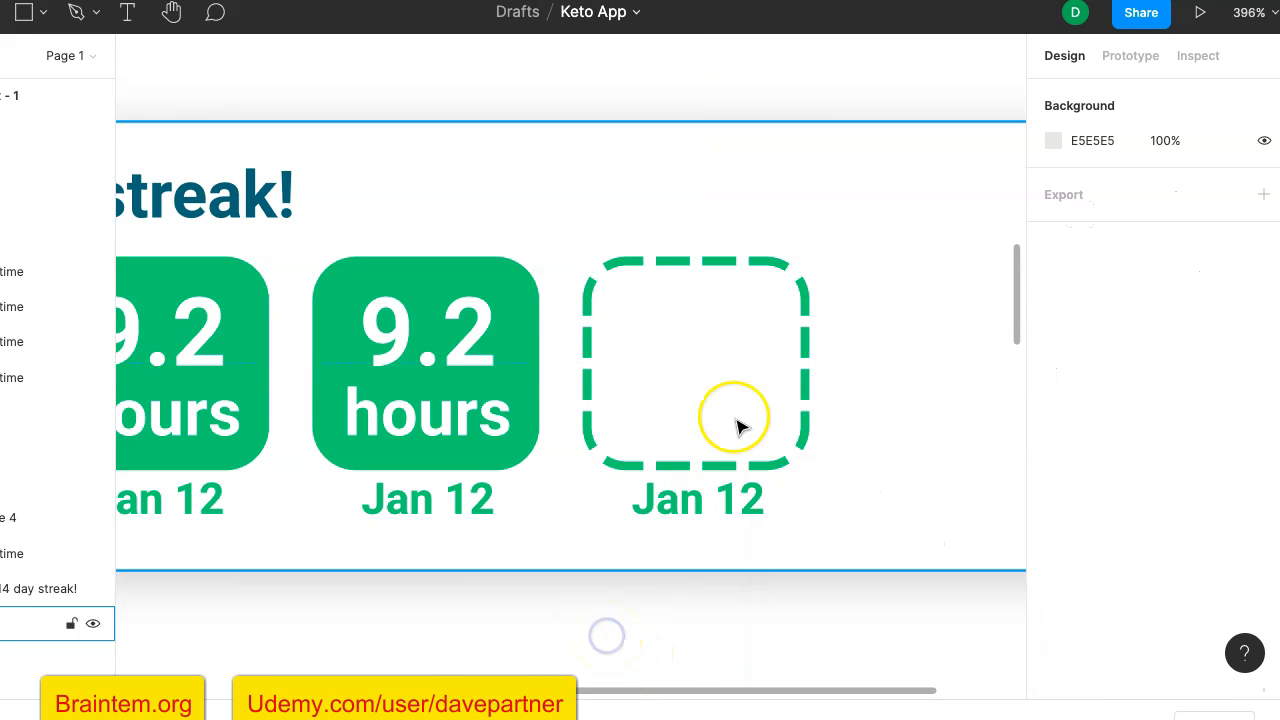
# - Colour the "9.2" and "hours" texts in the fifth tile with the document green 13C972
pyautogui.click(697, 355)
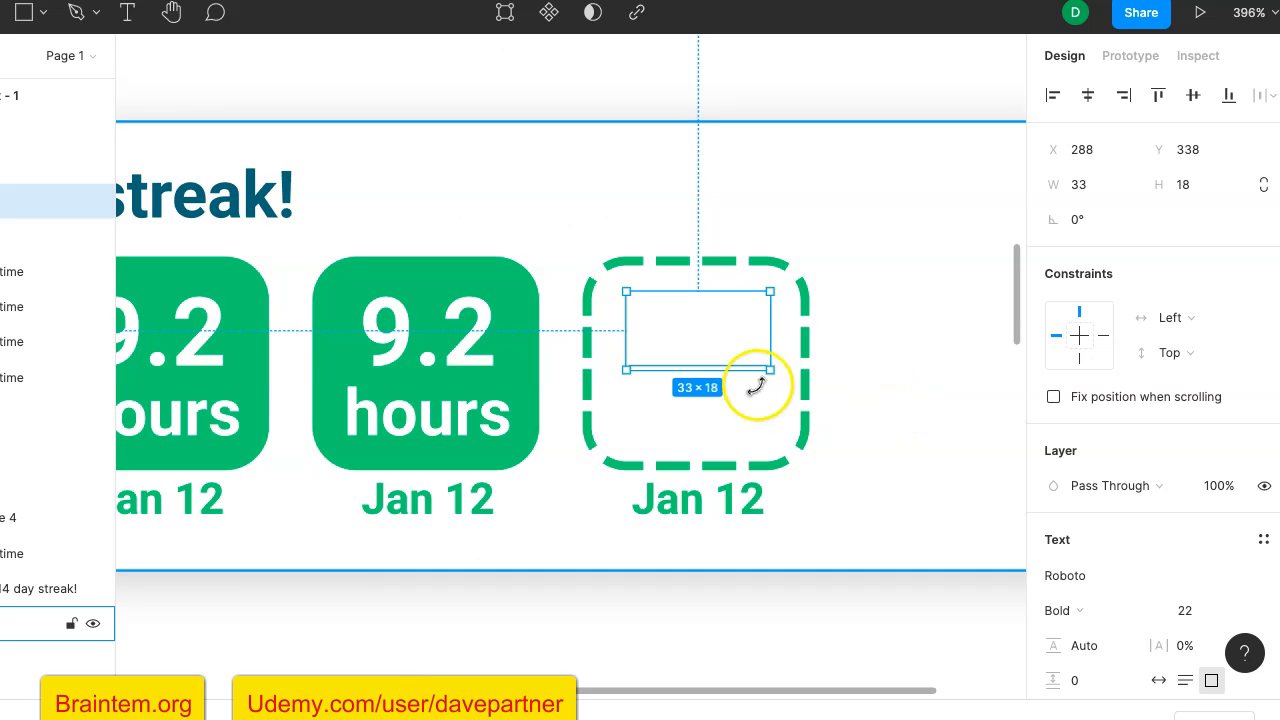
pyautogui.keyDown('shift'); pyautogui.click(723, 424); pyautogui.keyUp('shift')
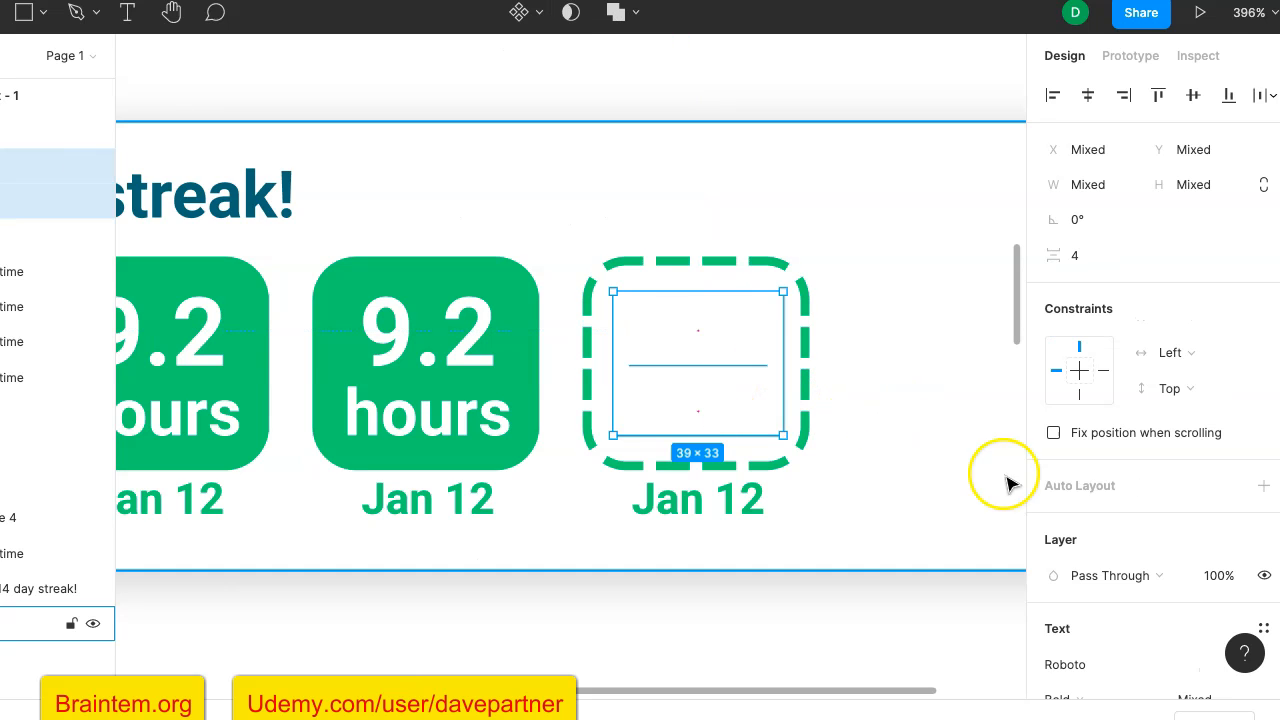
pyautogui.scroll(-2, 1103, 535)
pyautogui.scroll(-4, 1103, 535)
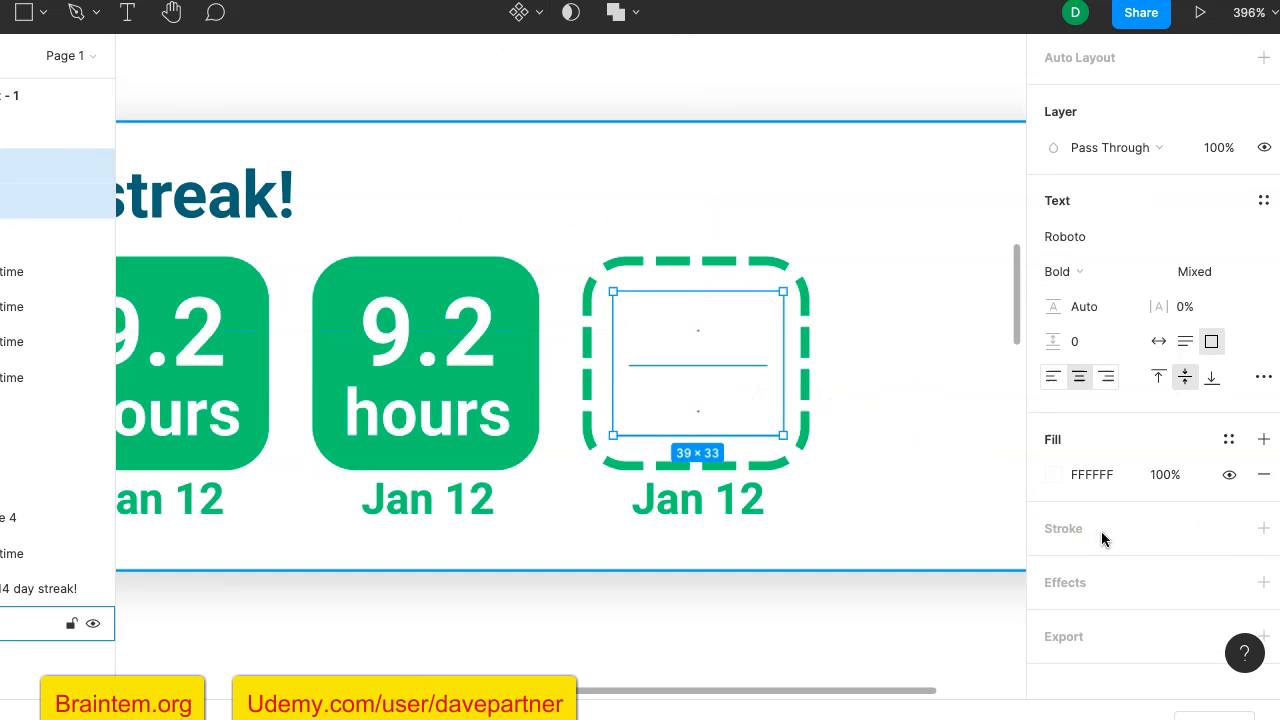
pyautogui.click(1053, 456)
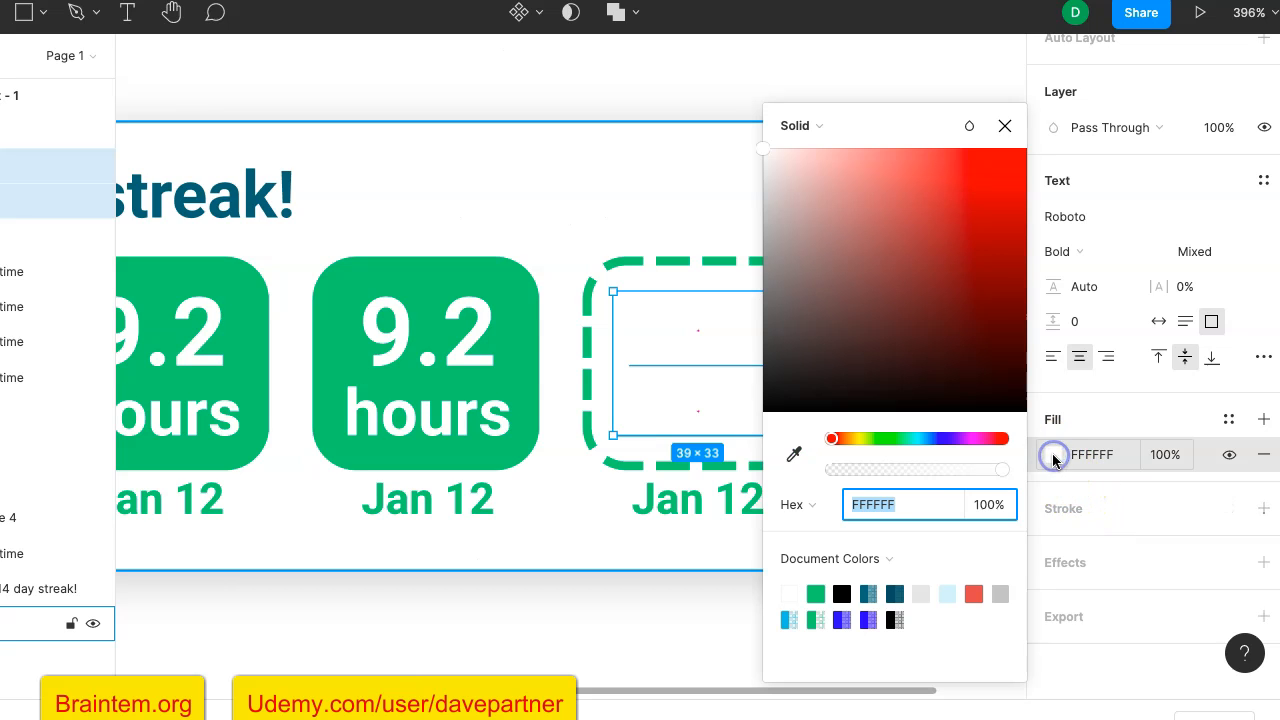
pyautogui.click(816, 594)
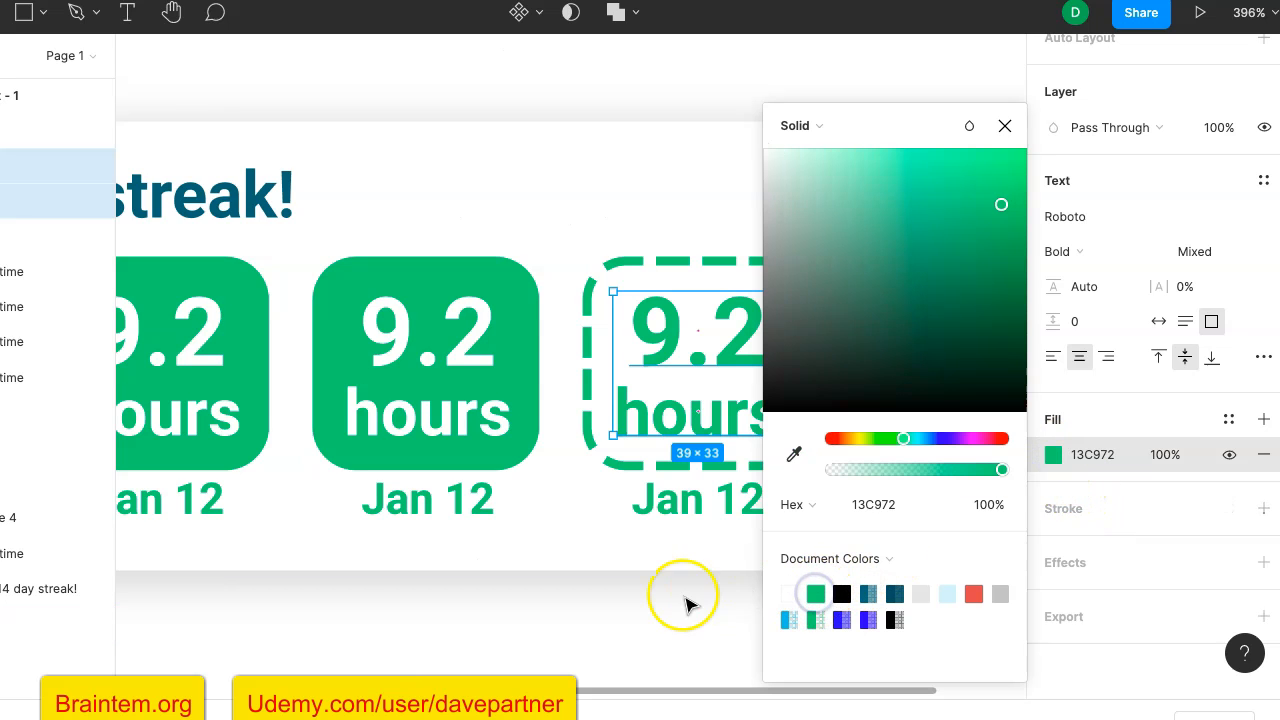
pyautogui.click(641, 615)
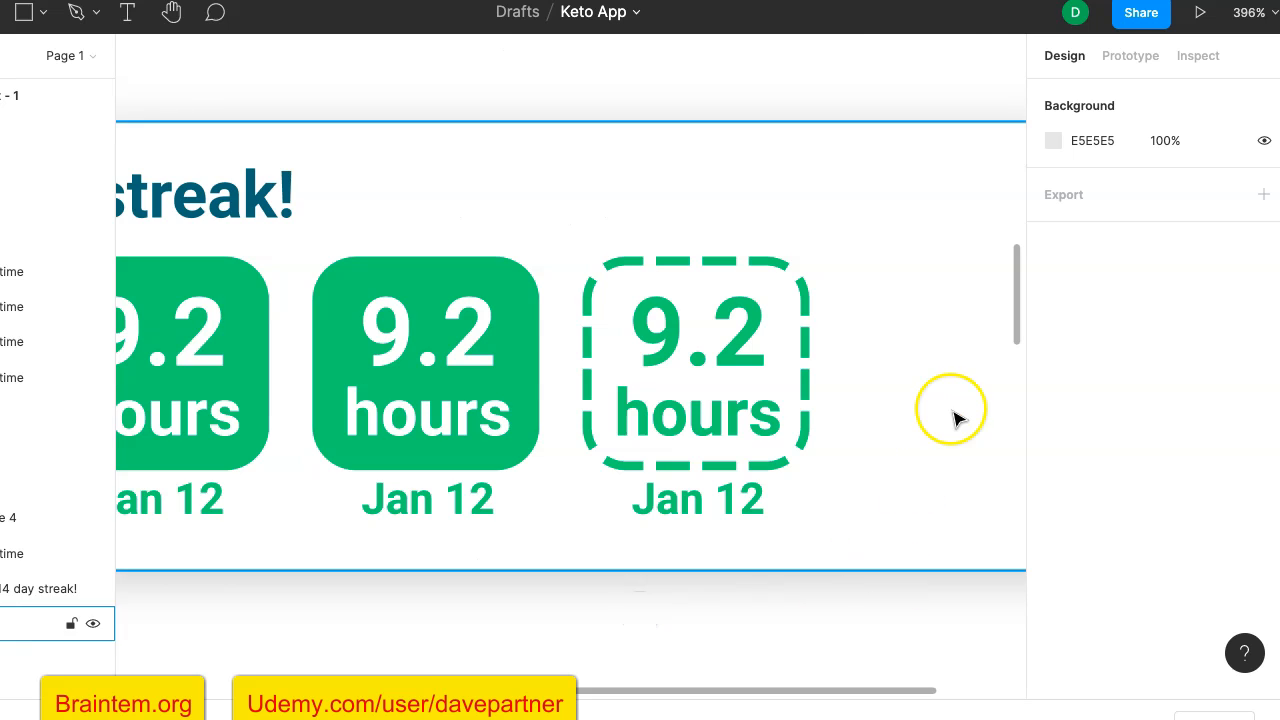
# - Try aligning the dashed stroke of the fifth tile's rectangle to Outside
pyautogui.scroll(-5, 957, 420)
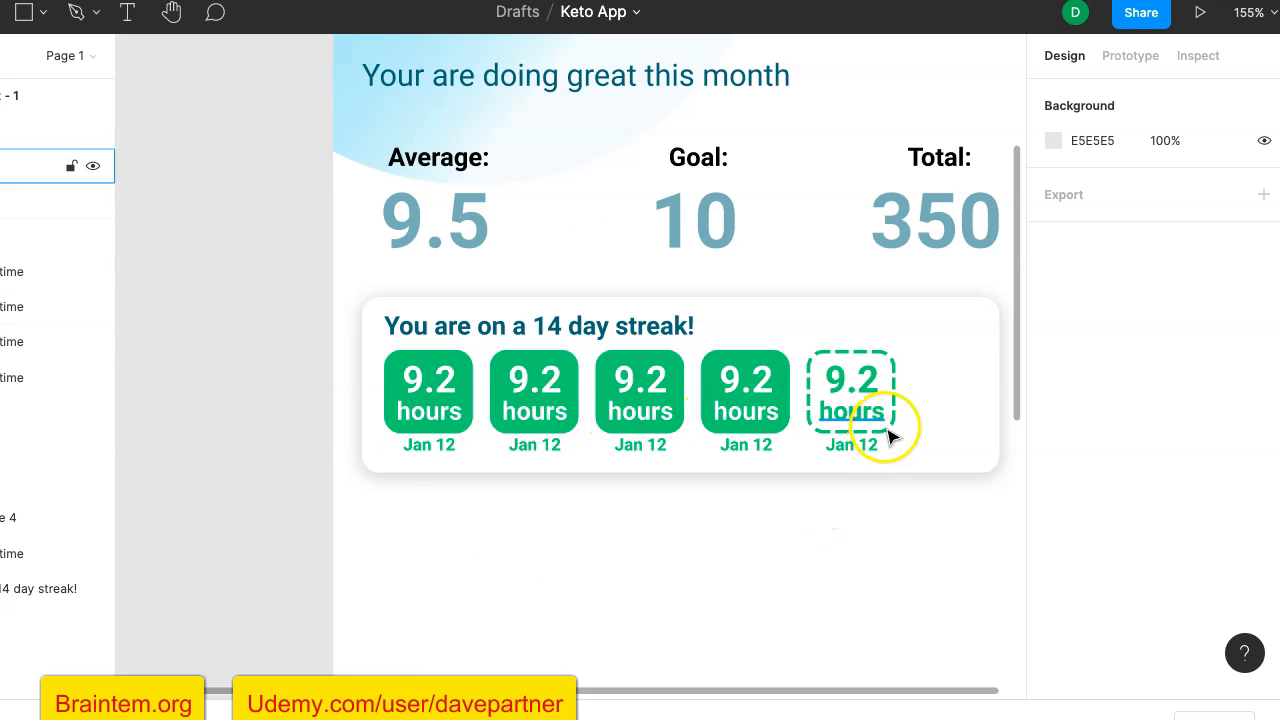
pyautogui.scroll(10, 894, 378)
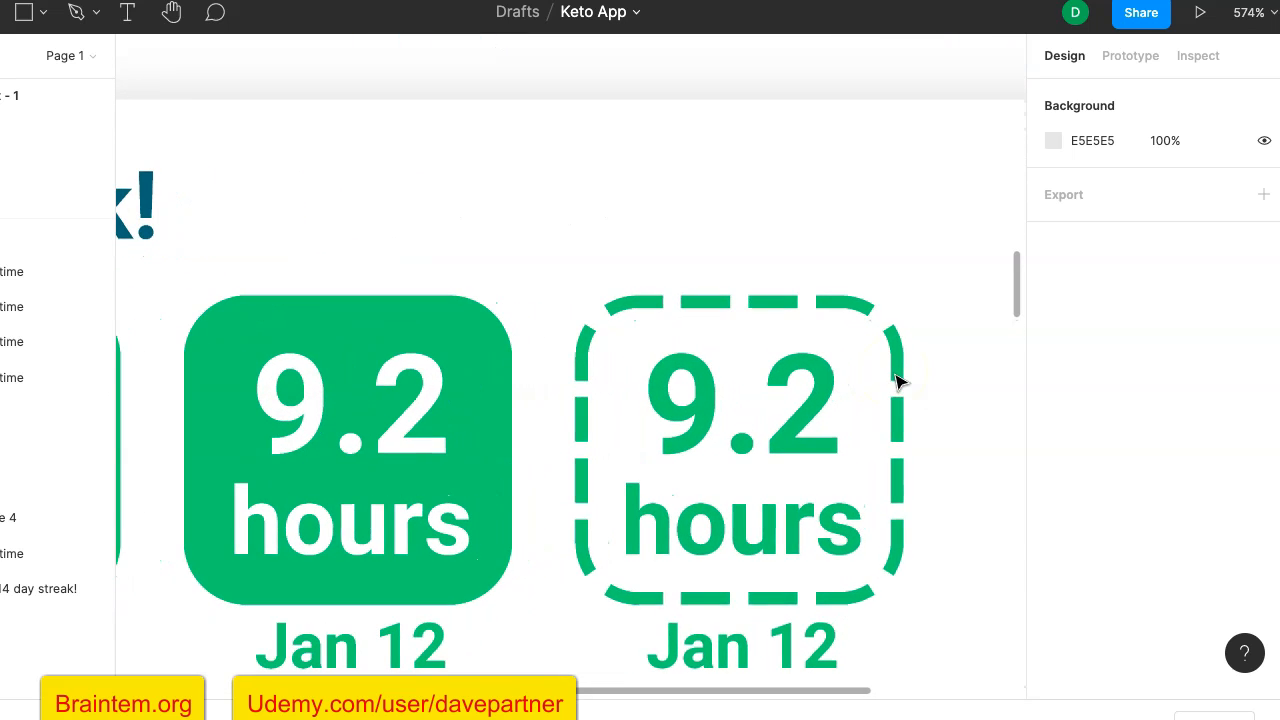
pyautogui.click(902, 366)
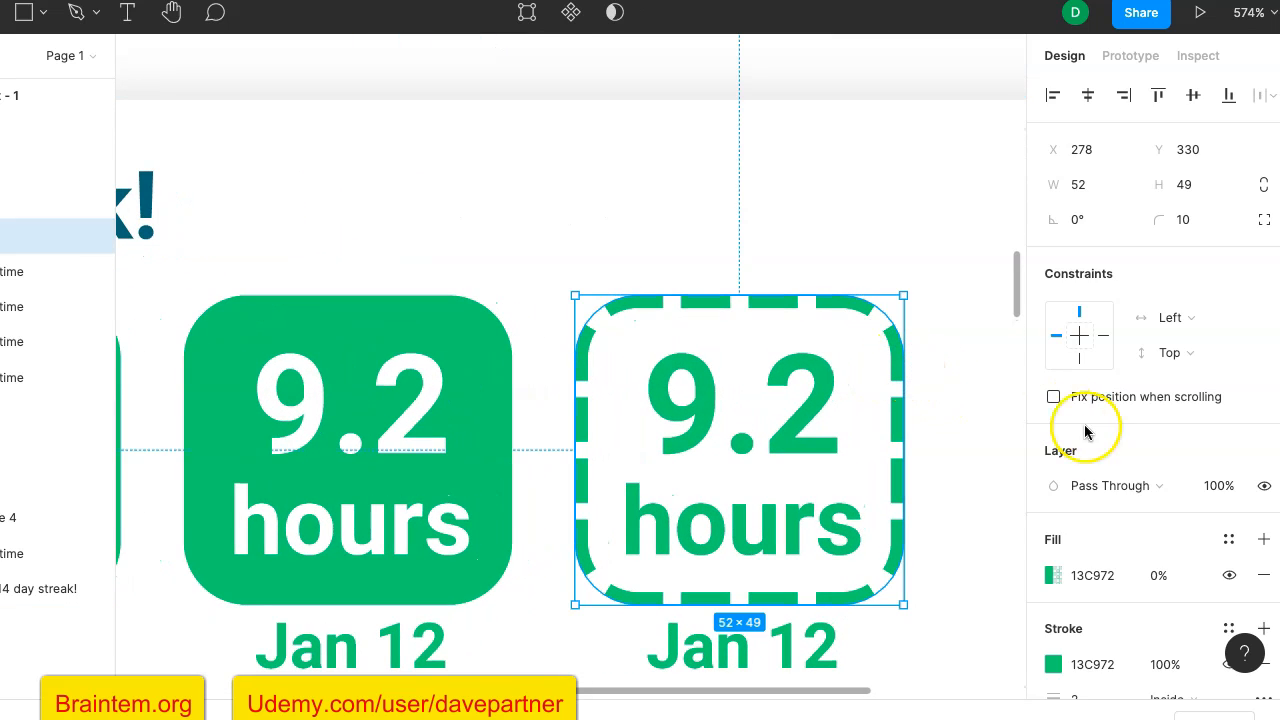
pyautogui.scroll(-4, 1085, 430)
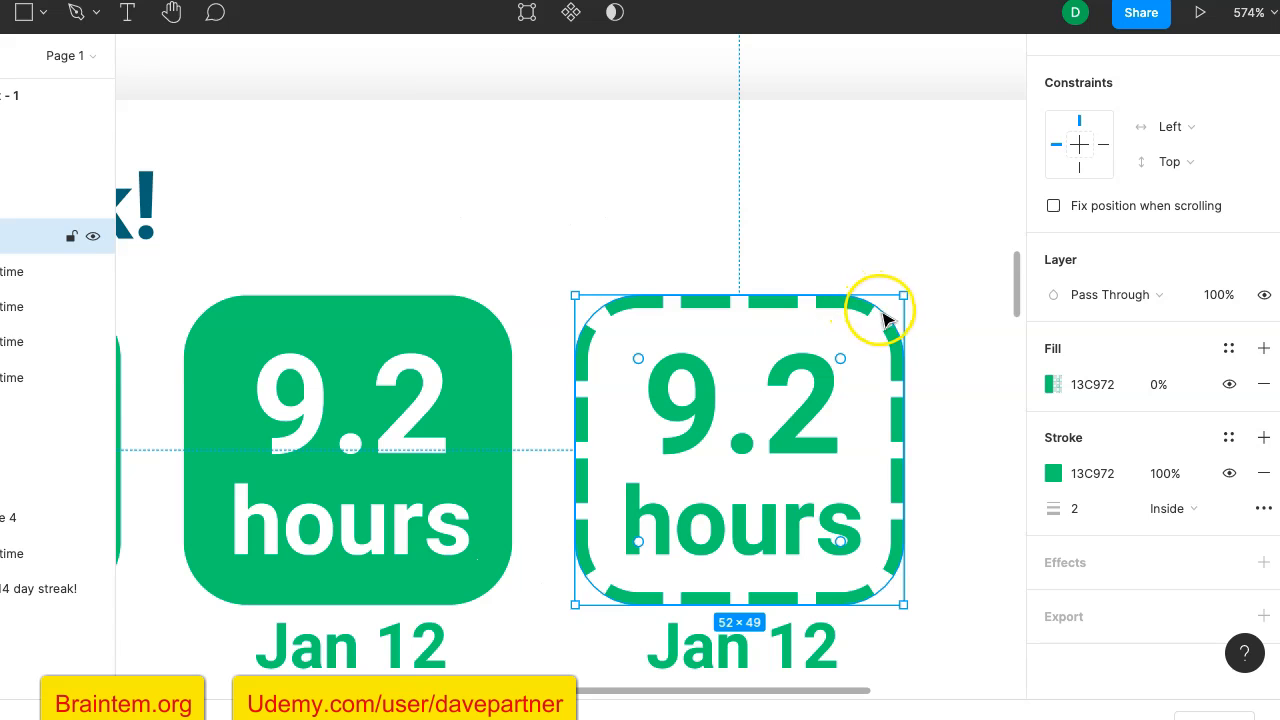
pyautogui.click(1189, 513)
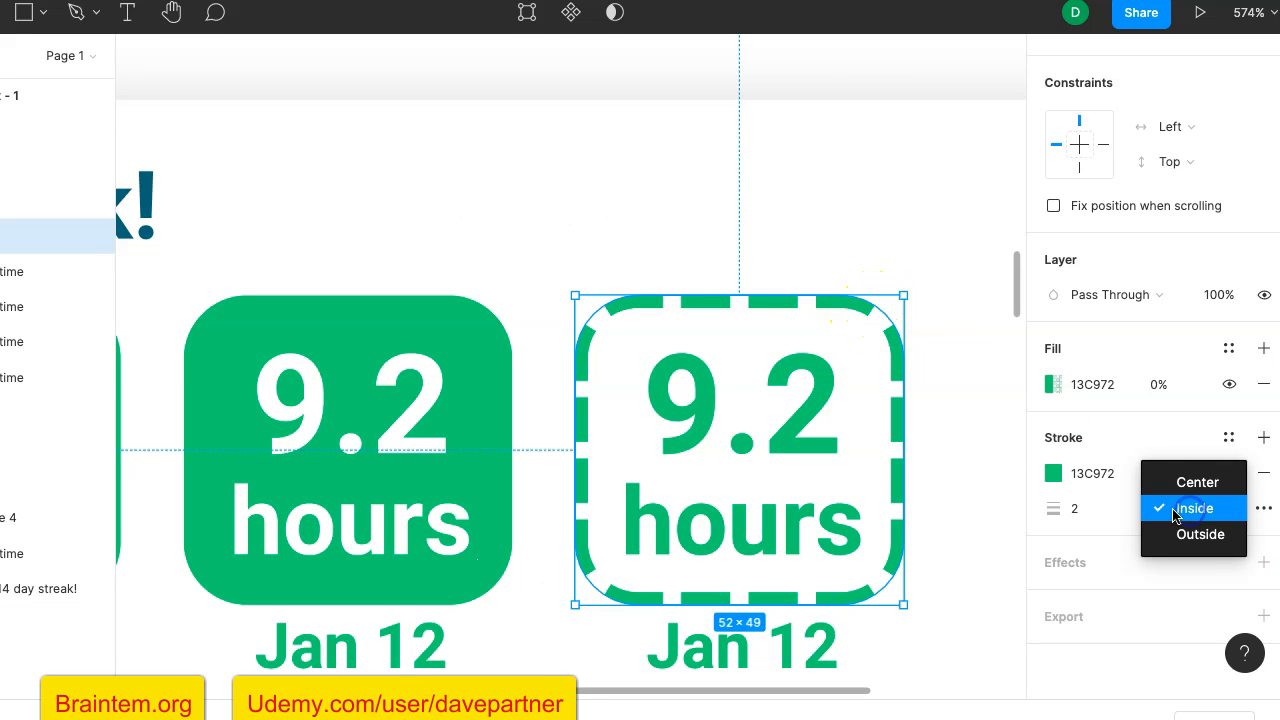
pyautogui.scroll(5, 880, 449)
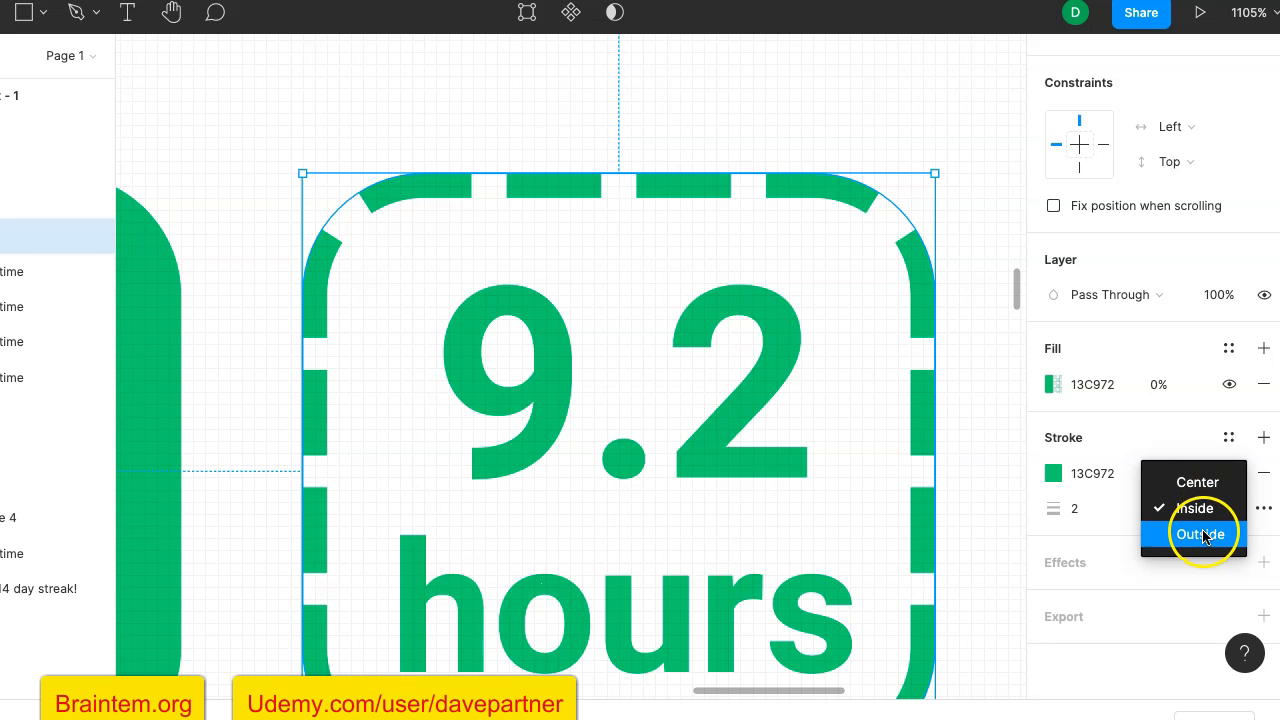
pyautogui.click(1204, 536)
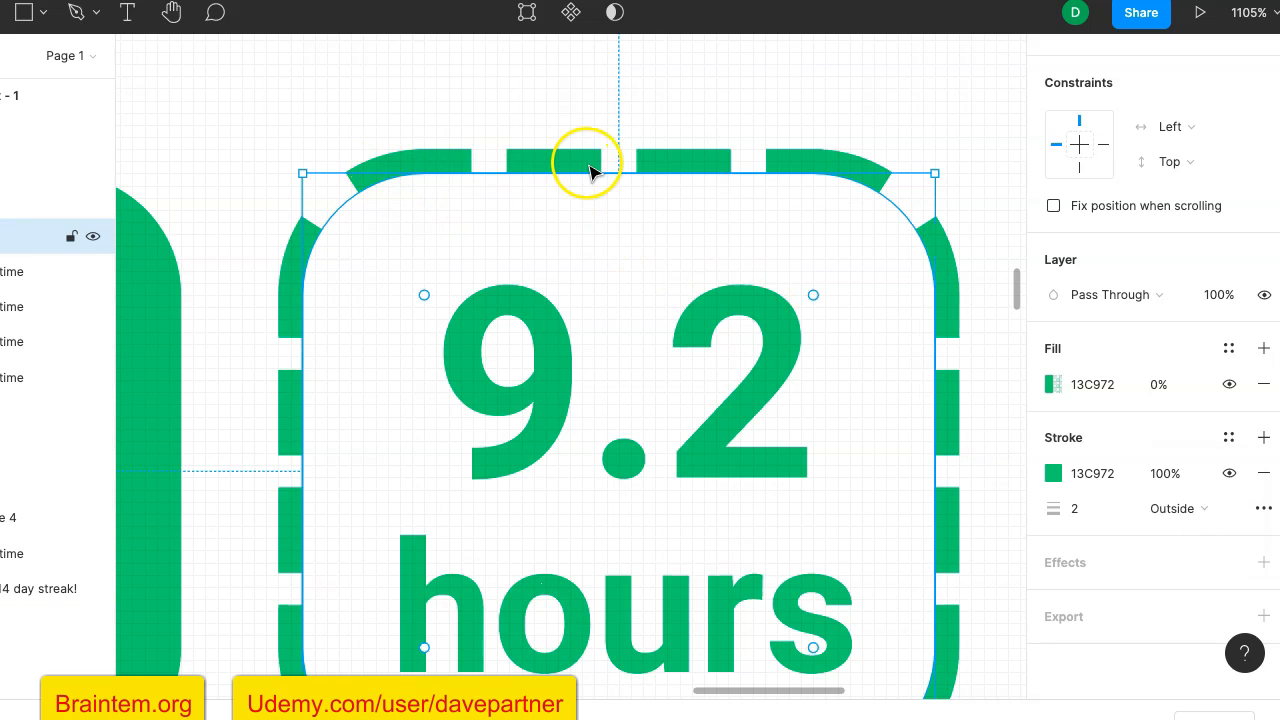
pyautogui.scroll(-10, 590, 172)
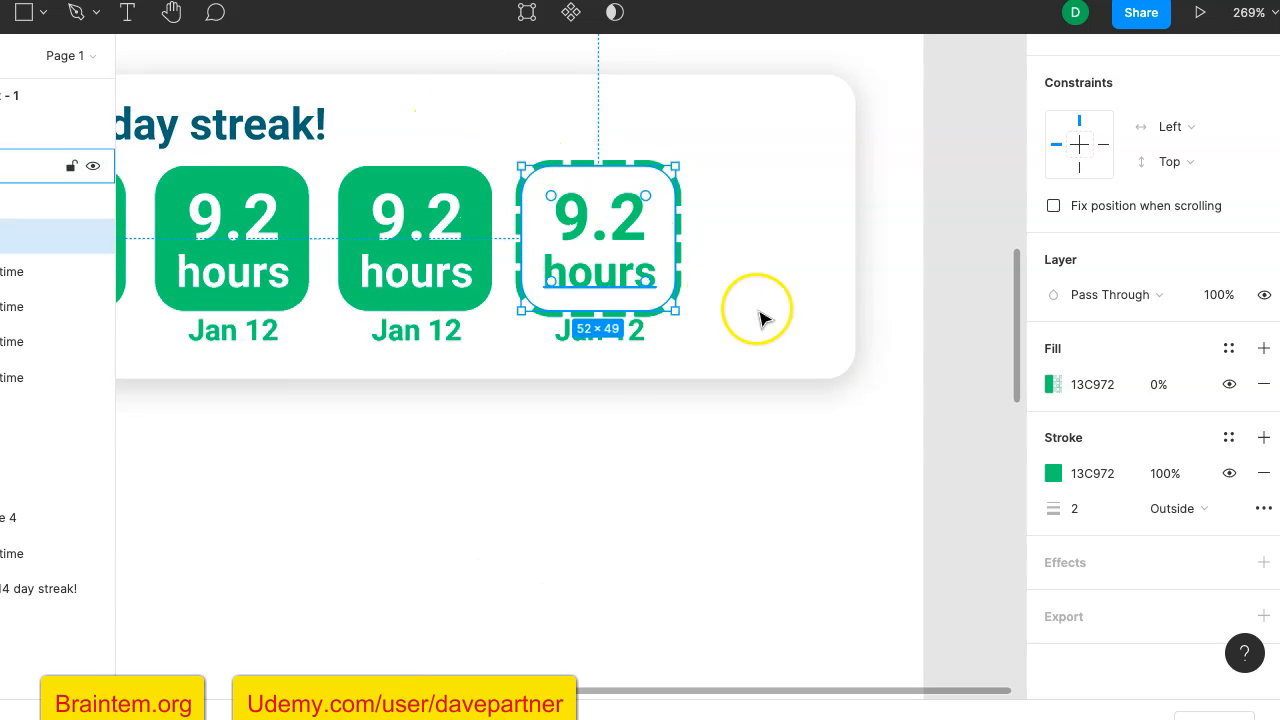
pyautogui.scroll(-3, 766, 323)
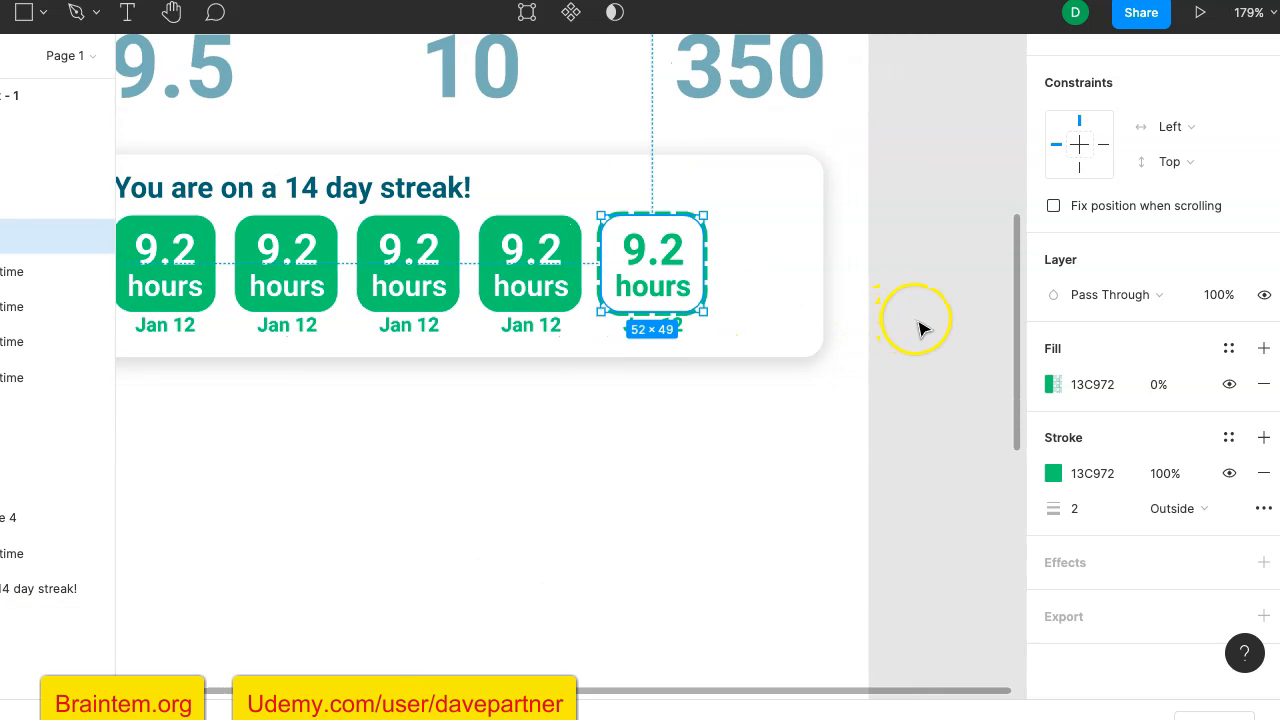
pyautogui.click(921, 330)
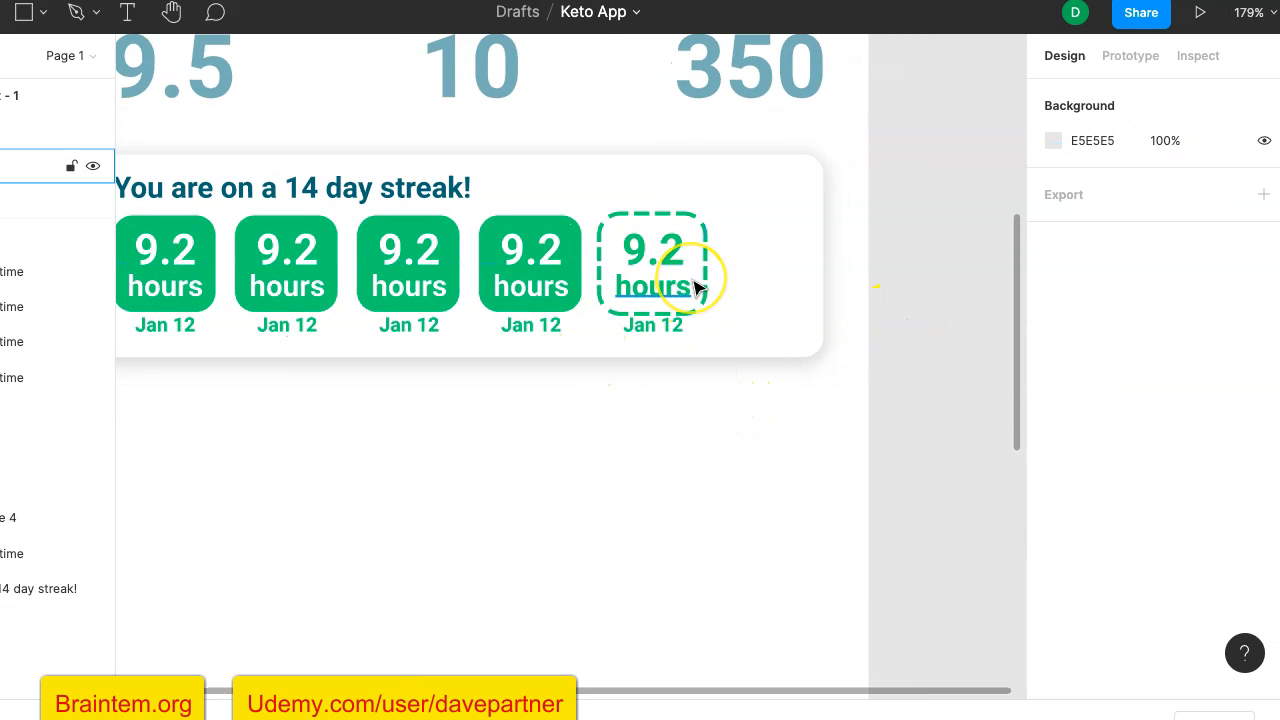
# - Set the stroke alignment of the fifth tile's rectangle back to Inside
pyautogui.scroll(5, 697, 287)
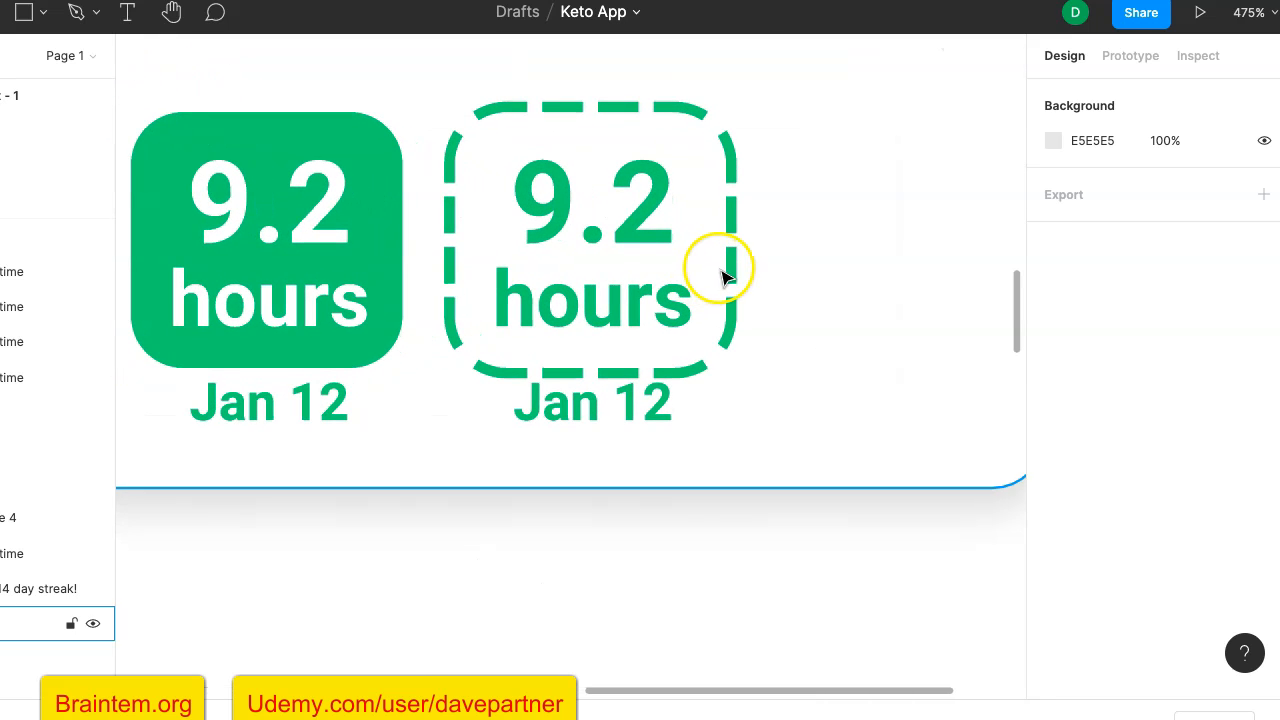
pyautogui.click(728, 272)
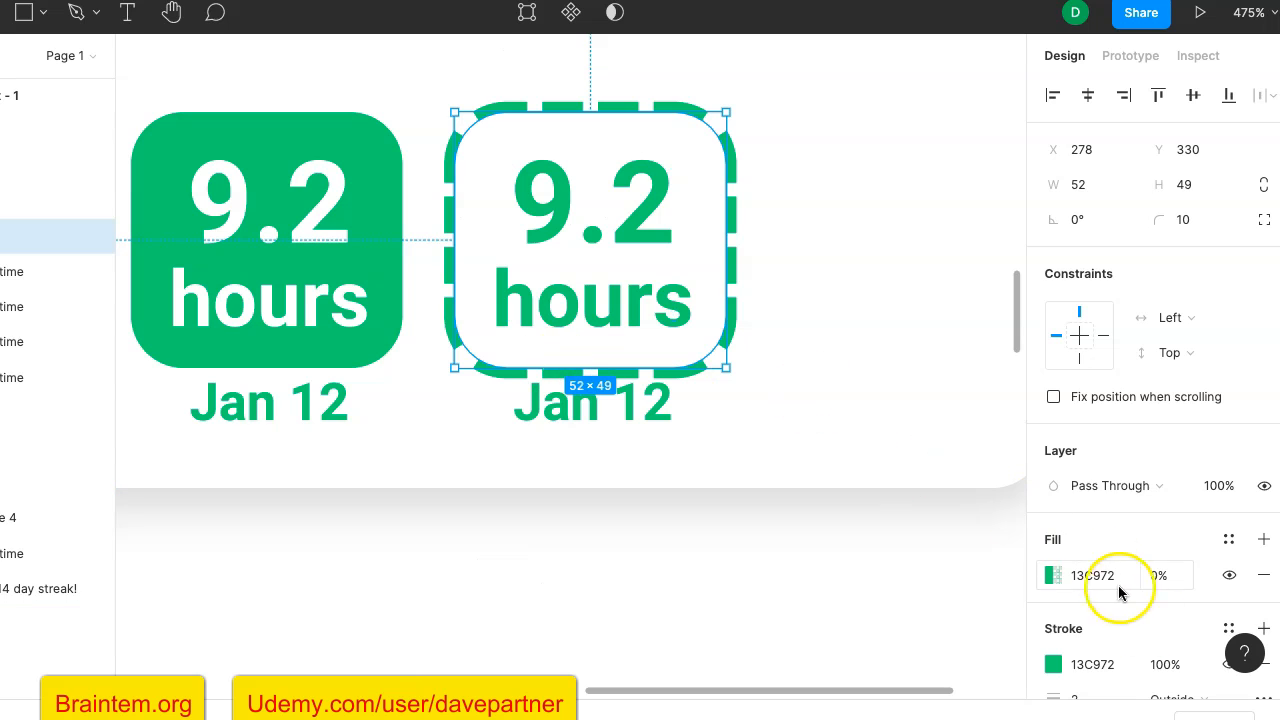
pyautogui.scroll(-4, 1160, 650)
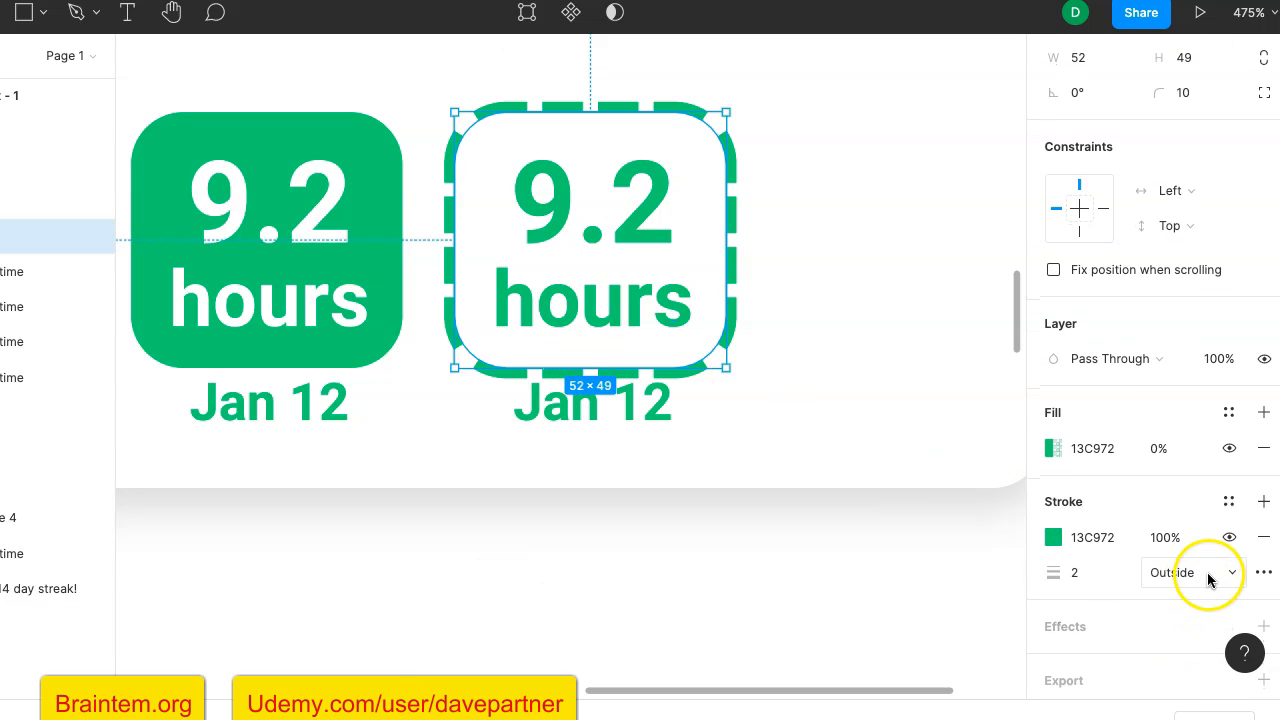
pyautogui.click(1208, 579)
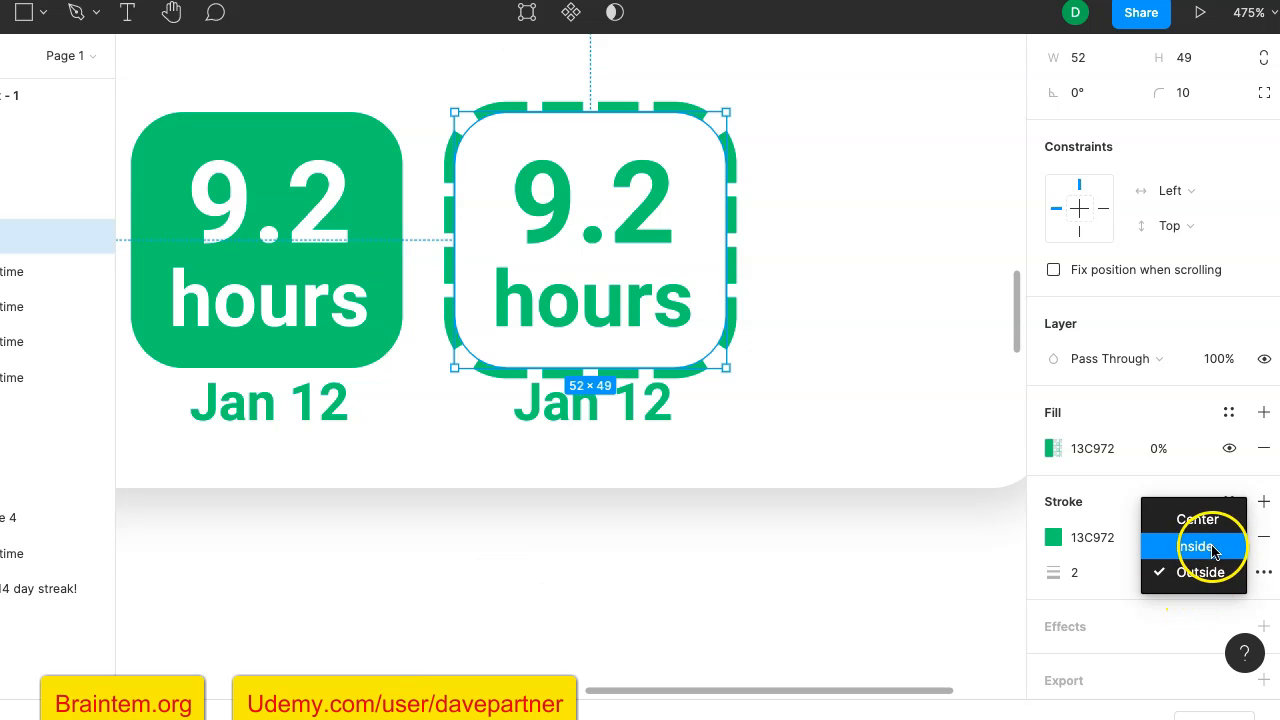
pyautogui.click(1208, 548)
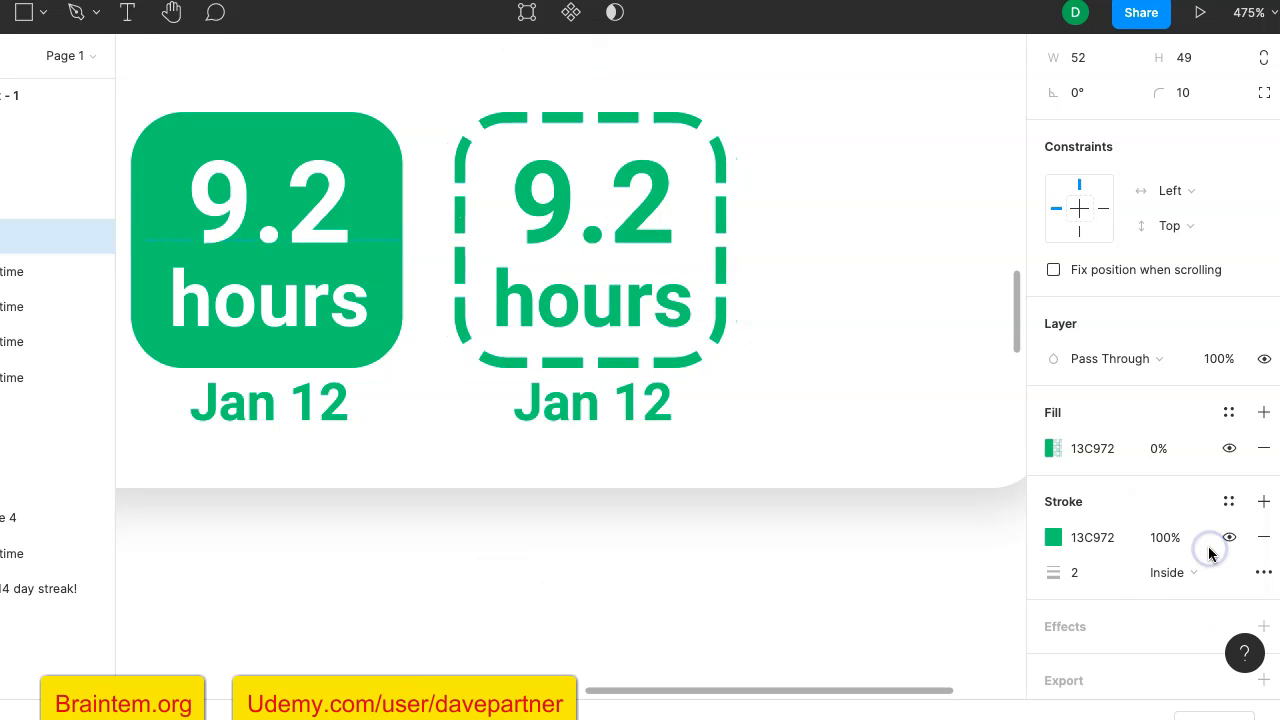
pyautogui.click(912, 590)
# - Recolour the "You are on a 14 day streak!" heading with the document green 13C972
pyautogui.scroll(-10, 914, 590)
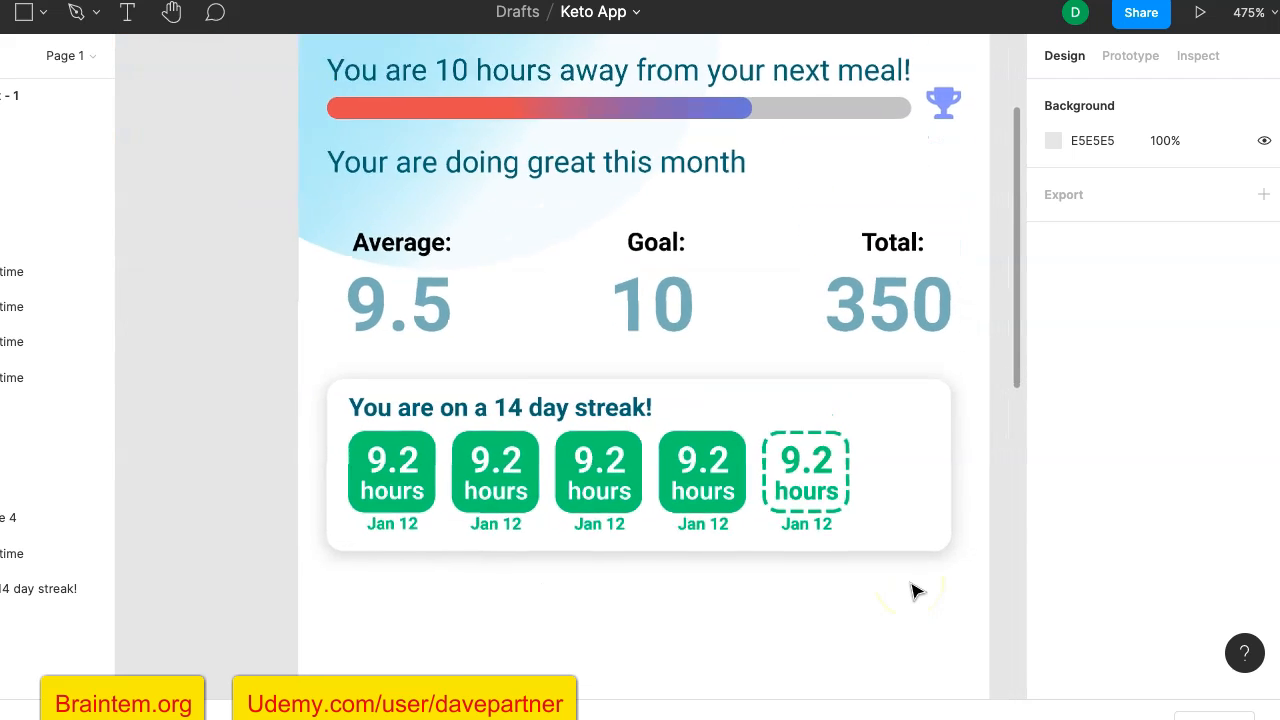
pyautogui.click(637, 428)
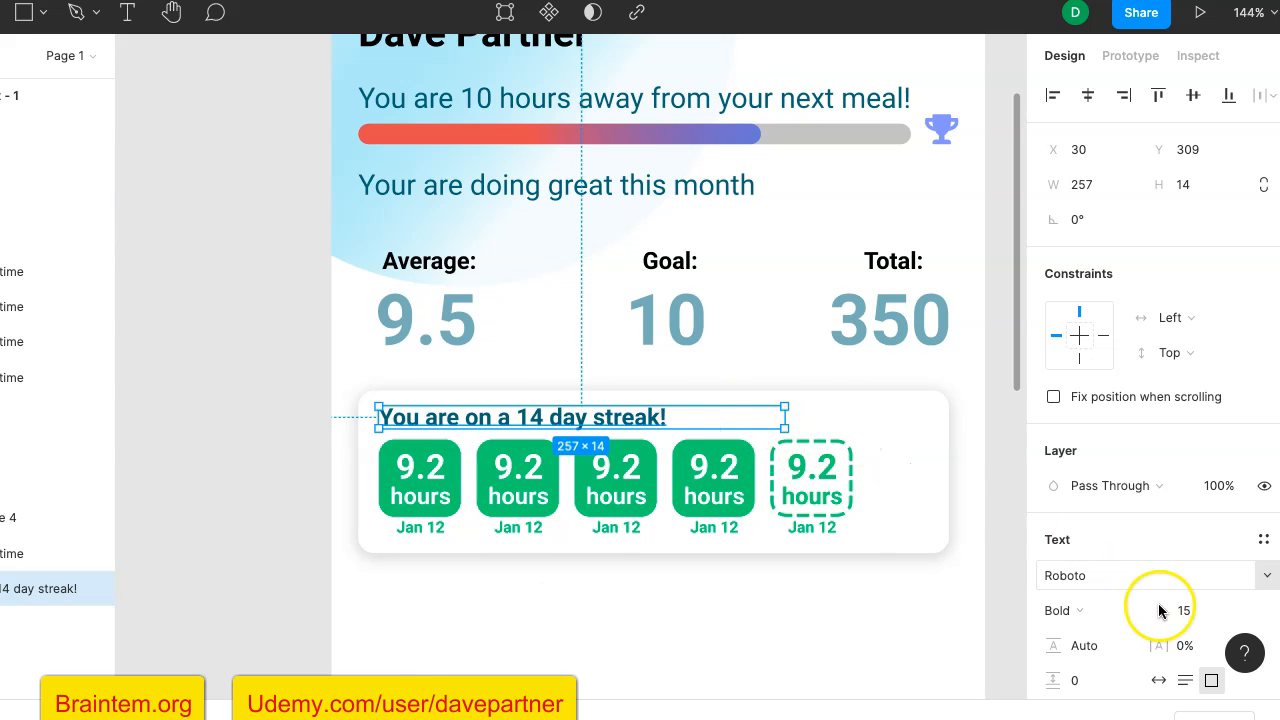
pyautogui.scroll(-5, 1159, 610)
pyautogui.click(1052, 558)
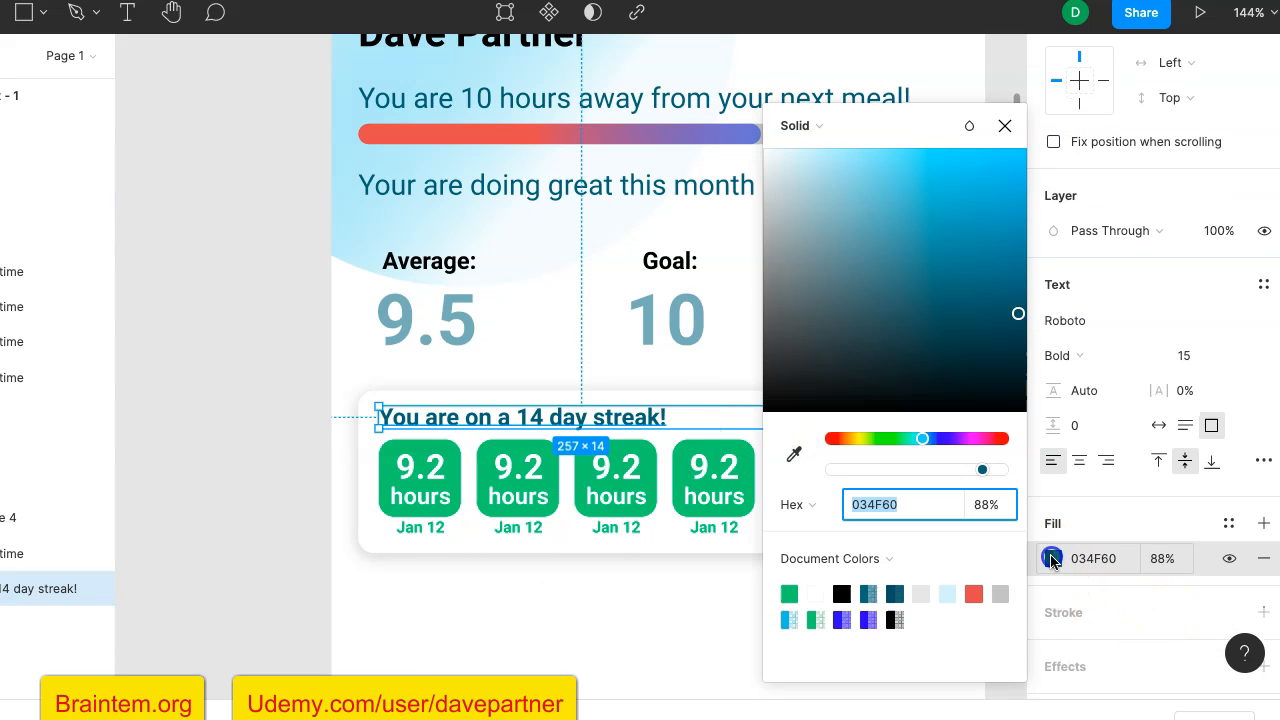
pyautogui.click(878, 593)
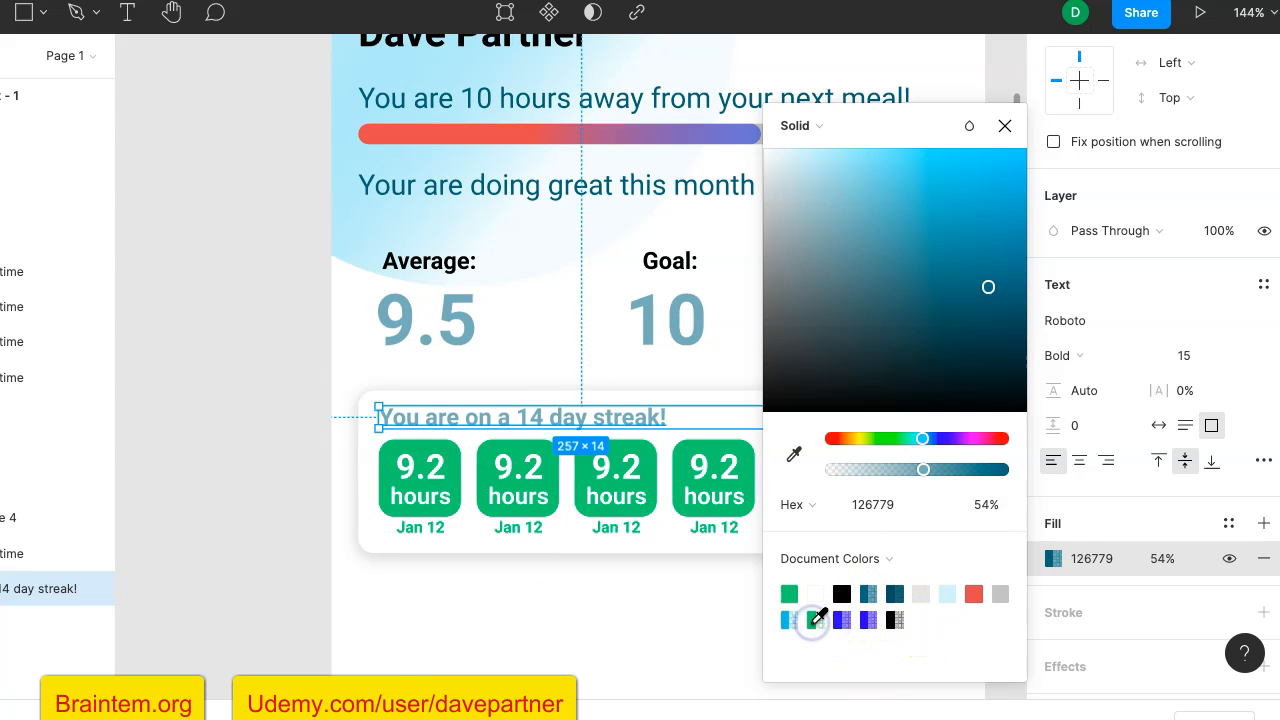
pyautogui.click(790, 592)
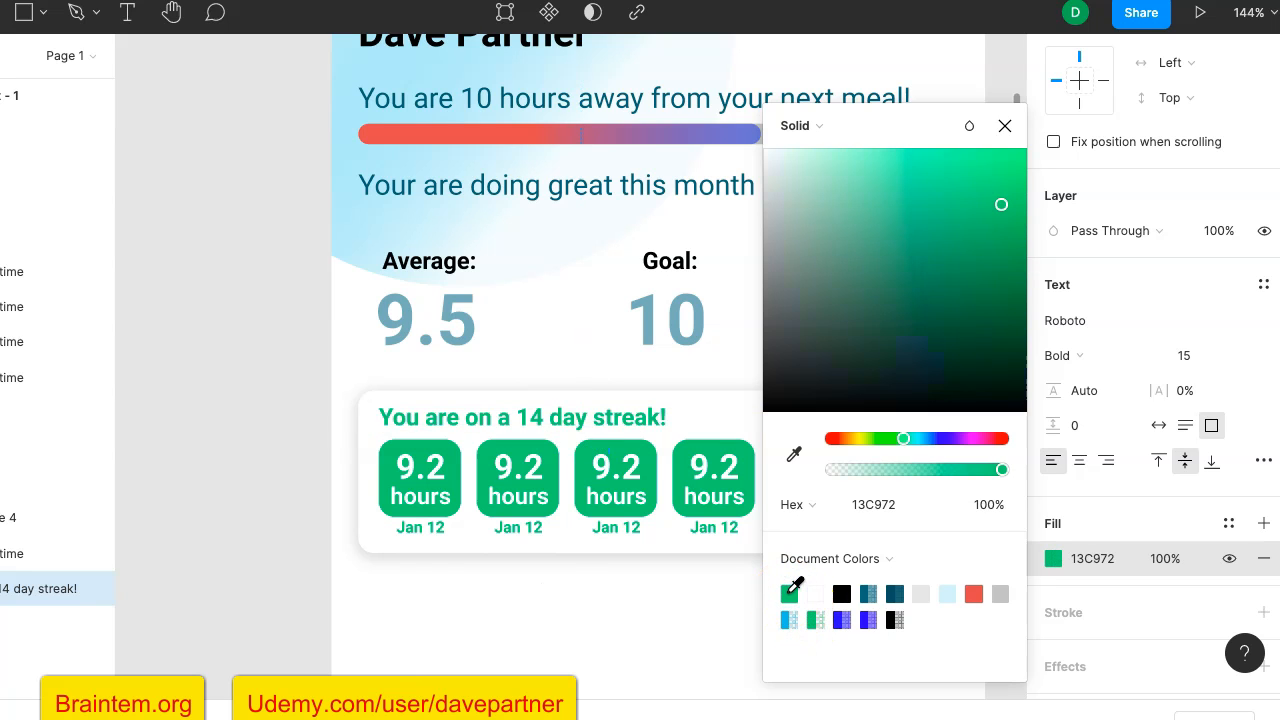
pyautogui.click(260, 520)
pyautogui.scroll(-5, 260, 520)
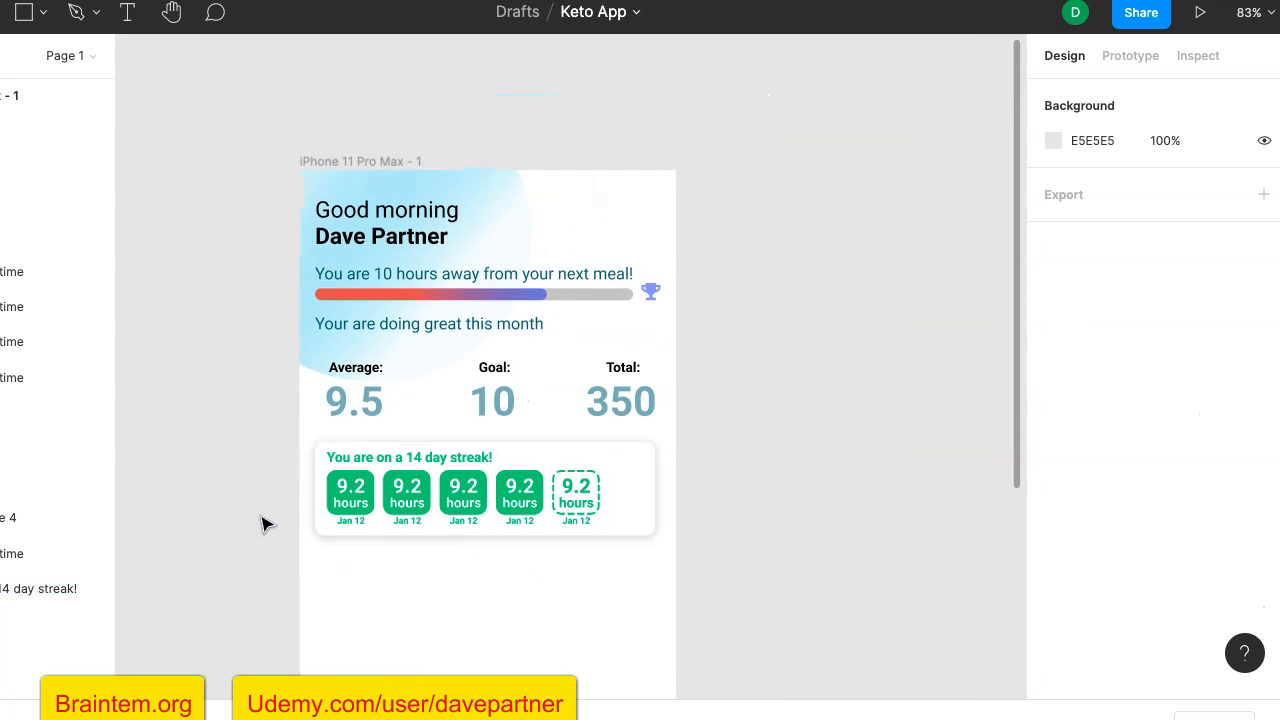
pyautogui.scroll(5, 260, 520)
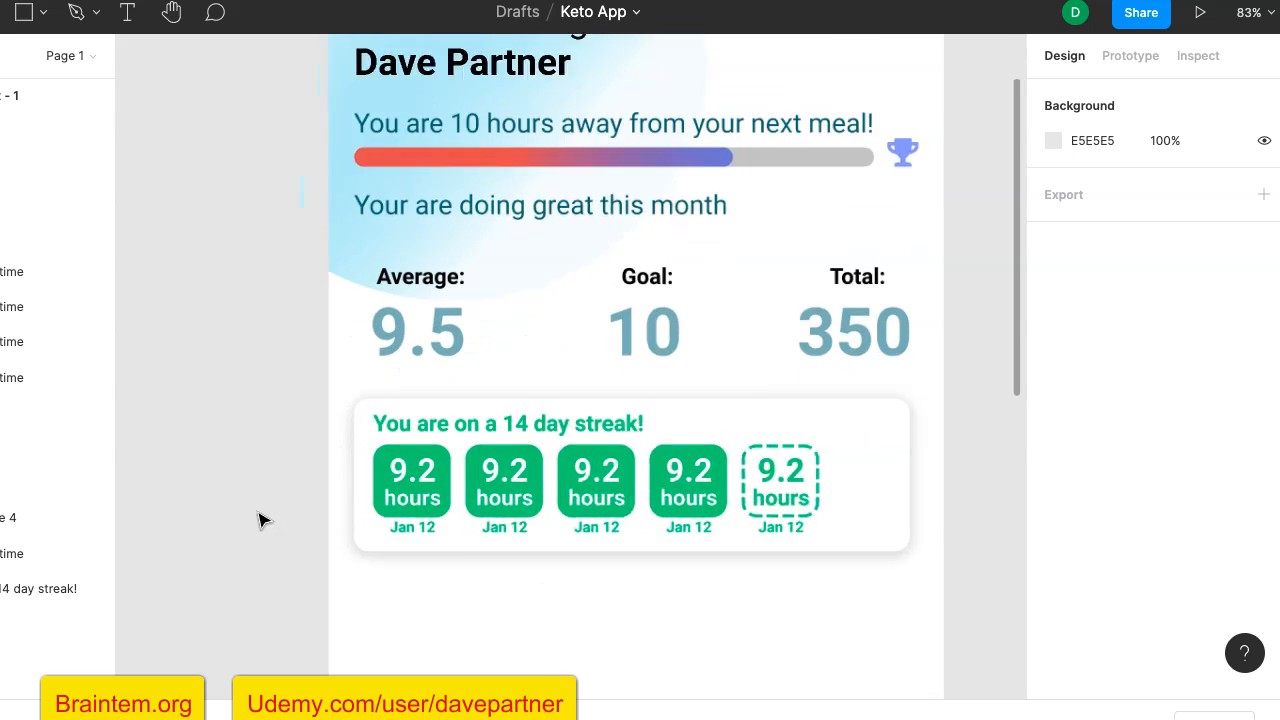
pyautogui.hscroll(2, 260, 520)
pyautogui.scroll(1, 260, 520)
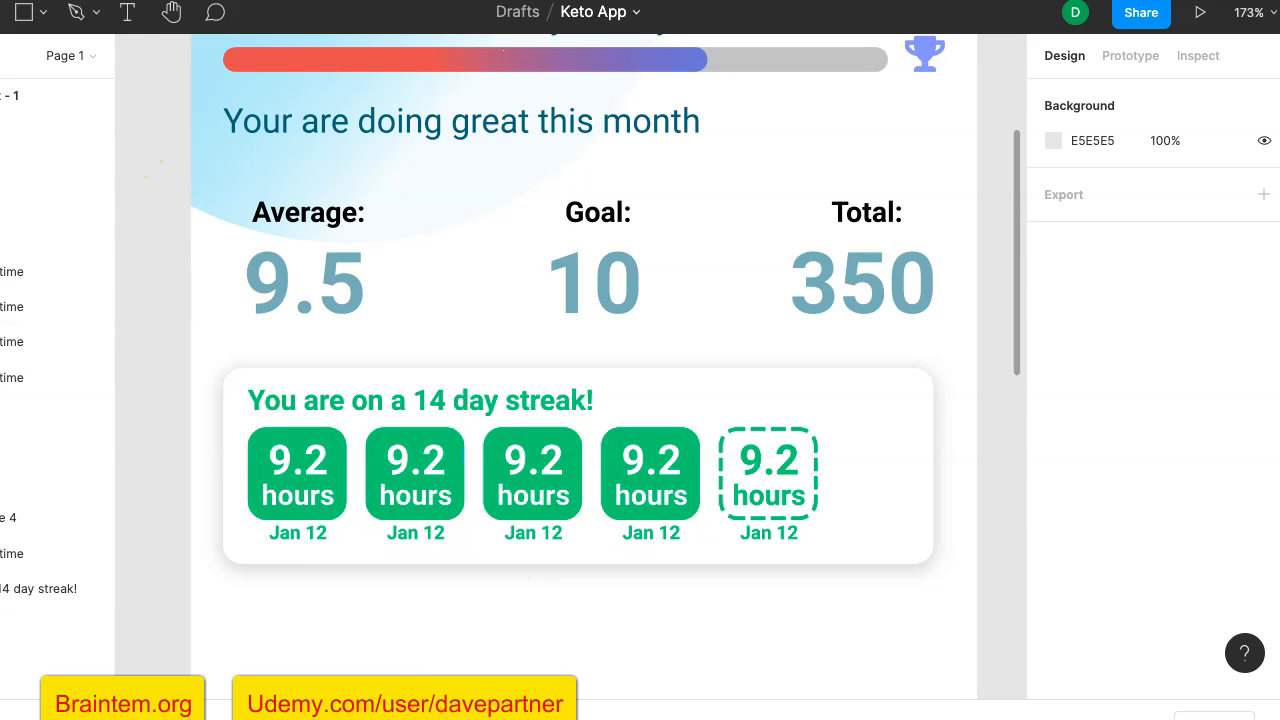
pyautogui.scroll(-3, 766, 377)
pyautogui.moveTo(604, 355)
pyautogui.mouseDown()
pyautogui.moveTo(300, 336)
pyautogui.moveTo(316, 343)
pyautogui.mouseUp()
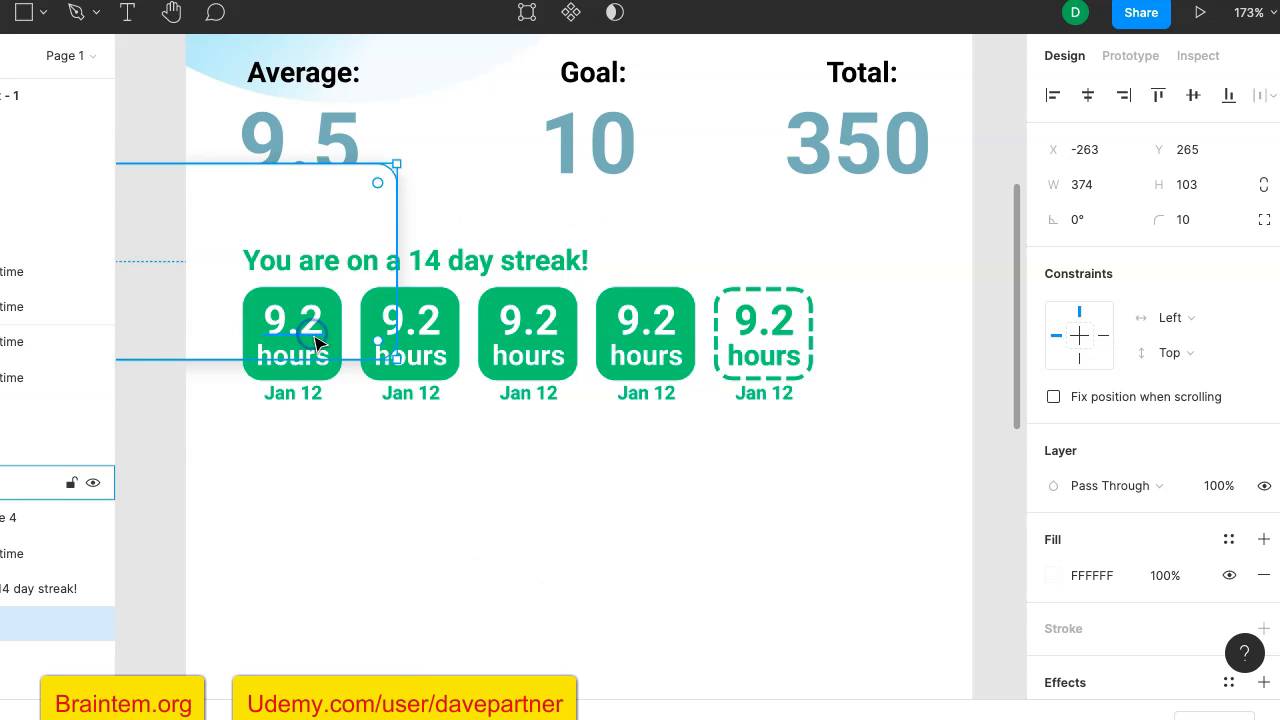
pyautogui.hotkey('ctrl', 'z')
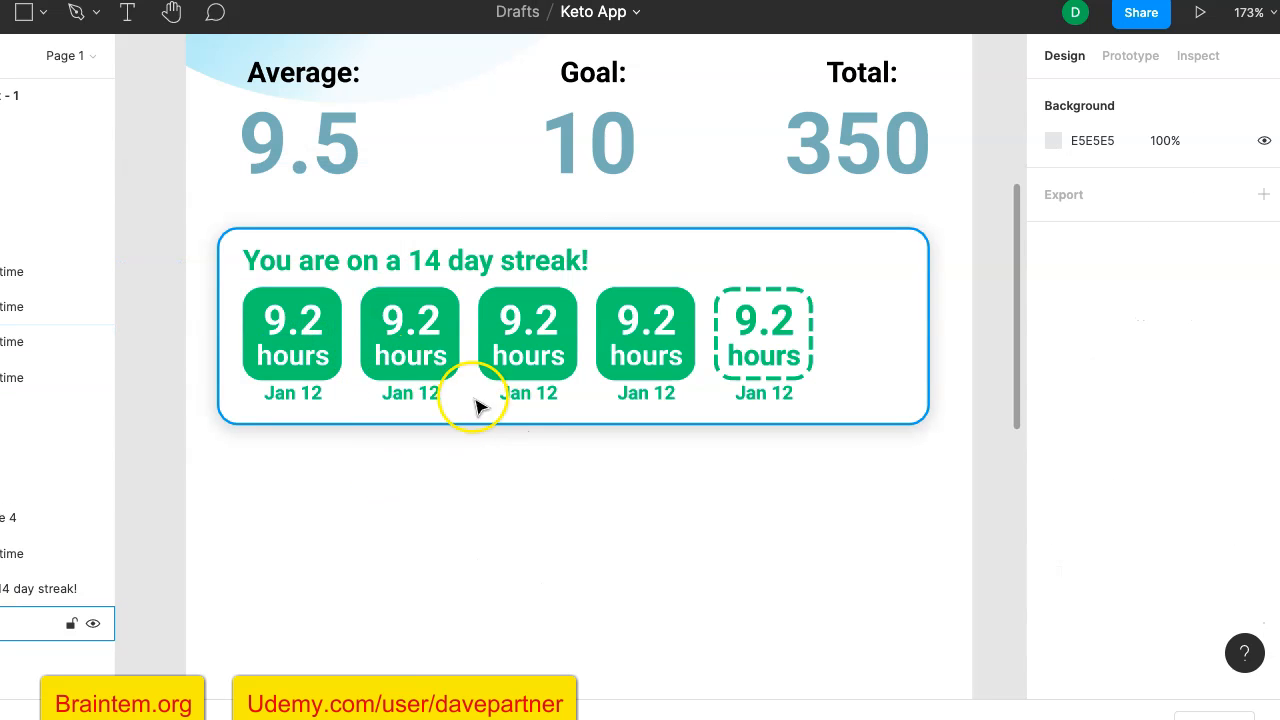
pyautogui.moveTo(337, 320)
pyautogui.mouseDown()
pyautogui.moveTo(405, 345)
pyautogui.moveTo(337, 337)
pyautogui.mouseUp()
pyautogui.hotkey('ctrl', 'z')
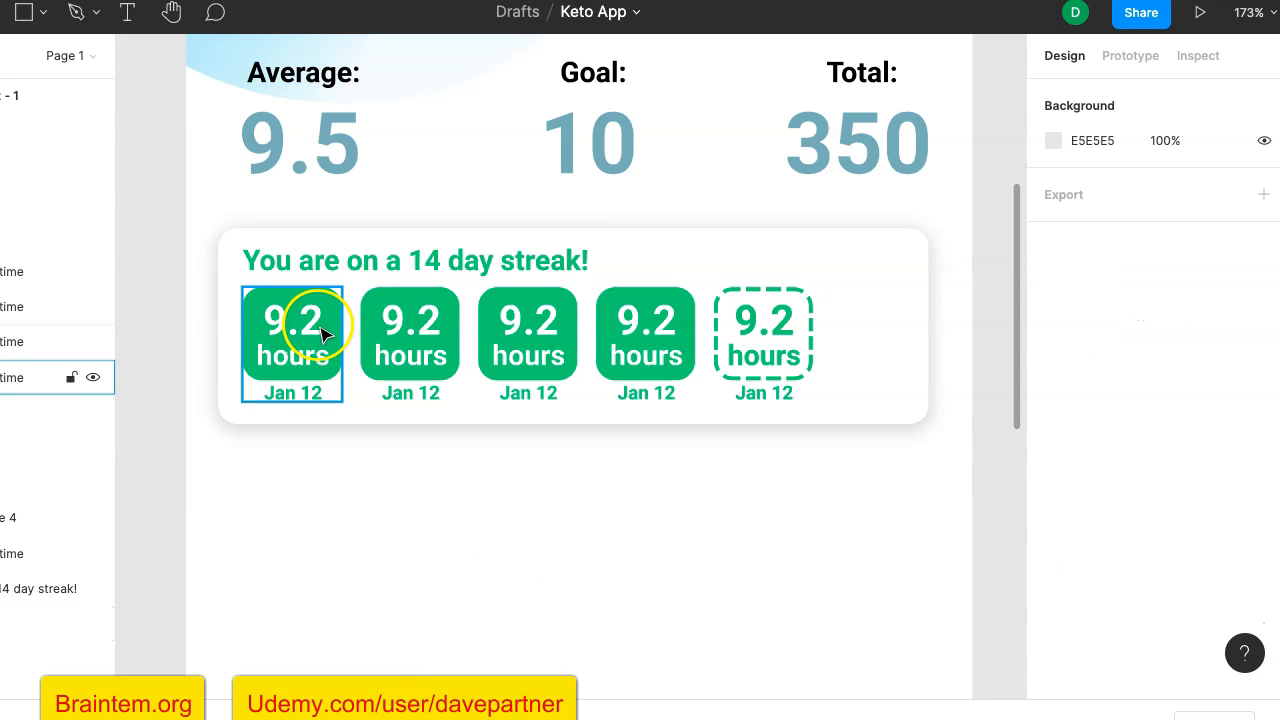
# - Try selecting all five hour tiles in the streak card for grouping
pyautogui.click(320, 333)
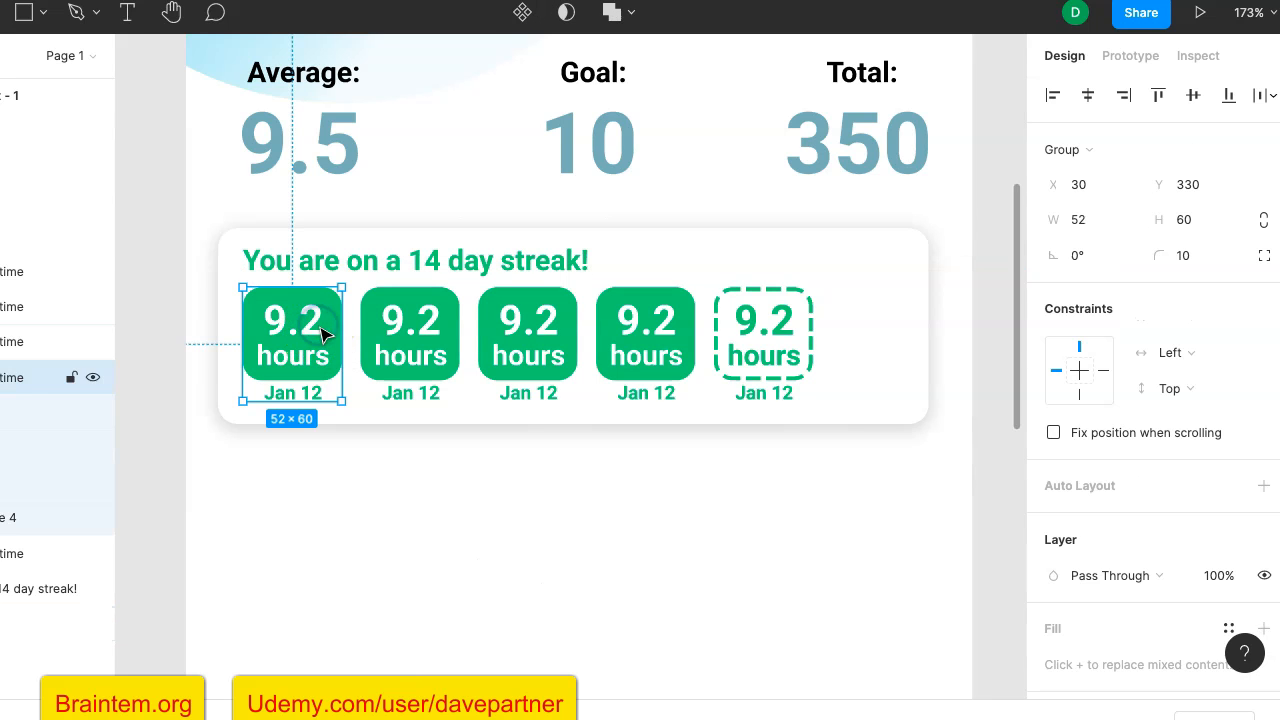
pyautogui.keyDown('shift'); pyautogui.click(437, 345); pyautogui.keyUp('shift')
pyautogui.keyDown('shift'); pyautogui.click(535, 345); pyautogui.keyUp('shift')
pyautogui.keyDown('shift'); pyautogui.click(636, 348); pyautogui.keyUp('shift')
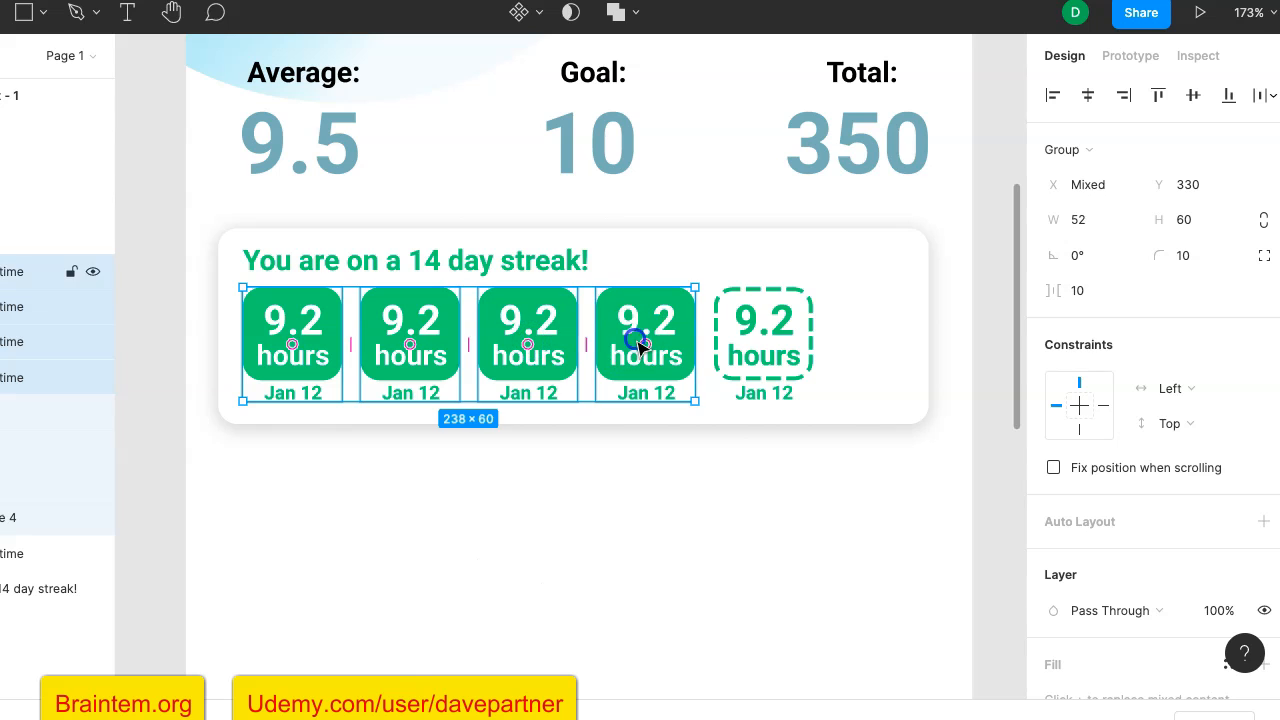
pyautogui.keyDown('shift'); pyautogui.click(752, 345); pyautogui.keyUp('shift')
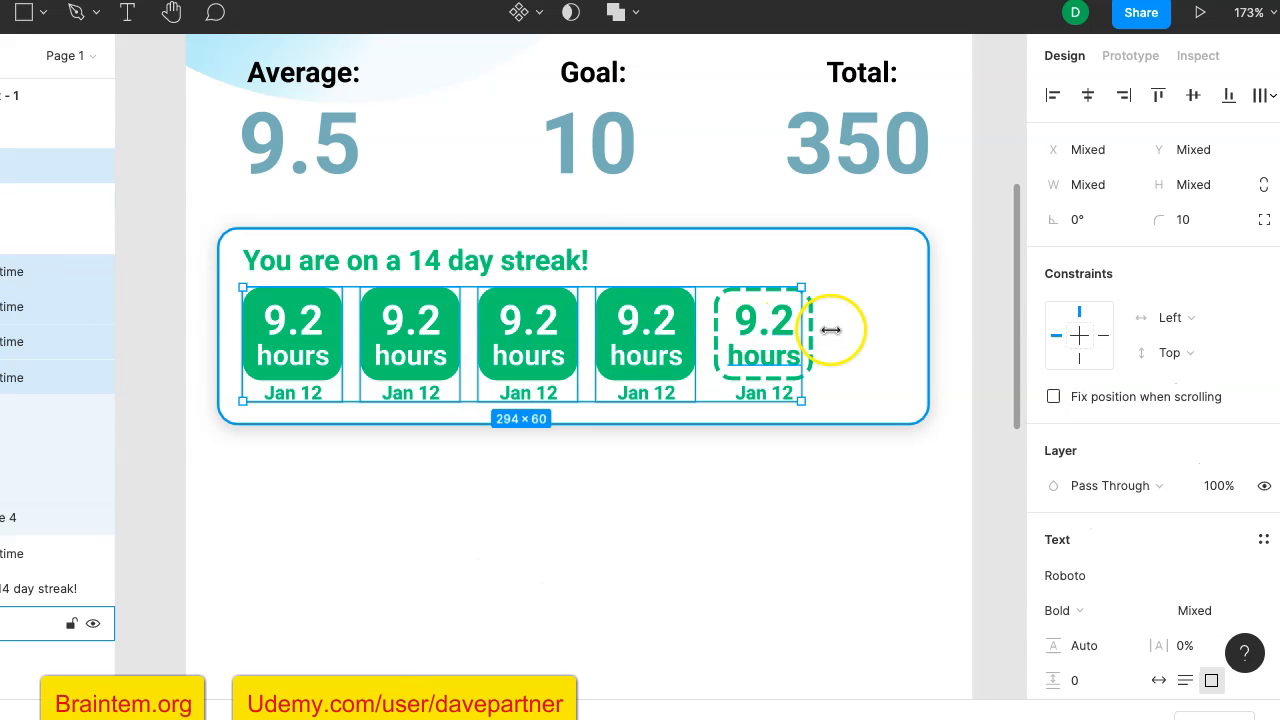
pyautogui.rightClick(392, 328)
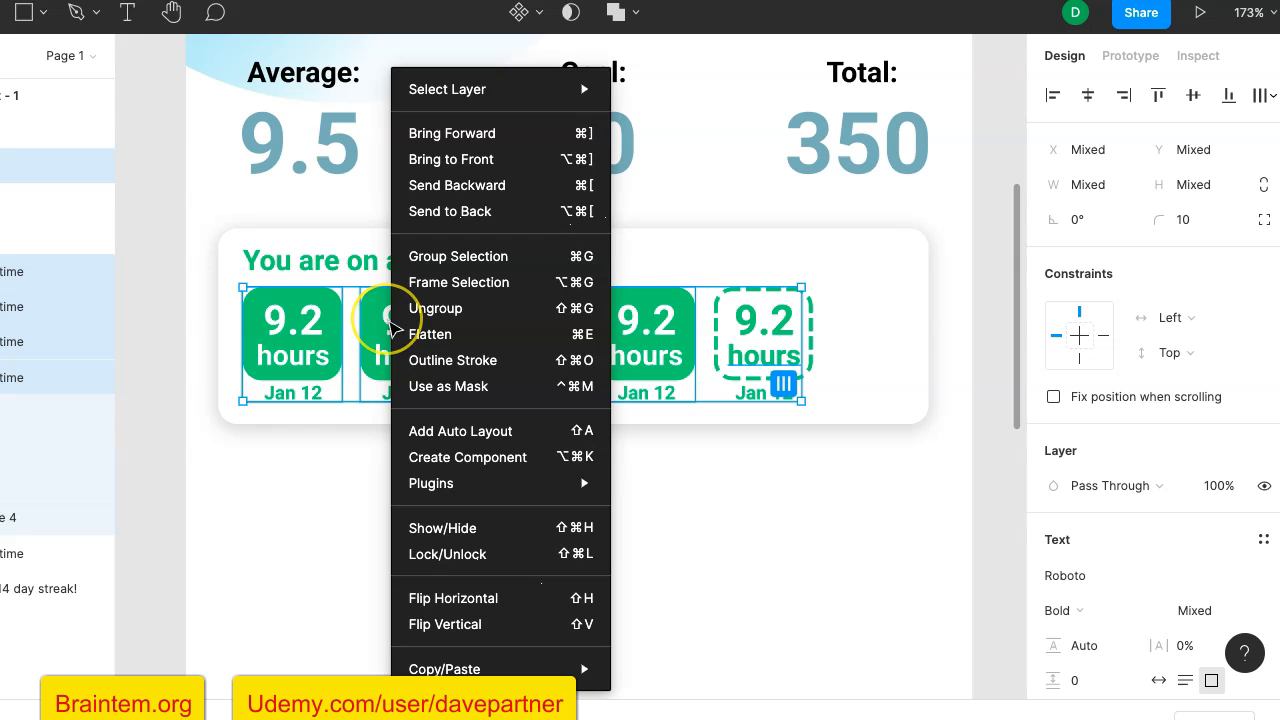
pyautogui.click(750, 488)
# - Try grouping the fifth tile's texts and dashed rectangle together with the white streak card background, and undo it
pyautogui.click(846, 360)
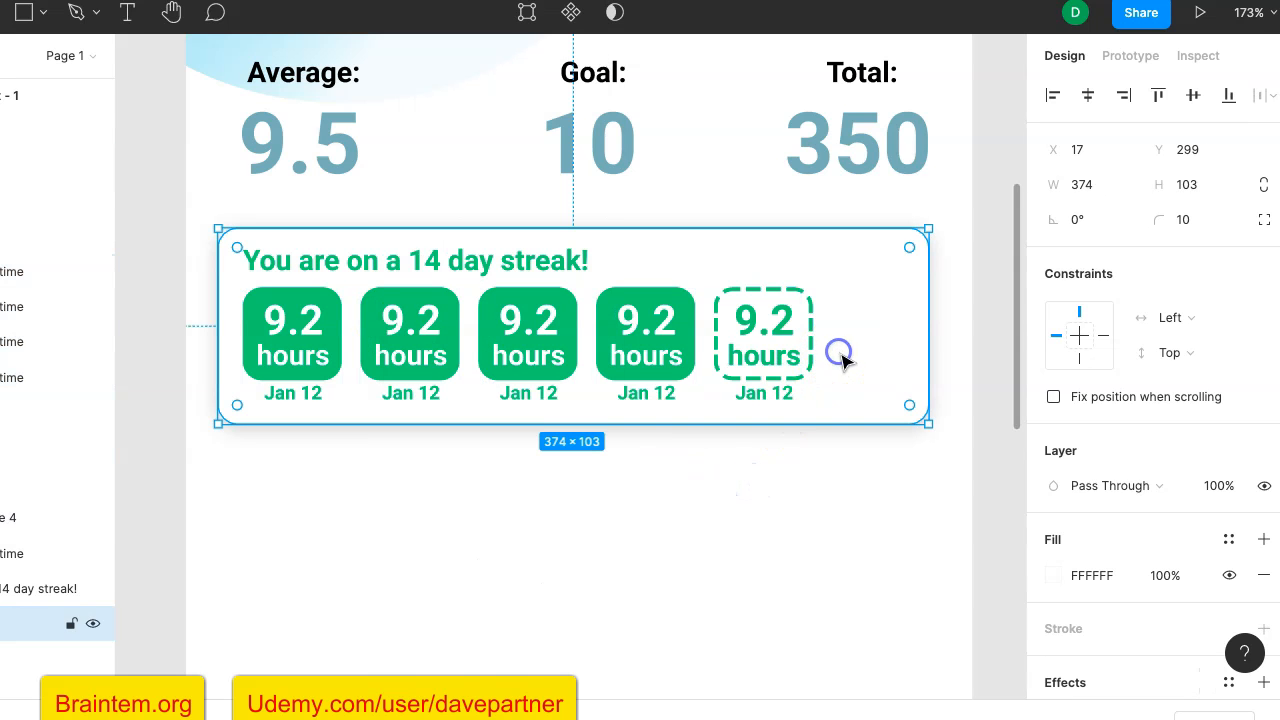
pyautogui.keyDown('shift'); pyautogui.click(783, 395); pyautogui.keyUp('shift')
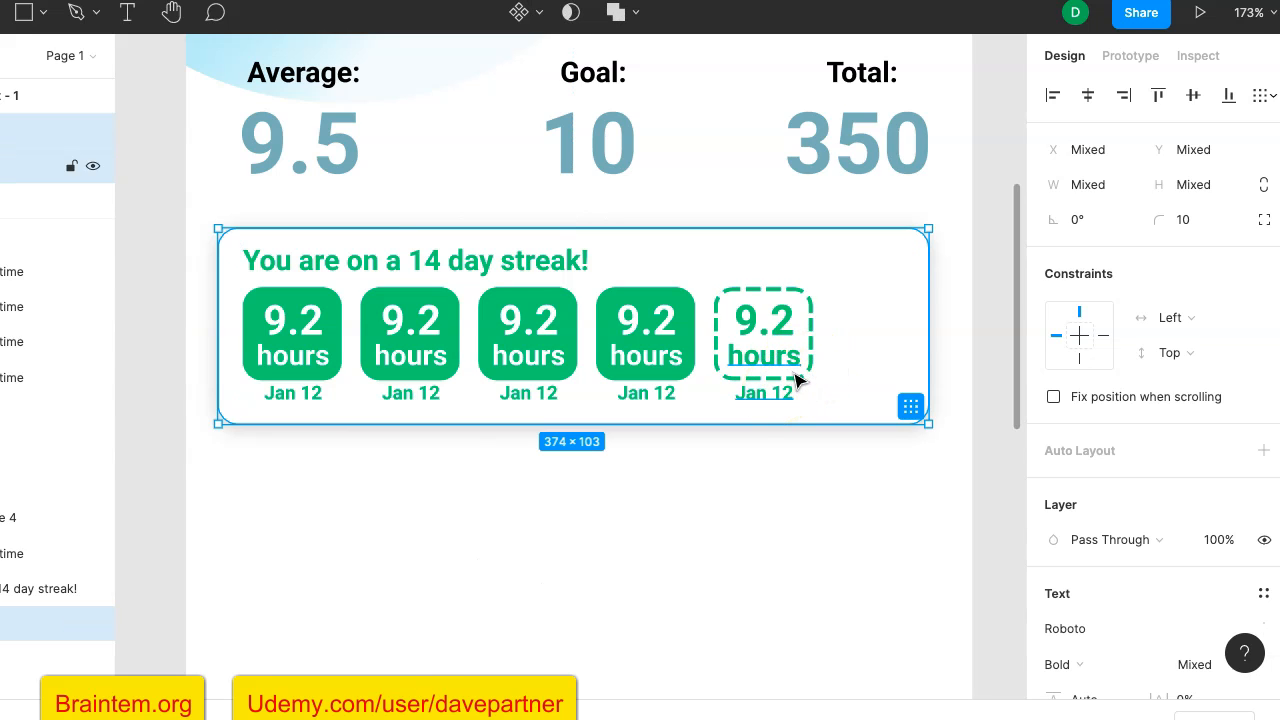
pyautogui.keyDown('shift'); pyautogui.click(810, 316); pyautogui.keyUp('shift')
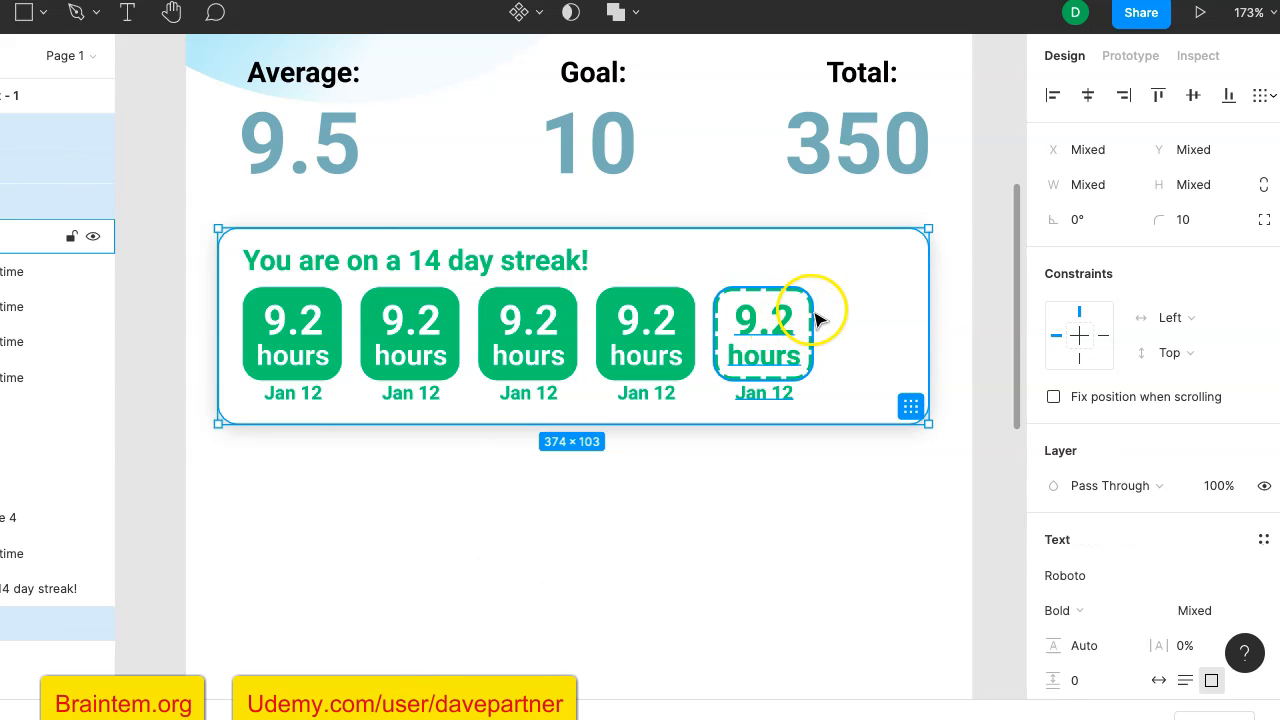
pyautogui.keyDown('shift'); pyautogui.click(814, 318); pyautogui.keyUp('shift')
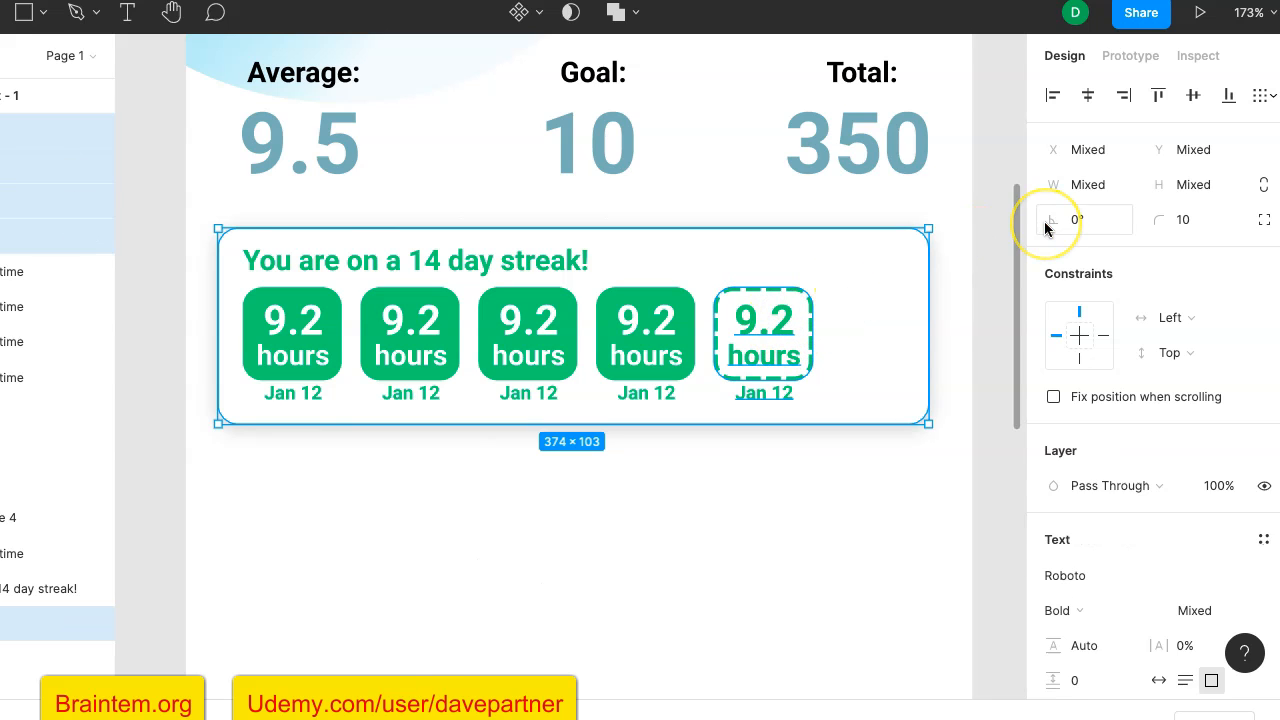
pyautogui.hotkey('ctrl', 'g')
pyautogui.click(918, 305)
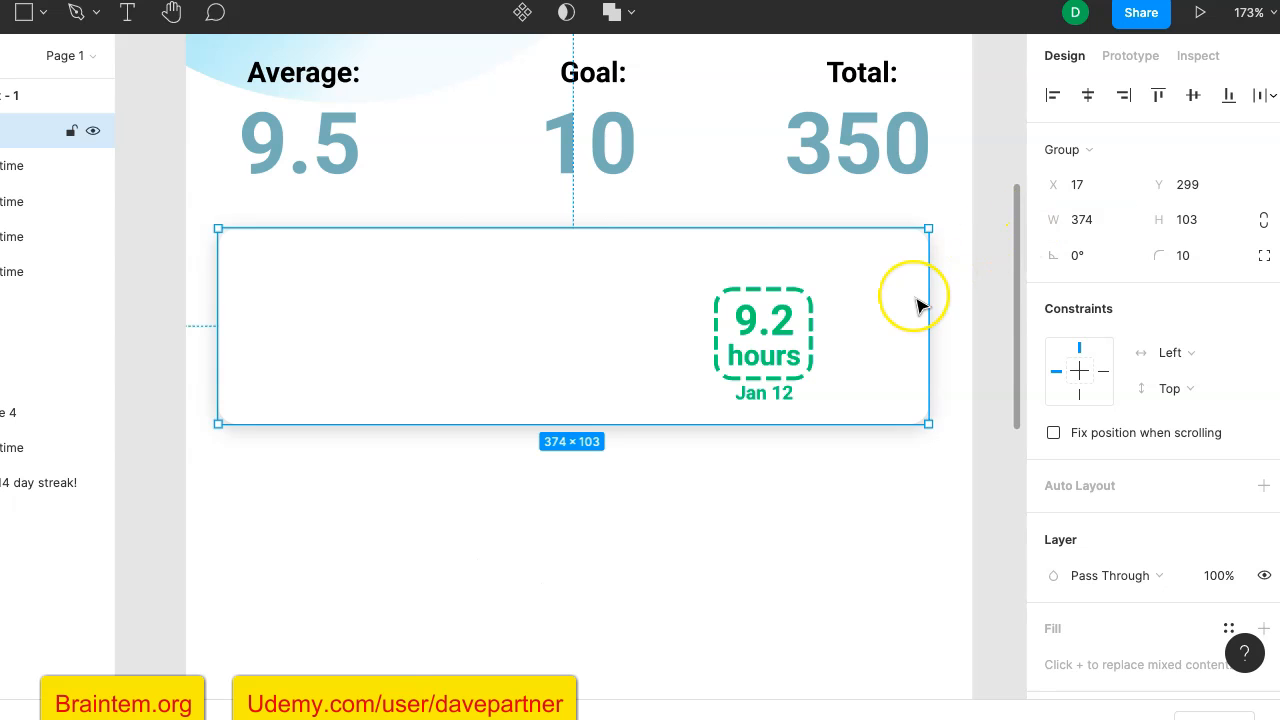
pyautogui.hotkey('ctrl', 'z')
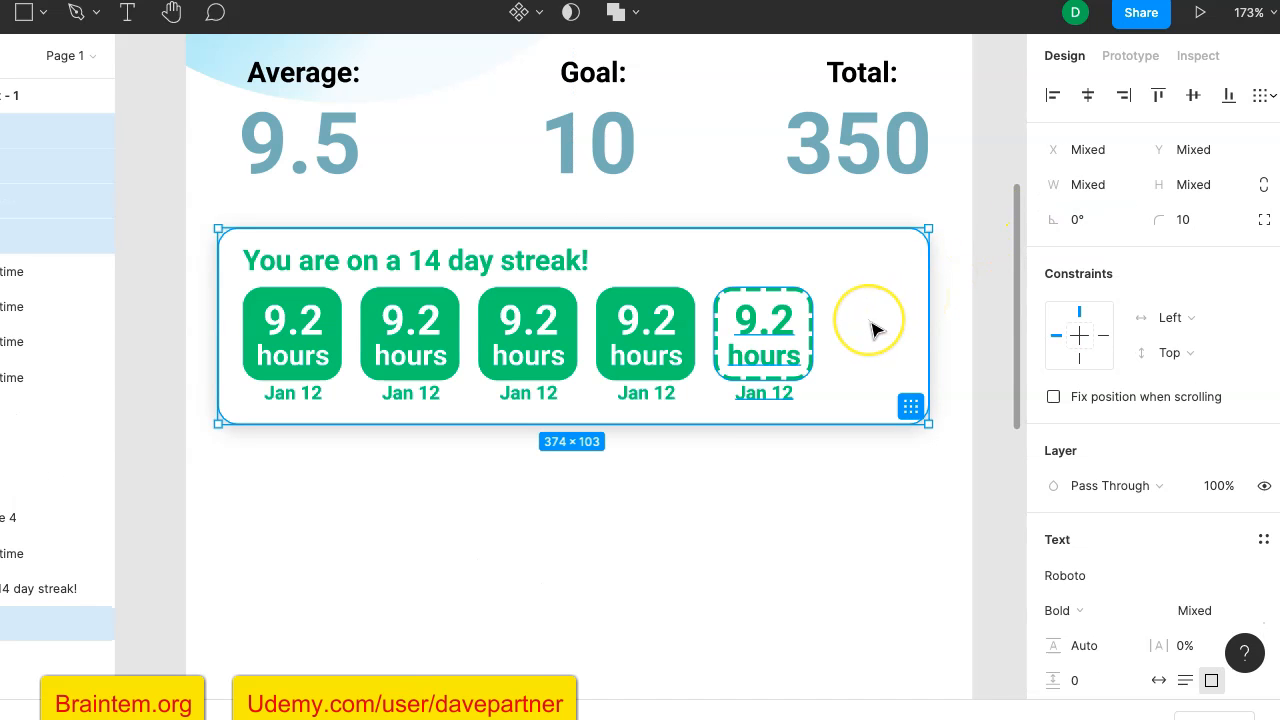
pyautogui.hotkey('ctrl', 'shift', 'z')
pyautogui.click(834, 336)
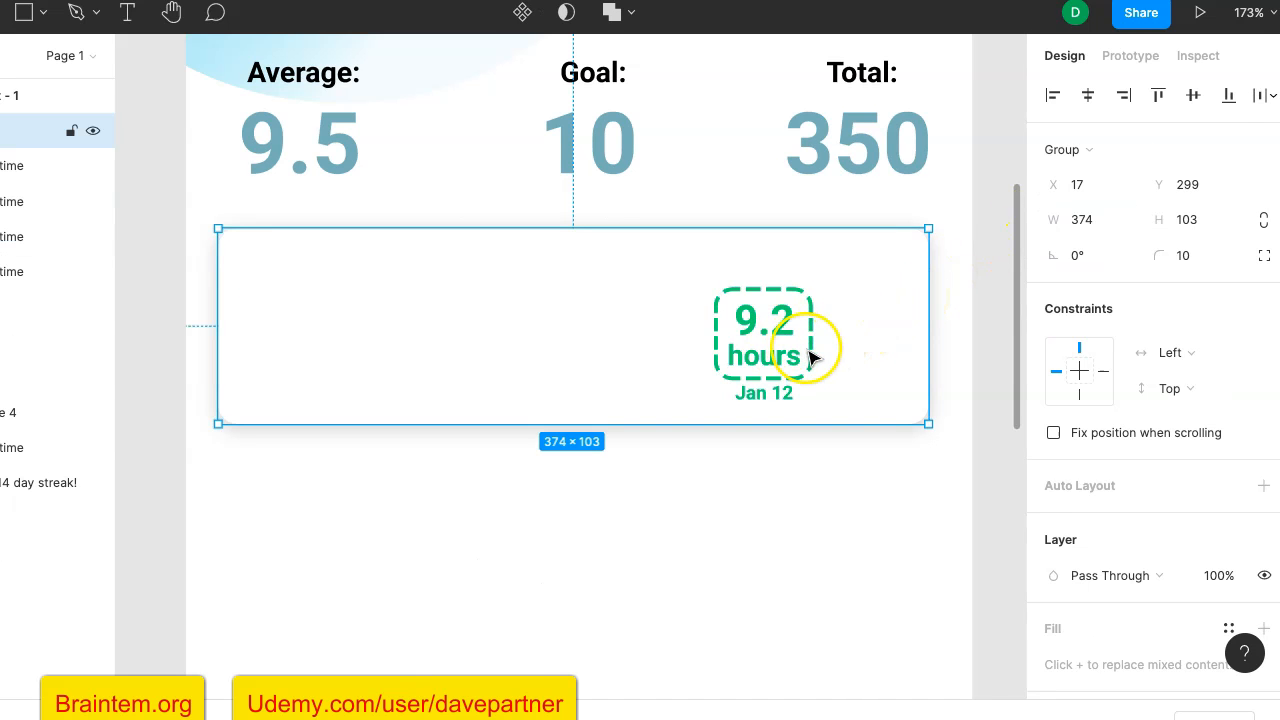
pyautogui.hotkey('ctrl', 'z')
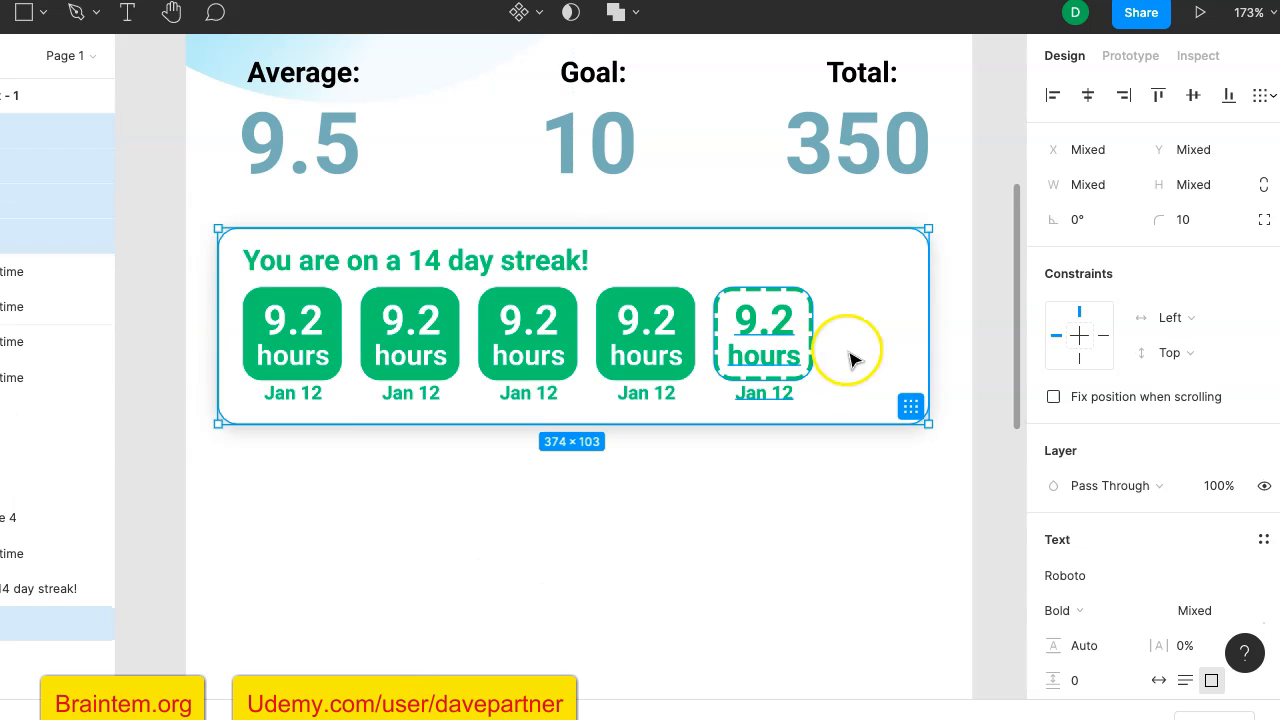
pyautogui.rightClick(803, 318)
pyautogui.click(748, 493)
pyautogui.click(914, 396)
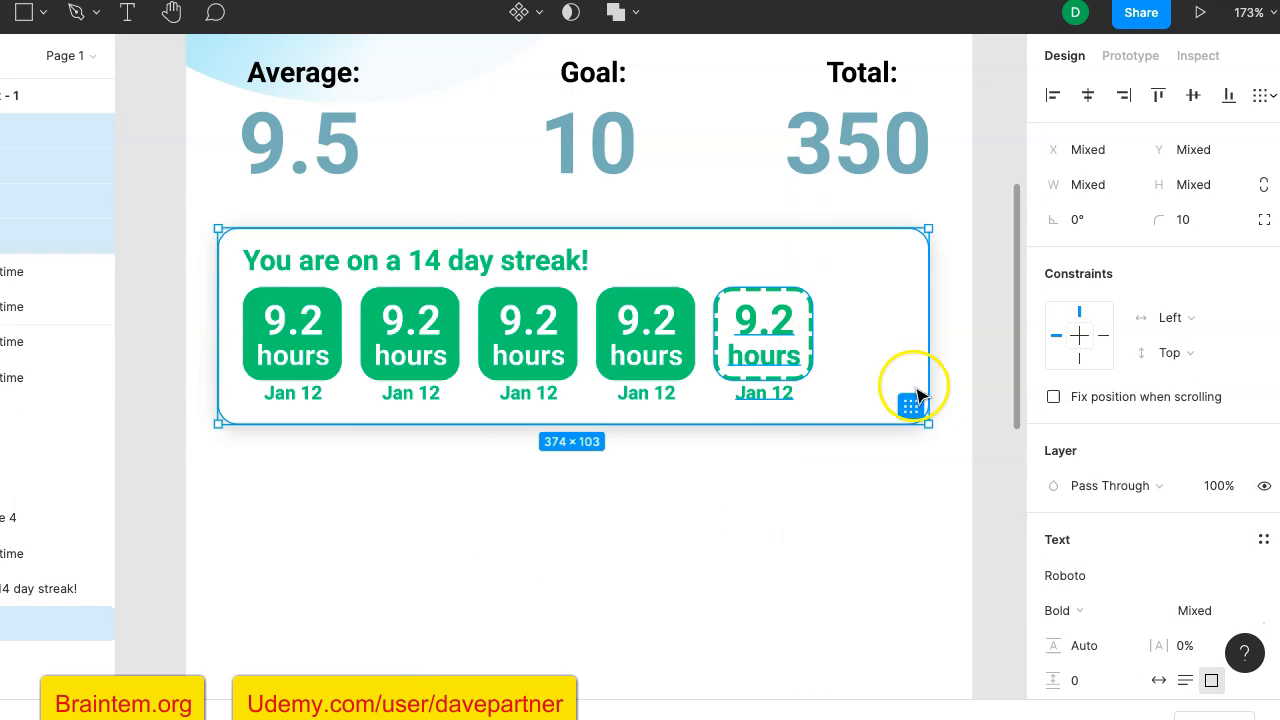
pyautogui.click(966, 366)
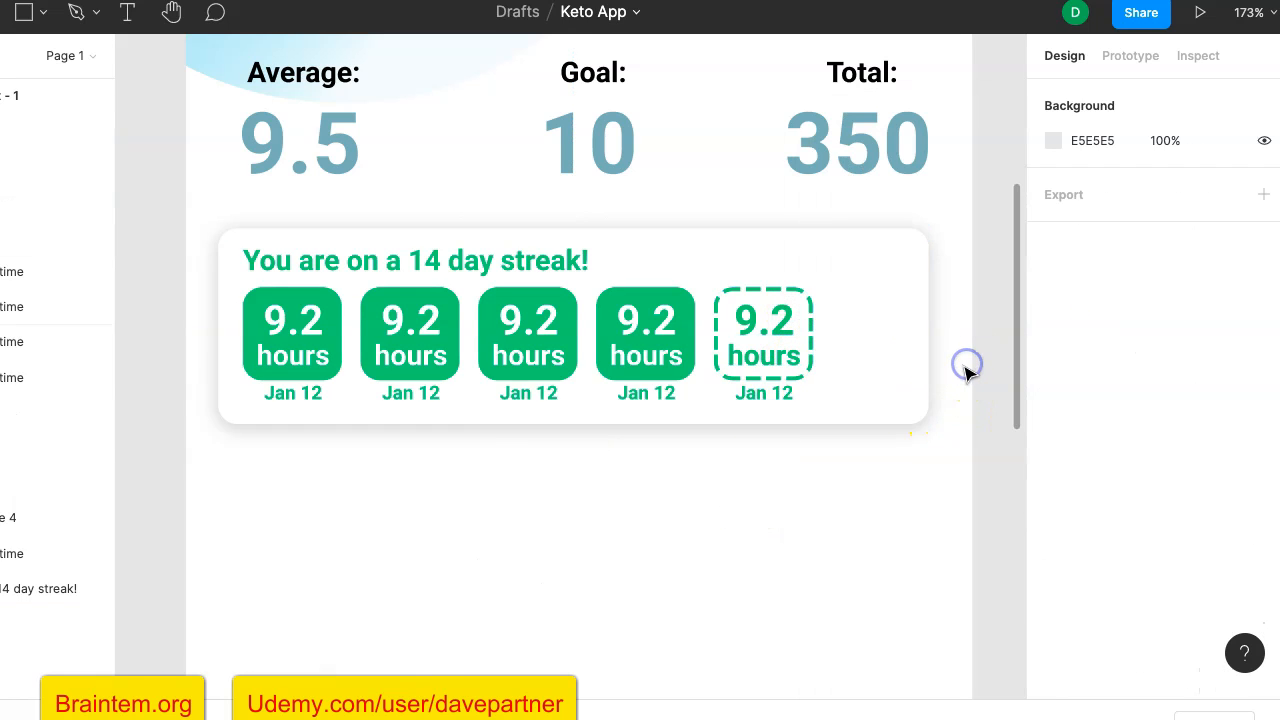
# - Group the fifth tile's "9.2", "hours" and "Jan 12" texts with its dashed rectangle
pyautogui.click(790, 337)
pyautogui.click(795, 368)
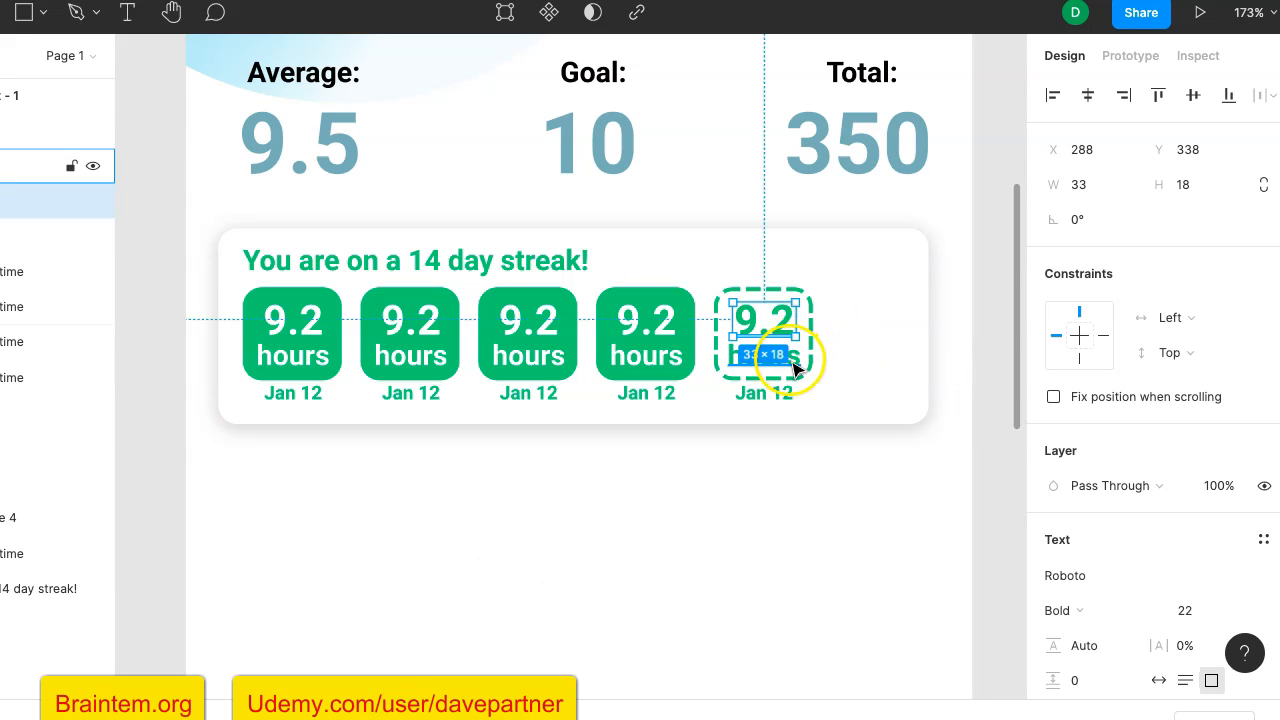
pyautogui.keyDown('shift'); pyautogui.click(797, 369); pyautogui.keyUp('shift')
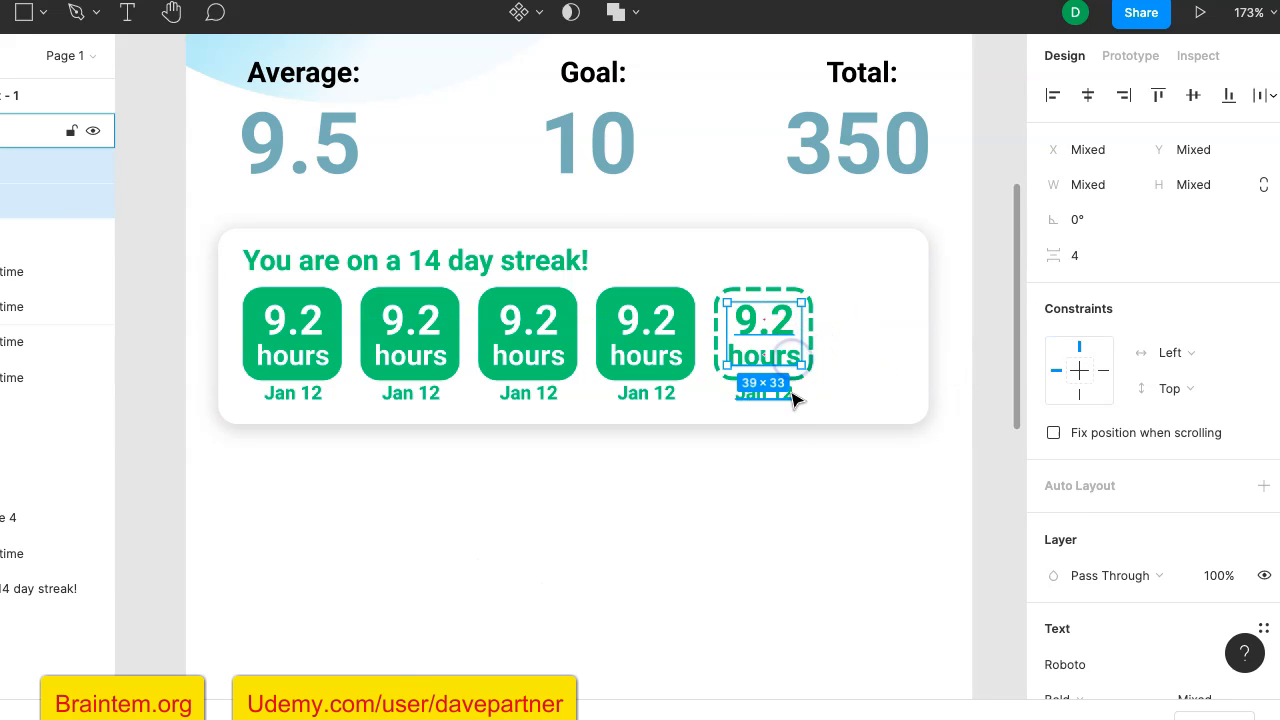
pyautogui.keyDown('shift'); pyautogui.click(788, 399); pyautogui.keyUp('shift')
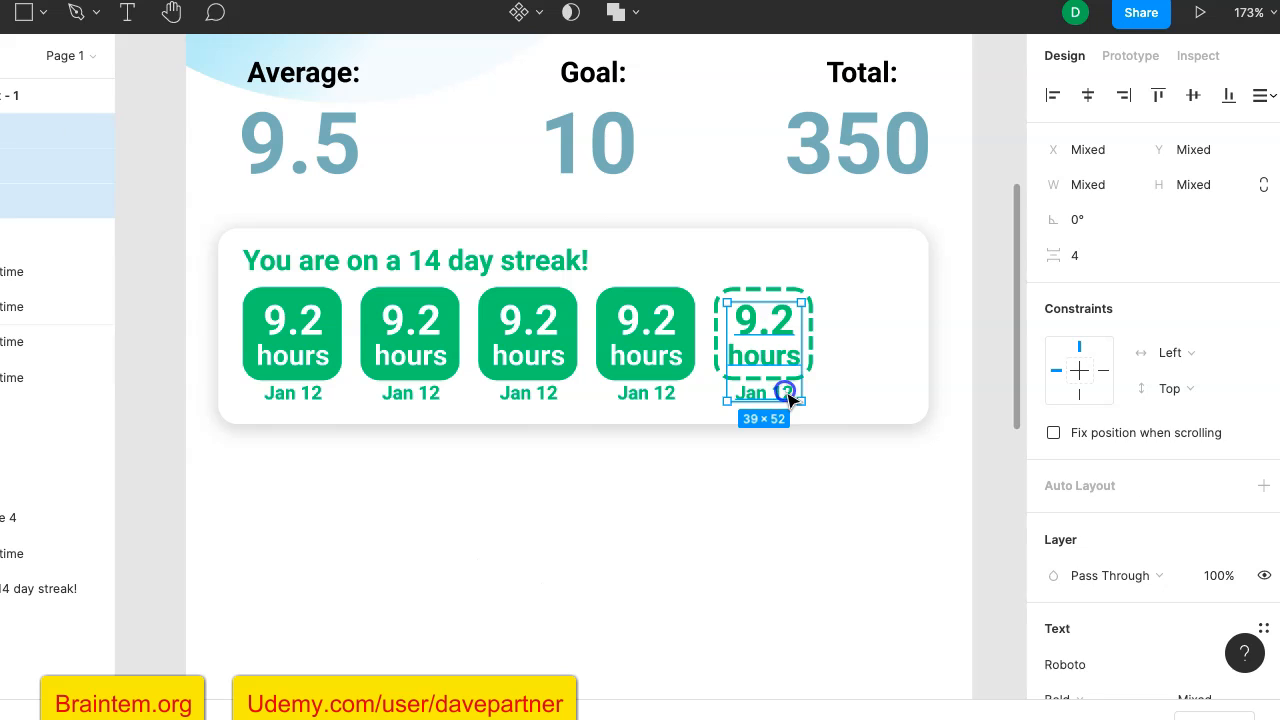
pyautogui.keyDown('shift'); pyautogui.click(814, 348); pyautogui.keyUp('shift')
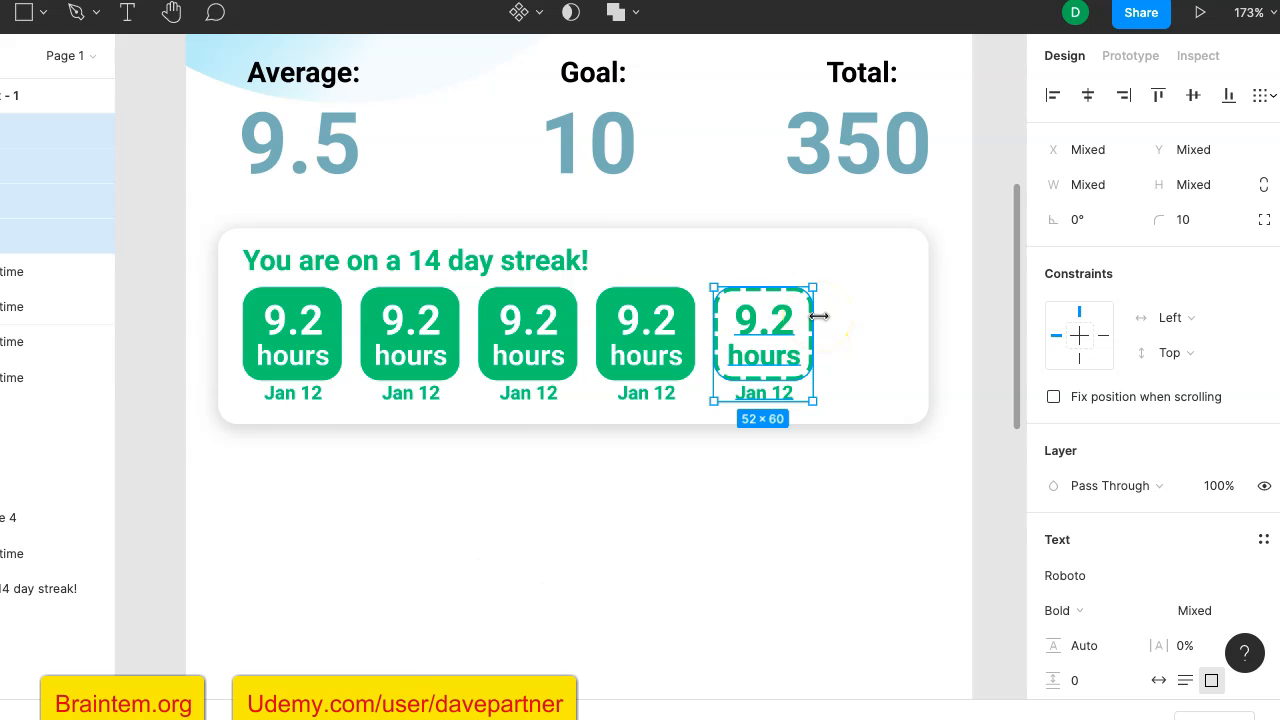
pyautogui.hotkey('ctrl', 'g')
pyautogui.click(805, 350)
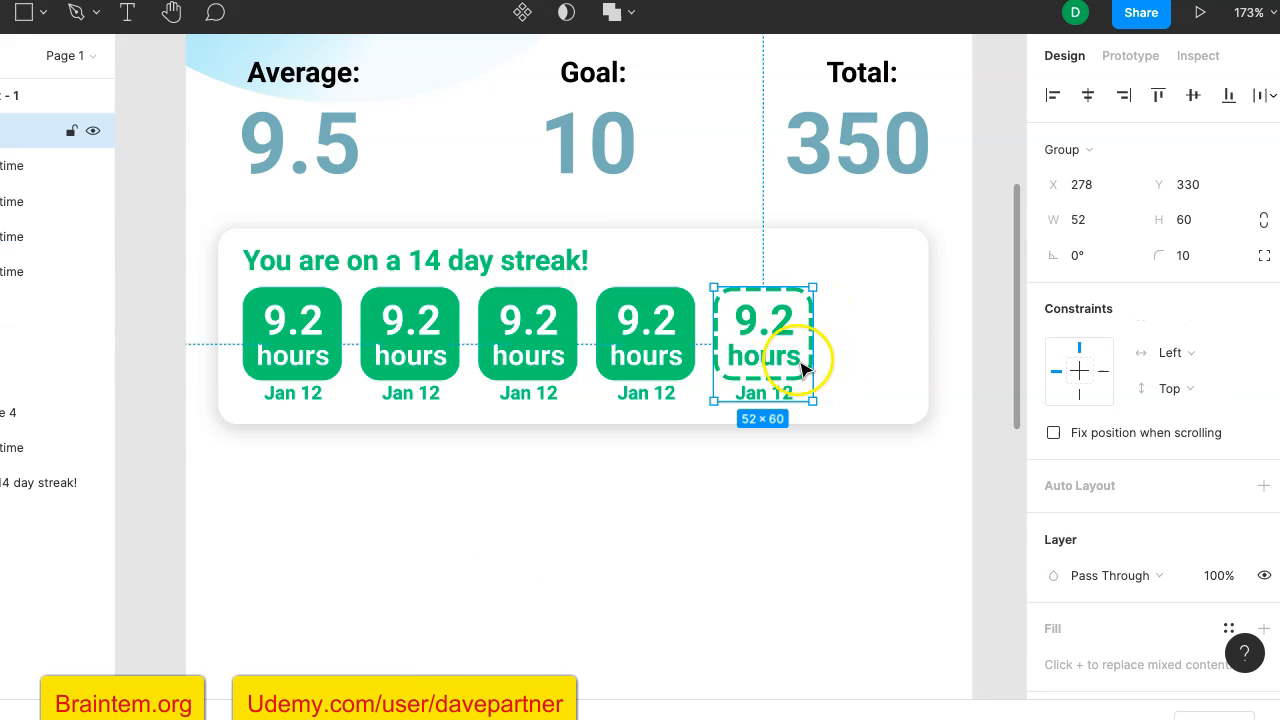
pyautogui.keyDown('shift'); pyautogui.click(782, 329); pyautogui.keyUp('shift')
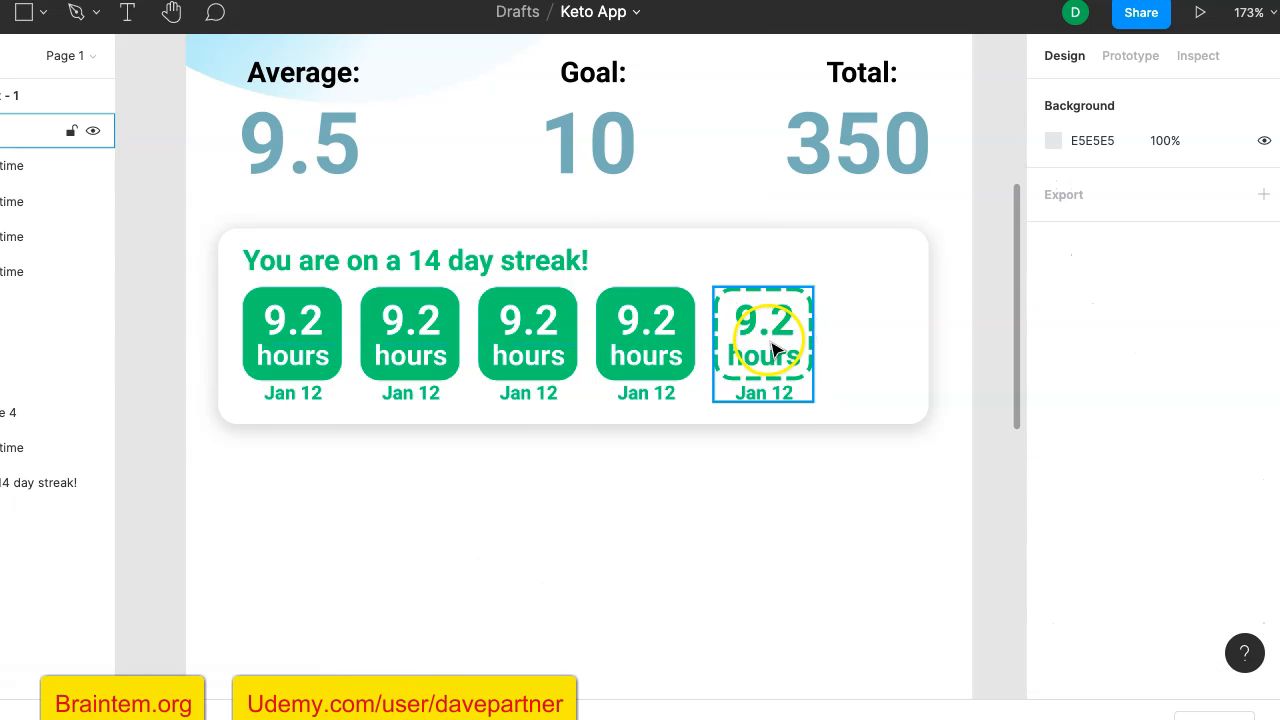
# - Group all five hour tiles of the streak card into one group
pyautogui.click(760, 338)
pyautogui.keyDown('shift'); pyautogui.click(663, 338); pyautogui.keyUp('shift')
pyautogui.keyDown('shift'); pyautogui.click(550, 348); pyautogui.keyUp('shift')
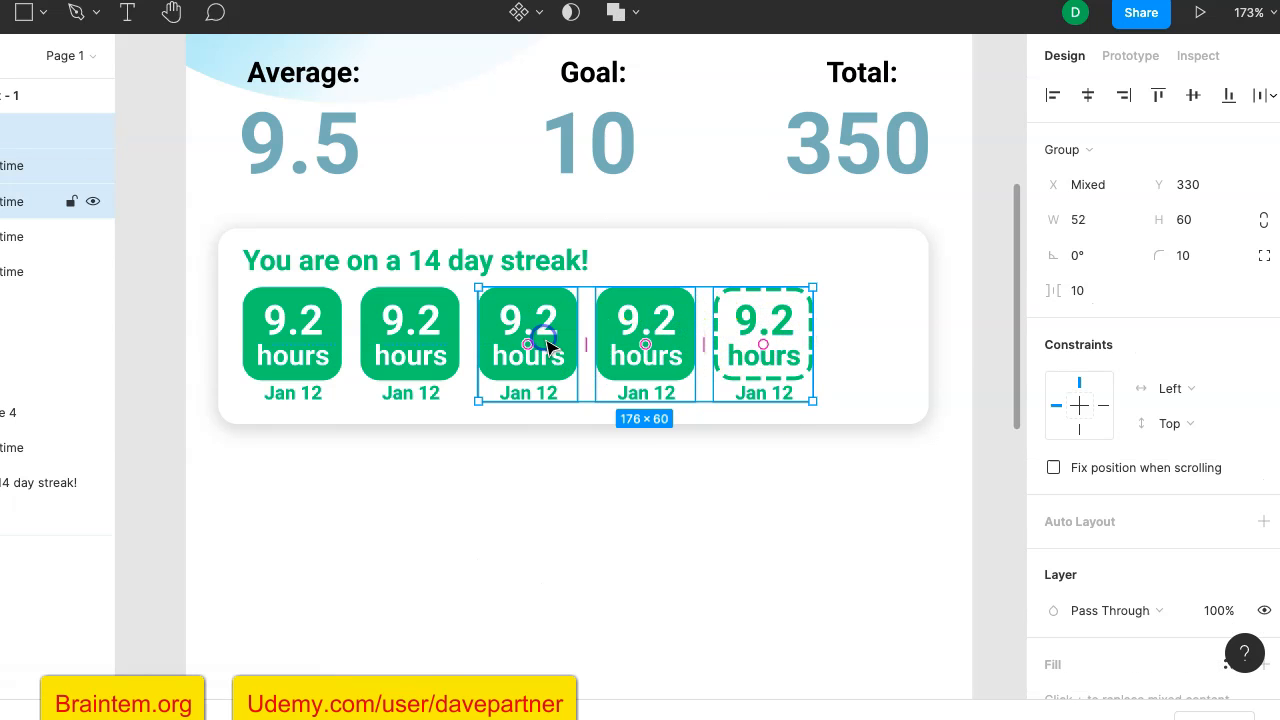
pyautogui.keyDown('shift'); pyautogui.click(420, 345); pyautogui.keyUp('shift')
pyautogui.keyDown('shift'); pyautogui.click(338, 343); pyautogui.keyUp('shift')
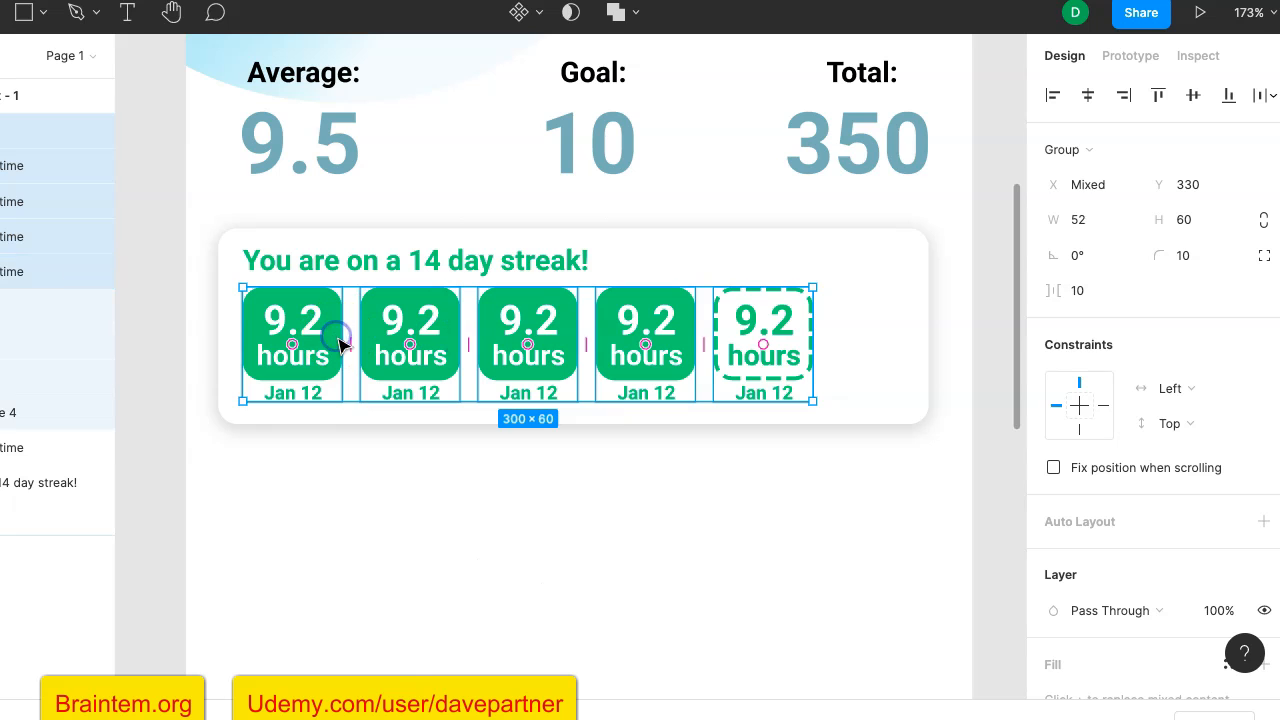
pyautogui.rightClick(530, 320)
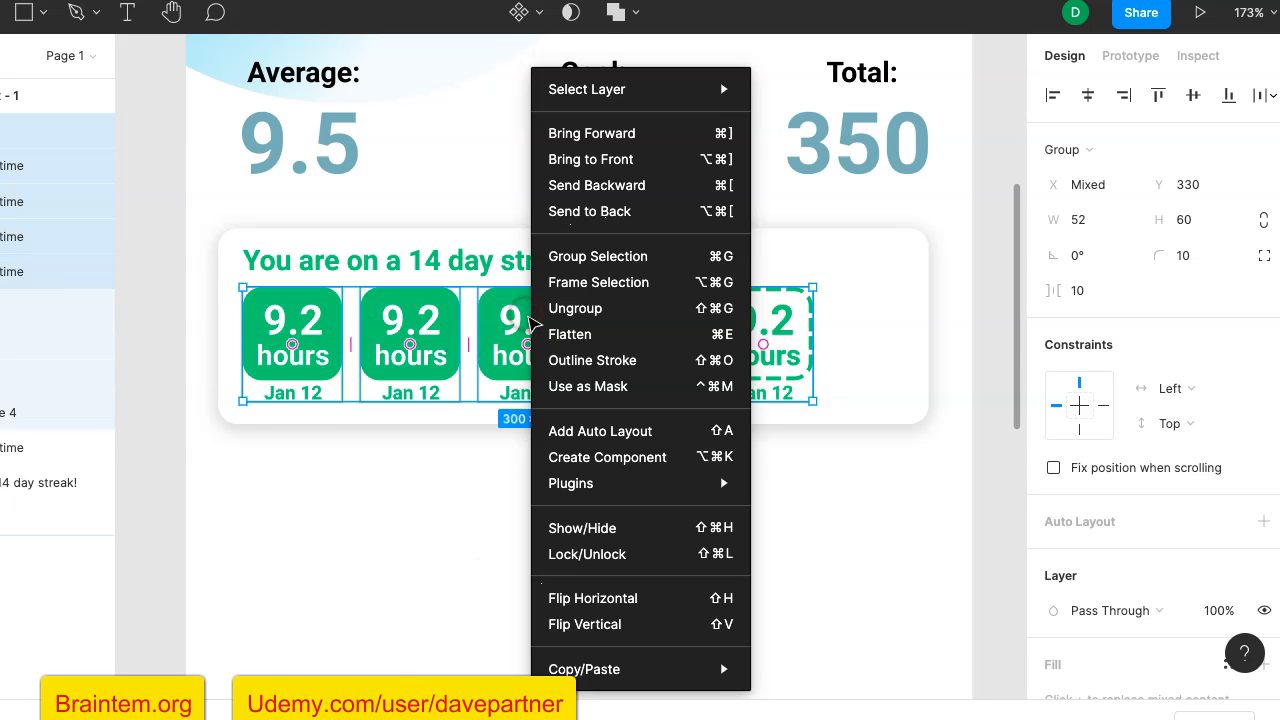
pyautogui.click(575, 257)
# - Move the group of five tiles down and delete the duplicate tile hidden behind the first one
pyautogui.moveTo(543, 326); pyautogui.dragTo(558, 398)
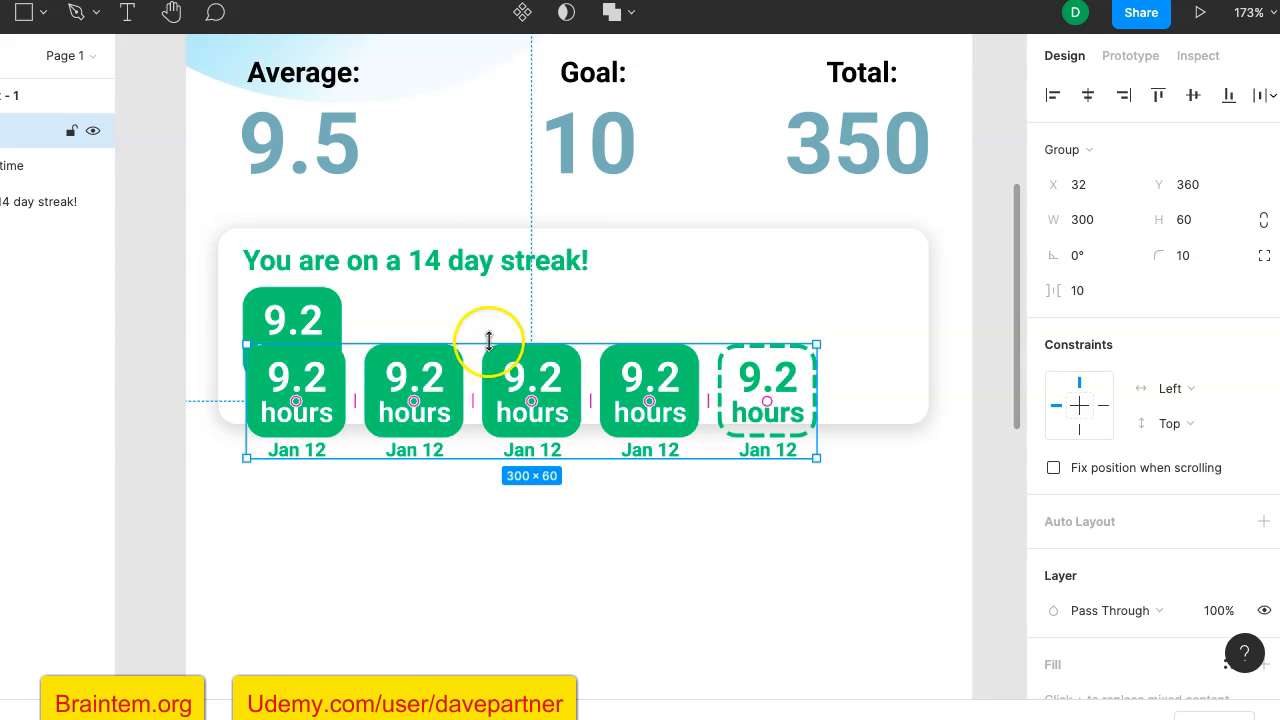
pyautogui.click(329, 329)
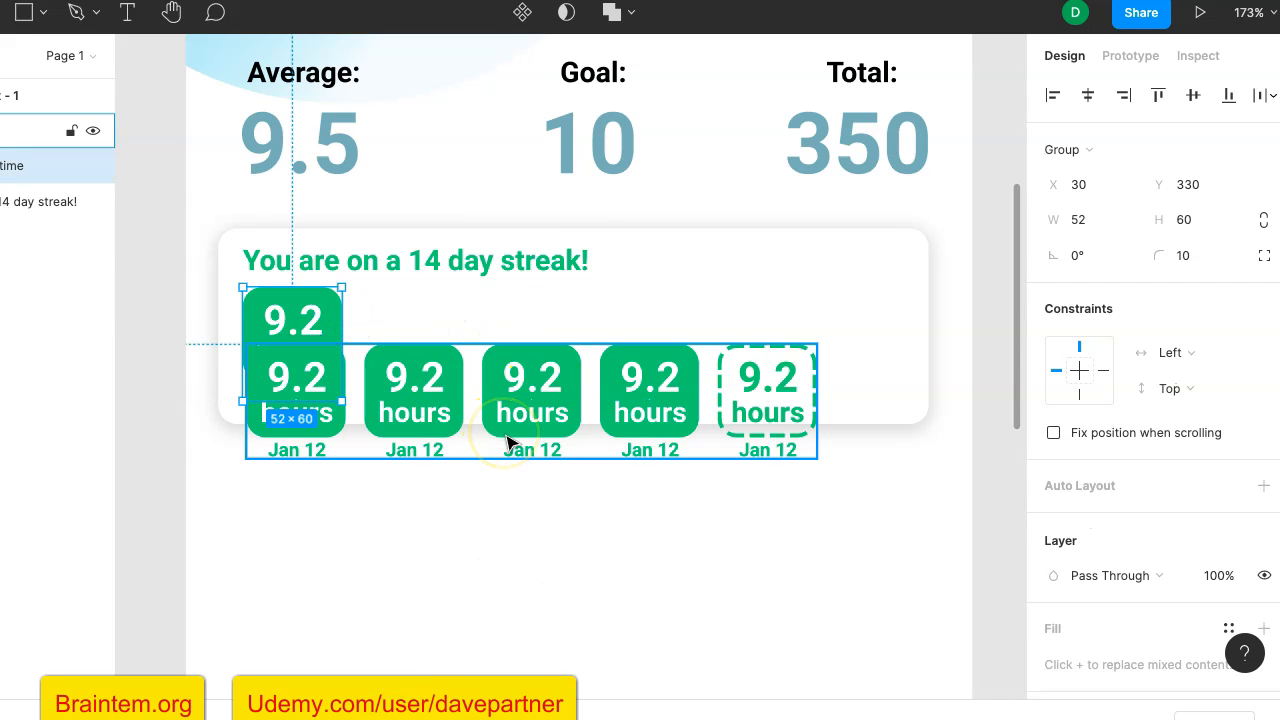
pyautogui.press('Delete')
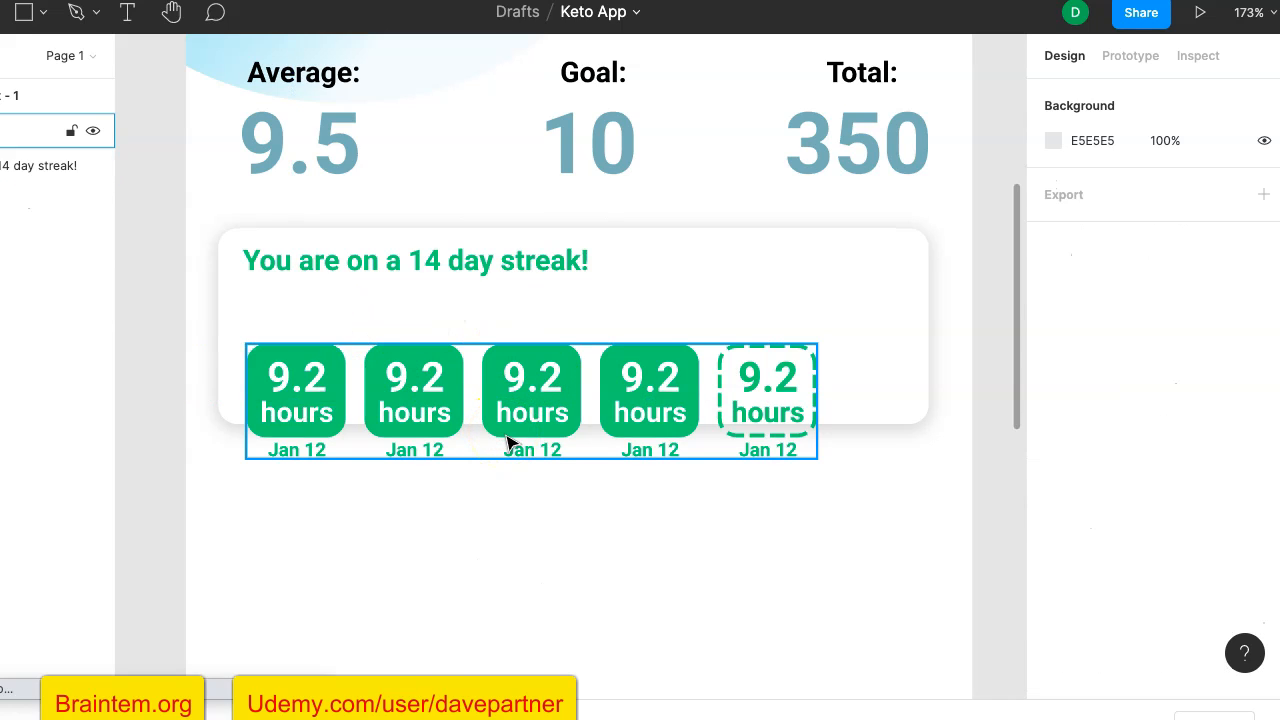
# - Move the group of five tiles back under the streak heading at X 30, Y 331
pyautogui.moveTo(432, 350); pyautogui.dragTo(432, 372)
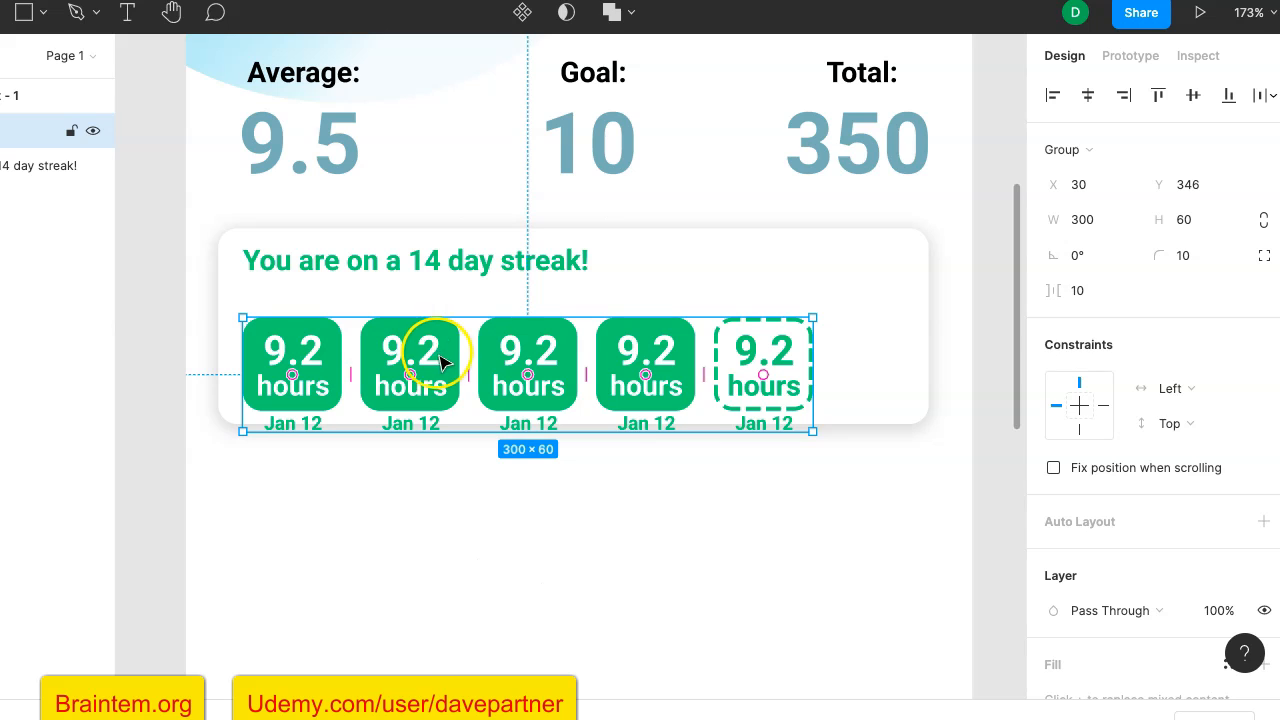
pyautogui.moveTo(444, 362); pyautogui.dragTo(443, 332)
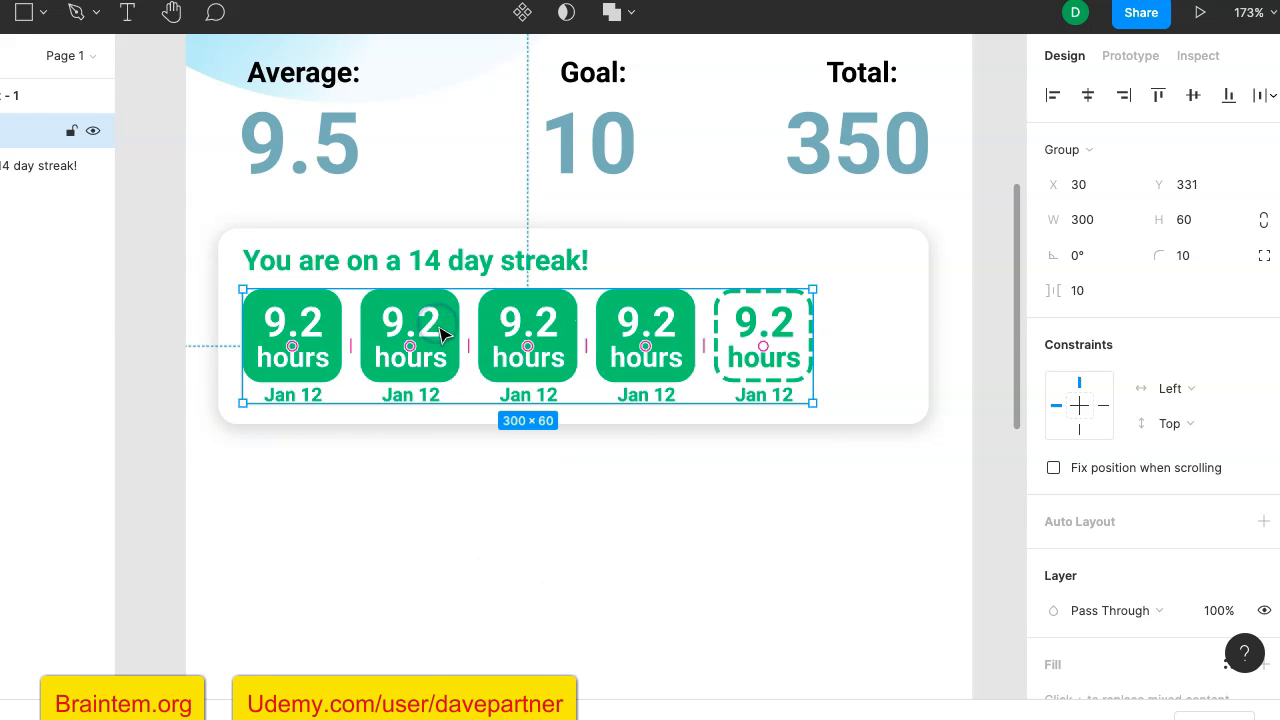
pyautogui.click(600, 494)
pyautogui.scroll(-1, 212, 530)
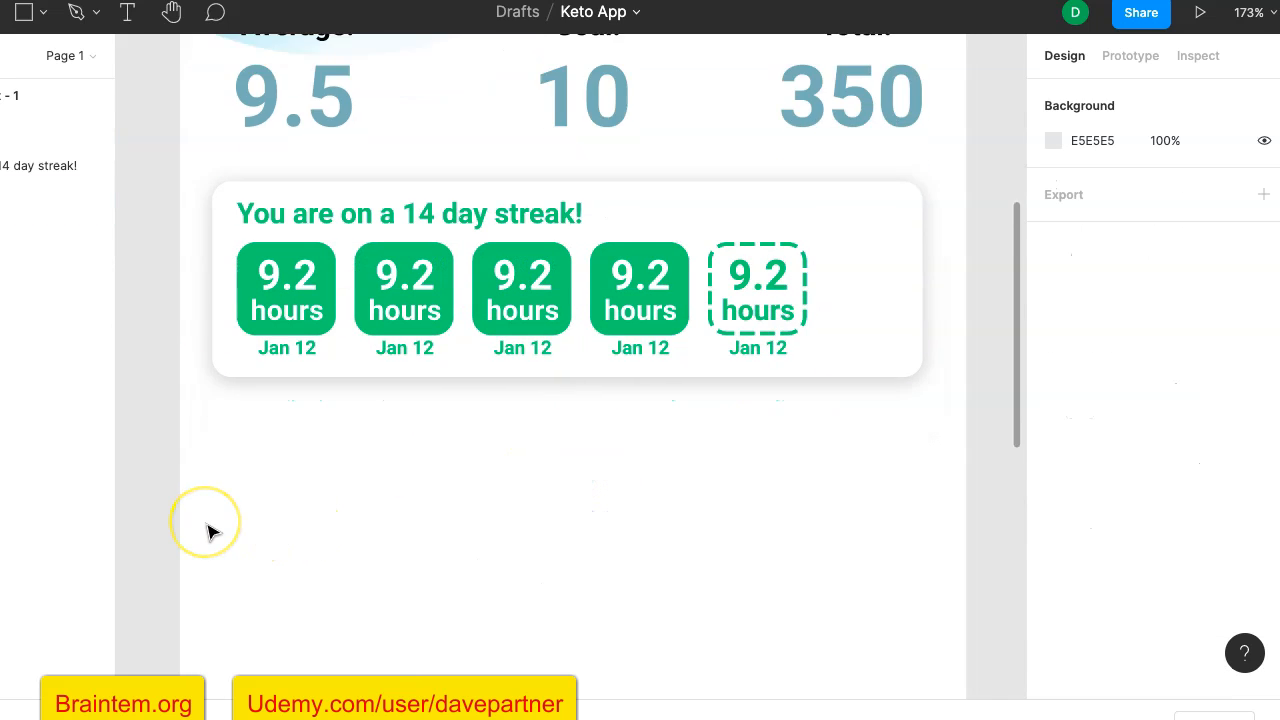
pyautogui.scroll(-5, 212, 530)
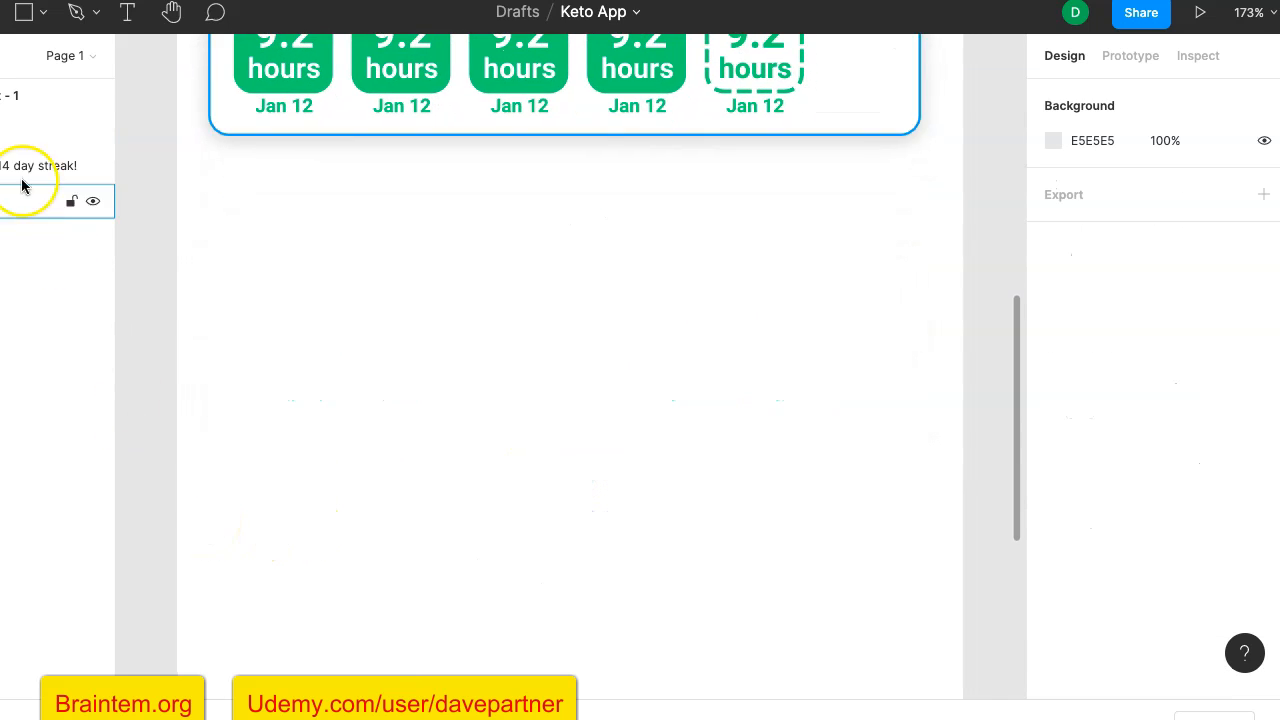
# - Draw a rectangle about 375 × 122 below the streak card, matching the card's width, at X 16, Y 434
pyautogui.click(24, 12)
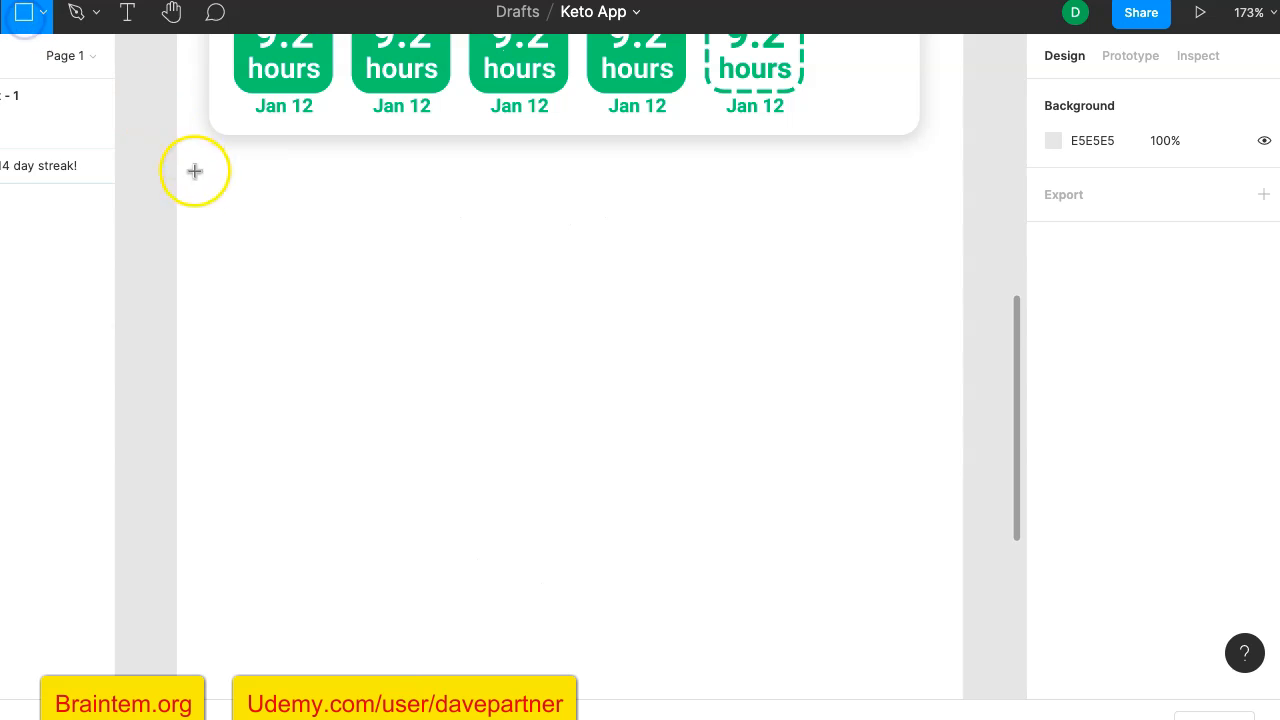
pyautogui.moveTo(207, 196); pyautogui.dragTo(914, 429)
pyautogui.scroll(4, 966, 366)
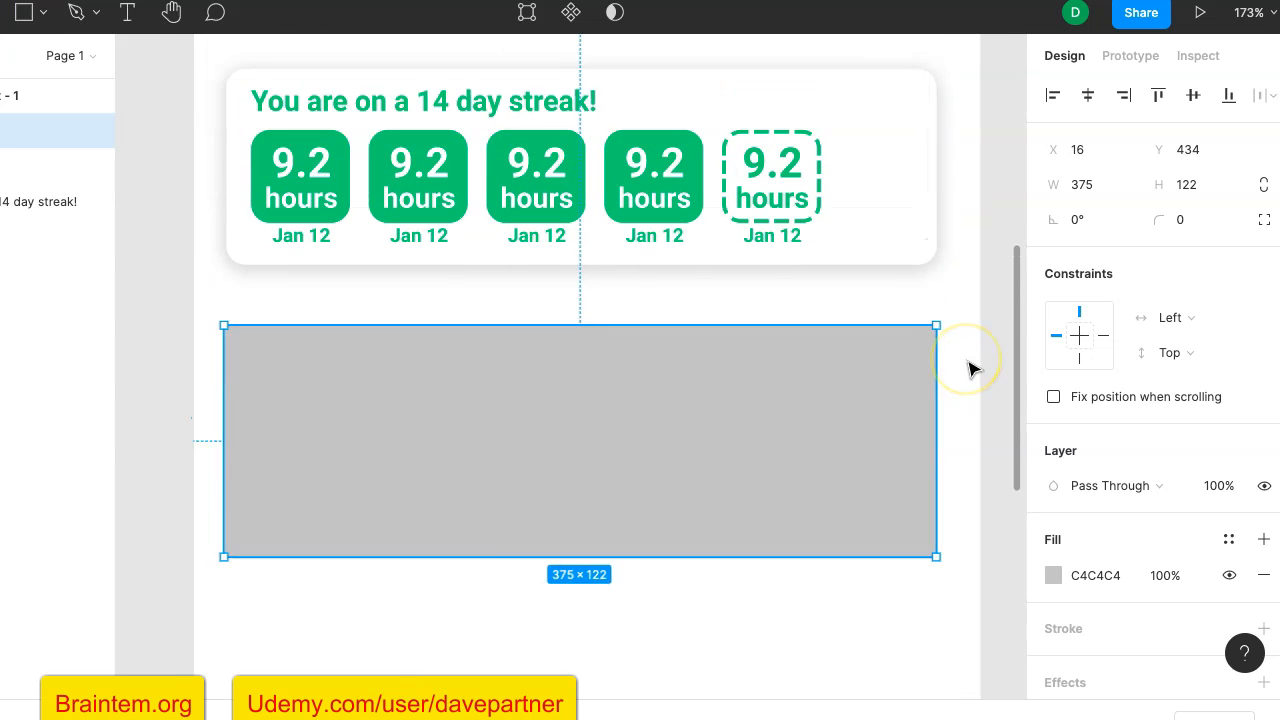
# - Shorten the grey rectangle below the streak card to a height of 110 and round its corners with a radius of 10
pyautogui.scroll(-2, 968, 366)
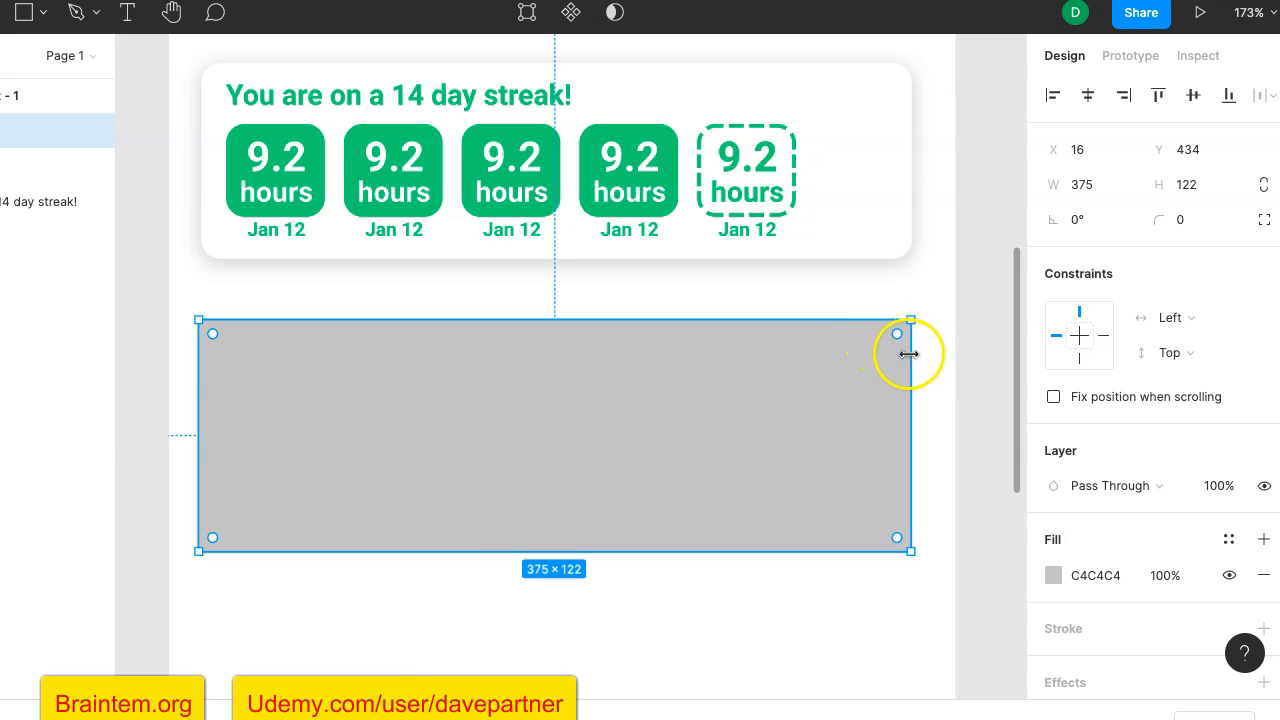
pyautogui.scroll(-2, 960, 362)
pyautogui.scroll(-5, 983, 367)
pyautogui.scroll(5, 983, 367)
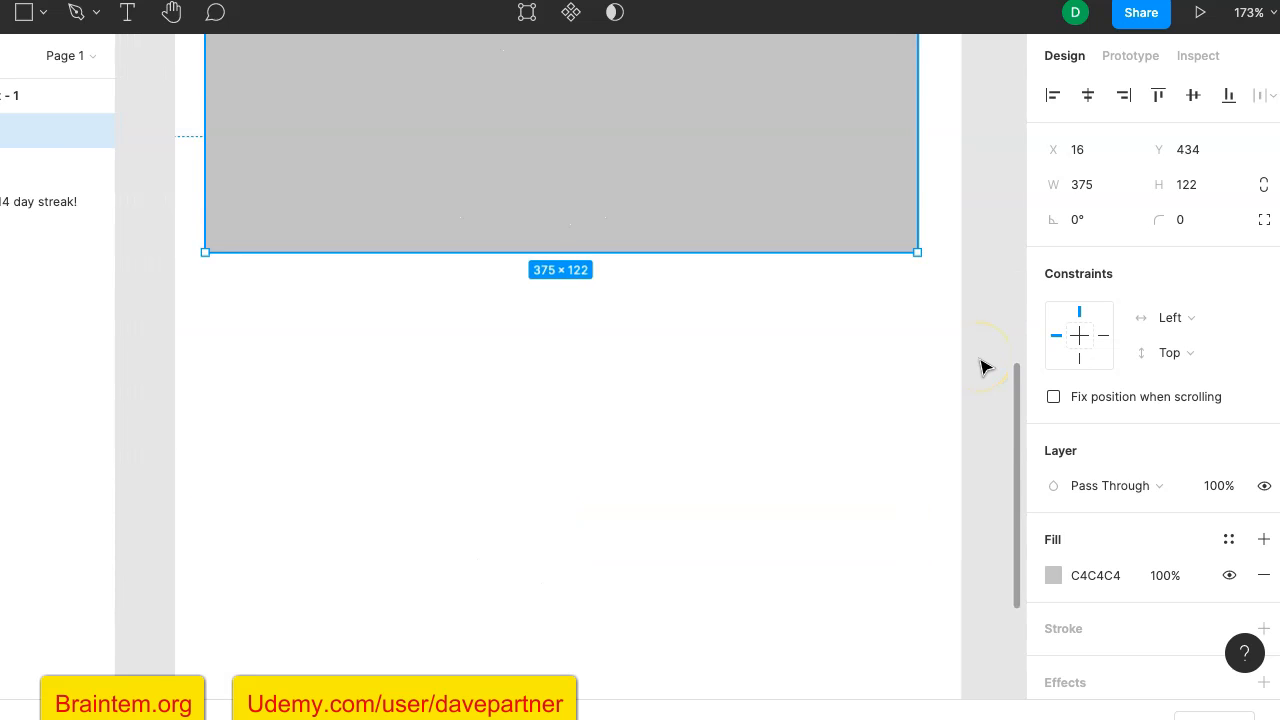
pyautogui.scroll(1, 983, 367)
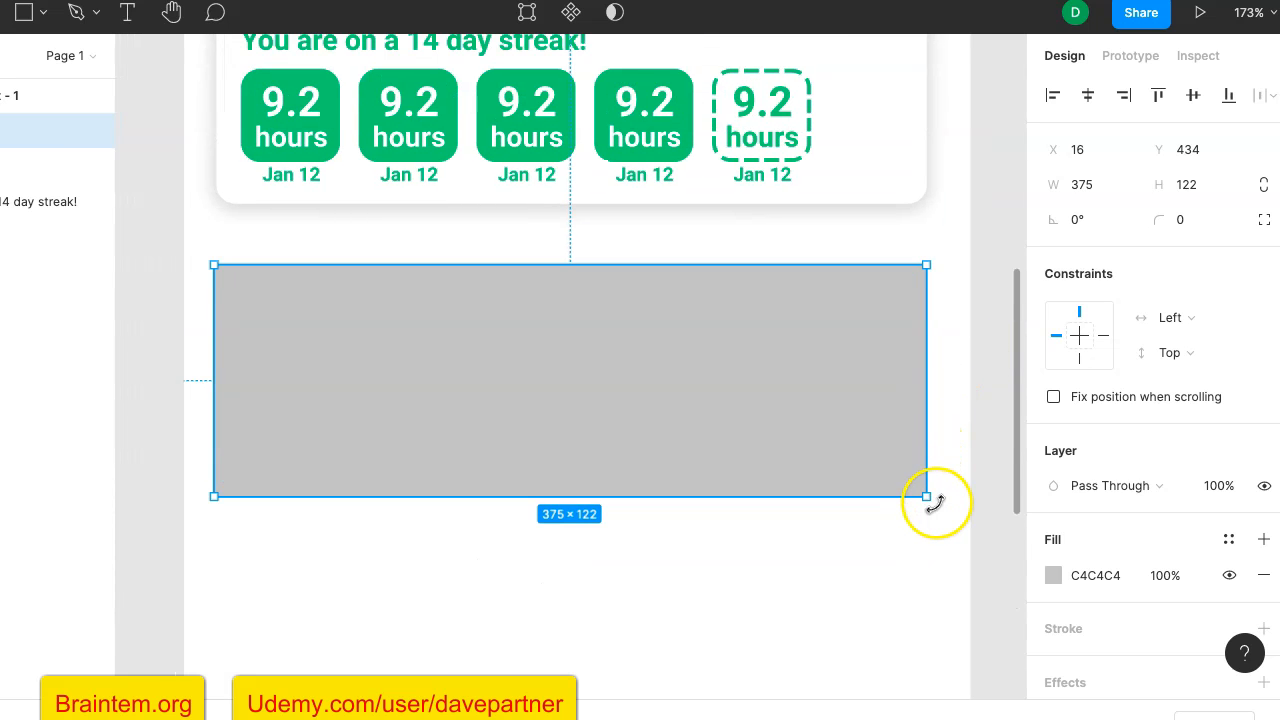
pyautogui.moveTo(929, 500); pyautogui.dragTo(929, 476)
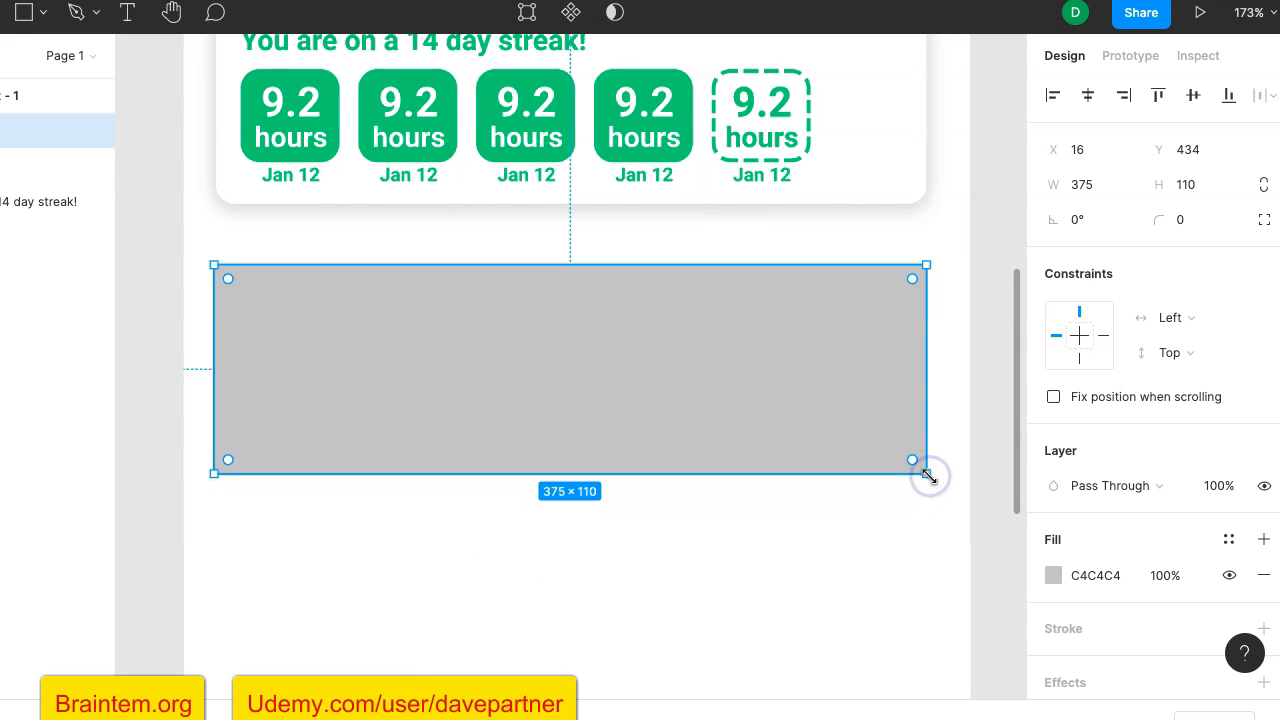
pyautogui.click(1185, 229)
pyautogui.write('10')
pyautogui.press('Return')
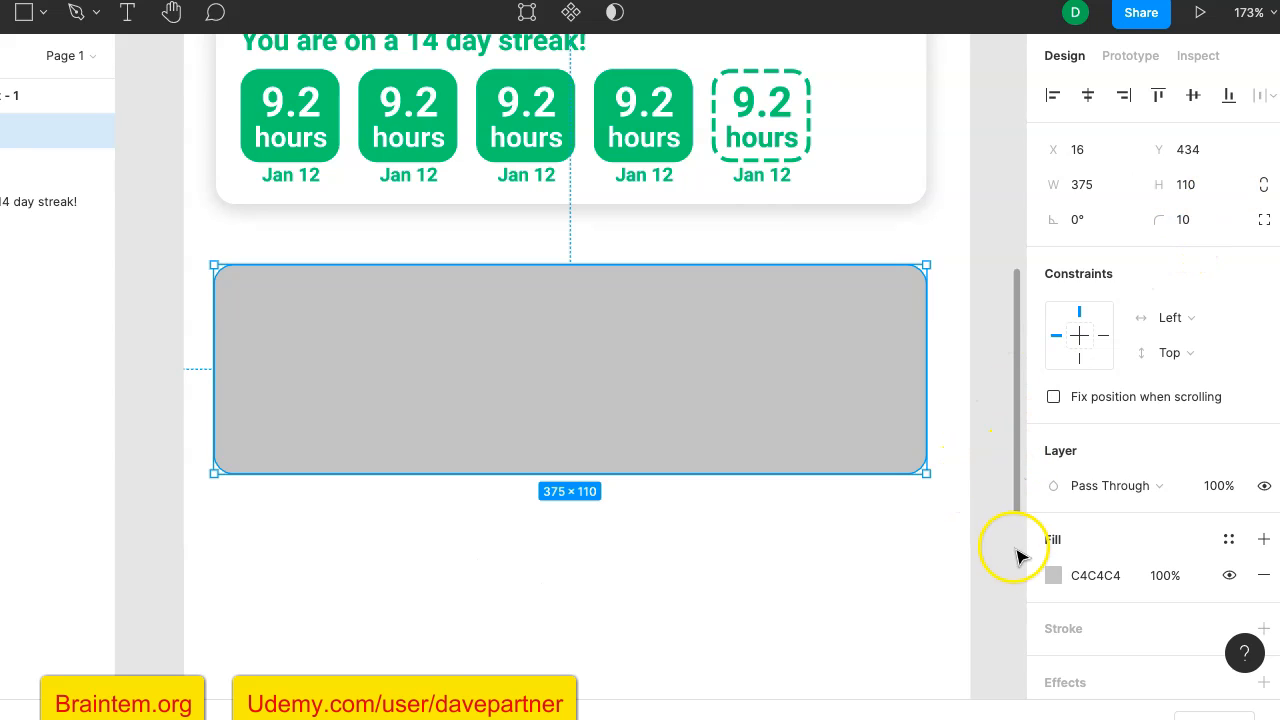
pyautogui.moveTo(789, 331)
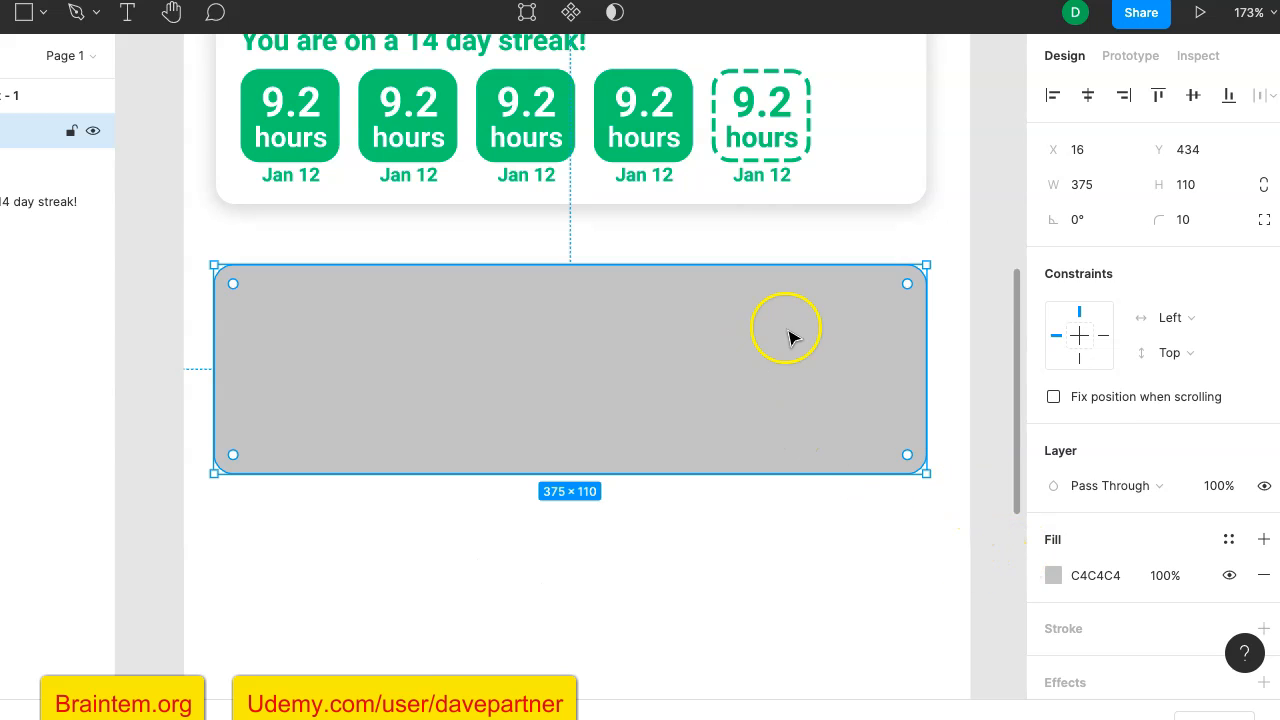
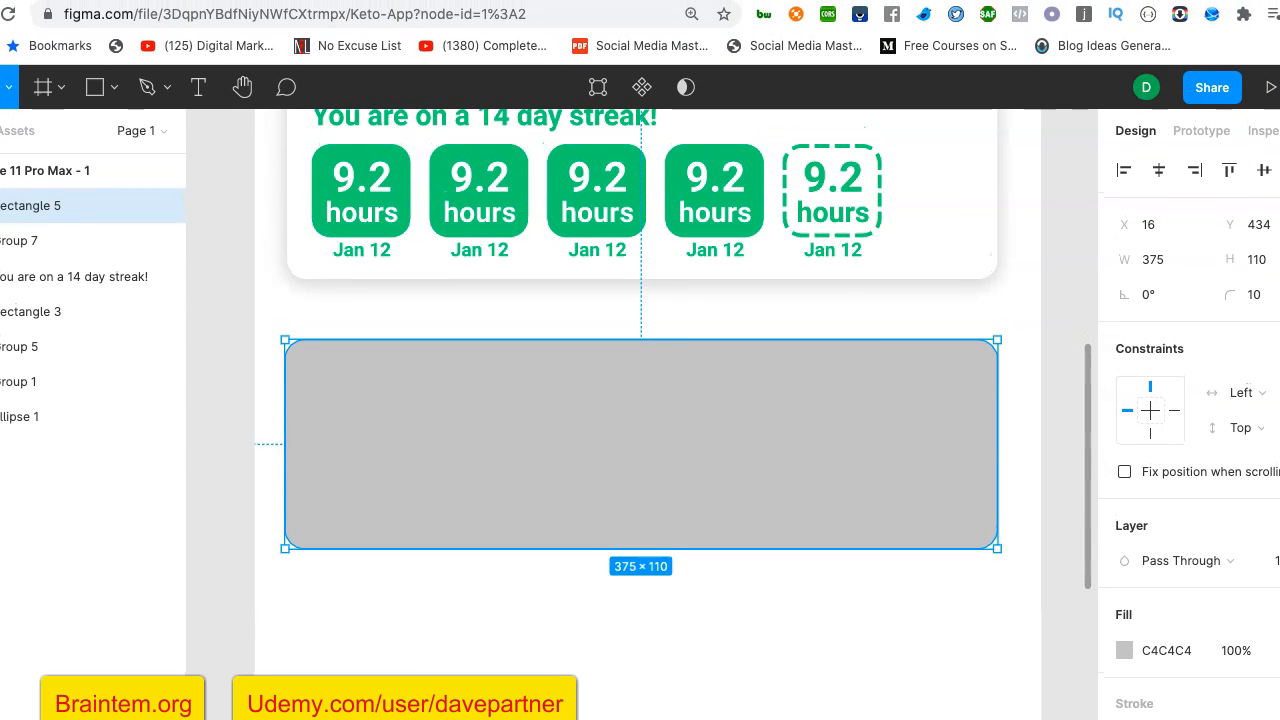
# - Open the pexels.com stock photo site in a new browser tab
pyautogui.press('super+t')
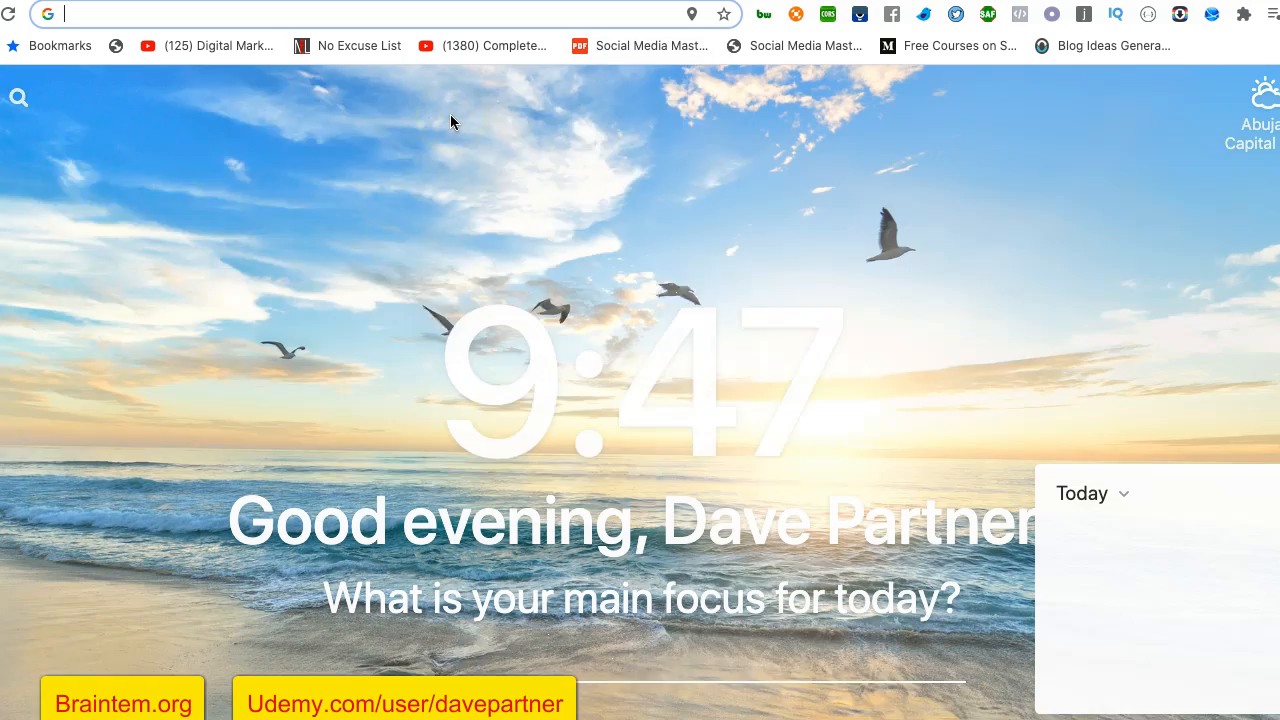
pyautogui.write('pexels.com')
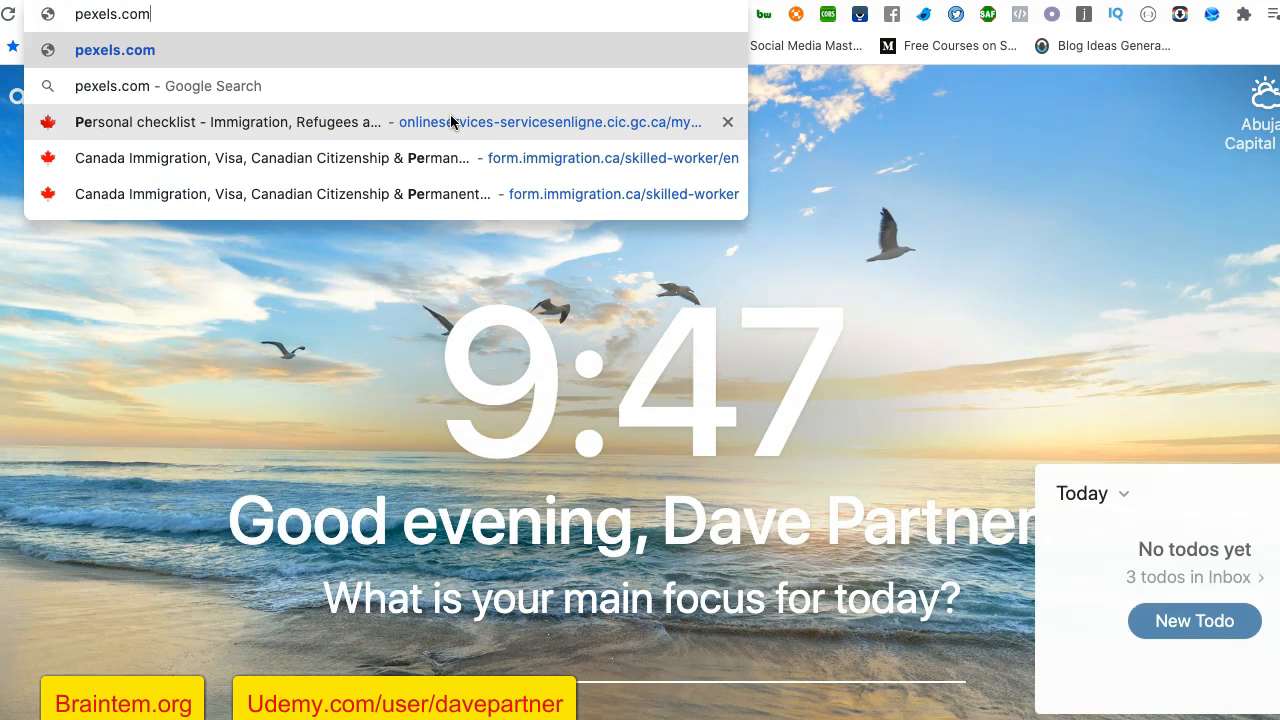
pyautogui.press('Return')
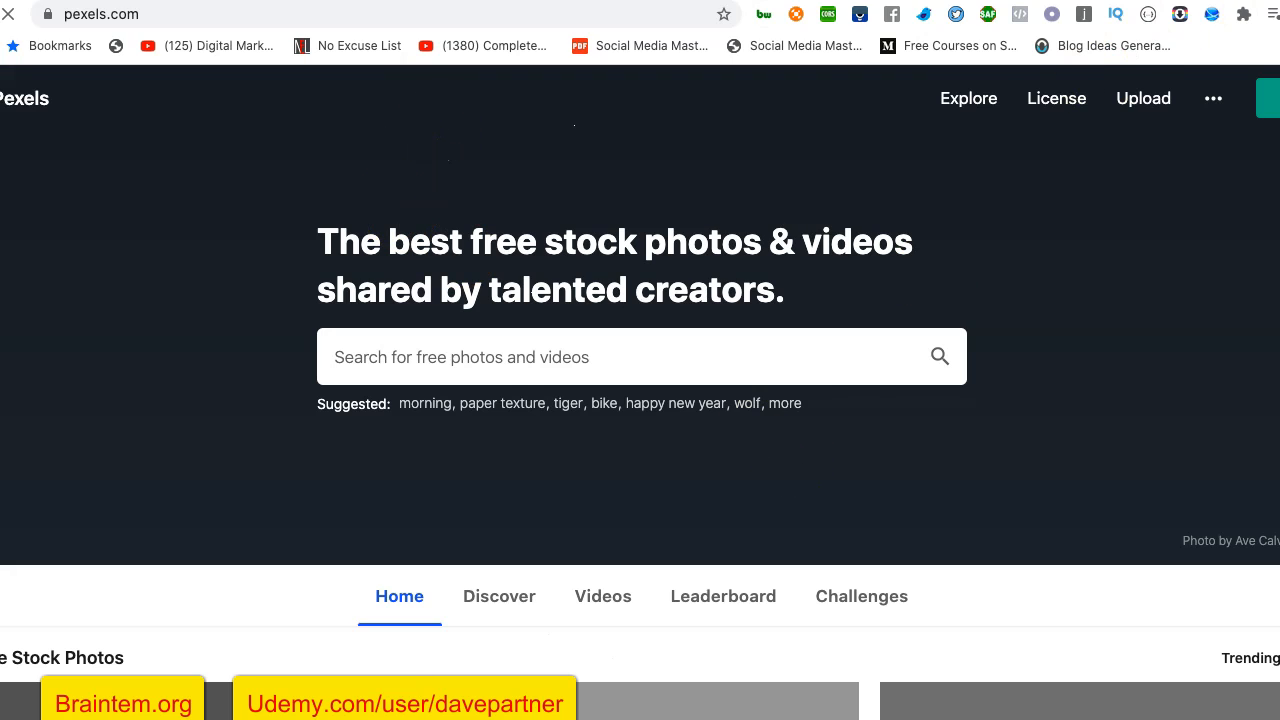
# - Search Google Images for "food diet" in another new browser tab
pyautogui.press('super+t')
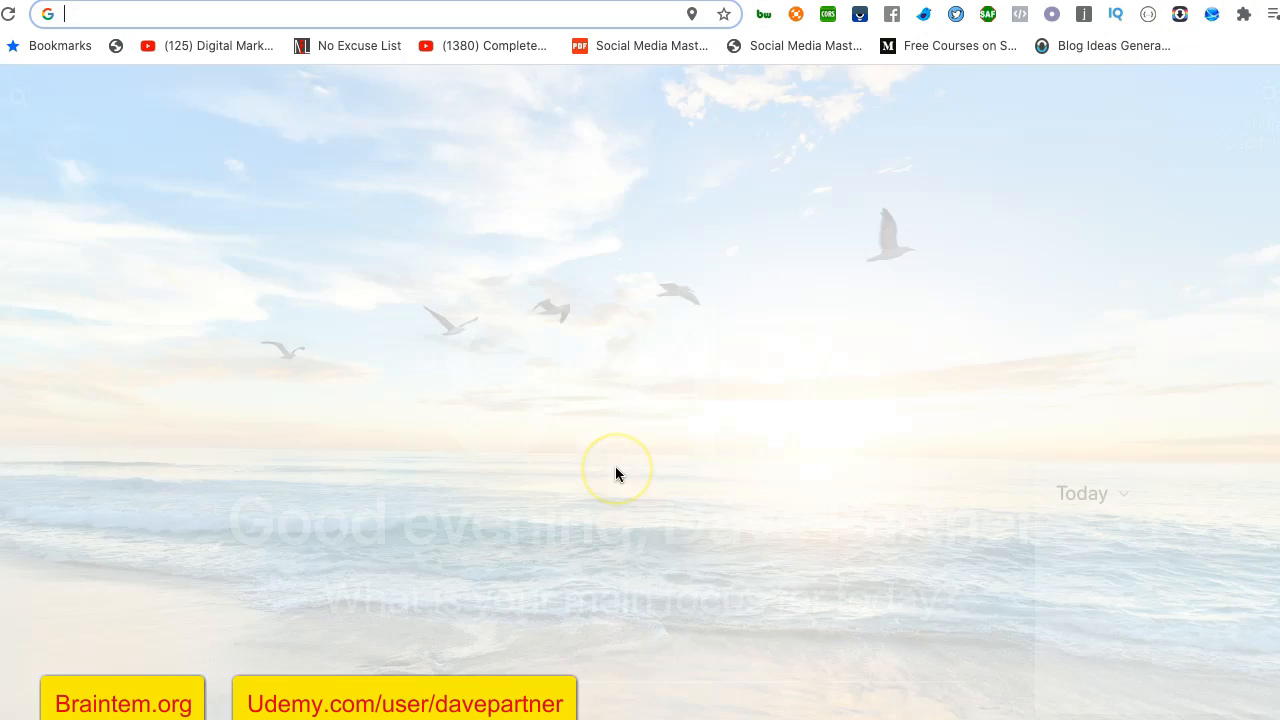
pyautogui.write('food diet')
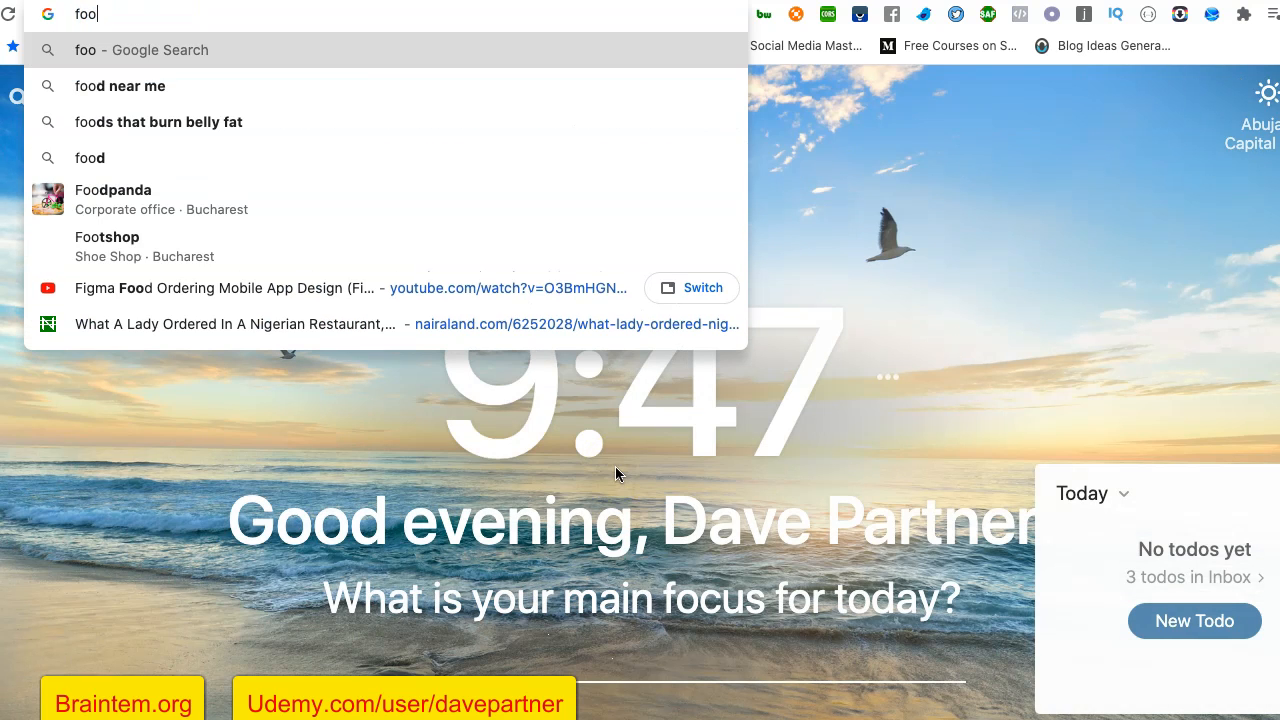
pyautogui.press('Return')
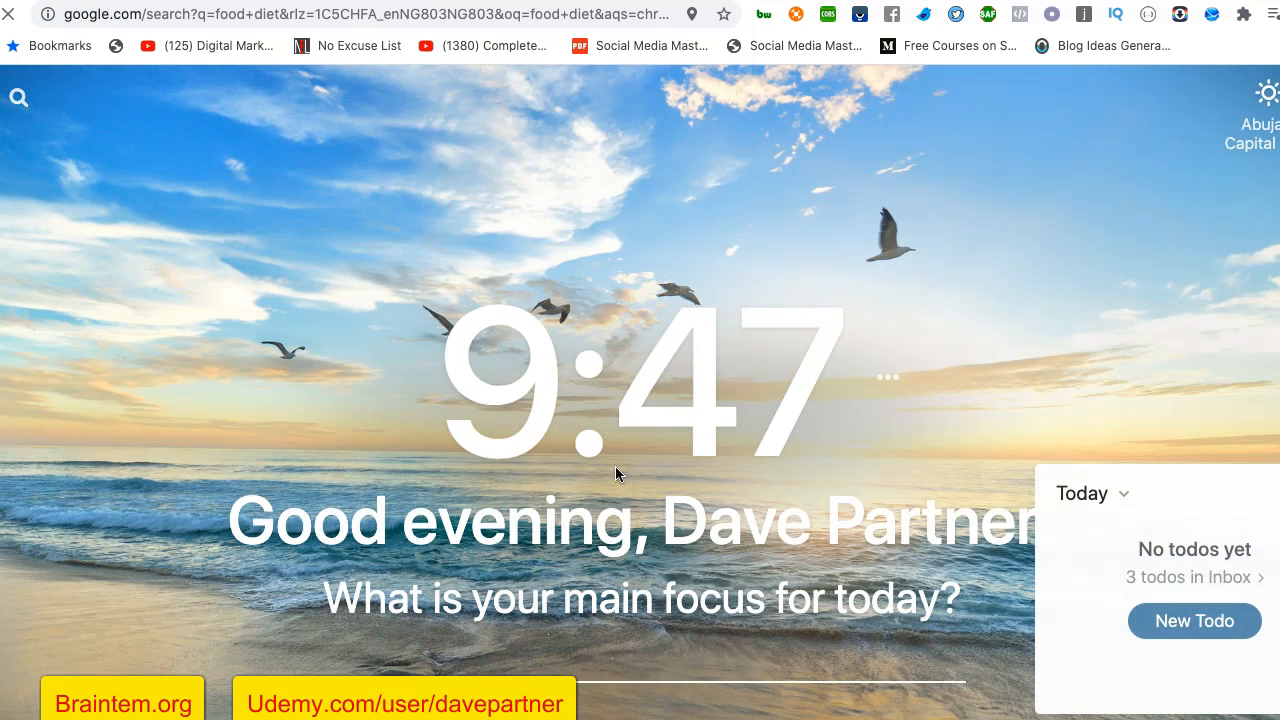
pyautogui.click(222, 170)
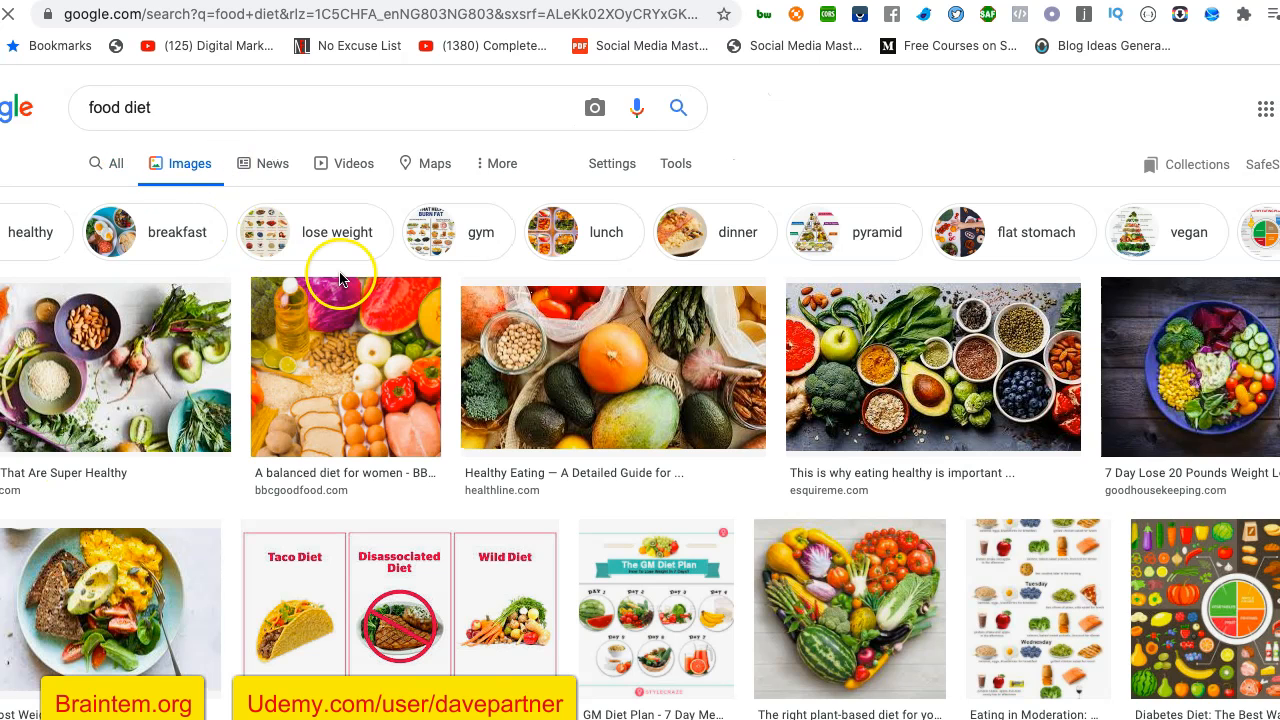
# - Limit the Google image results to Creative Commons licenses and browse the food photos
pyautogui.click(669, 168)
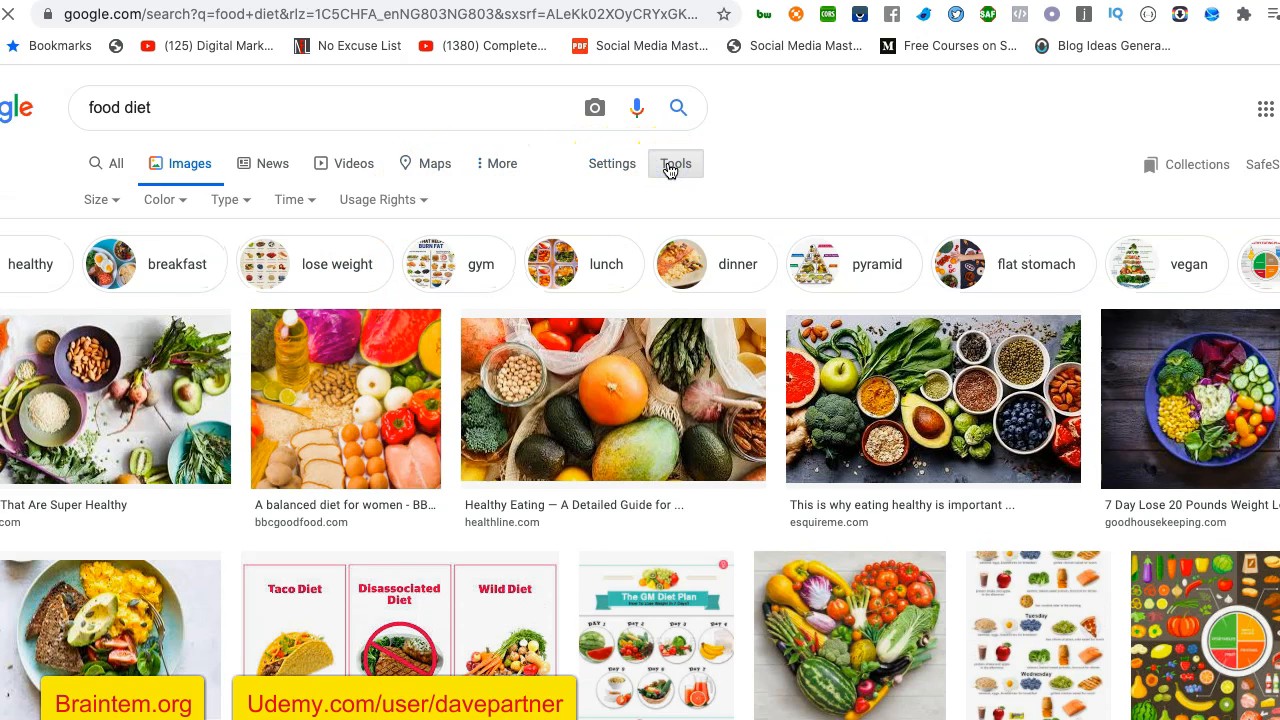
pyautogui.click(416, 201)
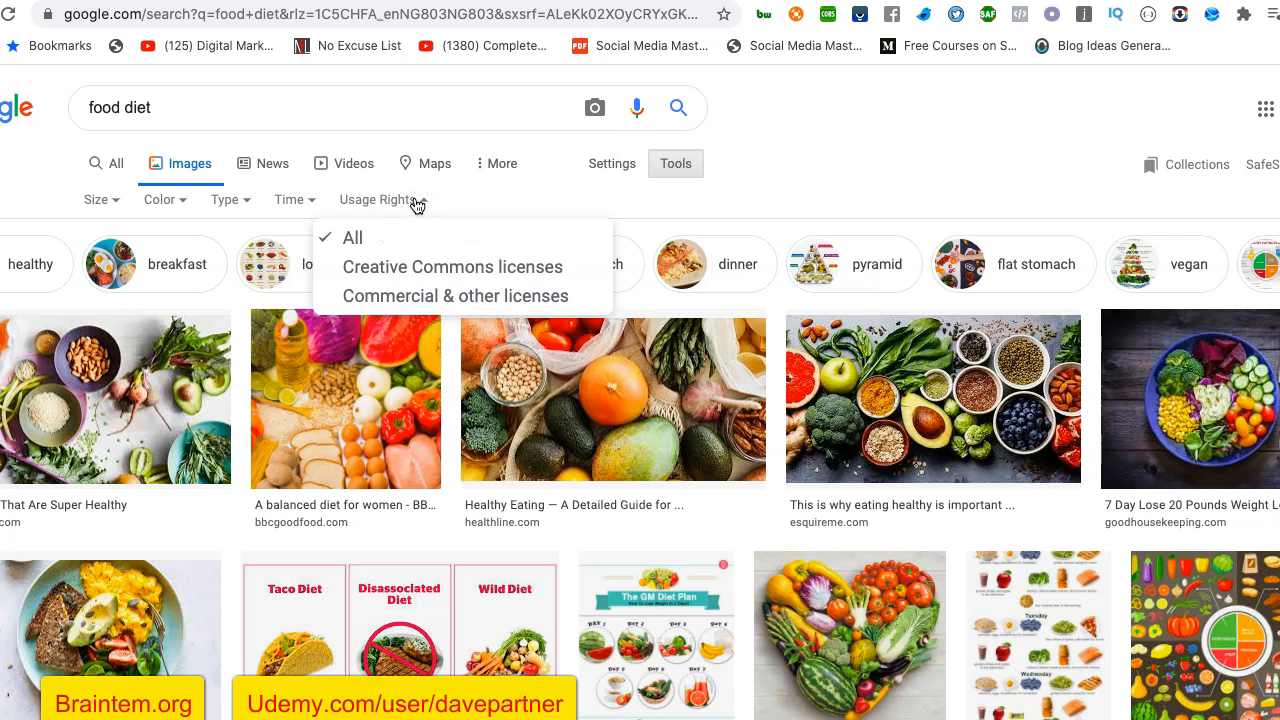
pyautogui.click(435, 268)
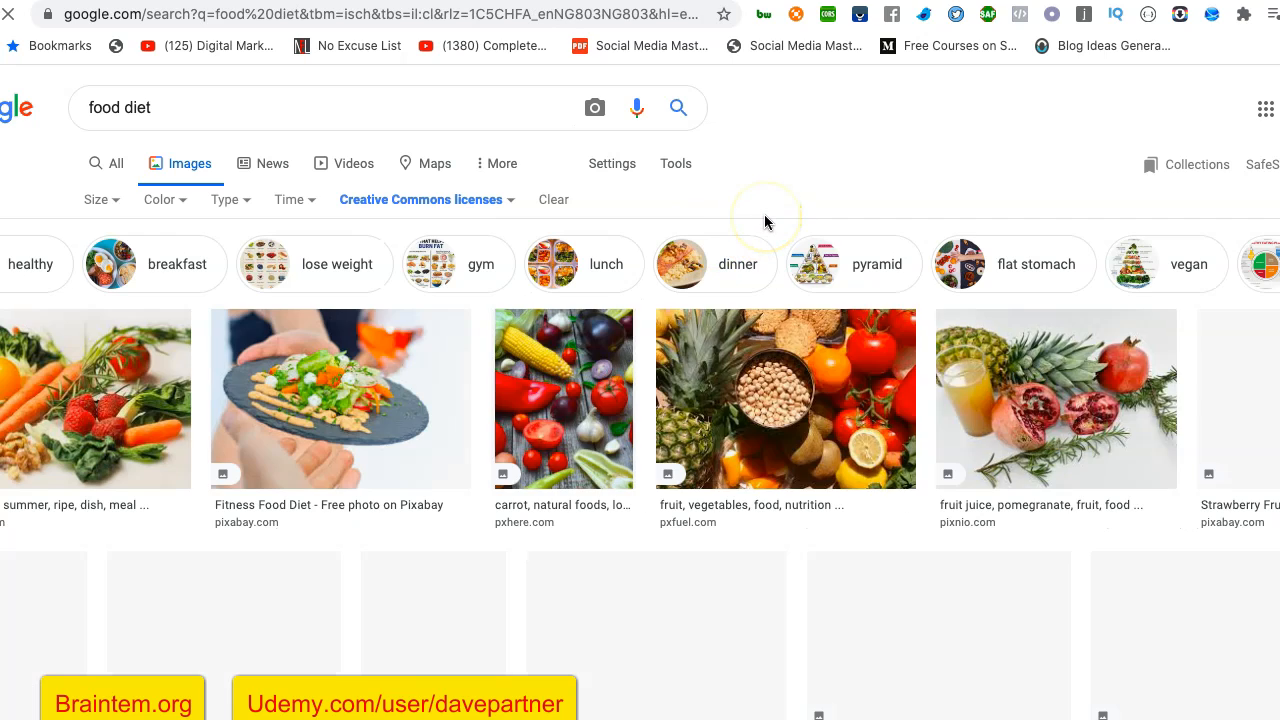
pyautogui.scroll(-2, 479, 464)
pyautogui.scroll(-7, 479, 464)
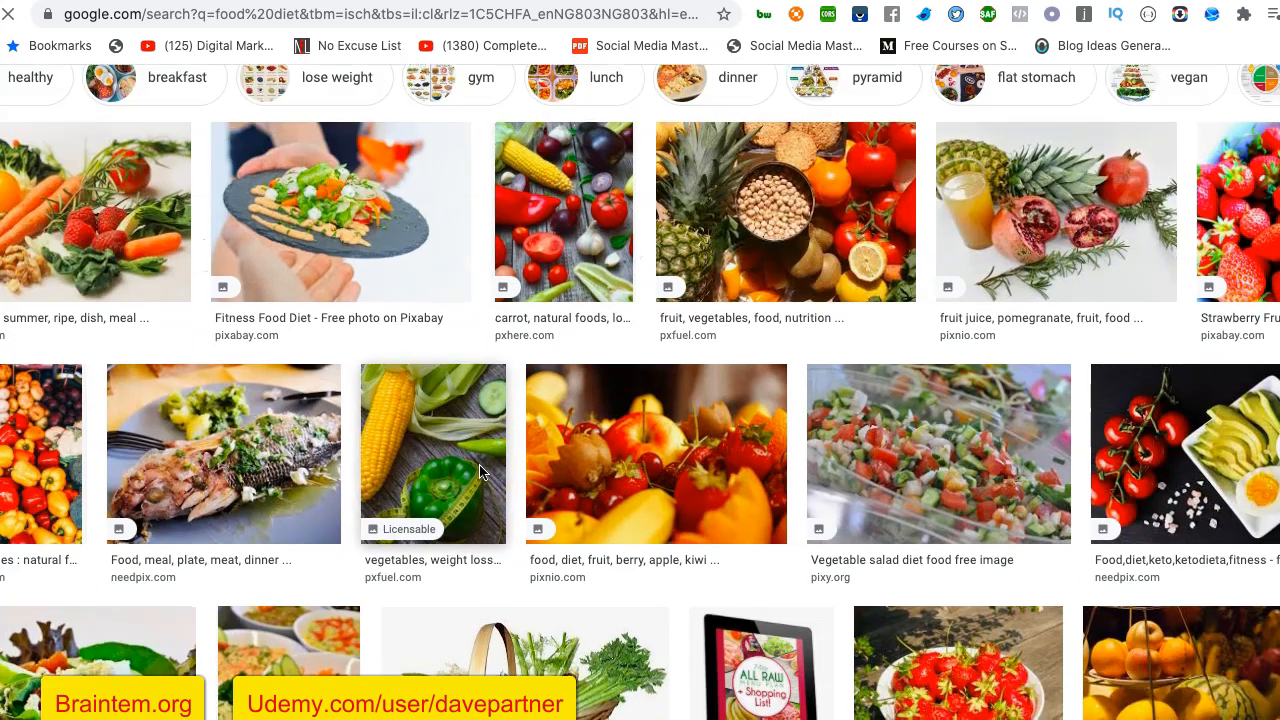
pyautogui.scroll(-5, 479, 464)
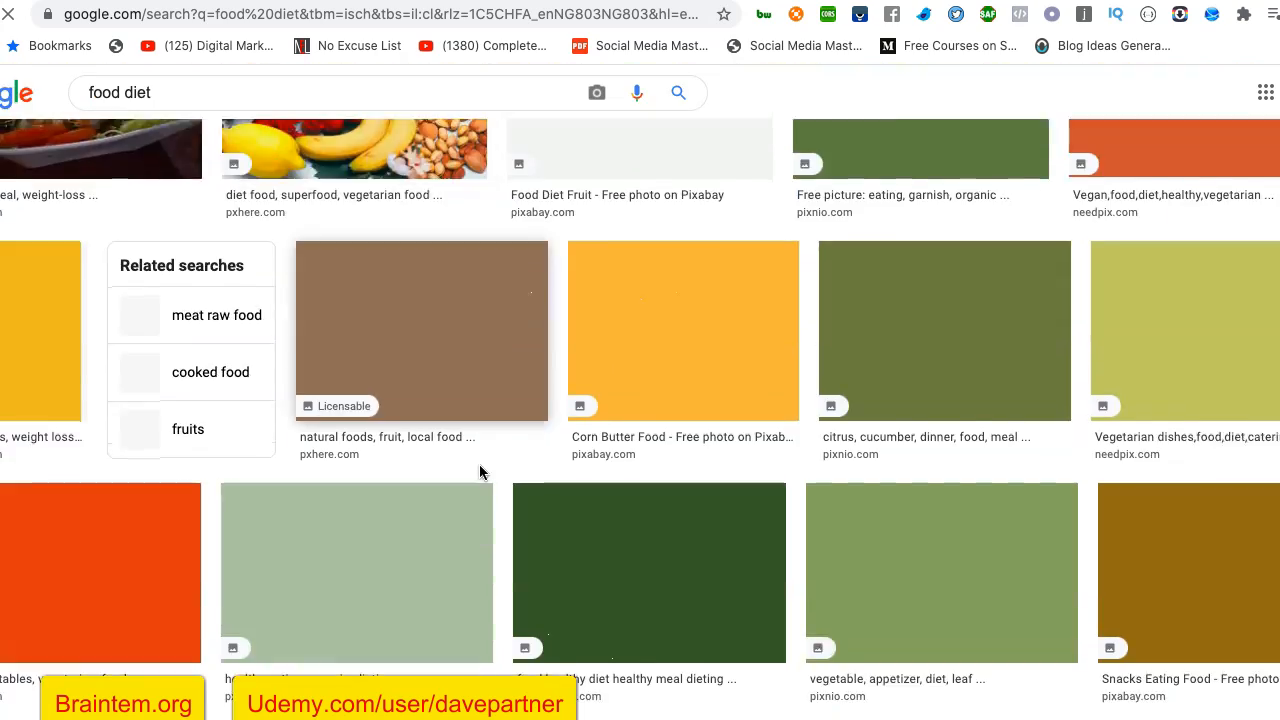
pyautogui.scroll(-3, 479, 464)
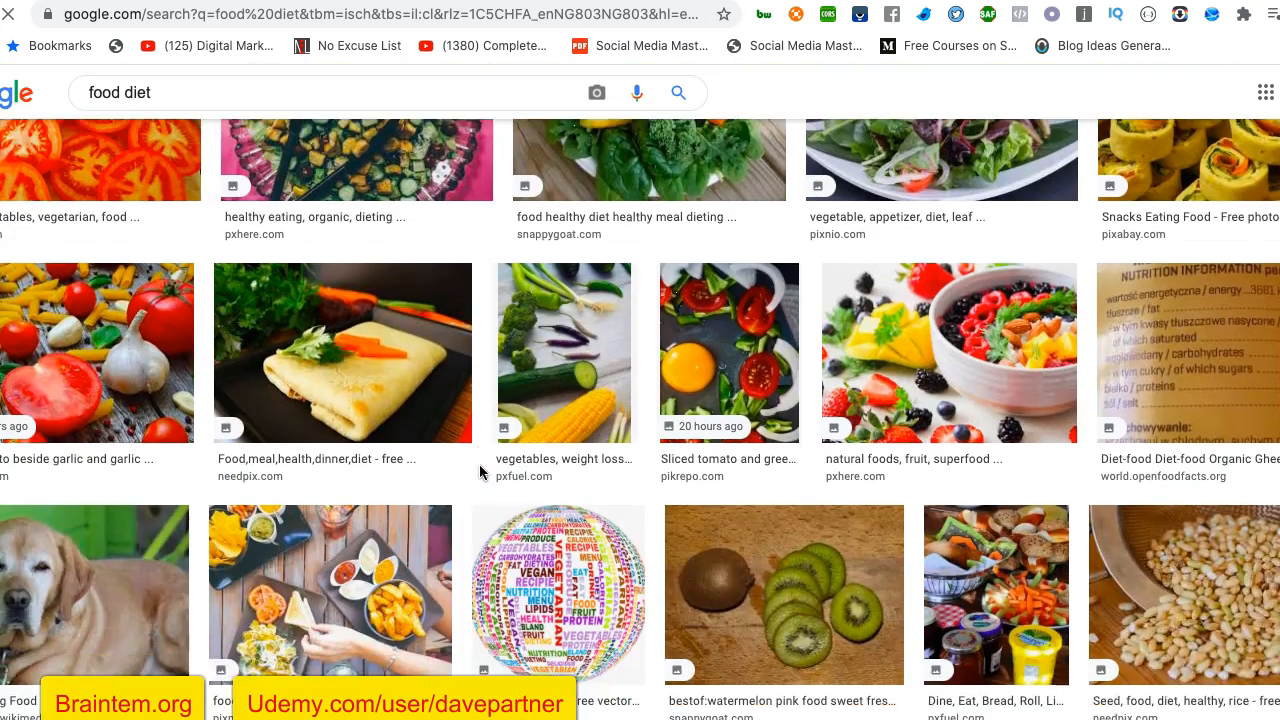
pyautogui.scroll(-4, 480, 468)
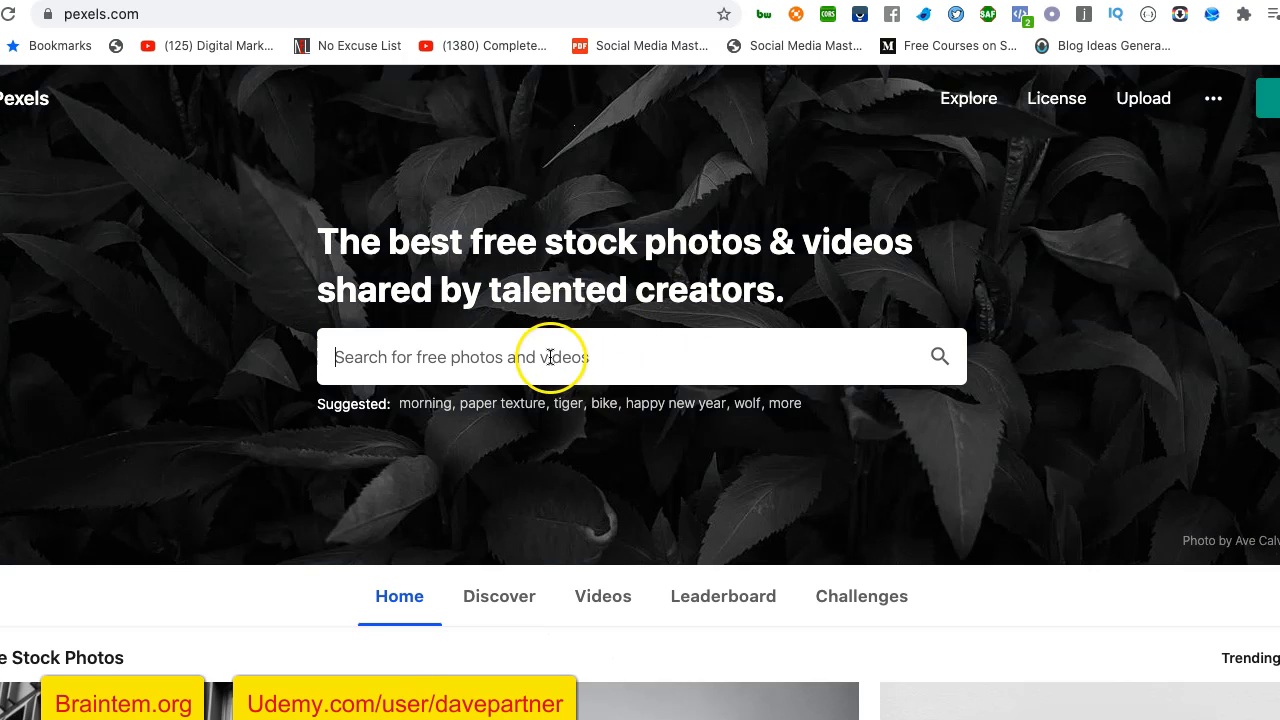
# - Search Pexels for "food diet" and open the Healthy Foods collection from the results
pyautogui.click(549, 357)
pyautogui.write('food diet')
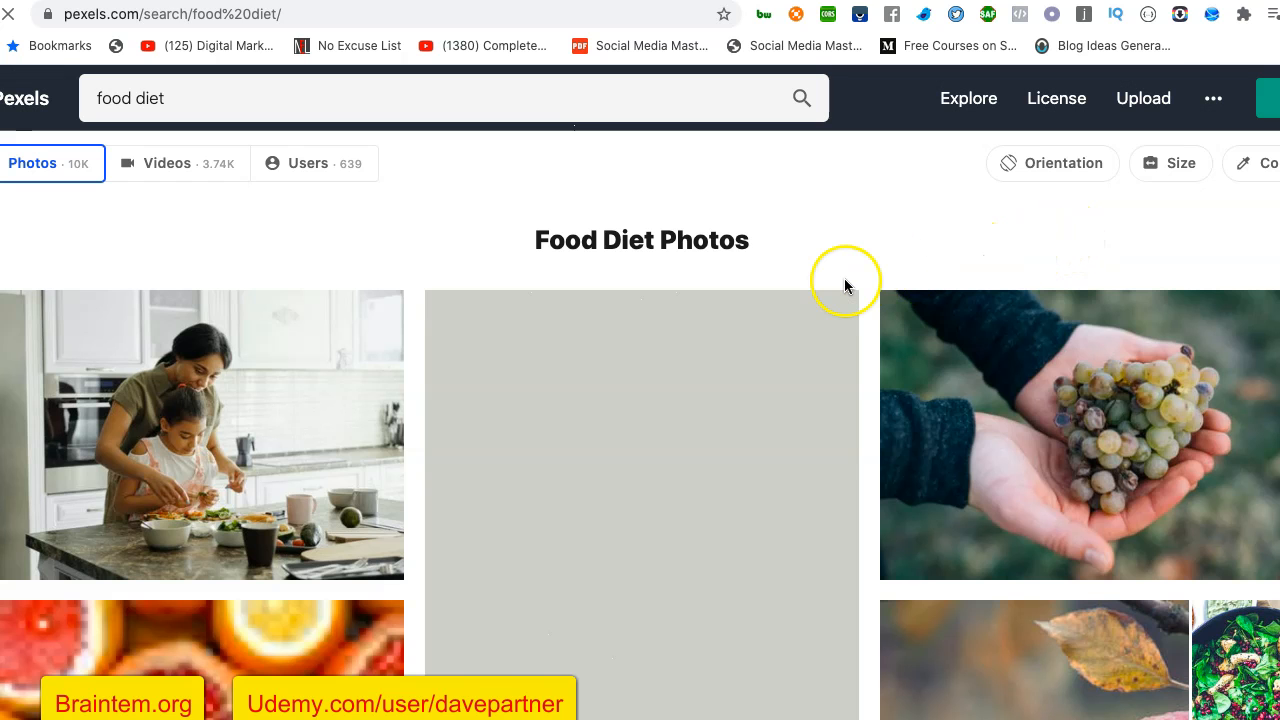
pyautogui.scroll(-3, 880, 494)
pyautogui.scroll(-3, 876, 496)
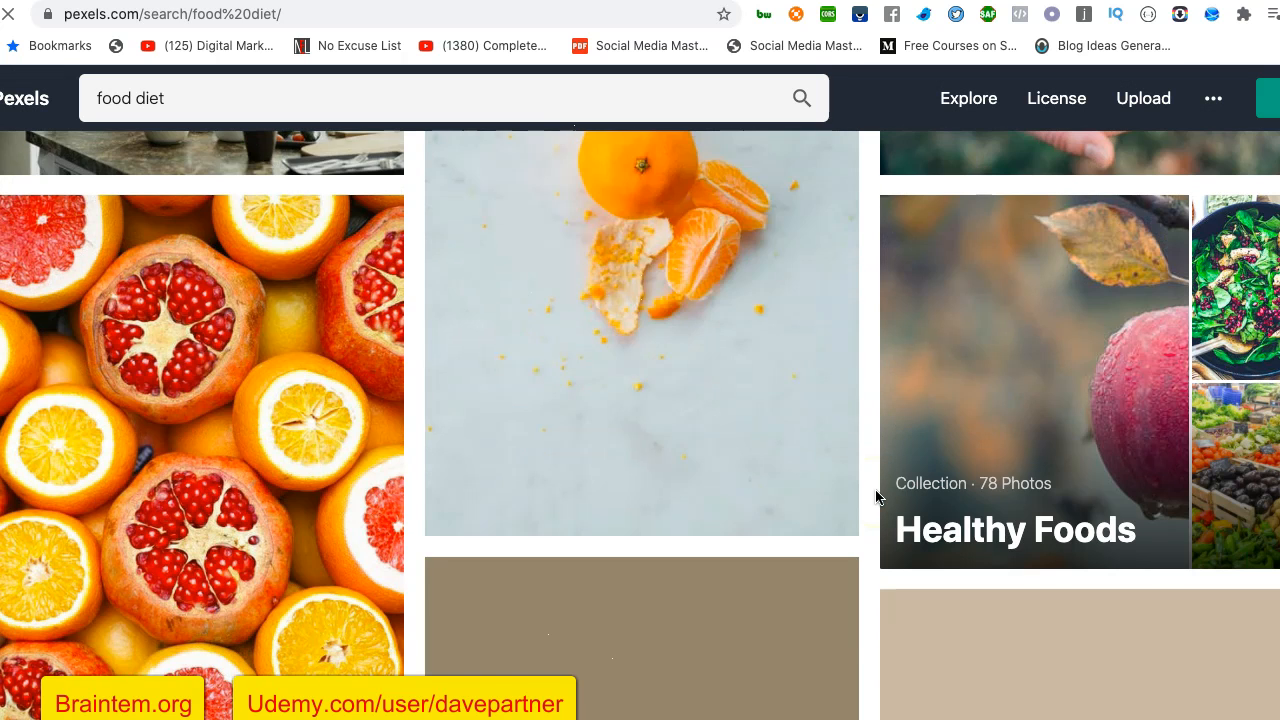
pyautogui.scroll(-2, 876, 496)
pyautogui.scroll(2, 876, 496)
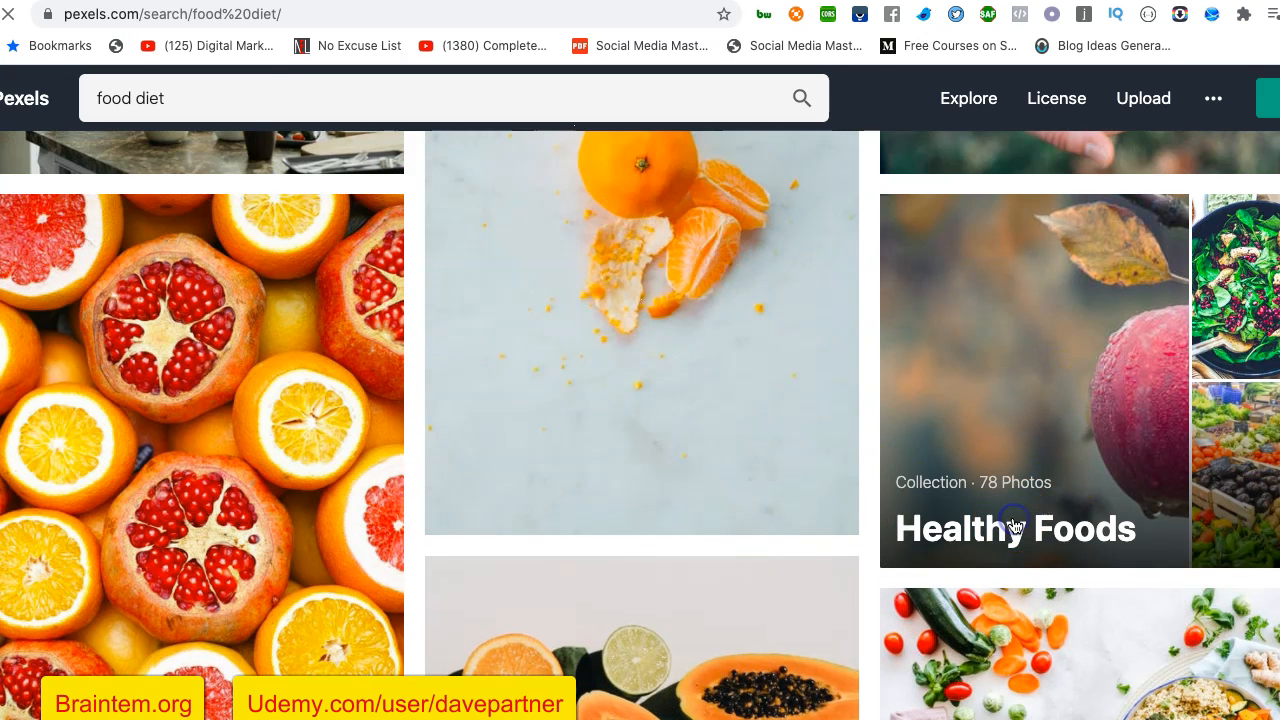
pyautogui.click(1099, 503)
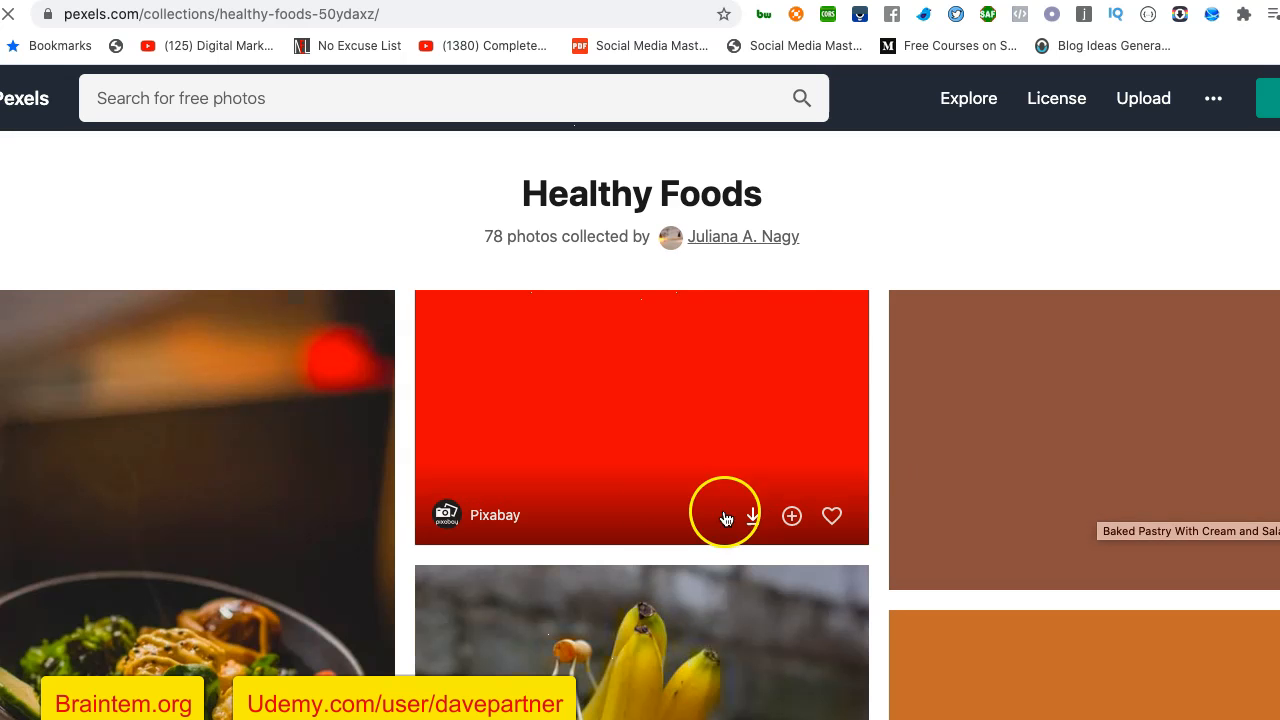
# - Open the pink smoothie jar photo from the Healthy Foods collection and copy its image
pyautogui.scroll(-1, 652, 528)
pyautogui.scroll(-2, 652, 528)
pyautogui.scroll(2, 655, 530)
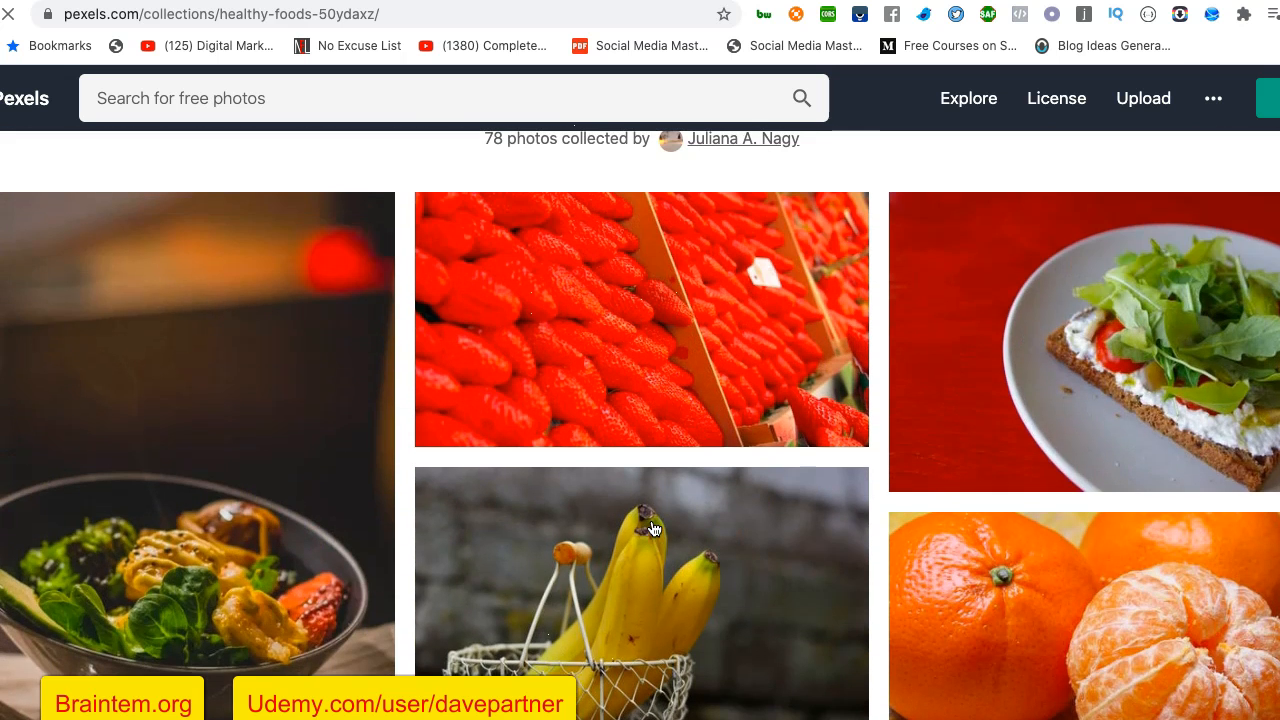
pyautogui.scroll(-6, 971, 509)
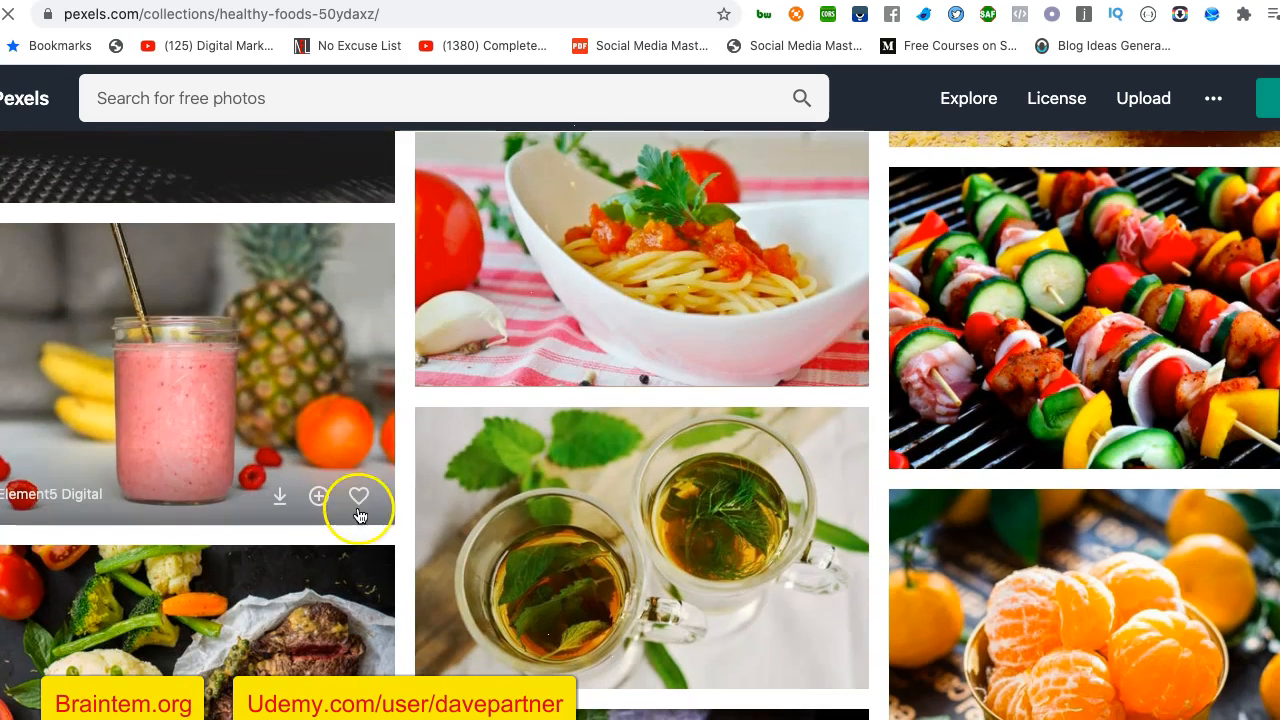
pyautogui.scroll(-2, 357, 522)
pyautogui.scroll(1, 357, 522)
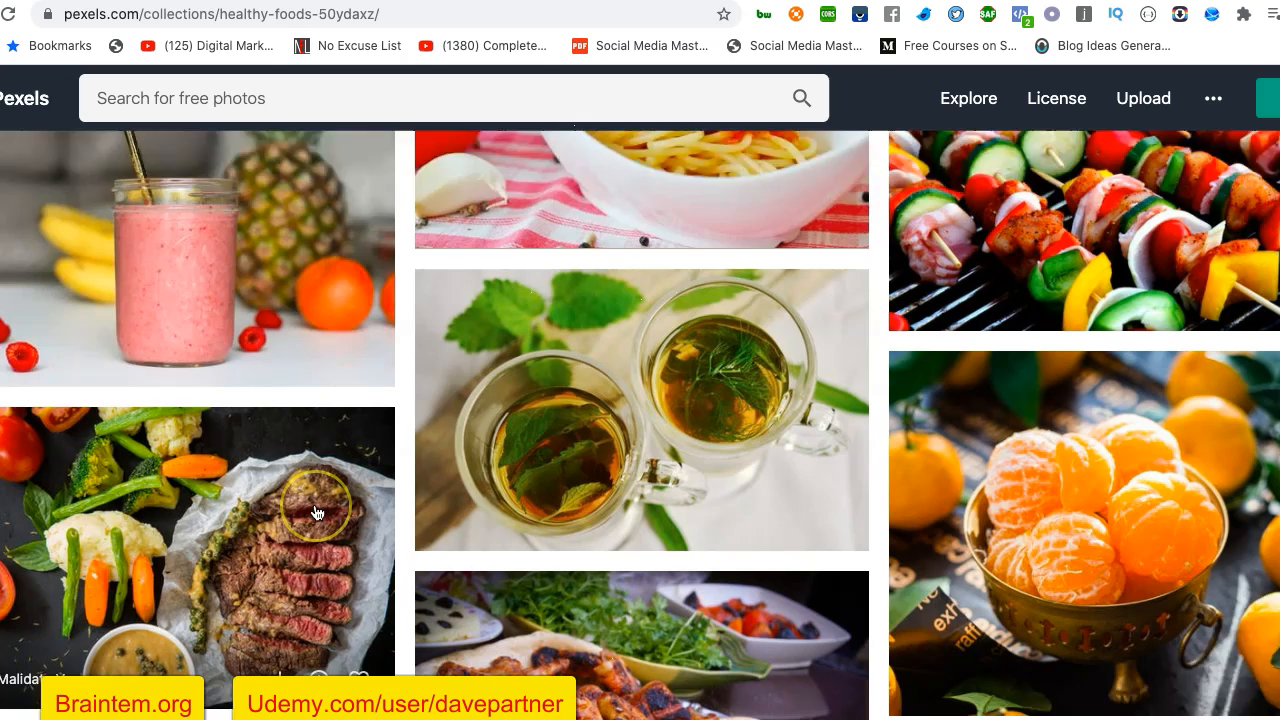
pyautogui.scroll(-1, 315, 512)
pyautogui.scroll(2, 315, 512)
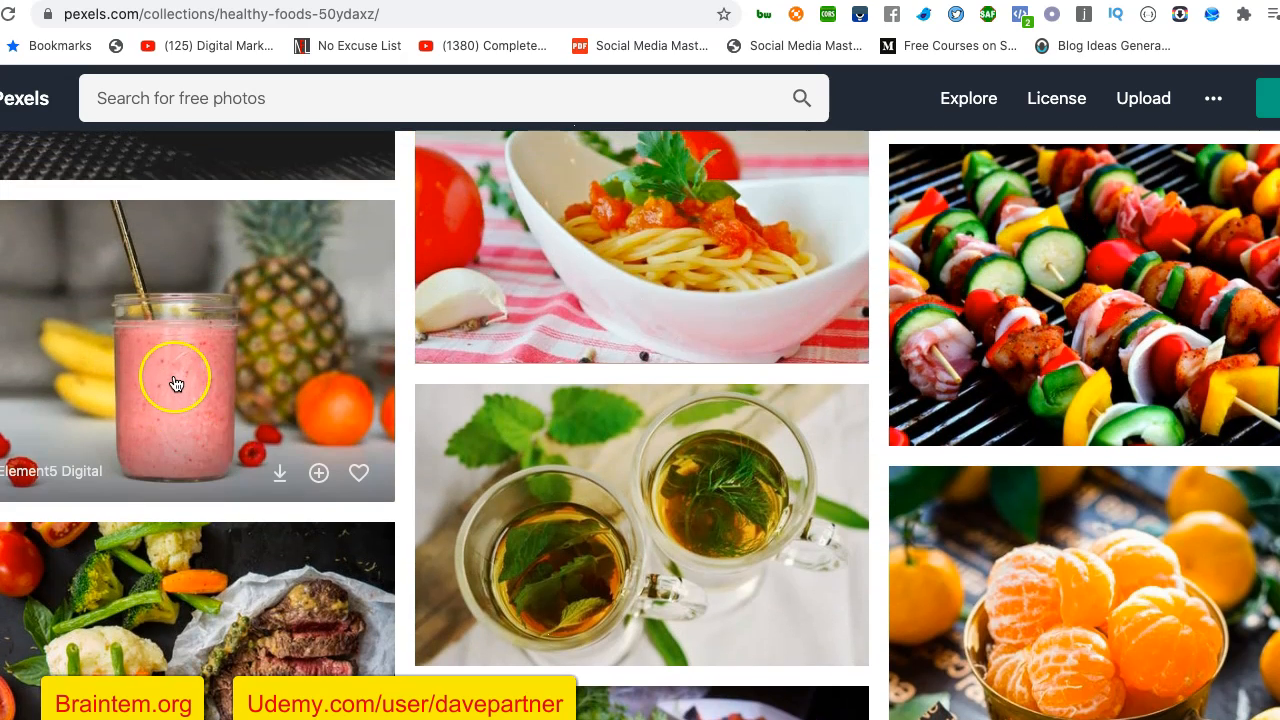
pyautogui.click(175, 377)
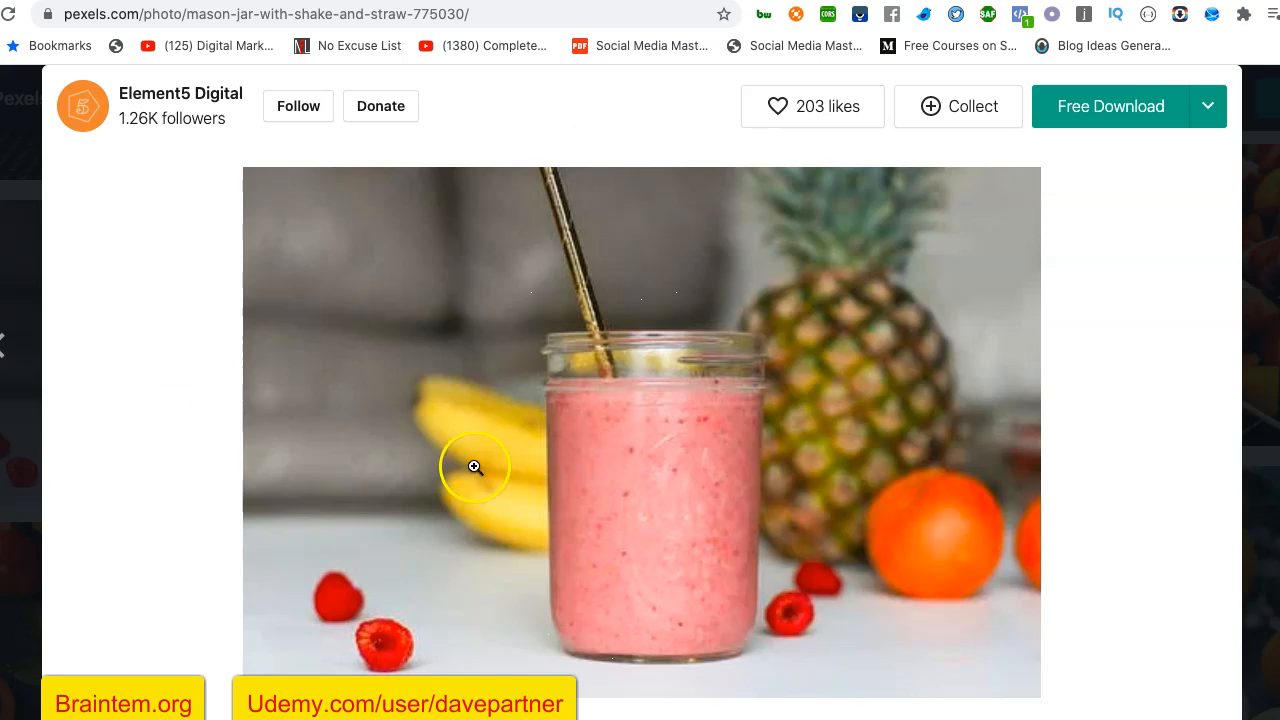
pyautogui.rightClick(779, 412)
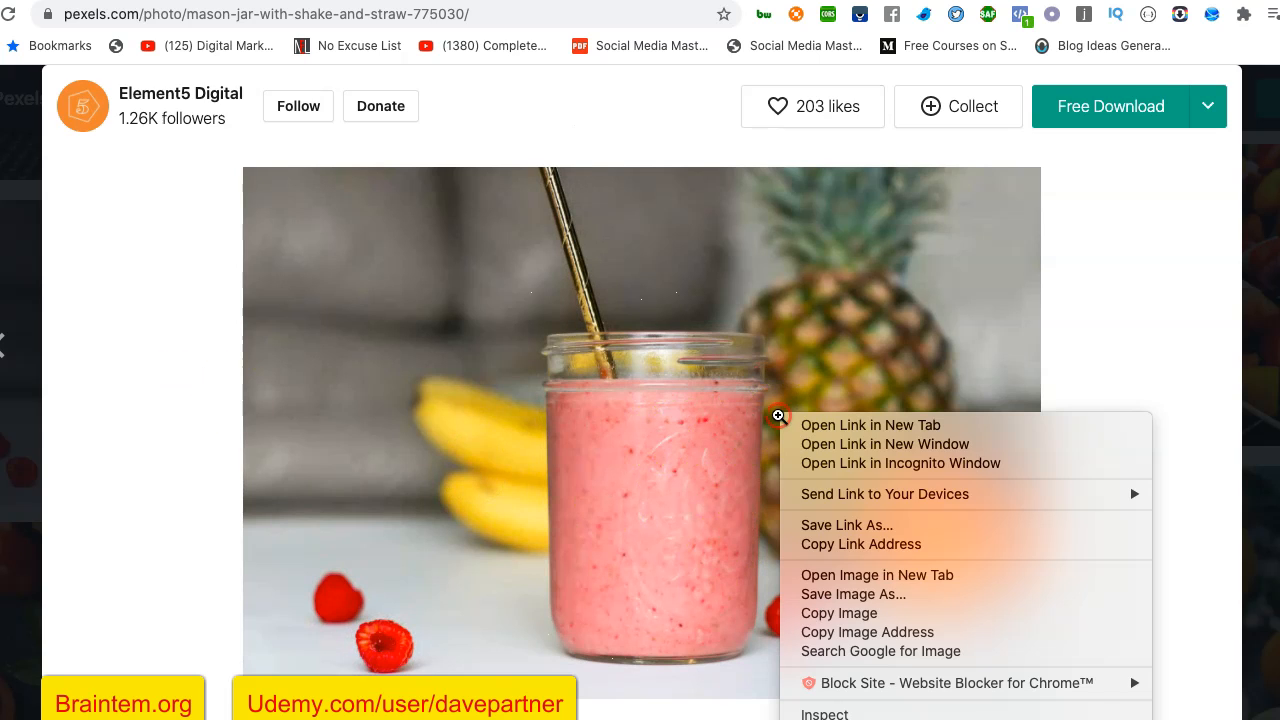
pyautogui.click(836, 613)
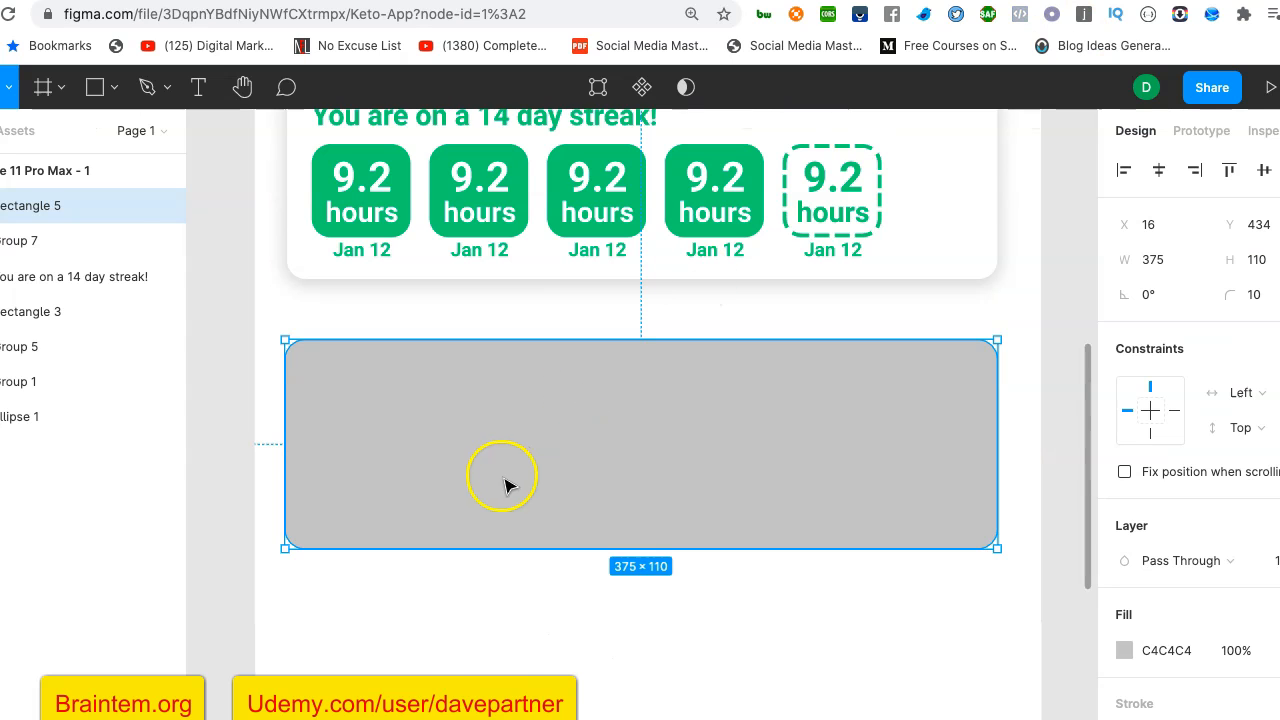
# - Switch back to the Keto App file in Figma and fill the grey rectangle below the streak card with the copied smoothie photo
pyautogui.click(515, 470)
pyautogui.click(225, 479)
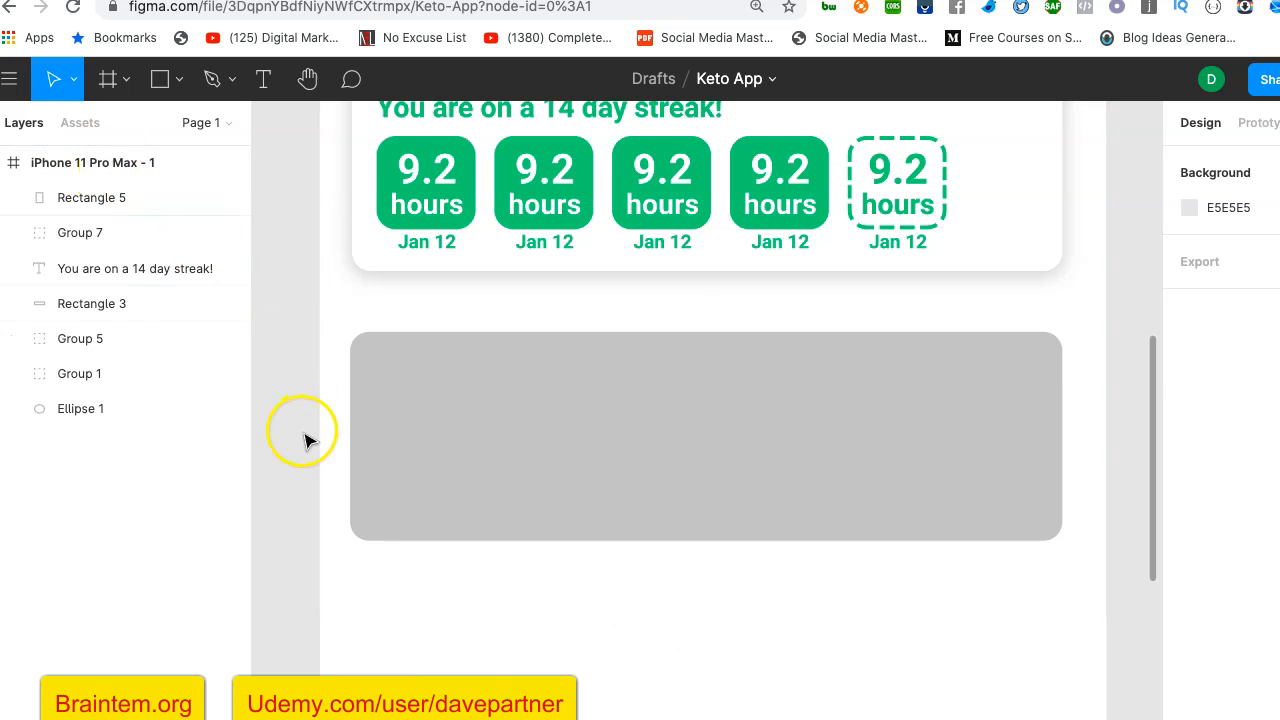
pyautogui.click(560, 440)
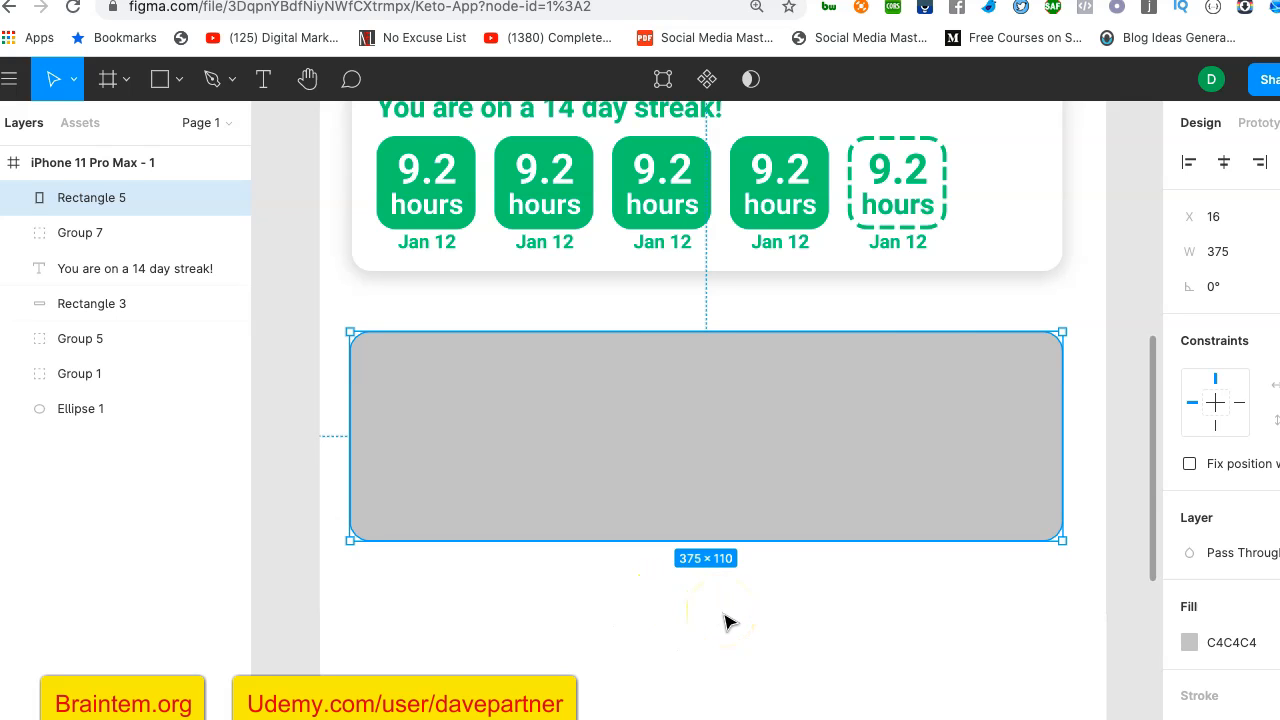
pyautogui.hotkey('ctrl', 'v')
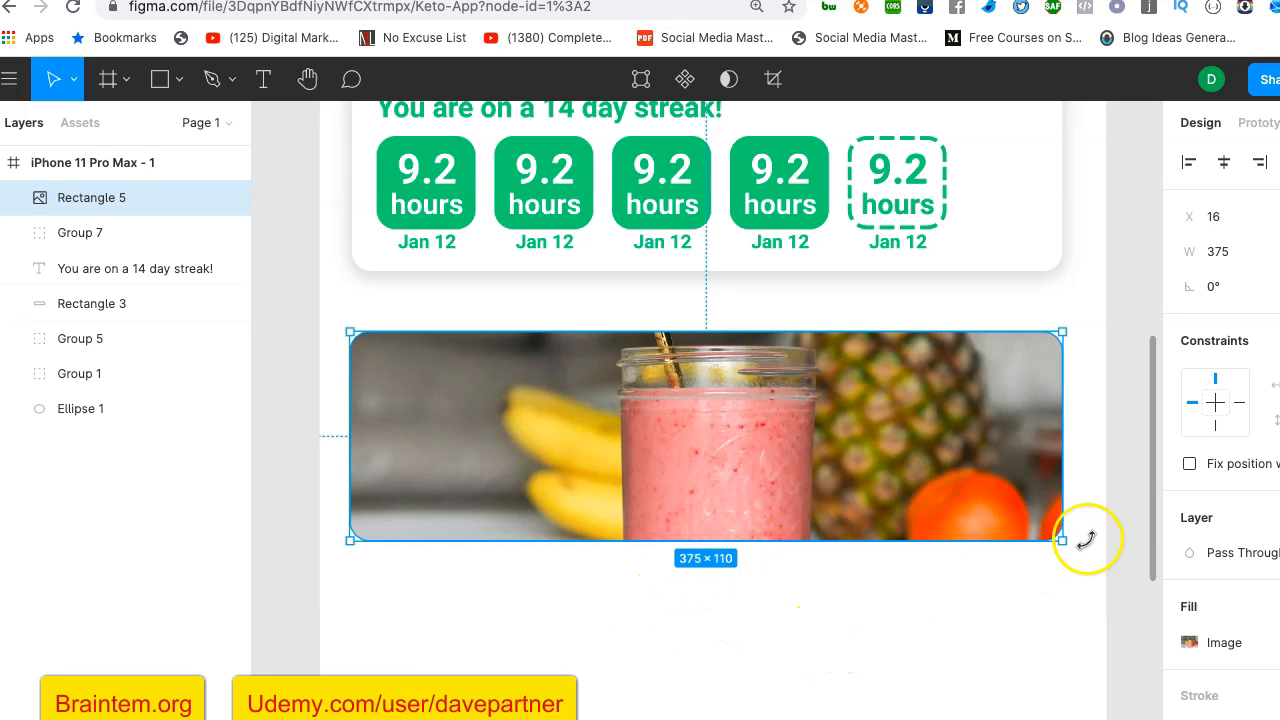
pyautogui.click(1122, 530)
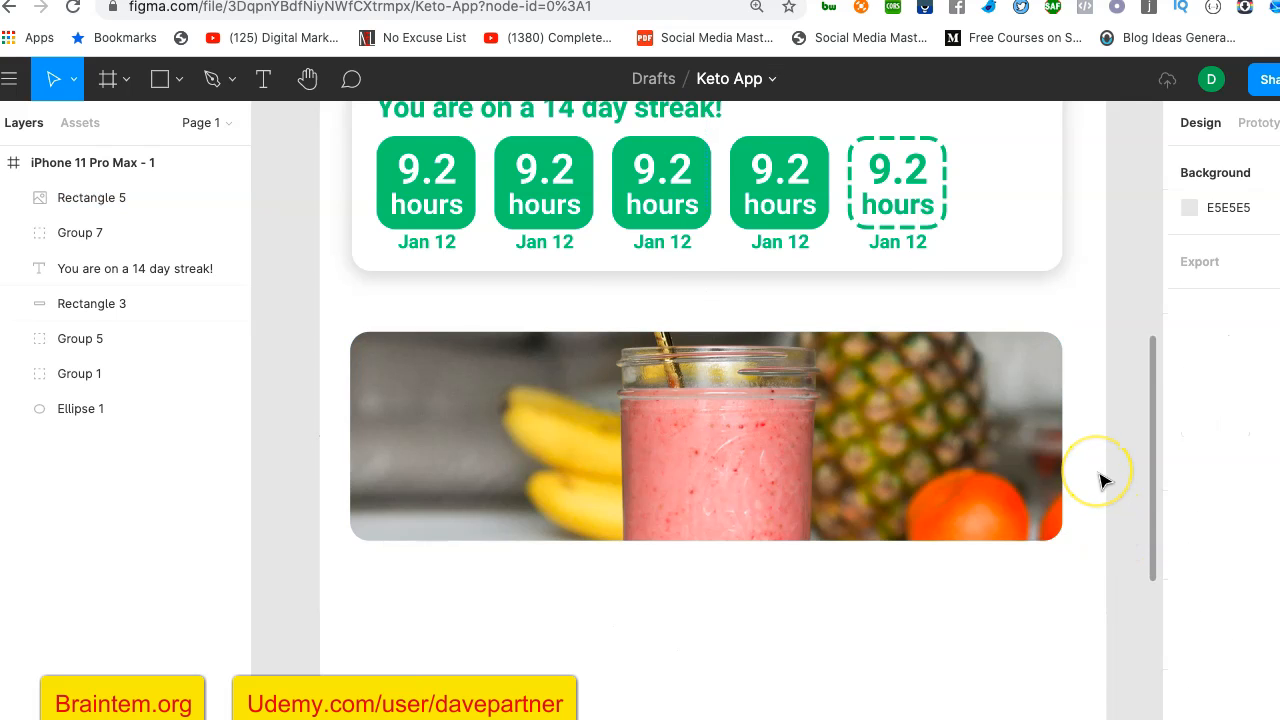
# - Examine how the smoothie photo card fits below the streak card within the whole home screen
pyautogui.scroll(-5, 1100, 482)
pyautogui.hscroll(3, 1100, 482)
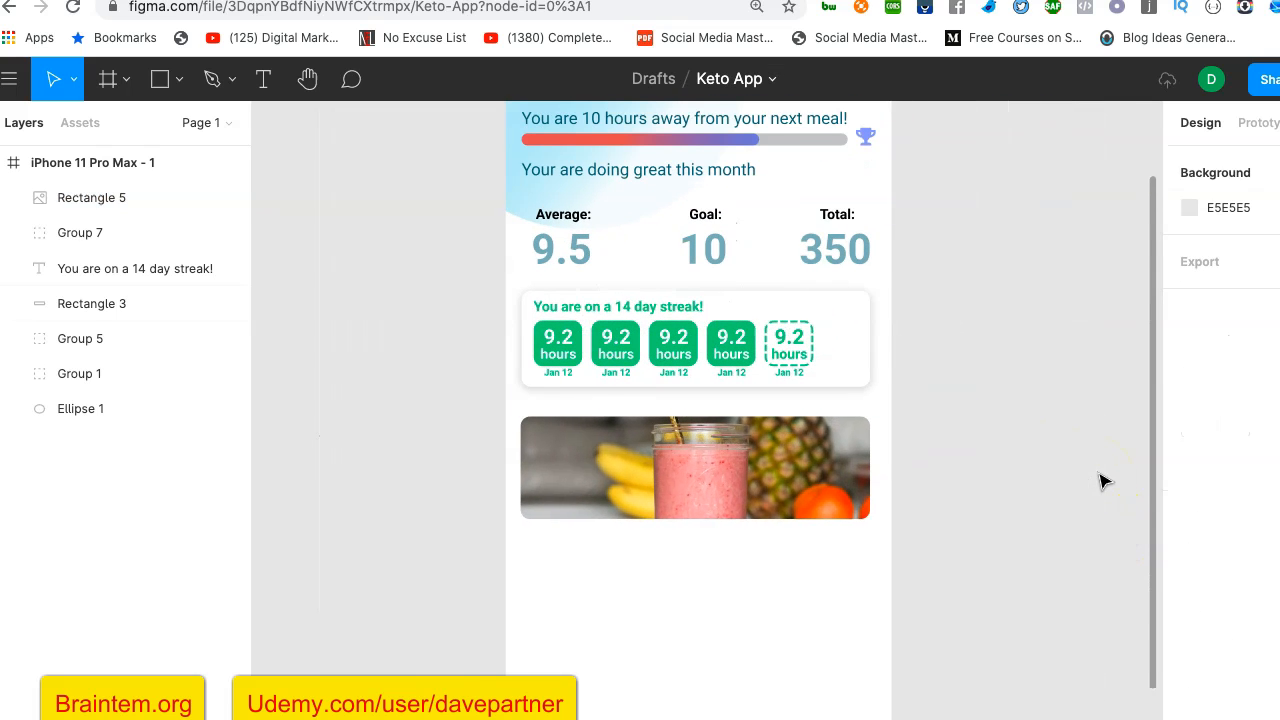
pyautogui.scroll(2, 1100, 482)
pyautogui.click(808, 549)
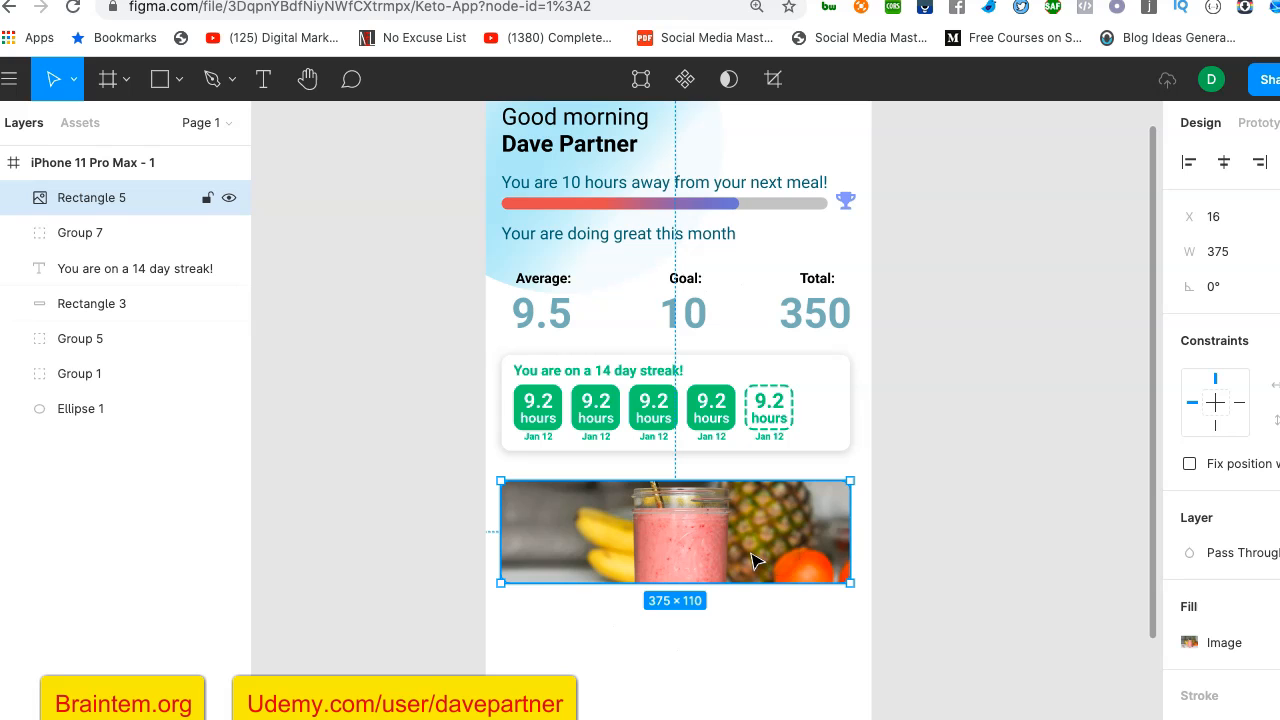
pyautogui.moveTo(752, 557)
pyautogui.mouseDown()
pyautogui.moveTo(752, 533)
pyautogui.moveTo(752, 563)
pyautogui.mouseUp()
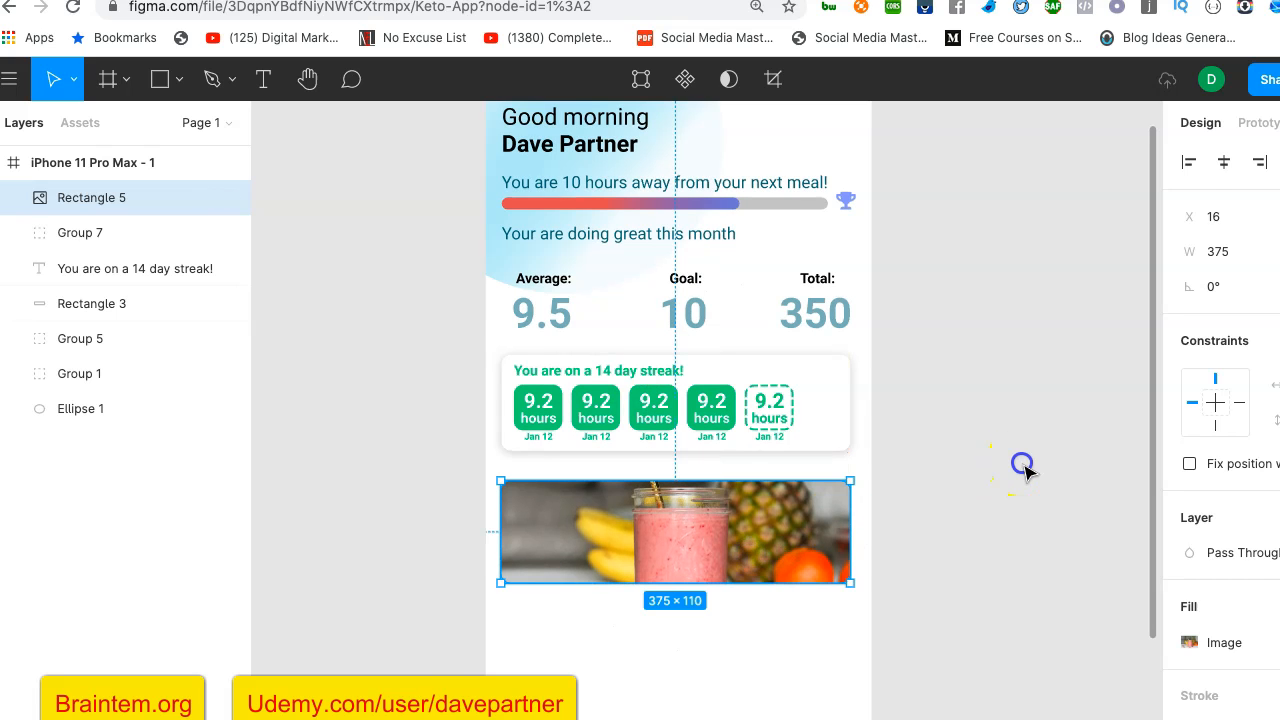
pyautogui.click(1020, 463)
pyautogui.scroll(-2, 1025, 468)
pyautogui.scroll(1, 1028, 472)
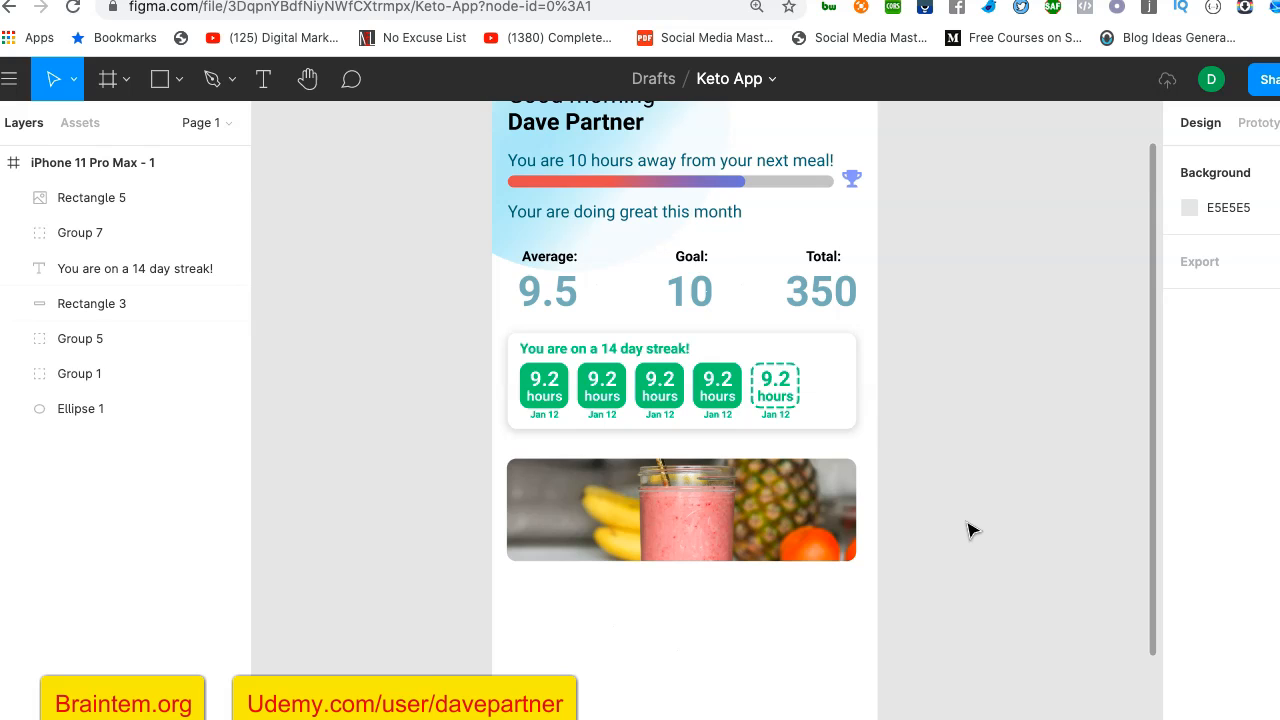
# - Undo the deselection of the smoothie photo card
pyautogui.press('super+z')
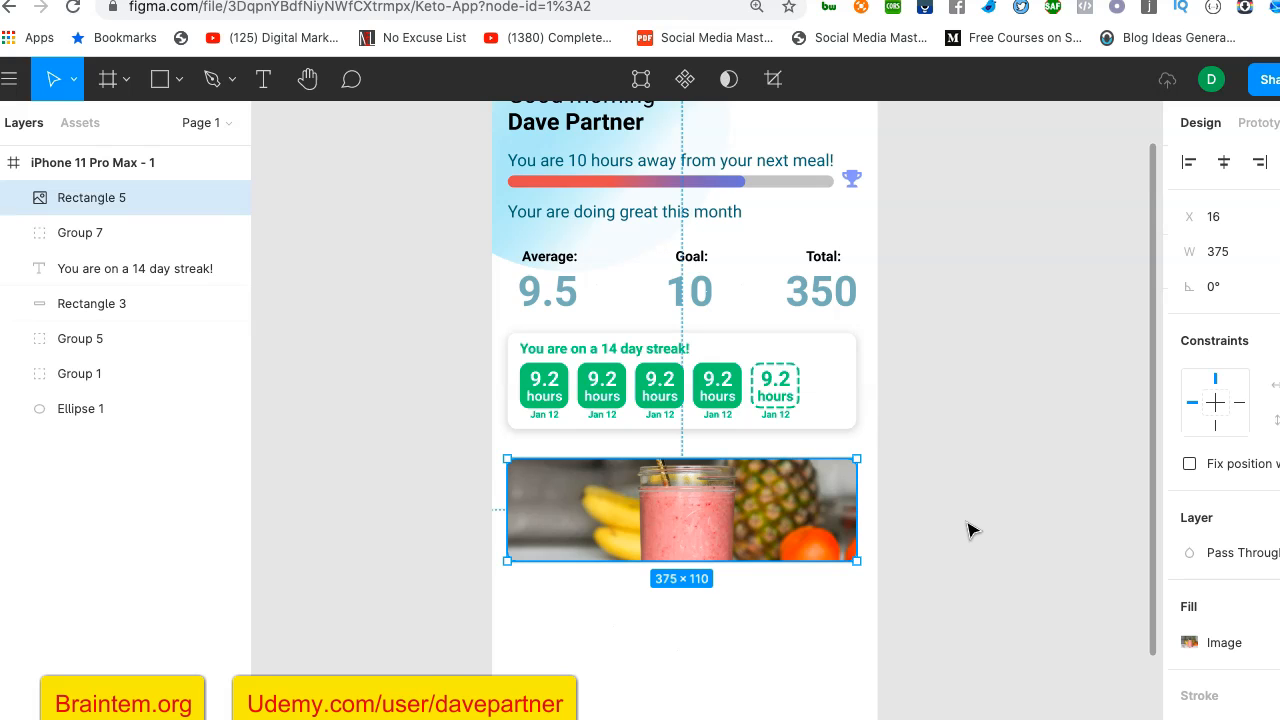
pyautogui.click(970, 530)
pyautogui.press('super+z')
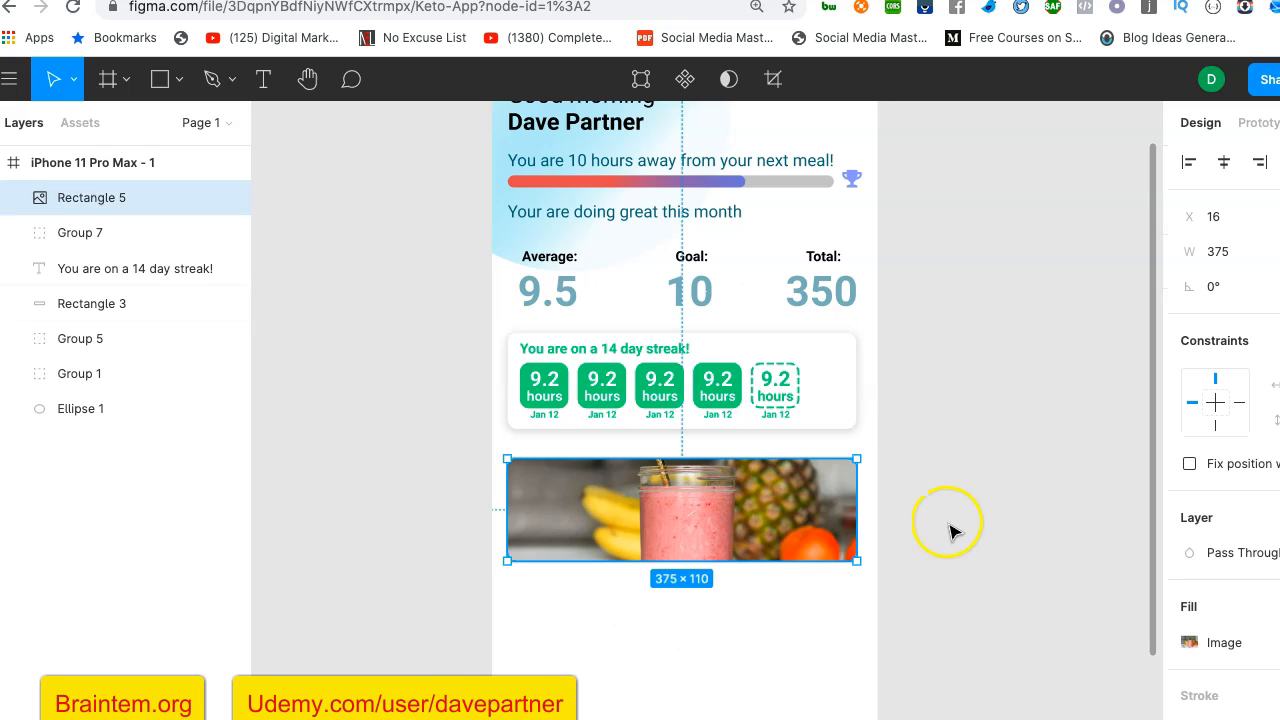
# - Undo the smoothie photo fill on the card below the 14 day streak card and deselect the card
pyautogui.click(950, 533)
pyautogui.press('super+z')
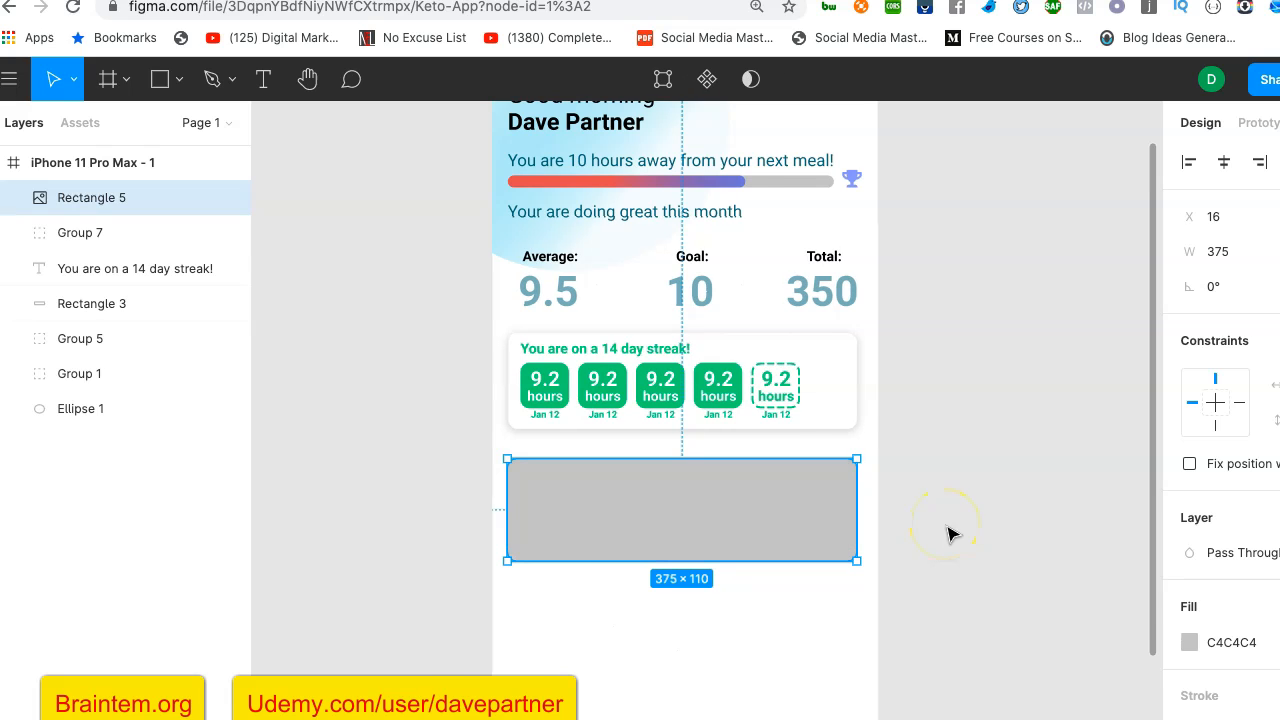
pyautogui.click(946, 548)
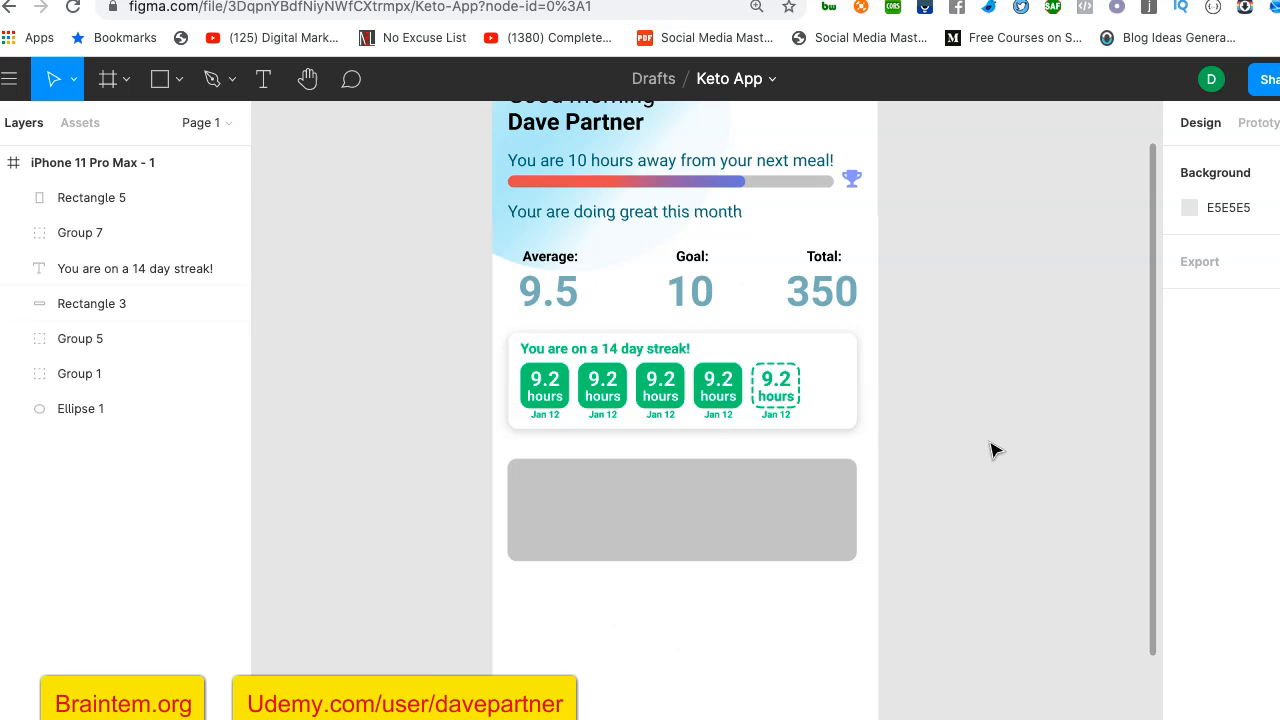
# - Paste the smoothie photo as a separate image and resize it to 414 × 150, matching the phone frame's width
pyautogui.press('super+v')
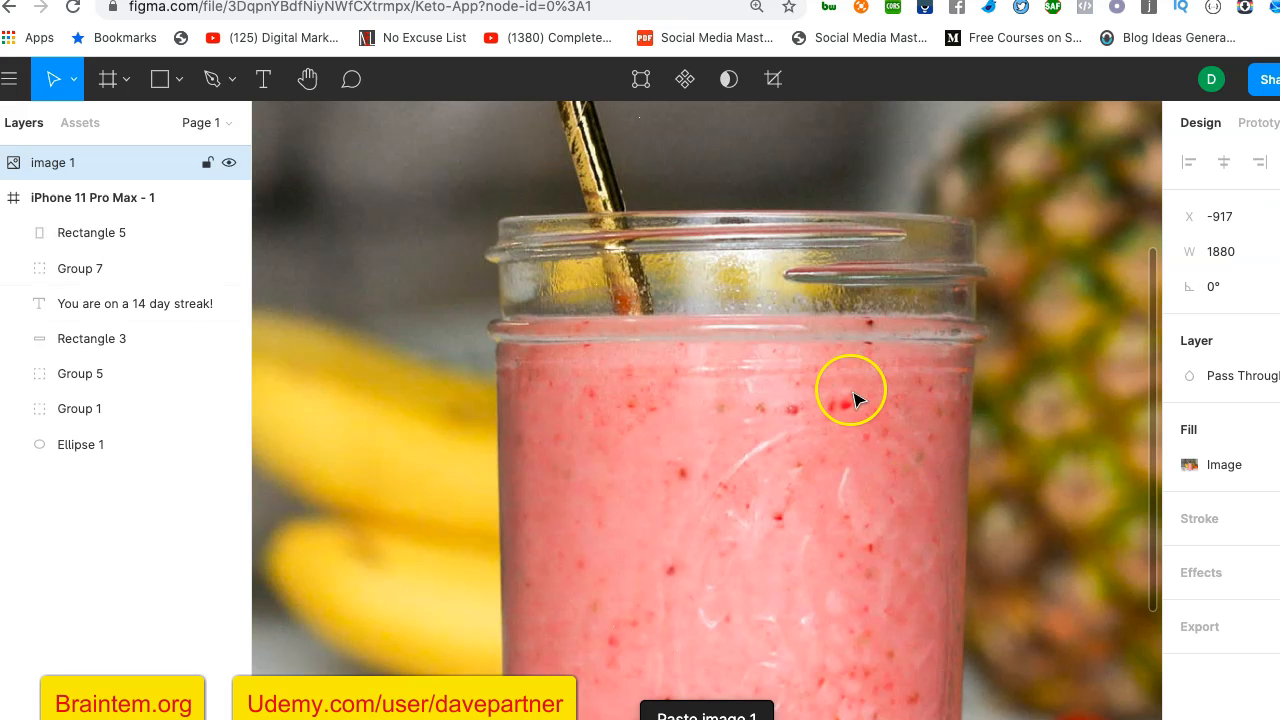
pyautogui.scroll(-5, 848, 443)
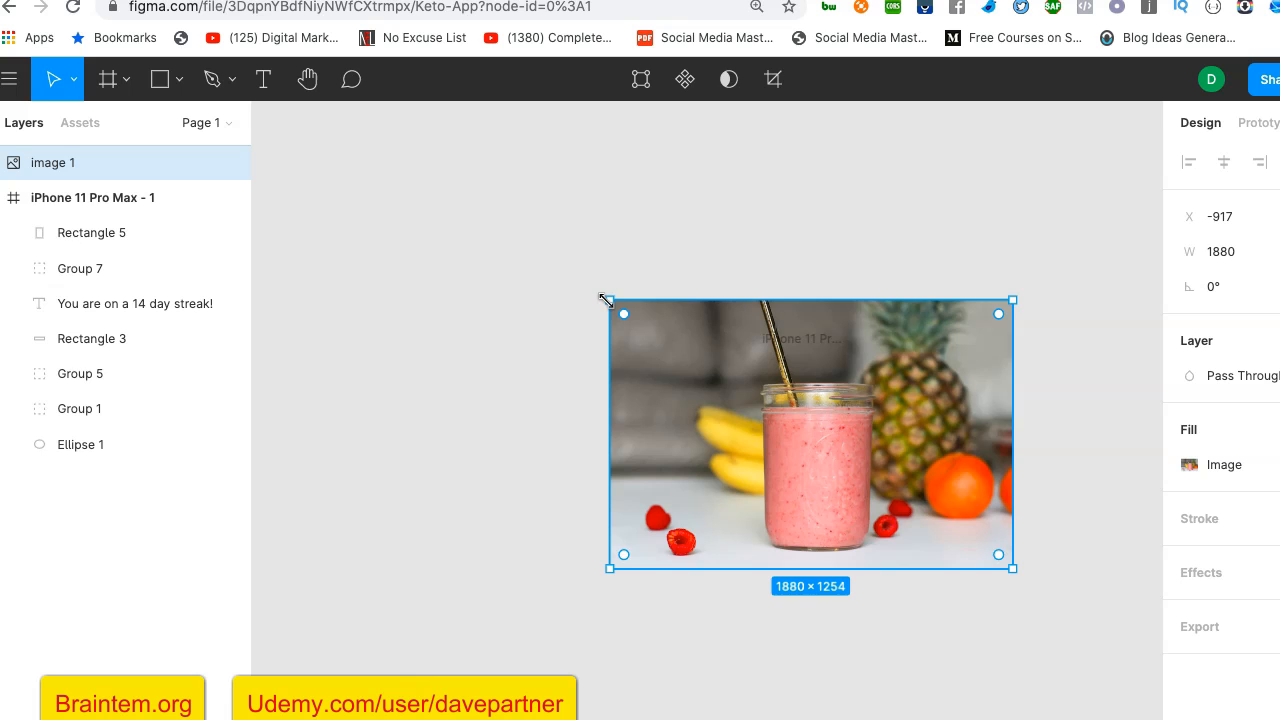
pyautogui.moveTo(606, 301); pyautogui.dragTo(765, 507)
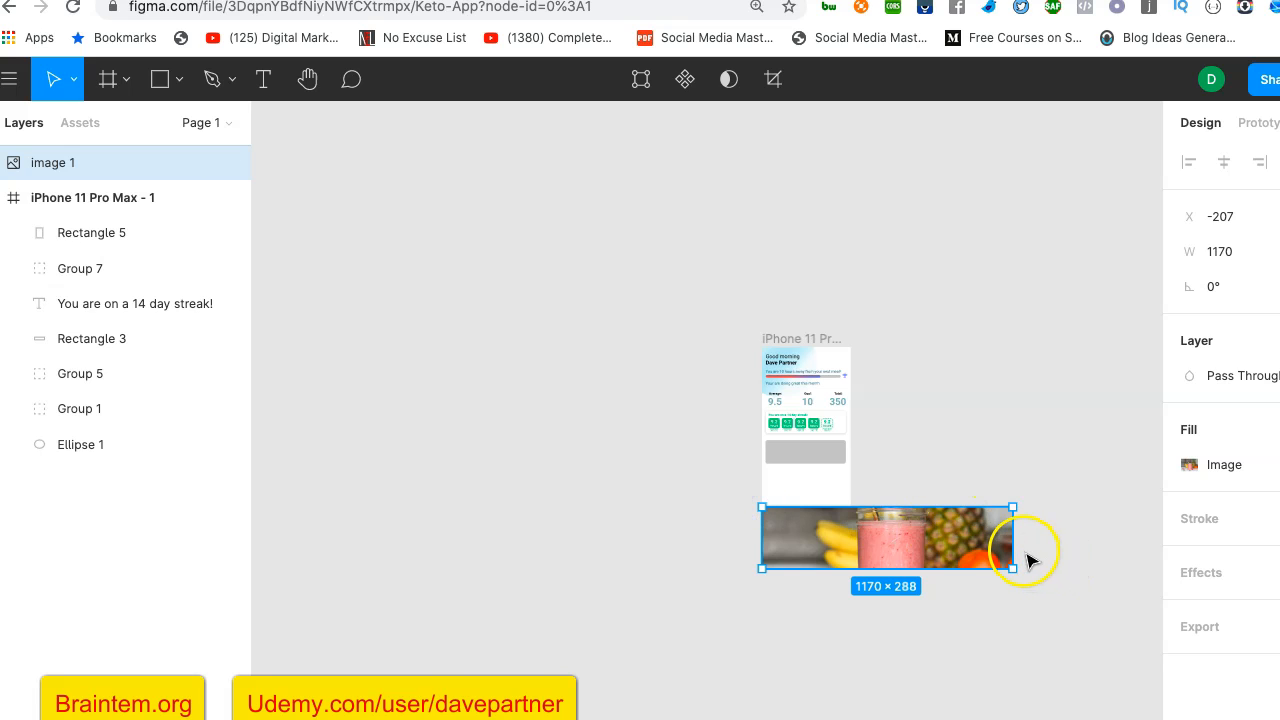
pyautogui.moveTo(996, 539); pyautogui.dragTo(814, 543)
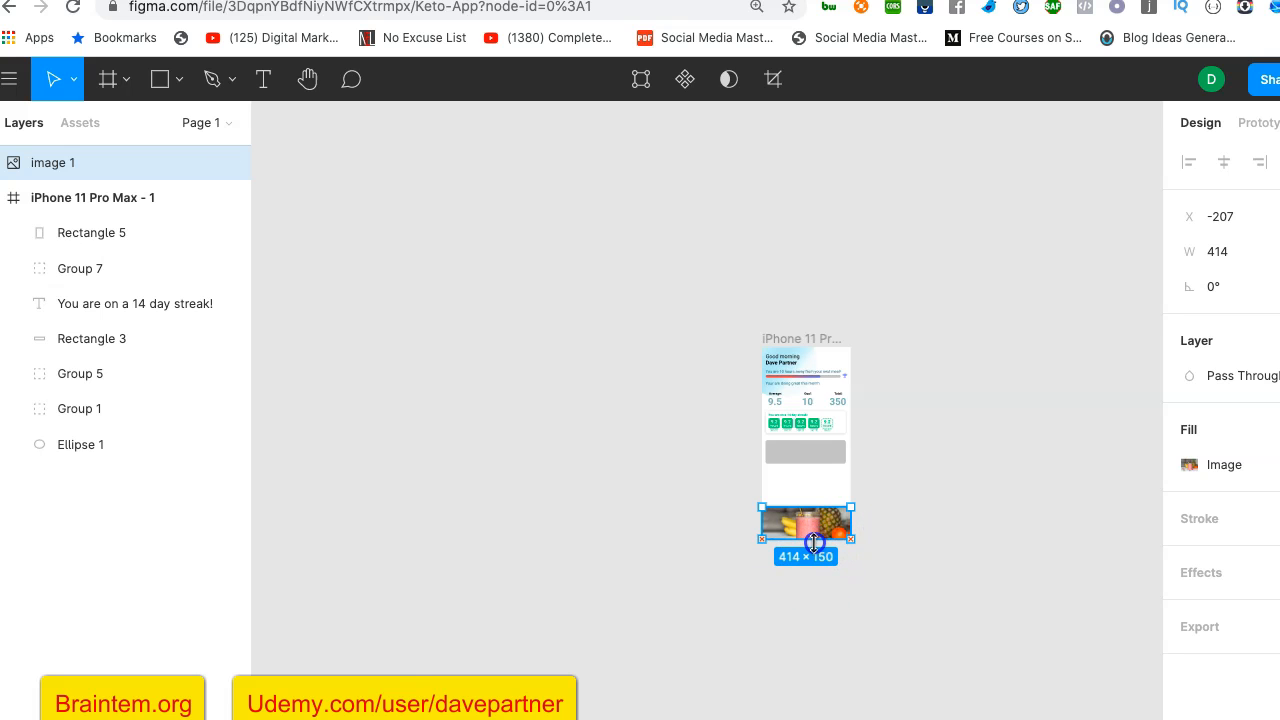
# - Move the smoothie image over the grey rectangle and nest its layer inside the iPhone 11 Pro Max - 1 frame
pyautogui.keyDown('ctrl'); pyautogui.scroll(5, 897, 516); pyautogui.keyUp('ctrl')
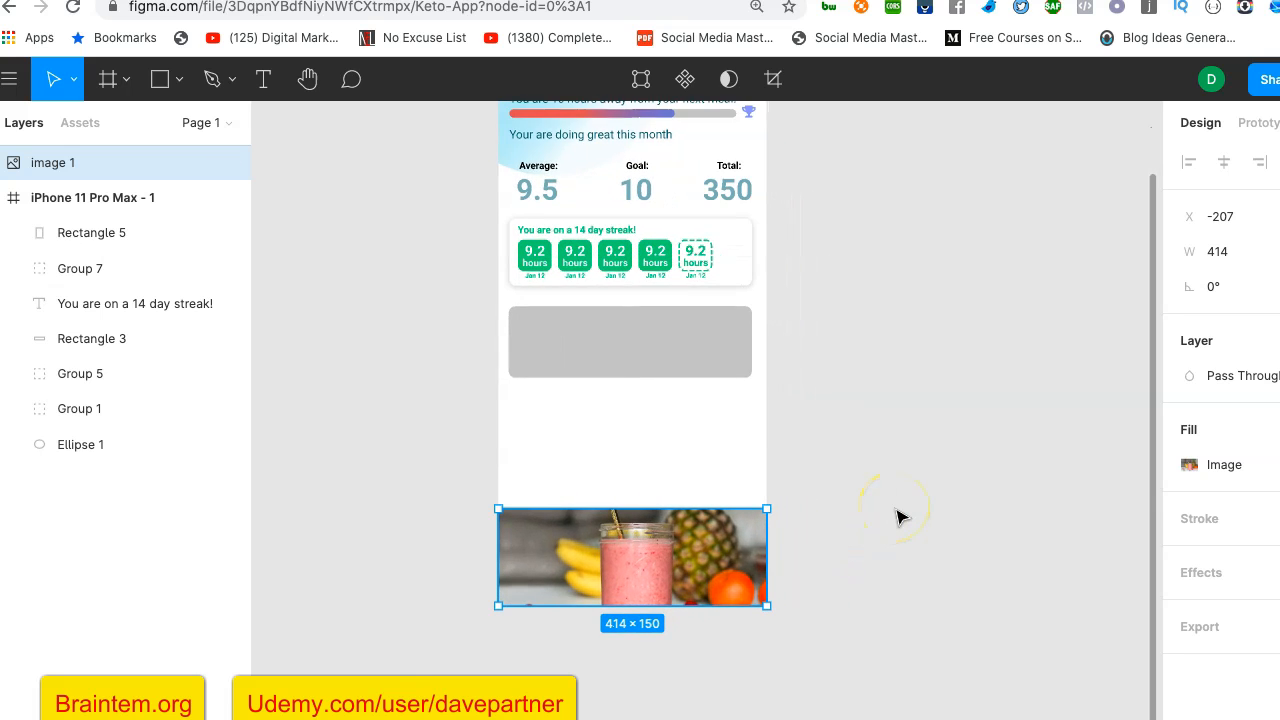
pyautogui.moveTo(686, 531); pyautogui.dragTo(679, 345)
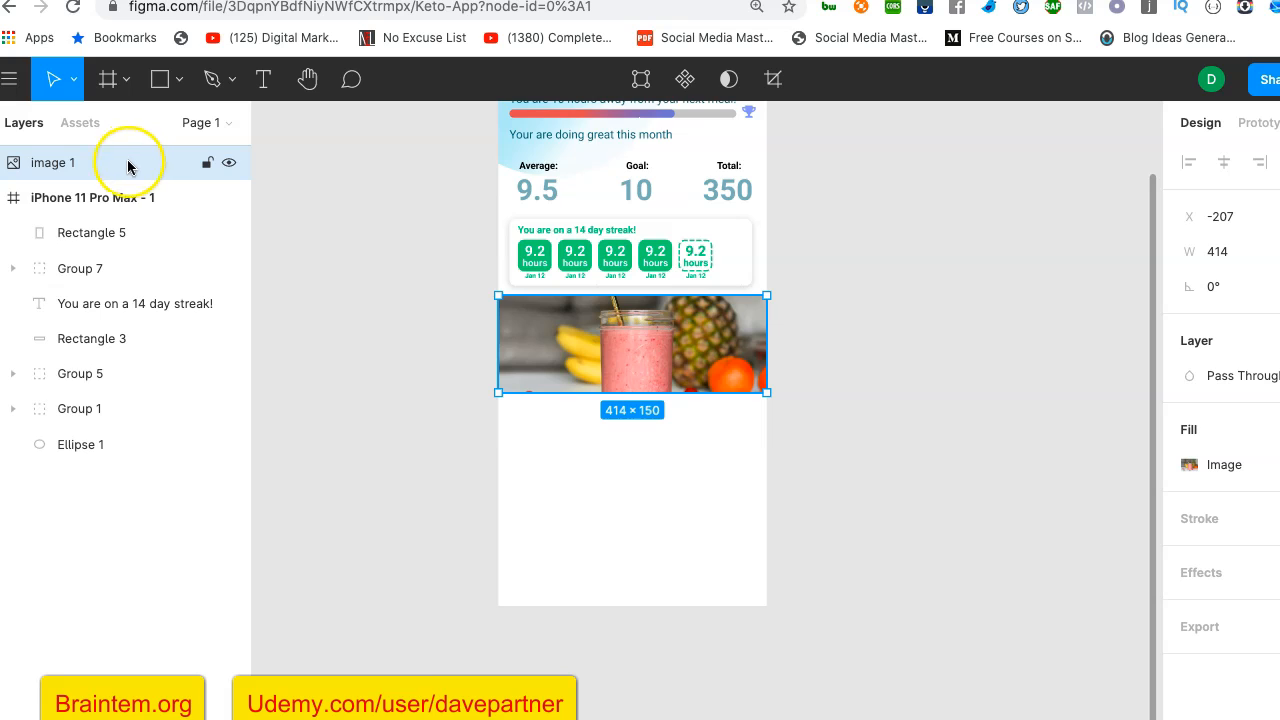
pyautogui.moveTo(127, 167); pyautogui.dragTo(127, 224)
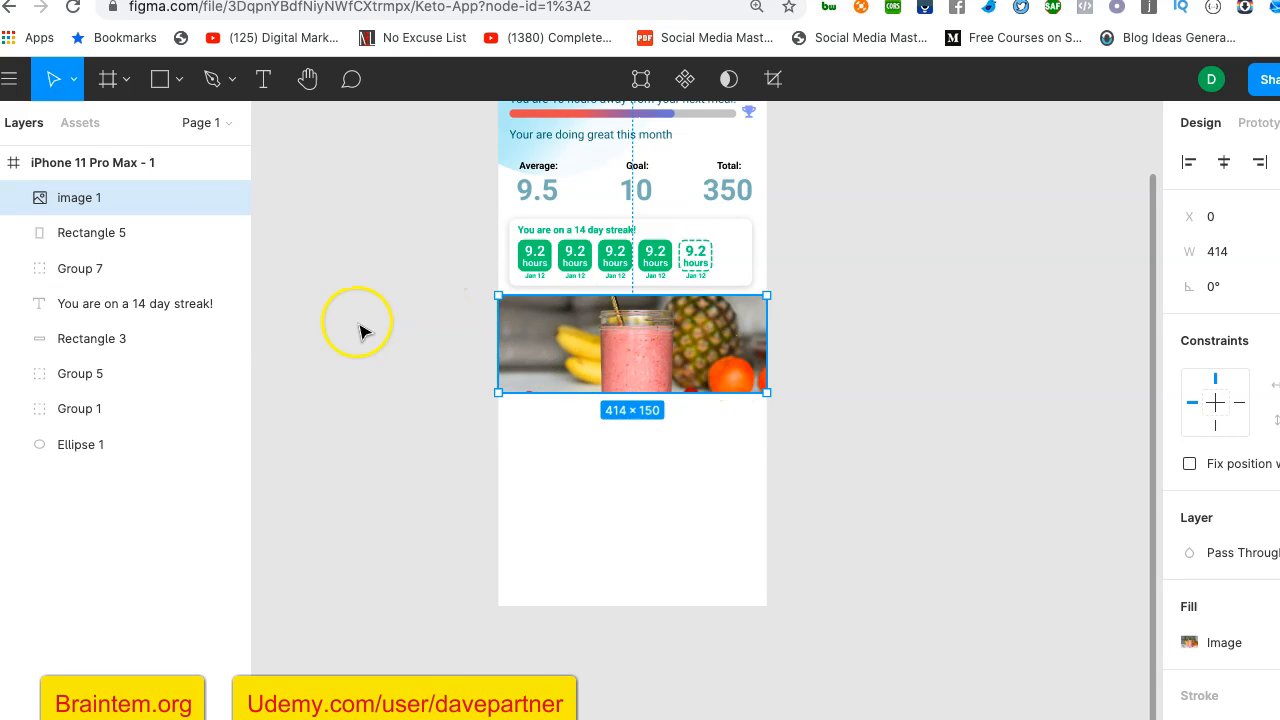
pyautogui.moveTo(535, 345); pyautogui.dragTo(534, 406)
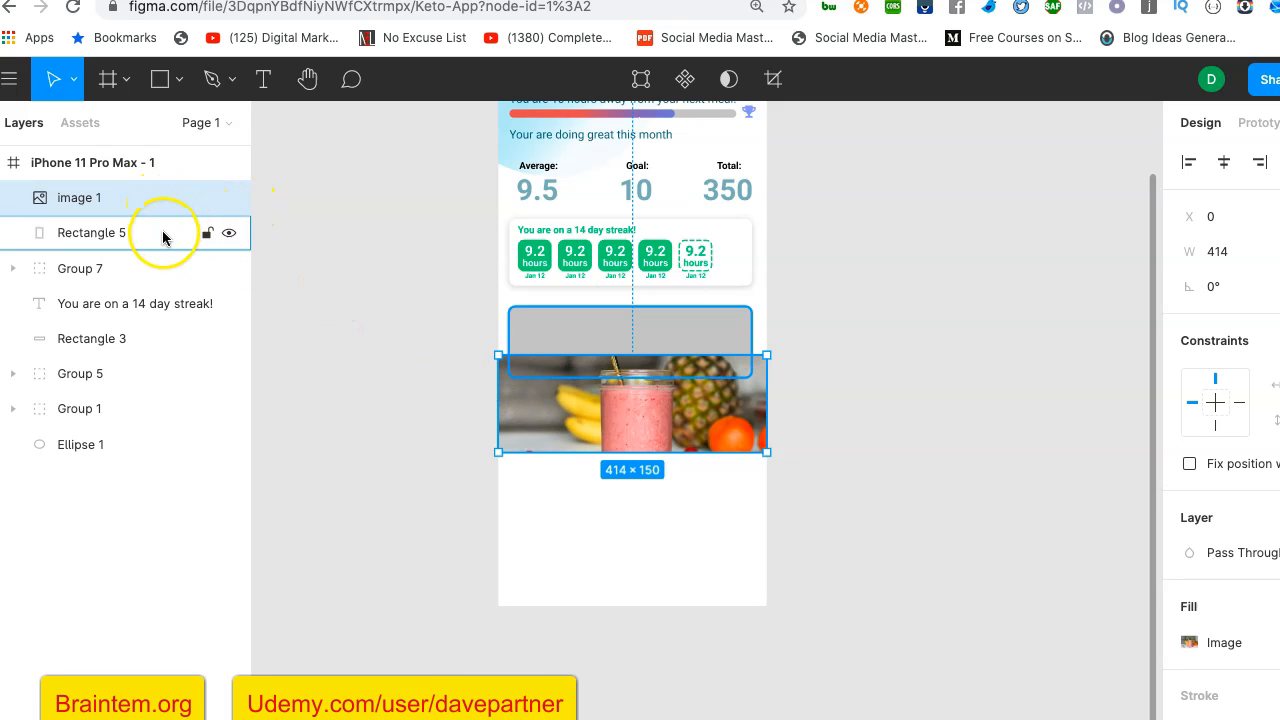
pyautogui.moveTo(523, 386); pyautogui.dragTo(529, 331)
# - Try to combine image 1 and Rectangle 5 with Subtract Selection, and undo it
pyautogui.keyDown('shift'); pyautogui.click(124, 233); pyautogui.keyUp('shift')
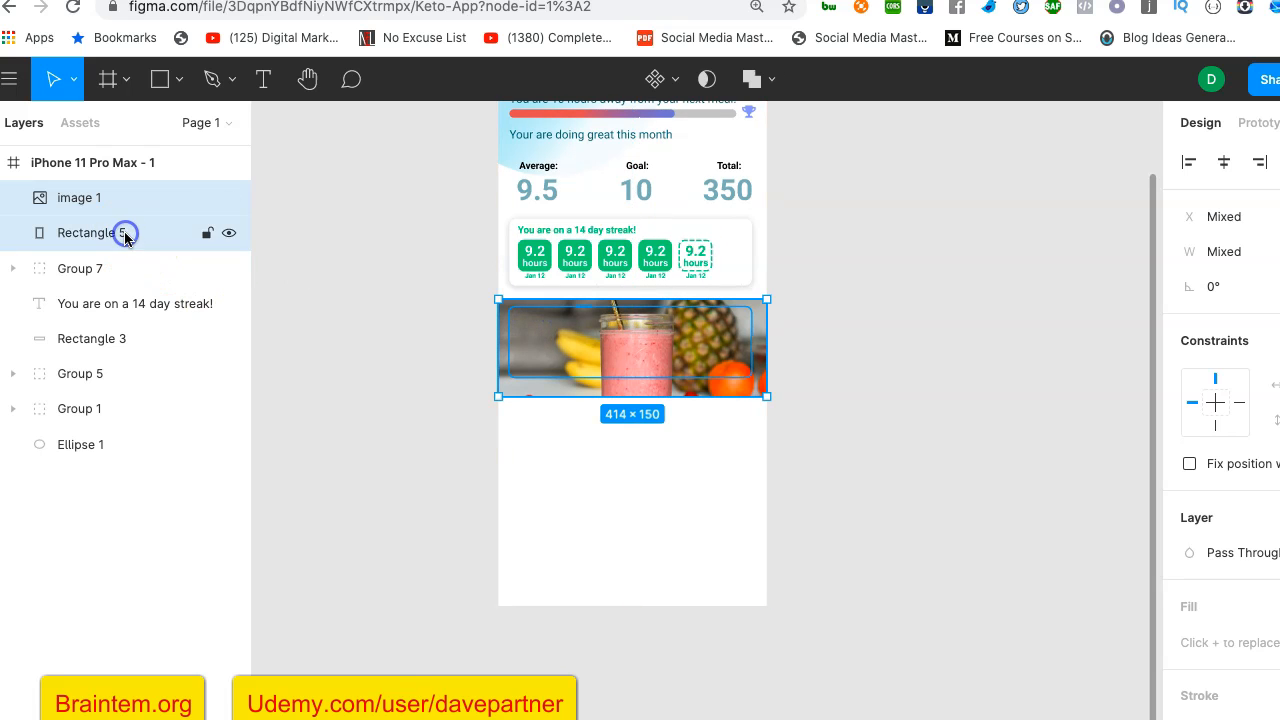
pyautogui.scroll(4, 380, 294)
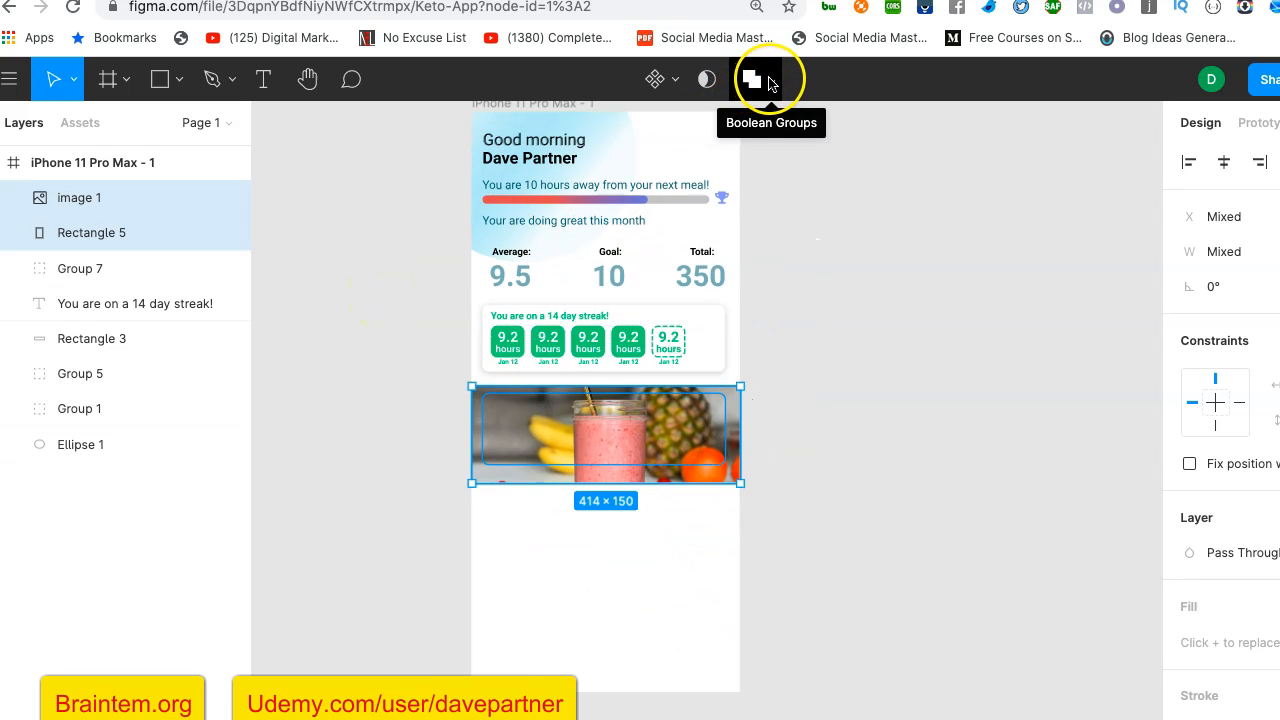
pyautogui.click(770, 85)
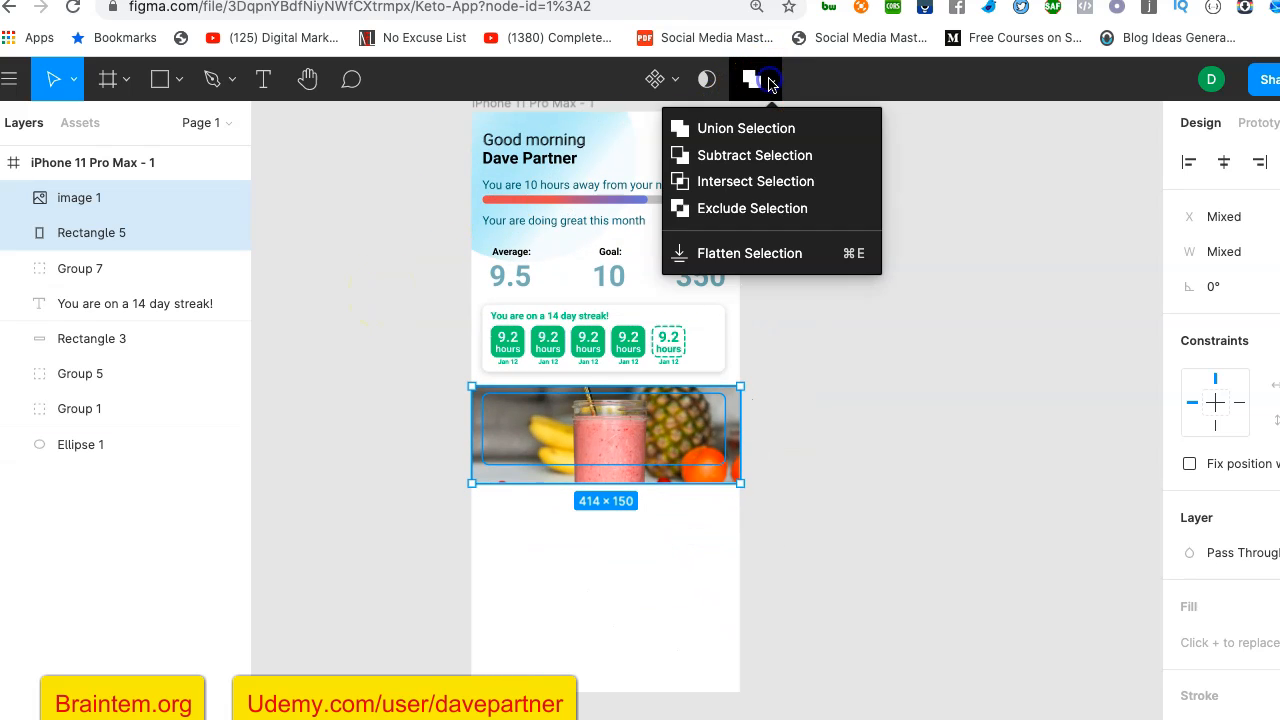
pyautogui.click(767, 164)
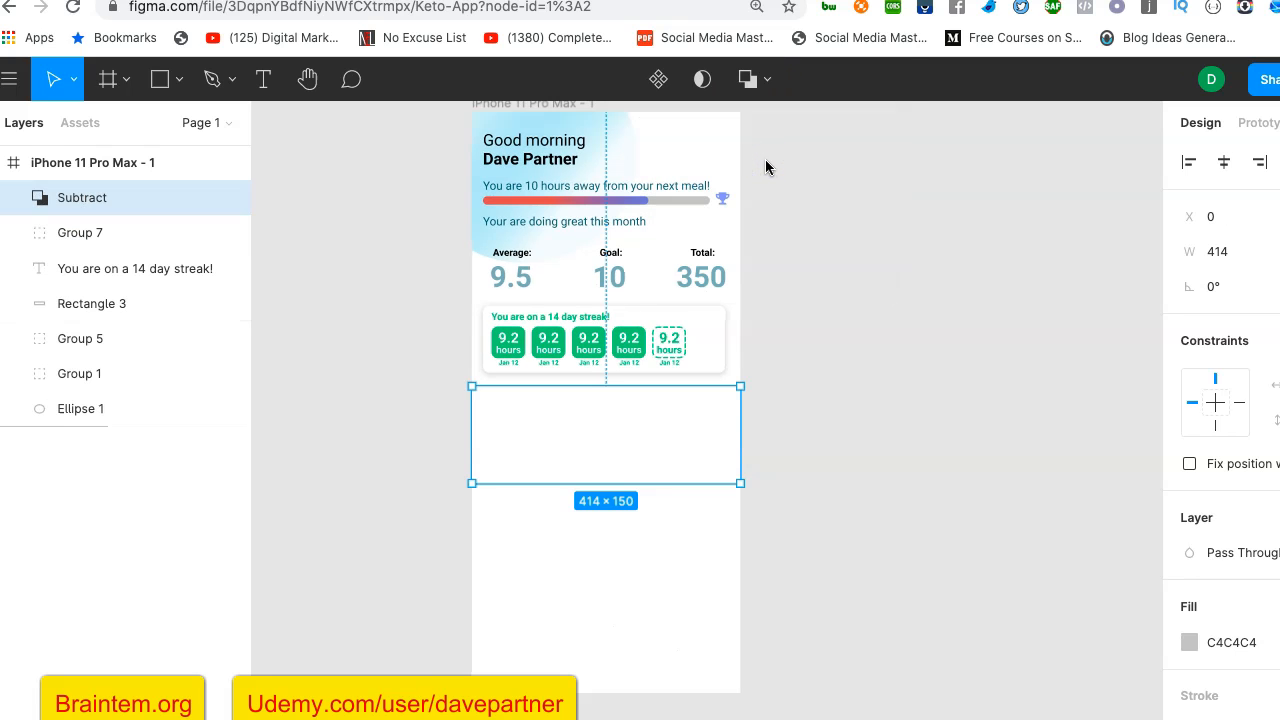
pyautogui.hotkey('ctrl', 'z')
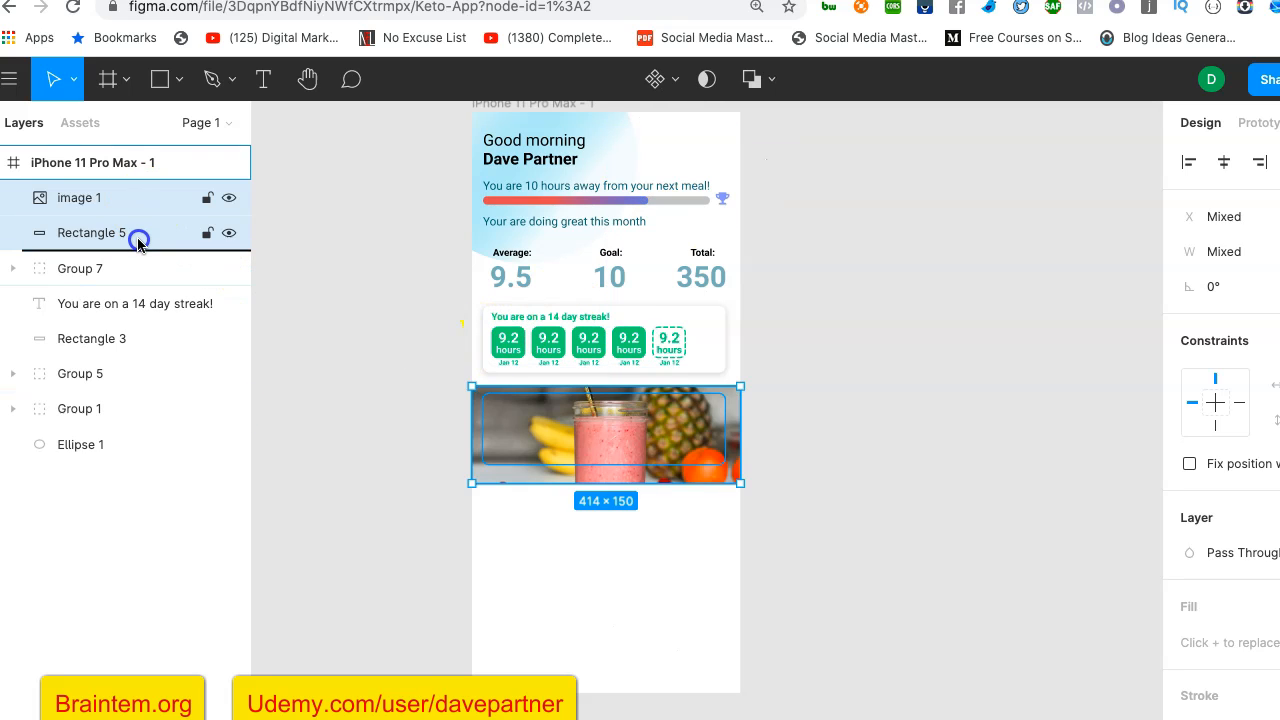
# - Select only Rectangle 5 and move it above image 1 in the layer order
pyautogui.moveTo(115, 233)
pyautogui.mouseDown()
pyautogui.moveTo(115, 213)
pyautogui.moveTo(115, 232)
pyautogui.mouseUp()
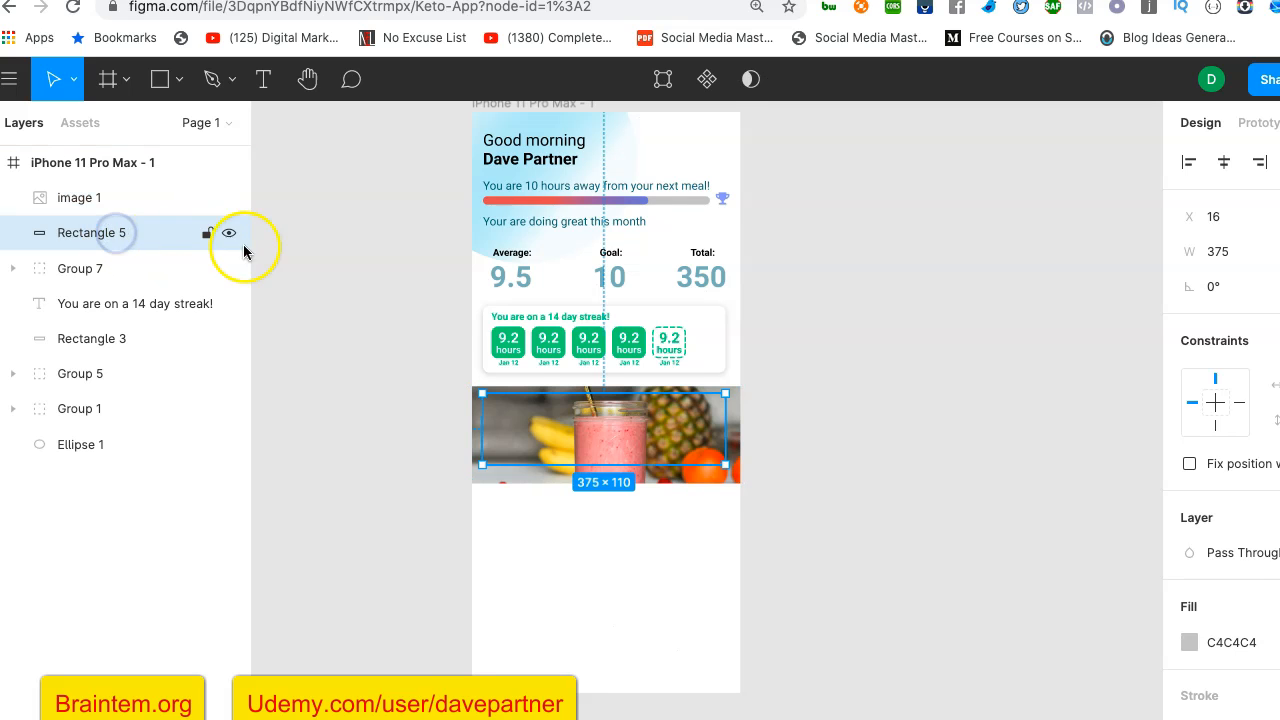
pyautogui.click(307, 284)
pyautogui.click(91, 231)
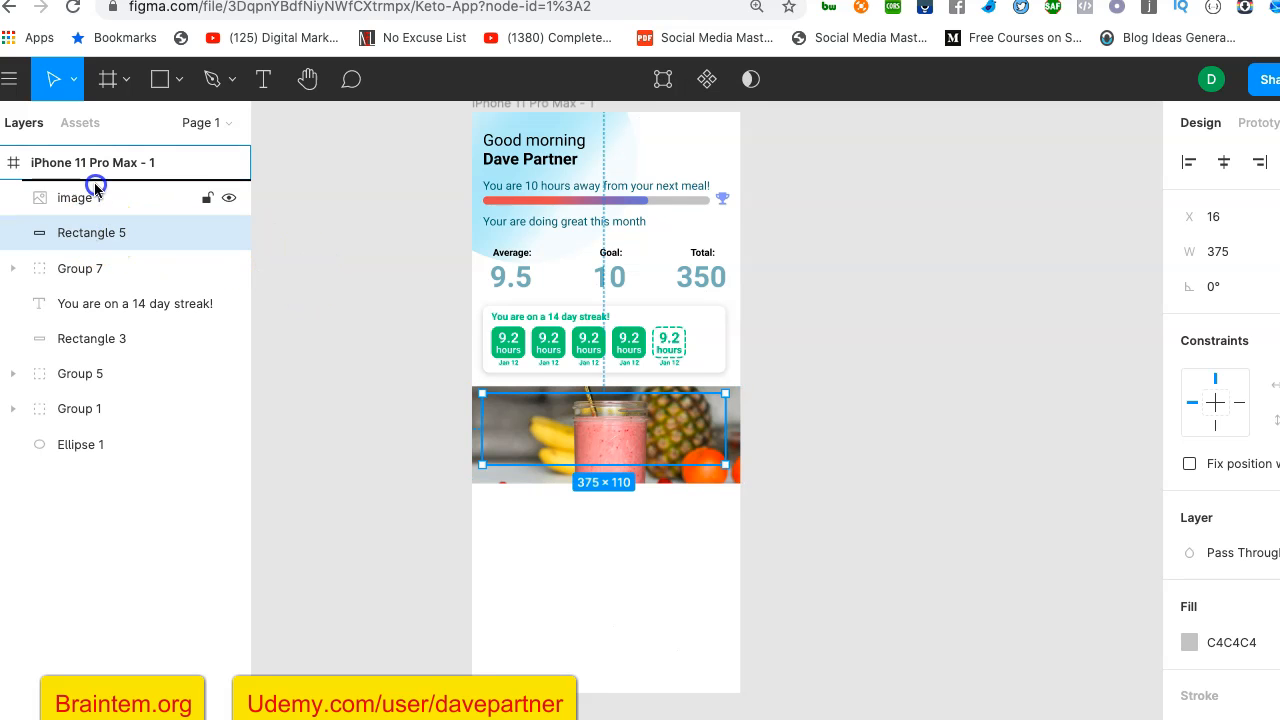
pyautogui.moveTo(95, 190); pyautogui.dragTo(100, 191)
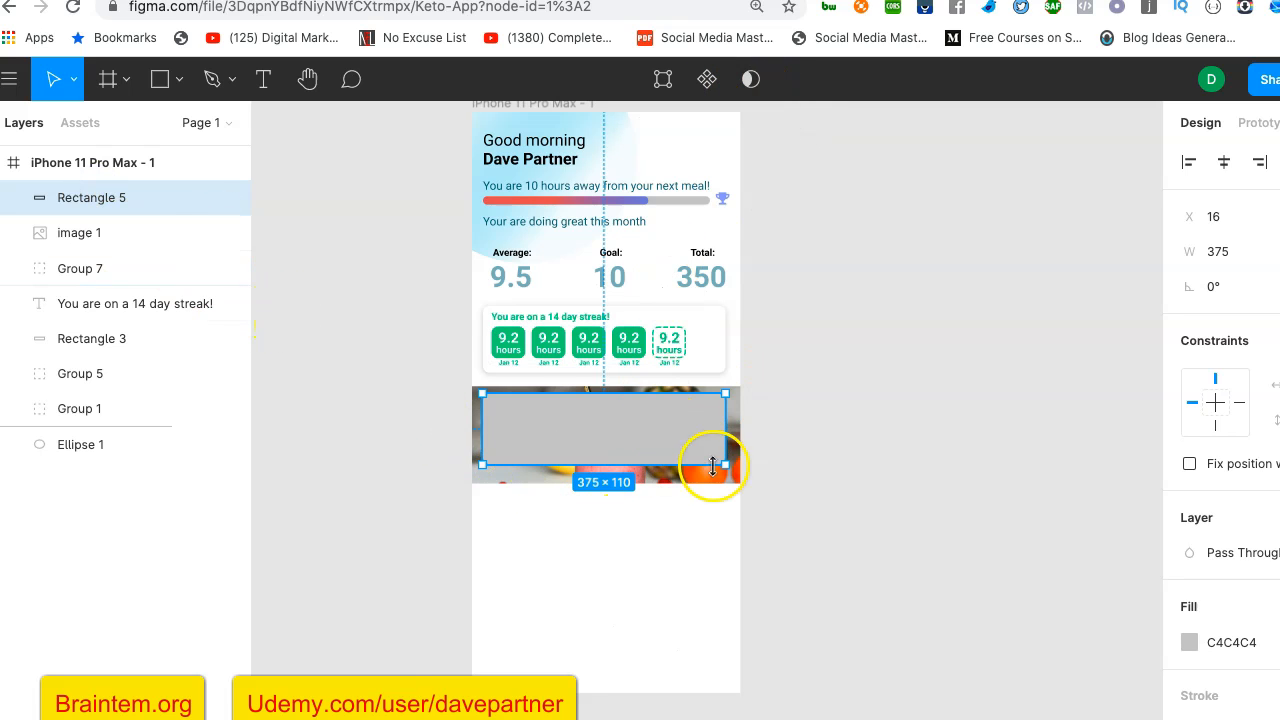
# - Combine Rectangle 5 and image 1 with Subtract Selection, and change the boolean operation to Intersect Selection
pyautogui.keyDown('shift'); pyautogui.click(149, 233); pyautogui.keyUp('shift')
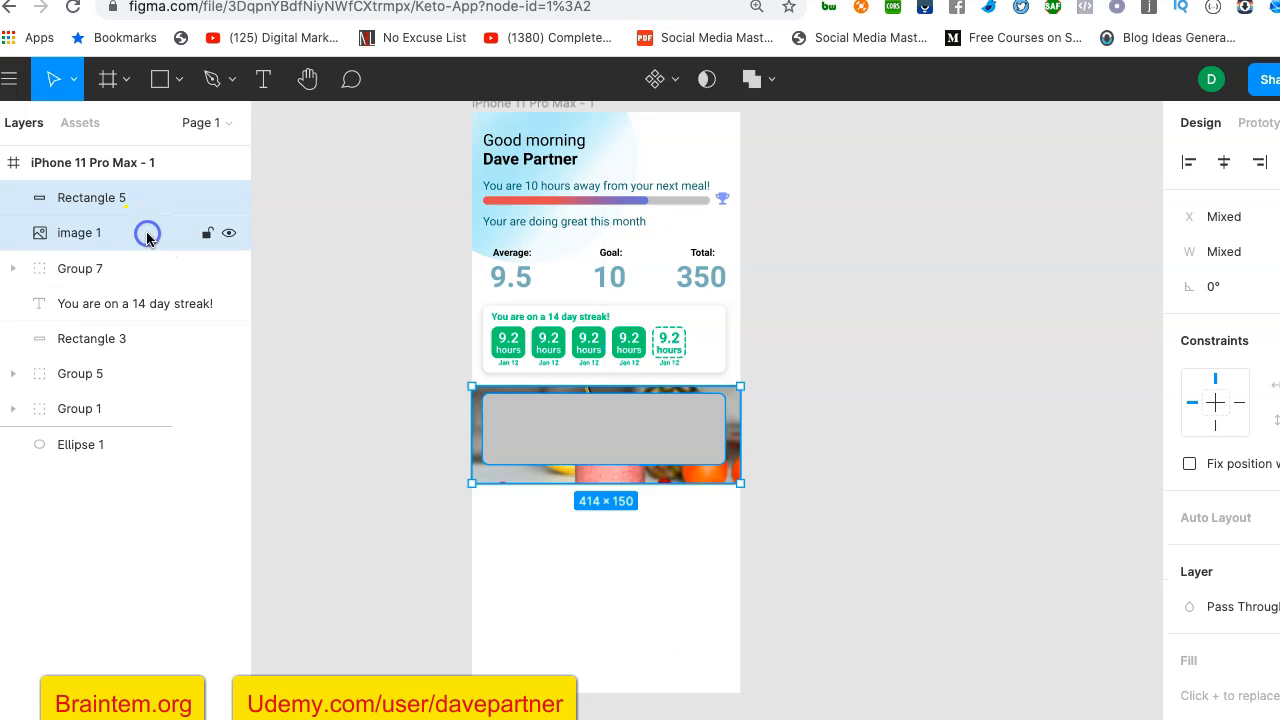
pyautogui.click(768, 80)
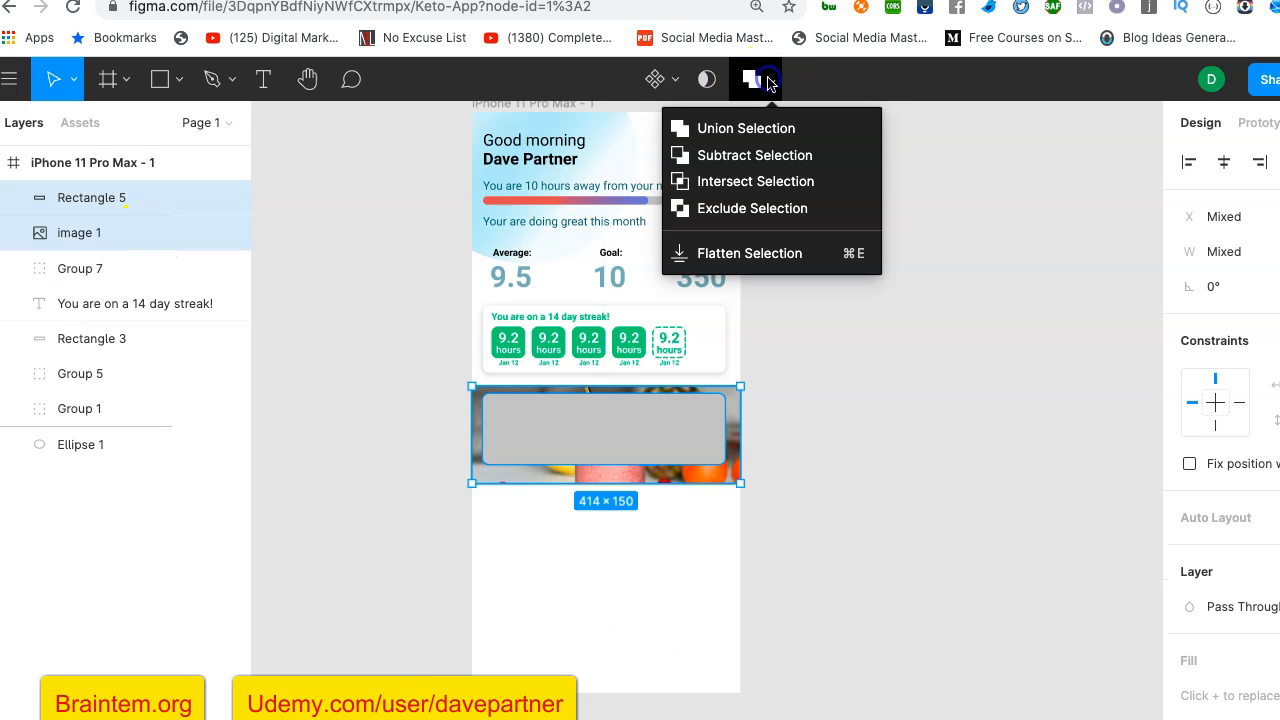
pyautogui.click(771, 160)
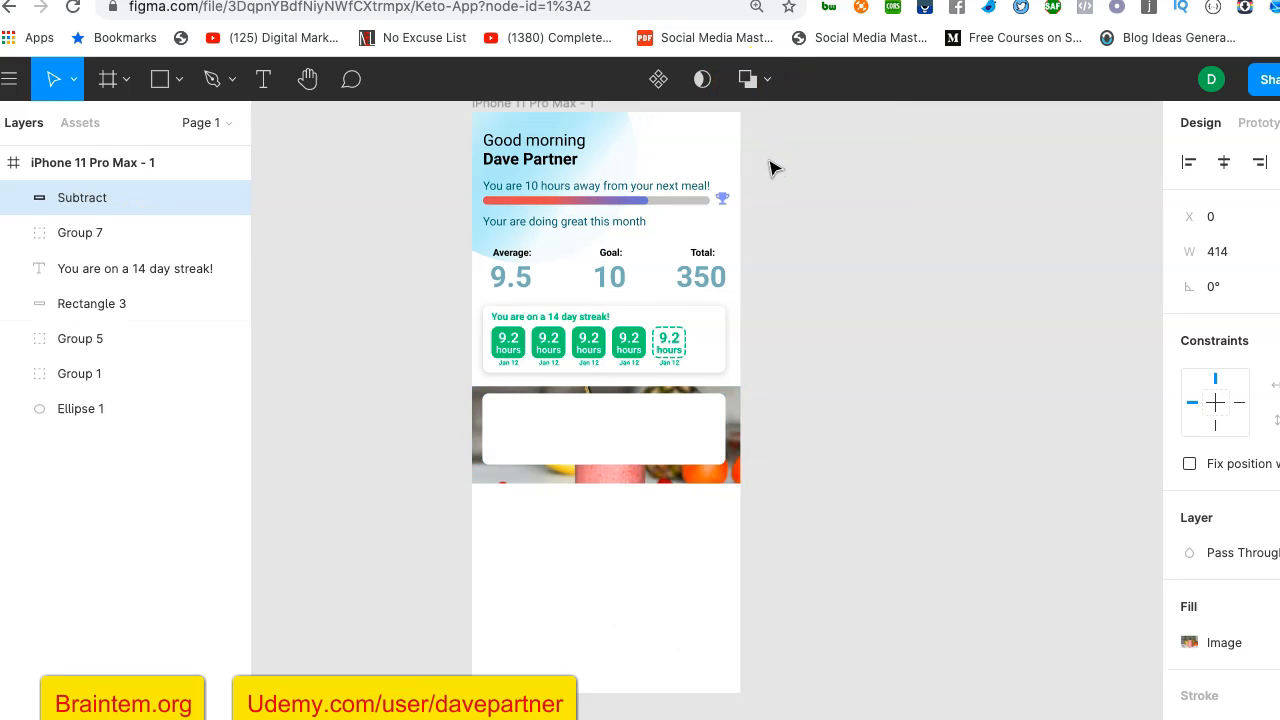
pyautogui.click(760, 80)
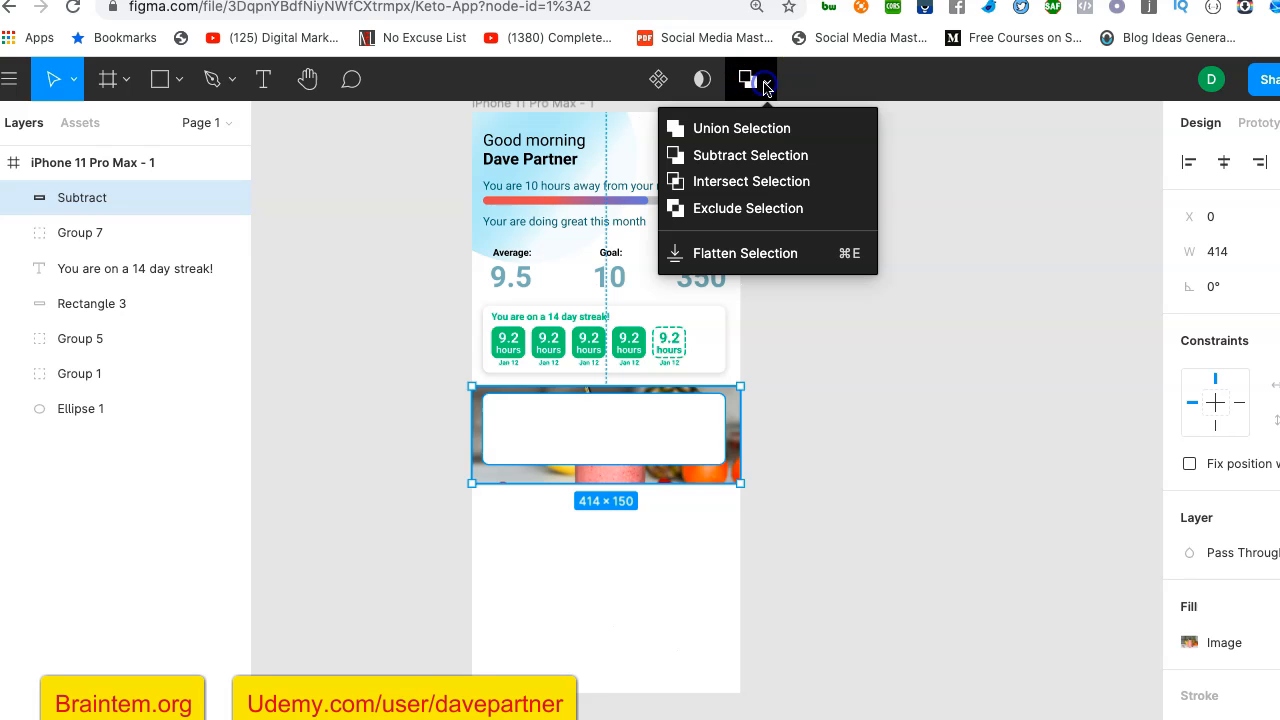
pyautogui.click(767, 180)
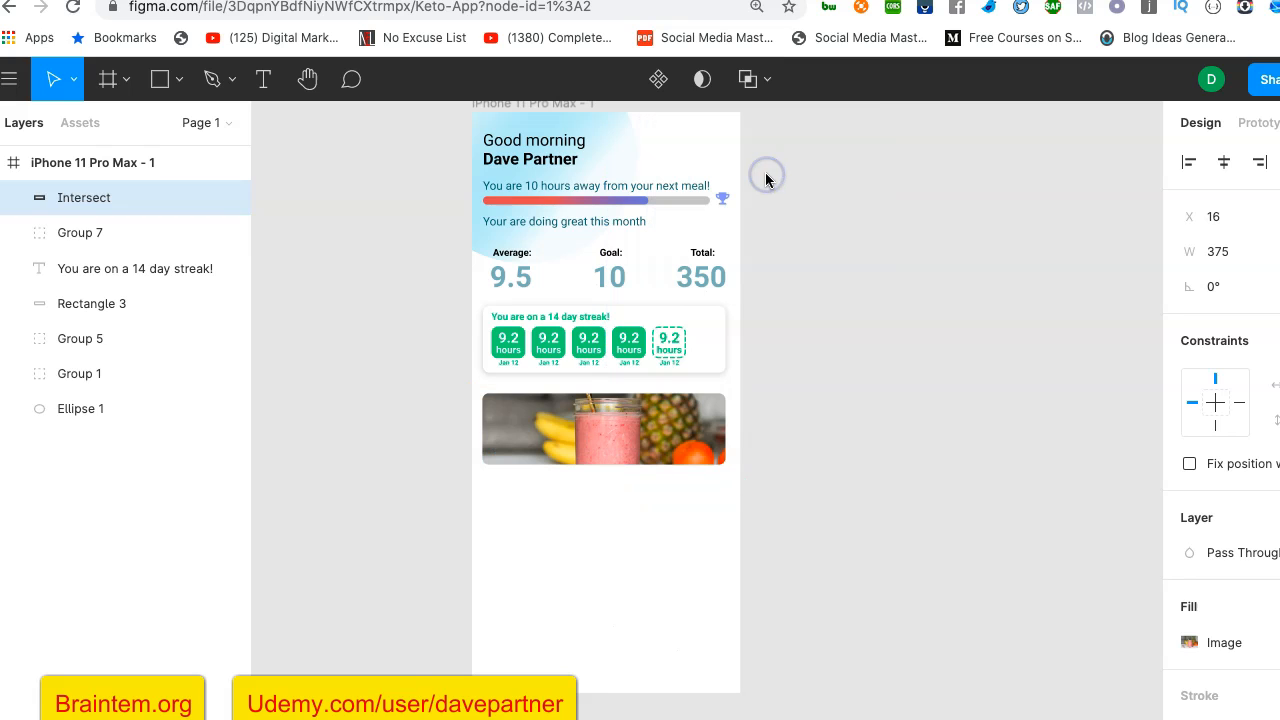
pyautogui.click(835, 305)
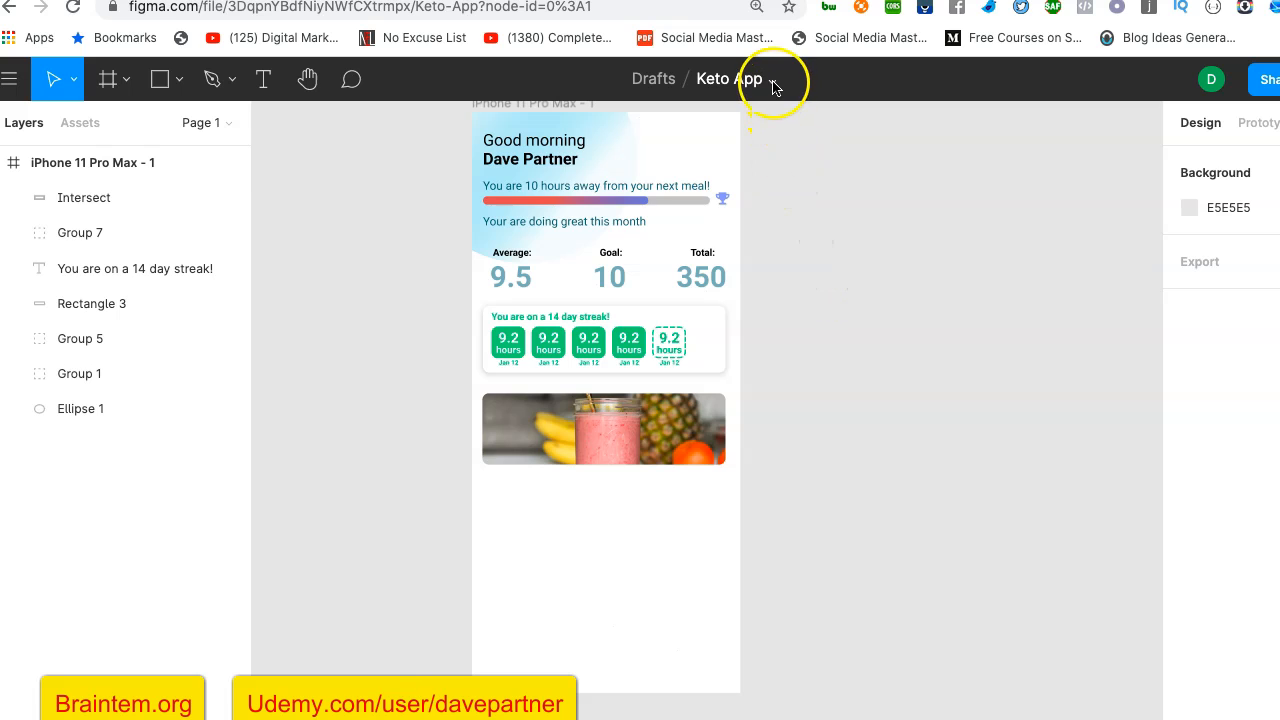
pyautogui.click(640, 420)
pyautogui.click(773, 80)
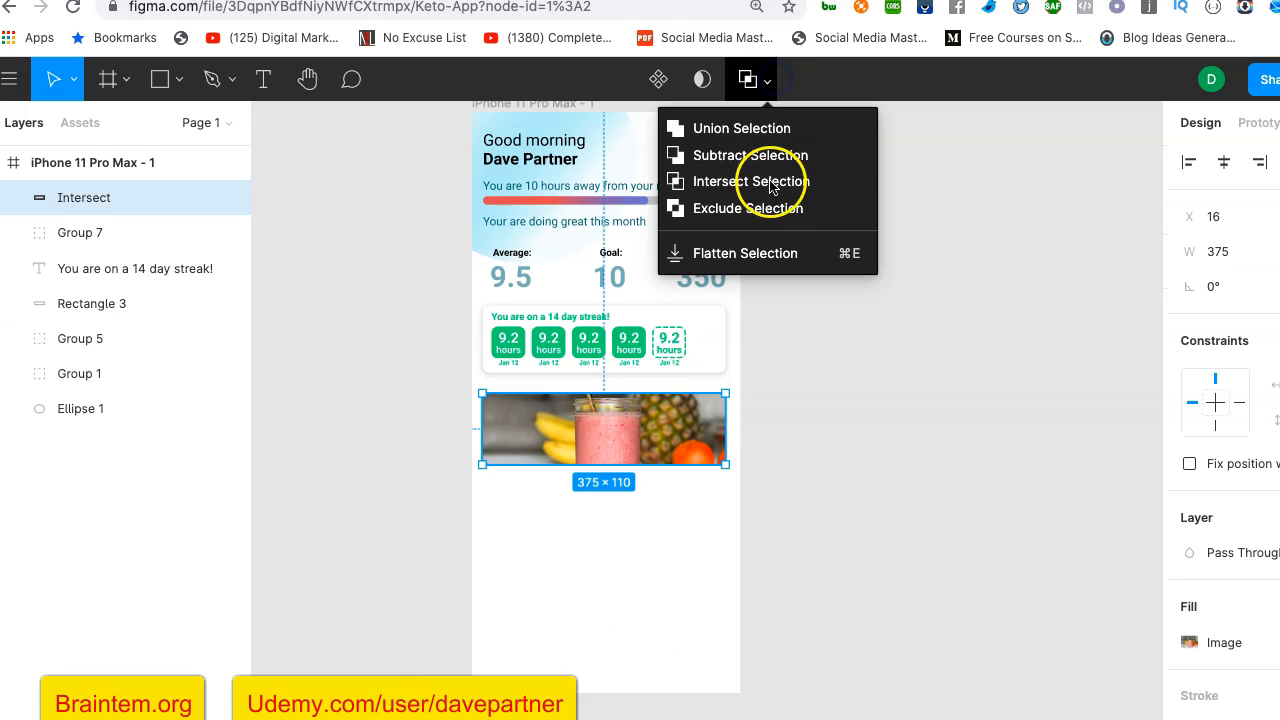
pyautogui.click(931, 348)
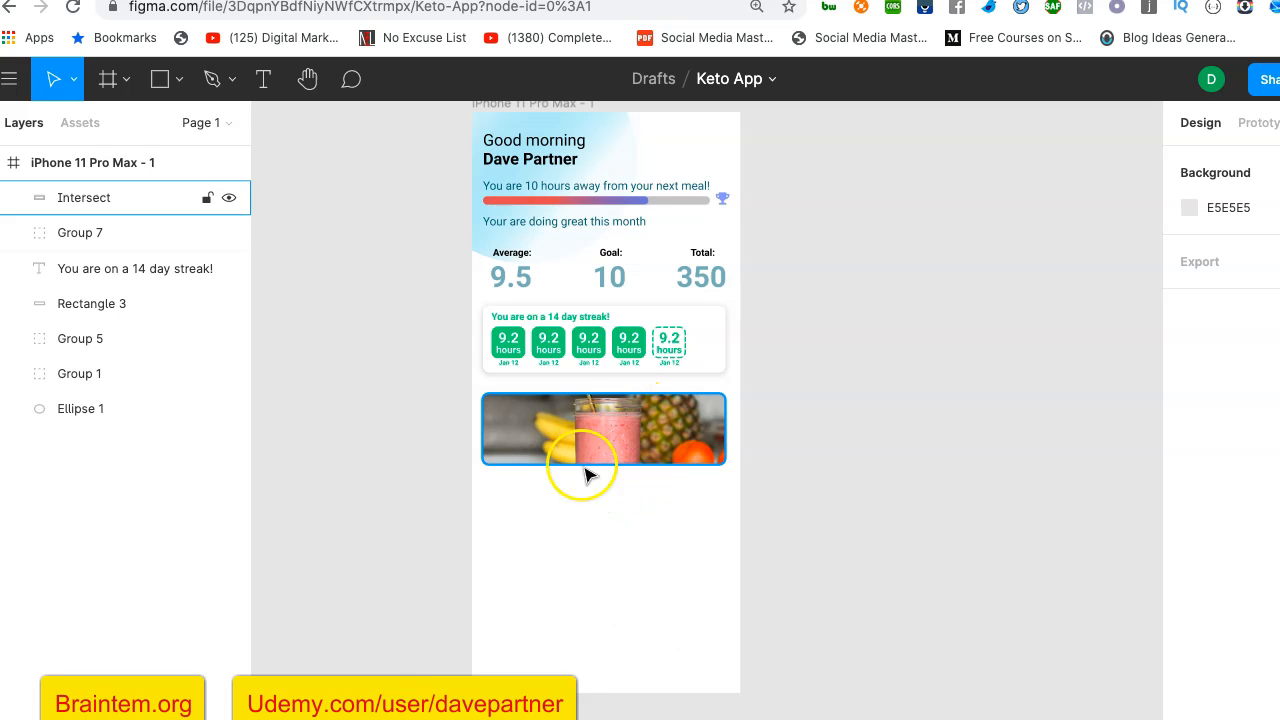
# - Add the text "25% off your first purchase!" over the bananas side of the photo card and size its text box to 126 × 65
pyautogui.scroll(5, 505, 458)
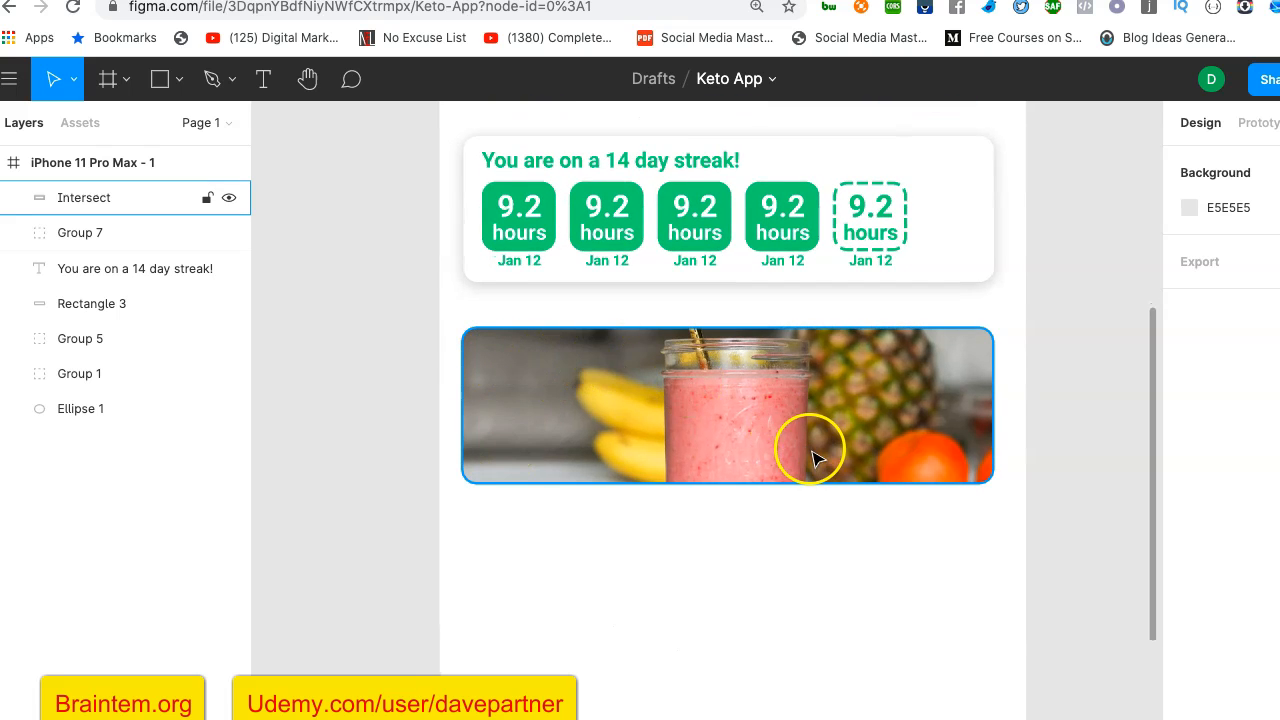
pyautogui.click(263, 79)
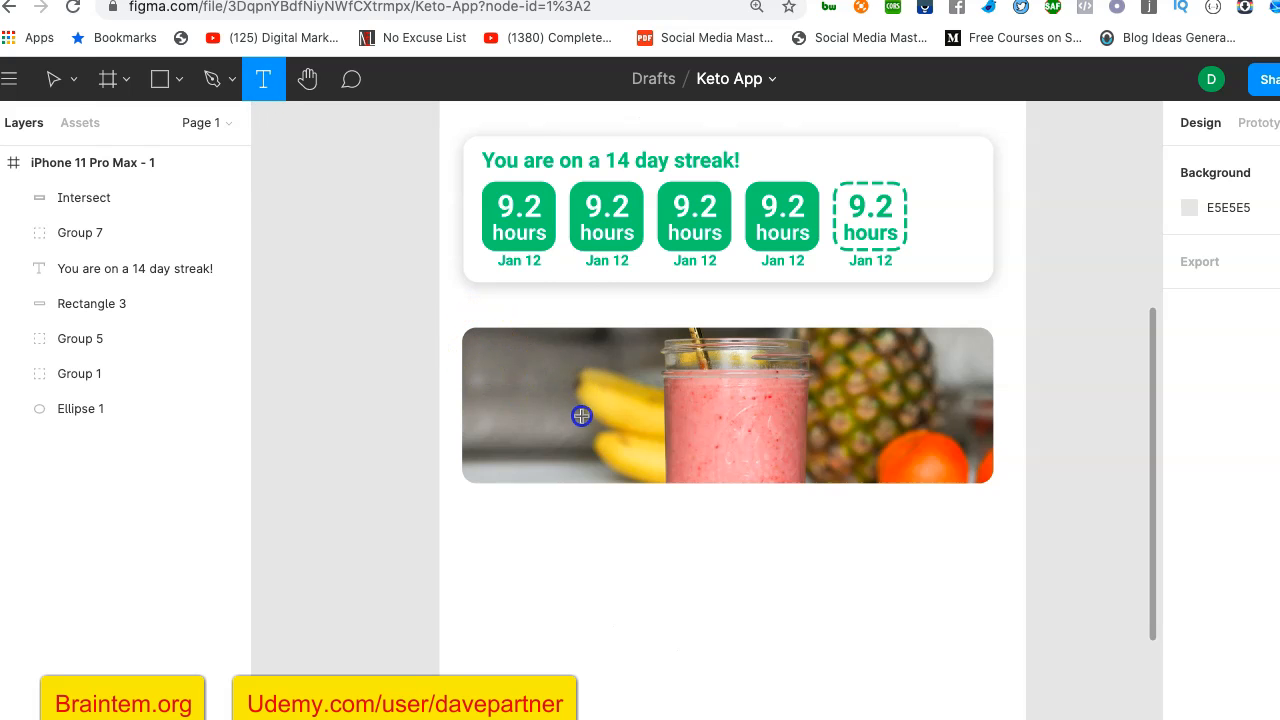
pyautogui.moveTo(478, 347); pyautogui.dragTo(604, 440)
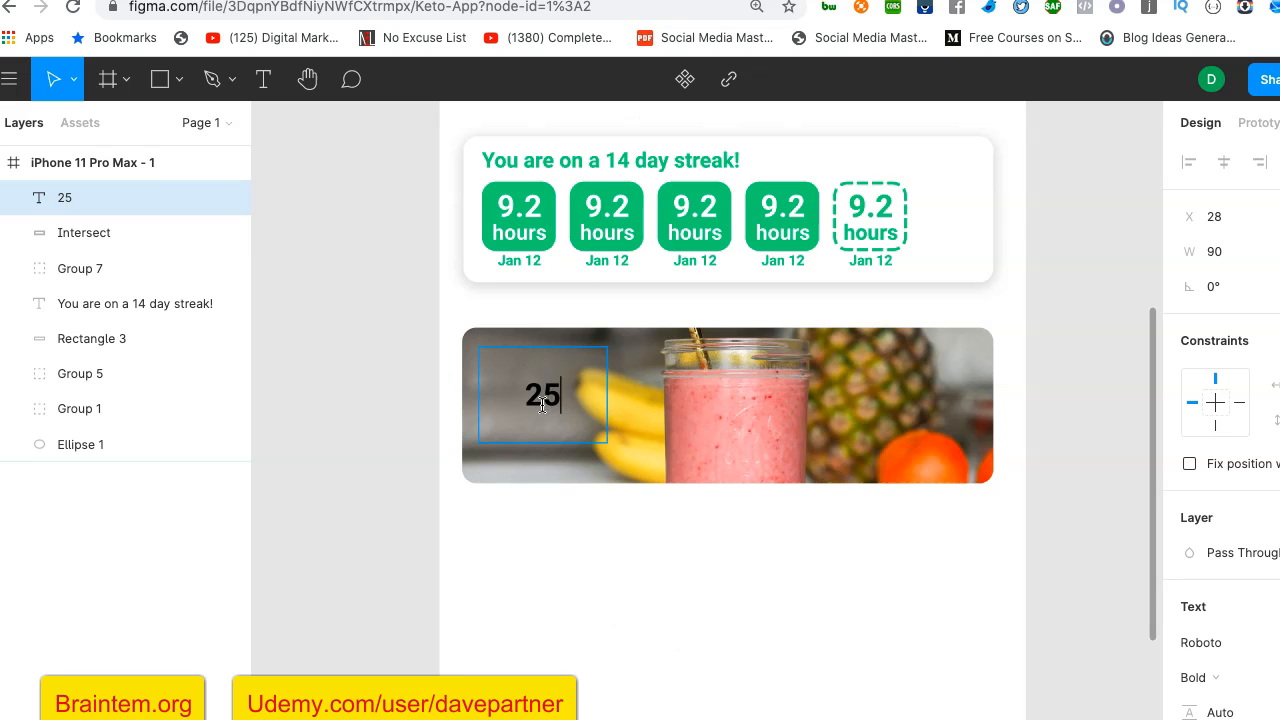
pyautogui.write('25% off')
pyautogui.press('Return')
pyautogui.write('your first')
pyautogui.press('Return')
pyautogui.write('purchase!')
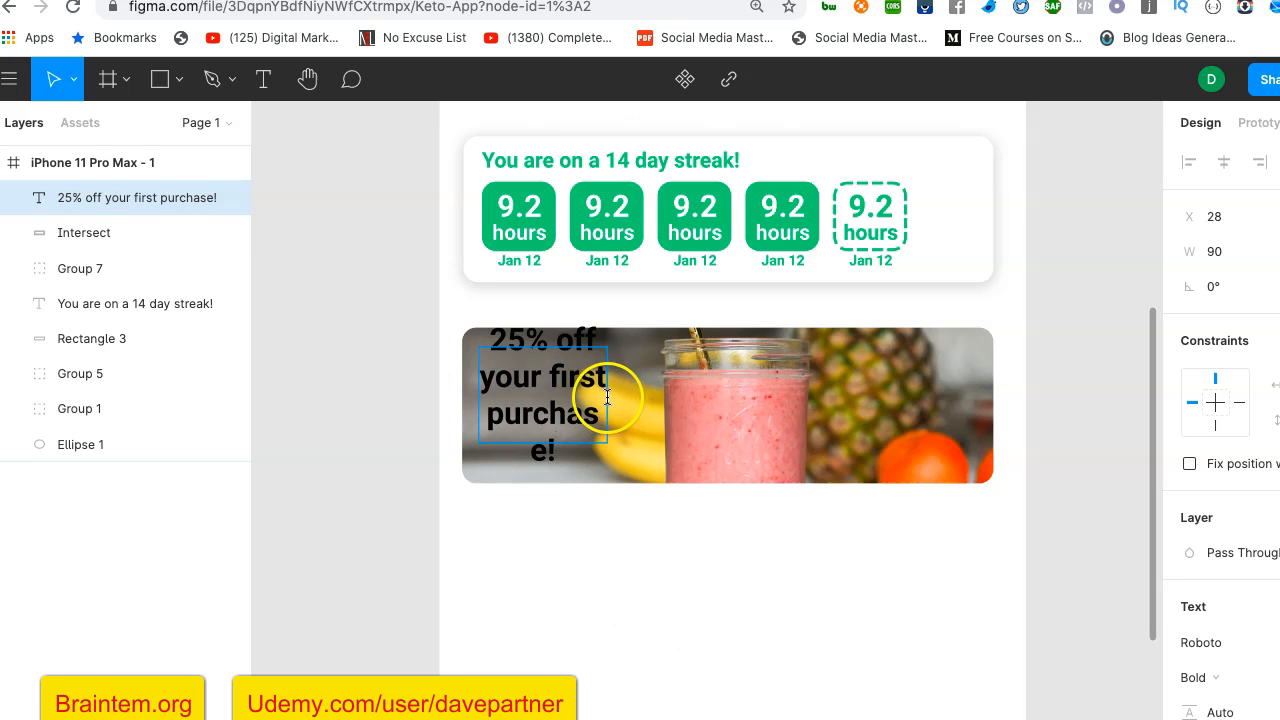
pyautogui.press('Escape')
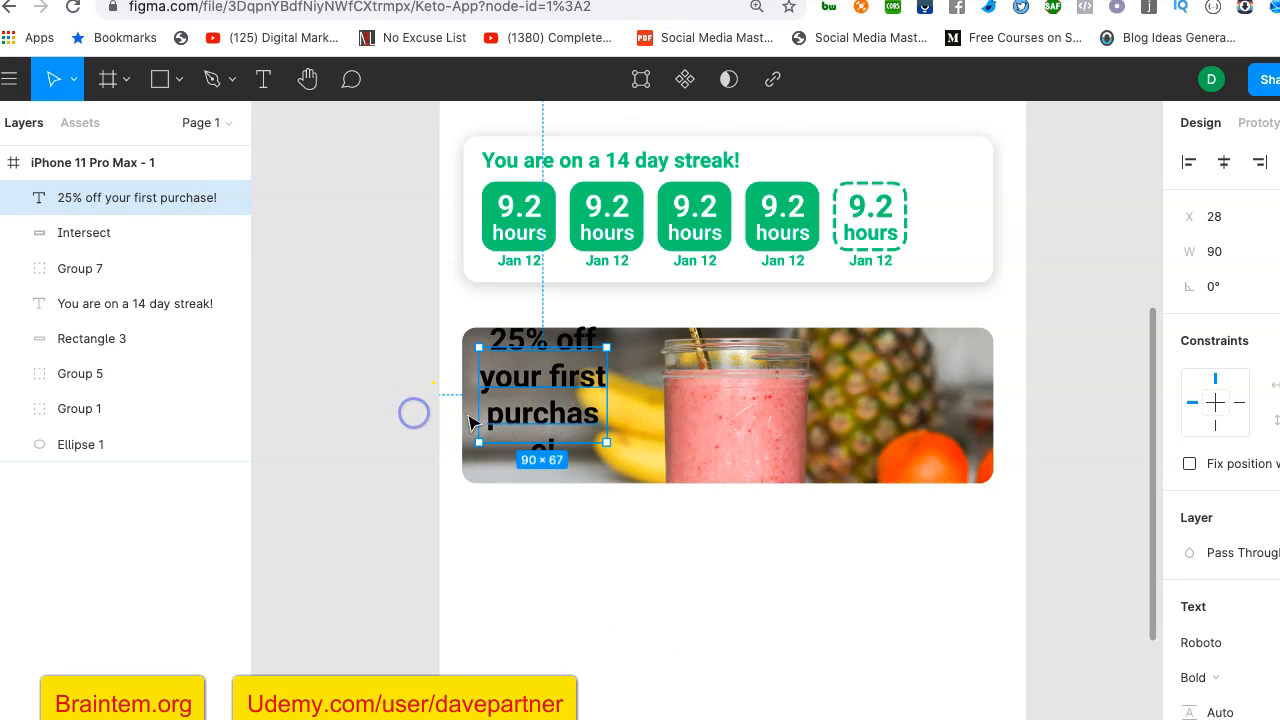
pyautogui.moveTo(607, 390); pyautogui.dragTo(658, 391)
pyautogui.moveTo(622, 349); pyautogui.dragTo(552, 351)
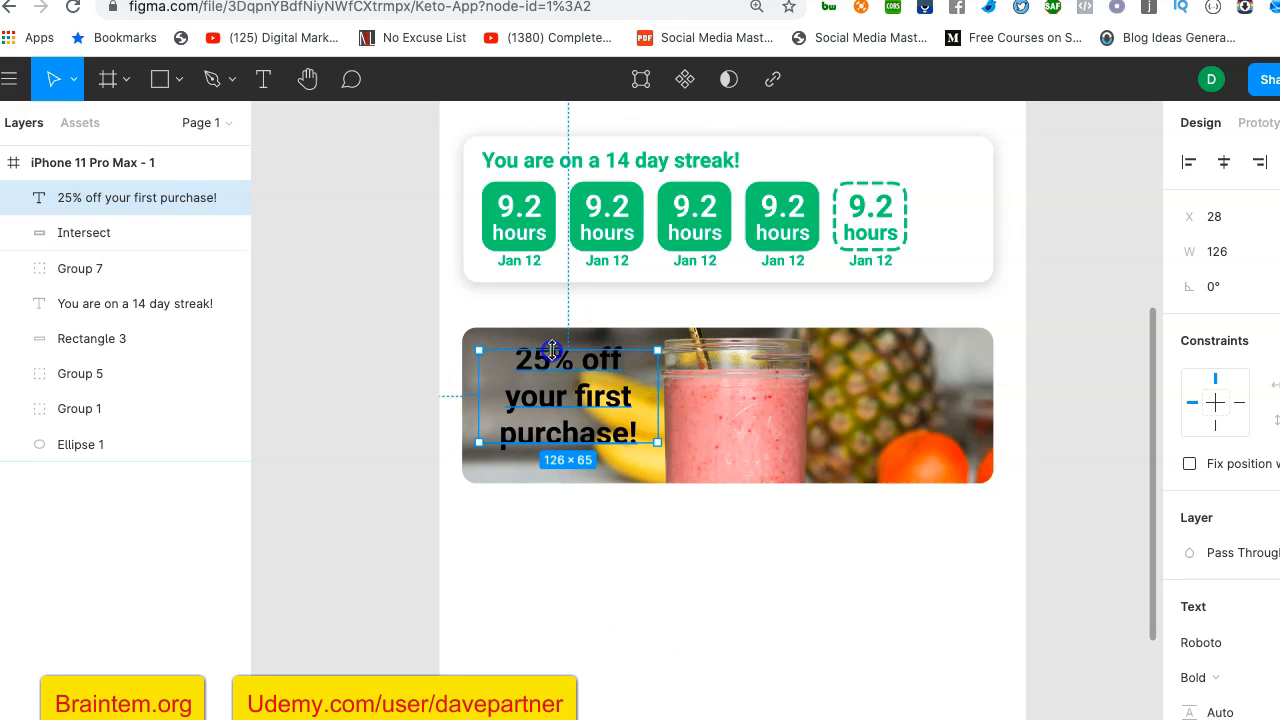
# - Set the fill of the whole "25% off your first purchase!" text to white, FFFFFF
pyautogui.doubleClick(622, 371)
pyautogui.click(630, 357)
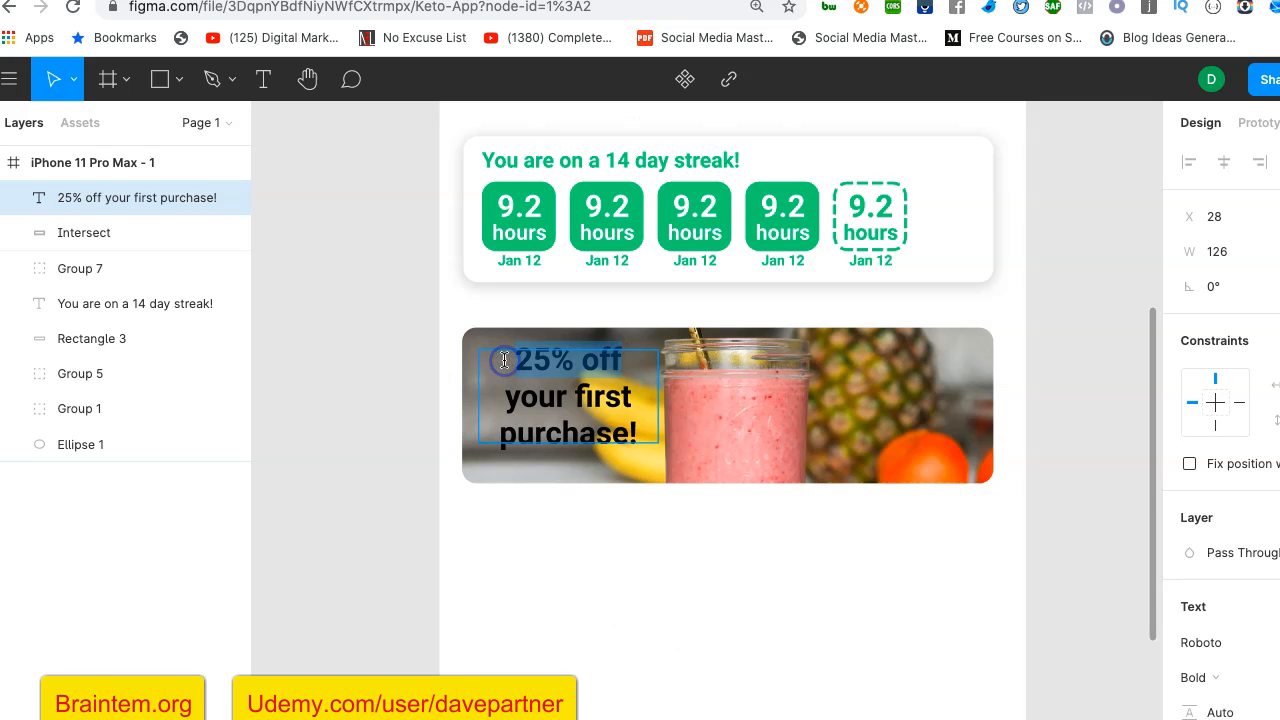
pyautogui.press('super+a')
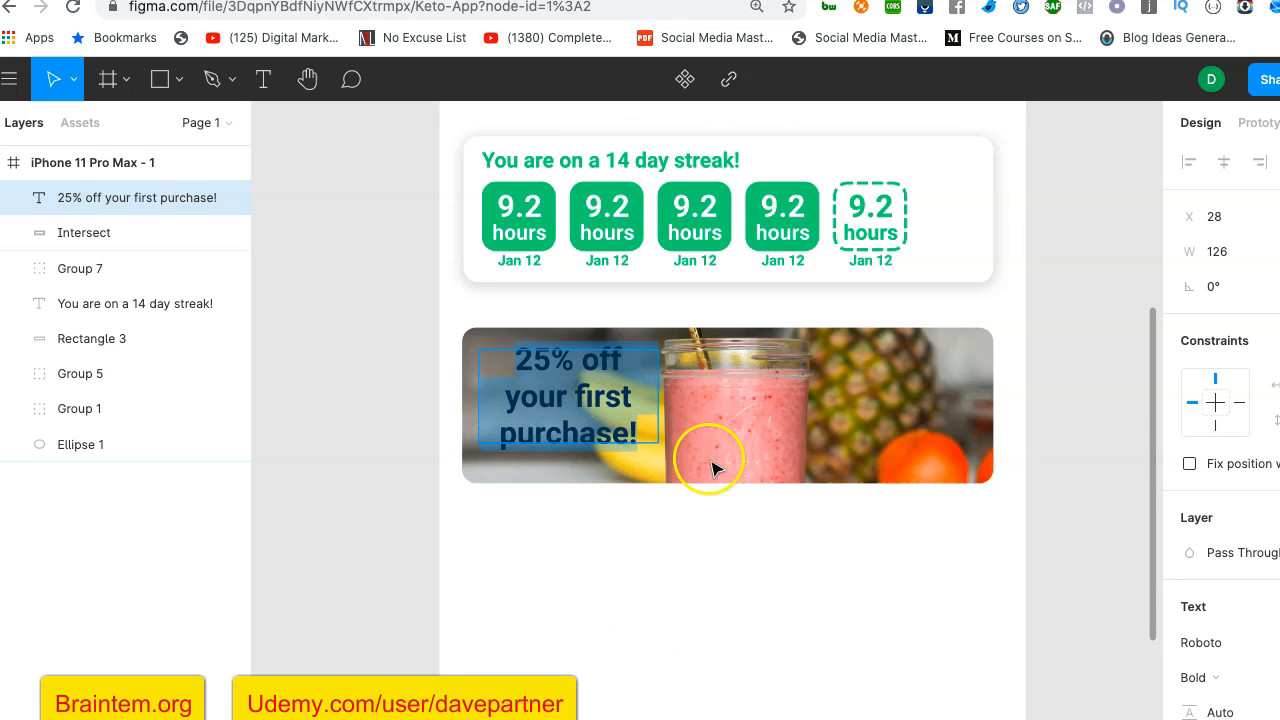
pyautogui.hscroll(2, 1127, 447)
pyautogui.hscroll(1, 1127, 447)
pyautogui.scroll(-1, 1127, 447)
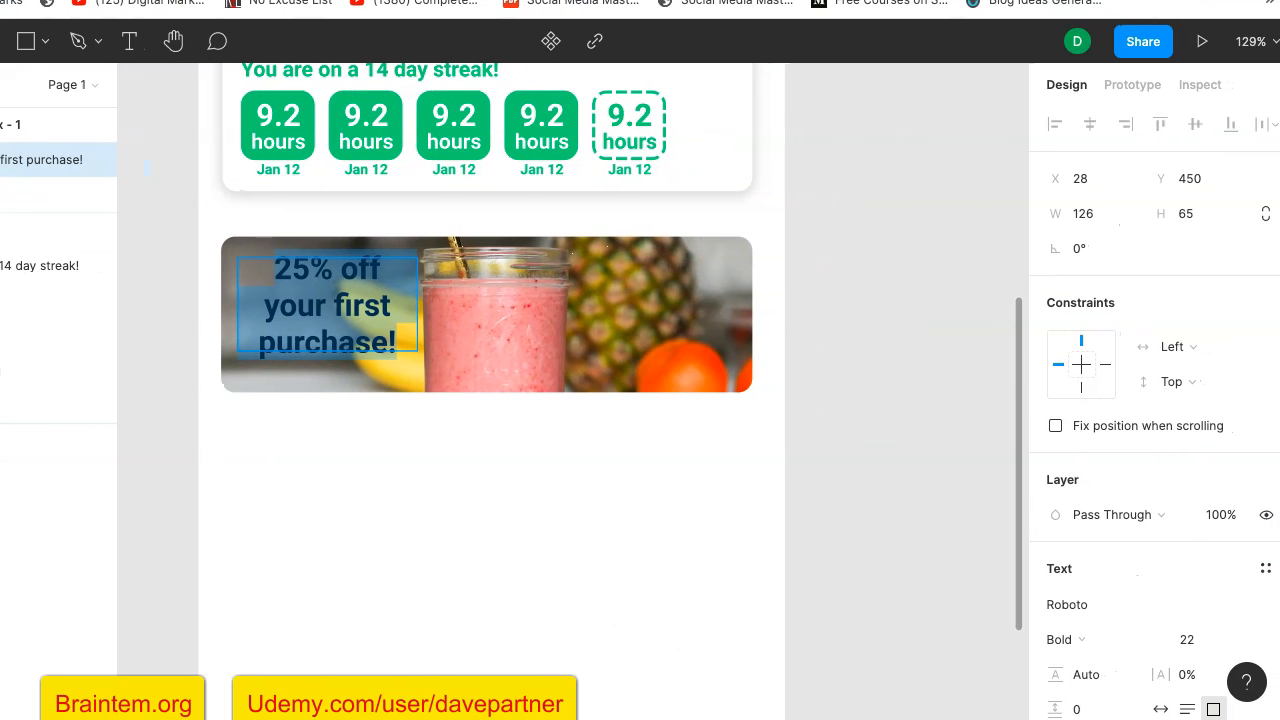
pyautogui.scroll(-5, 1153, 532)
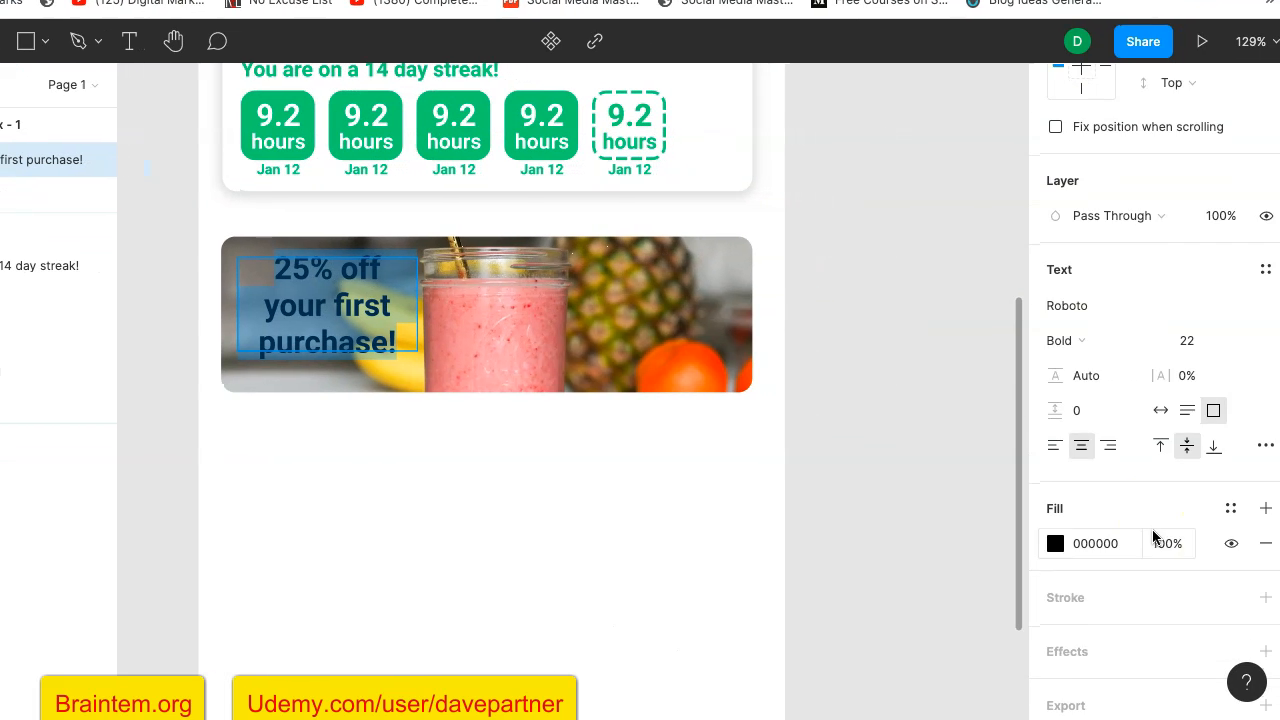
pyautogui.click(1055, 508)
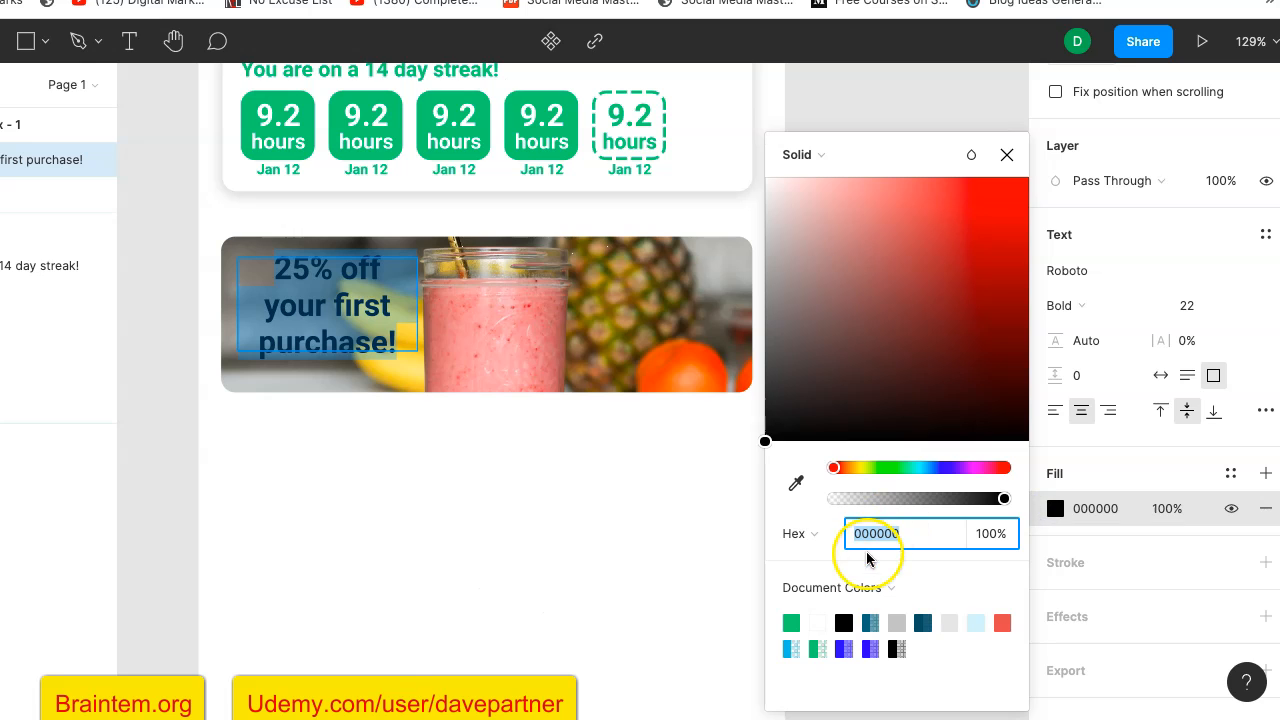
pyautogui.click(818, 622)
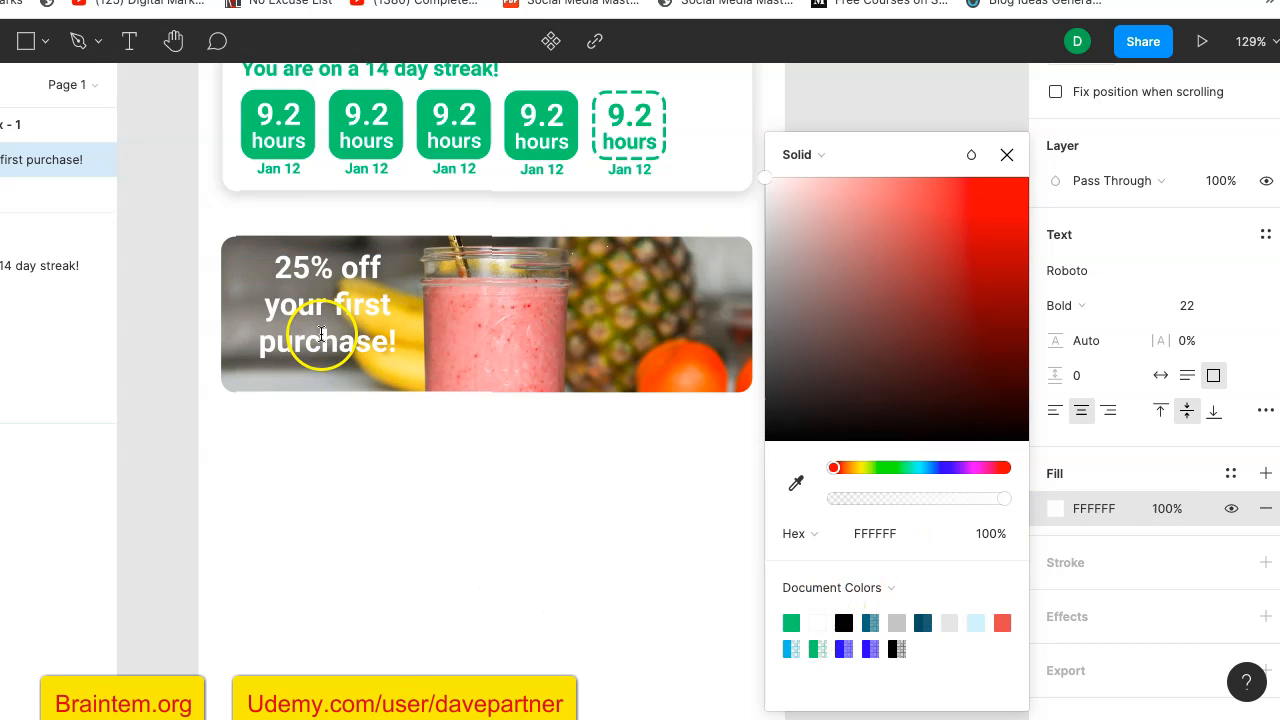
pyautogui.click(170, 445)
# - Move the offer text toward the photo card's left edge and enlarge its text box to about 144 × 77
pyautogui.moveTo(320, 280); pyautogui.dragTo(294, 274)
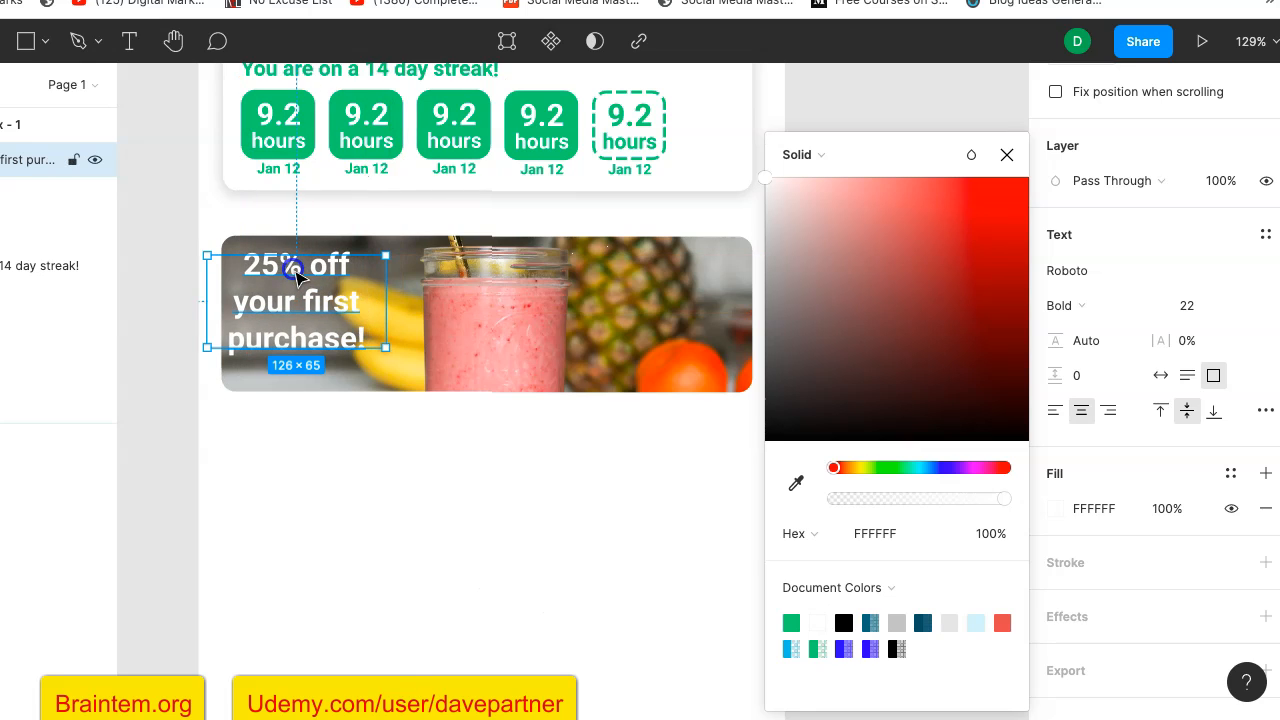
pyautogui.moveTo(385, 346); pyautogui.dragTo(411, 364)
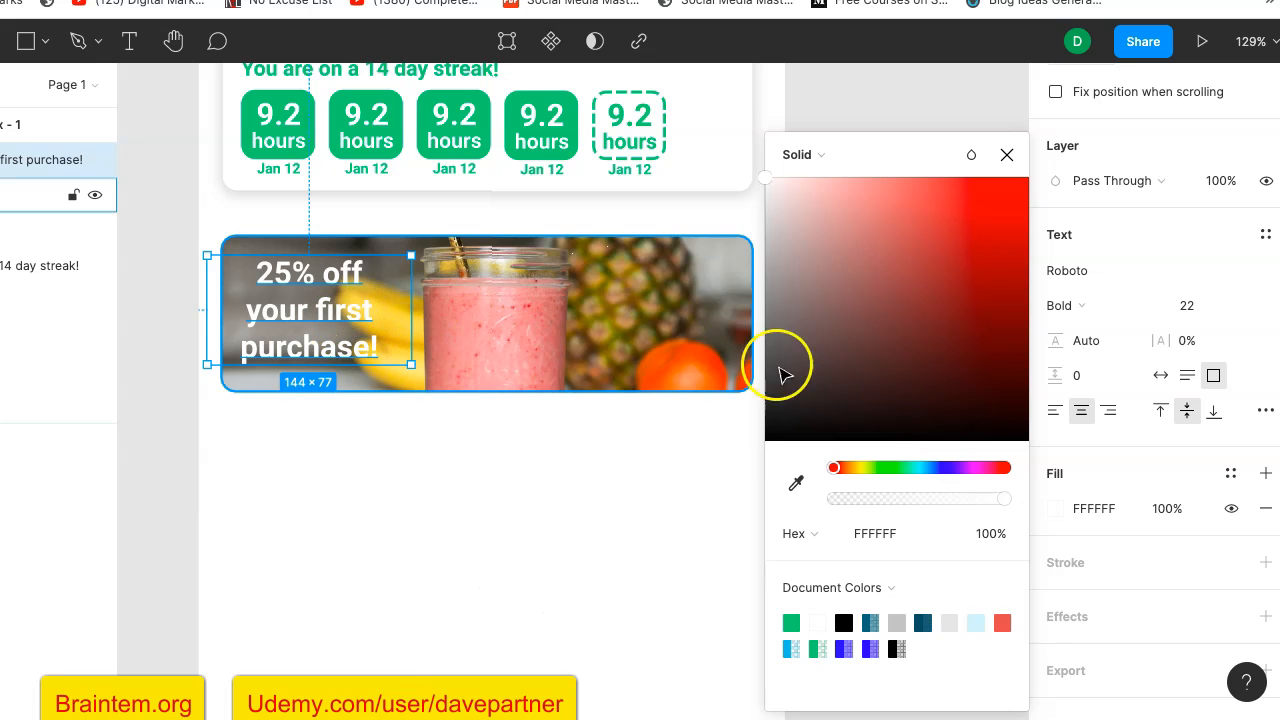
pyautogui.click(919, 124)
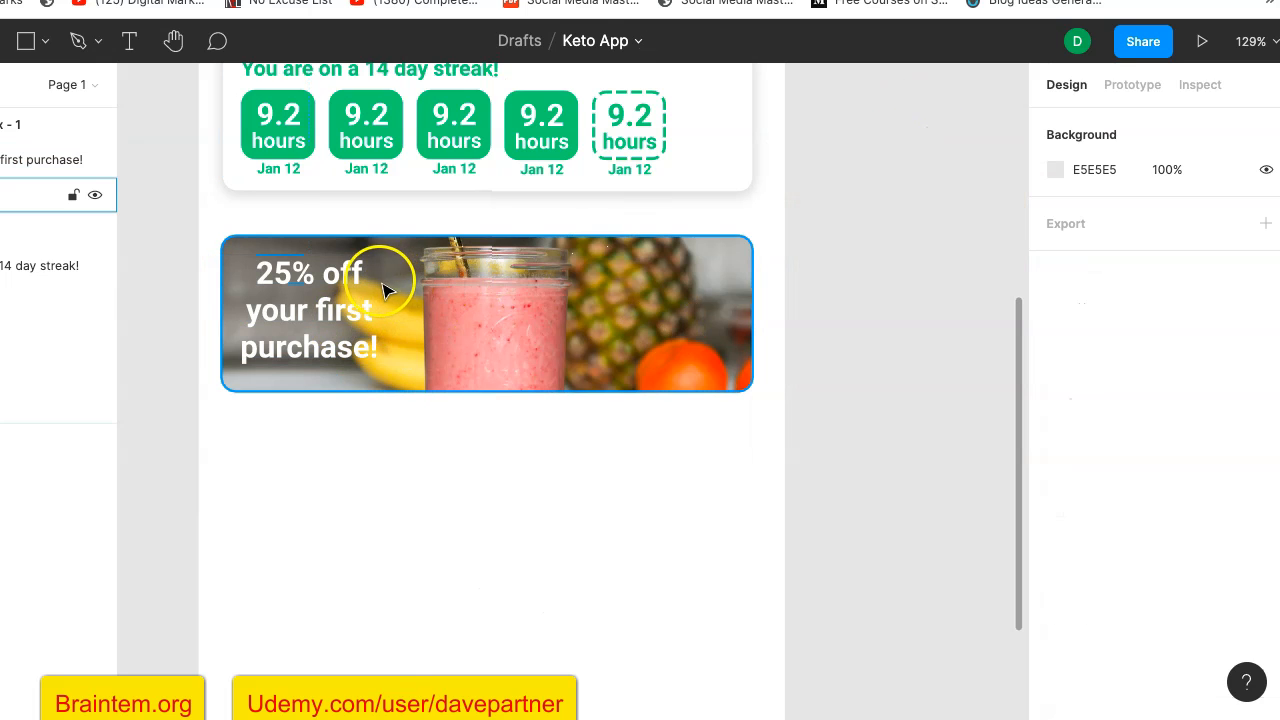
# - Set the font size of only the "25% off" line in the offer text to 30
pyautogui.click(367, 279)
pyautogui.click(363, 285)
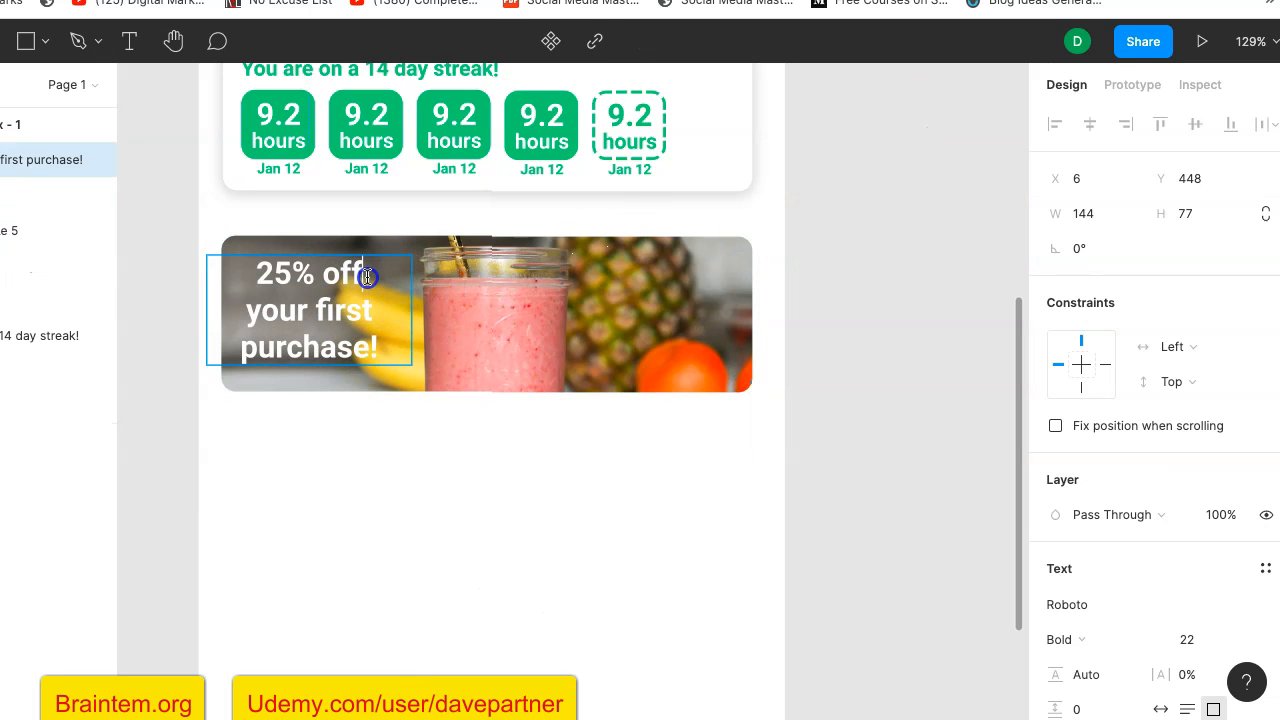
pyautogui.moveTo(378, 277); pyautogui.dragTo(261, 272)
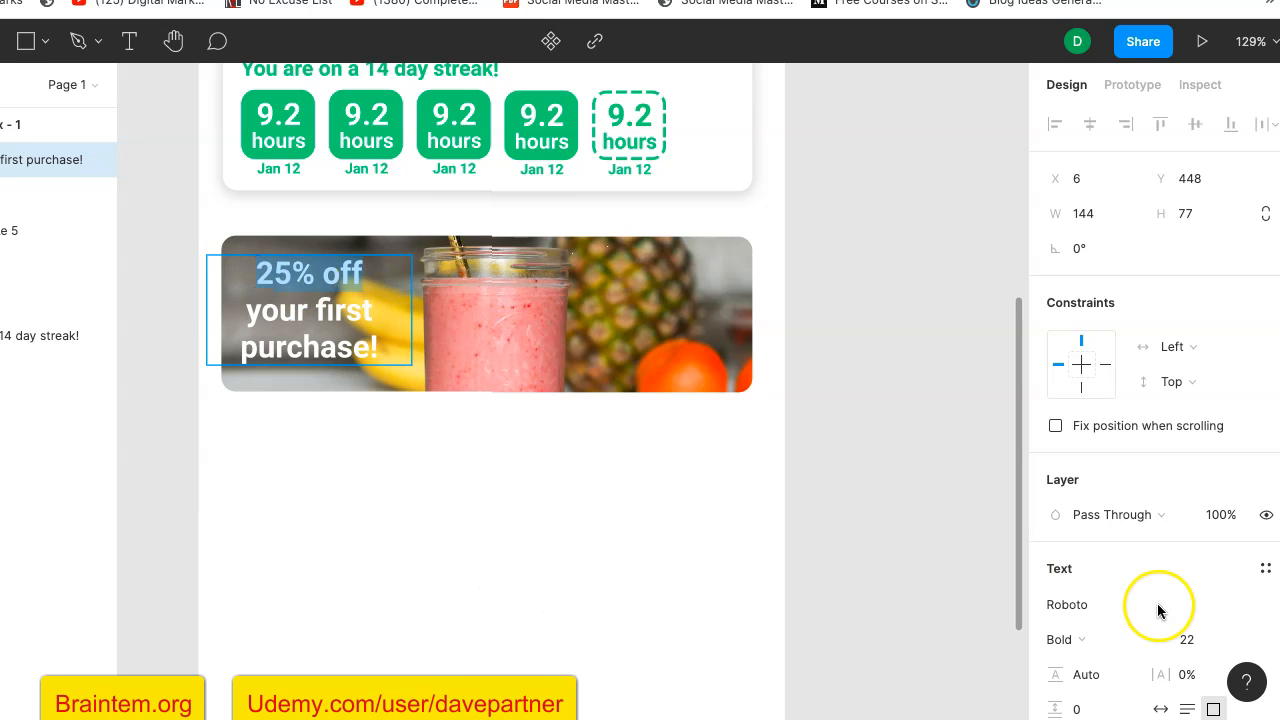
pyautogui.scroll(-3, 1150, 545)
pyautogui.scroll(-1, 1150, 545)
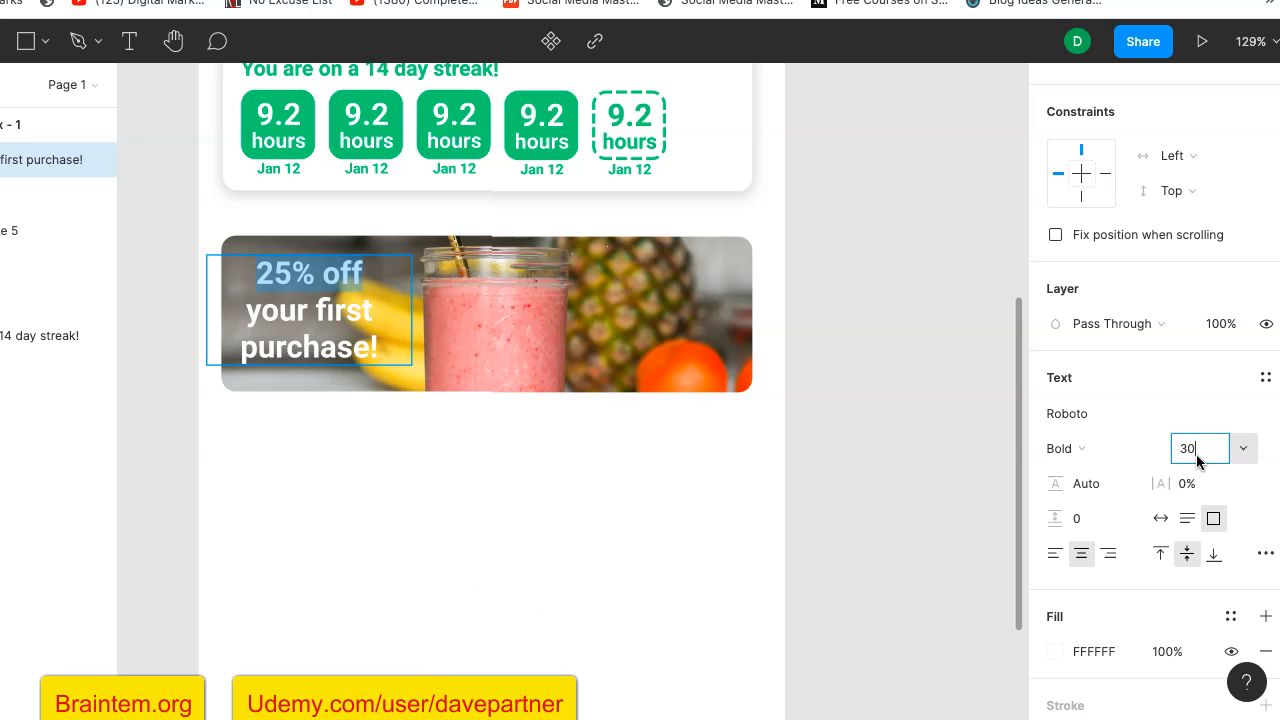
pyautogui.press('Return')
# - Replace "purchase" with "buy" in the offer text and move the text box slightly up on the photo card
pyautogui.click(354, 344)
pyautogui.doubleClick(351, 355)
pyautogui.write('buy')
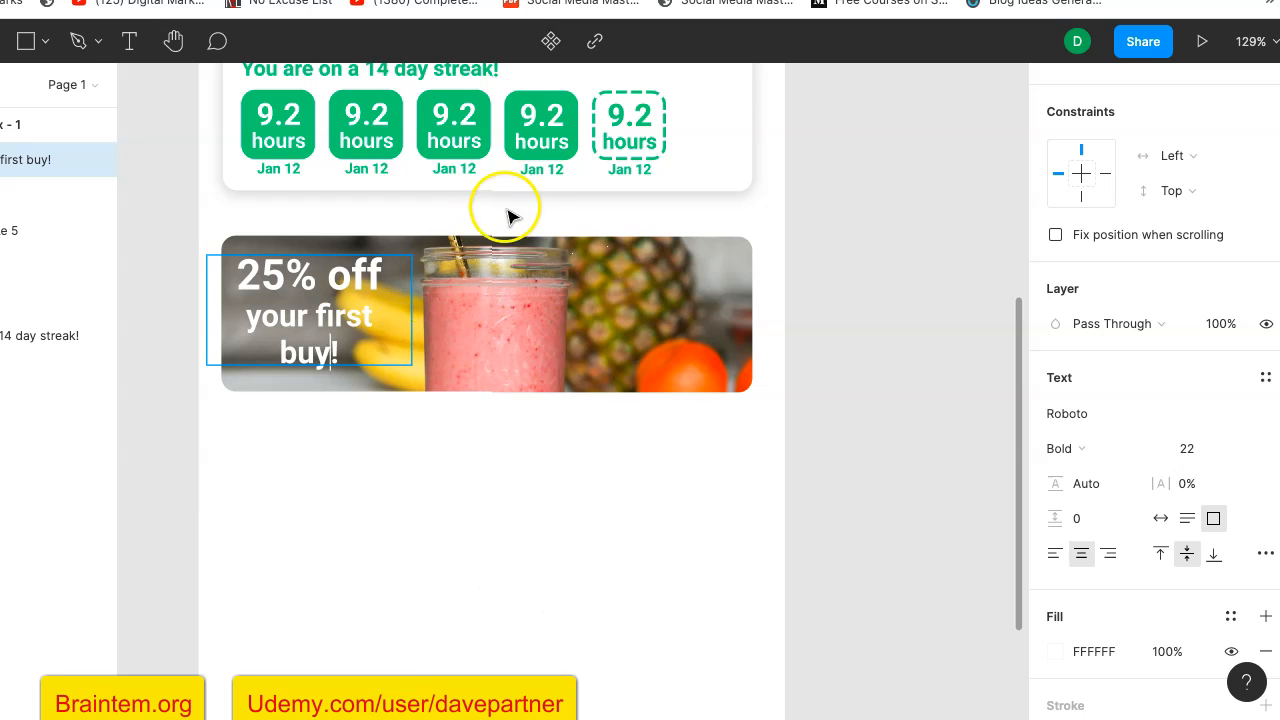
pyautogui.press('Escape')
pyautogui.moveTo(366, 331); pyautogui.dragTo(363, 312)
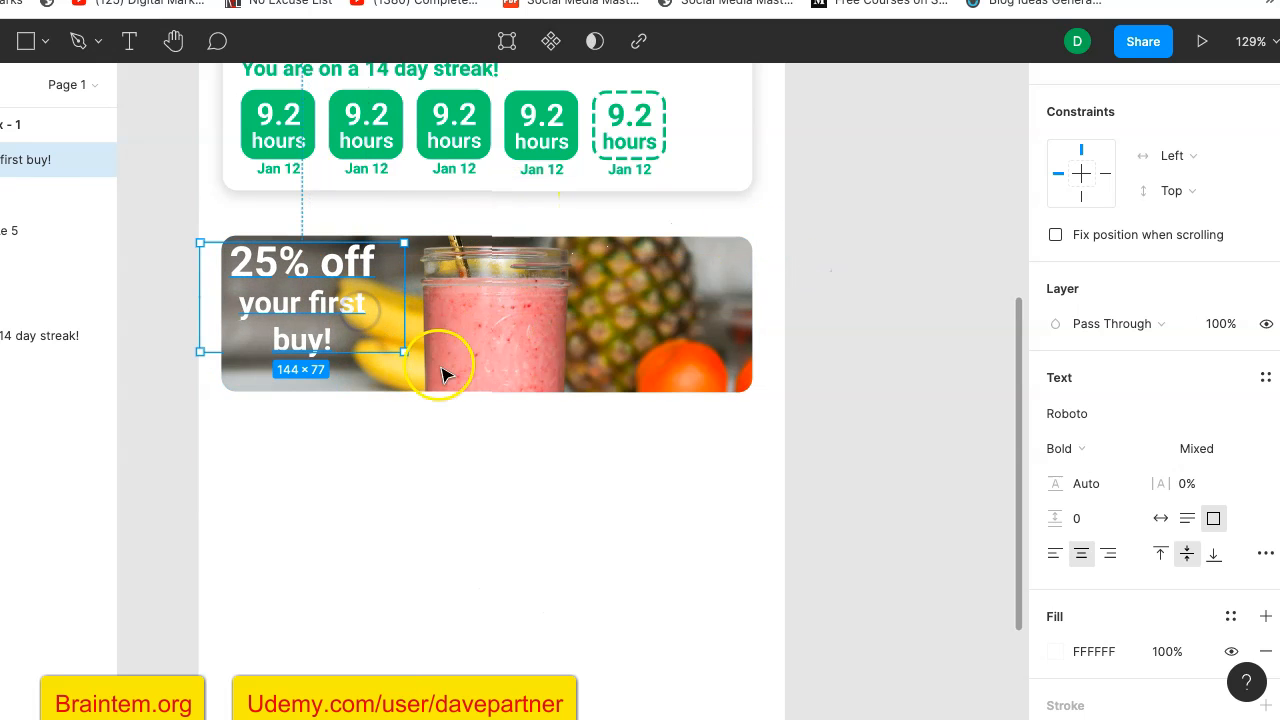
pyautogui.click(900, 320)
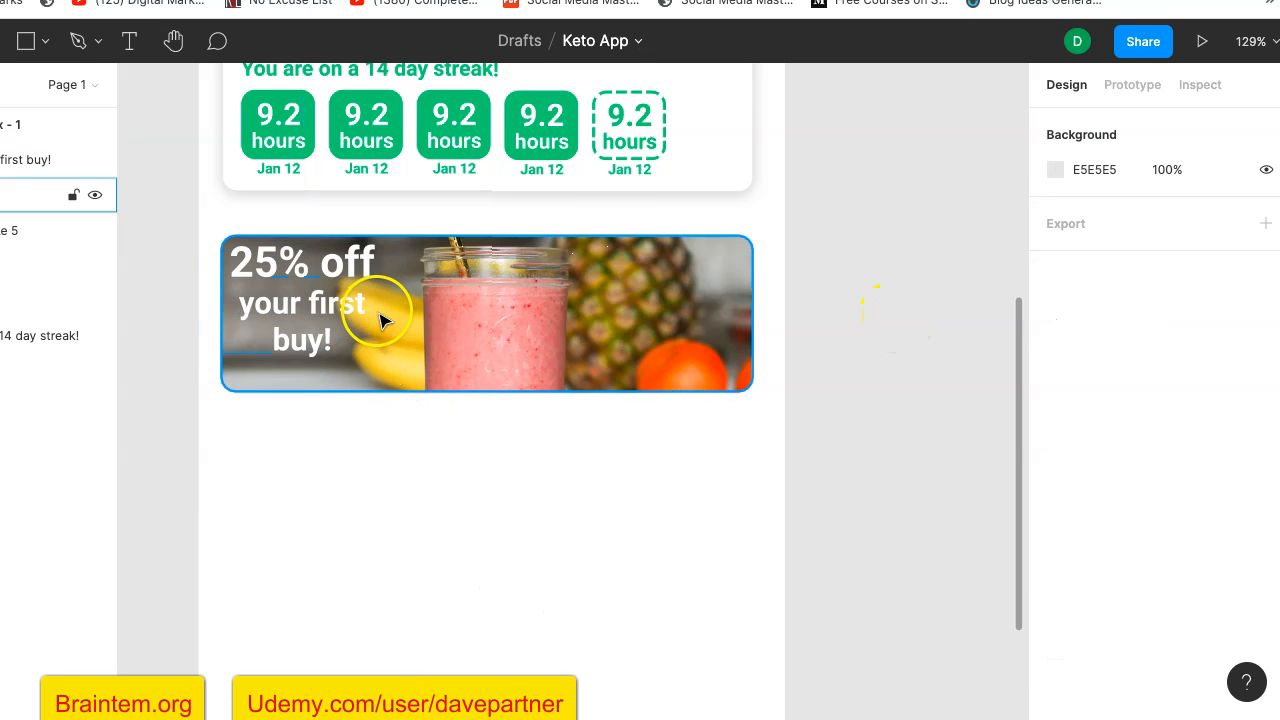
# - Draw a rectangle about 116 × 92 over the offer text and move the text layer above it in the layer order
pyautogui.scroll(-5, 394, 320)
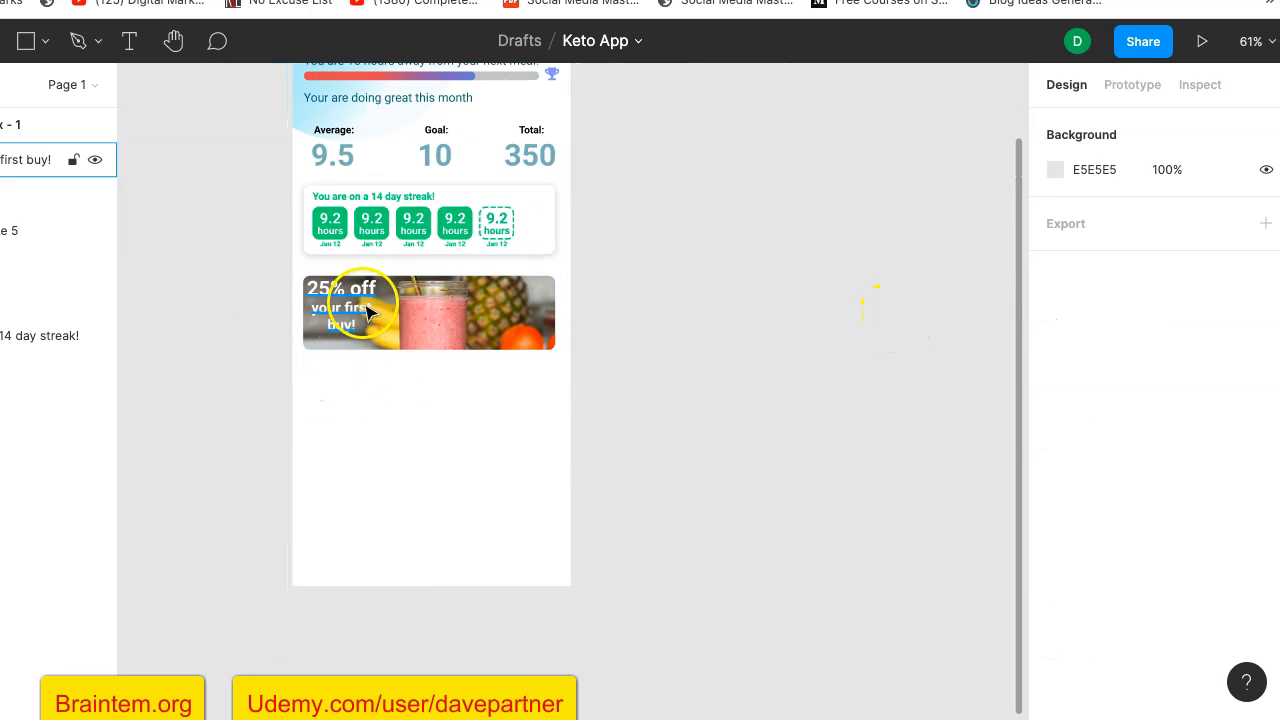
pyautogui.scroll(5, 340, 343)
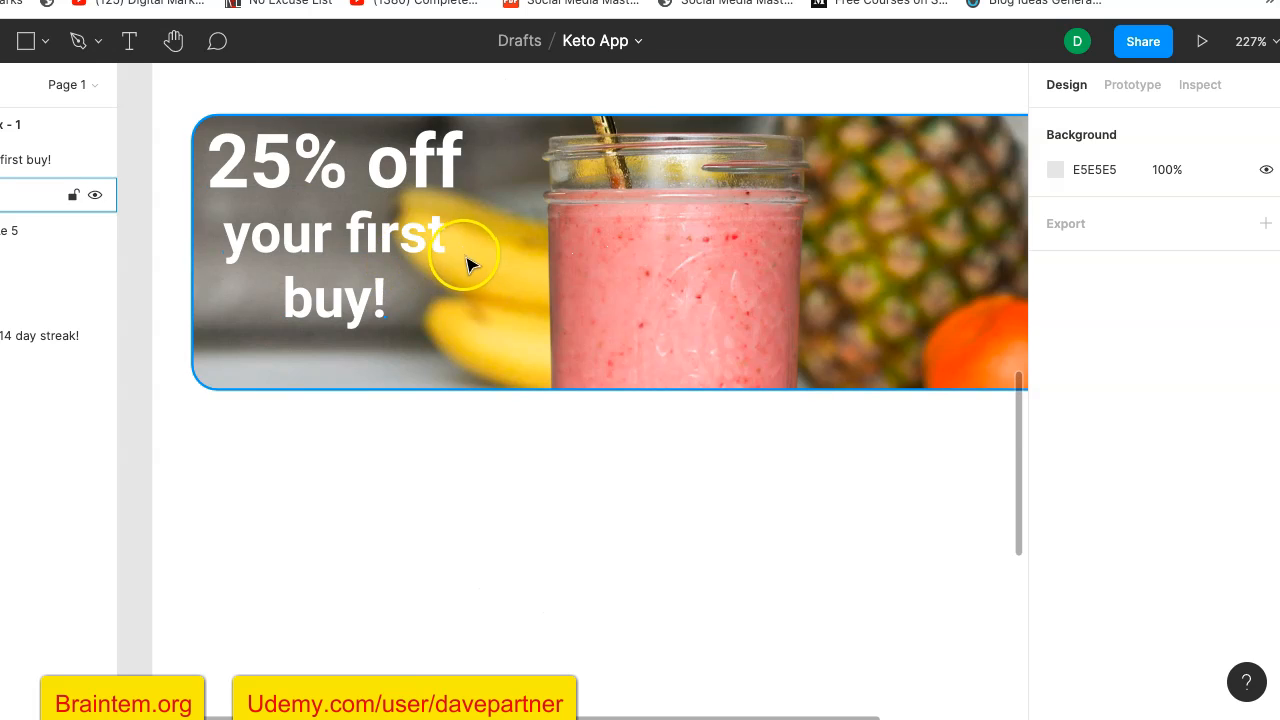
pyautogui.scroll(-2, 471, 263)
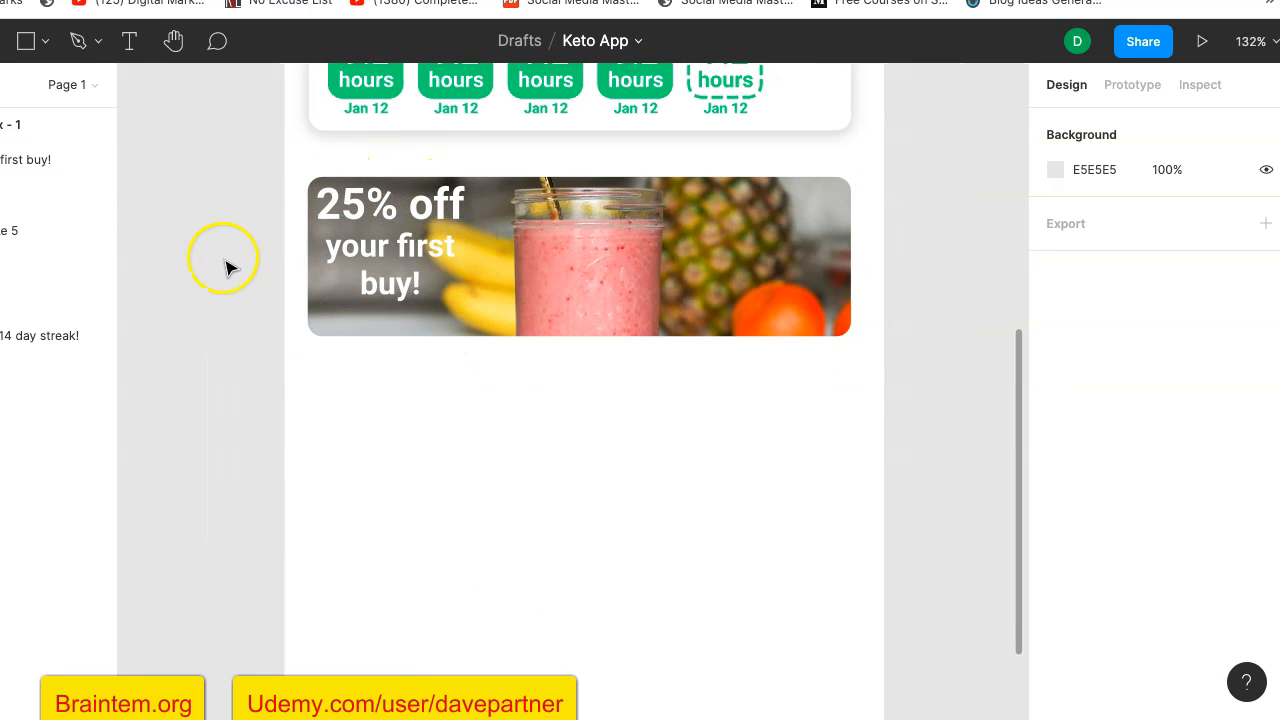
pyautogui.scroll(-2, 226, 268)
pyautogui.click(25, 40)
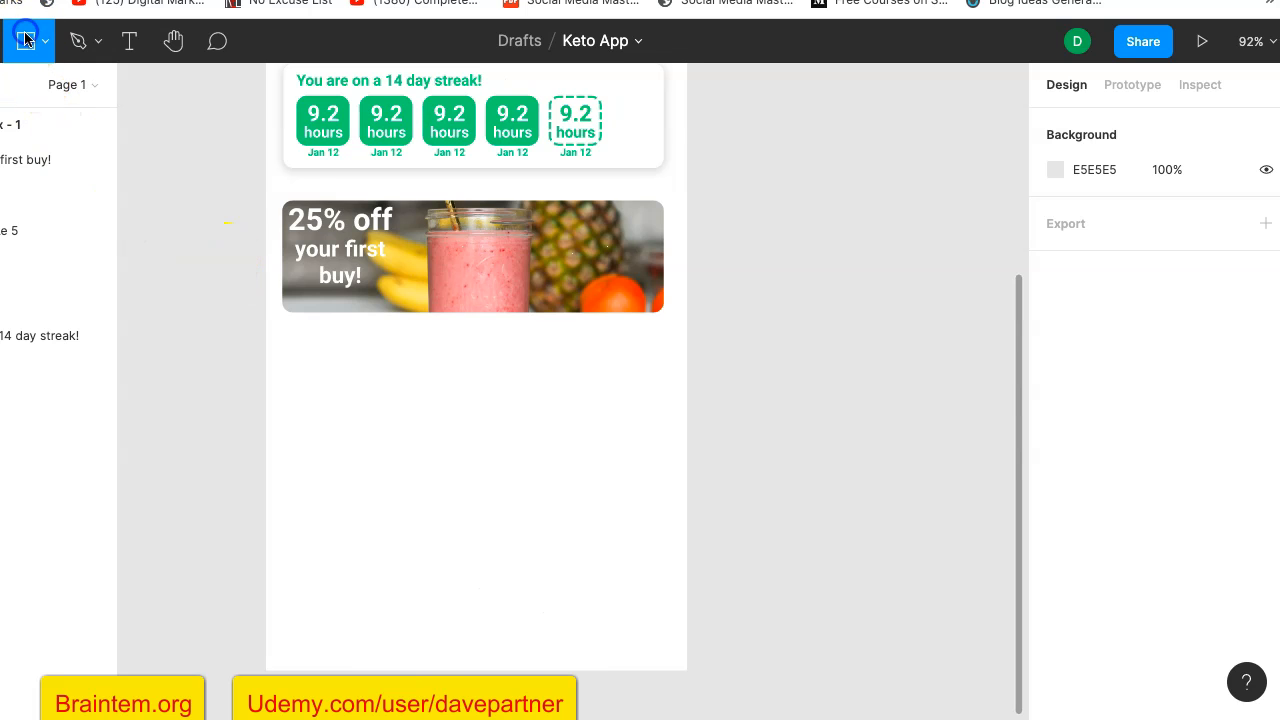
pyautogui.moveTo(288, 201); pyautogui.dragTo(407, 293)
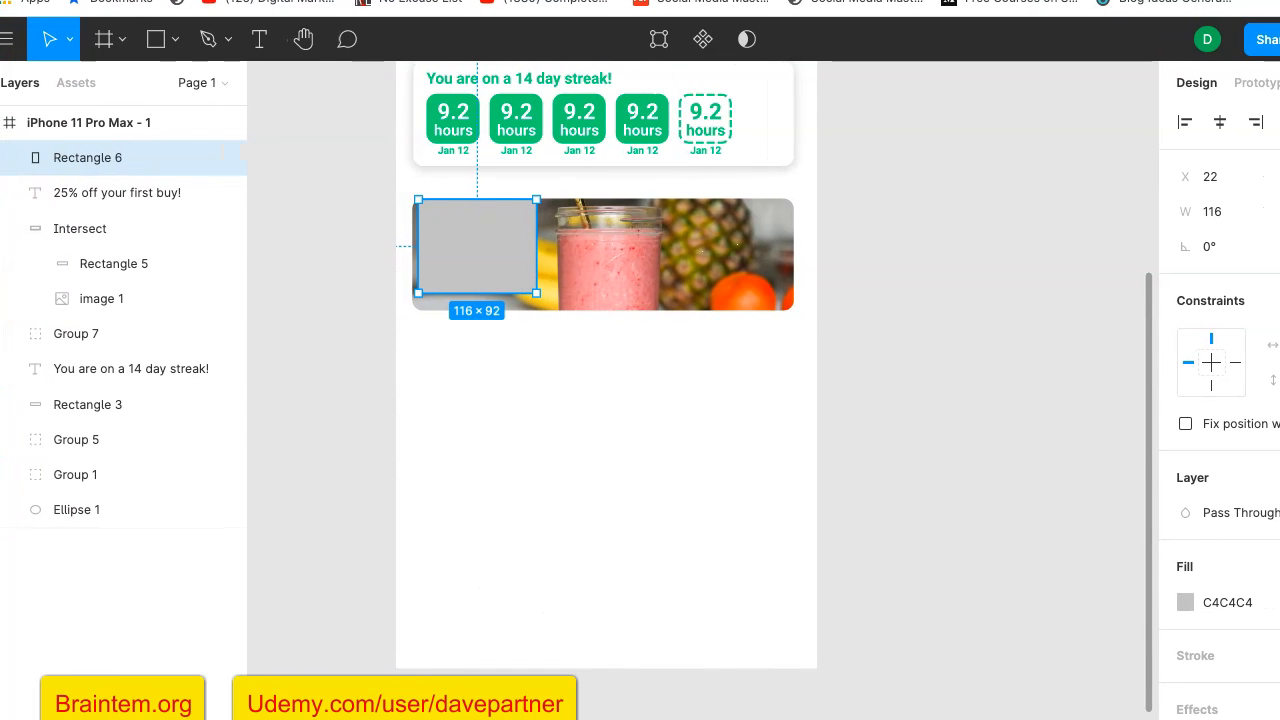
pyautogui.moveTo(104, 196); pyautogui.dragTo(111, 157)
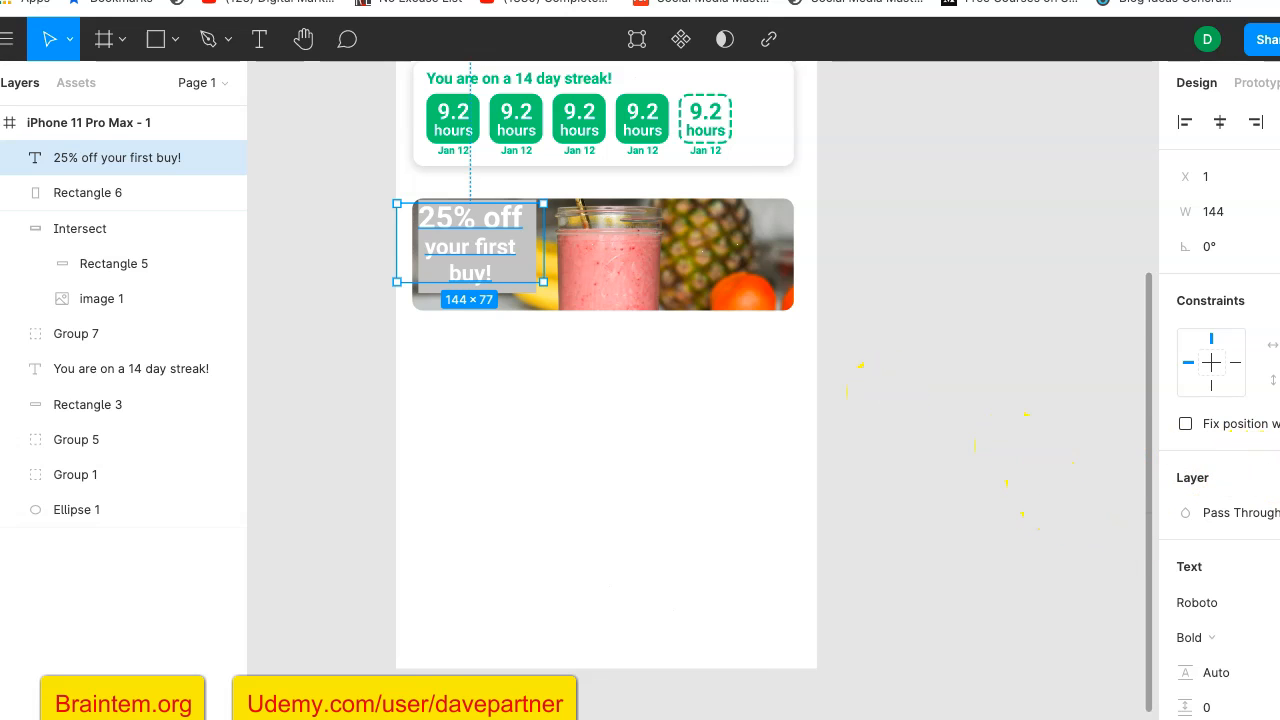
# - Fill the rectangle behind the offer text with black, 000000, at 13% opacity
pyautogui.scroll(-3, 1261, 563)
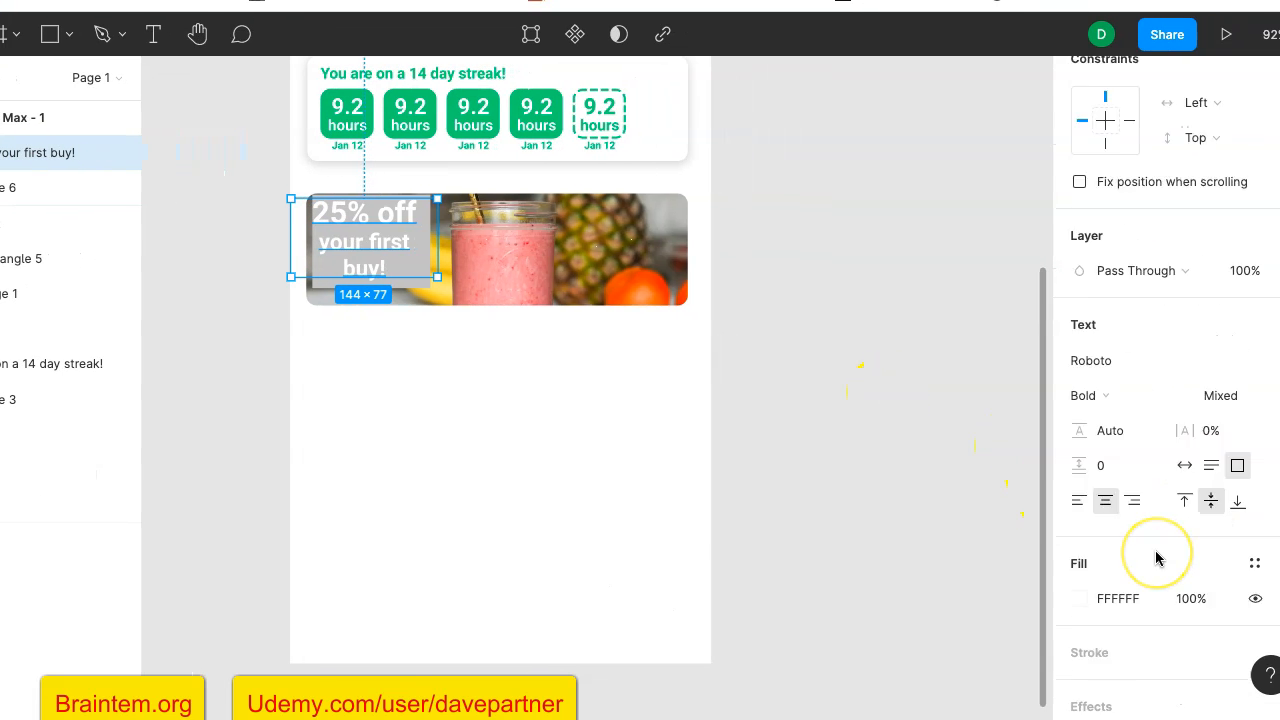
pyautogui.scroll(-2, 1156, 558)
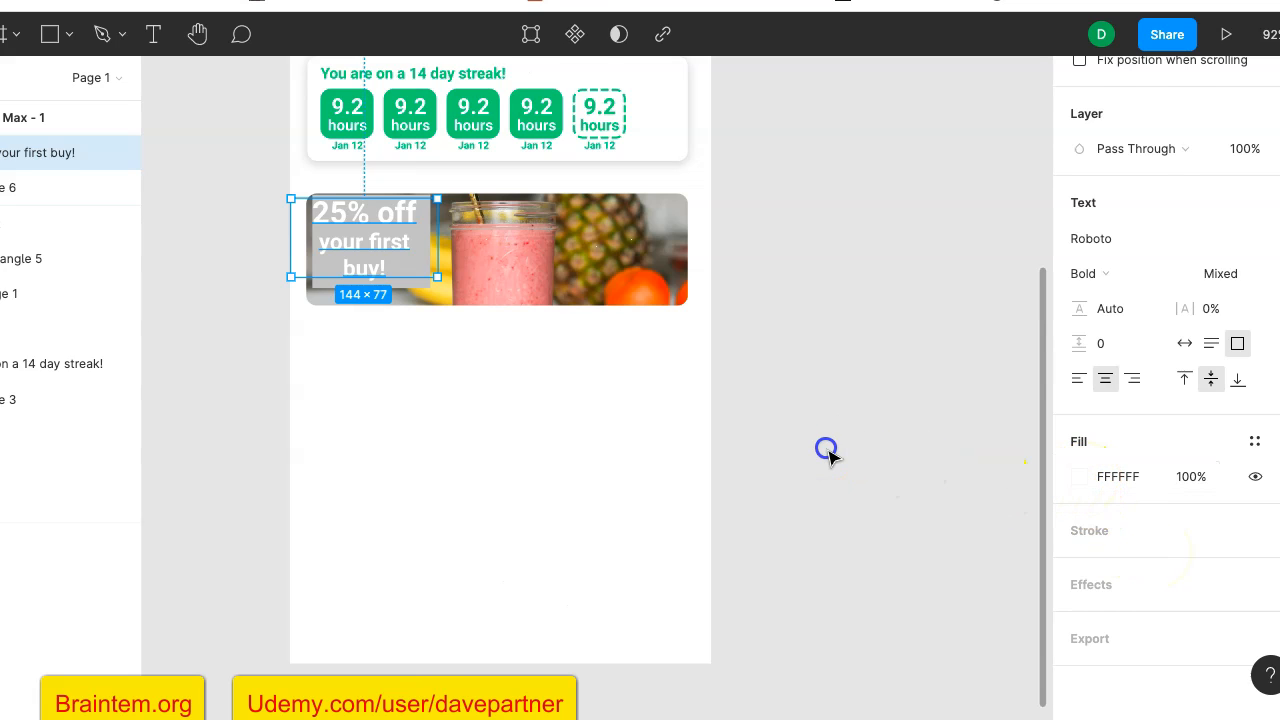
pyautogui.click(826, 450)
pyautogui.click(420, 282)
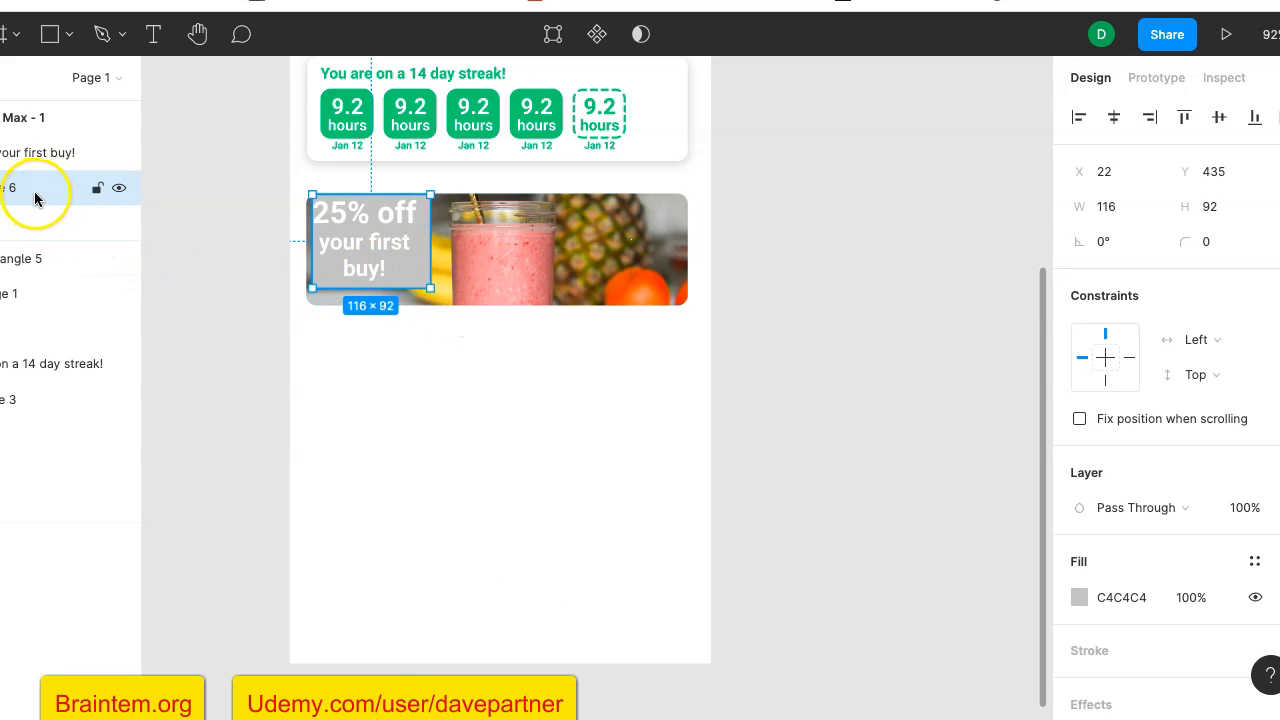
pyautogui.click(1079, 598)
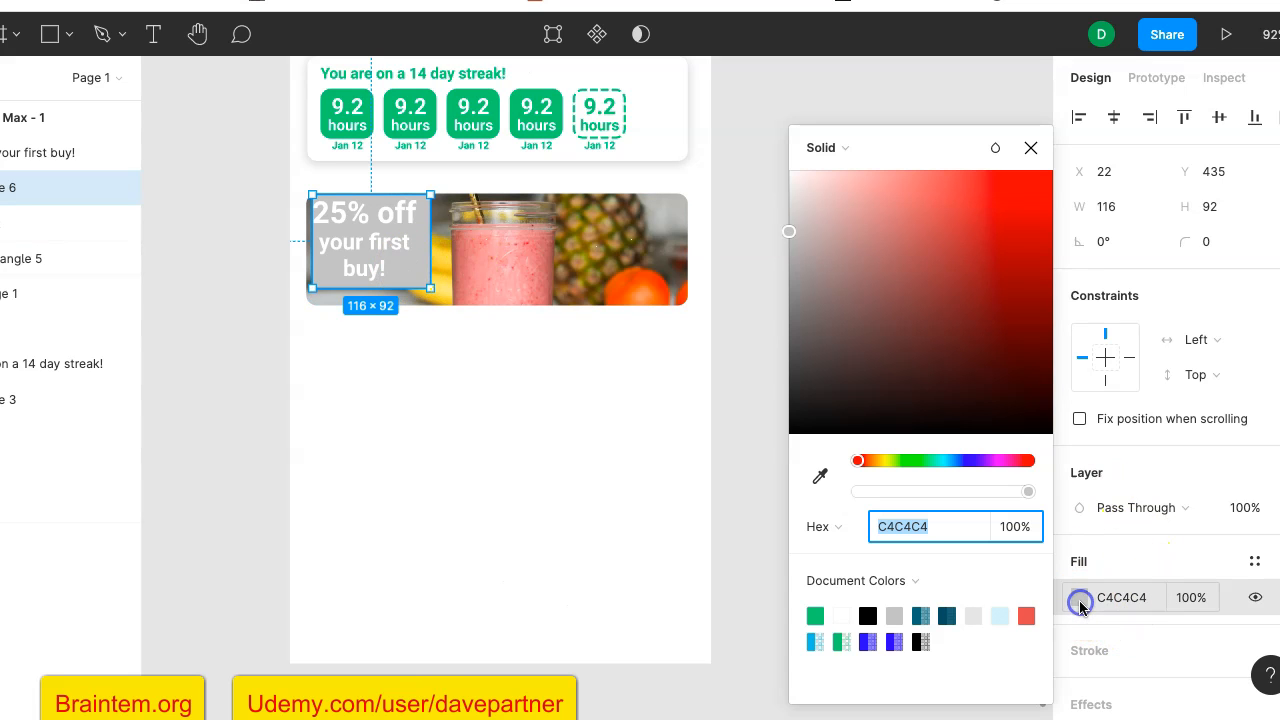
pyautogui.click(868, 616)
pyautogui.click(1026, 492)
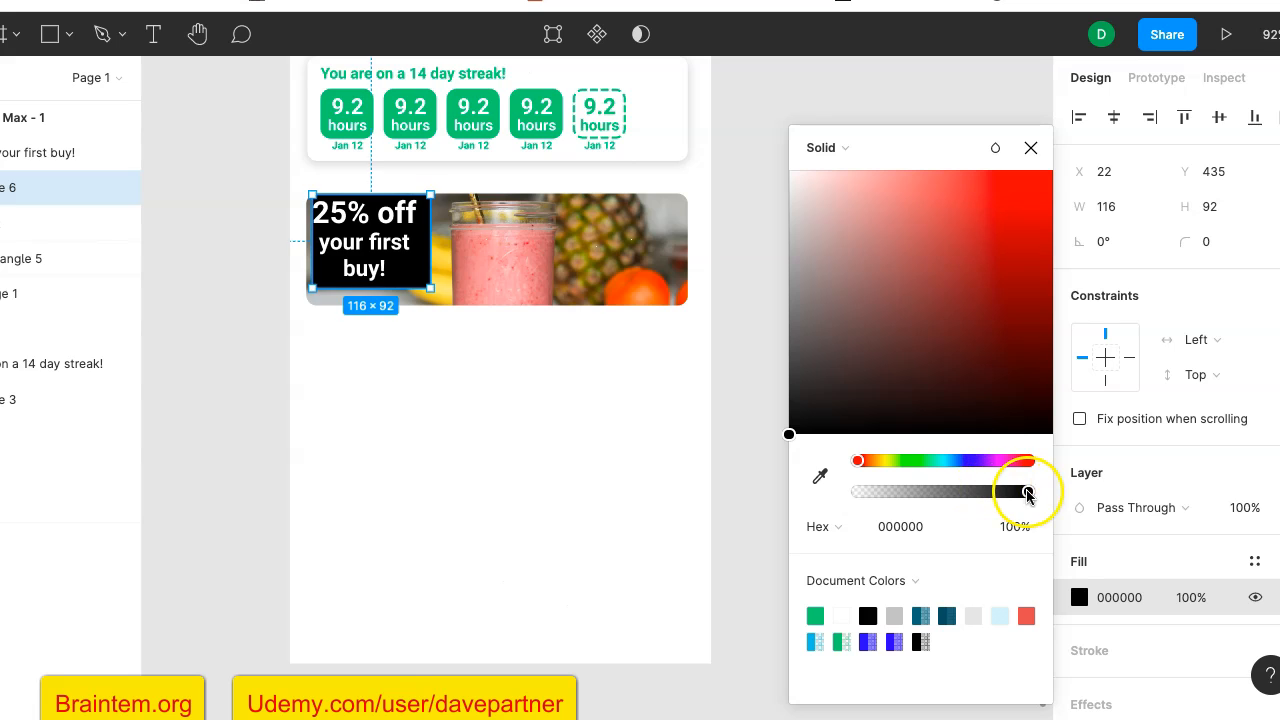
pyautogui.moveTo(1026, 492); pyautogui.dragTo(873, 497)
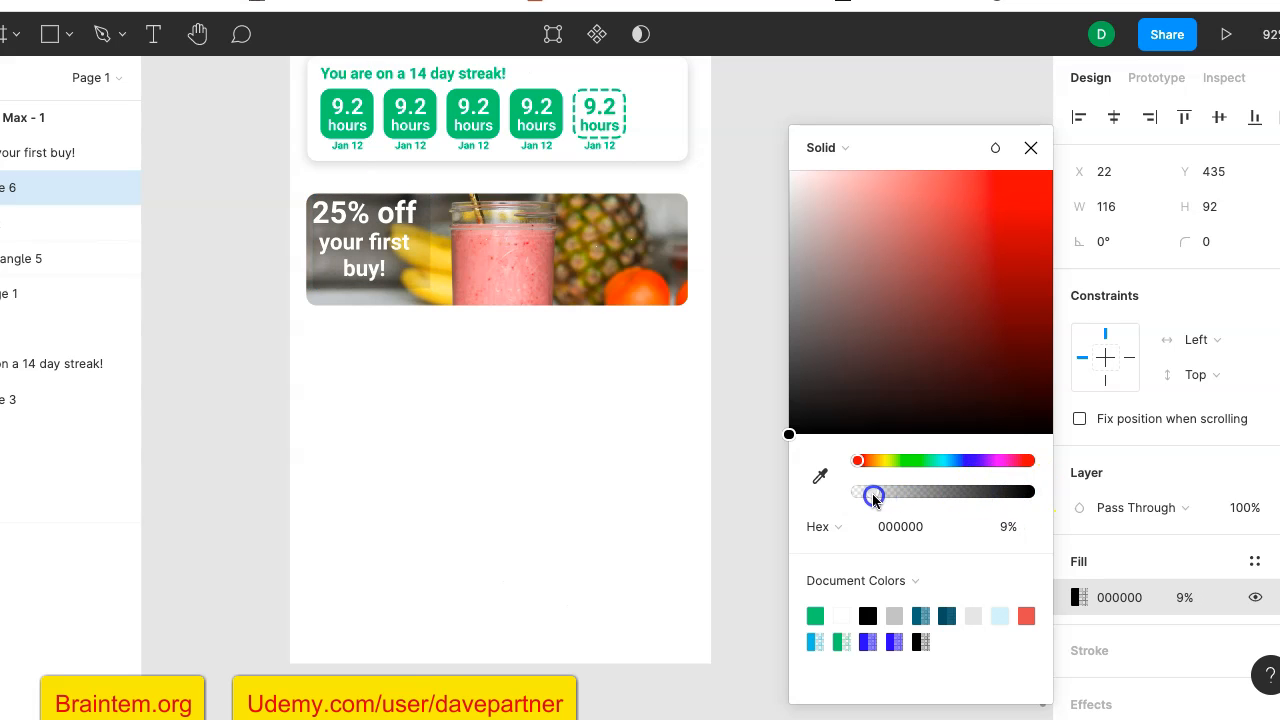
# - Change the rectangle's fill to a Linear gradient and angle it diagonally toward the smoothie jar's base
pyautogui.click(833, 150)
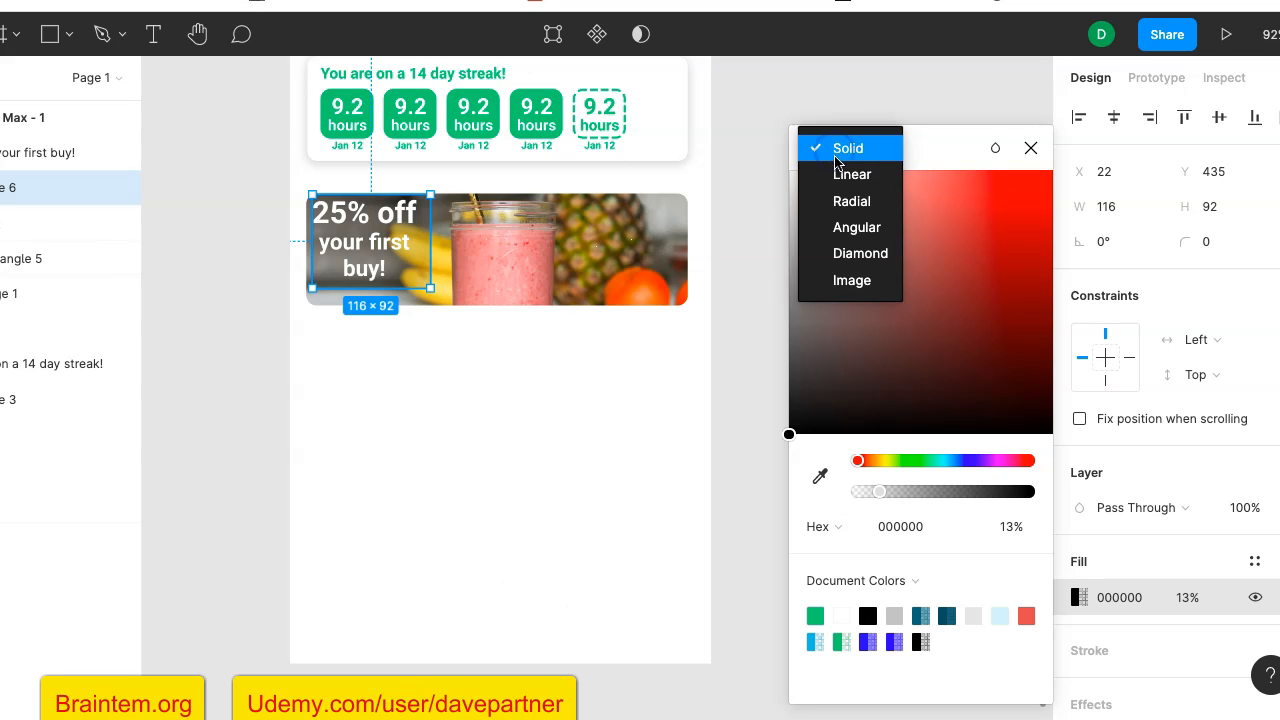
pyautogui.click(846, 176)
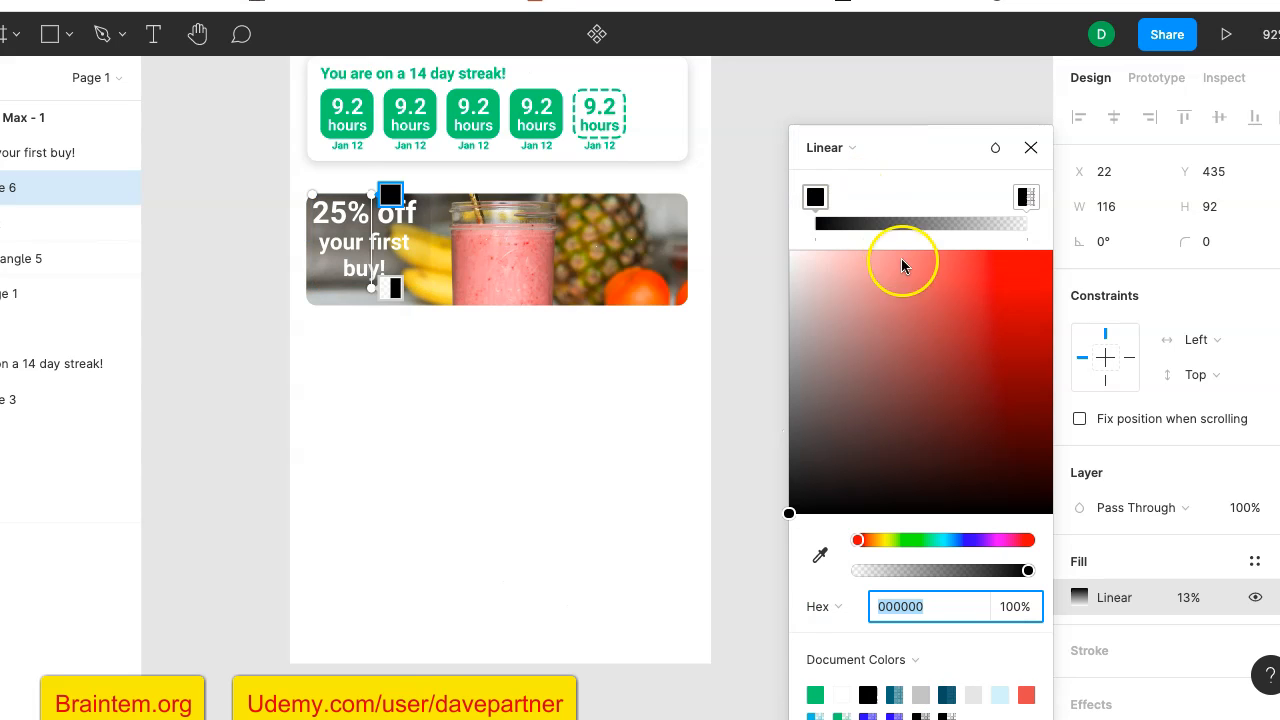
pyautogui.moveTo(380, 287); pyautogui.dragTo(445, 304)
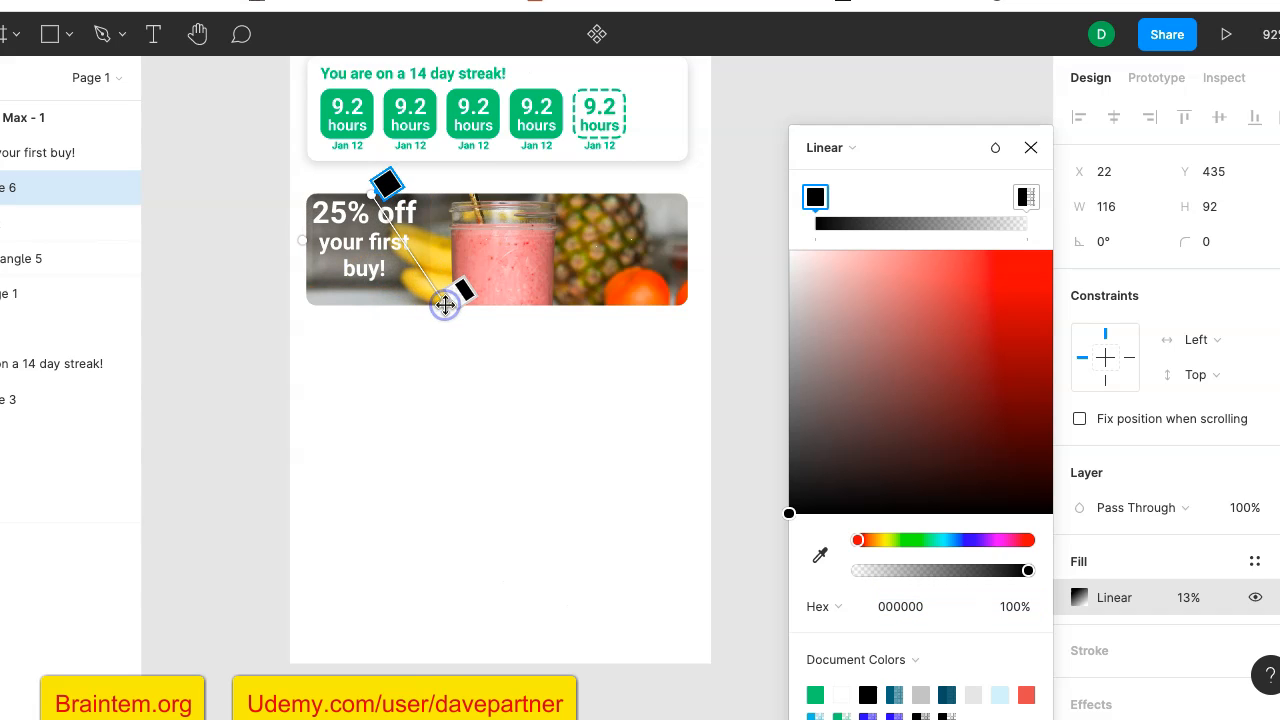
pyautogui.click(358, 262)
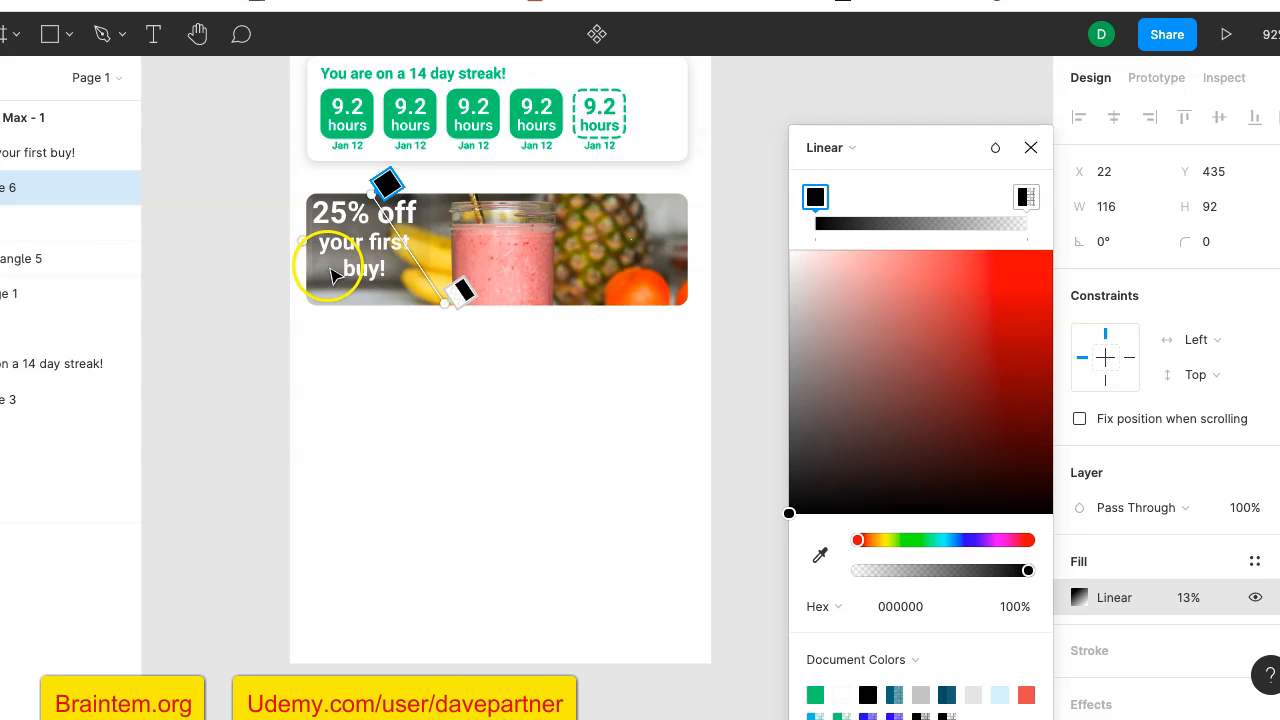
pyautogui.click(1030, 148)
pyautogui.click(845, 262)
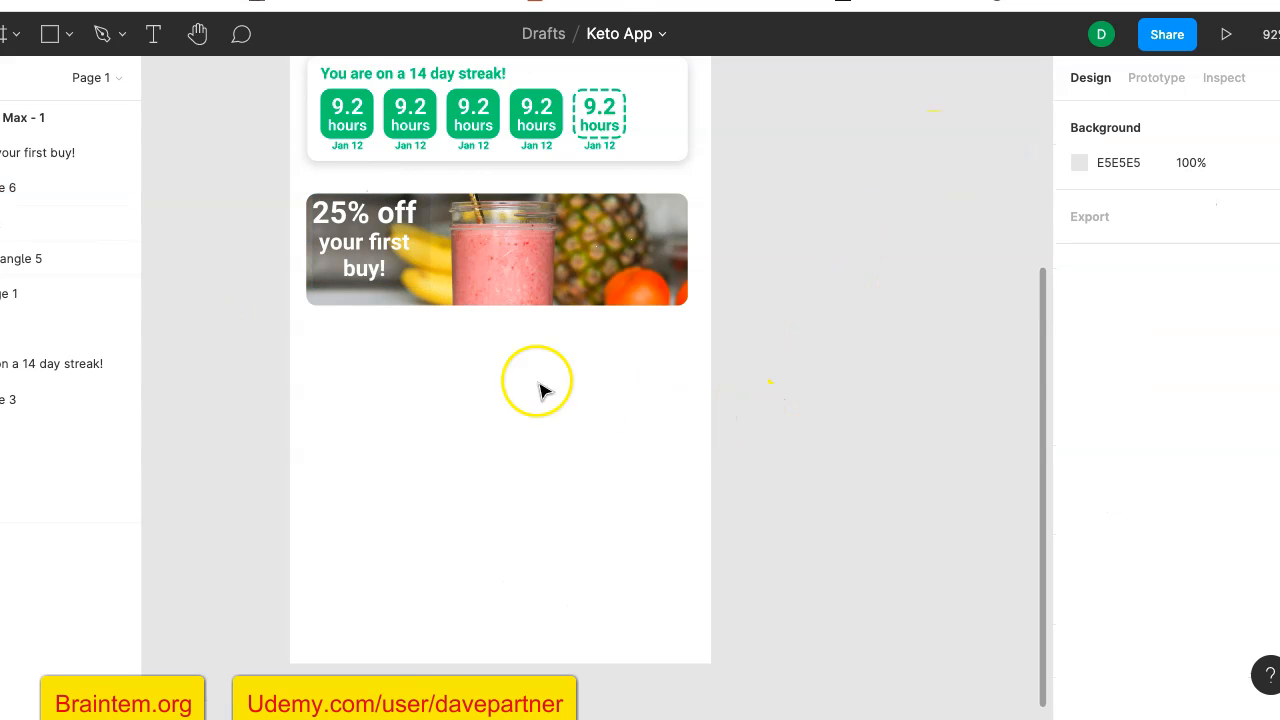
# - Delete the gradient rectangle behind the offer text
pyautogui.click(414, 284)
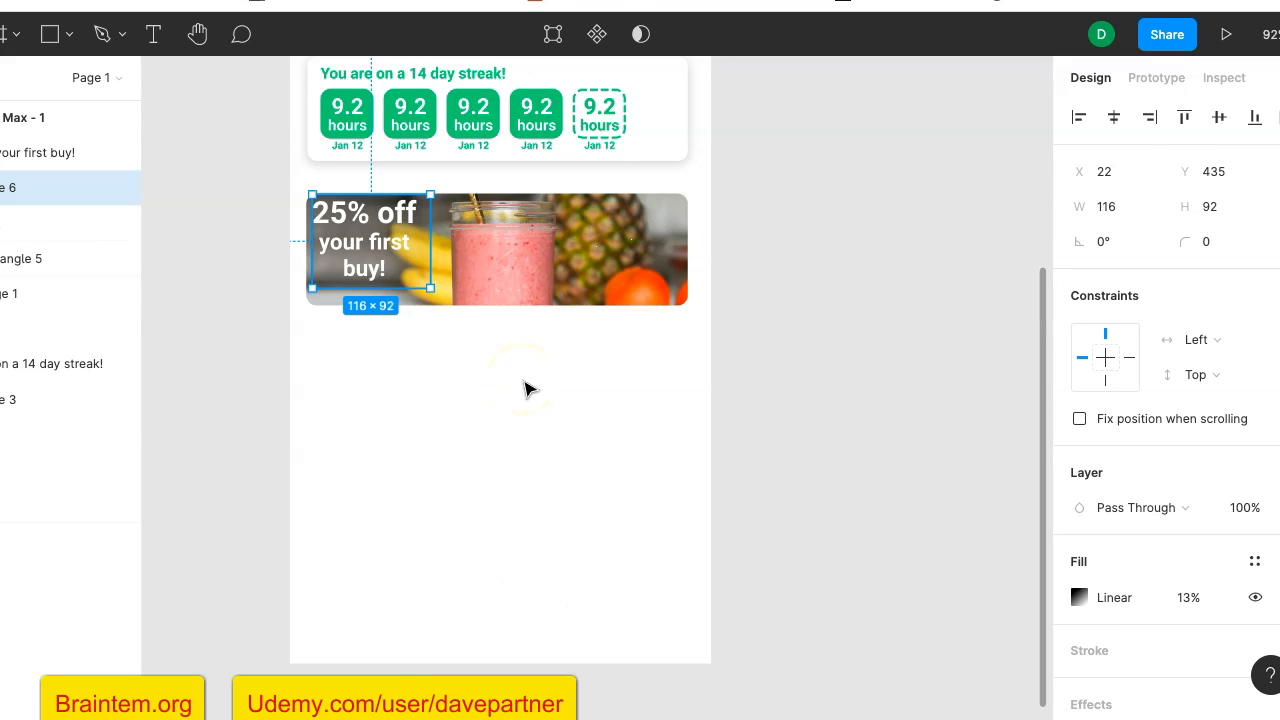
pyautogui.press('Delete')
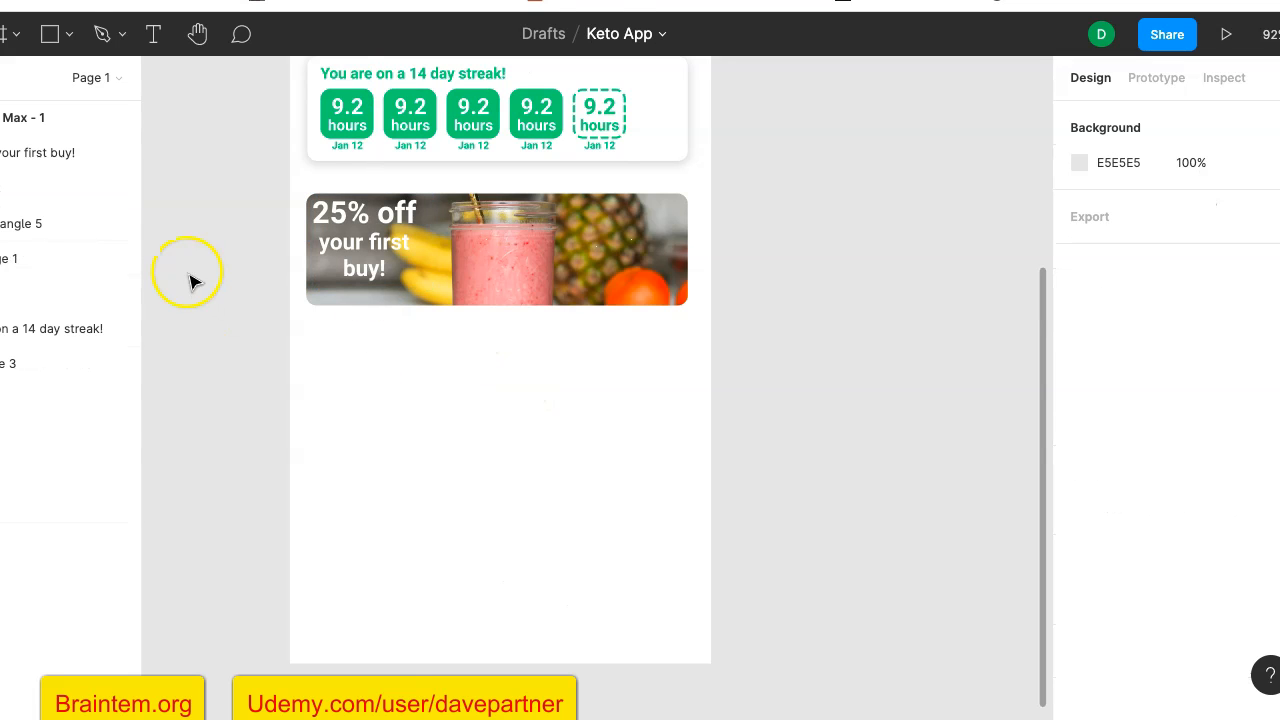
# - Draw an ellipse about 135 × 109 over the offer text and shift it slightly beyond the photo card's upper-left corner
pyautogui.click(64, 34)
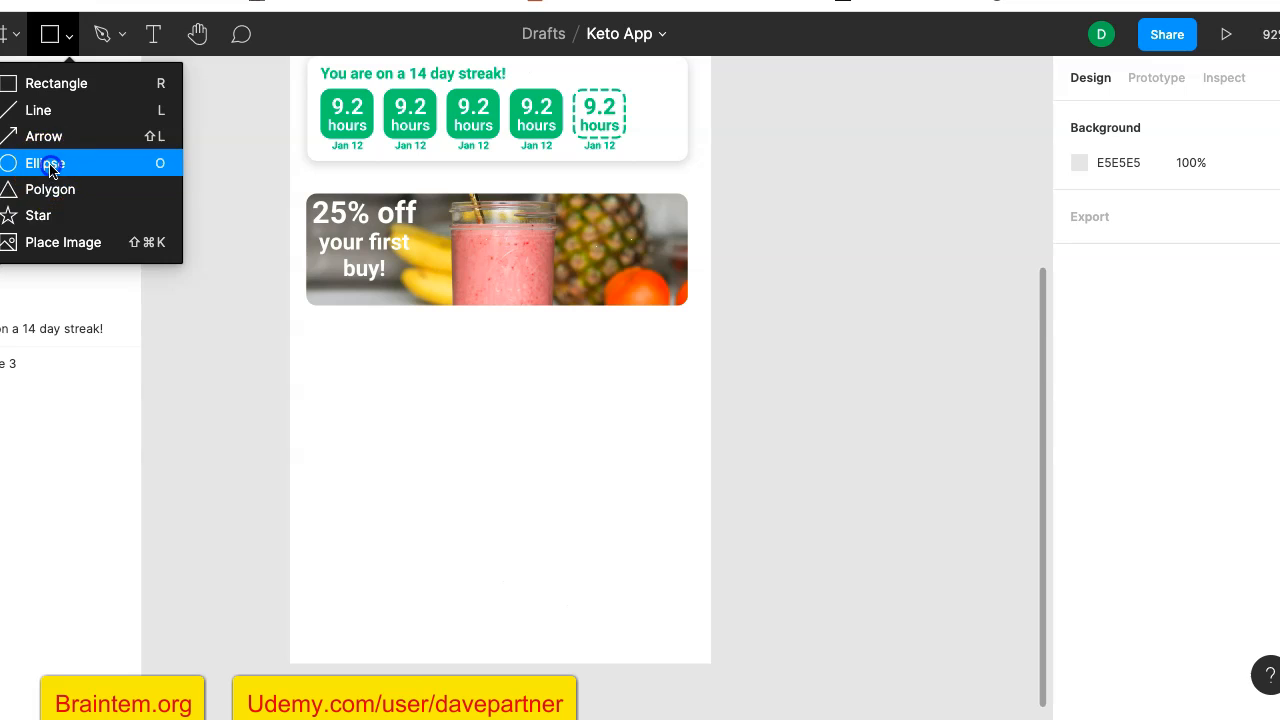
pyautogui.click(45, 163)
pyautogui.moveTo(309, 195); pyautogui.dragTo(444, 304)
pyautogui.moveTo(397, 262); pyautogui.dragTo(380, 248)
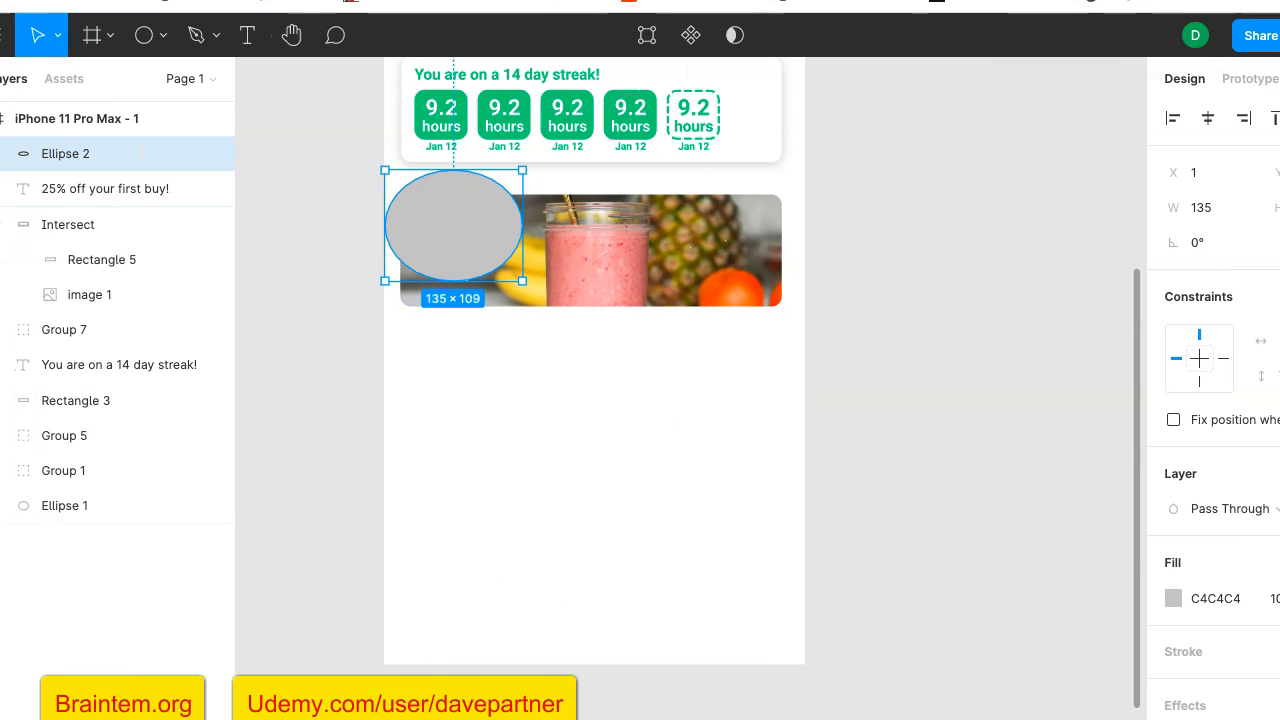
# - Move the offer text layer above the ellipse and enlarge the ellipse to about 144 × 139 so it surrounds the text
pyautogui.moveTo(77, 197); pyautogui.dragTo(86, 146)
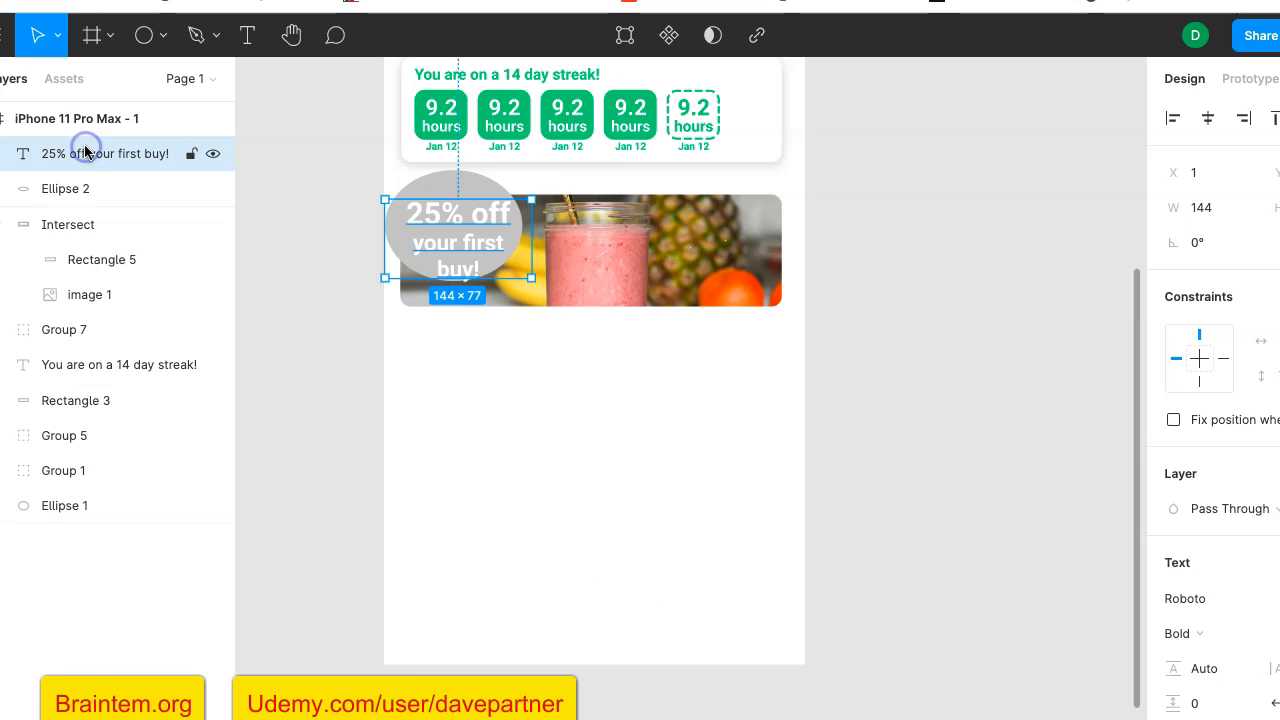
pyautogui.click(910, 408)
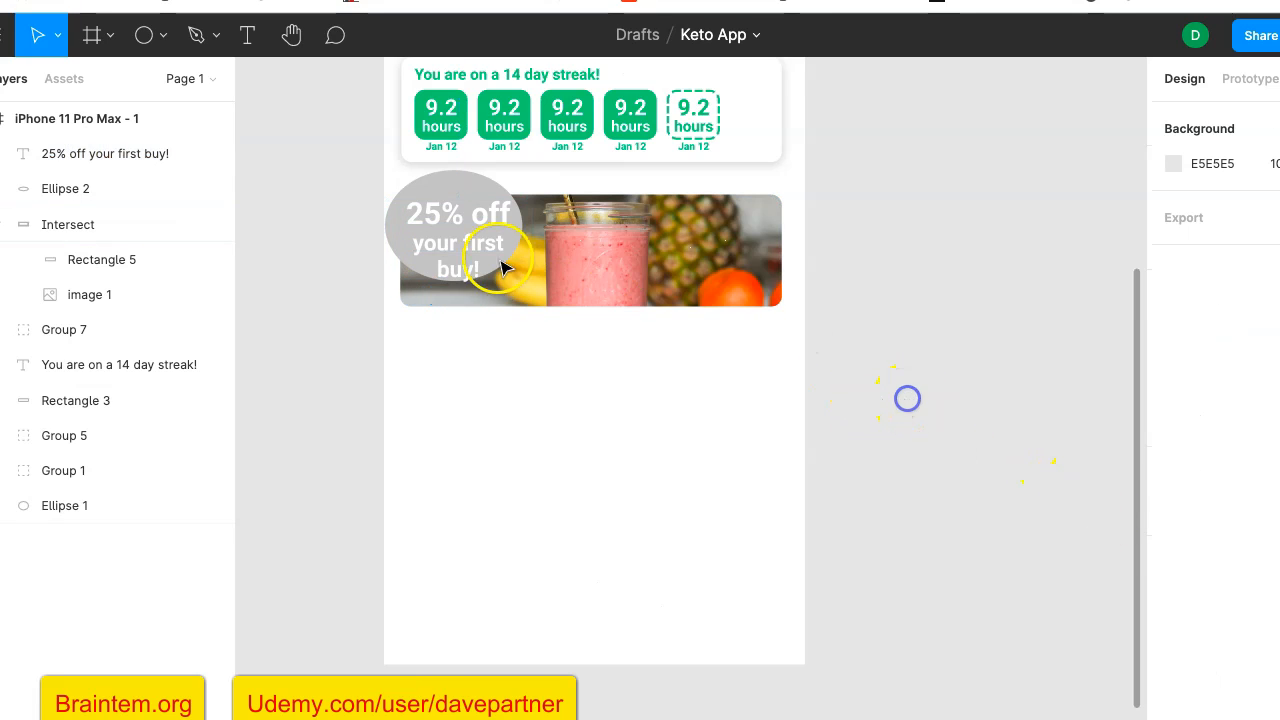
pyautogui.click(108, 190)
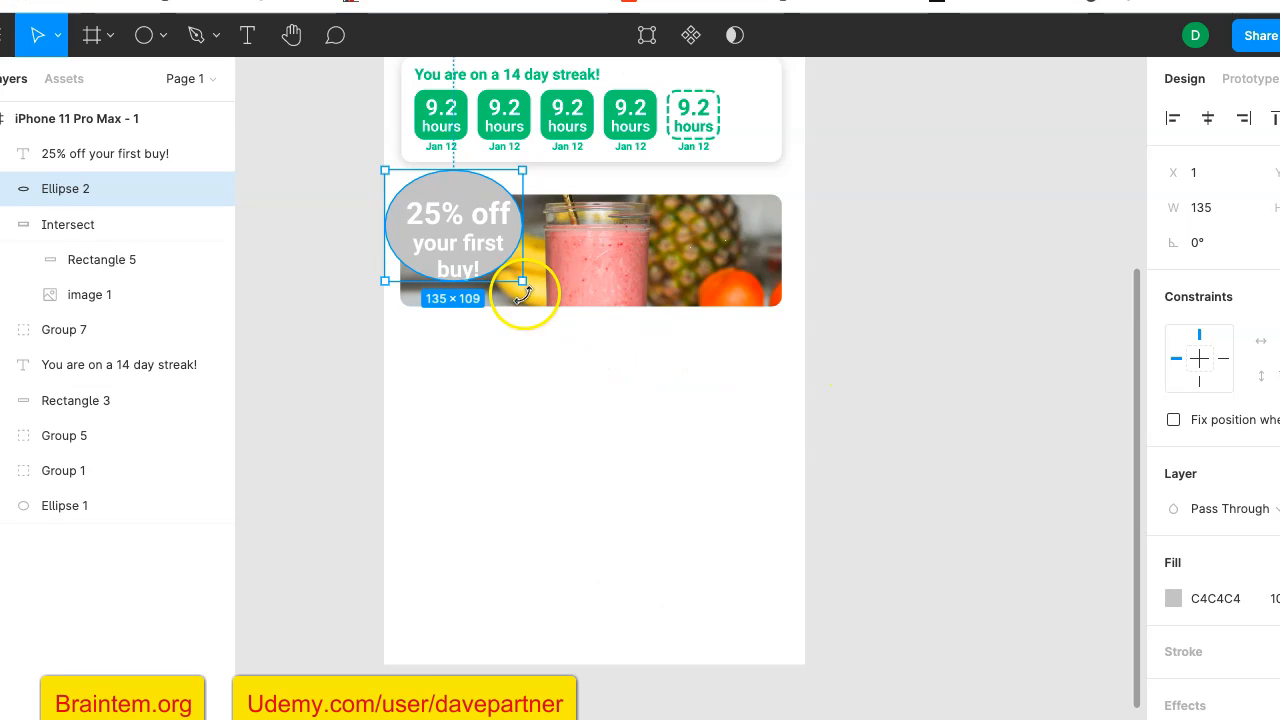
pyautogui.moveTo(522, 284); pyautogui.dragTo(534, 313)
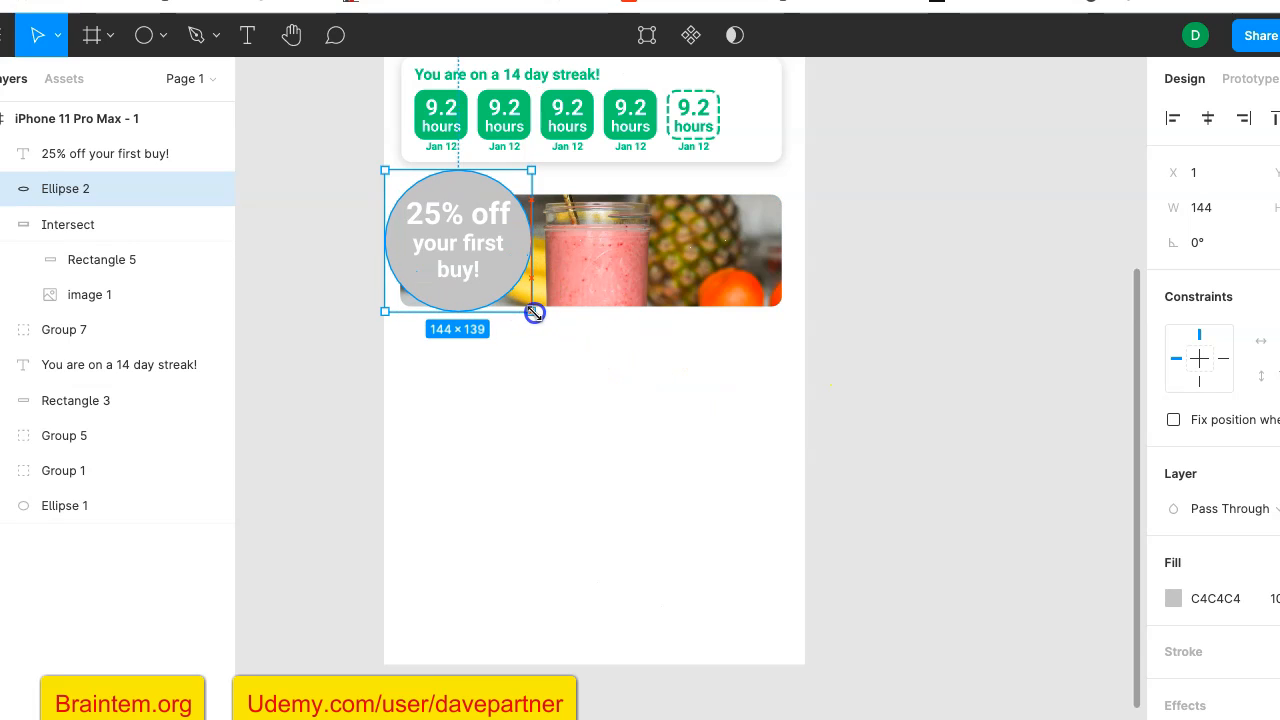
# - Fill the ellipse behind the offer text with solid black, 000000
pyautogui.scroll(-2, 1240, 495)
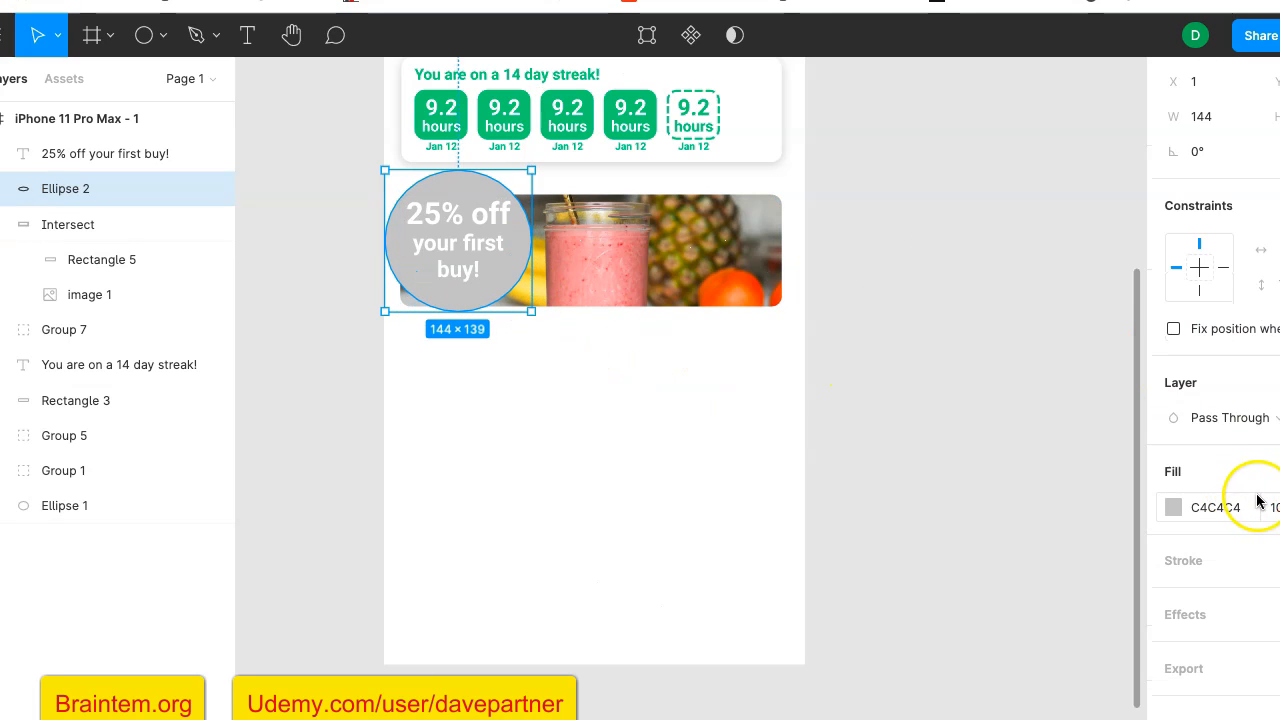
pyautogui.click(1186, 514)
pyautogui.click(1174, 511)
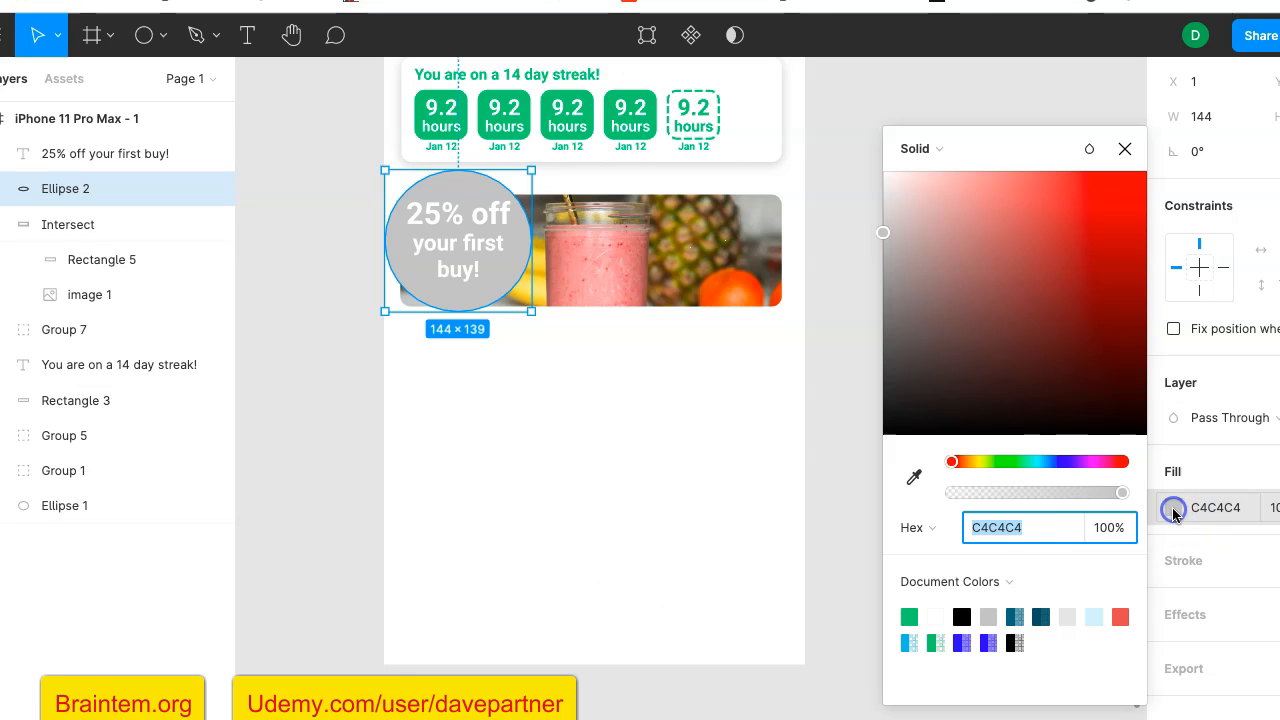
pyautogui.click(962, 616)
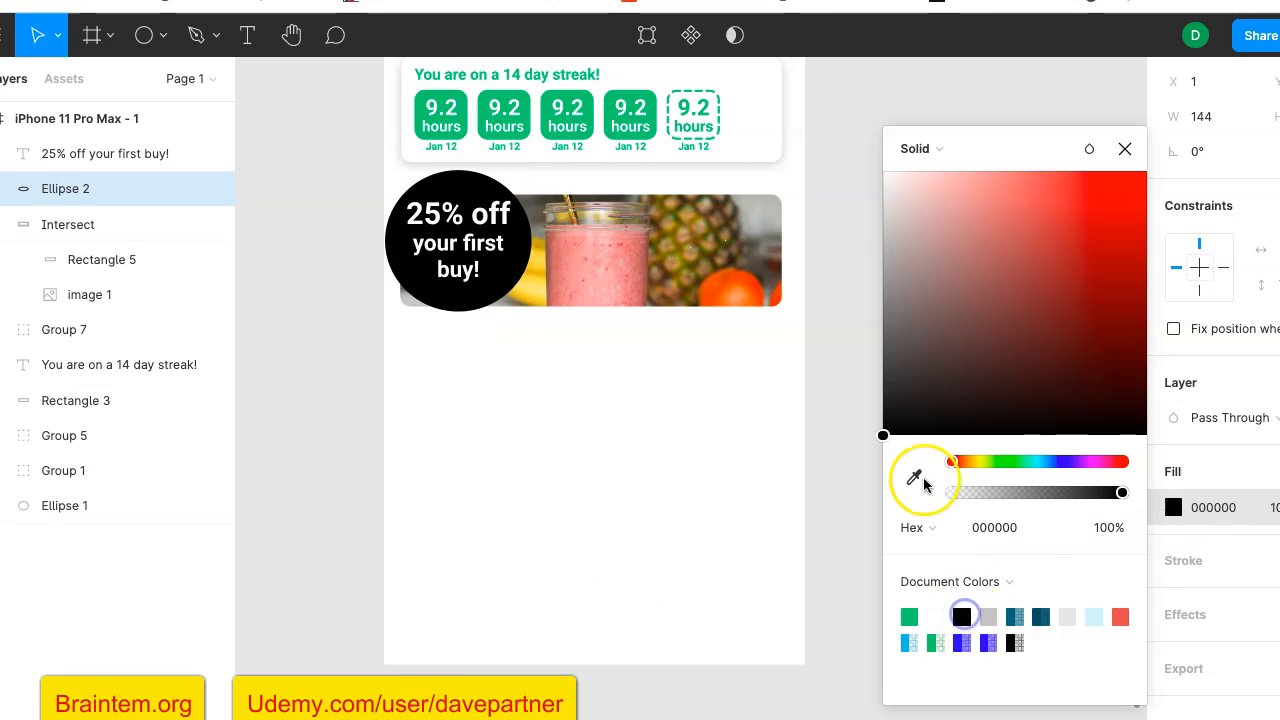
# - Change the ellipse's fill to a Linear gradient after trying Radial, and angle it diagonally toward the ellipse's right side
pyautogui.click(933, 149)
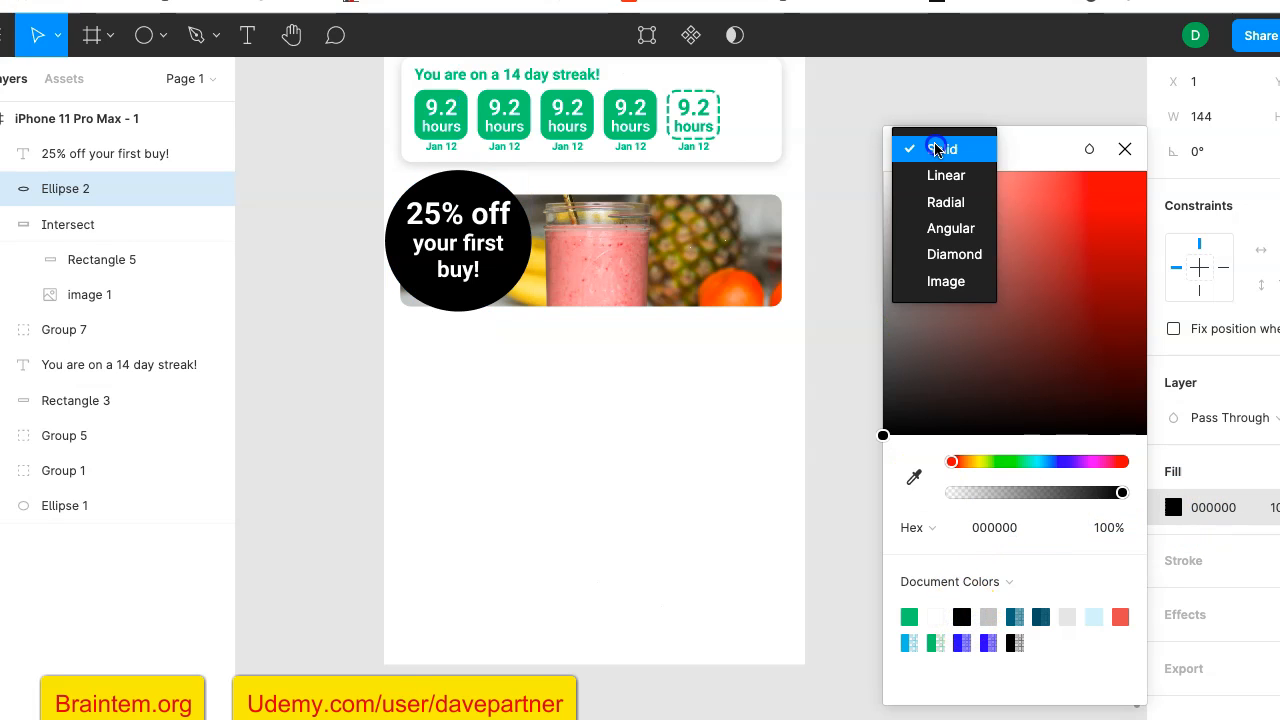
pyautogui.click(949, 203)
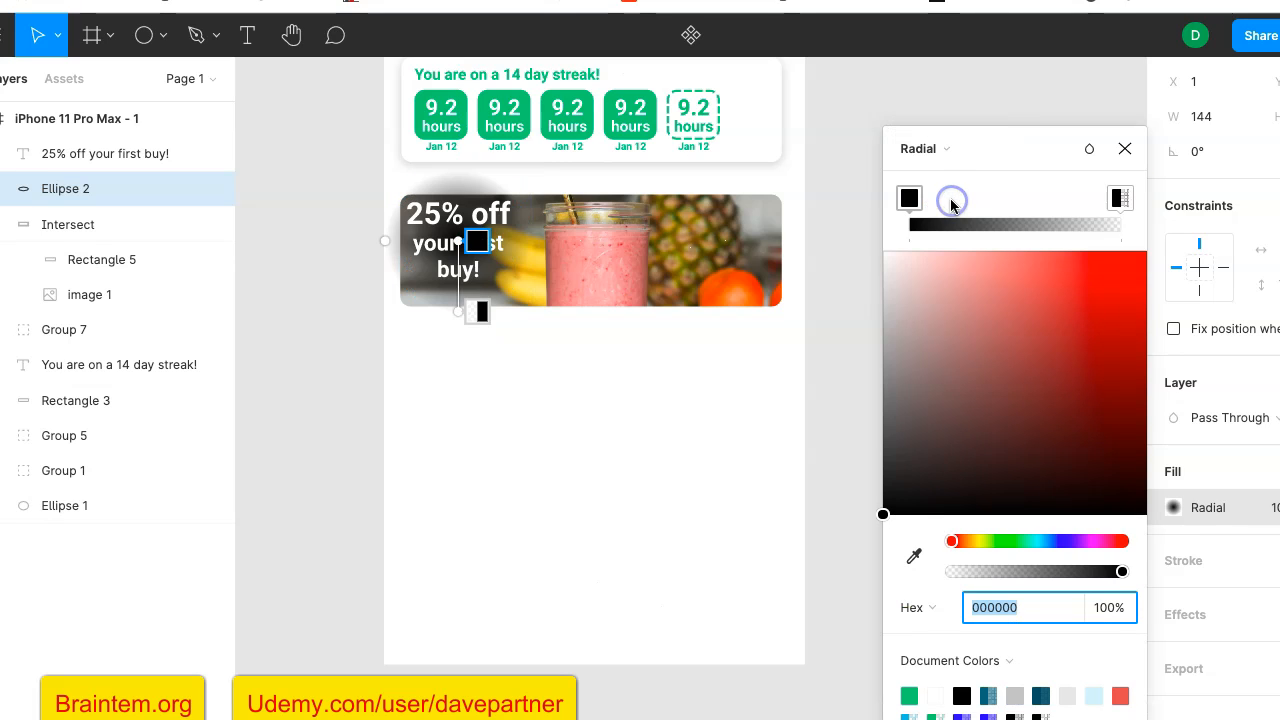
pyautogui.click(936, 149)
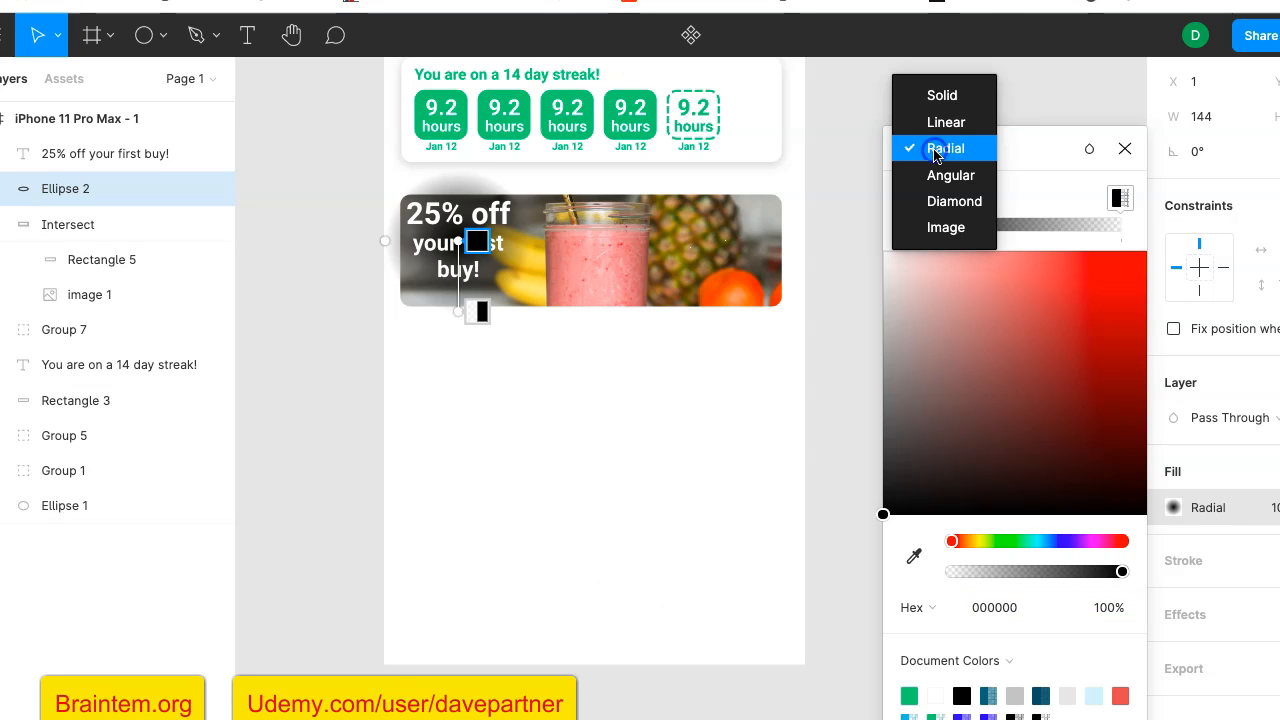
pyautogui.click(945, 122)
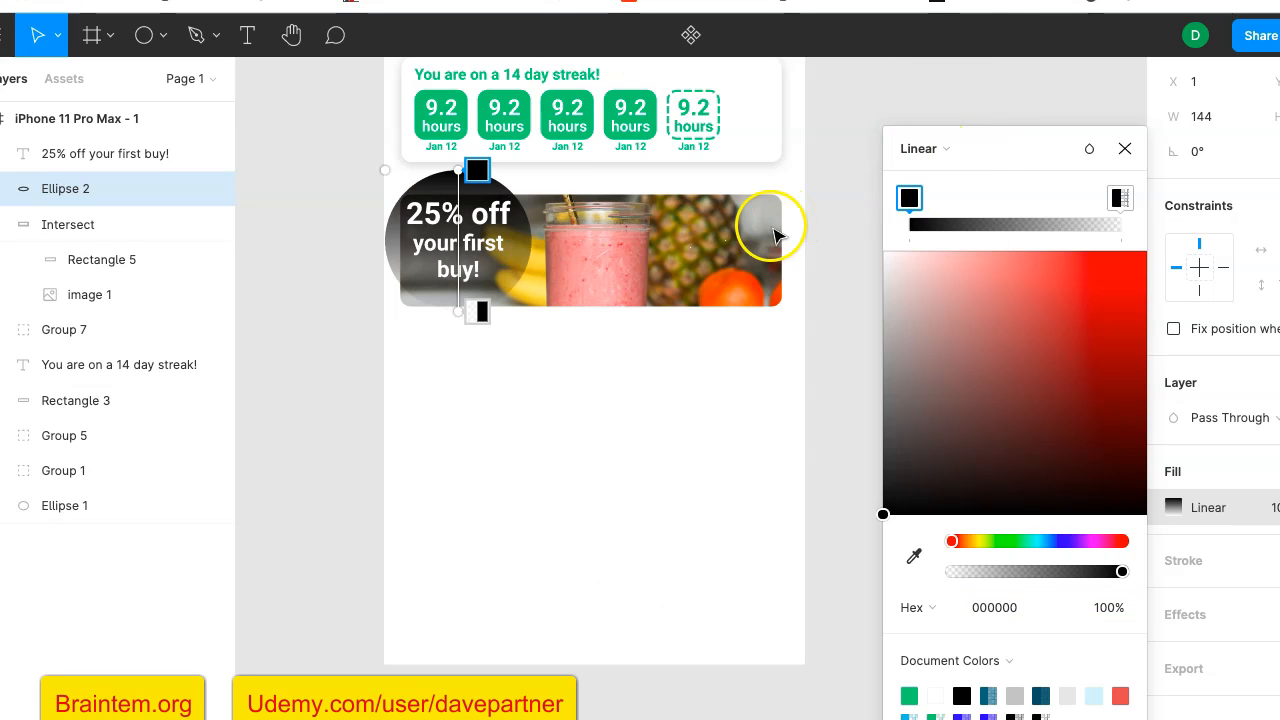
pyautogui.moveTo(458, 312); pyautogui.dragTo(507, 258)
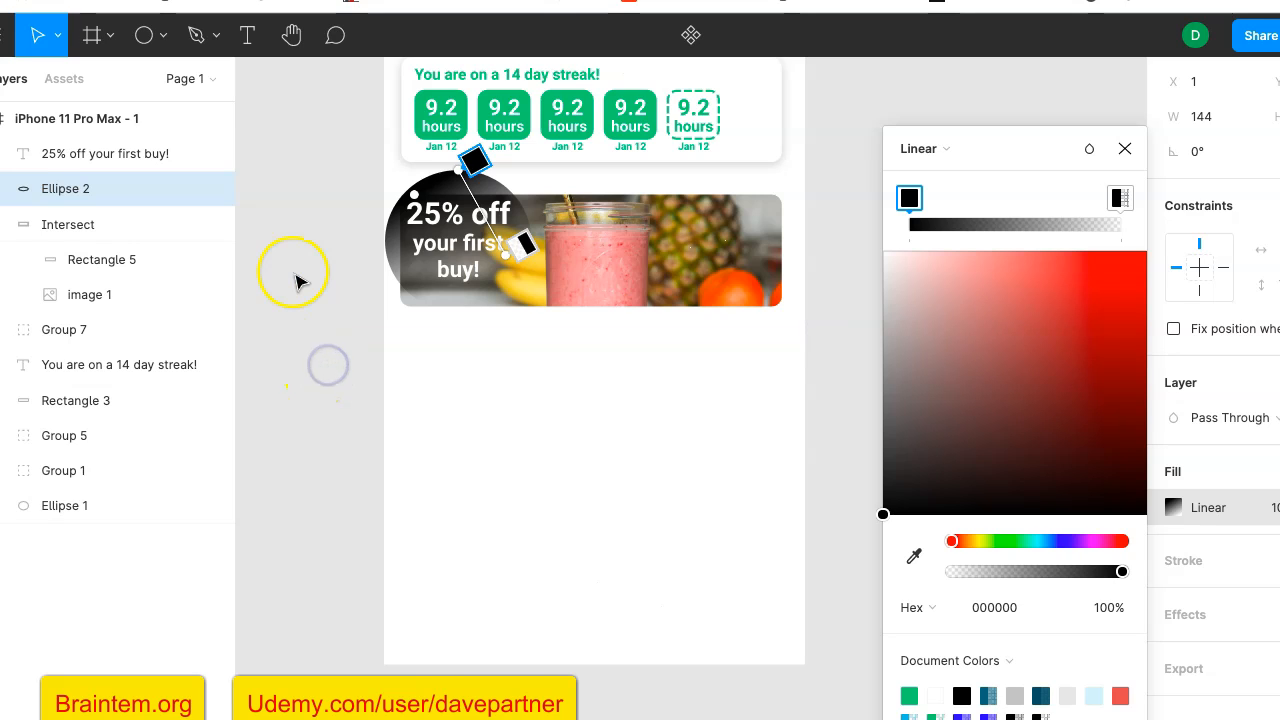
pyautogui.click(1125, 148)
pyautogui.click(923, 317)
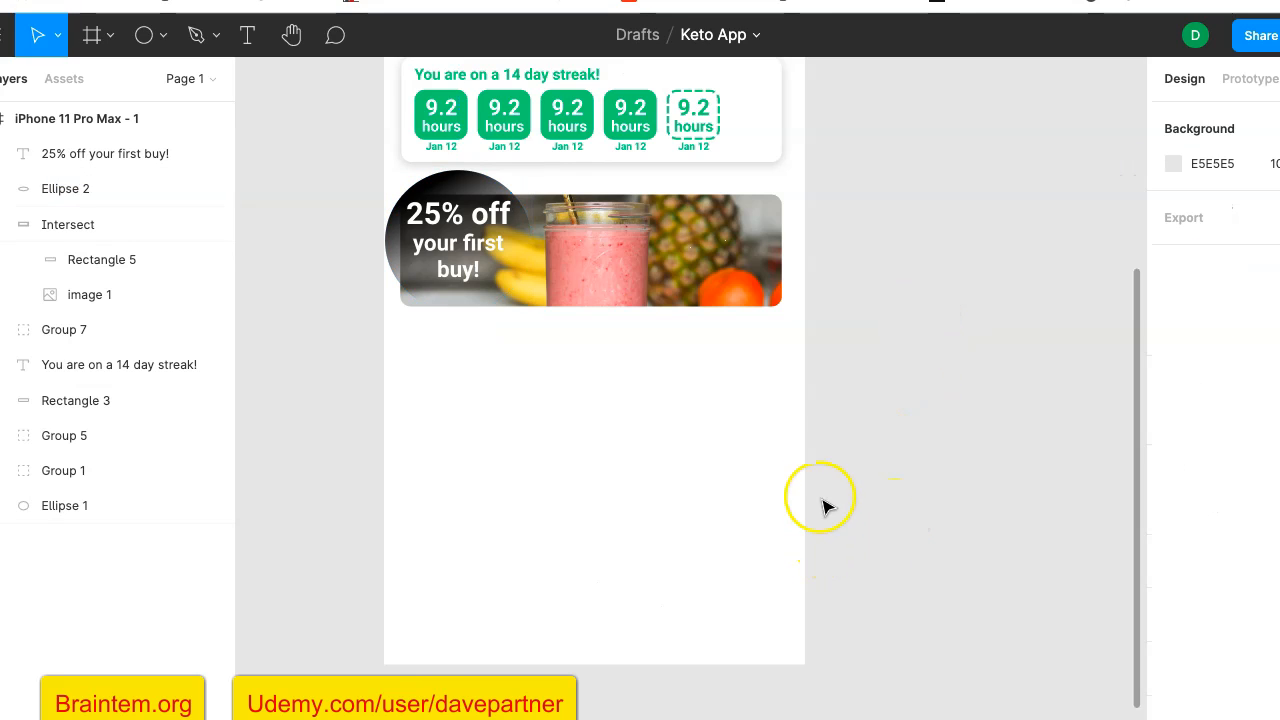
# - Try Subtract Selection on the gradient ellipse and the smoothie photo card, and undo it
pyautogui.click(504, 242)
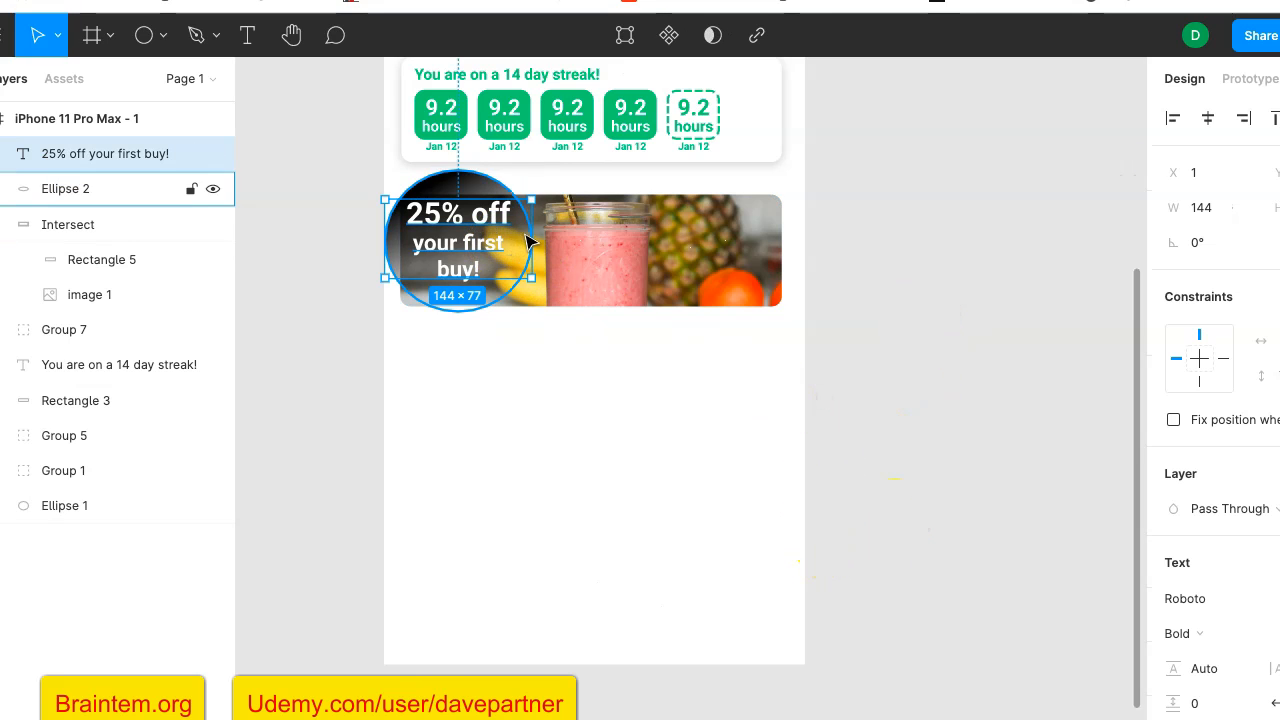
pyautogui.click(488, 186)
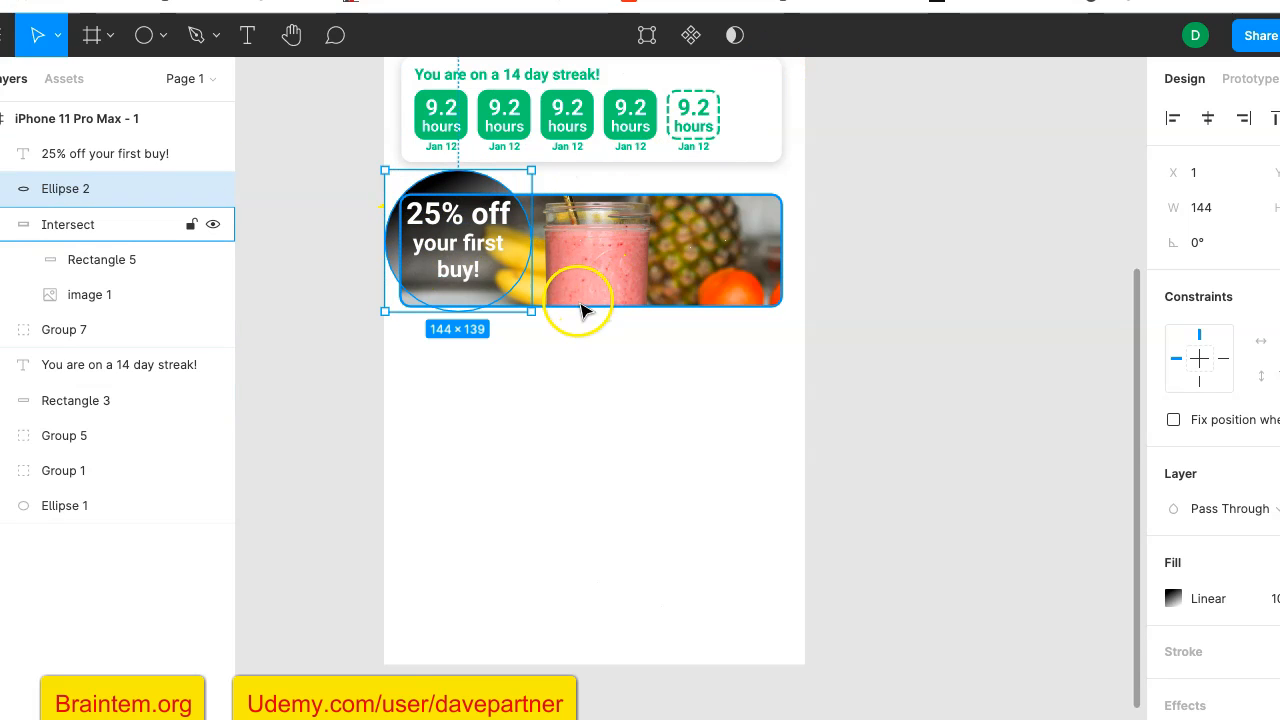
pyautogui.click(871, 196)
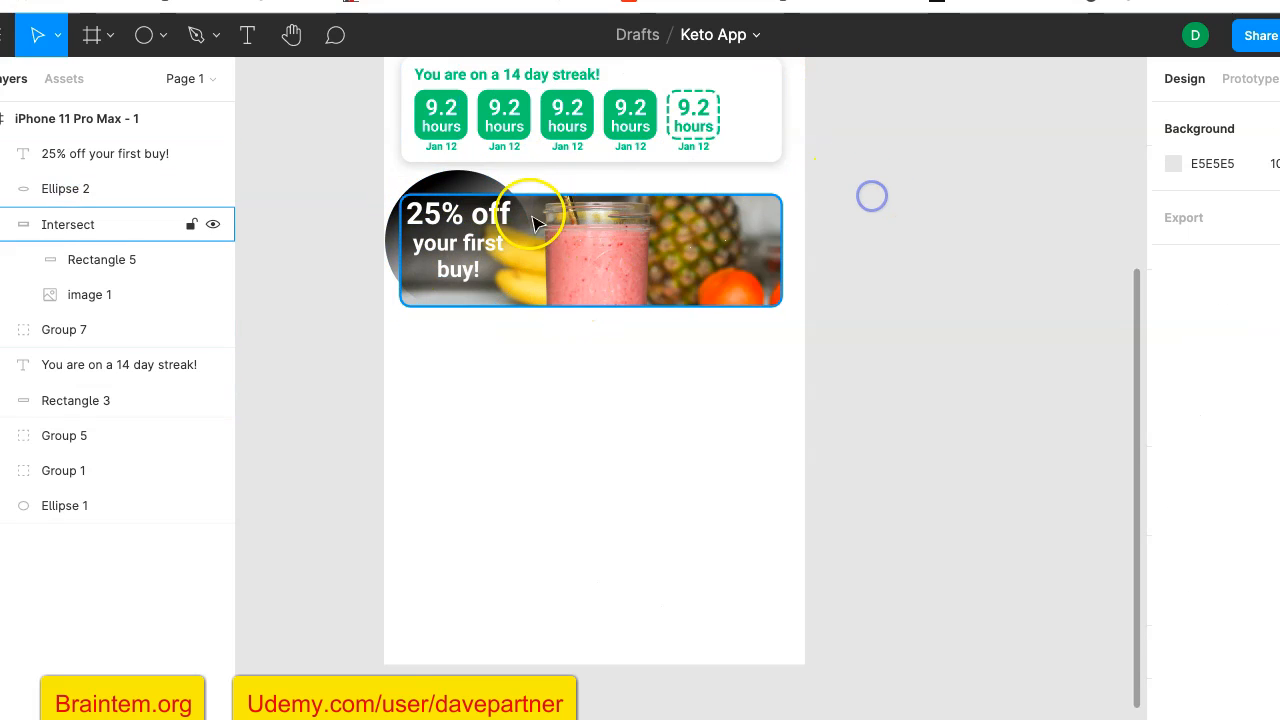
pyautogui.click(526, 216)
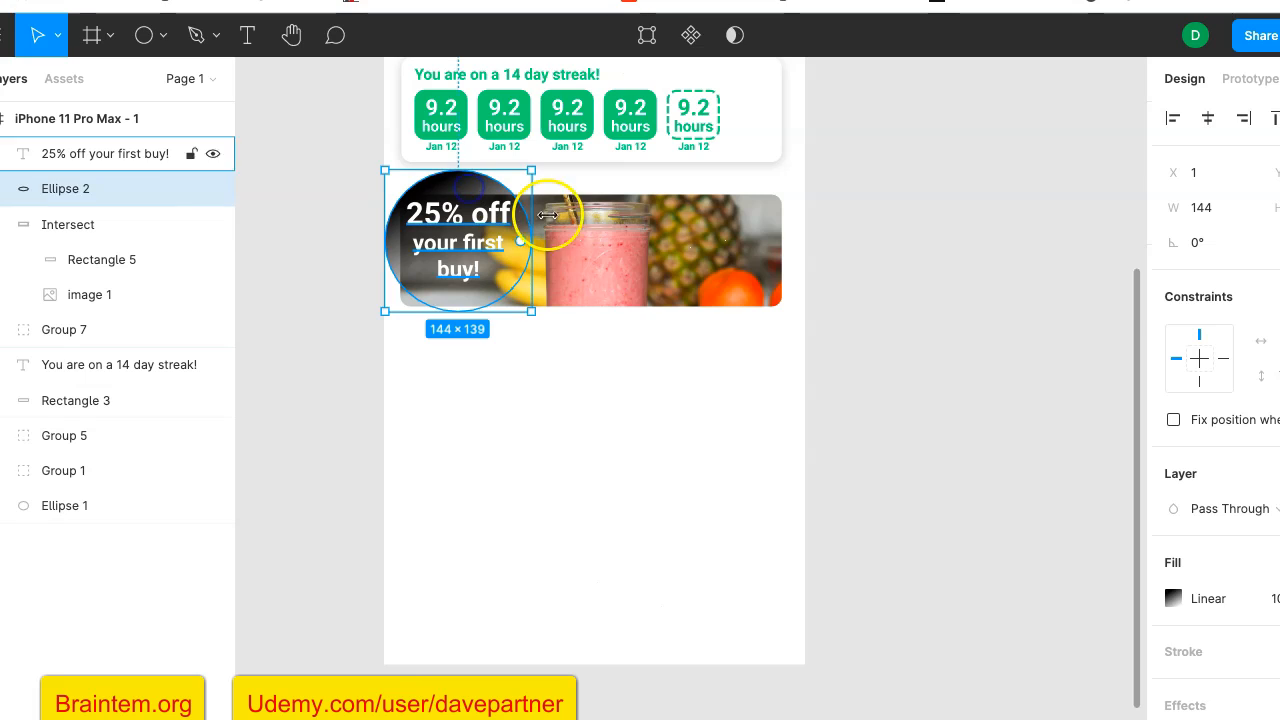
pyautogui.keyDown('shift'); pyautogui.click(624, 253); pyautogui.keyUp('shift')
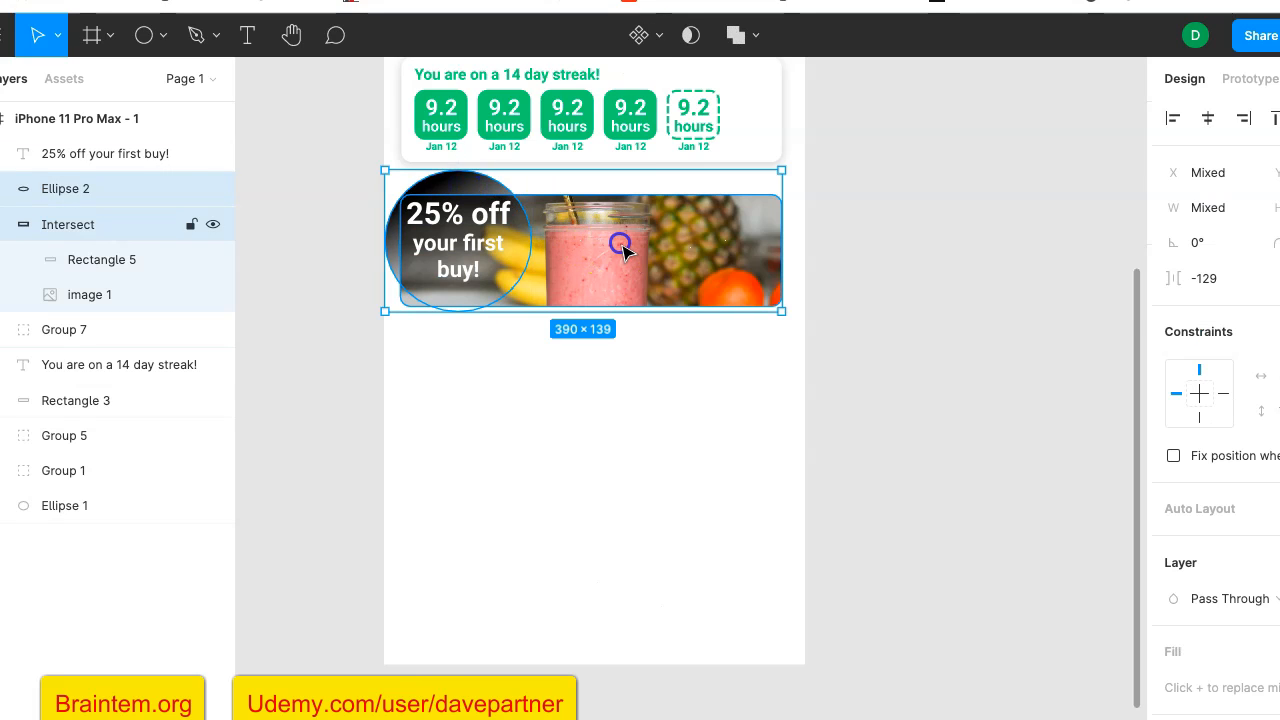
pyautogui.click(756, 42)
pyautogui.click(749, 109)
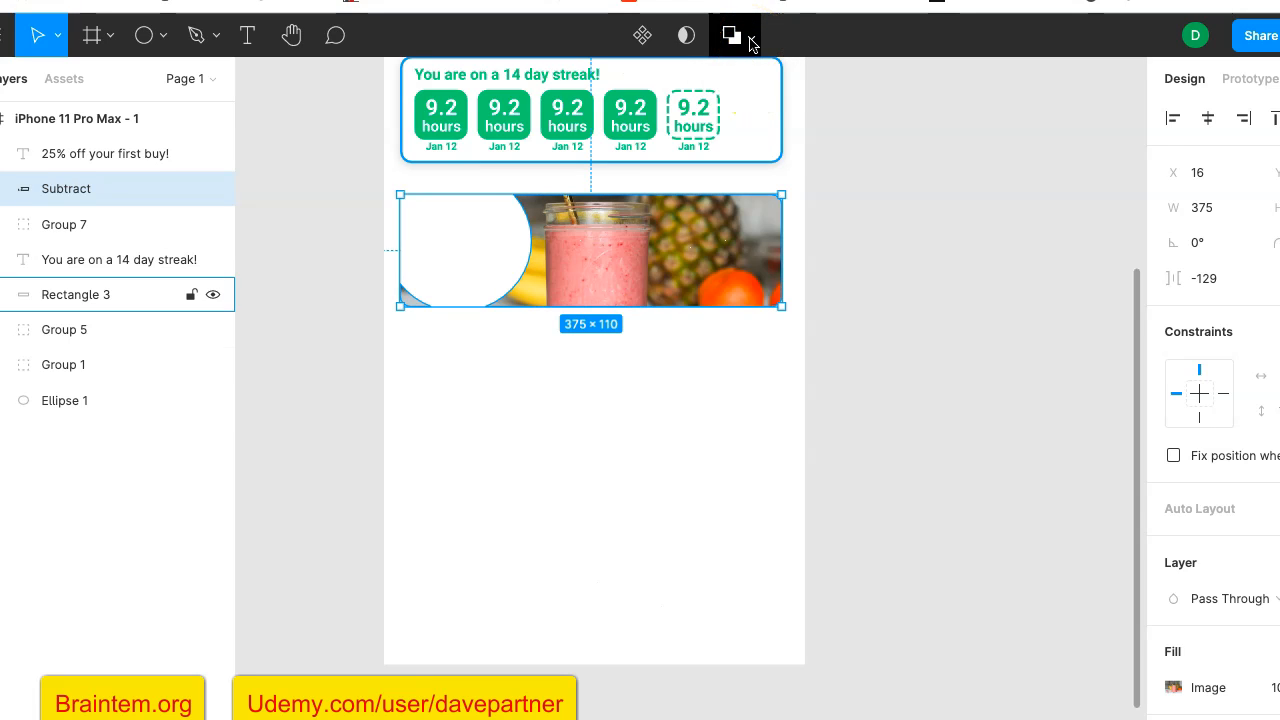
pyautogui.hotkey('ctrl', 'z')
# - Try Intersect Selection on the ellipse and the smoothie photo card, and undo it
pyautogui.click(753, 42)
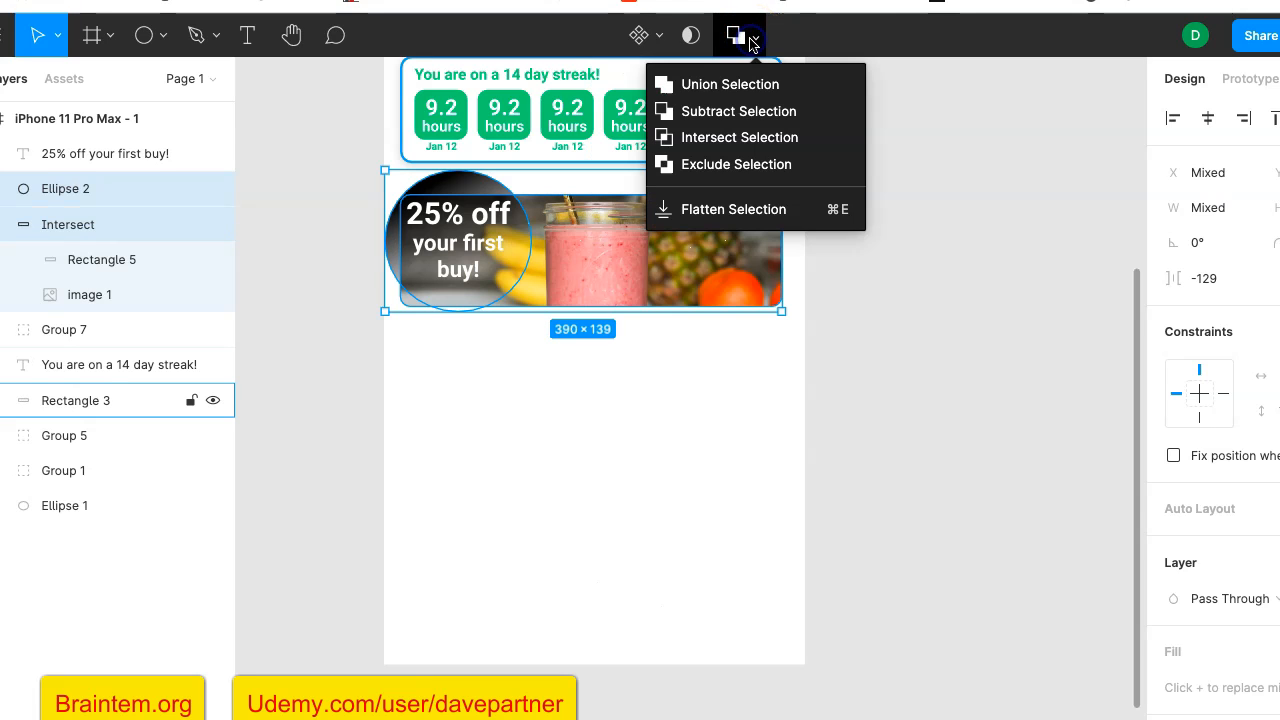
pyautogui.click(753, 138)
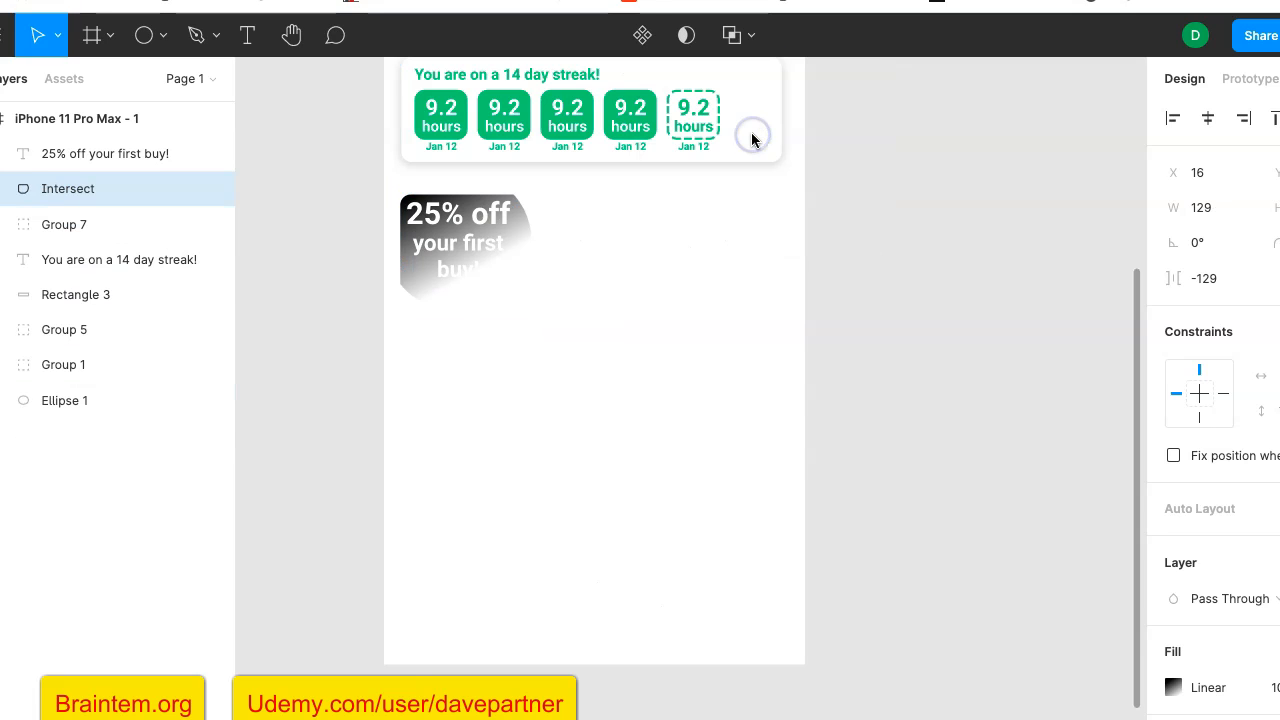
pyautogui.hotkey('ctrl', 'z')
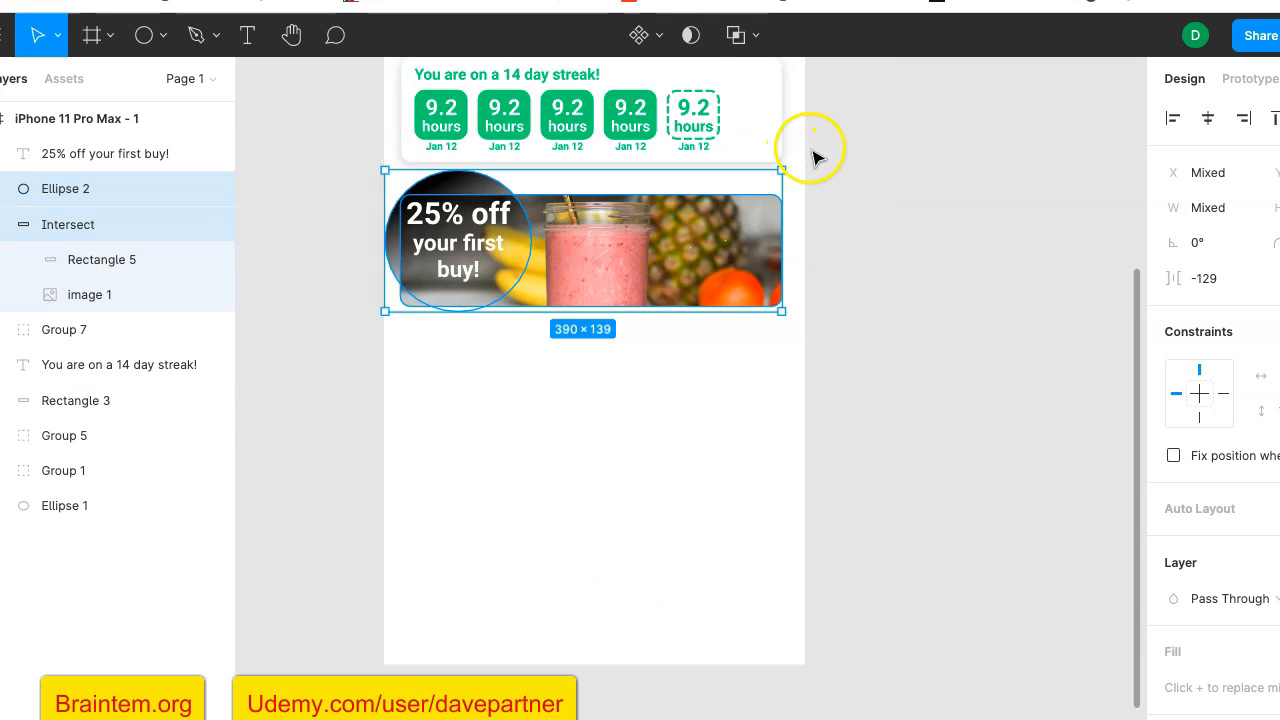
# - Try Exclude Selection on the ellipse and the smoothie photo card, undo it and clear the selection
pyautogui.click(751, 44)
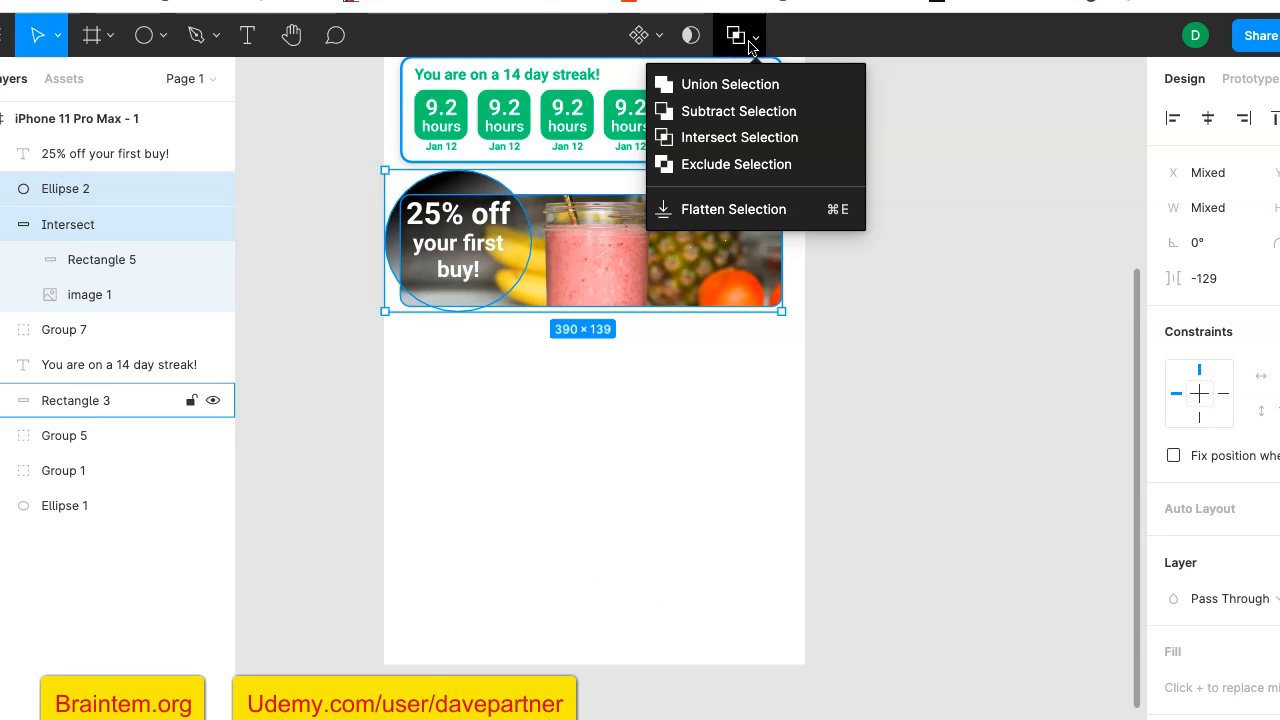
pyautogui.click(741, 167)
pyautogui.hotkey('ctrl', 'z')
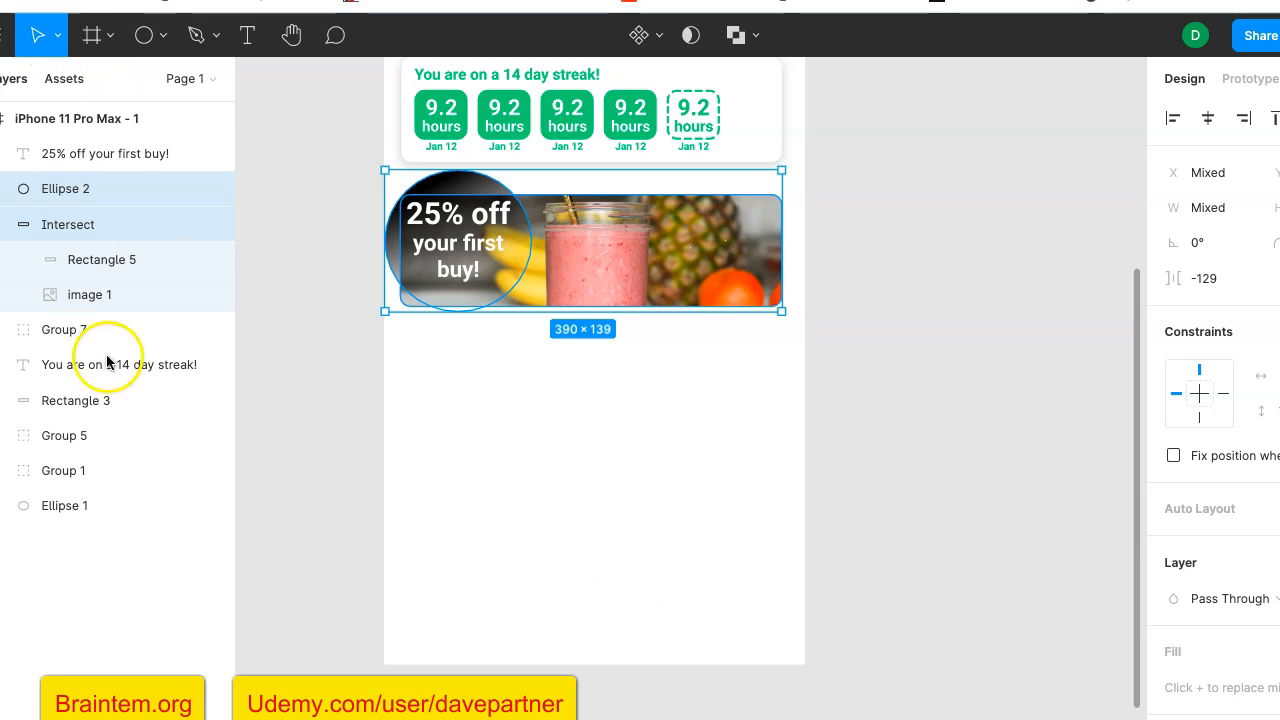
pyautogui.click(138, 565)
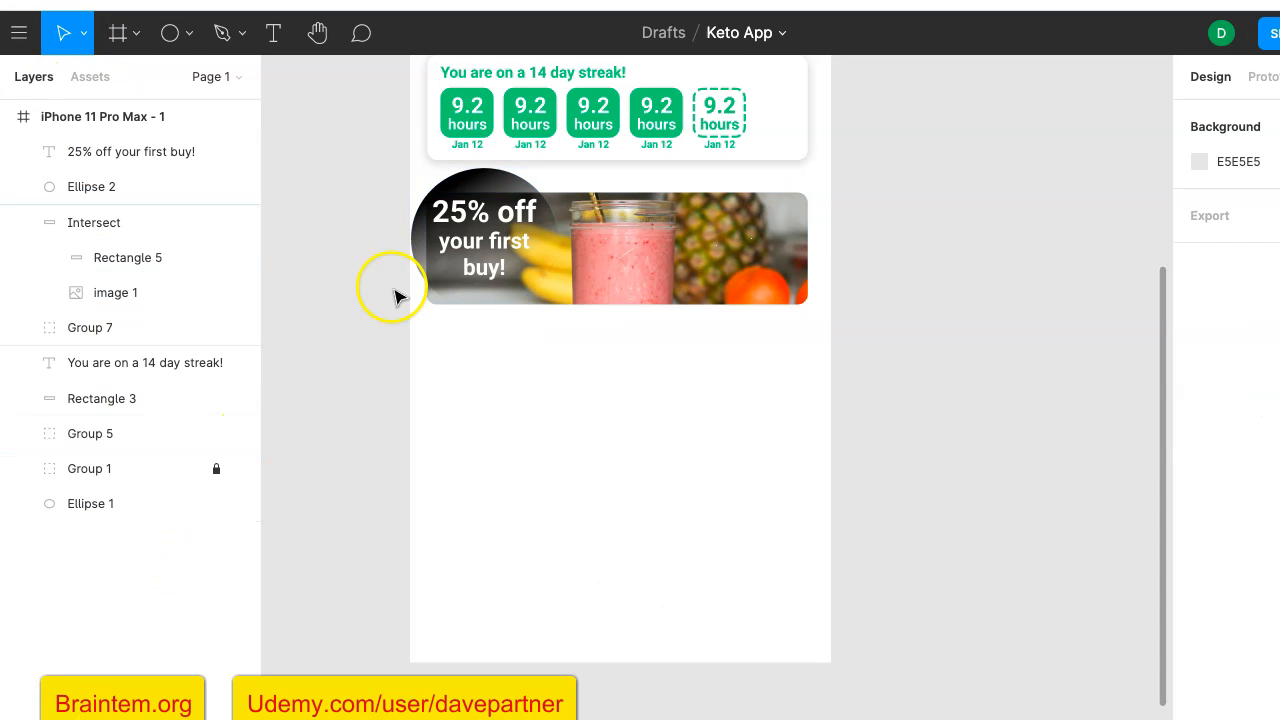
# - Draw a rectangle about 146 × 28 over the part of the ellipse that sticks out above the photo card
pyautogui.click(422, 246)
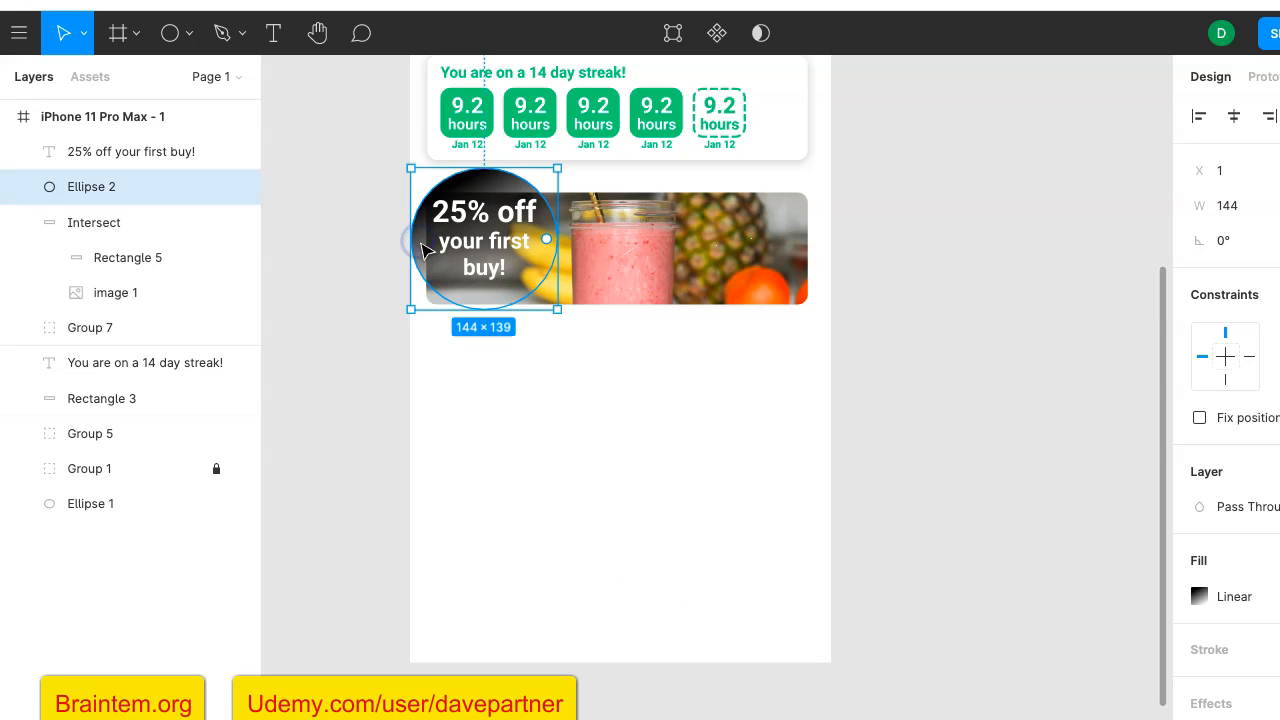
pyautogui.click(510, 204)
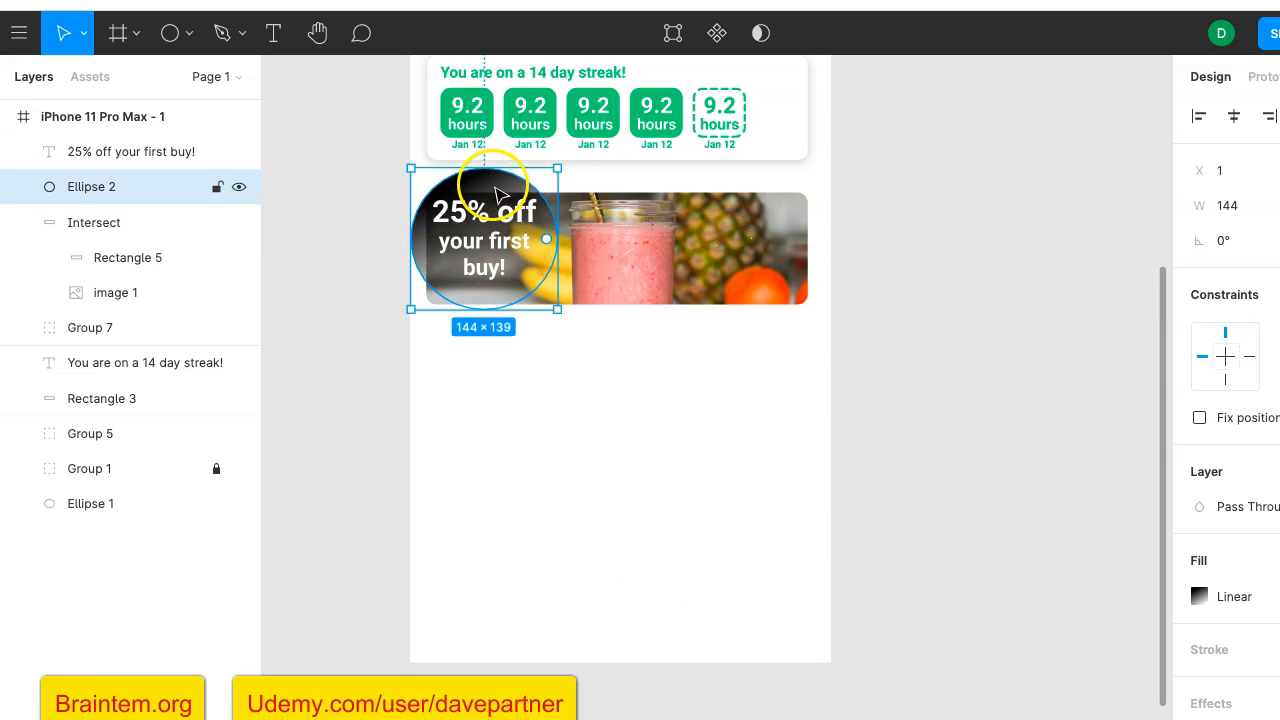
pyautogui.scroll(5, 537, 213)
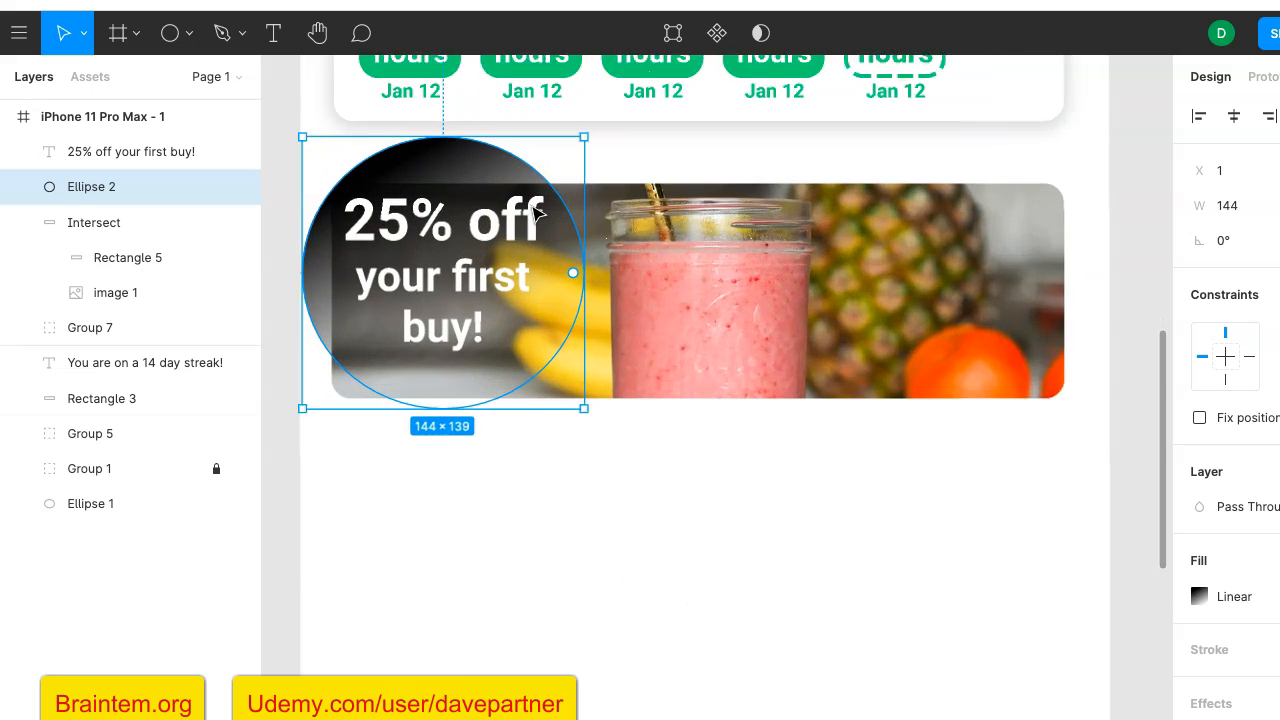
pyautogui.click(560, 205)
pyautogui.hscroll(-2, 567, 208)
pyautogui.scroll(1, 567, 208)
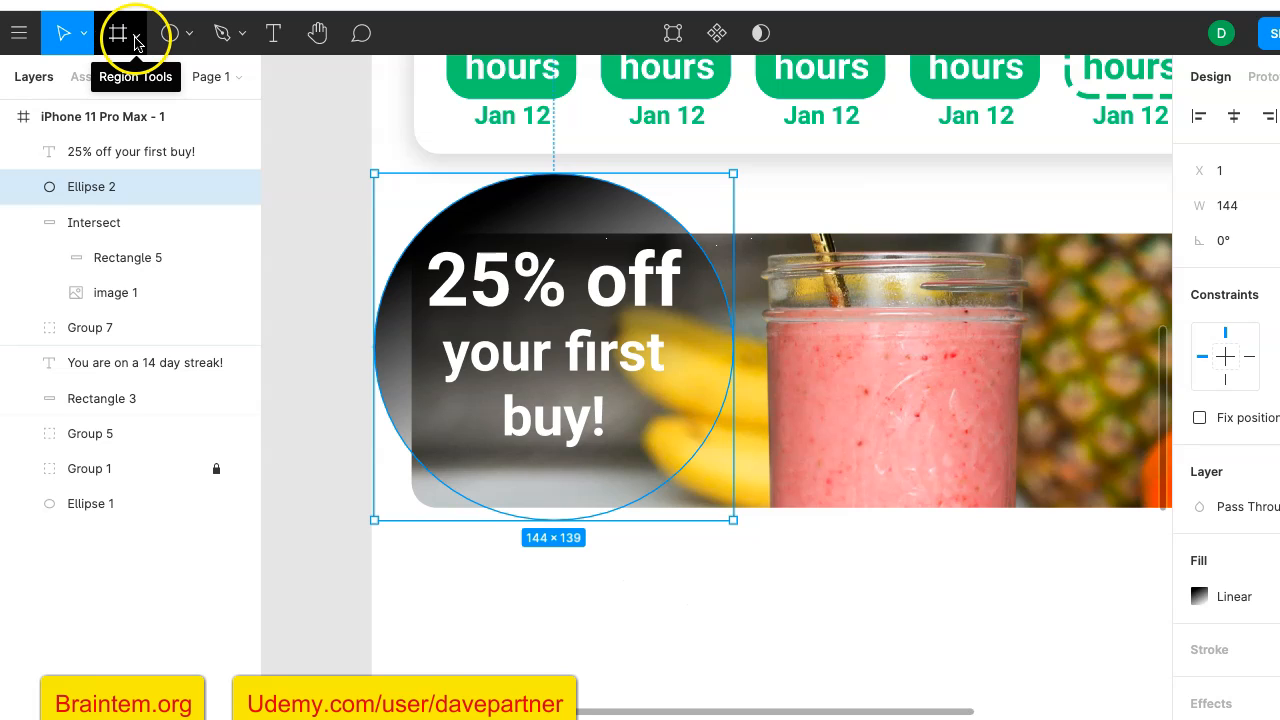
pyautogui.click(137, 40)
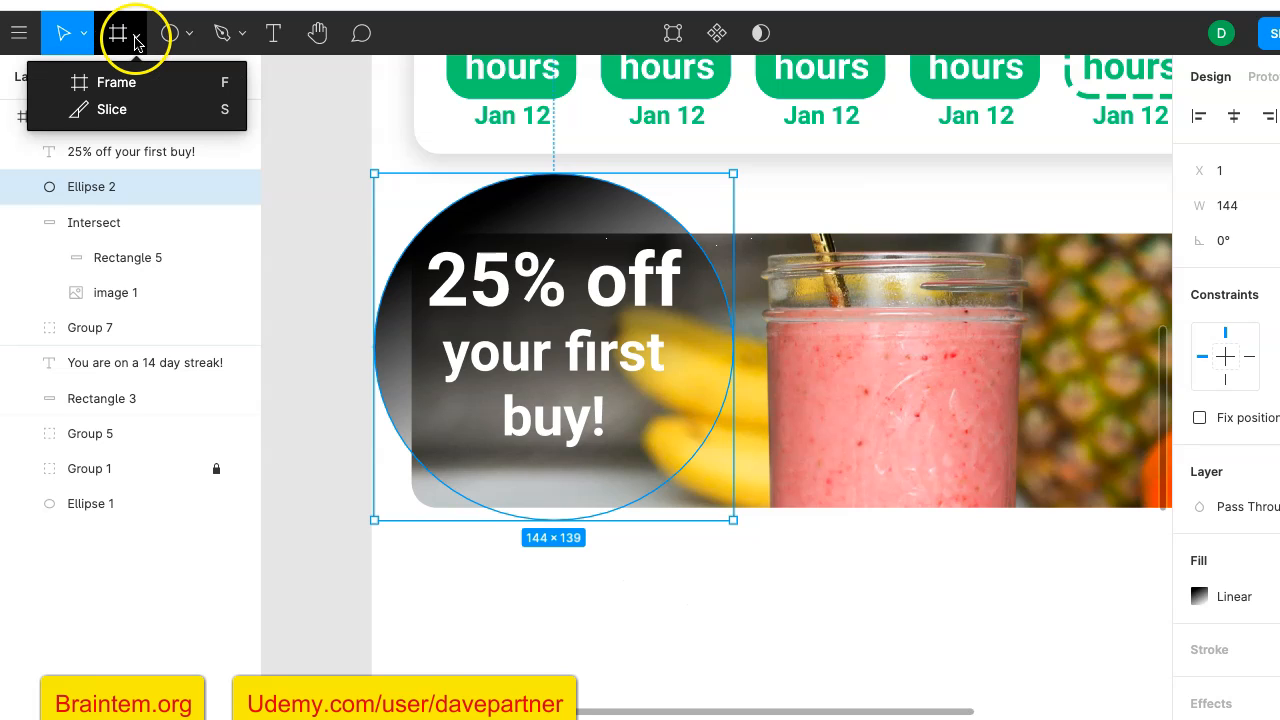
pyautogui.click(188, 38)
pyautogui.click(188, 38)
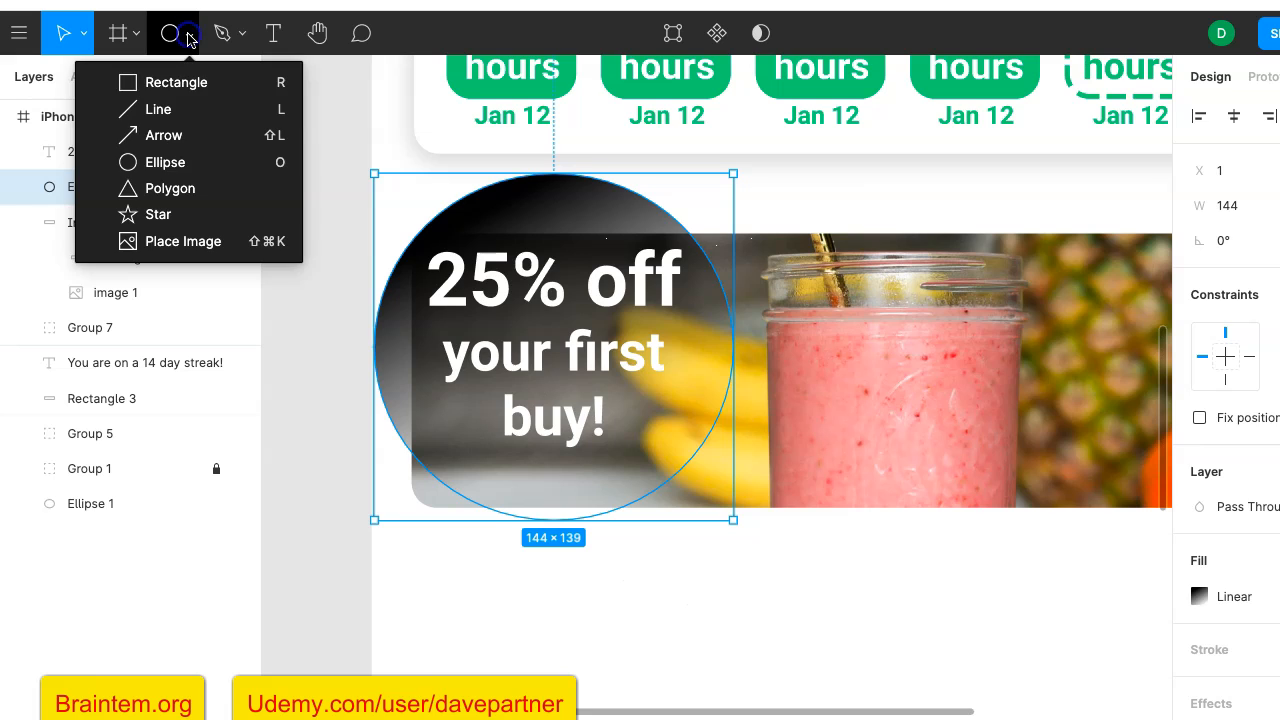
pyautogui.click(184, 86)
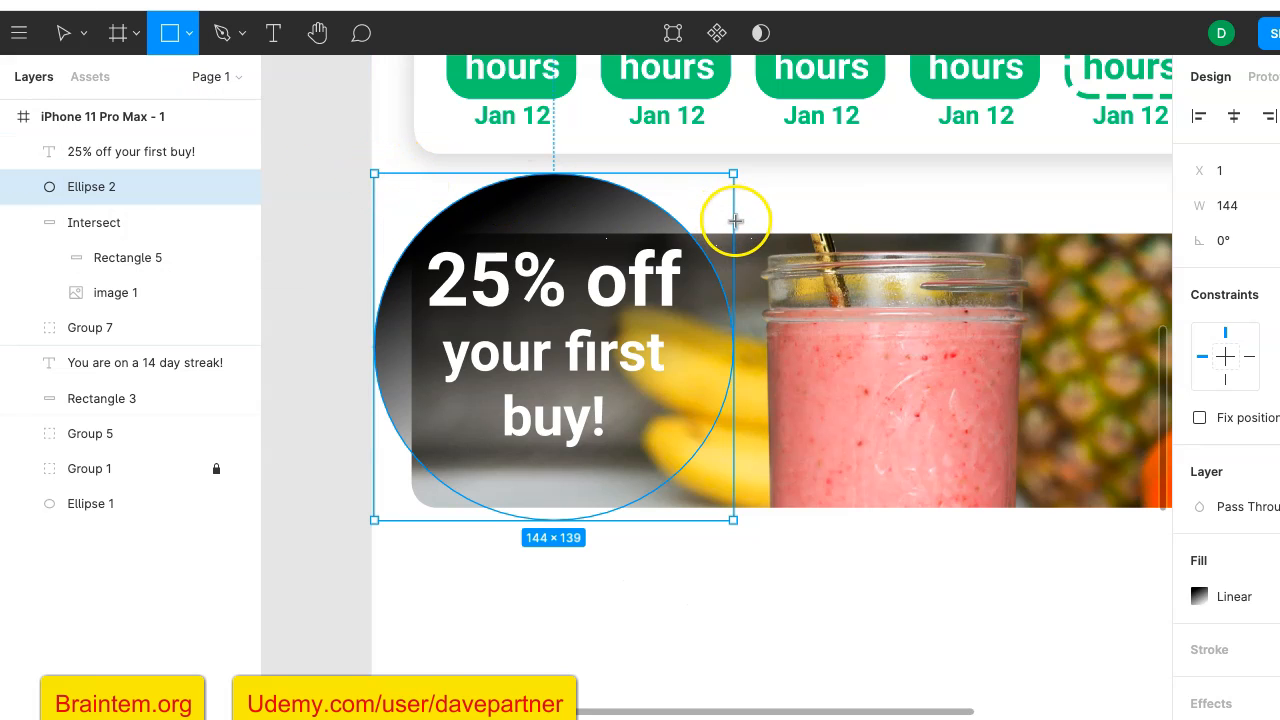
pyautogui.moveTo(740, 234); pyautogui.dragTo(375, 164)
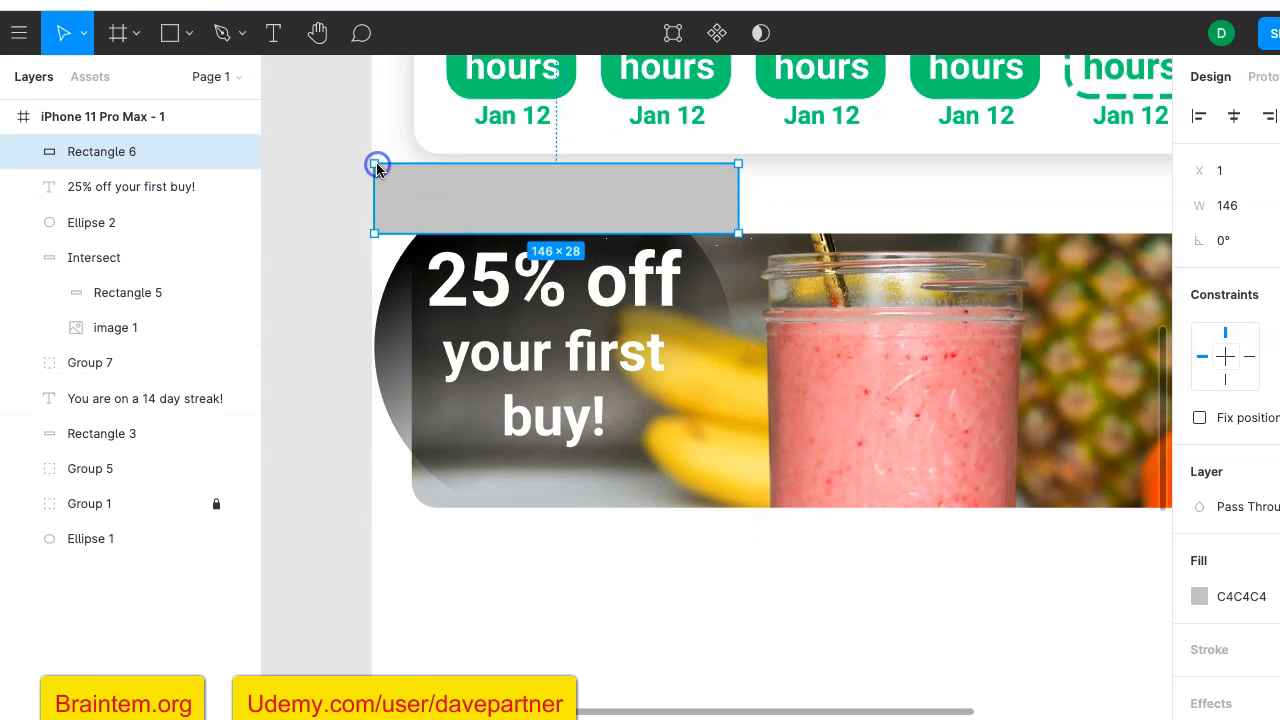
# - Subtract the rectangle above the photo card from the gradient ellipse to cut off its protruding top
pyautogui.scroll(3, 313, 190)
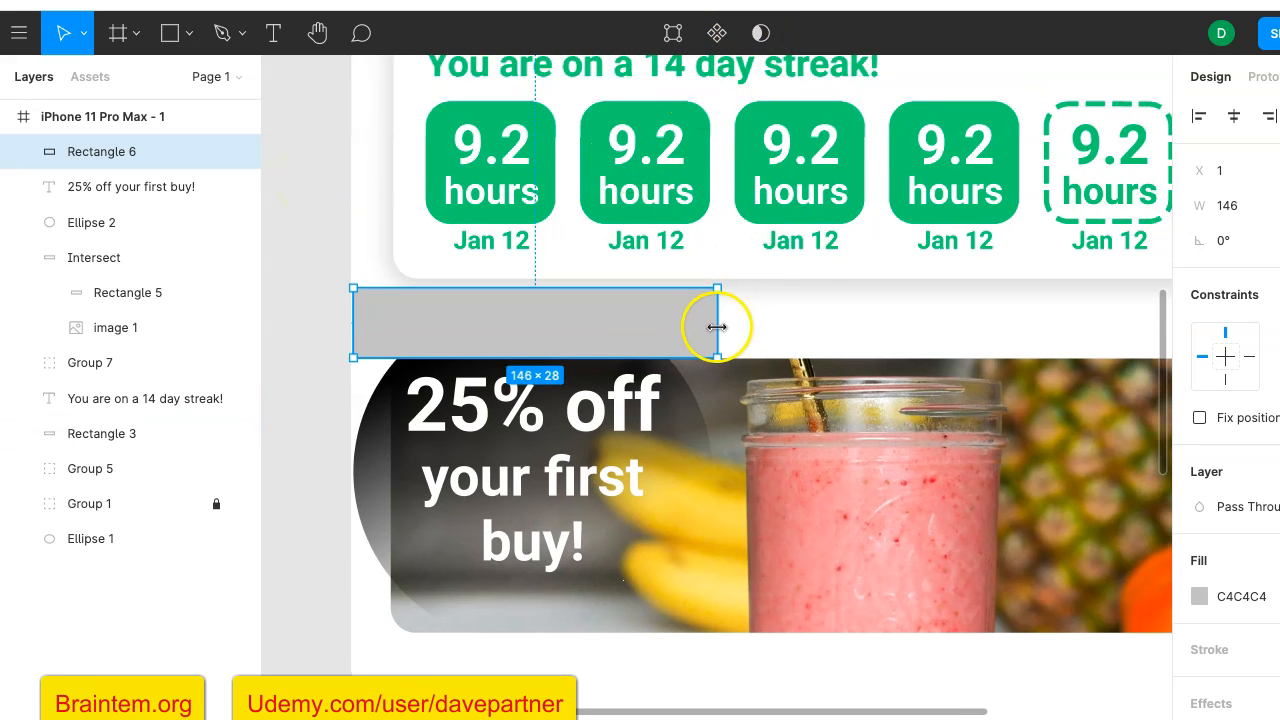
pyautogui.keyDown('shift'); pyautogui.click(367, 470); pyautogui.keyUp('shift')
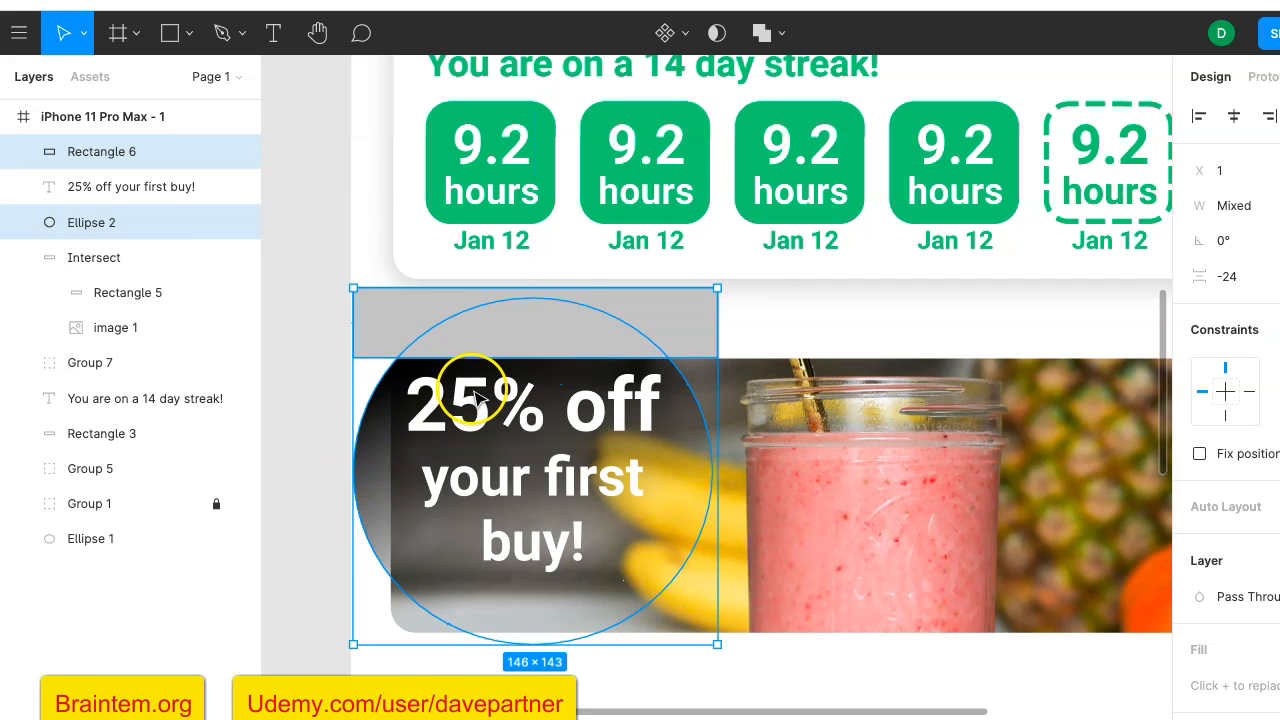
pyautogui.click(778, 37)
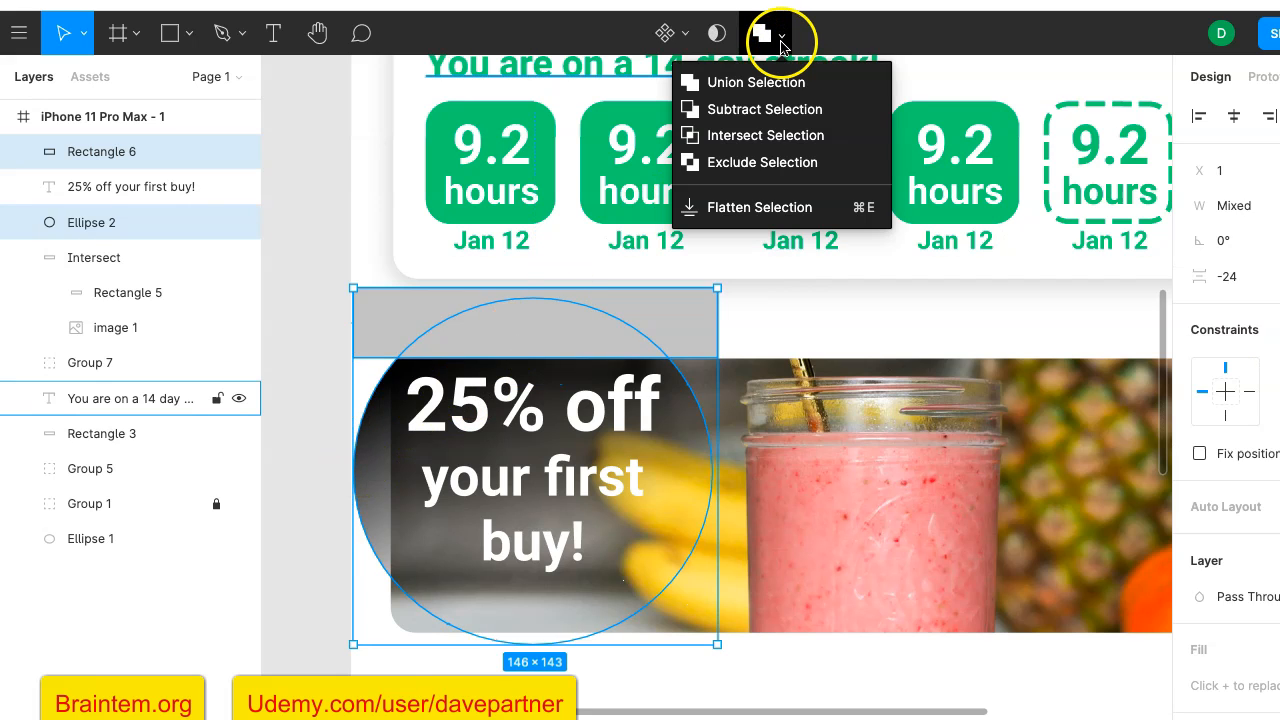
pyautogui.click(779, 110)
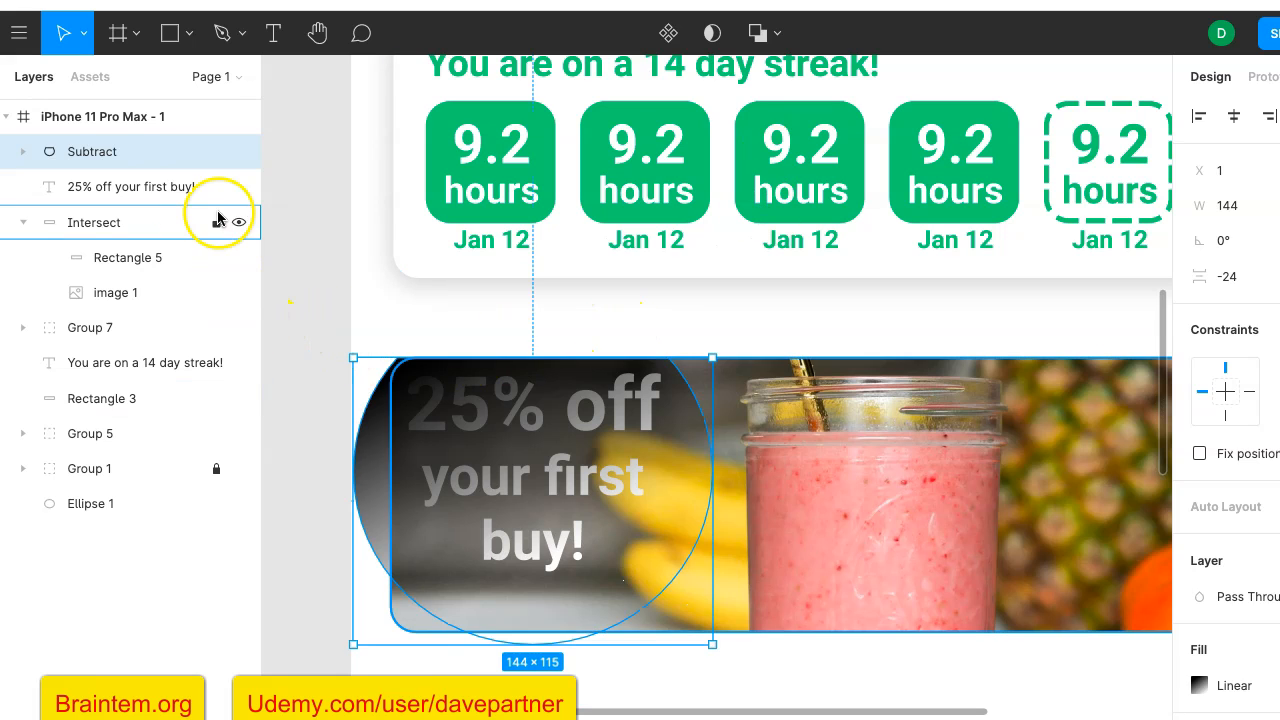
# - Draw a rectangle about 19 × 103 over the part of the ellipse protruding past the photo card's left edge
pyautogui.click(170, 38)
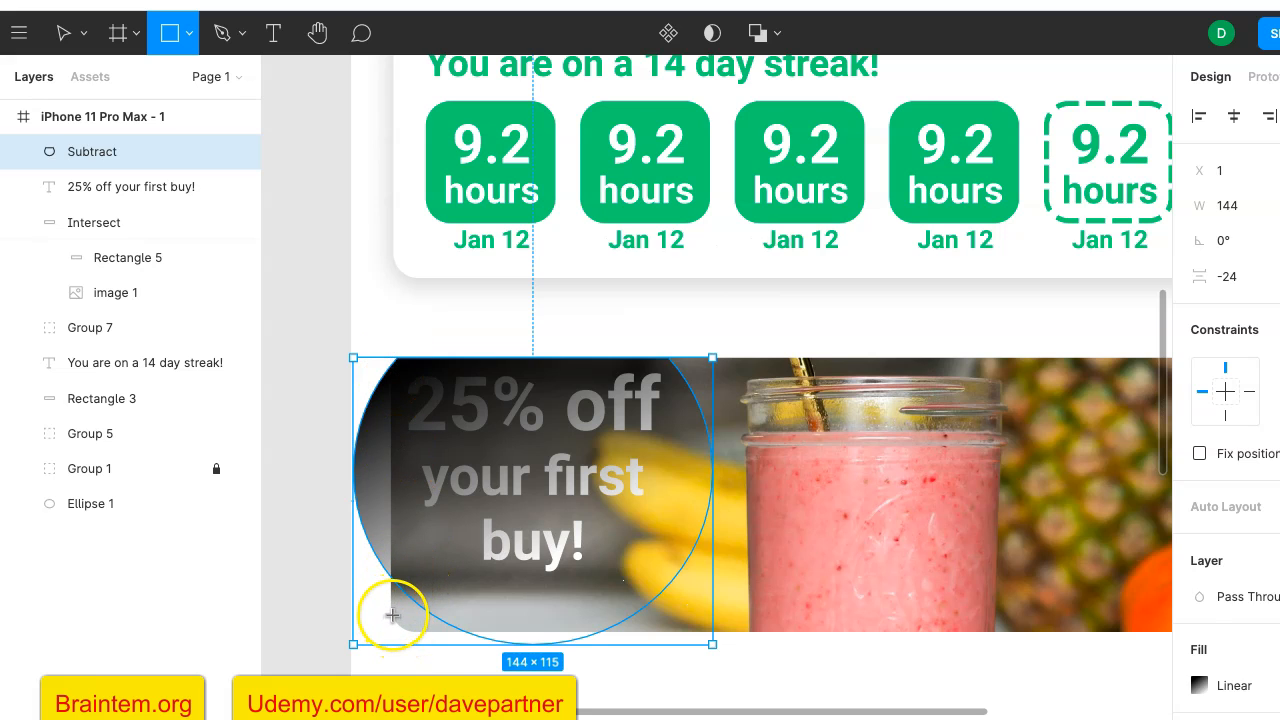
pyautogui.moveTo(391, 614); pyautogui.dragTo(343, 358)
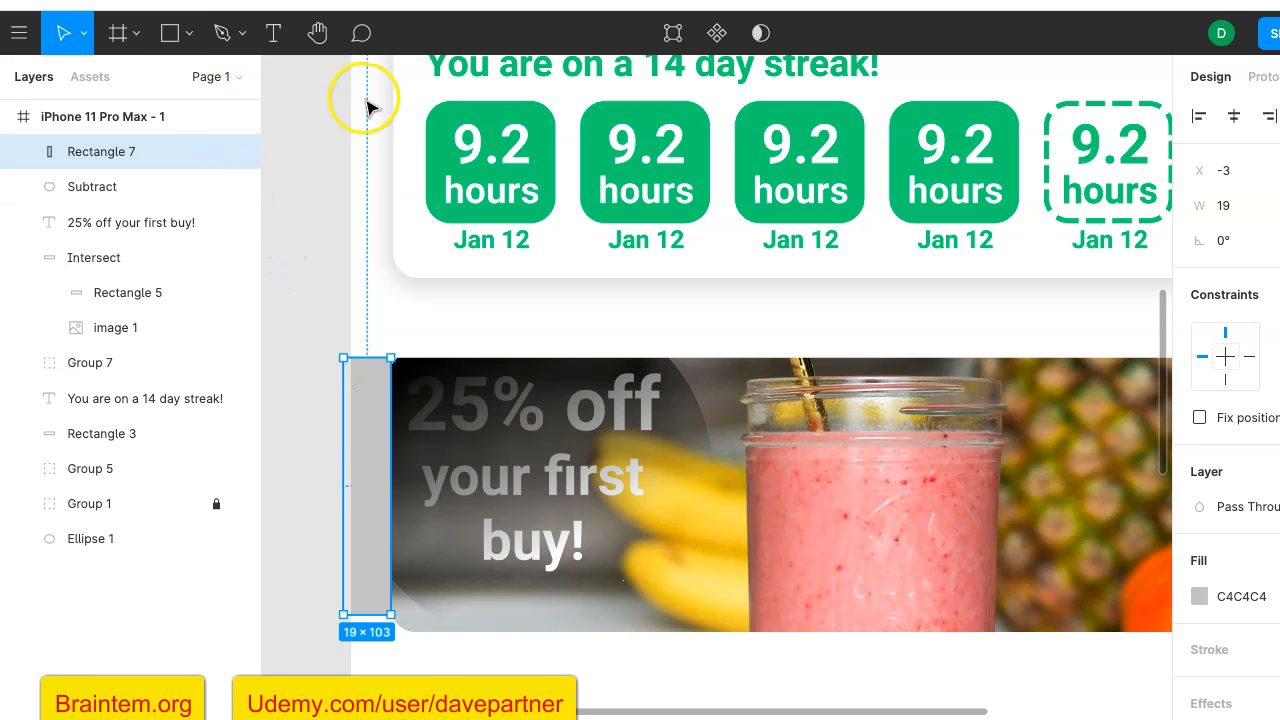
pyautogui.click(190, 34)
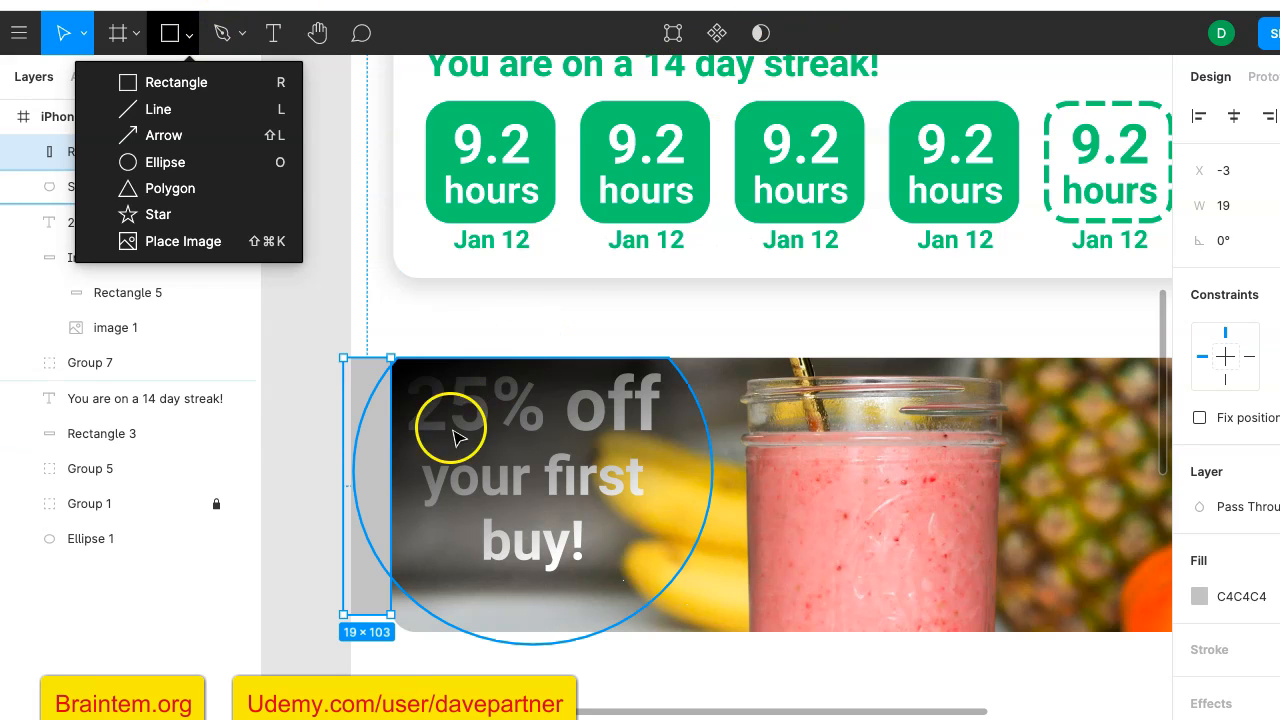
# - Subtract the narrow vertical rectangle from the gradient shape so it ends at the photo card's left edge, and clear the selection
pyautogui.keyDown('shift'); pyautogui.click(499, 596); pyautogui.keyUp('shift')
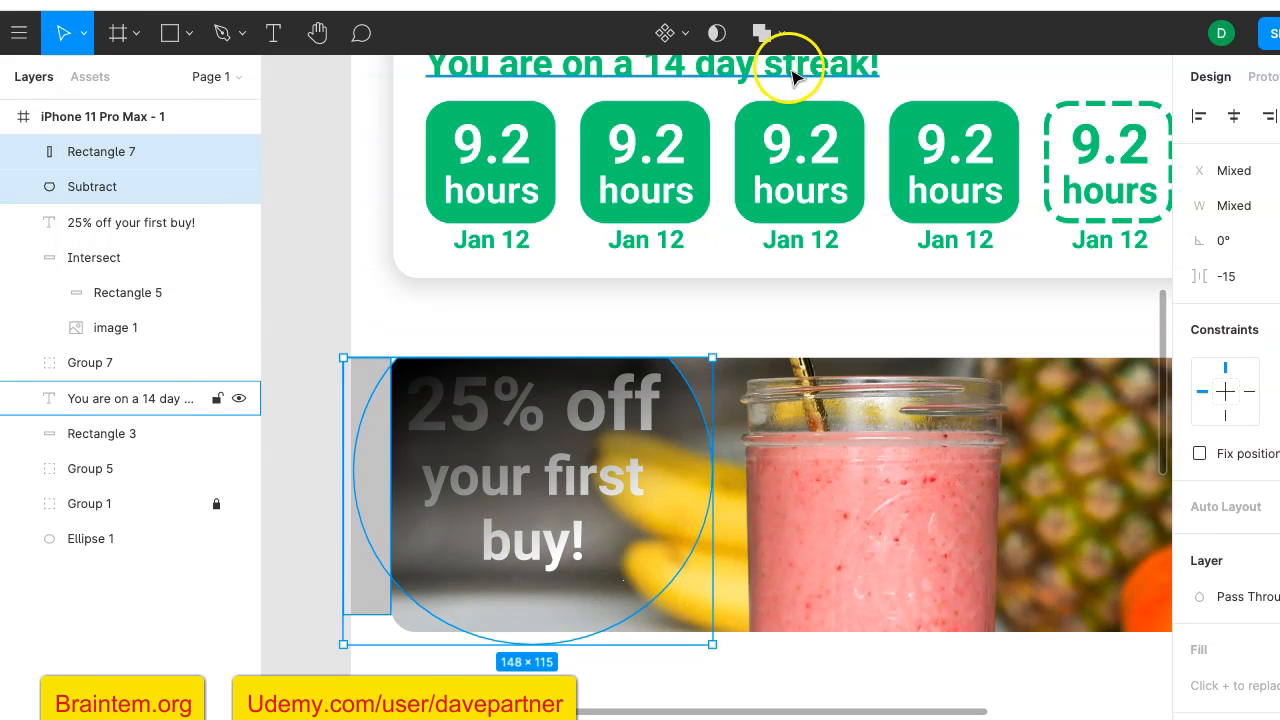
pyautogui.click(766, 33)
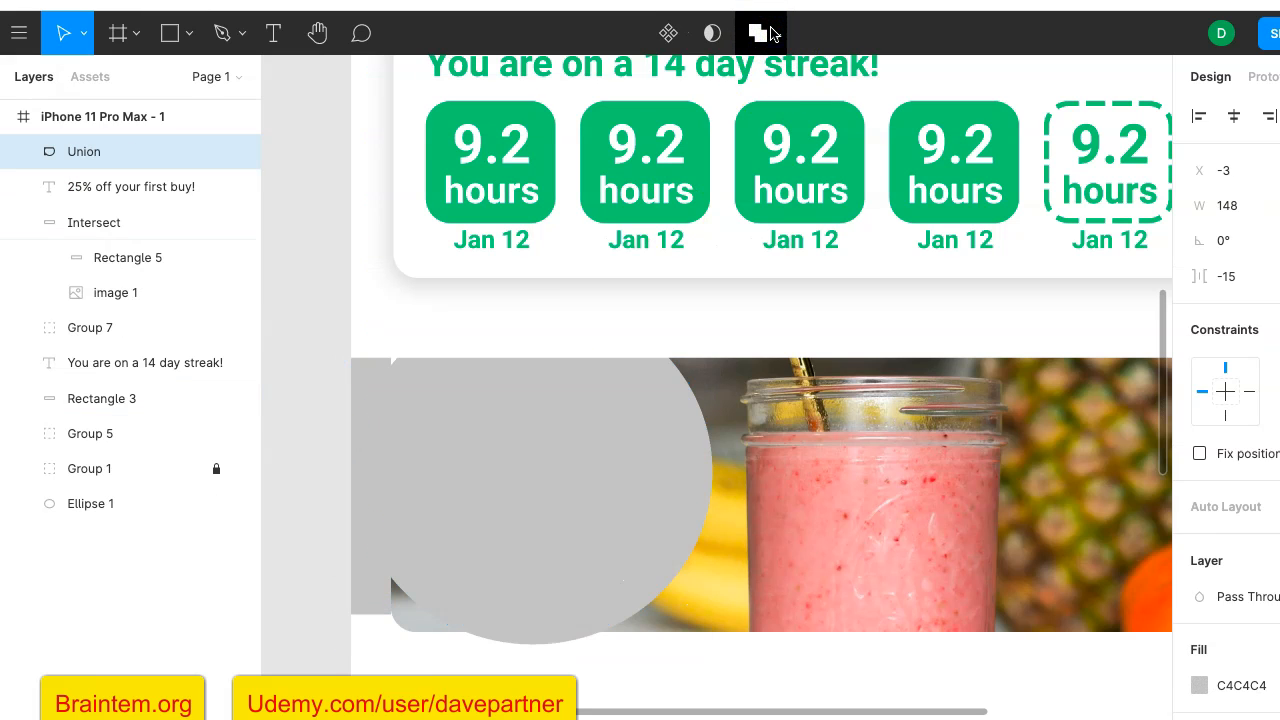
pyautogui.hotkey('ctrl', 'z')
pyautogui.click(778, 36)
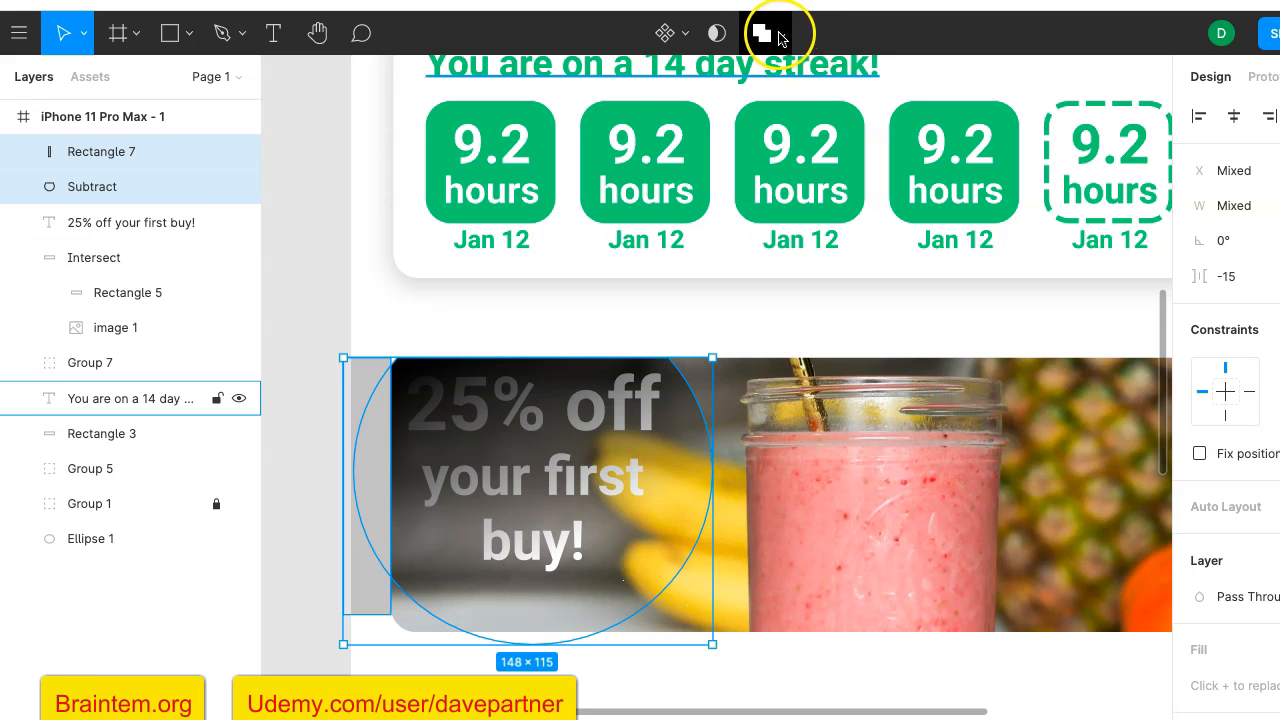
pyautogui.click(784, 36)
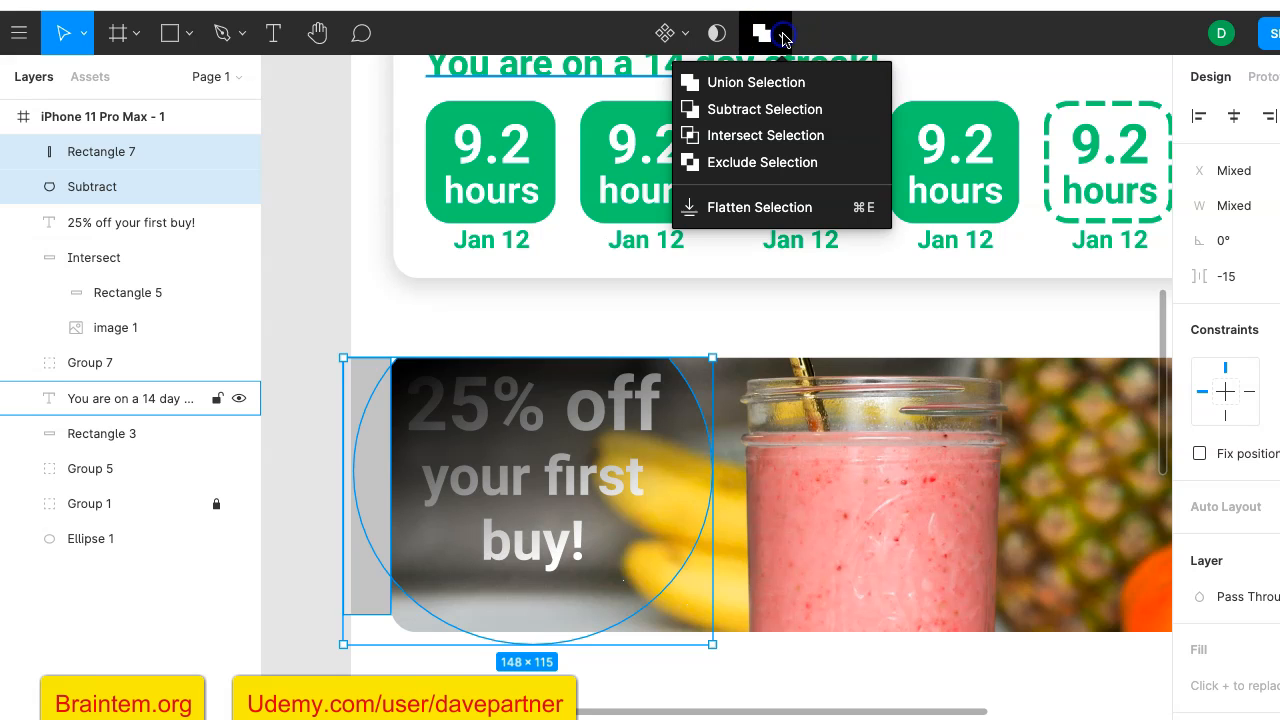
pyautogui.click(760, 110)
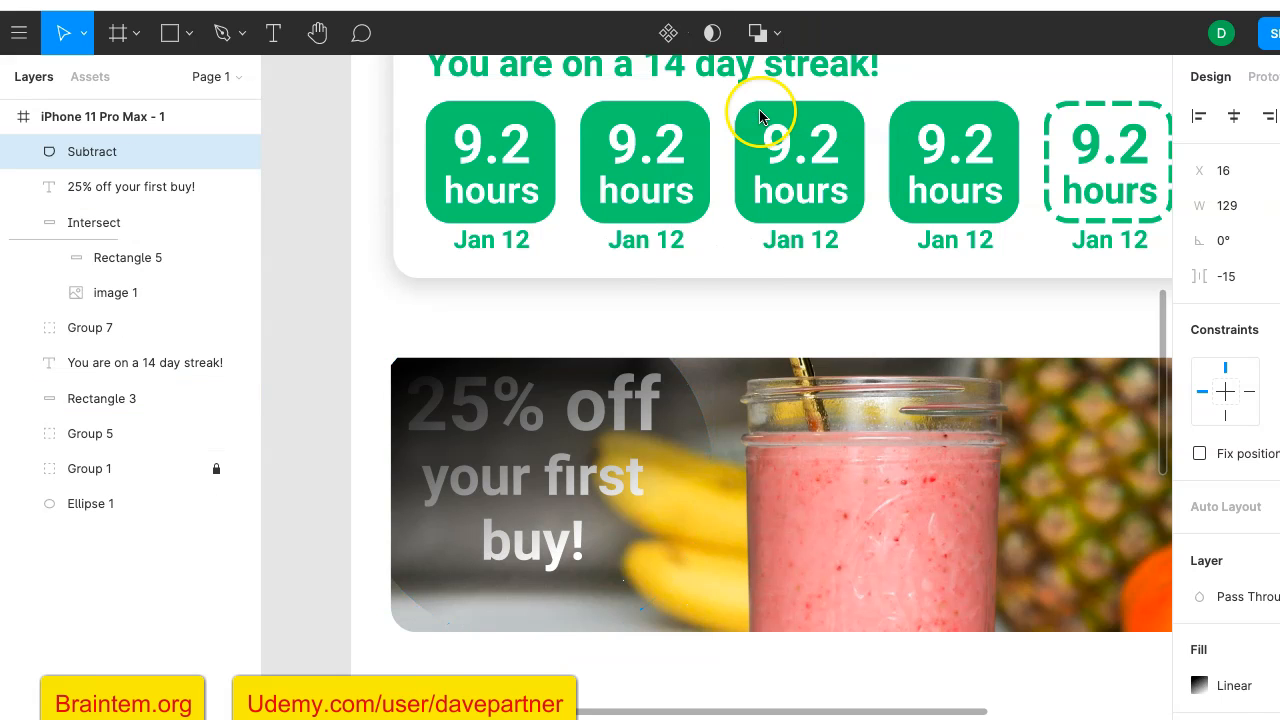
pyautogui.click(299, 500)
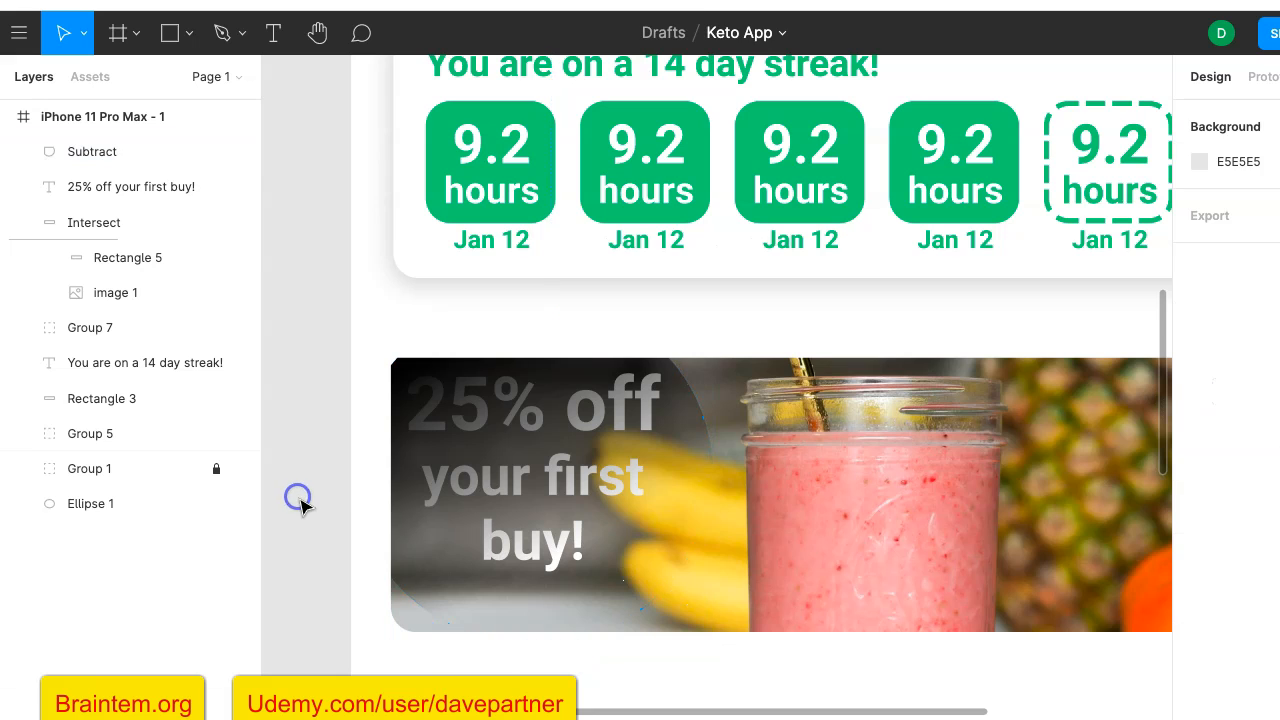
# - Move the "25% off your first buy!" text layer above the trimmed gradient shape in the layer order
pyautogui.click(655, 428)
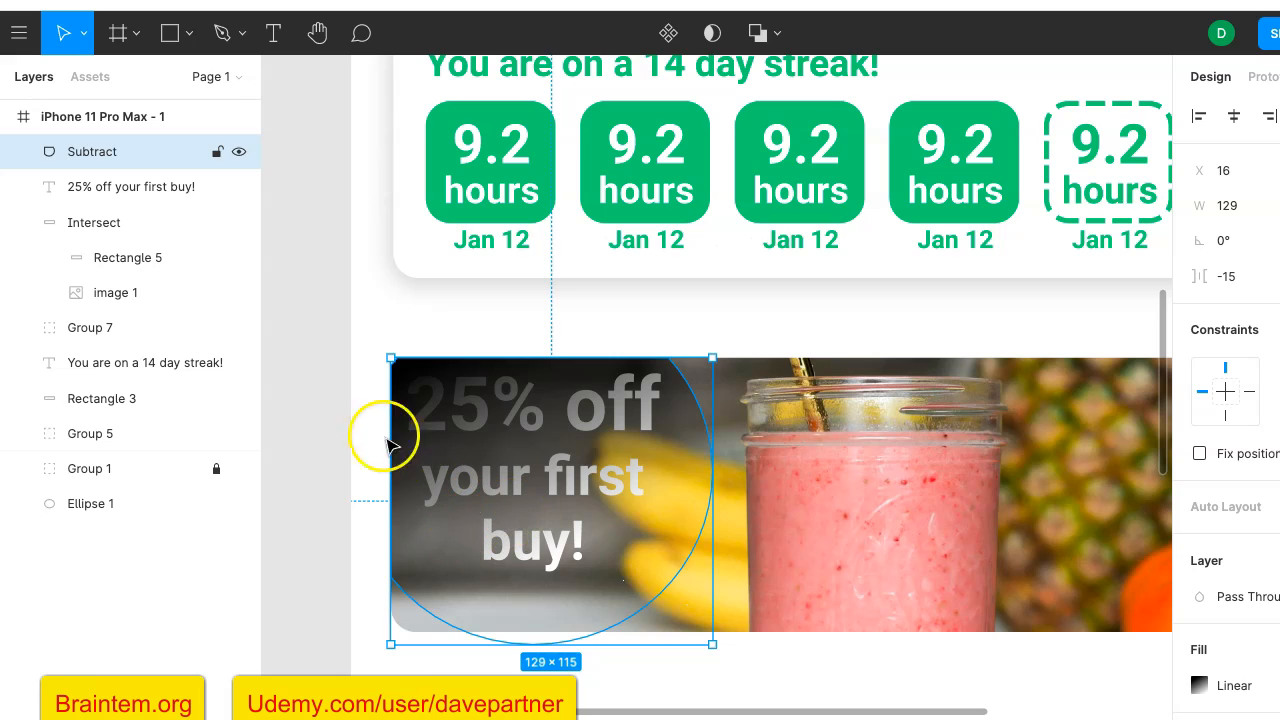
pyautogui.click(137, 199)
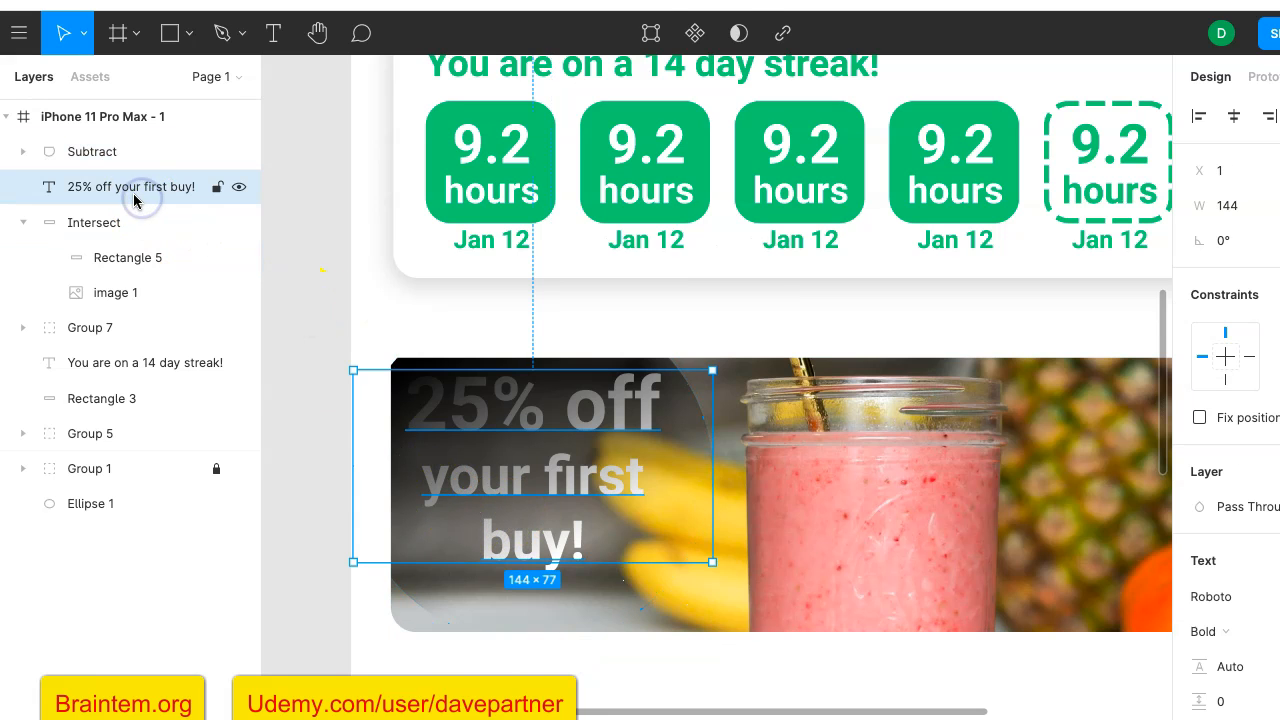
pyautogui.moveTo(139, 150); pyautogui.dragTo(138, 148)
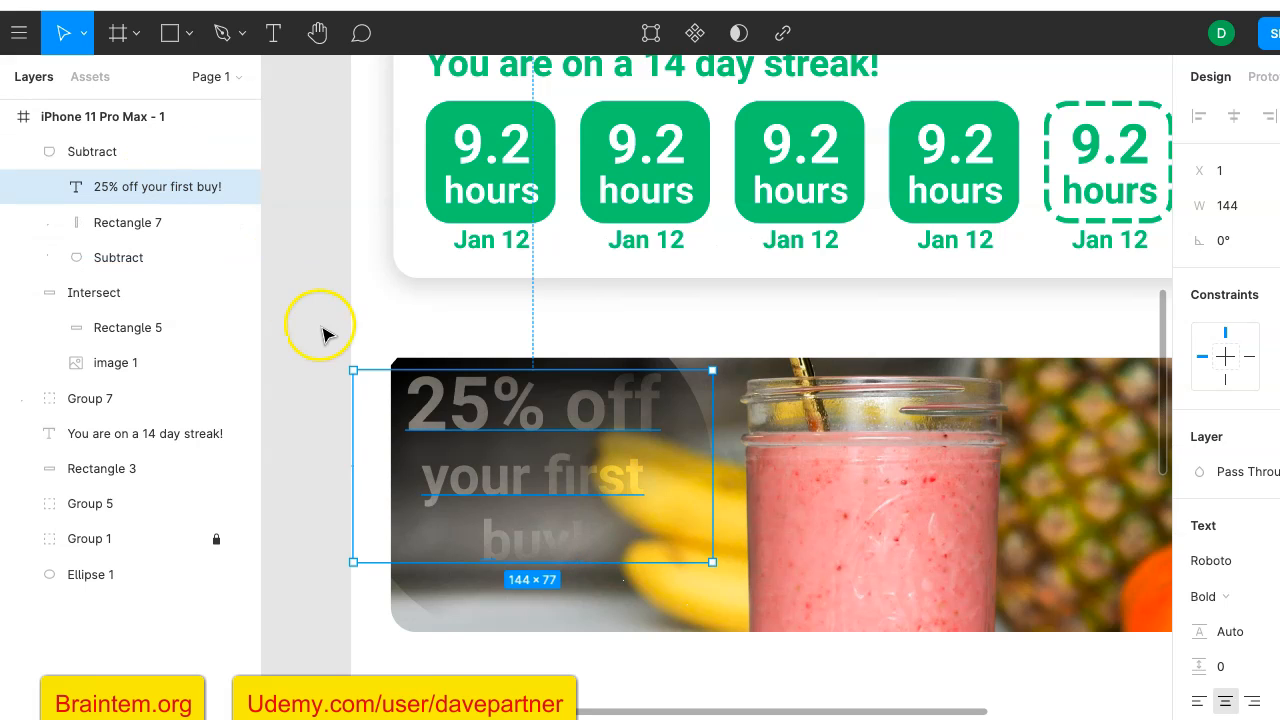
pyautogui.hotkey('ctrl', 'z')
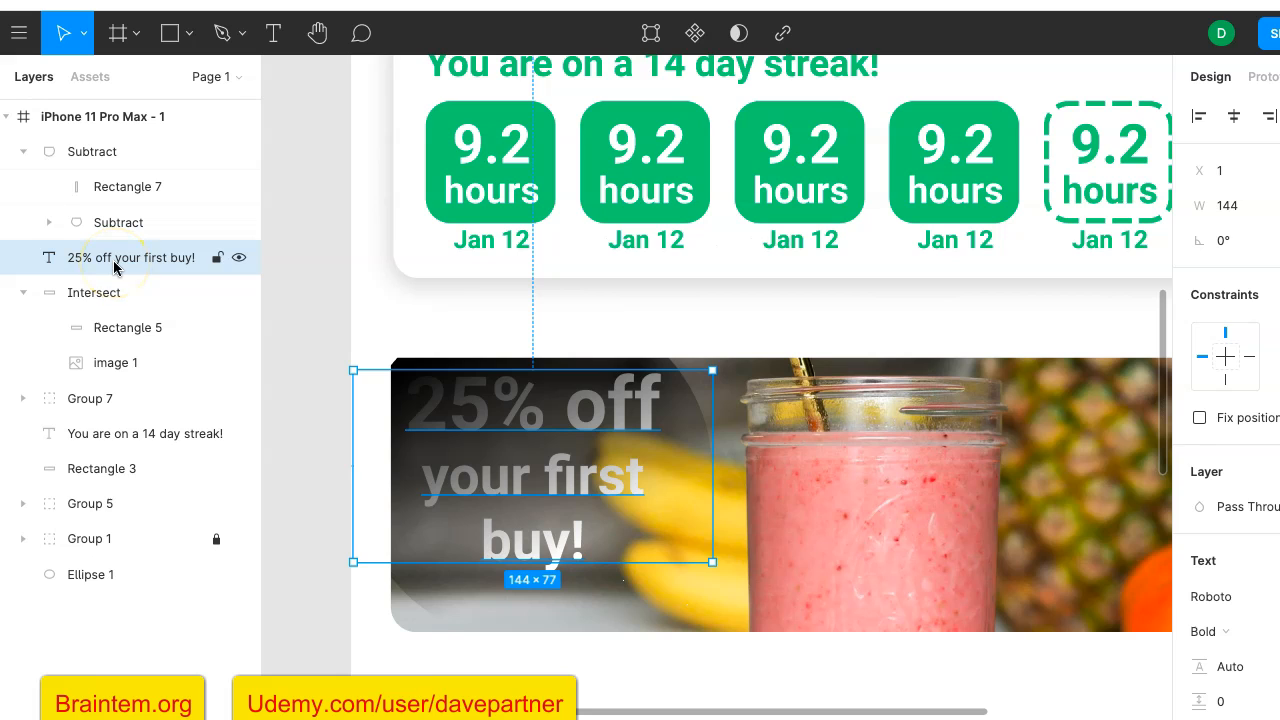
pyautogui.moveTo(115, 267); pyautogui.dragTo(106, 135)
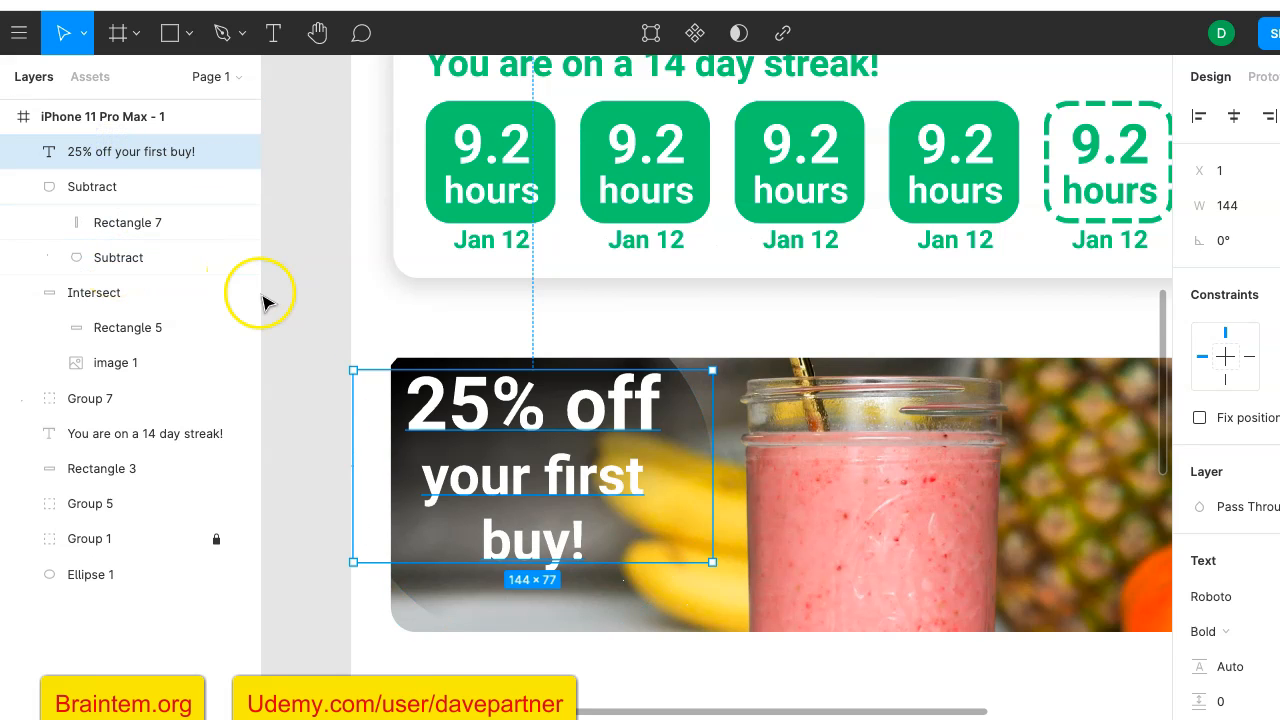
pyautogui.click(277, 262)
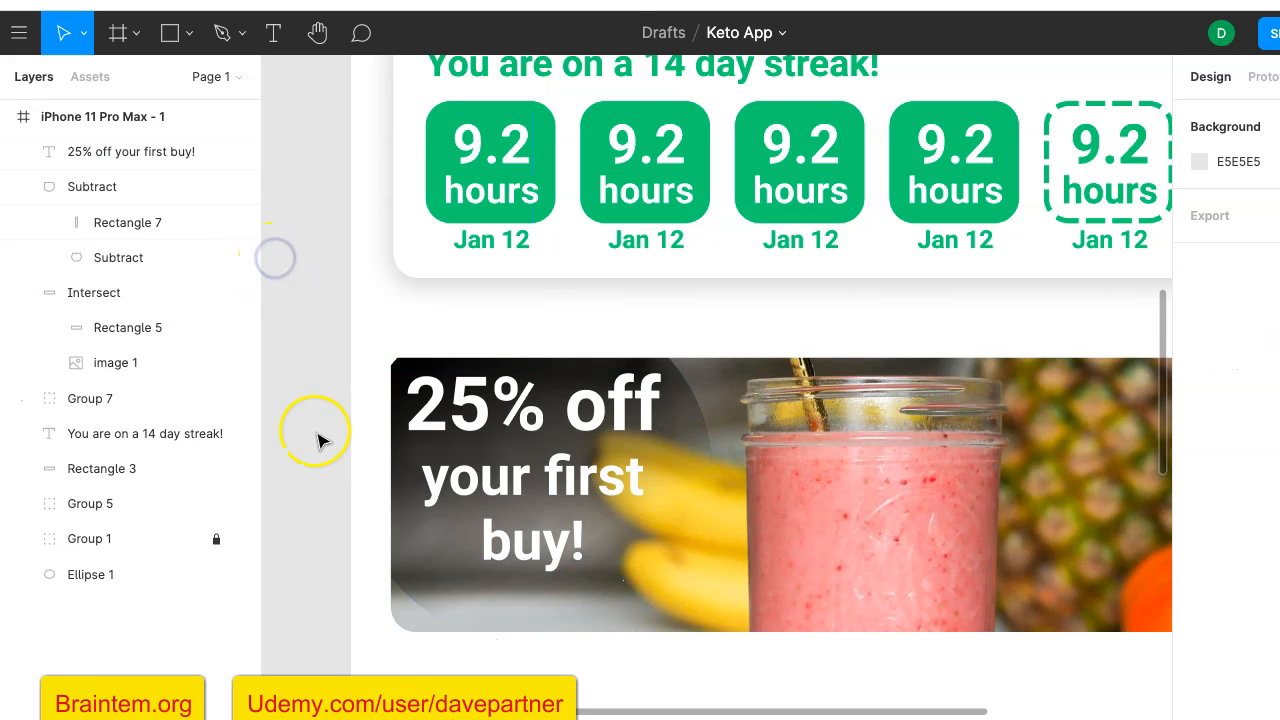
# - Enlarge the trimmed gradient shape to about 148 × 122 from its lower-right corner
pyautogui.scroll(-3, 308, 496)
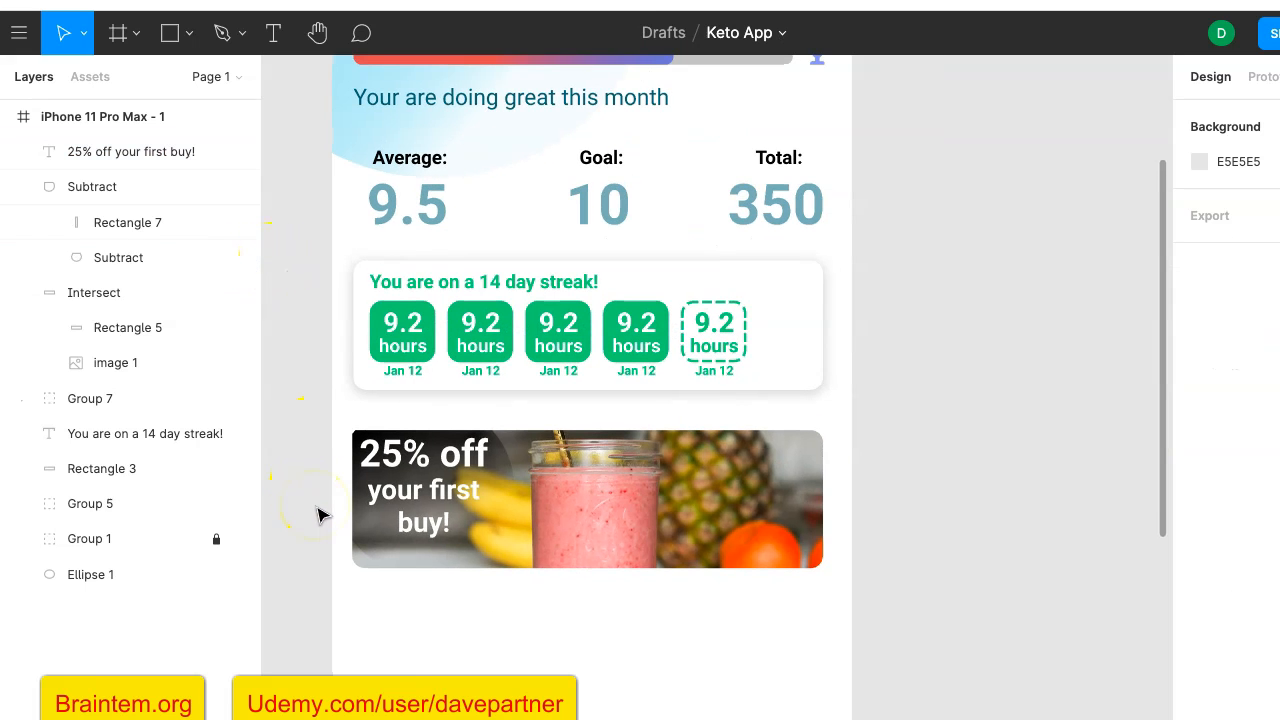
pyautogui.scroll(-1, 318, 515)
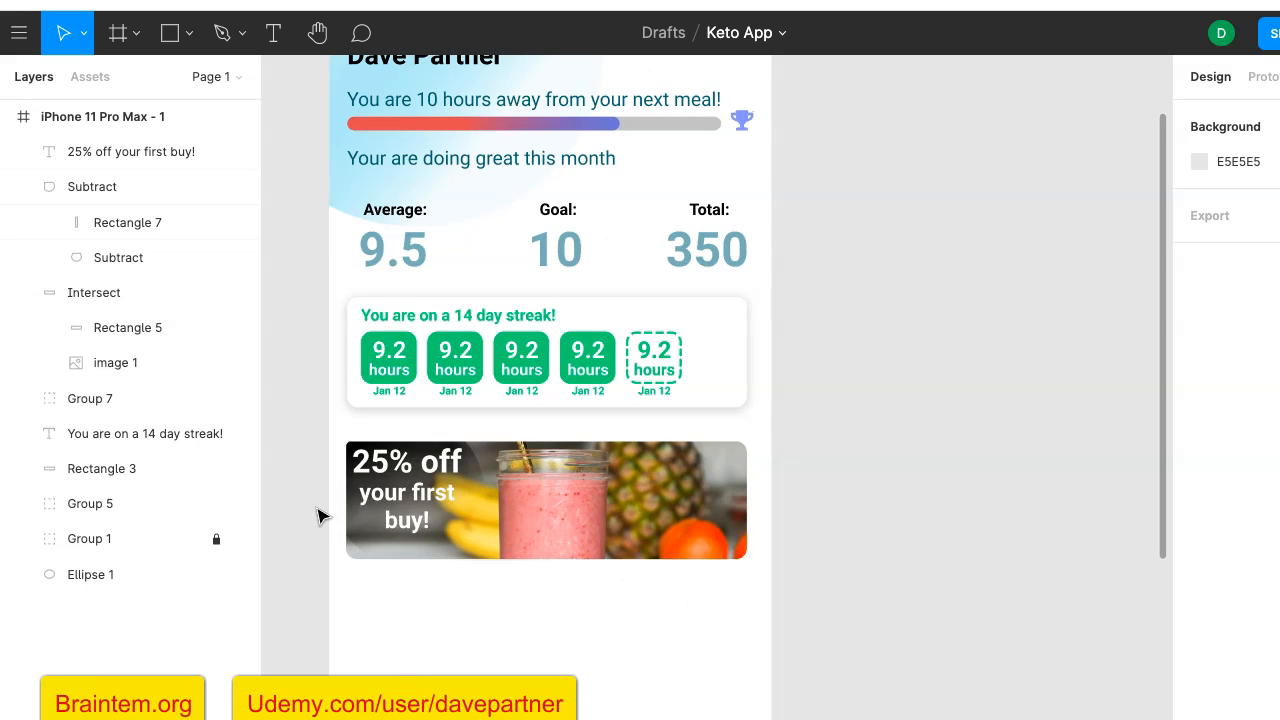
pyautogui.click(366, 540)
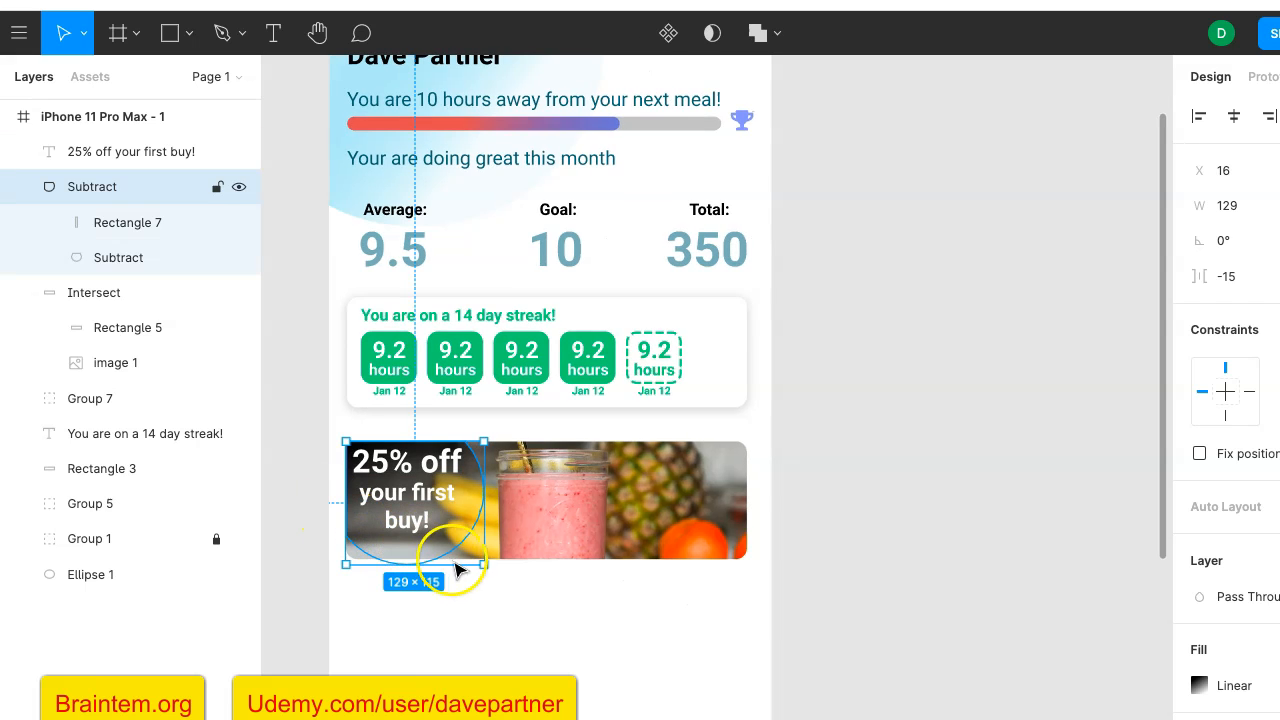
pyautogui.moveTo(483, 562); pyautogui.dragTo(504, 572)
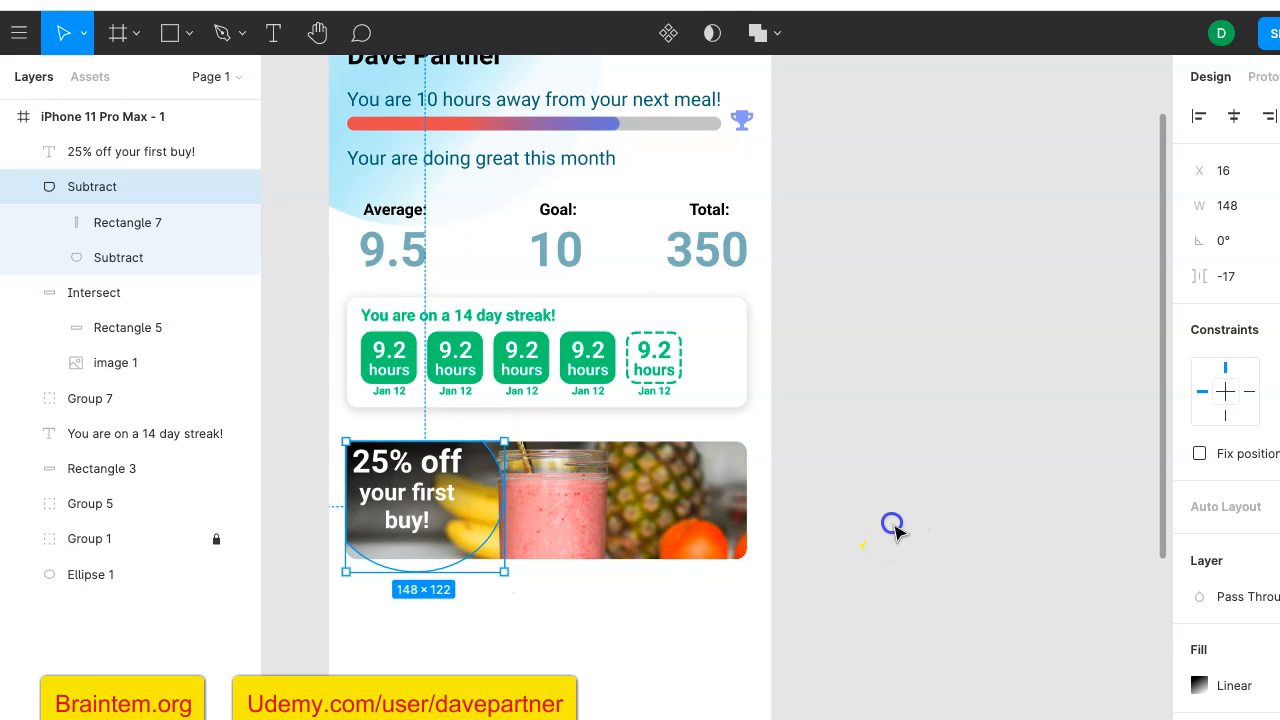
pyautogui.click(893, 528)
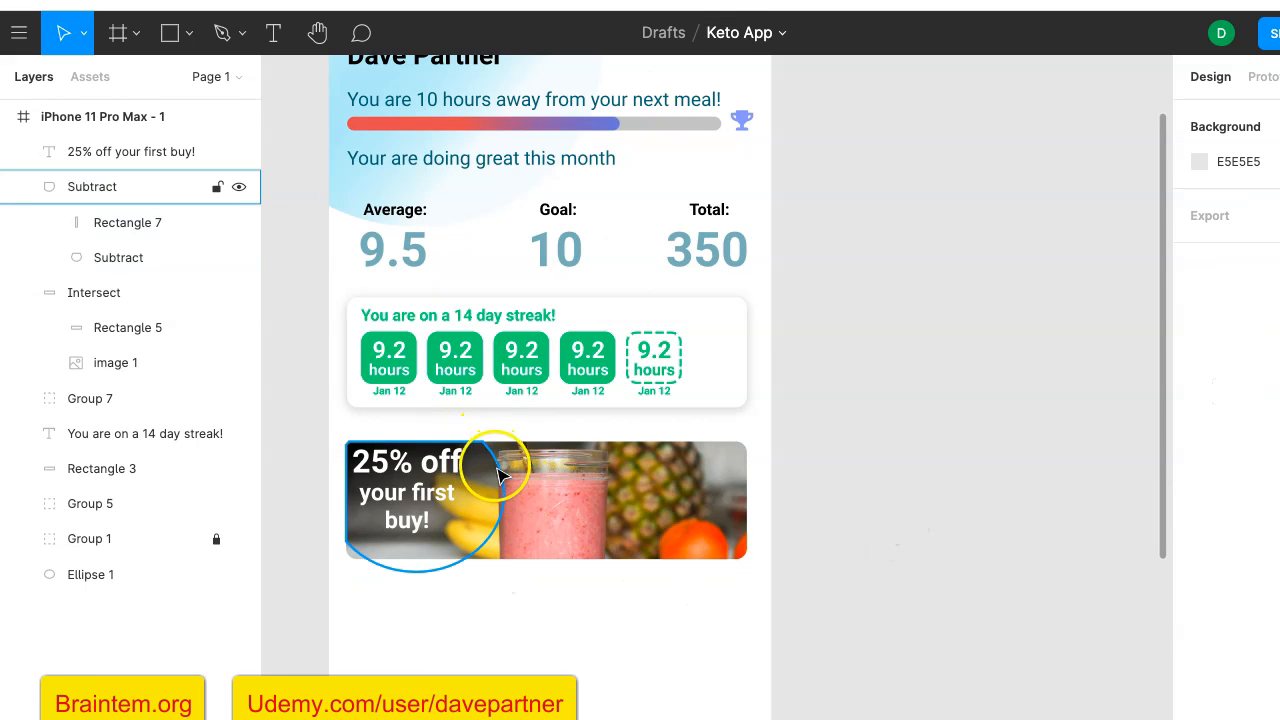
# - Set the trimmed shape's linear fill opacity to 50%
pyautogui.click(483, 500)
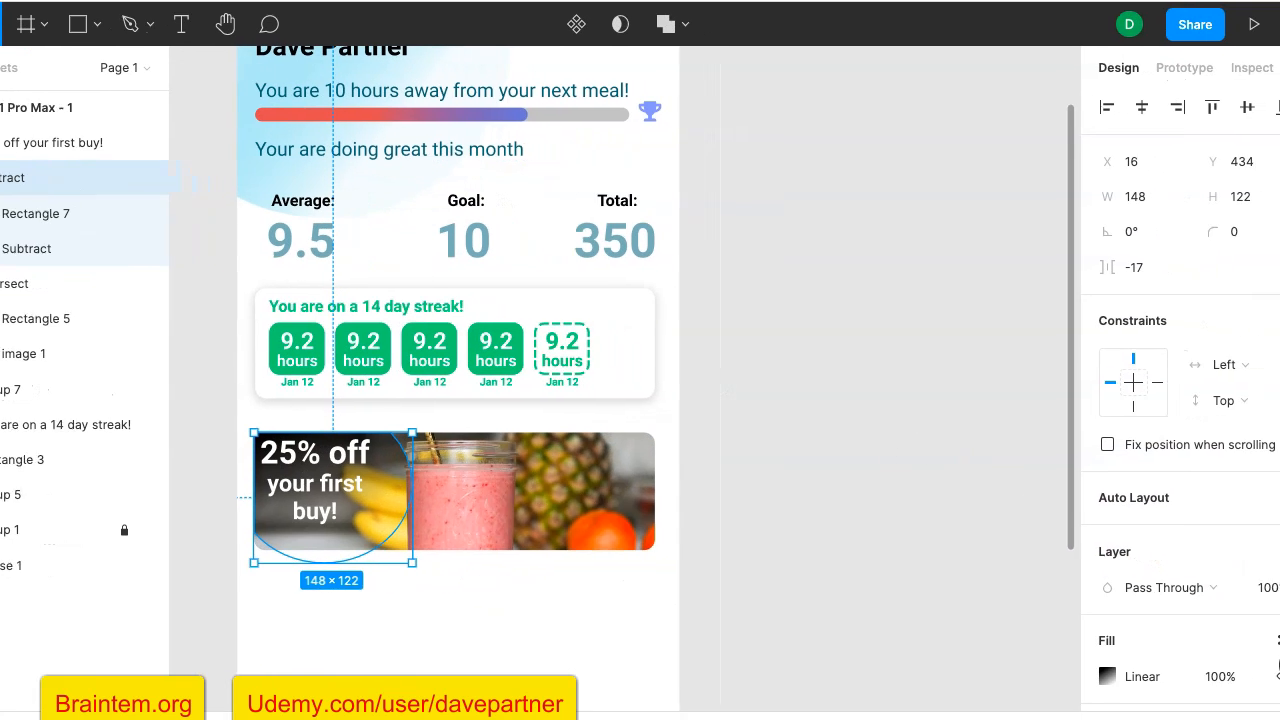
pyautogui.scroll(-4, 1134, 606)
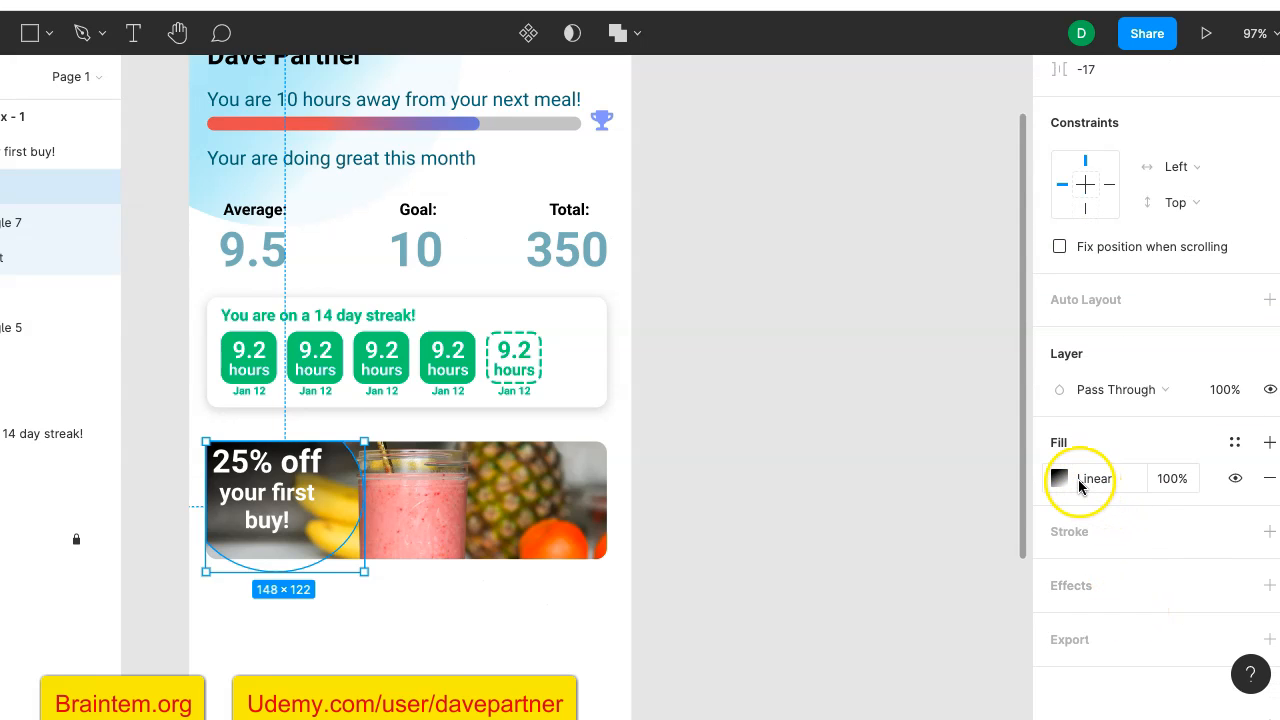
pyautogui.click(1171, 479)
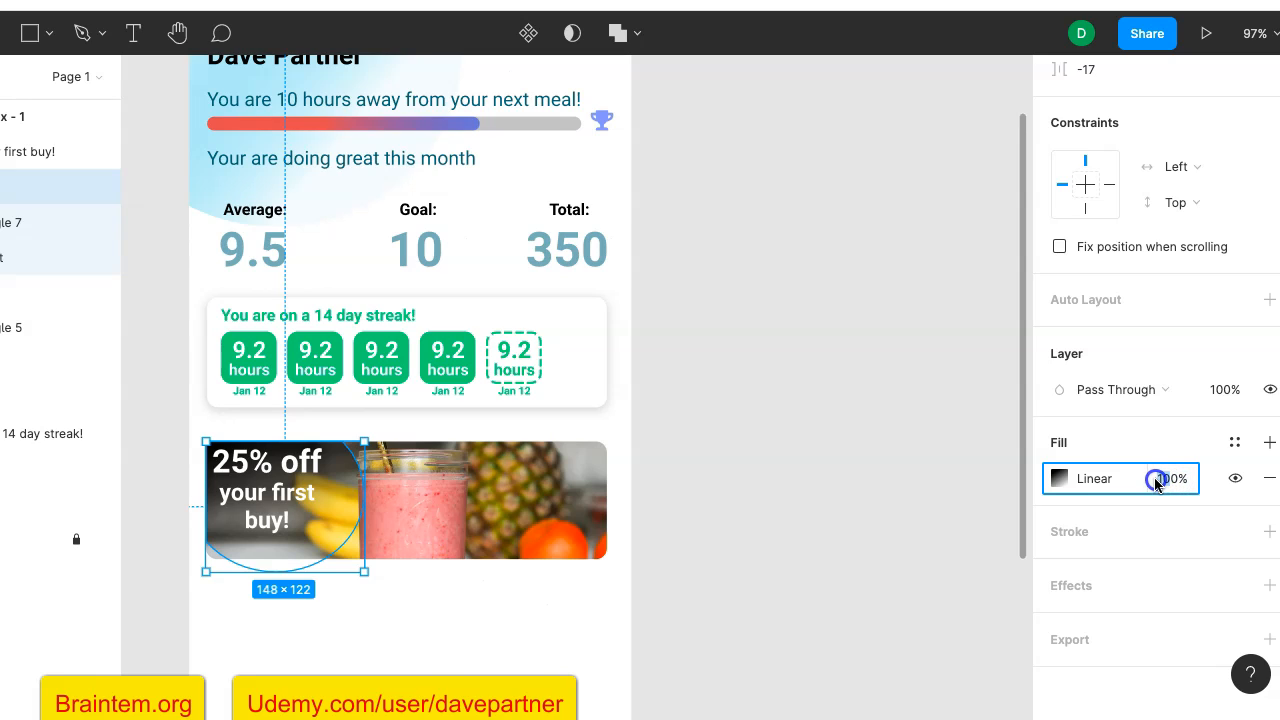
pyautogui.write('50')
pyautogui.press('Return')
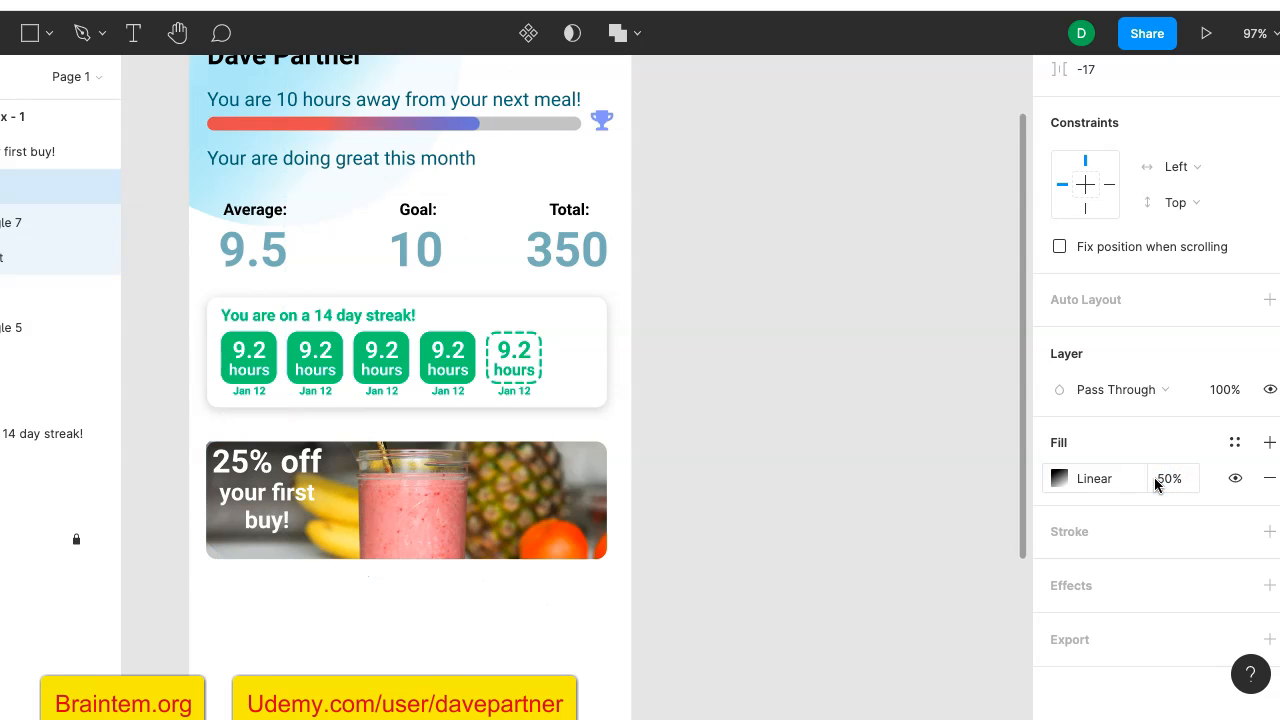
# - Shift the gradient's transparent end downward beside "buy!" and add a black stop at 23.11% opacity about three quarters along the gradient
pyautogui.click(1062, 479)
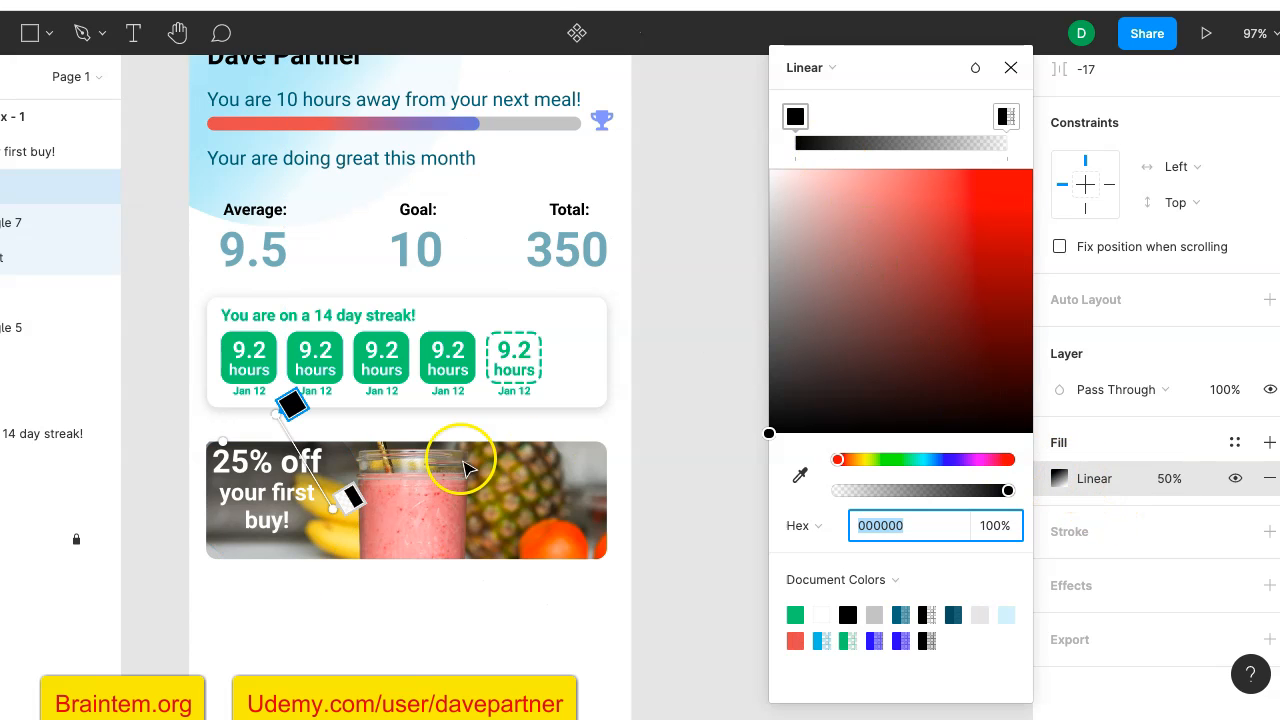
pyautogui.moveTo(350, 492); pyautogui.dragTo(398, 475)
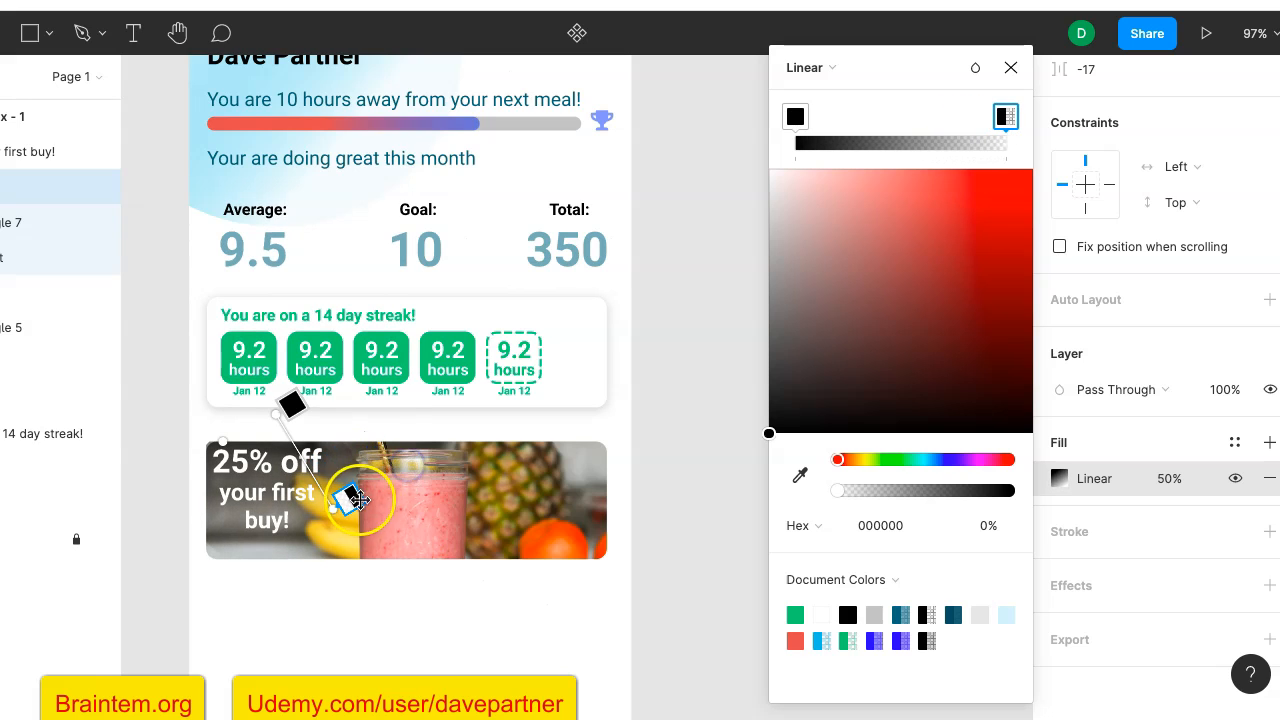
pyautogui.moveTo(343, 502); pyautogui.dragTo(320, 527)
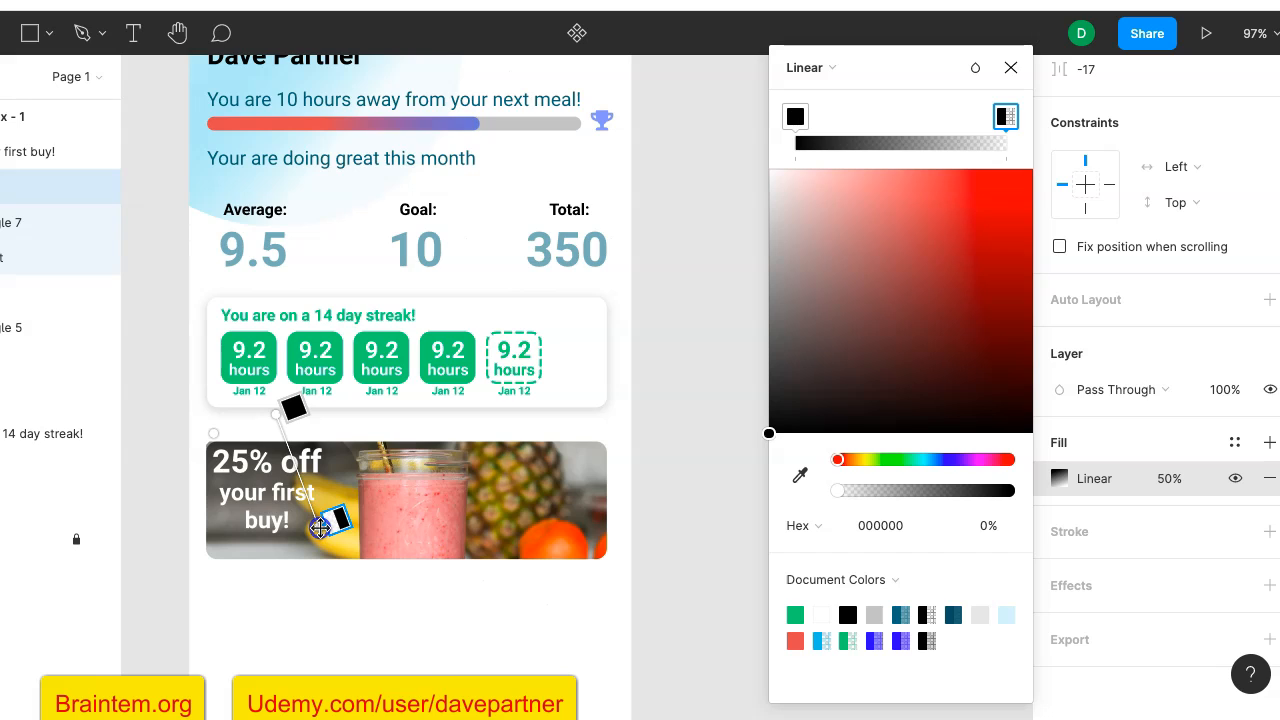
pyautogui.click(329, 490)
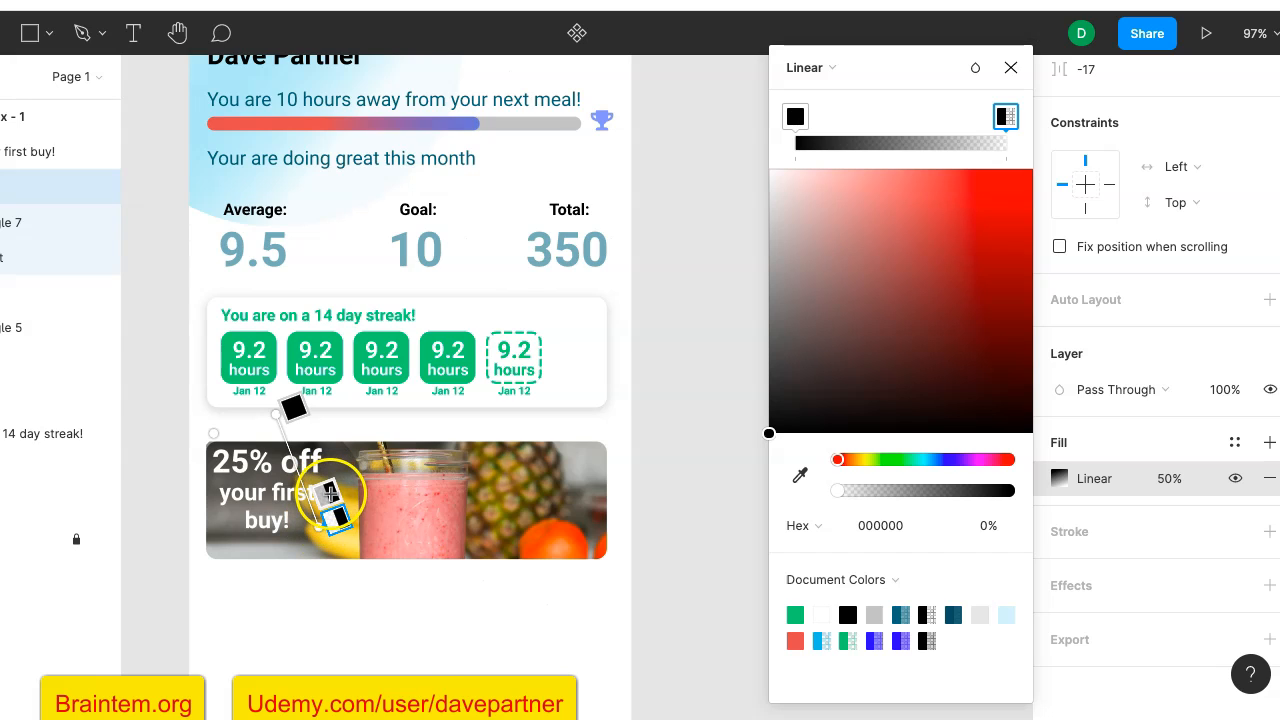
pyautogui.click(331, 494)
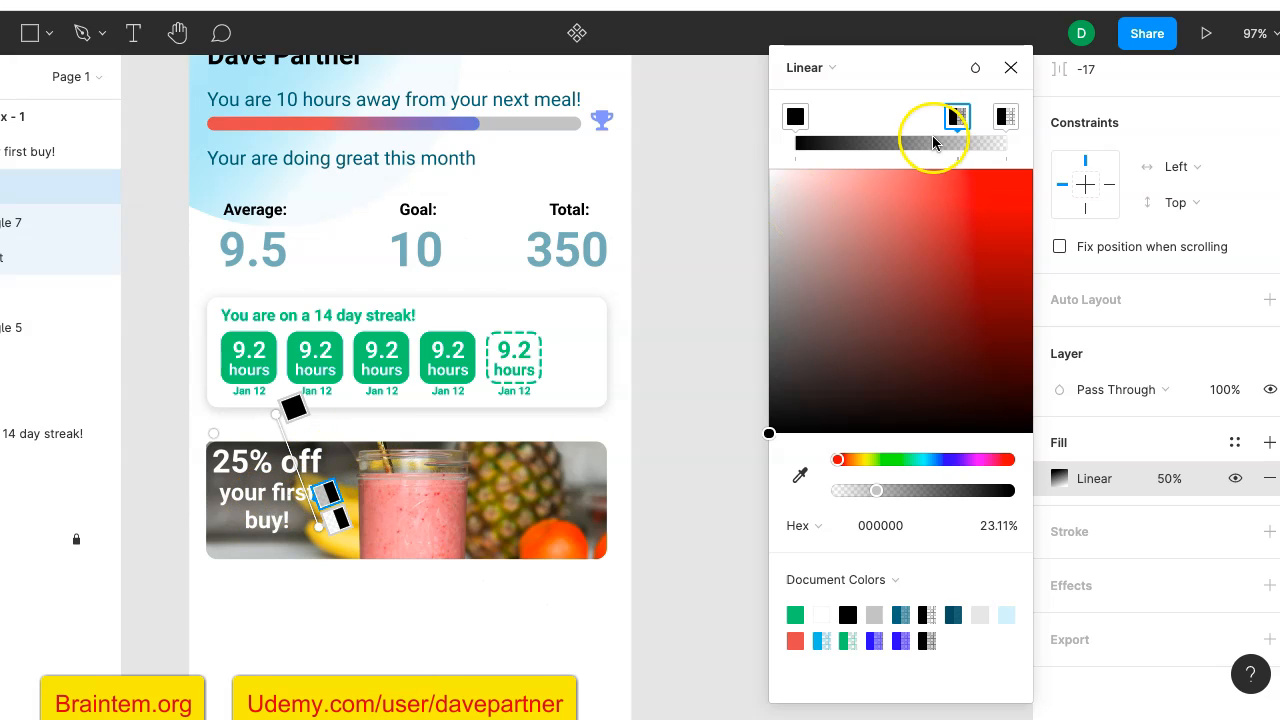
pyautogui.click(1008, 70)
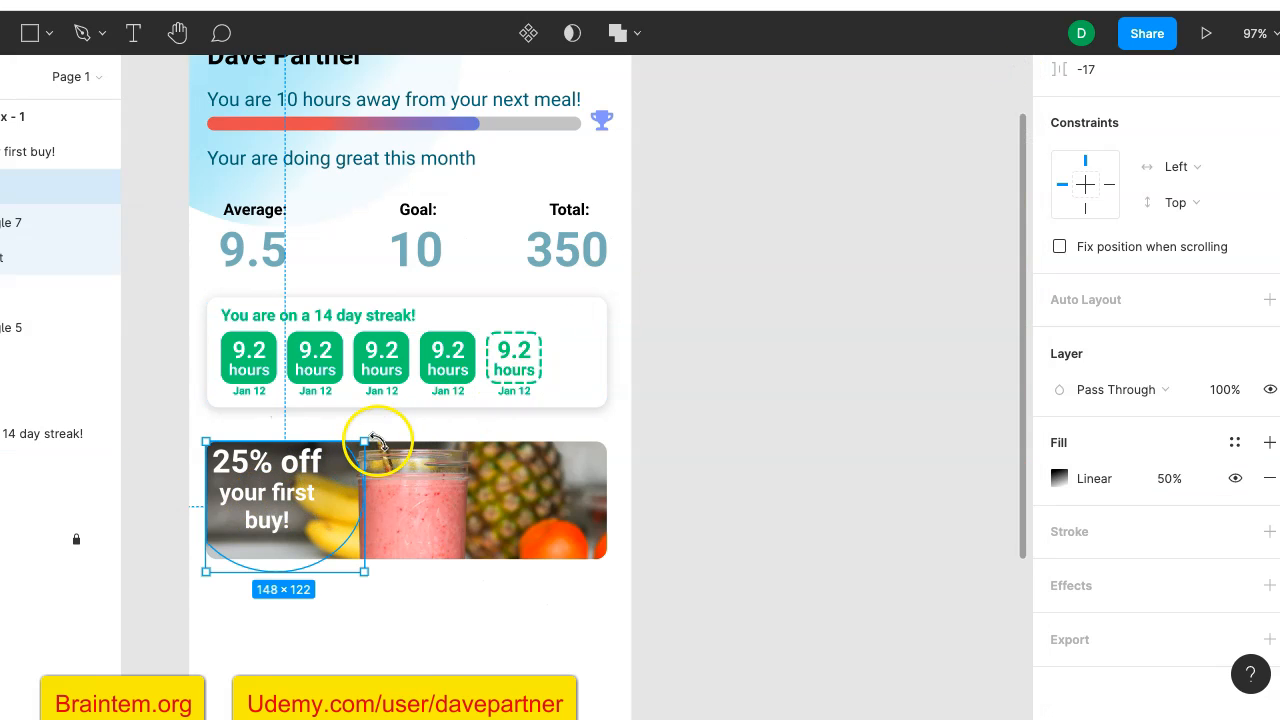
# - Stretch the gradient shape from its upper-right corner up beyond the photo card's top edge and clear the selection
pyautogui.moveTo(364, 443); pyautogui.dragTo(398, 424)
pyautogui.click(694, 409)
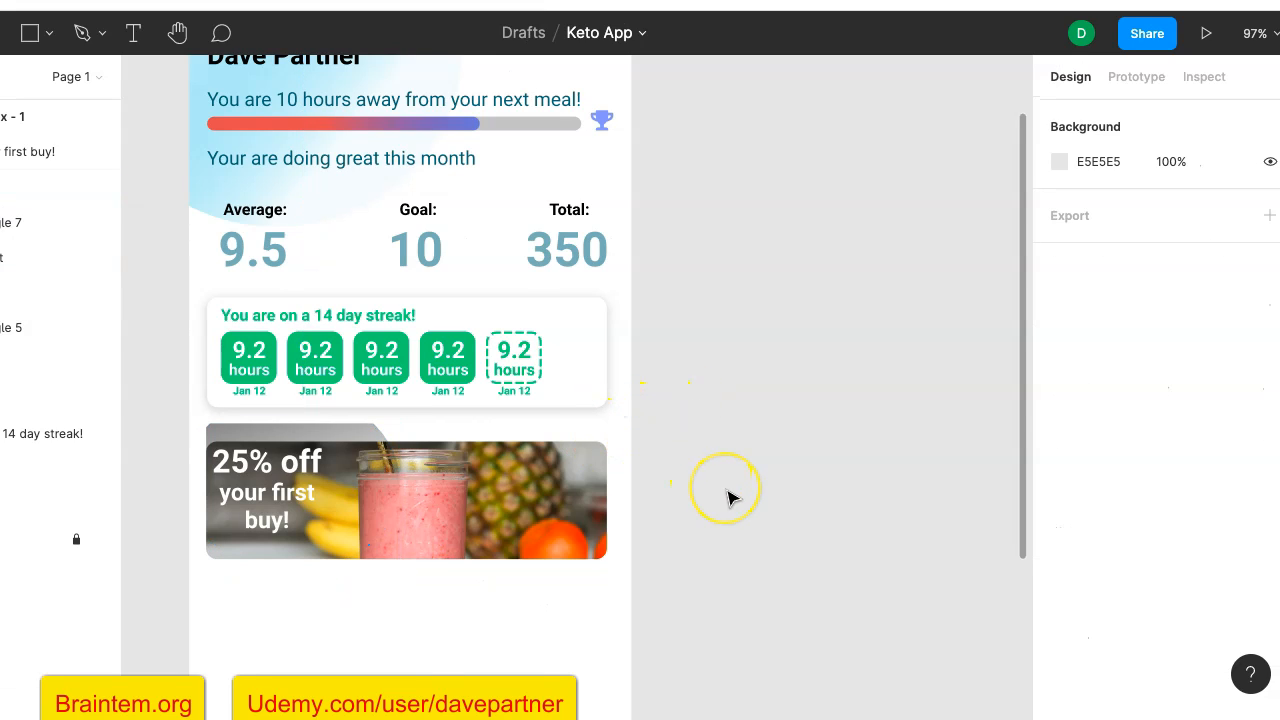
# - Undo the last stretch of the gradient shape over the smoothie photo card and clear the selection
pyautogui.hotkey('ctrl', 'z')
pyautogui.hotkey('ctrl', 'z')
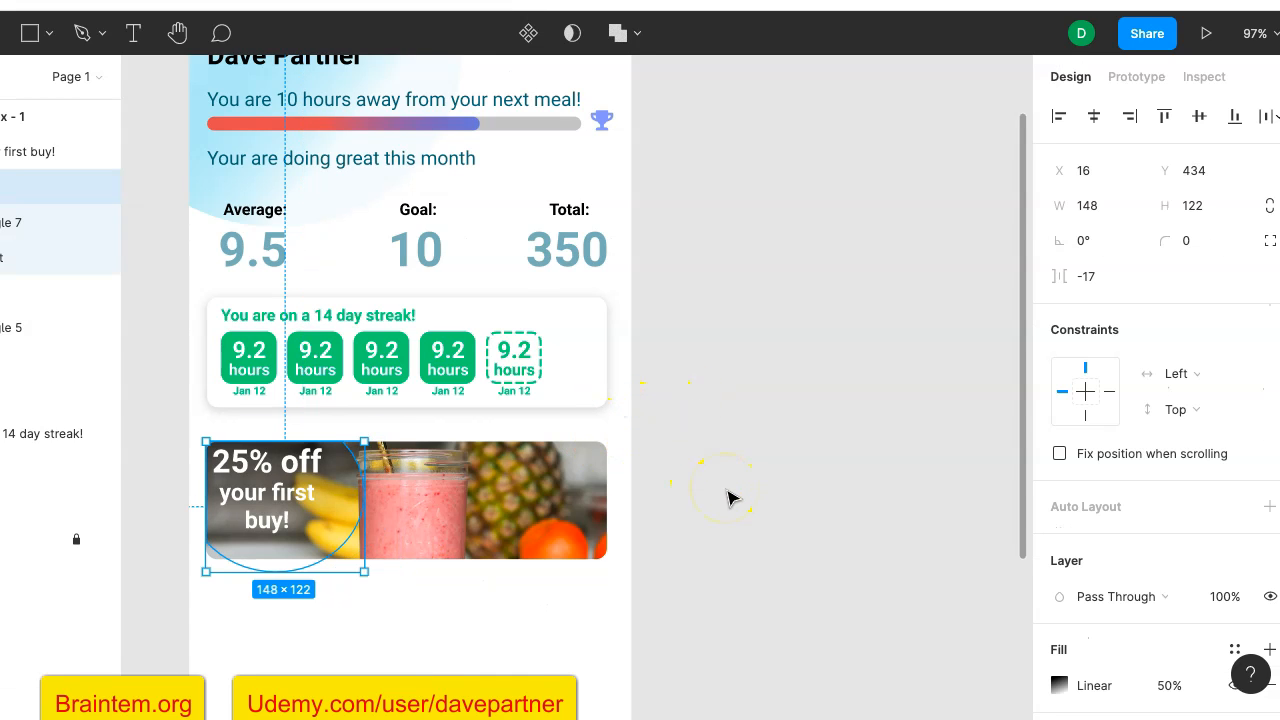
pyautogui.click(724, 503)
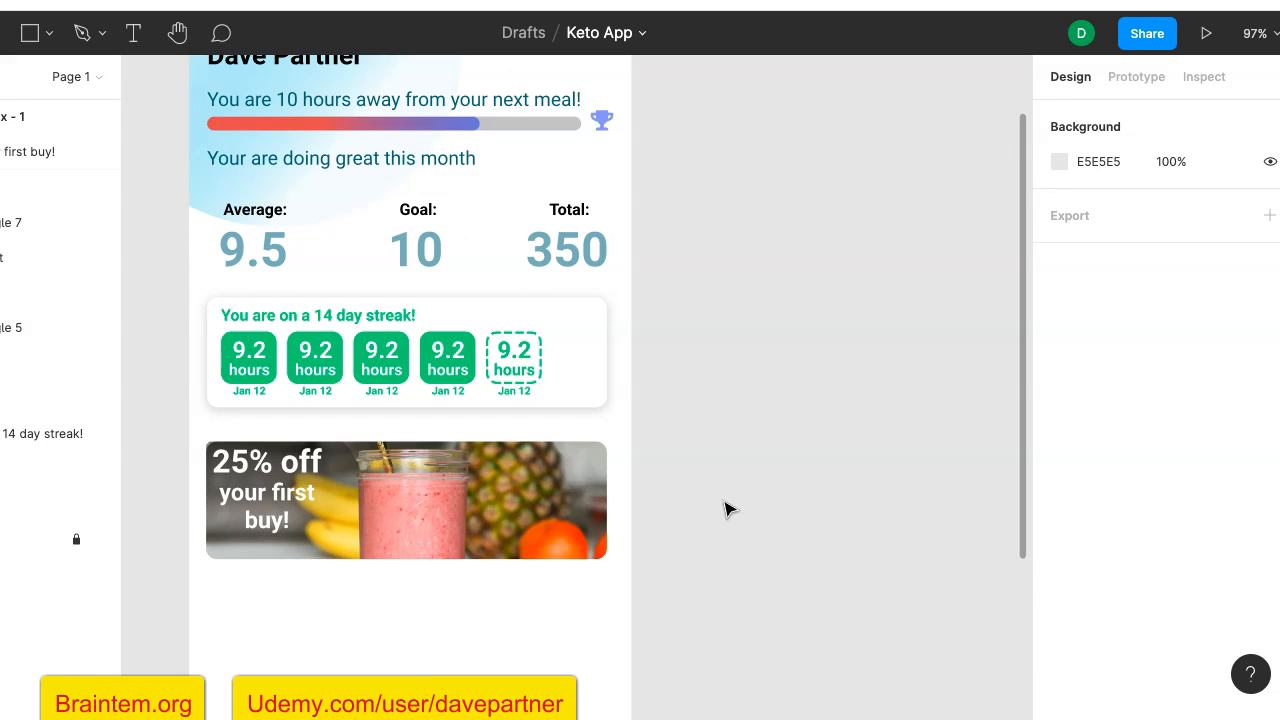
# - Group the smoothie photo, the gradient shape and the "25% off your first buy!" text into one card
pyautogui.scroll(-3, 725, 510)
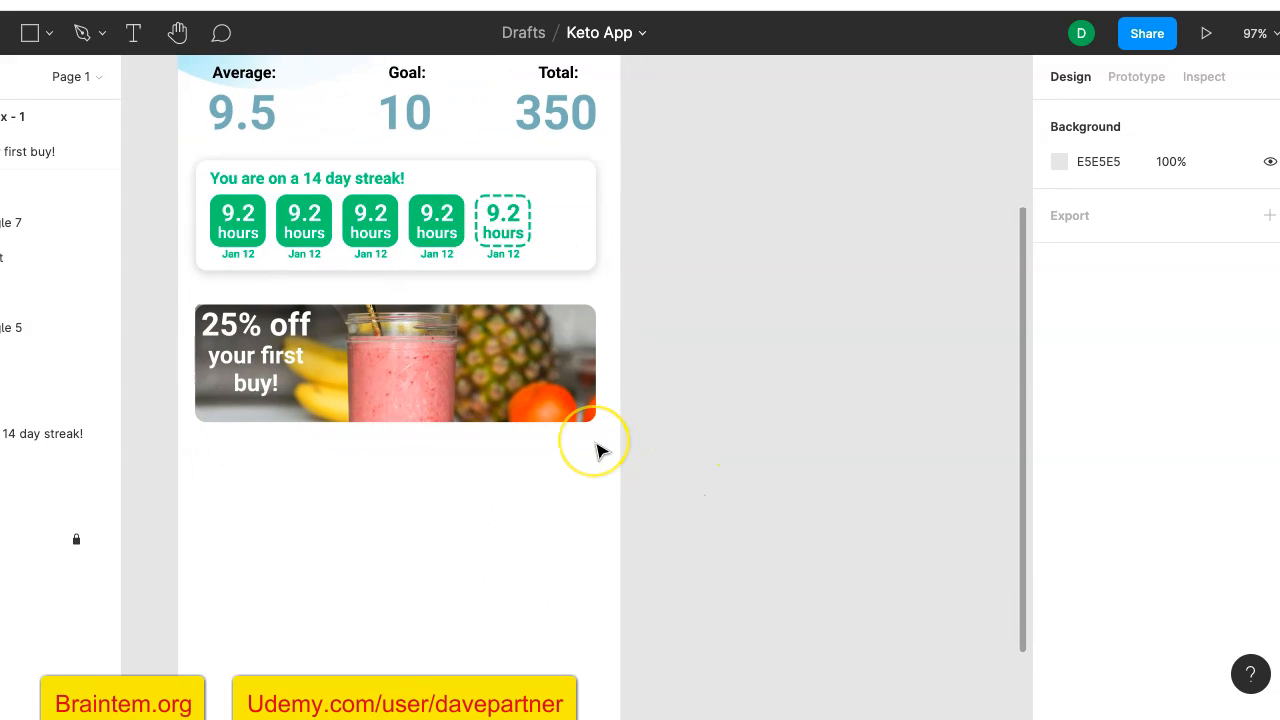
pyautogui.click(570, 398)
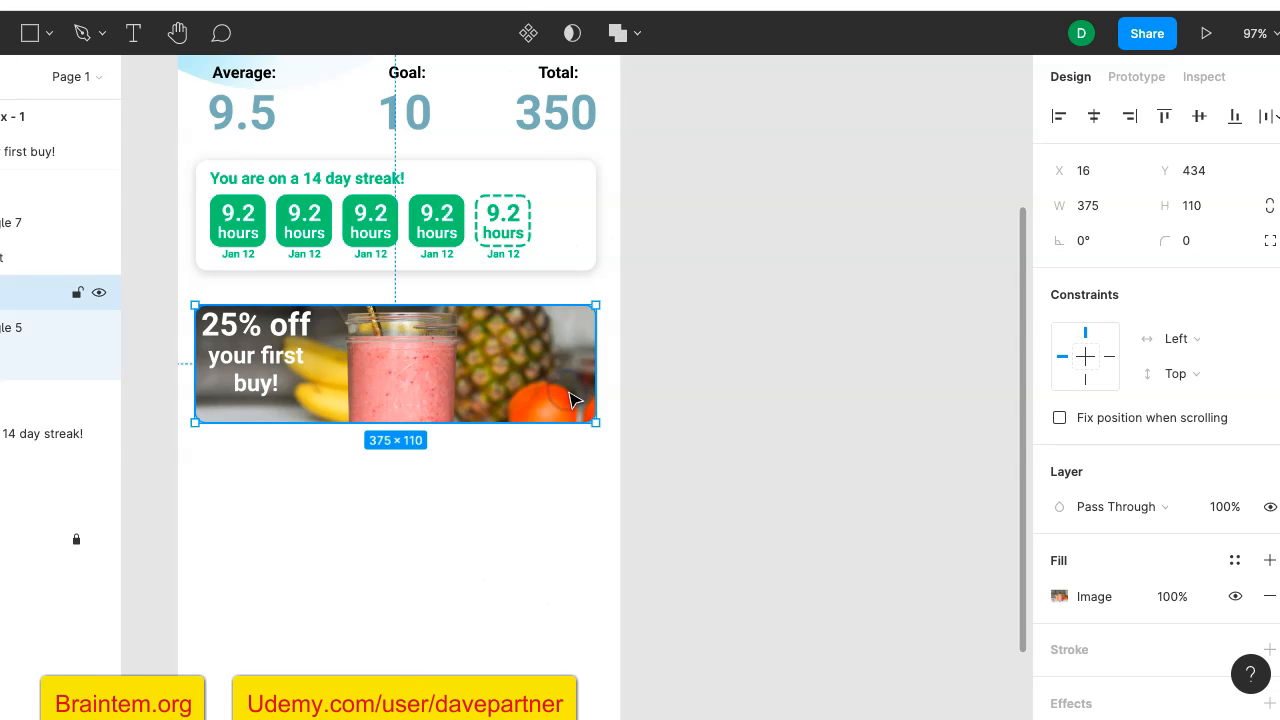
pyautogui.keyDown('shift'); pyautogui.click(255, 334); pyautogui.keyUp('shift')
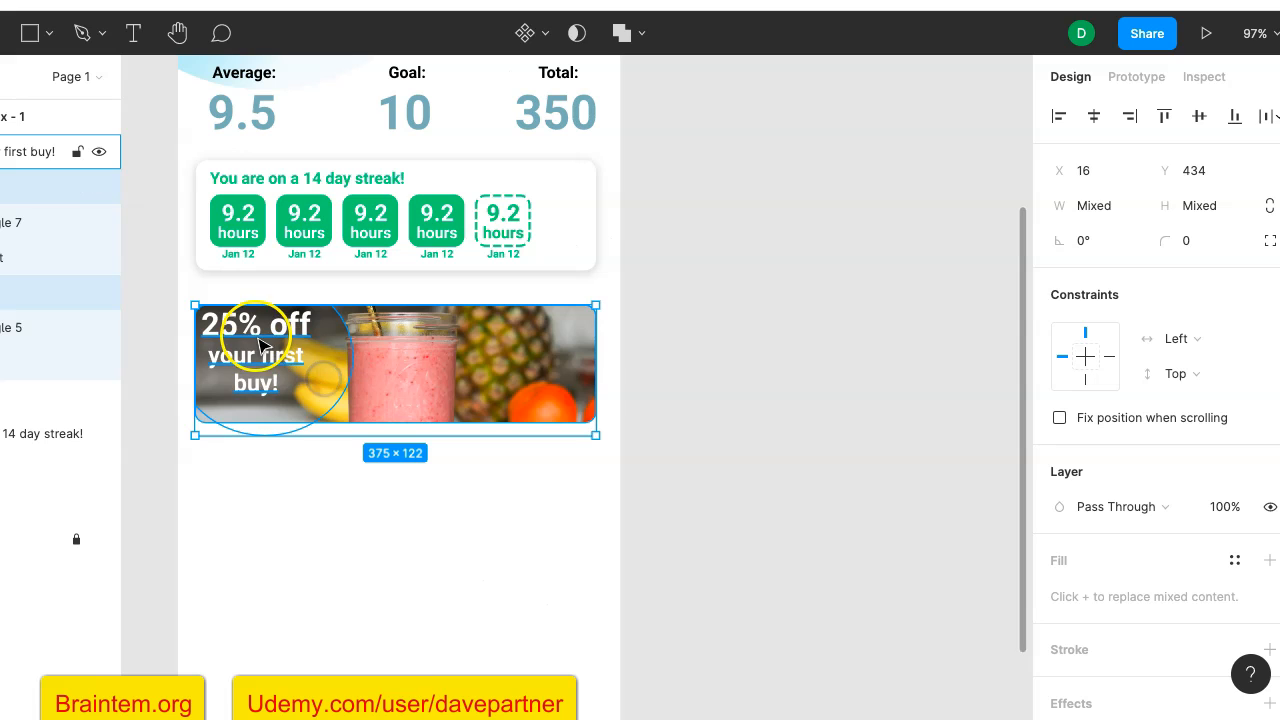
pyautogui.keyDown('shift'); pyautogui.click(256, 332); pyautogui.keyUp('shift')
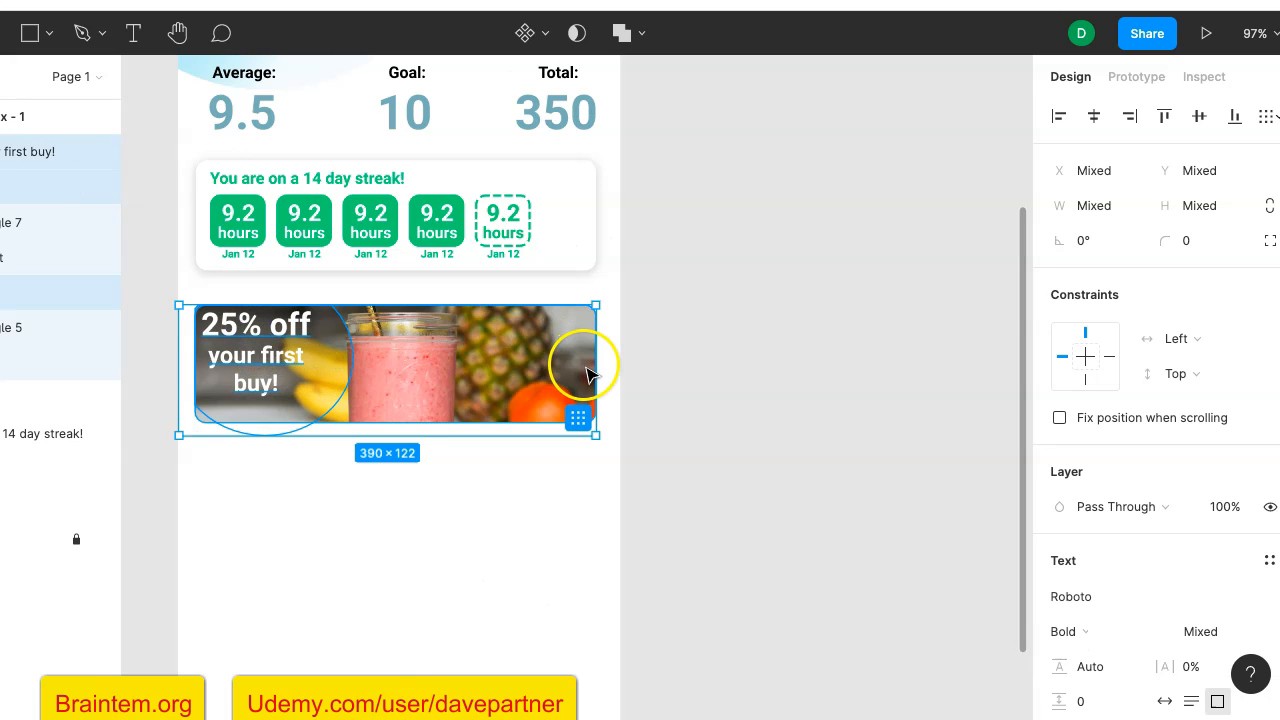
pyautogui.rightClick(494, 320)
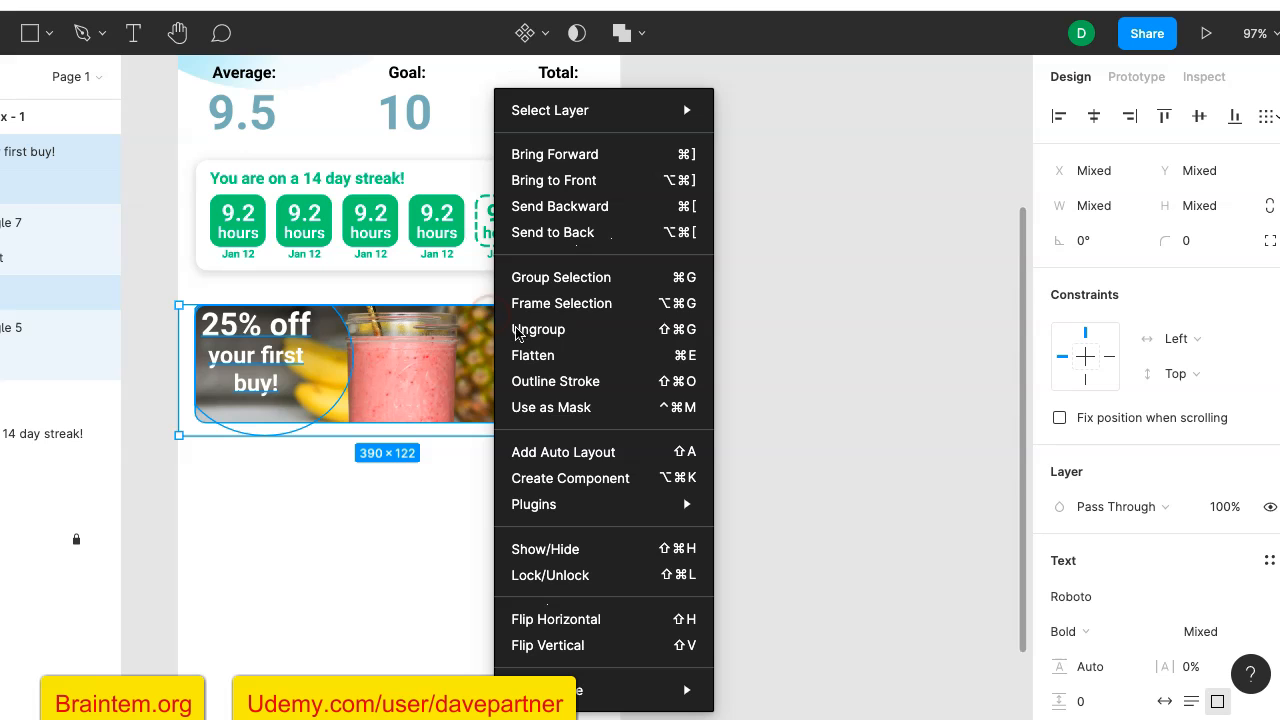
pyautogui.click(565, 278)
pyautogui.click(683, 330)
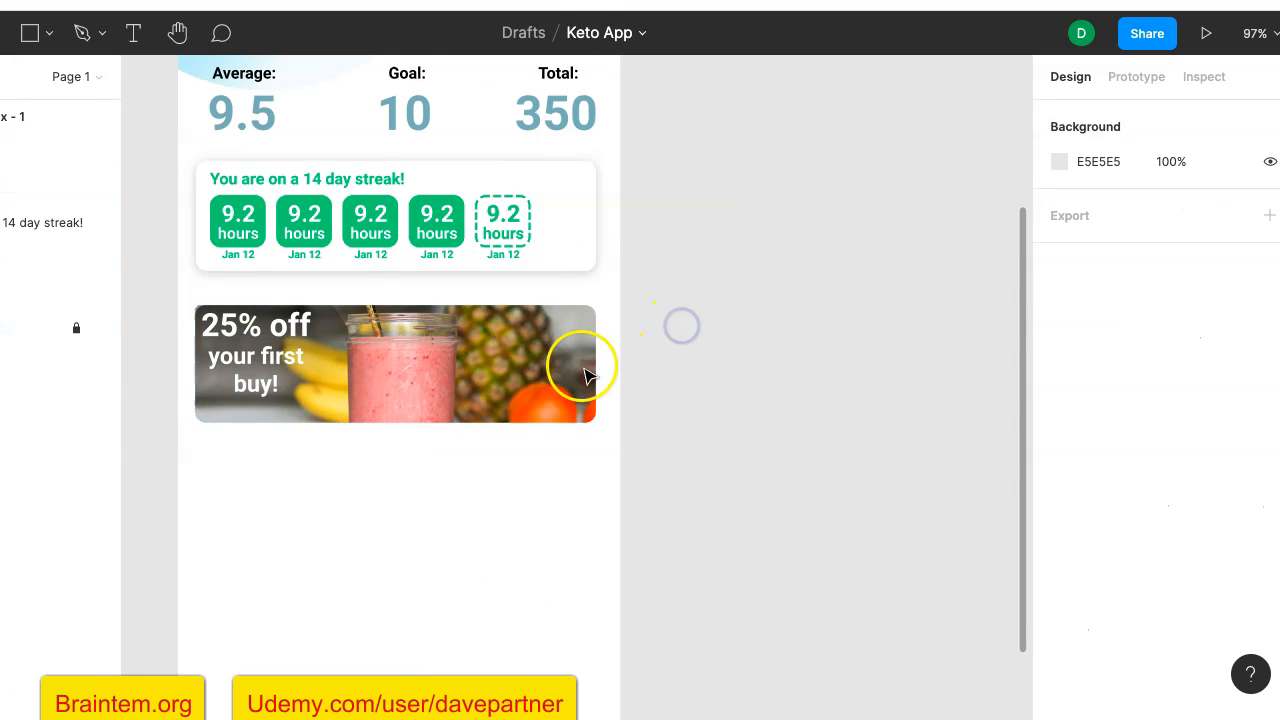
# - Add a Drop Shadow effect to the grouped smoothie offer card
pyautogui.click(566, 368)
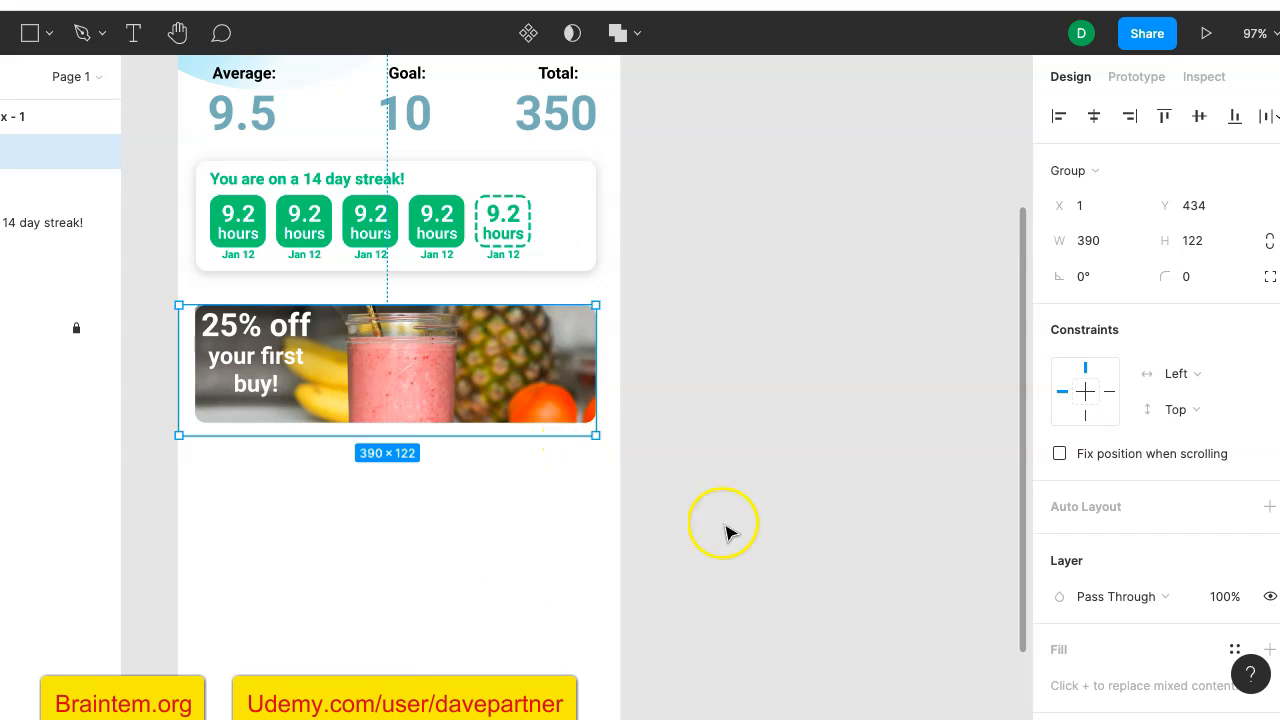
pyautogui.scroll(-3, 1123, 543)
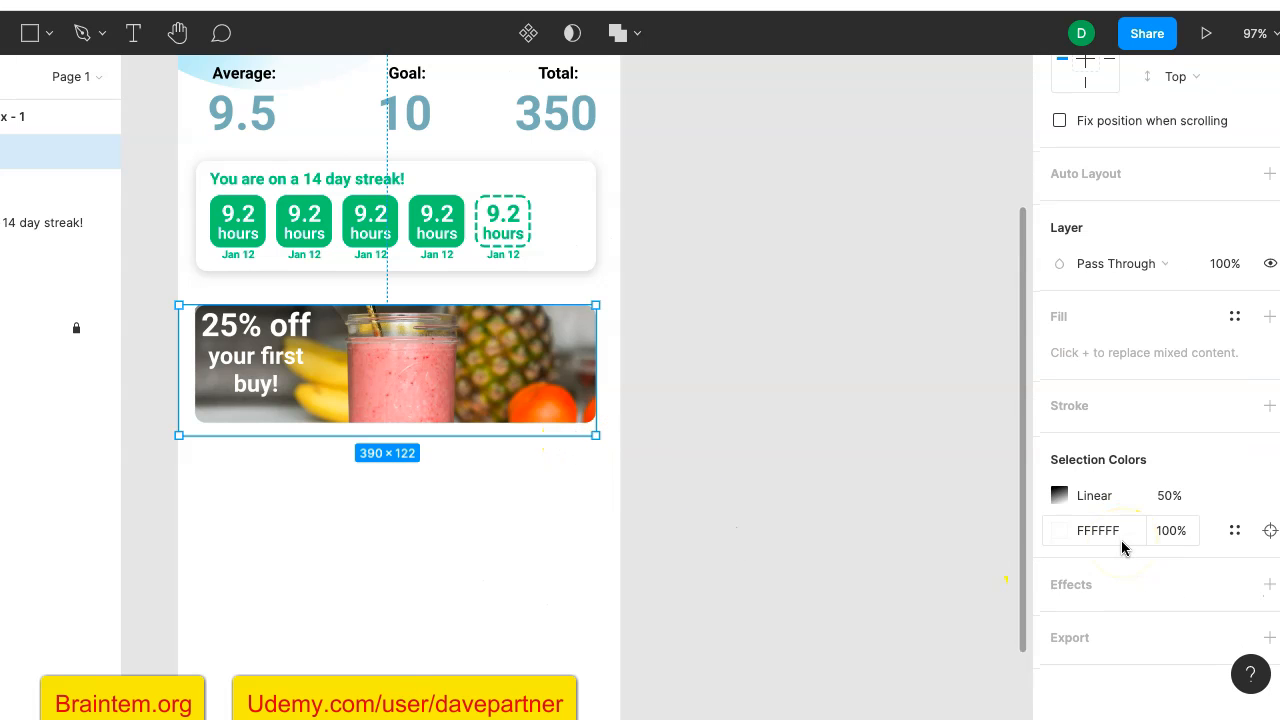
pyautogui.click(1086, 586)
pyautogui.scroll(-1, 1086, 590)
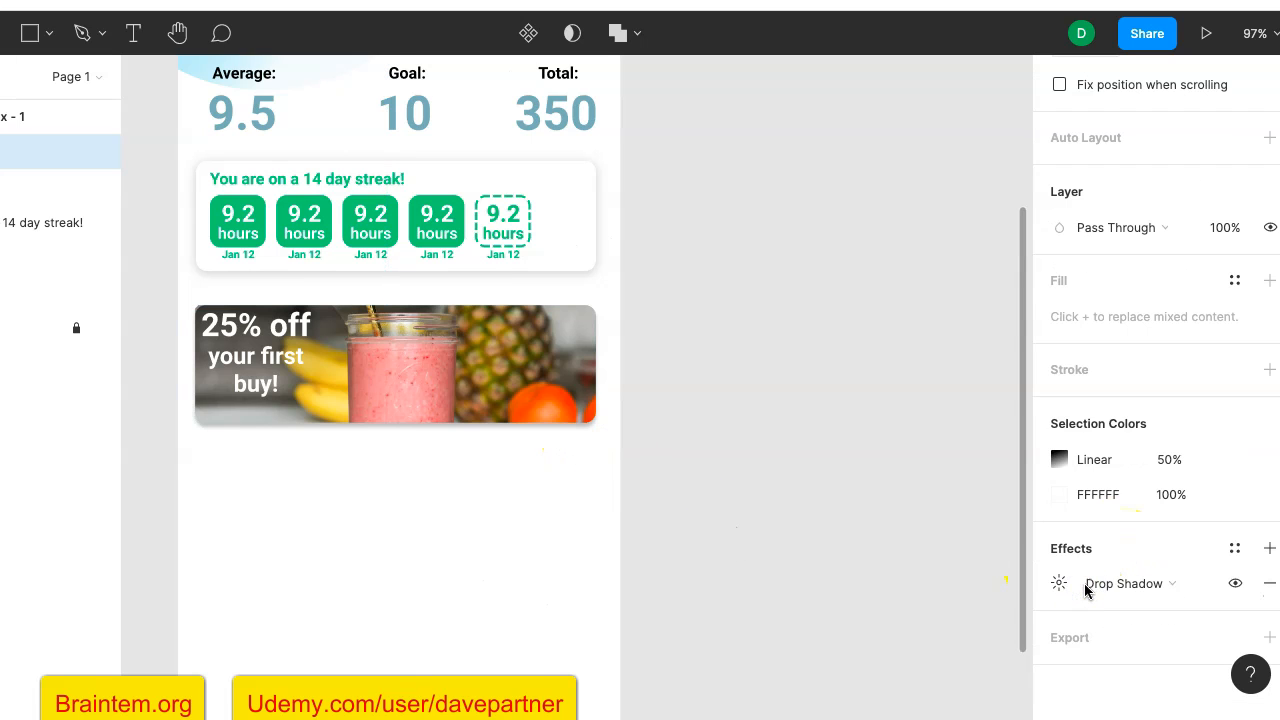
pyautogui.click(871, 496)
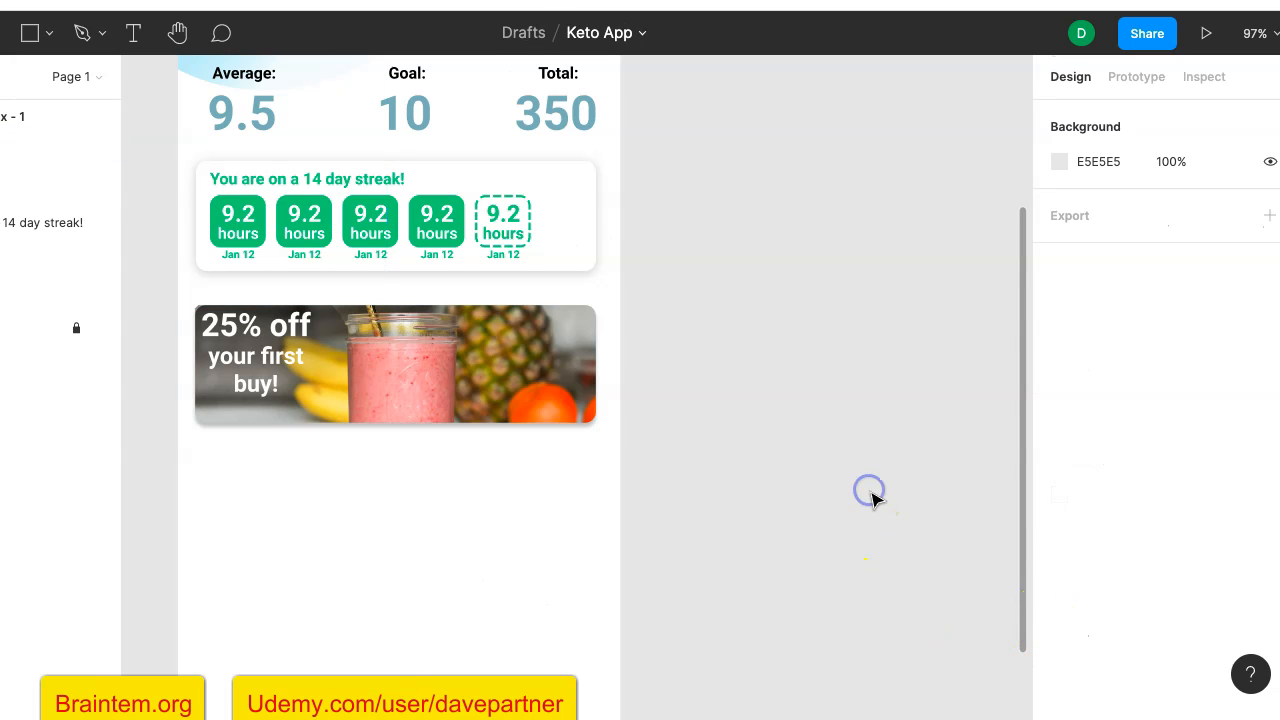
# - Set the blur of the offer card's drop shadow to 7
pyautogui.click(572, 390)
pyautogui.scroll(-6, 1123, 610)
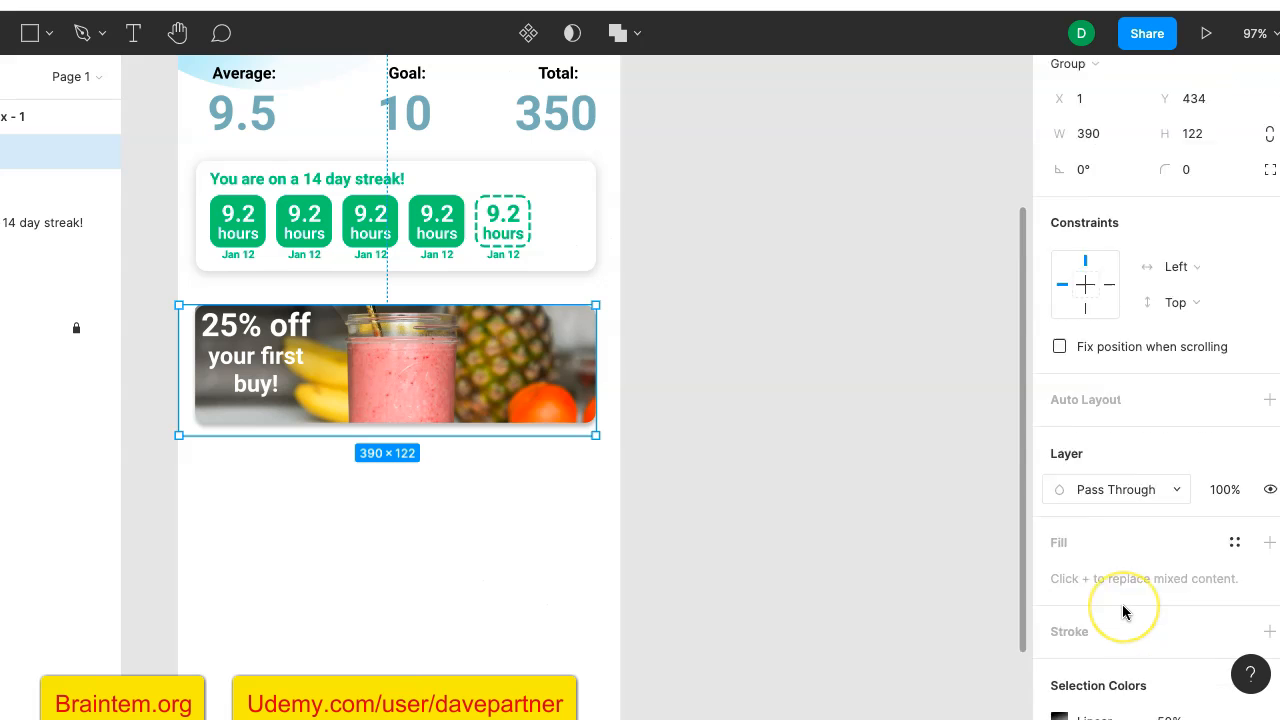
pyautogui.scroll(-1, 1123, 612)
pyautogui.click(1058, 584)
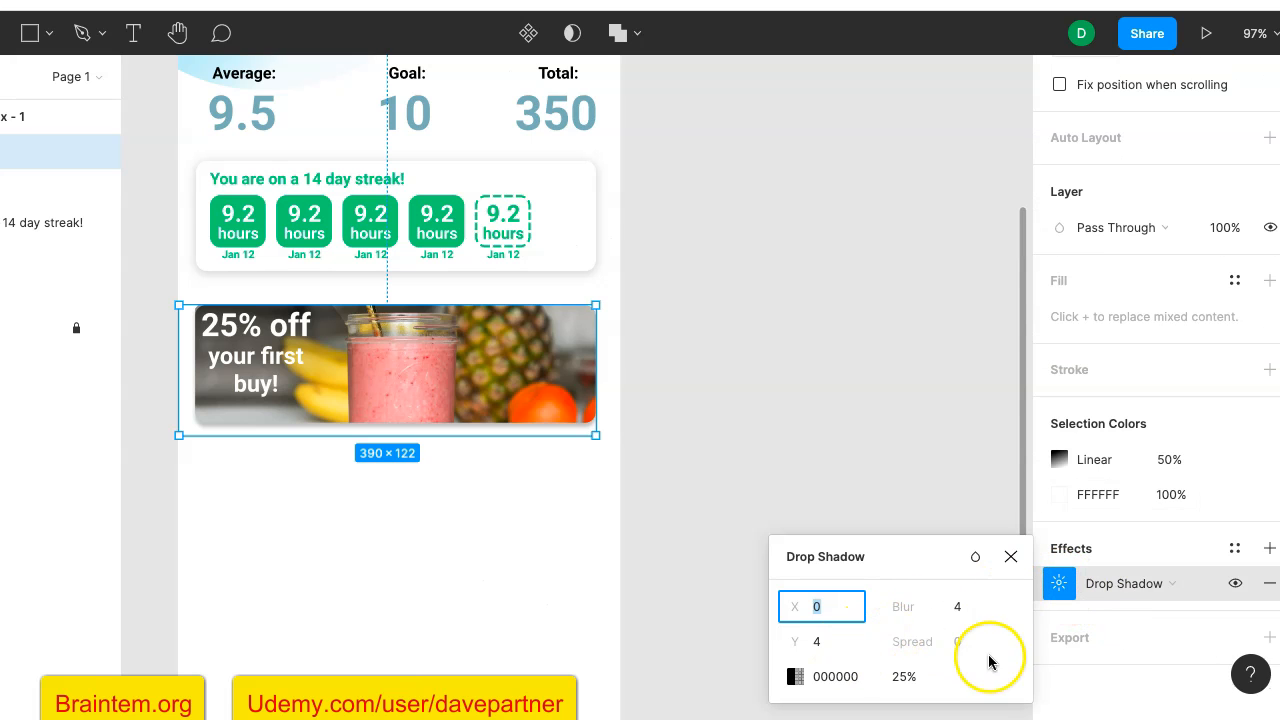
pyautogui.click(963, 647)
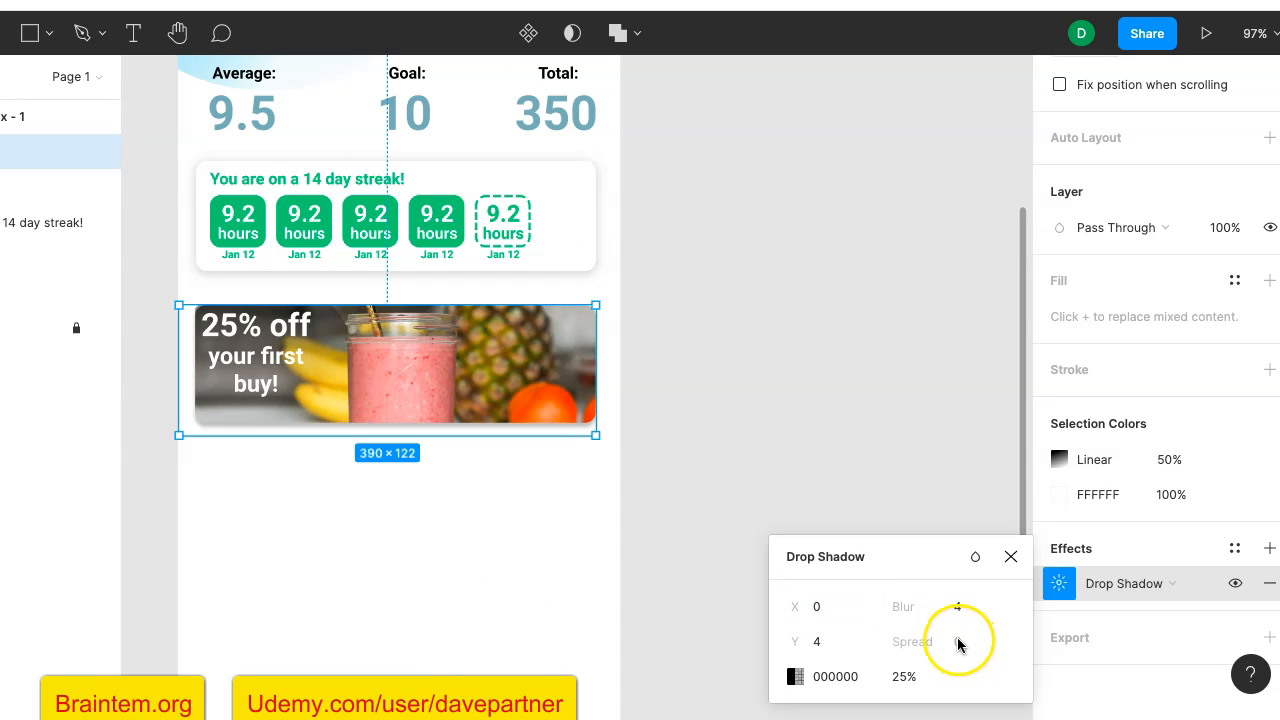
pyautogui.click(964, 608)
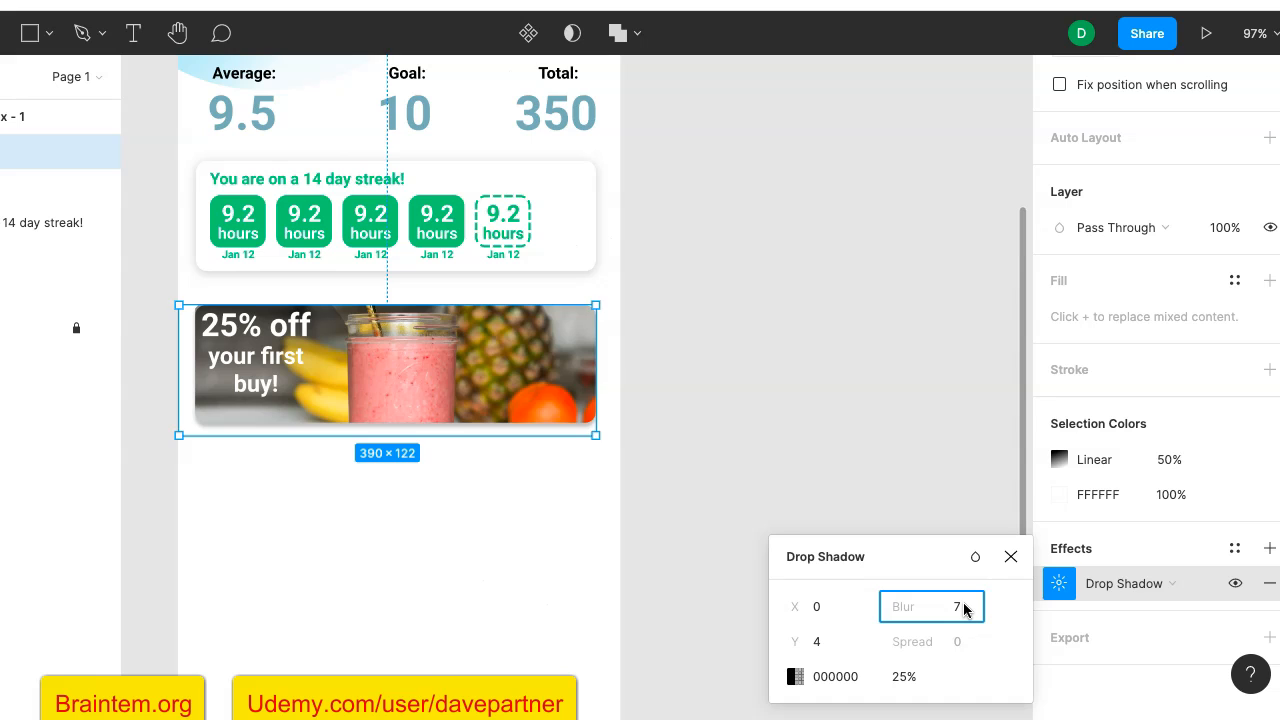
pyautogui.press('Return')
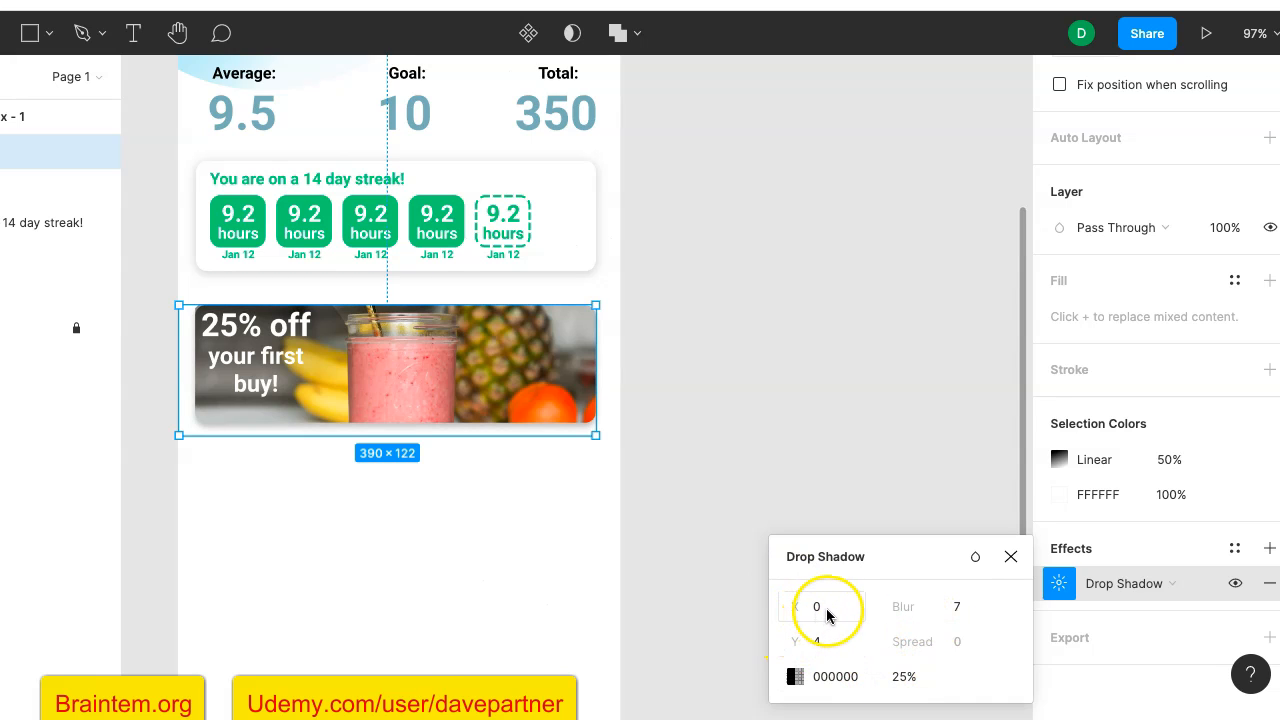
pyautogui.click(745, 505)
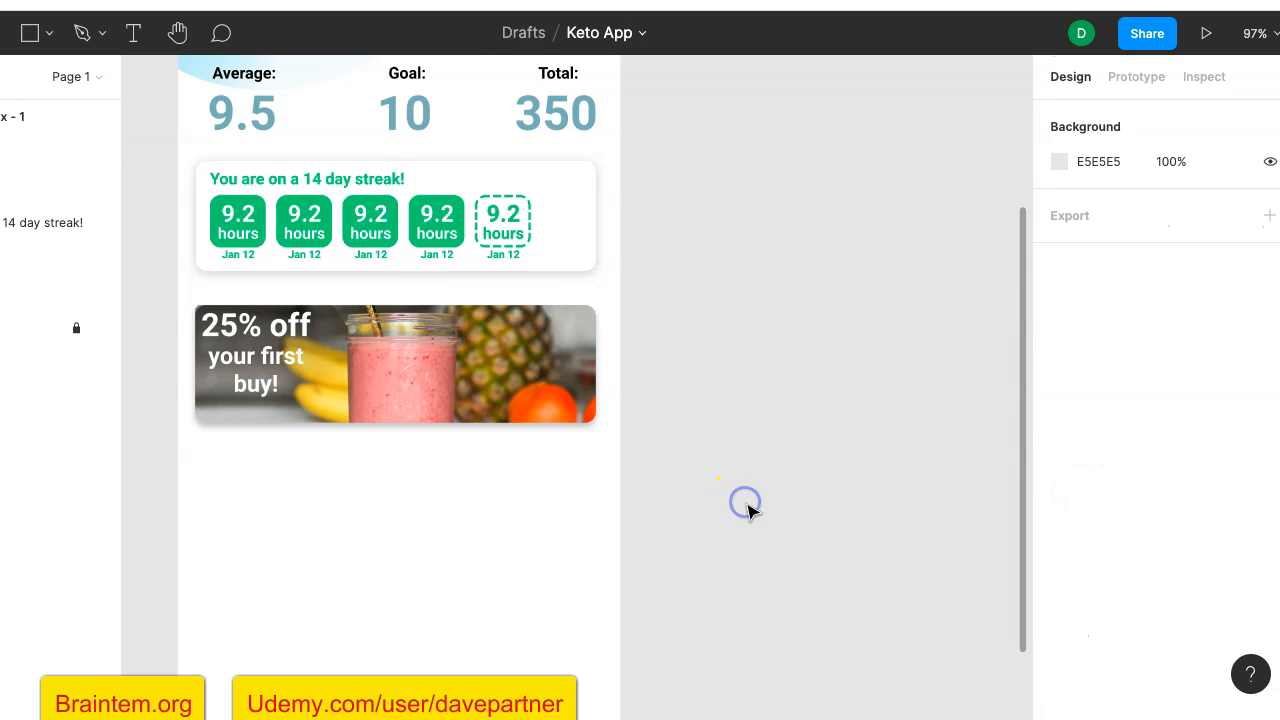
# - Duplicate the offer card and place the copy straight below the original at Y 564, leaving a gap of 8
pyautogui.click(555, 396)
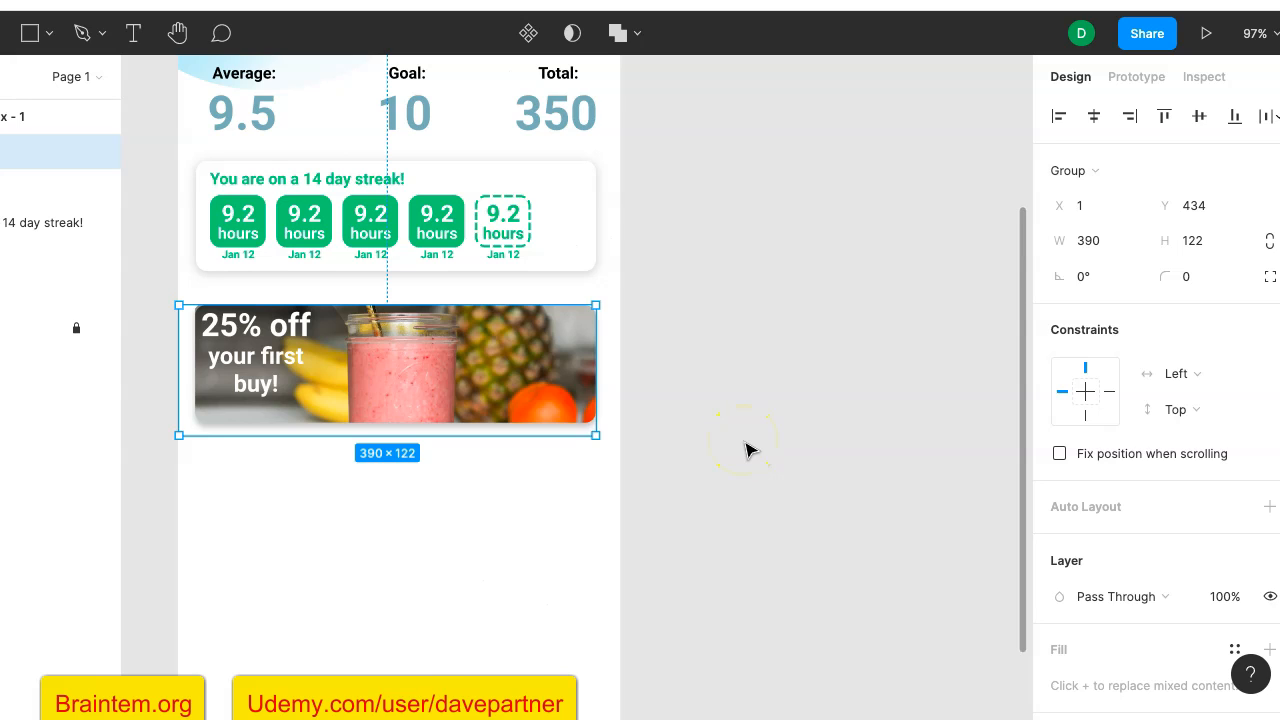
pyautogui.hotkey('ctrl', 'd')
pyautogui.click(546, 367)
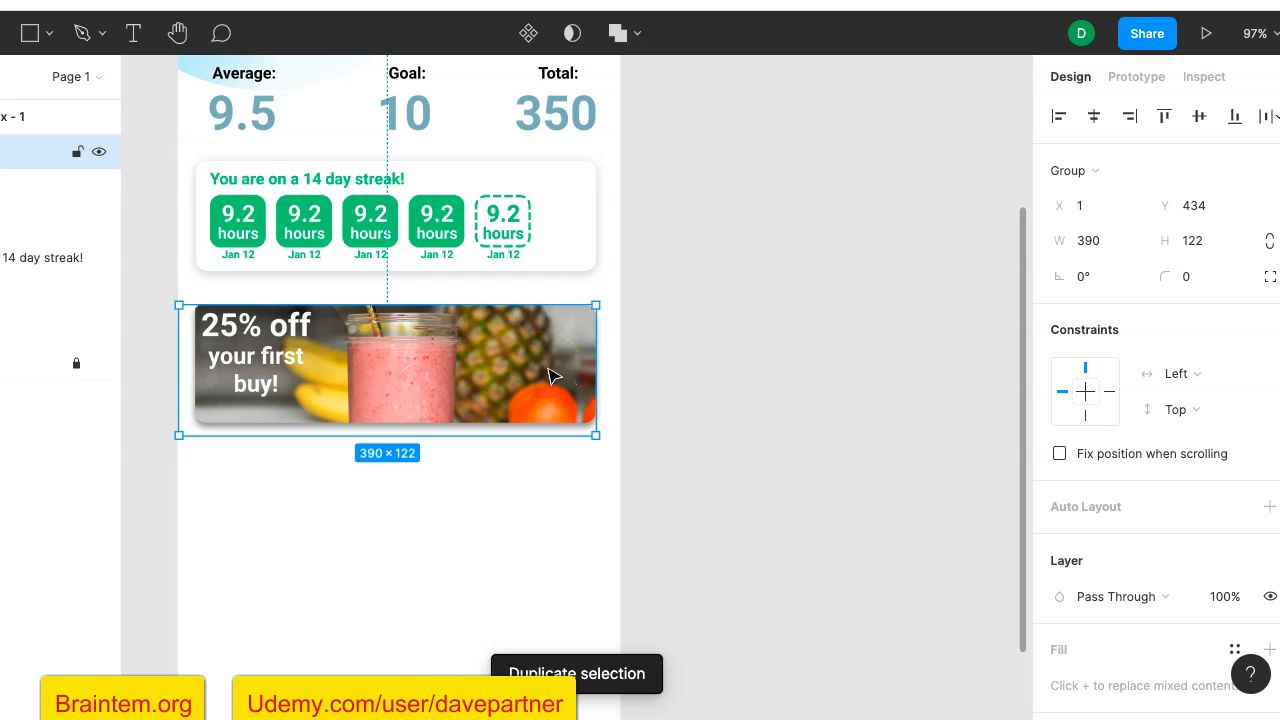
pyautogui.moveTo(549, 382); pyautogui.dragTo(560, 514)
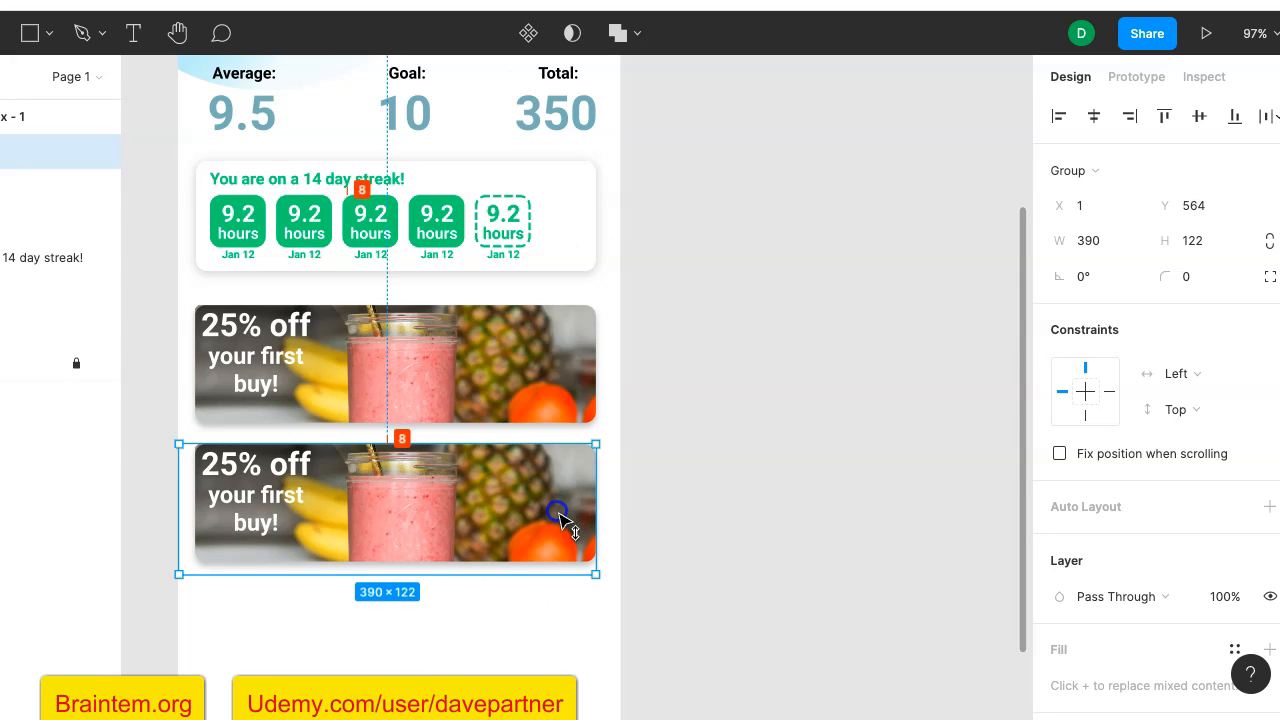
# - Duplicate the second offer card with the same spacing to make a third card below it at Y 694
pyautogui.scroll(-1, 694, 451)
pyautogui.scroll(-3, 694, 451)
pyautogui.hscroll(-1, 694, 451)
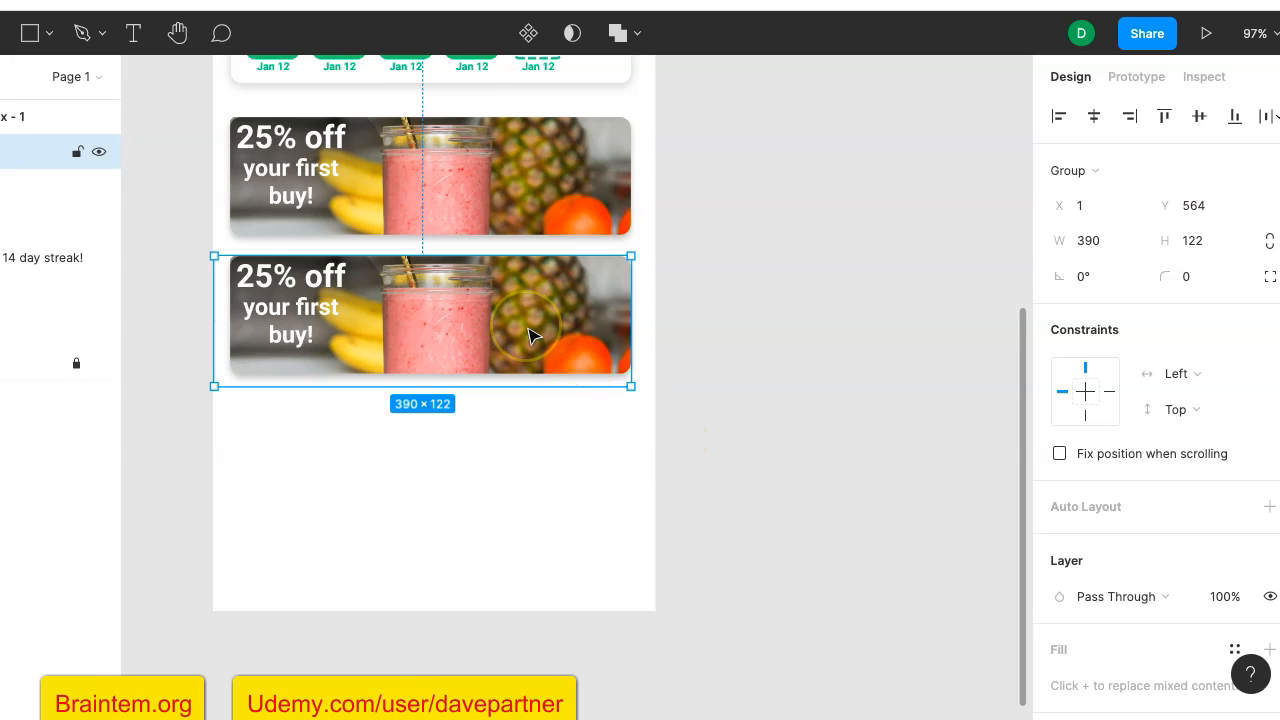
pyautogui.hotkey('ctrl', 'd')
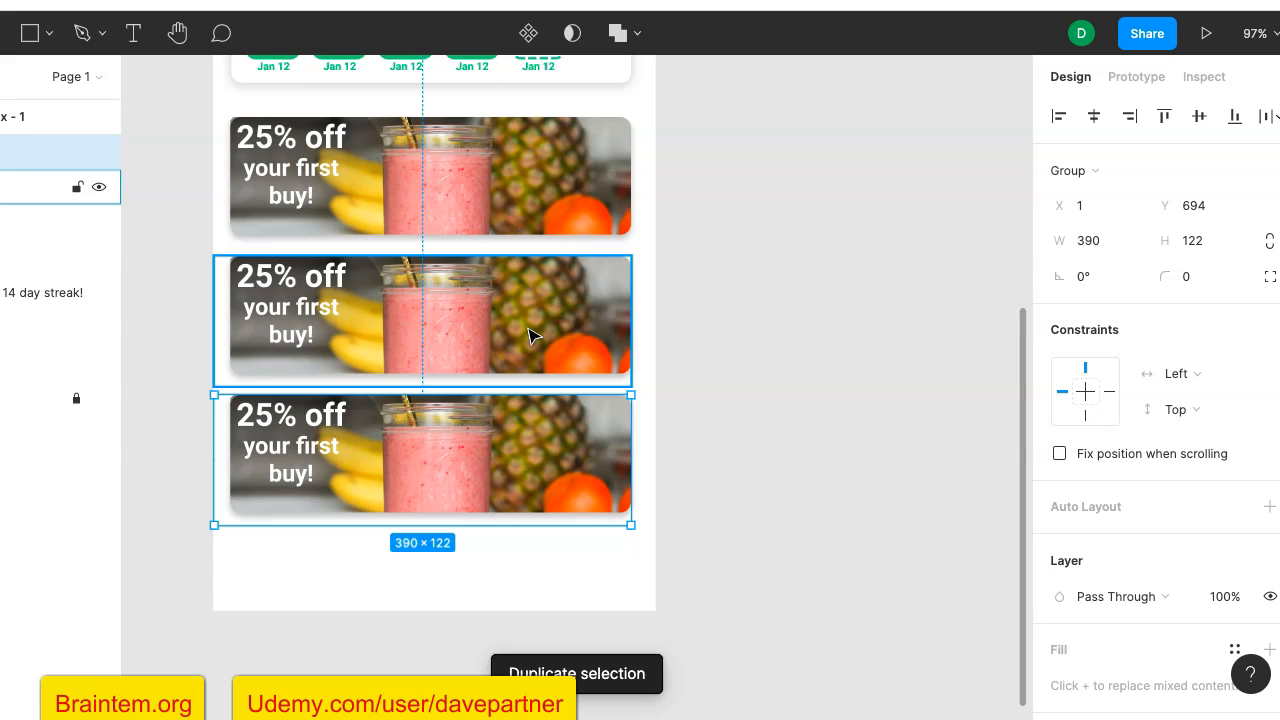
pyautogui.click(742, 287)
# - Select the smoothie photo shape inside the middle offer card's group
pyautogui.scroll(4, 742, 285)
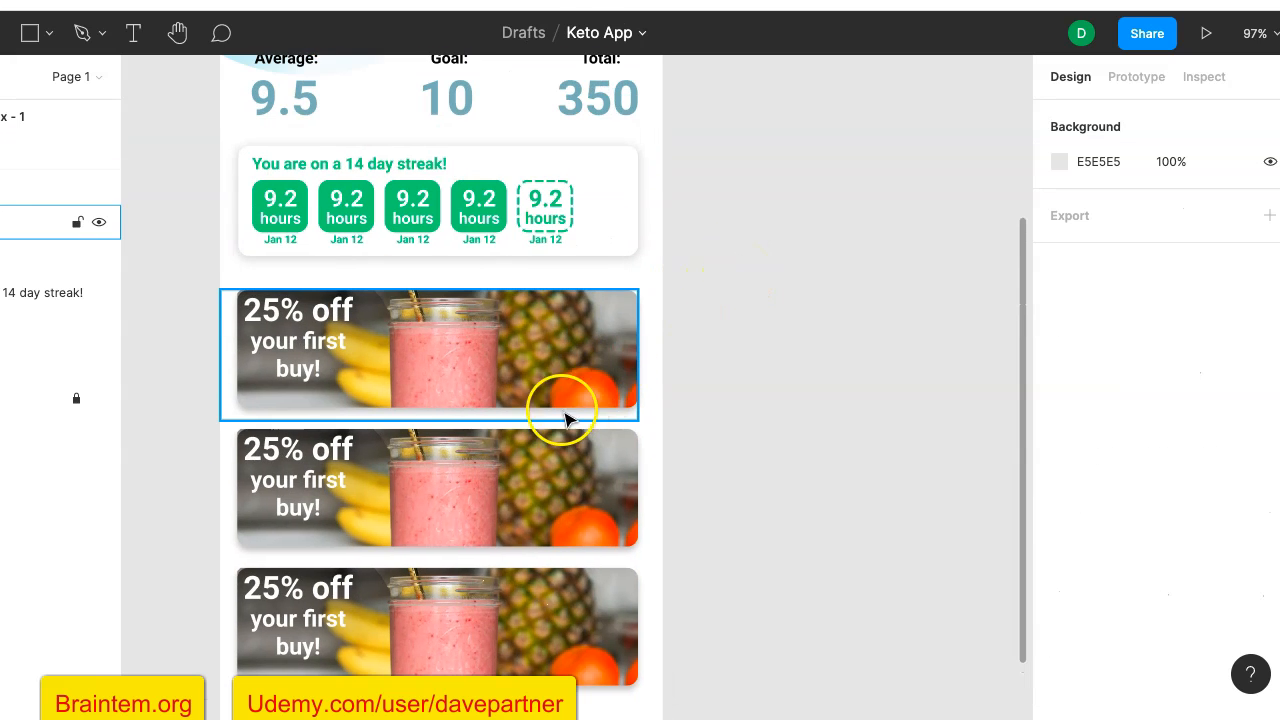
pyautogui.scroll(-2, 829, 351)
pyautogui.scroll(2, 828, 353)
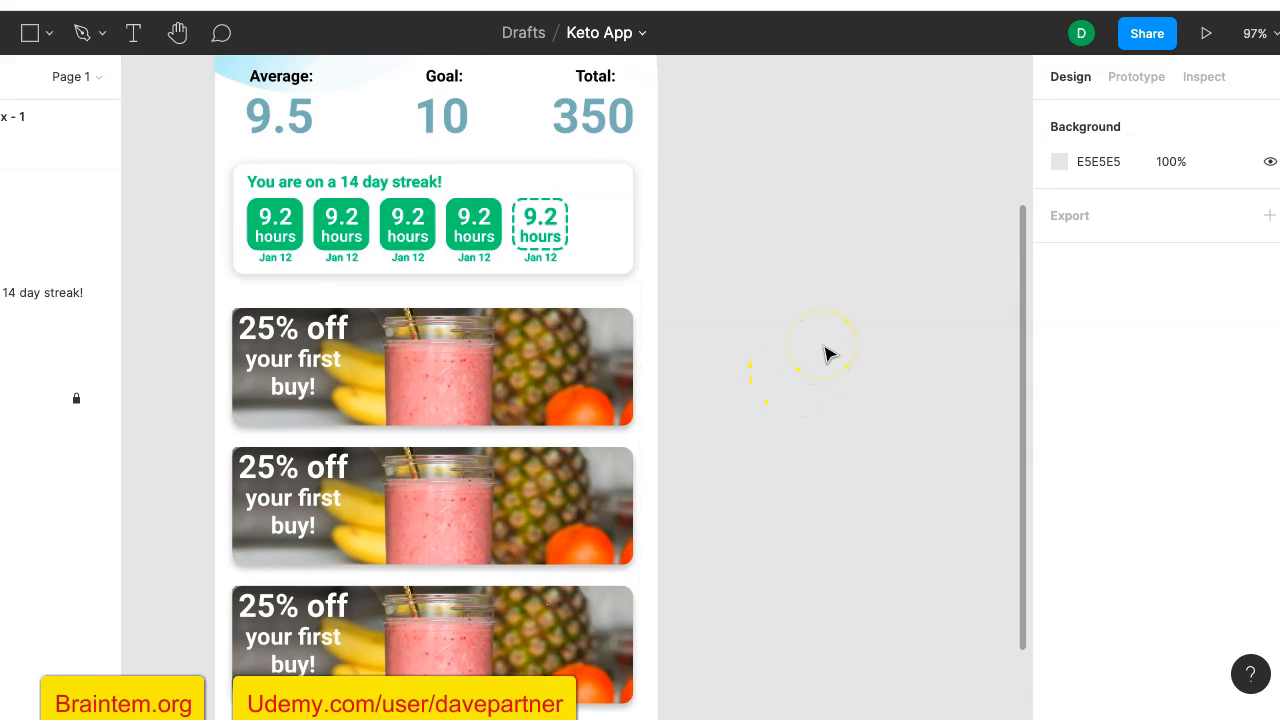
pyautogui.scroll(3, 829, 353)
pyautogui.scroll(-4, 829, 353)
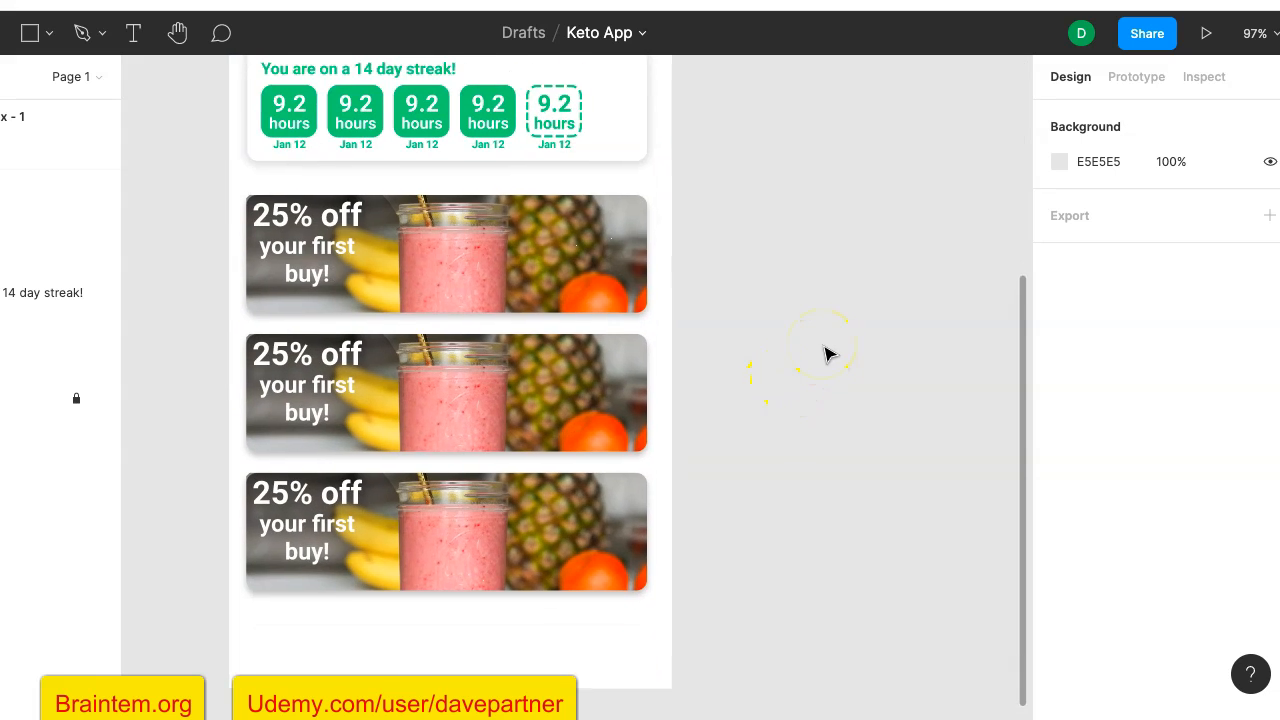
pyautogui.scroll(1, 829, 353)
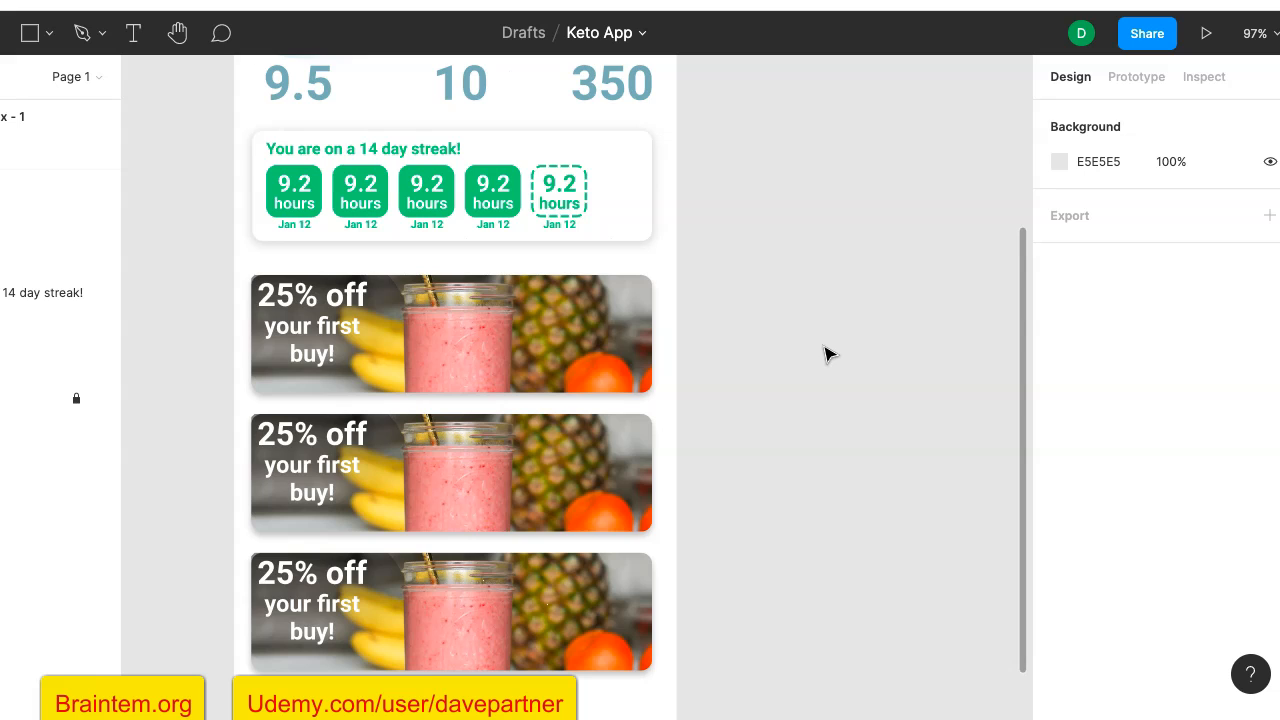
pyautogui.click(618, 466)
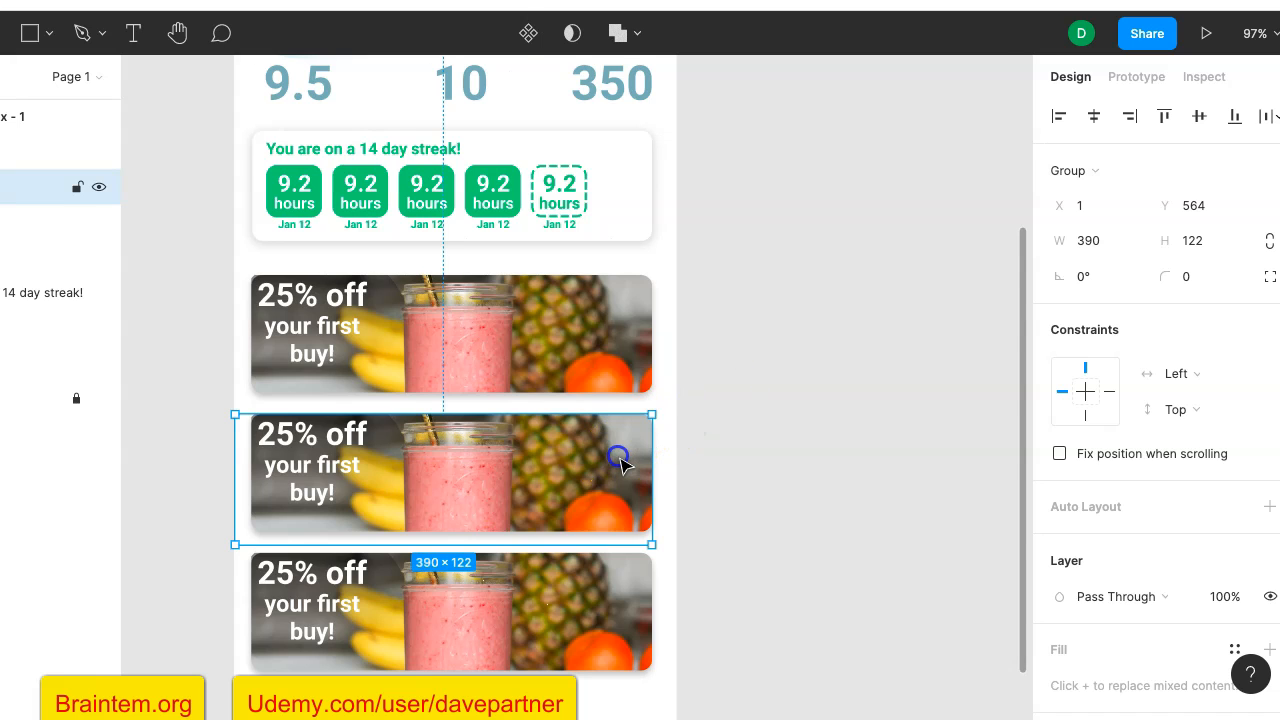
pyautogui.doubleClick(618, 464)
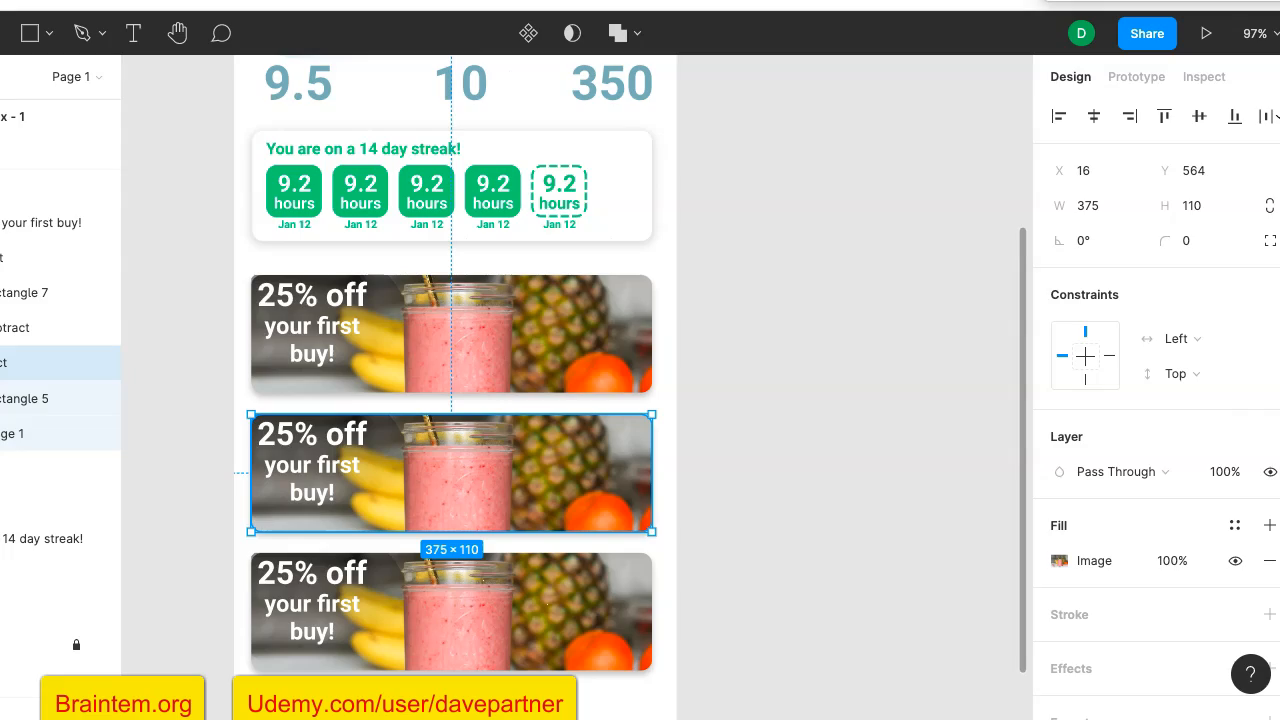
# - Switch to the browser's "food diet" image results, open the Pxfuel vegetable salad photo and copy the image
pyautogui.click(1045, 2)
pyautogui.scroll(2, 725, 348)
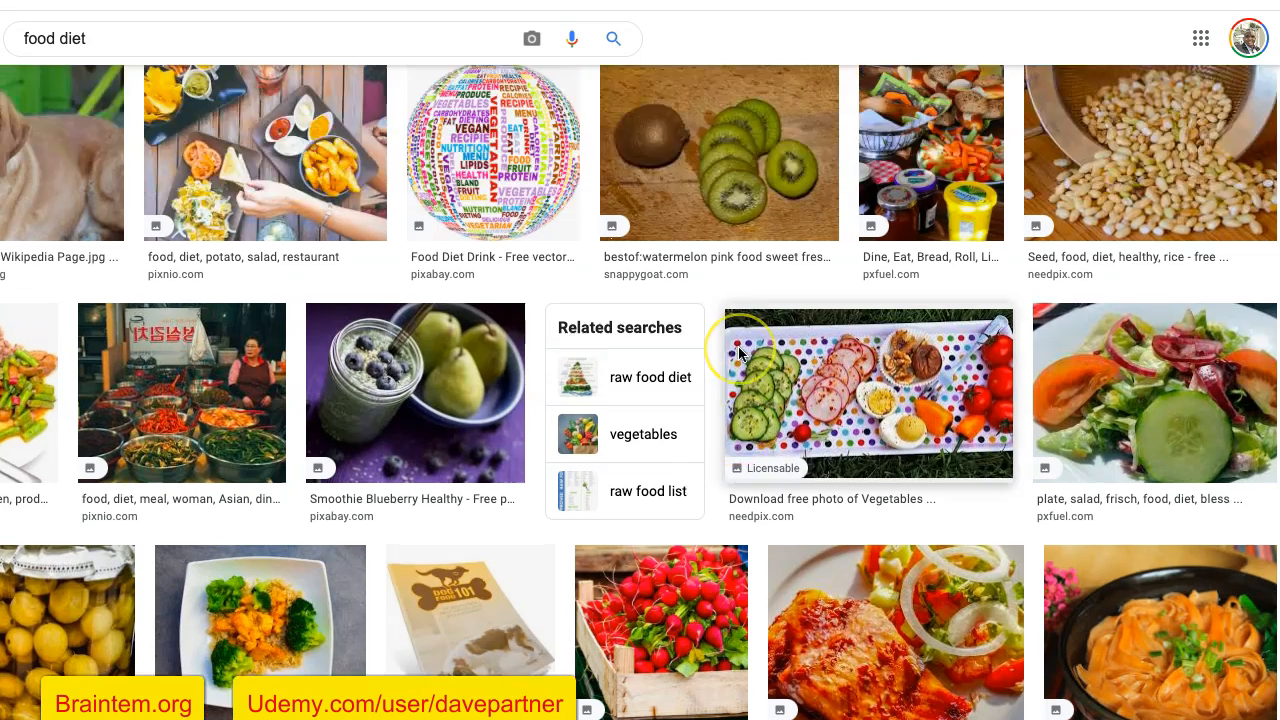
pyautogui.scroll(-3, 738, 352)
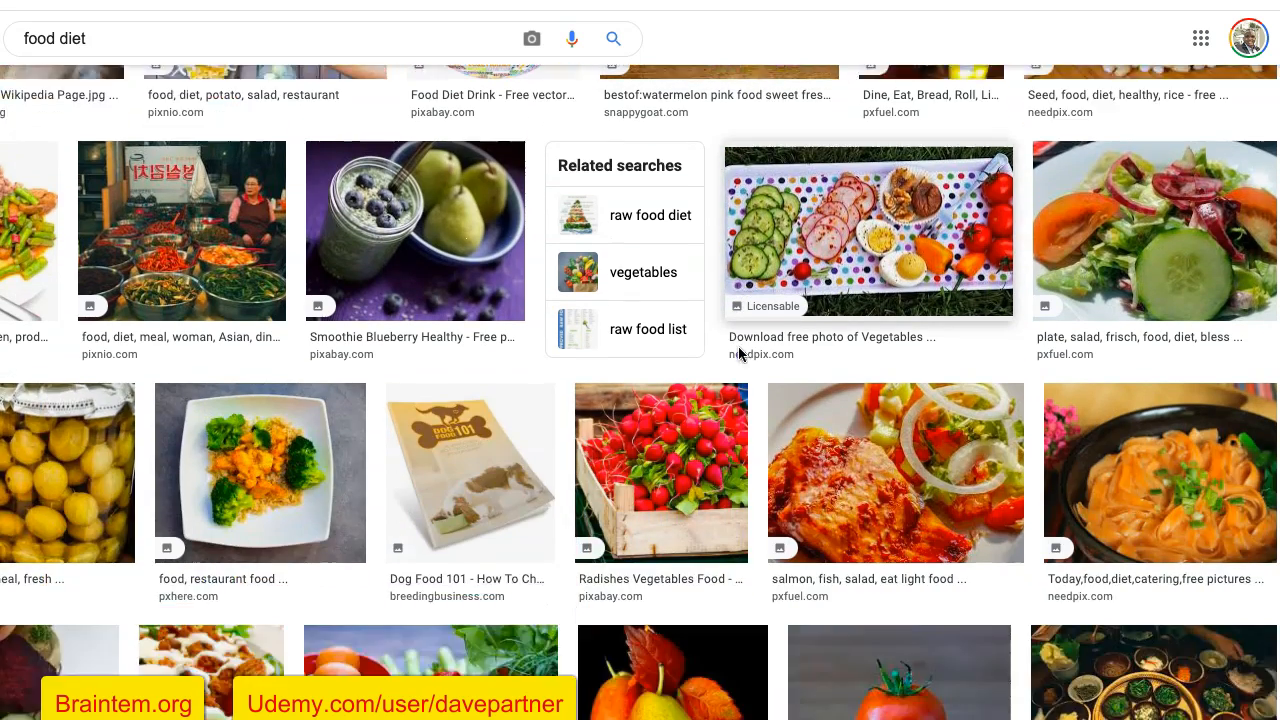
pyautogui.scroll(4, 738, 352)
pyautogui.scroll(1, 738, 346)
pyautogui.scroll(-2, 738, 346)
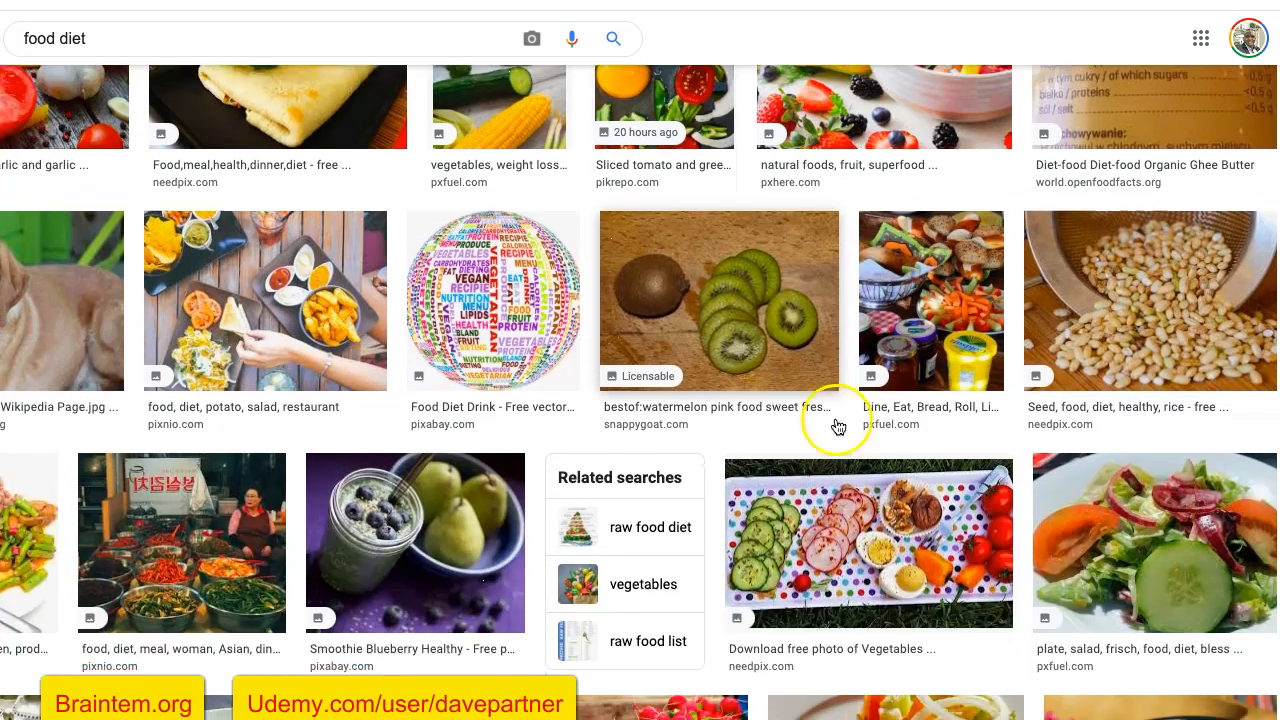
pyautogui.click(1153, 488)
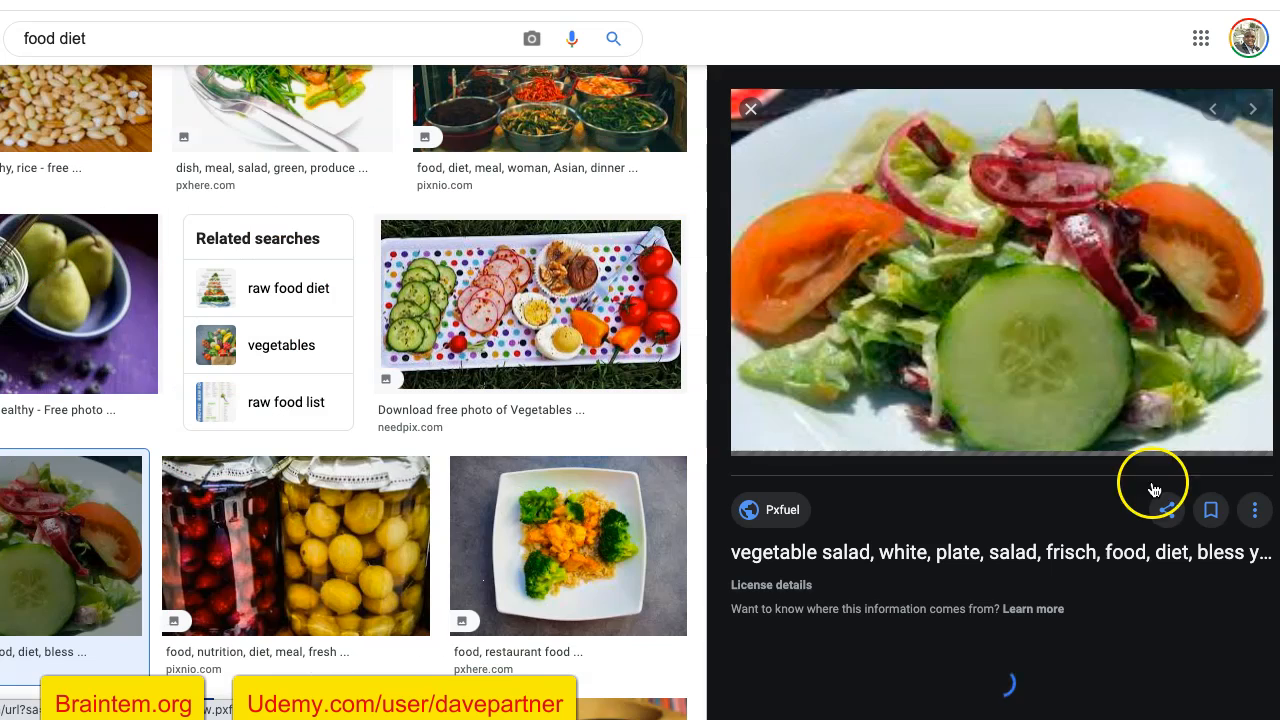
pyautogui.rightClick(935, 257)
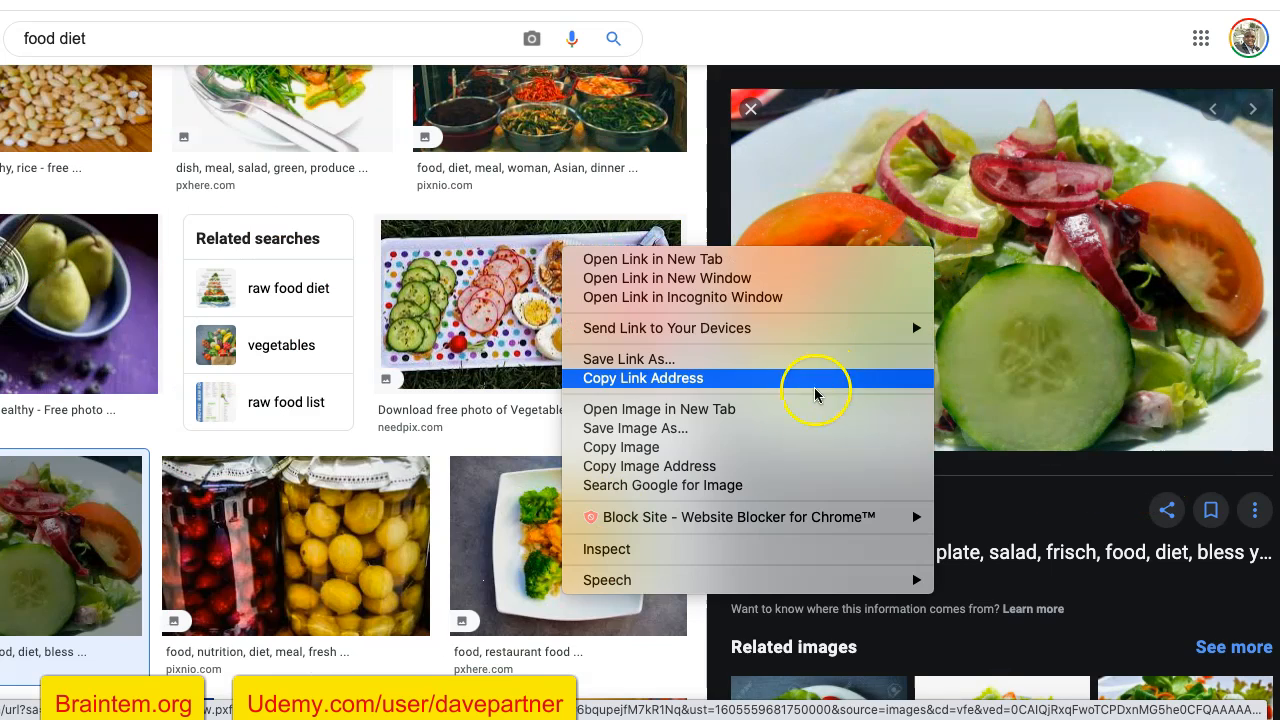
pyautogui.click(767, 447)
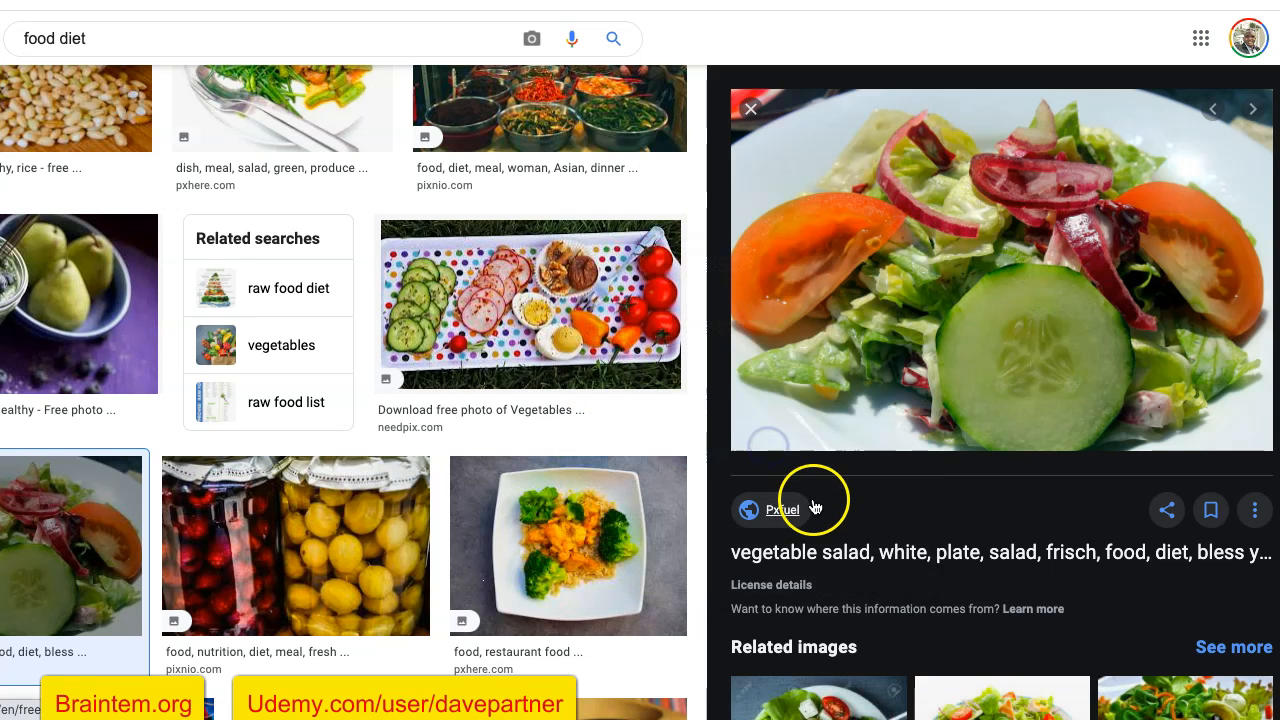
# - Return to the Keto App design and replace the middle offer card's photo with the copied vegetable salad image
pyautogui.scroll(-1, 810, 502)
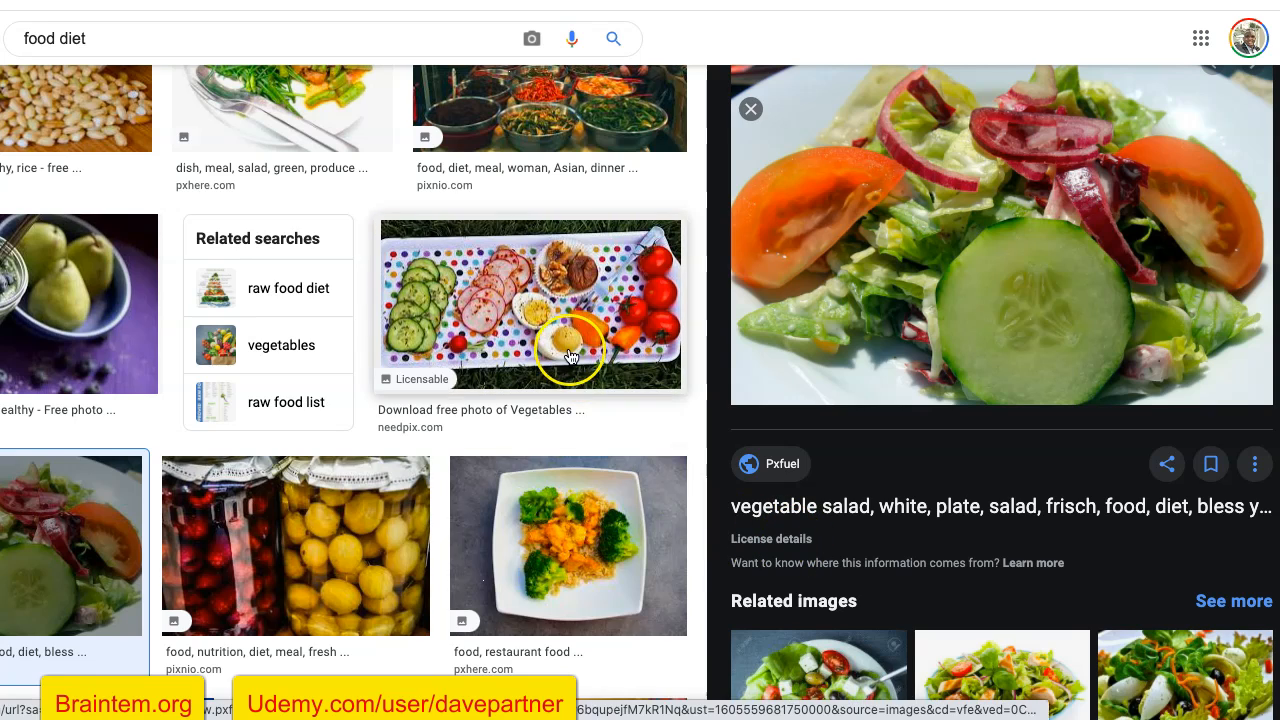
pyautogui.scroll(3, 570, 357)
pyautogui.scroll(4, 570, 357)
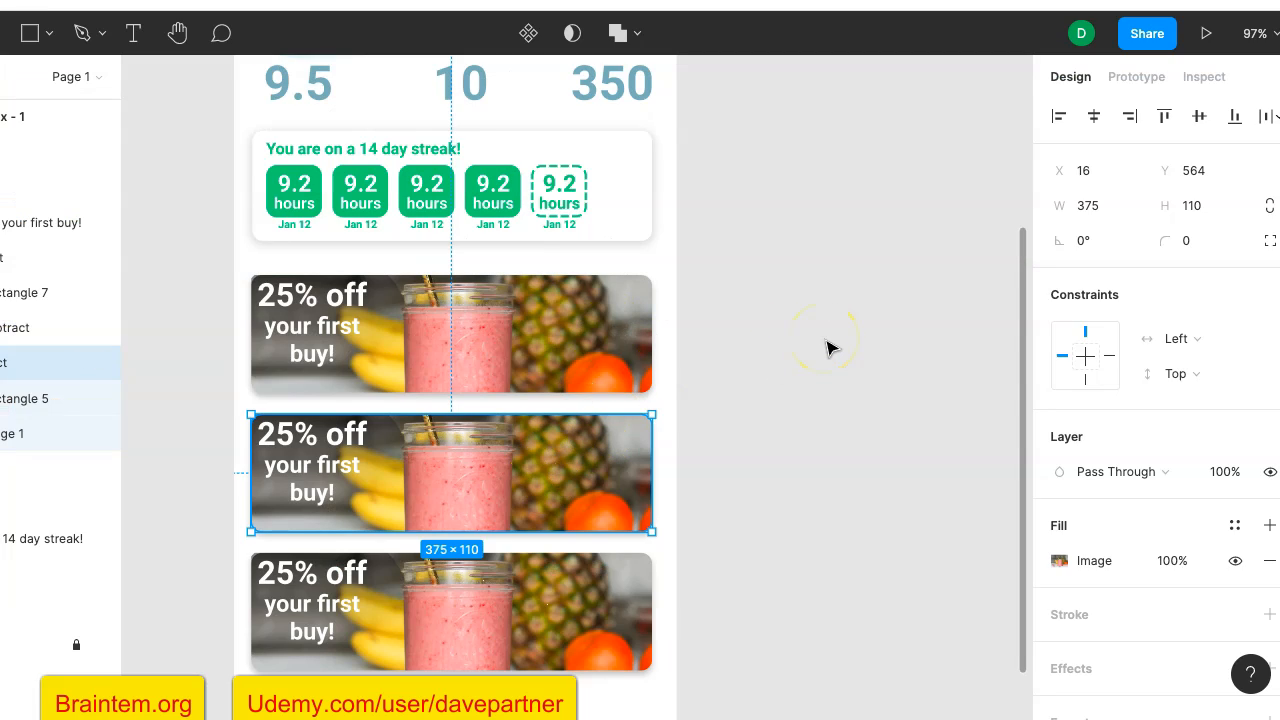
pyautogui.hotkey('ctrl', 'v')
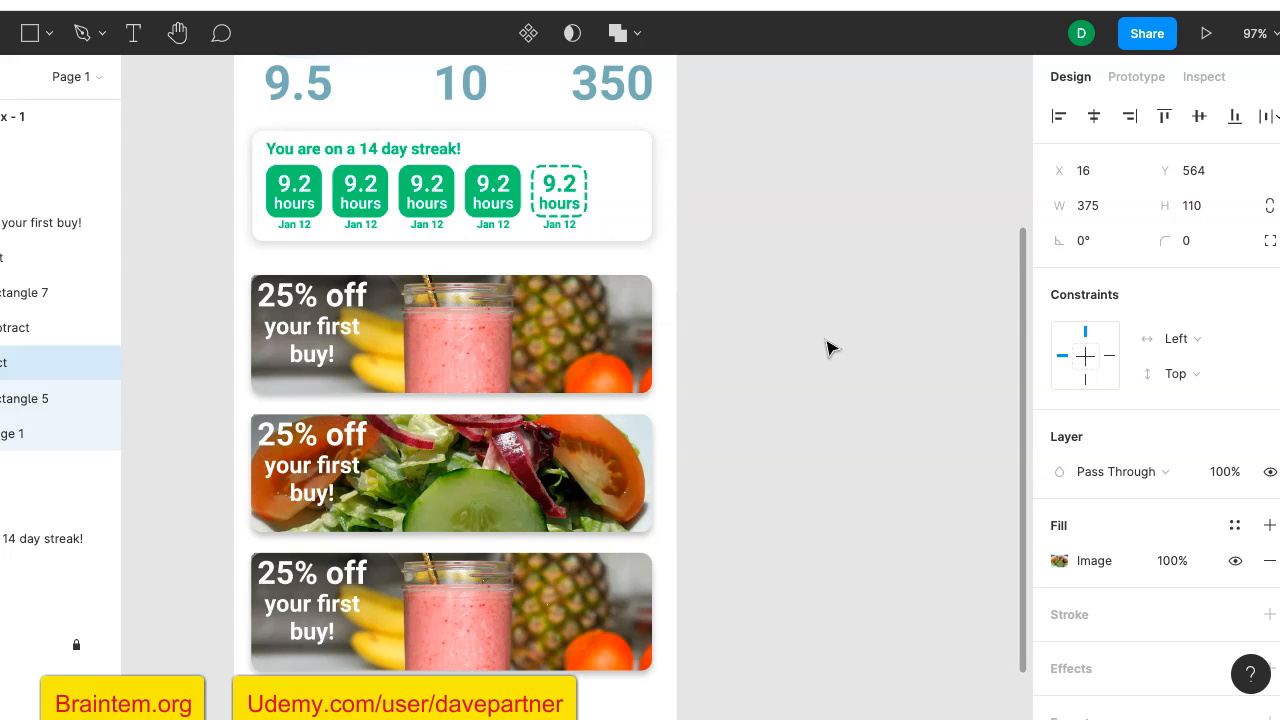
# - Change the middle offer card's text to "5% off your first buy!"
pyautogui.click(290, 443)
pyautogui.click(285, 432)
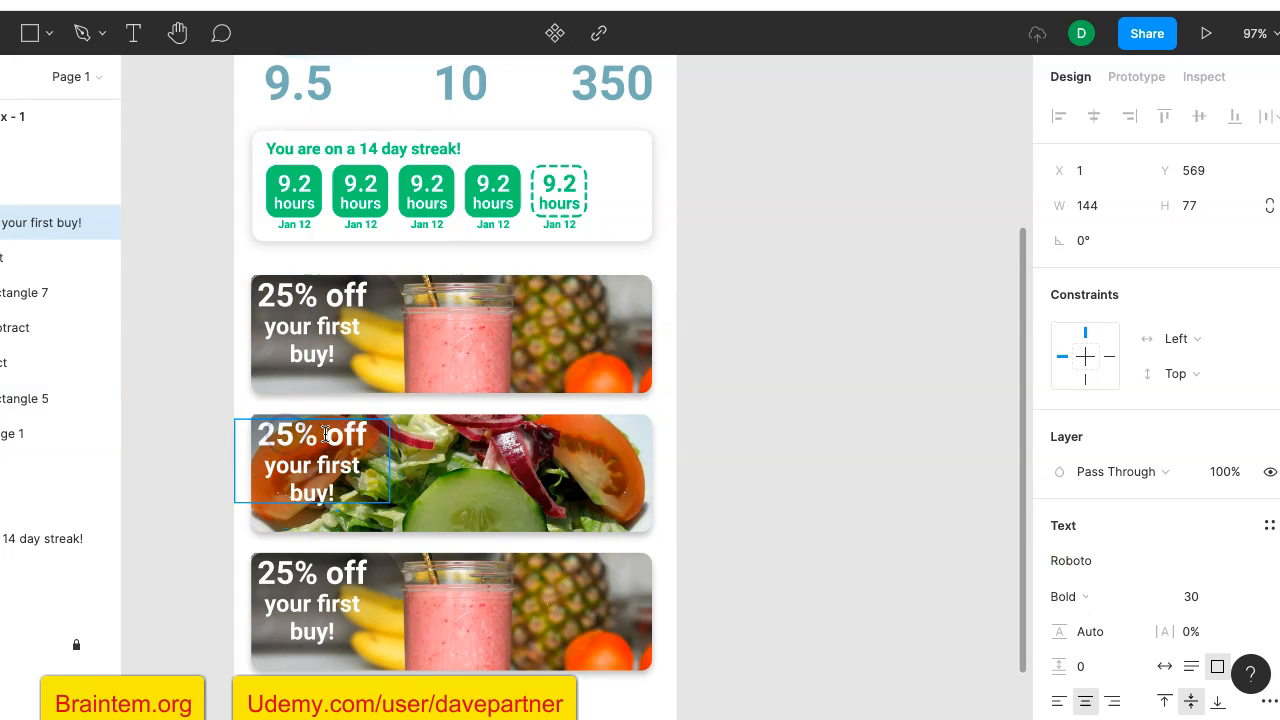
pyautogui.press('BackSpace')
pyautogui.click(830, 490)
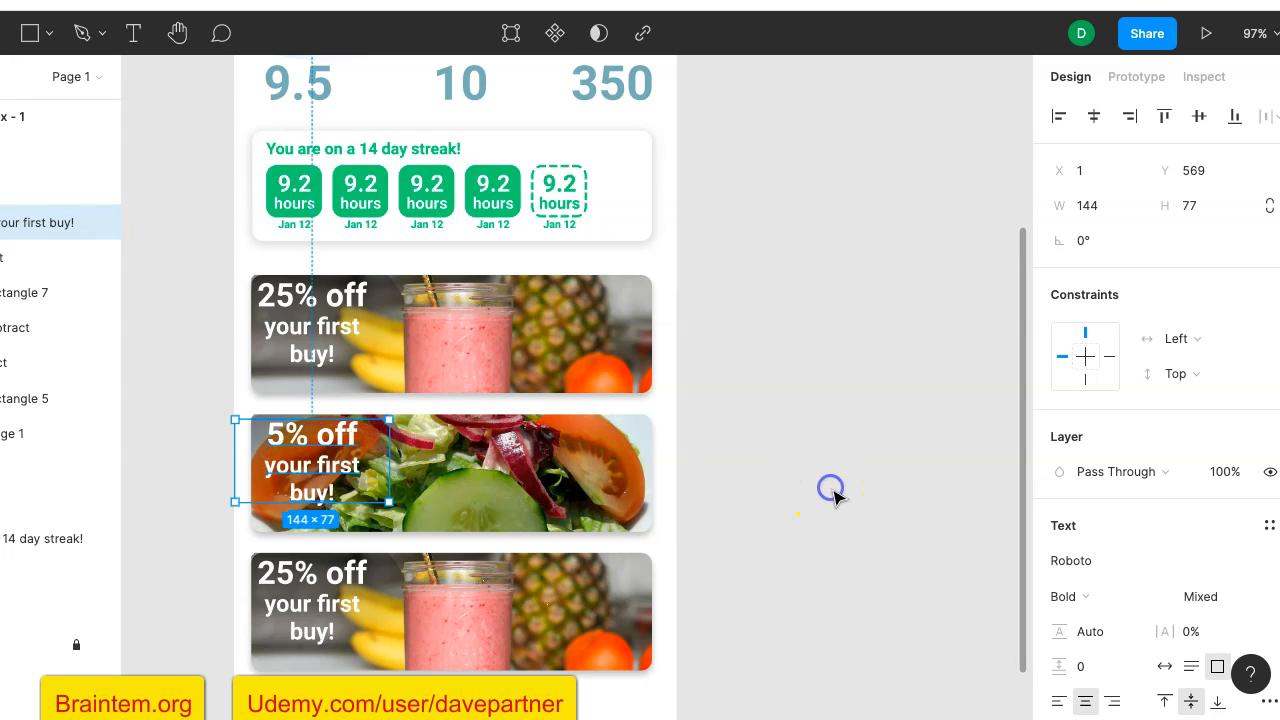
# - Select the smoothie photo shape inside the bottom offer card's group
pyautogui.scroll(-3, 789, 551)
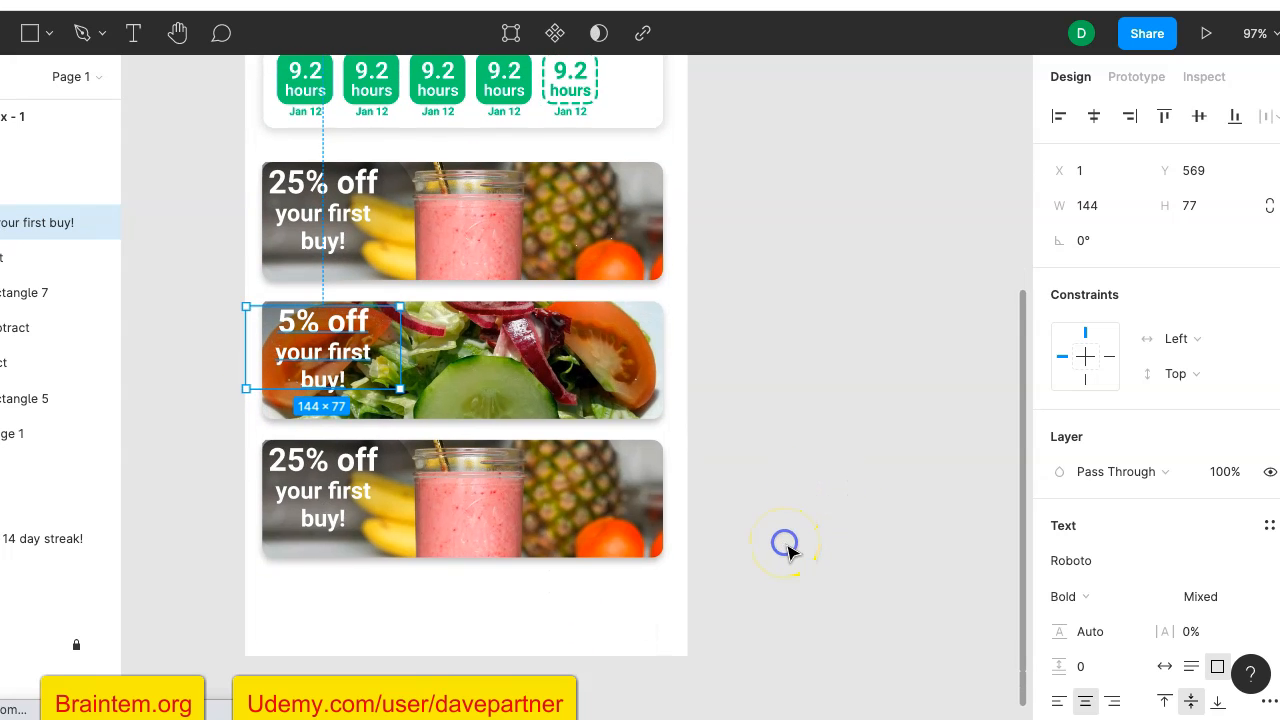
pyautogui.click(788, 550)
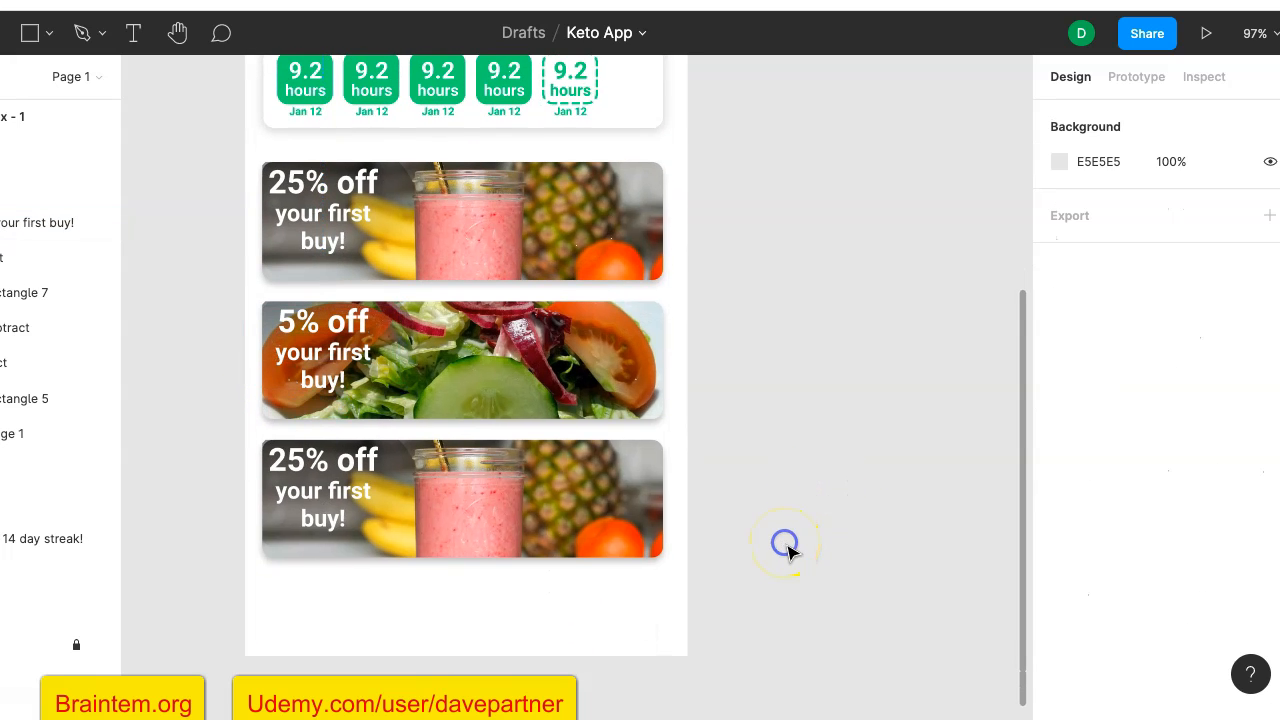
pyautogui.click(538, 514)
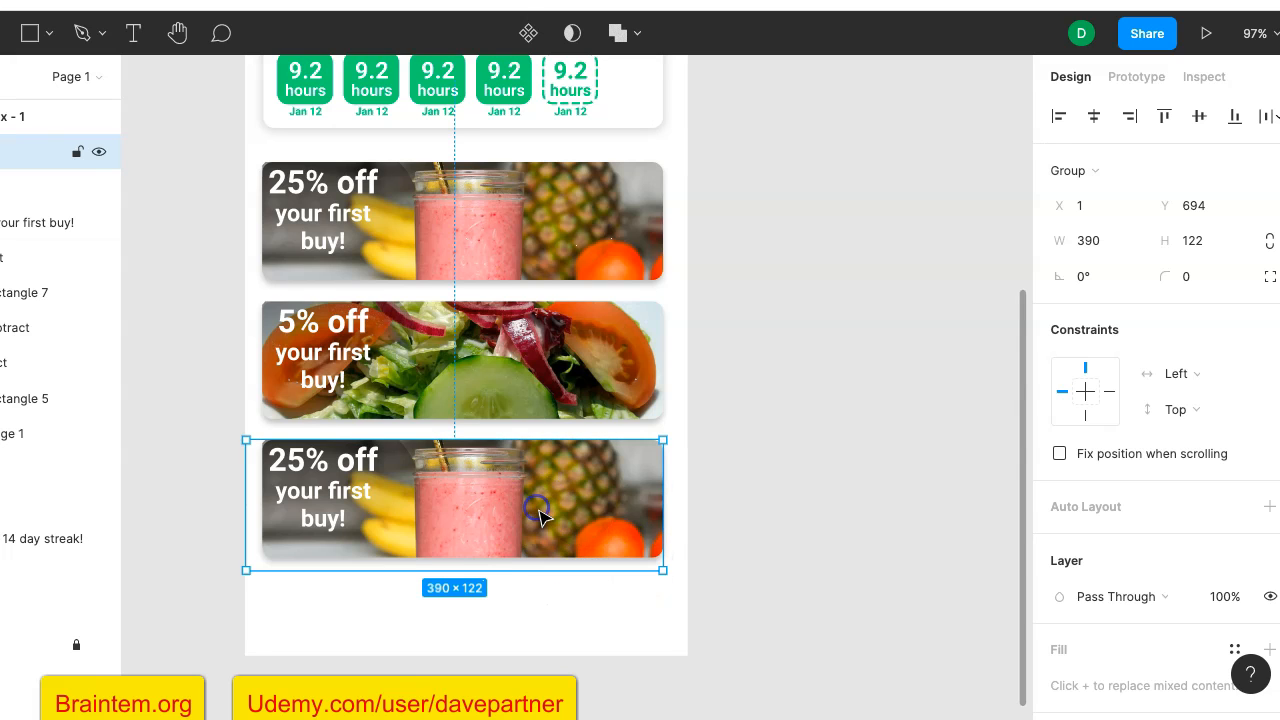
pyautogui.doubleClick(538, 514)
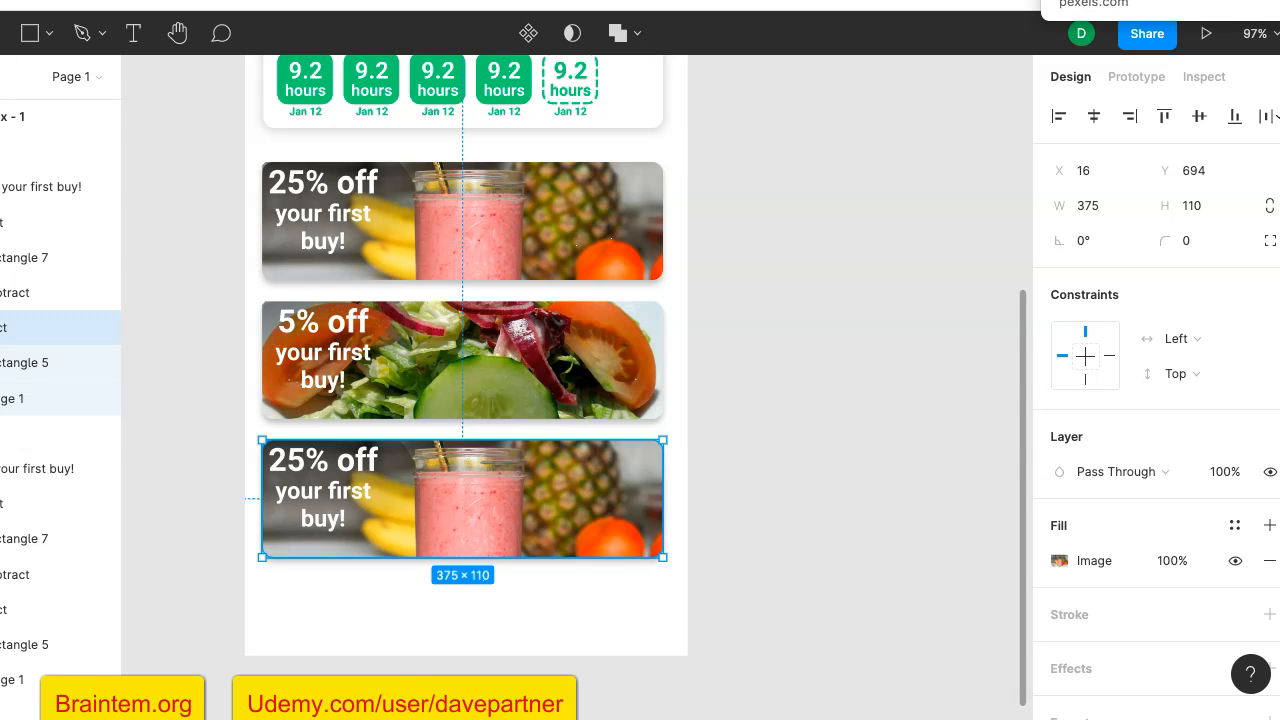
# - Switch to the Pexels page, find the photo of a fruit-topped smoothie bowl beside a red juice, open it and copy the image
pyautogui.click(1120, 2)
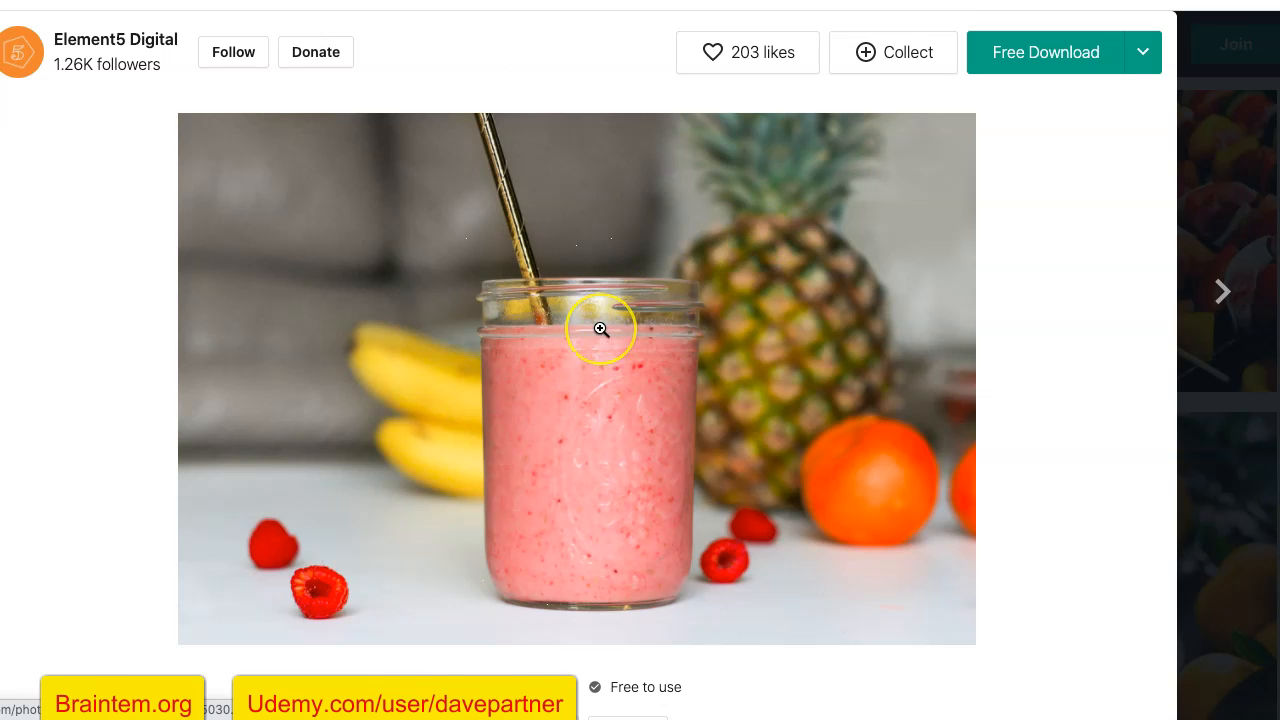
pyautogui.scroll(-4, 600, 329)
pyautogui.scroll(-5, 600, 328)
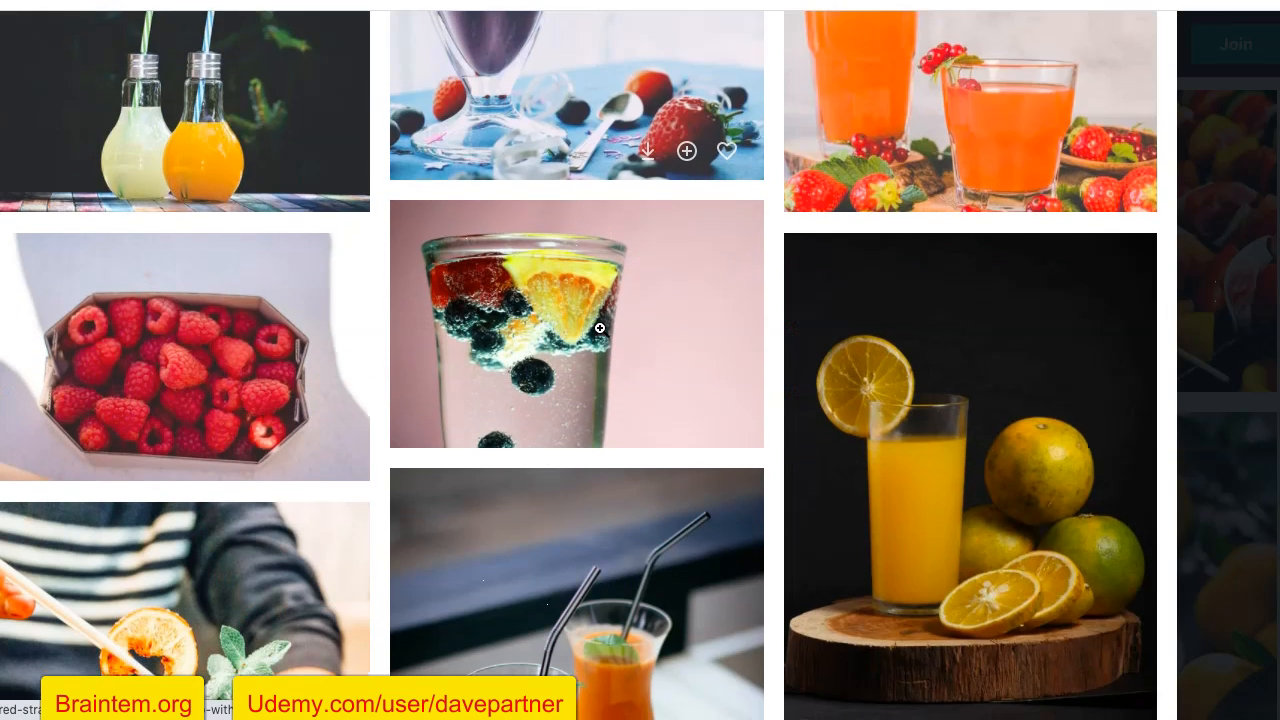
pyautogui.scroll(-3, 600, 328)
pyautogui.scroll(-7, 600, 328)
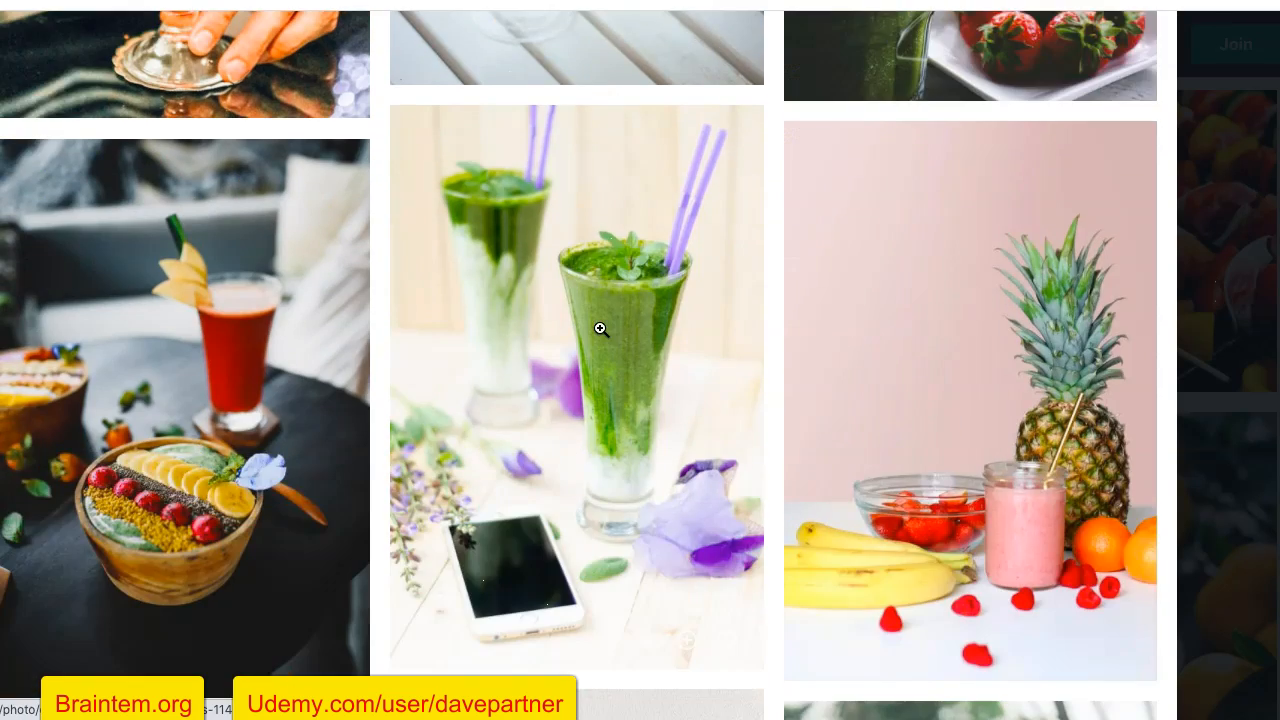
pyautogui.scroll(-4, 600, 329)
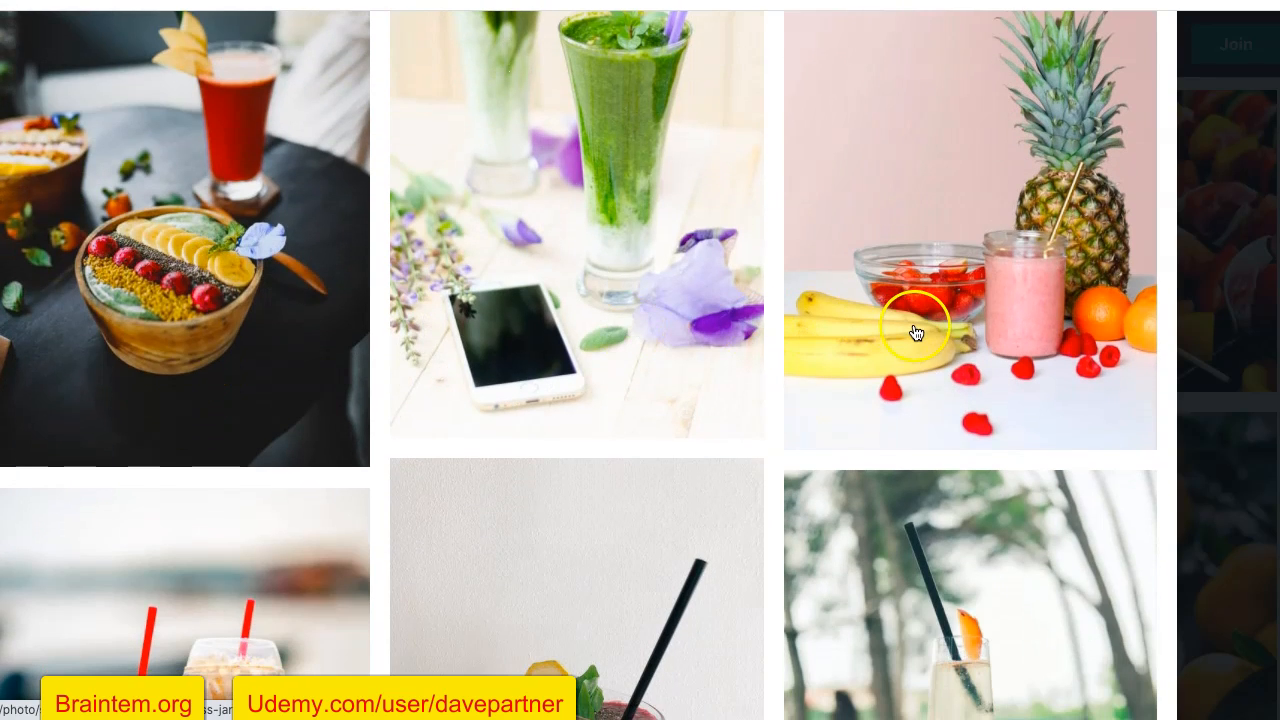
pyautogui.click(180, 330)
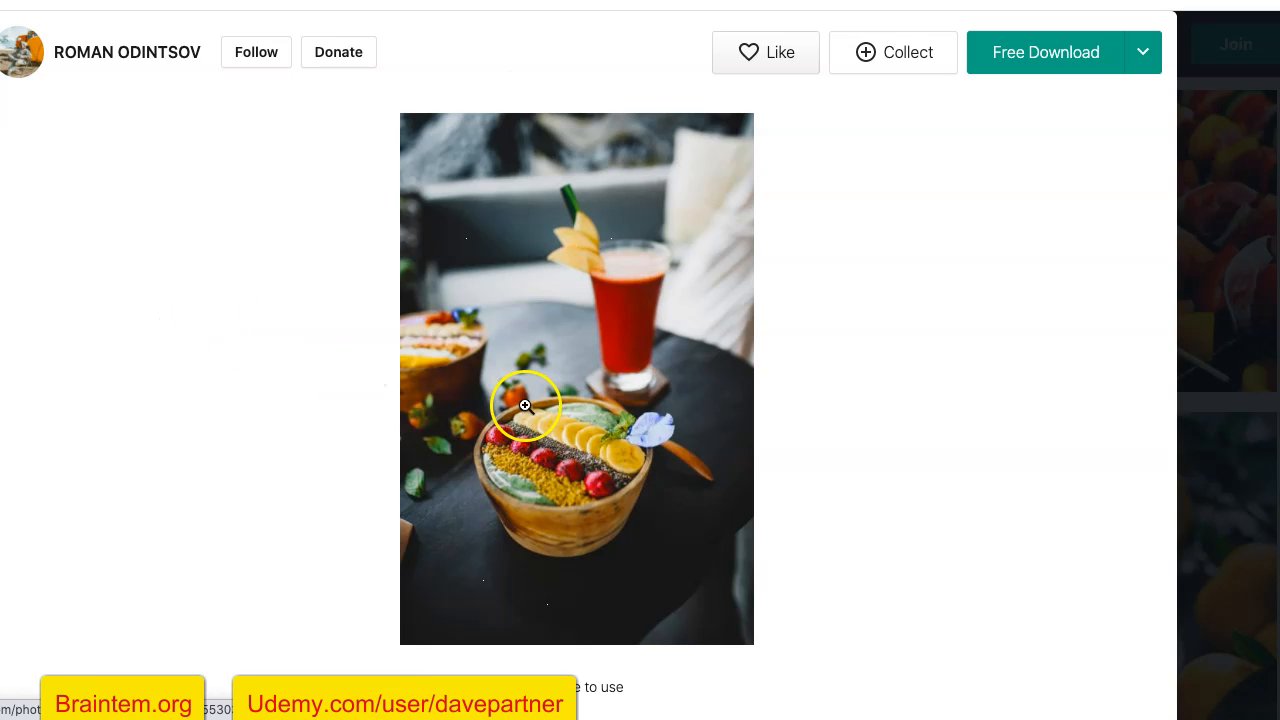
pyautogui.rightClick(525, 405)
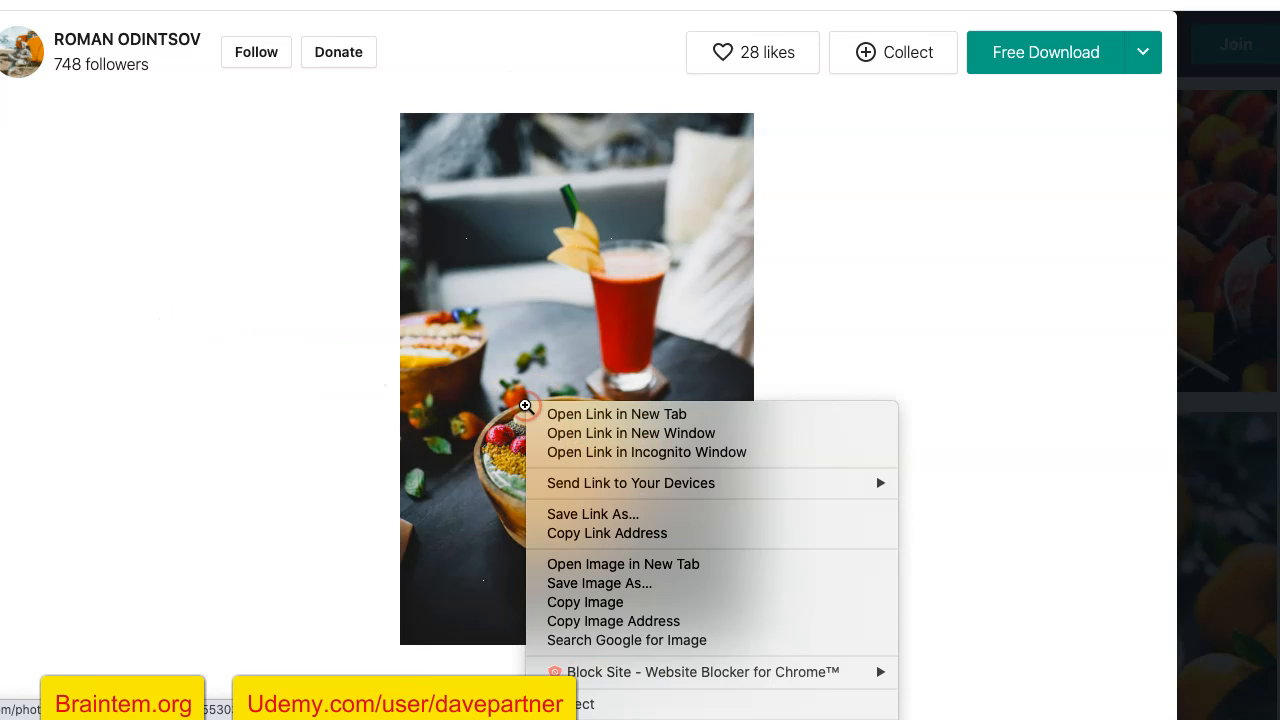
pyautogui.click(580, 605)
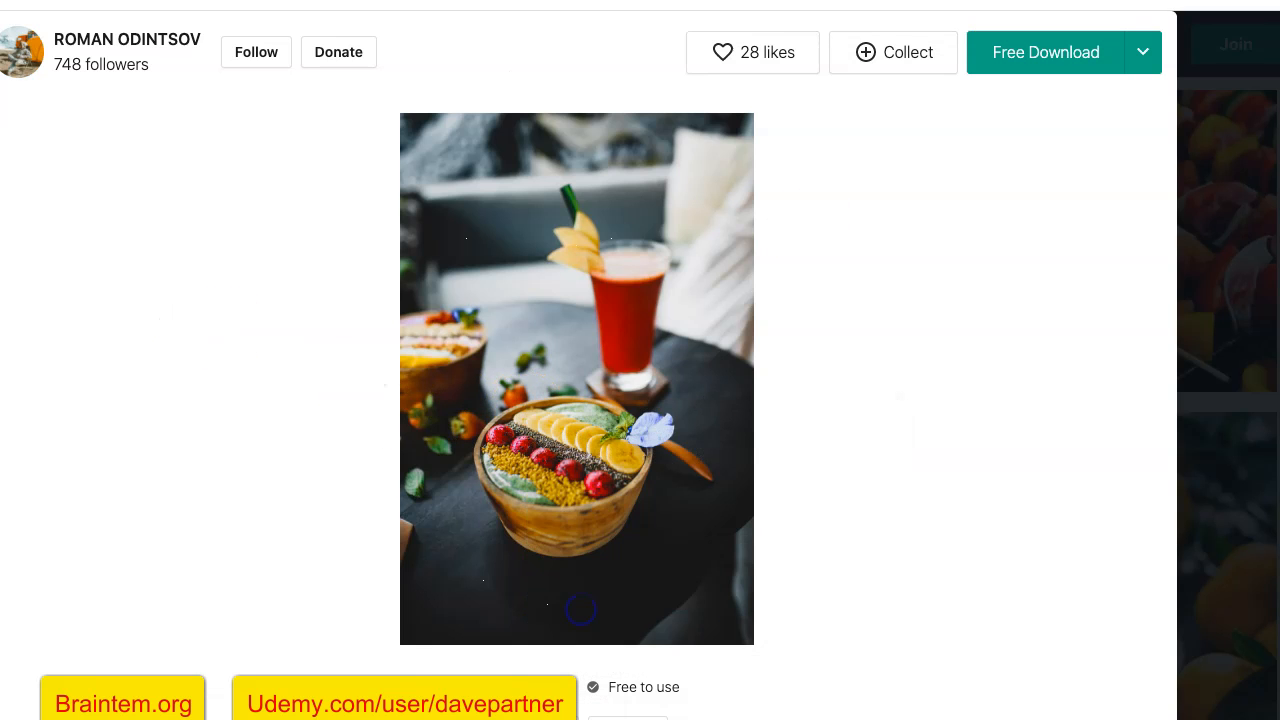
# - Return to the Keto App design and replace the bottom offer card's photo with the copied smoothie bowl image
pyautogui.hotkey('ctrl', 'Tab')
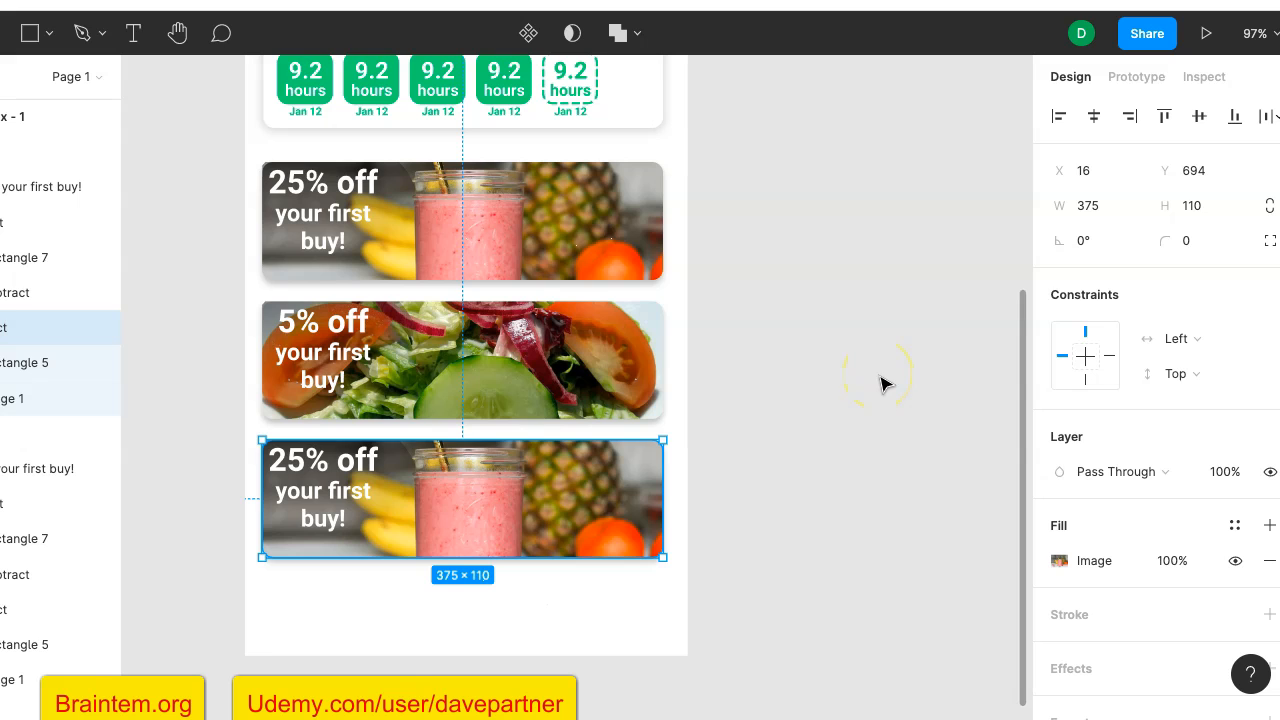
pyautogui.hotkey('ctrl', 'v')
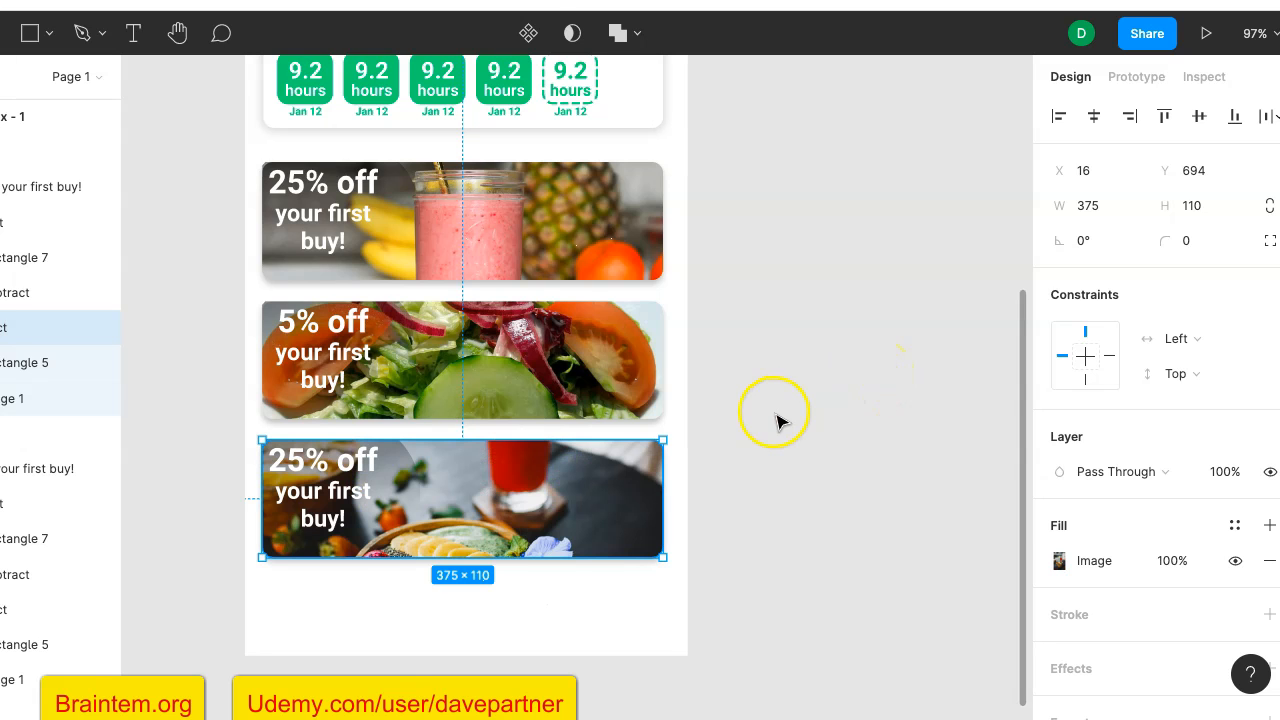
pyautogui.click(772, 412)
# - Duplicate the blue gradient circle behind the greeting at the start of the home screen
pyautogui.scroll(4, 777, 420)
pyautogui.scroll(-3, 777, 422)
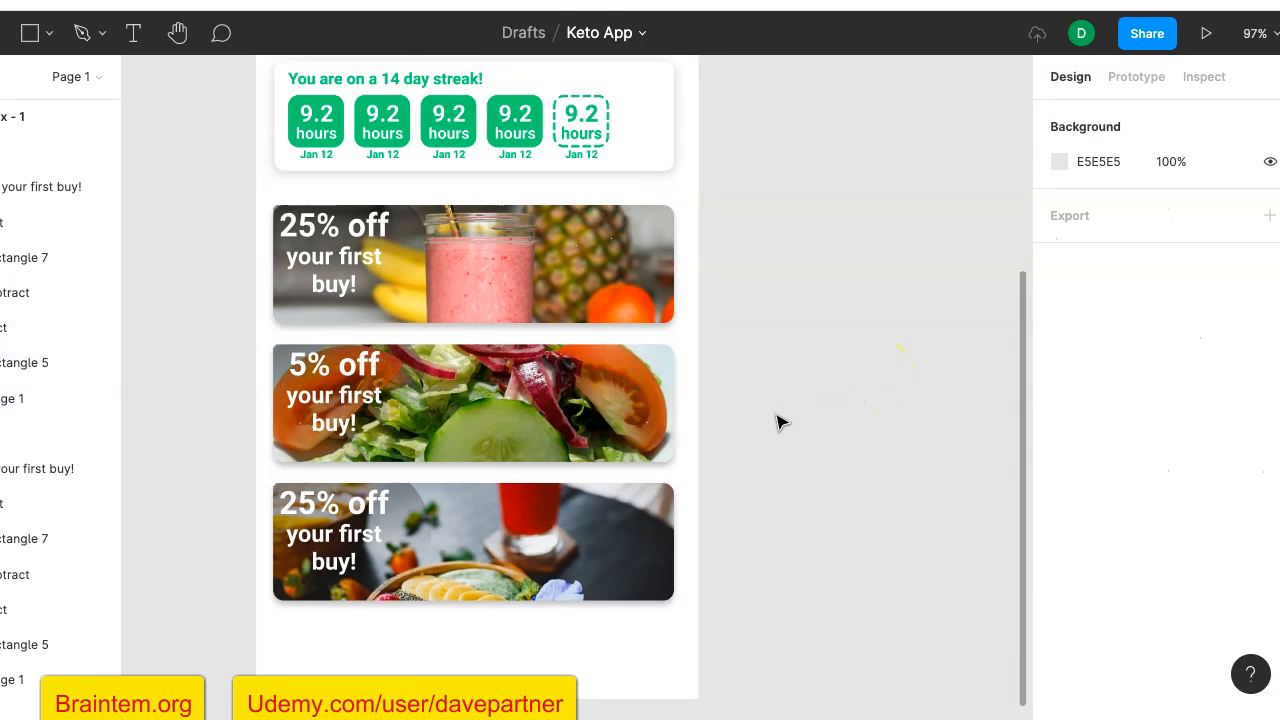
pyautogui.scroll(10, 777, 422)
pyautogui.scroll(-10, 777, 422)
pyautogui.scroll(-1, 777, 422)
pyautogui.scroll(8, 780, 423)
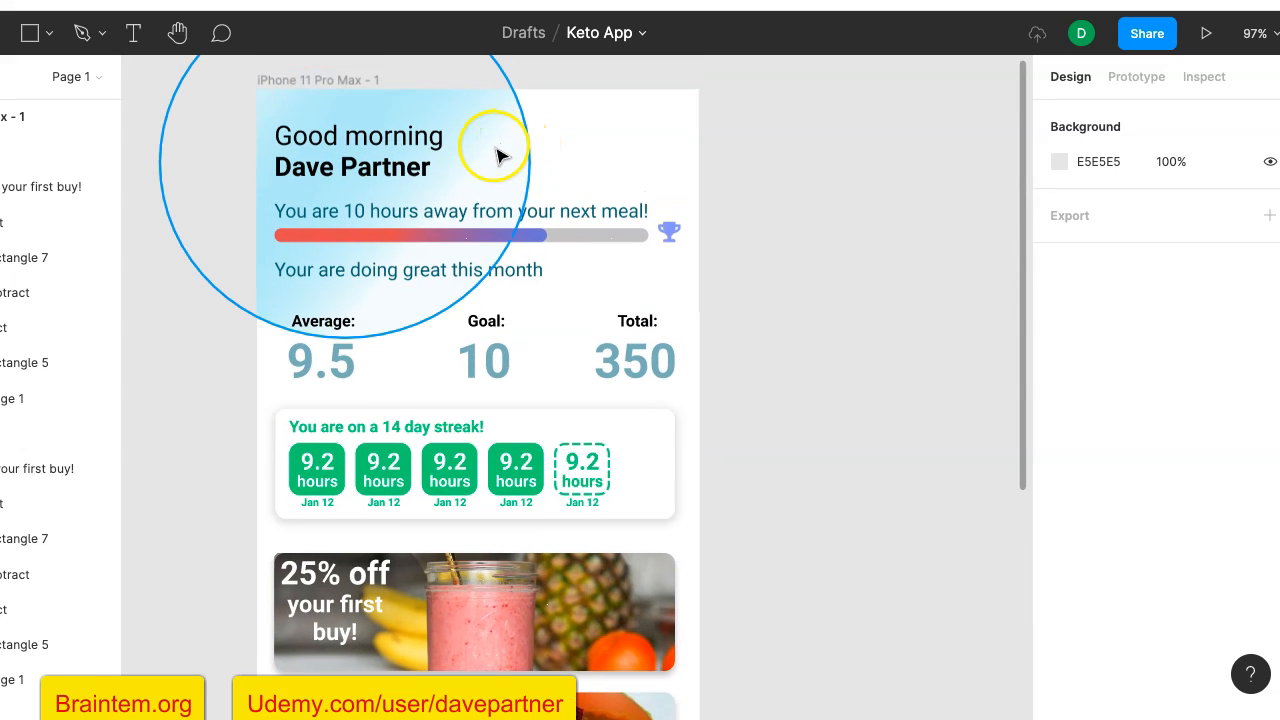
pyautogui.click(494, 150)
pyautogui.scroll(3, 700, 215)
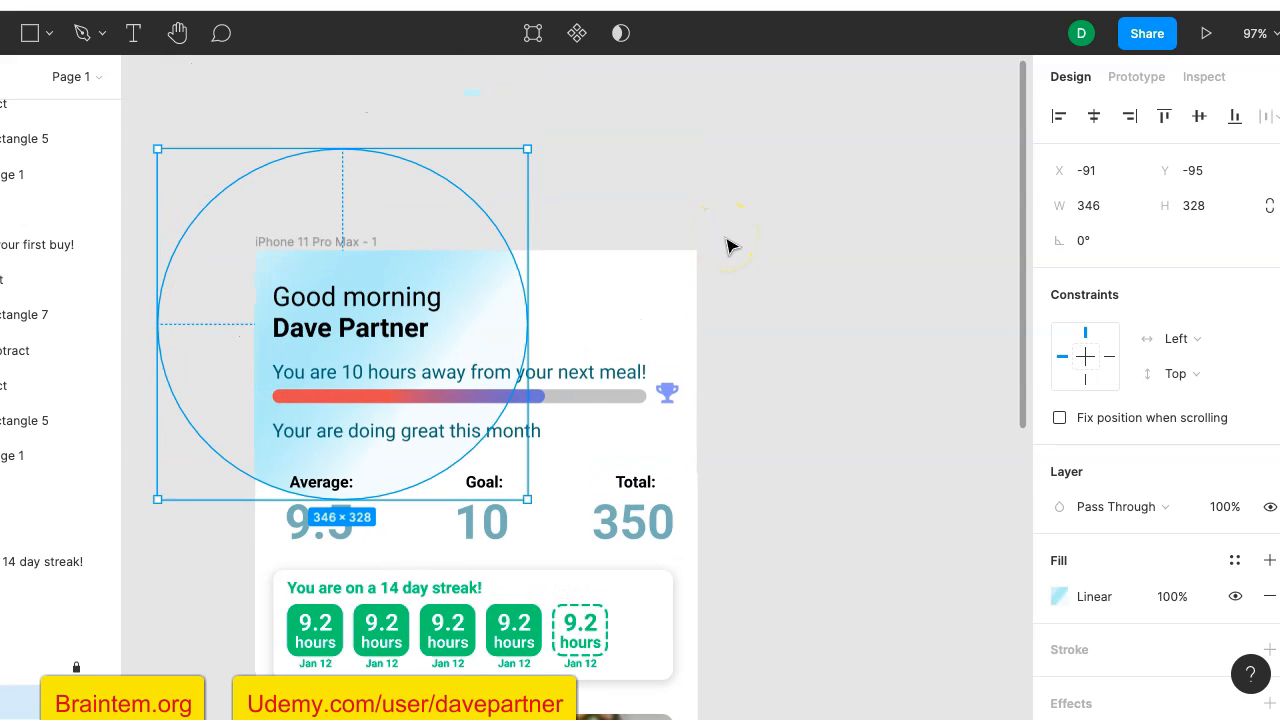
pyautogui.hotkey('ctrl', 'd')
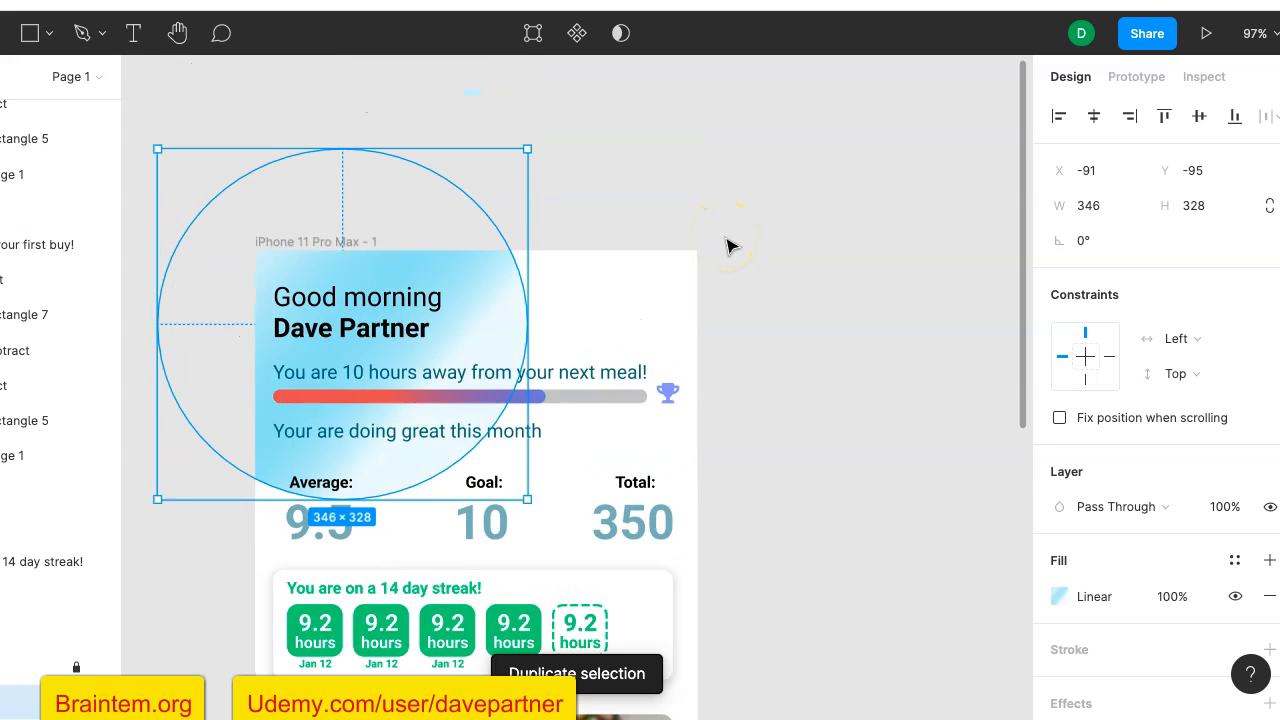
# - Move the duplicated circle behind the lower offer cards at the frame's bottom-right corner, at about X 145, Y 612
pyautogui.moveTo(485, 290); pyautogui.dragTo(566, 611)
pyautogui.scroll(-3, 794, 457)
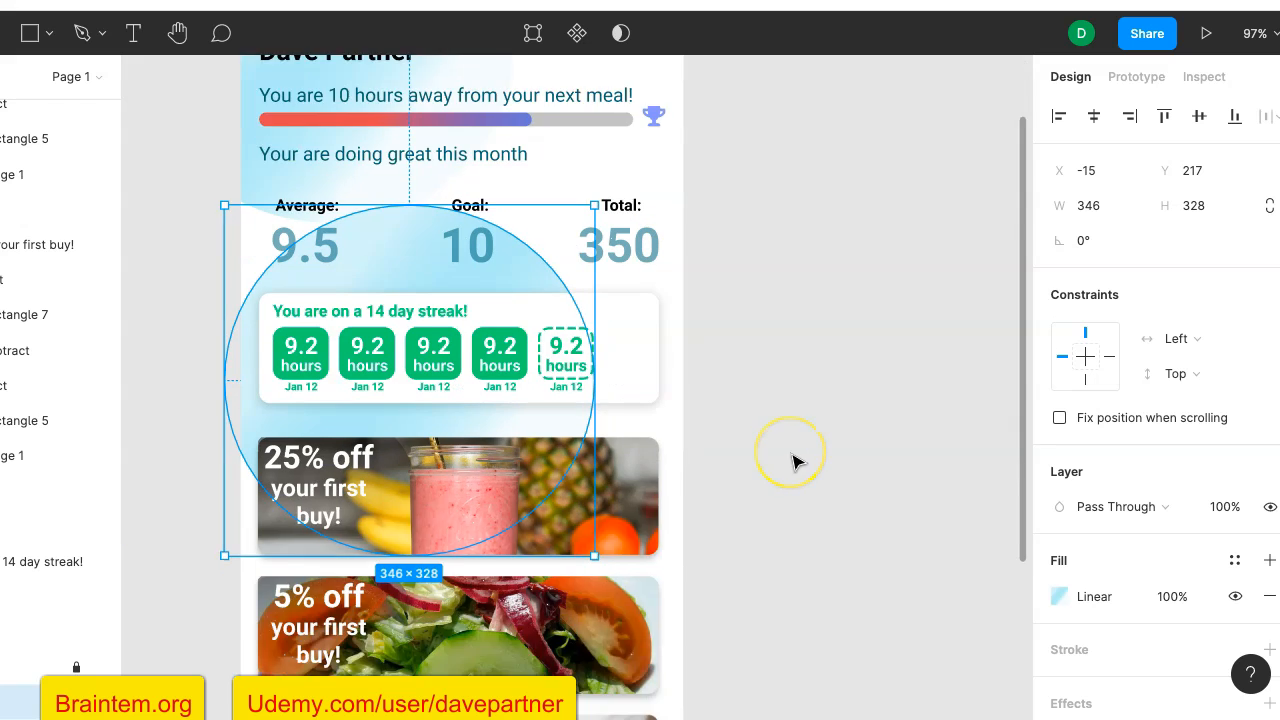
pyautogui.scroll(-2, 794, 461)
pyautogui.moveTo(286, 266); pyautogui.dragTo(452, 684)
pyautogui.click(806, 396)
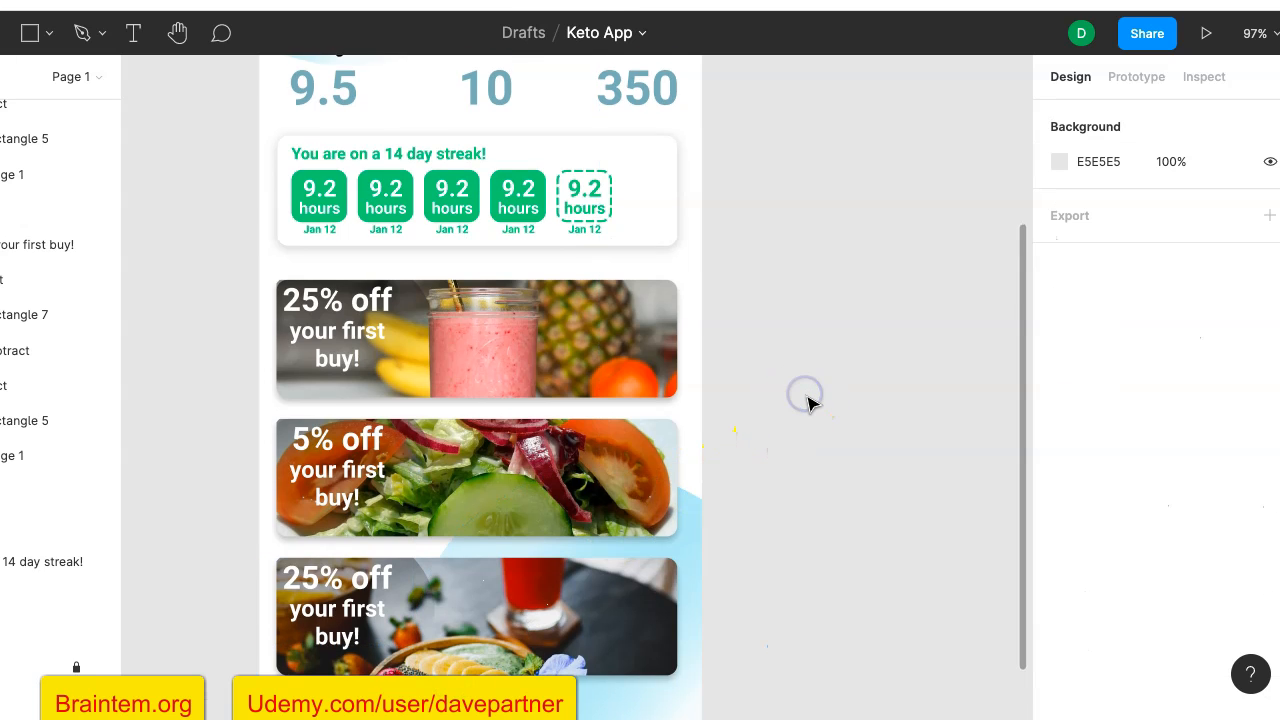
# - Rotate the duplicated gradient circle behind the lower offer cards to about 142°
pyautogui.scroll(-4, 808, 400)
pyautogui.scroll(2, 810, 402)
pyautogui.scroll(2, 810, 403)
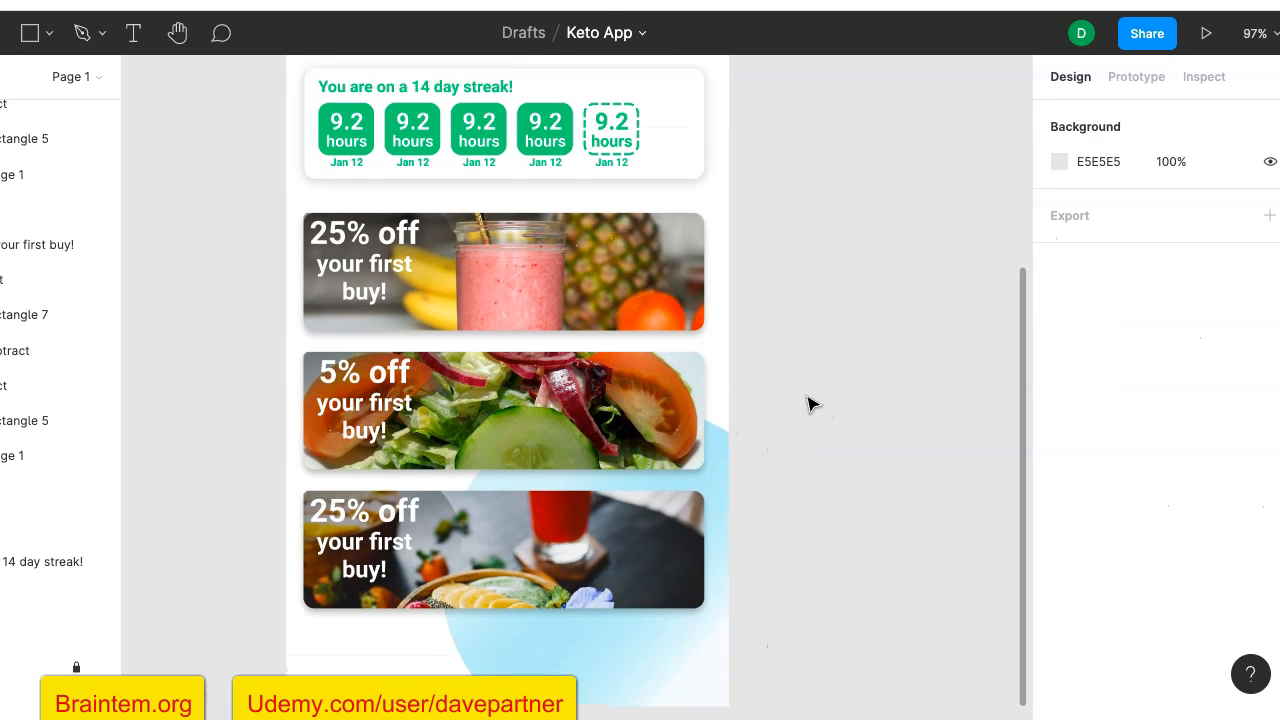
pyautogui.scroll(-4, 800, 405)
pyautogui.click(643, 582)
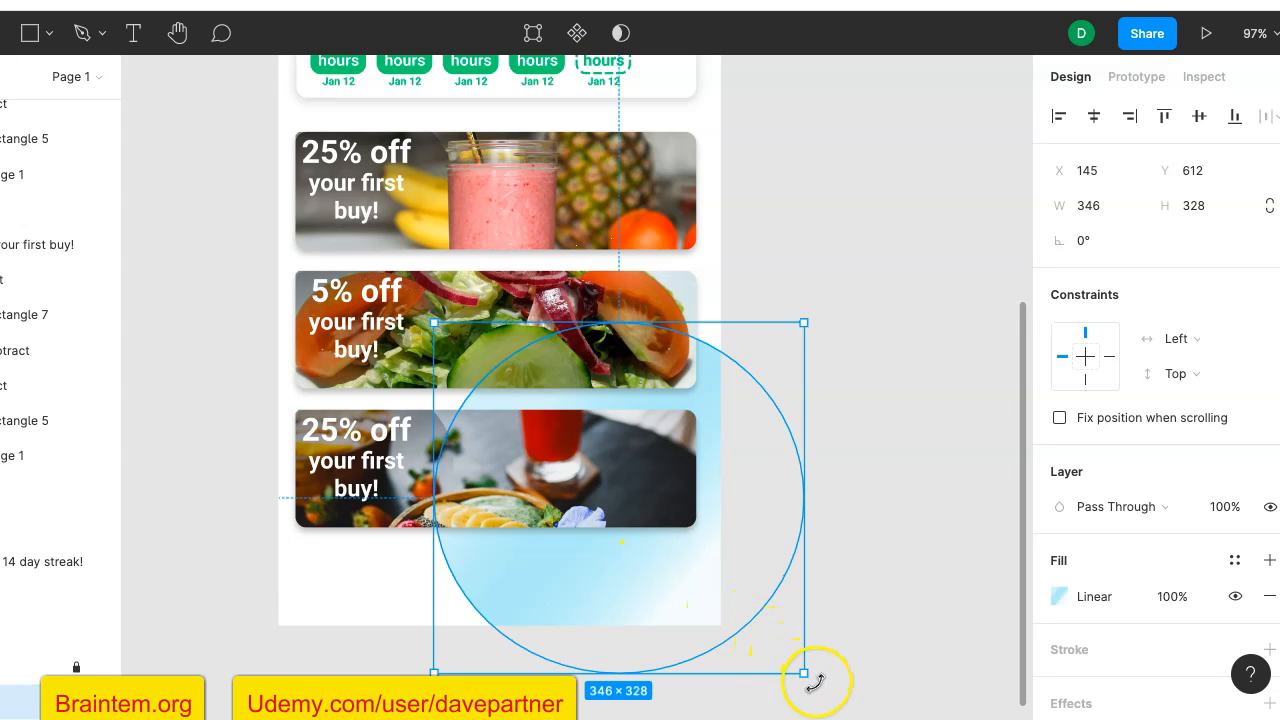
pyautogui.moveTo(815, 682); pyautogui.dragTo(587, 287)
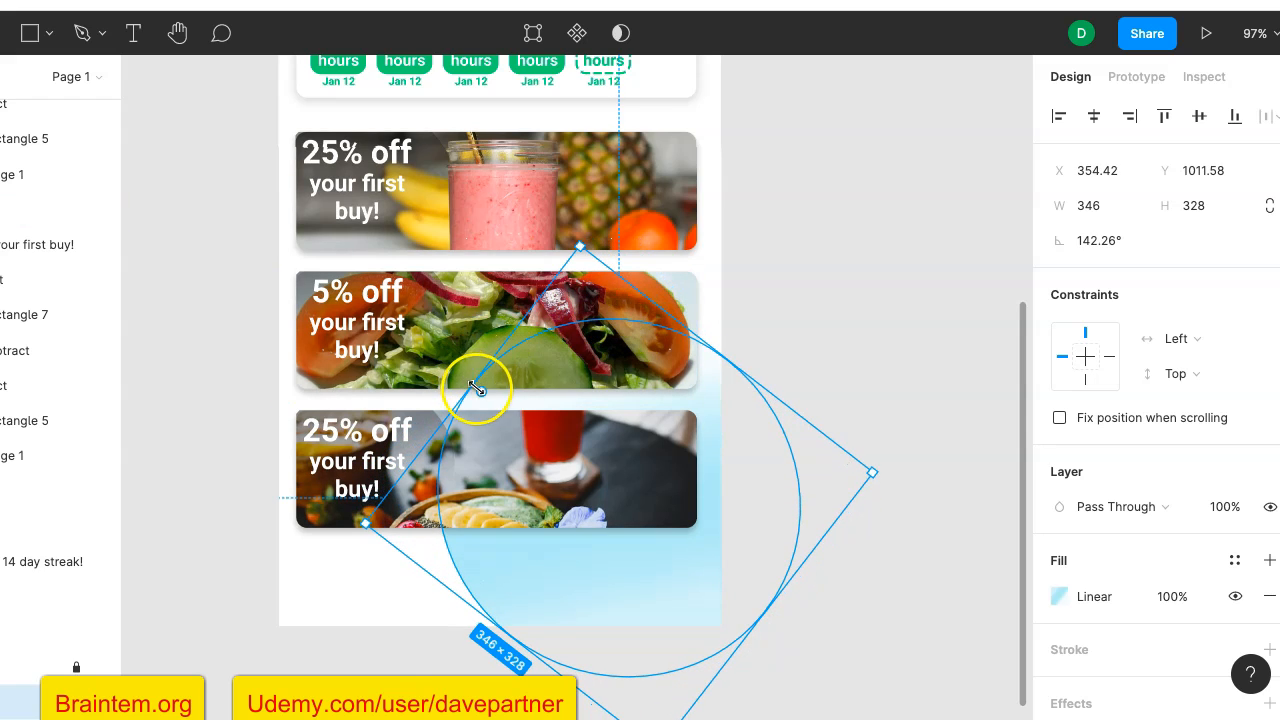
pyautogui.moveTo(482, 392)
pyautogui.mouseDown()
pyautogui.moveTo(591, 486)
pyautogui.moveTo(610, 567)
pyautogui.moveTo(463, 526)
pyautogui.moveTo(487, 399)
pyautogui.mouseUp()
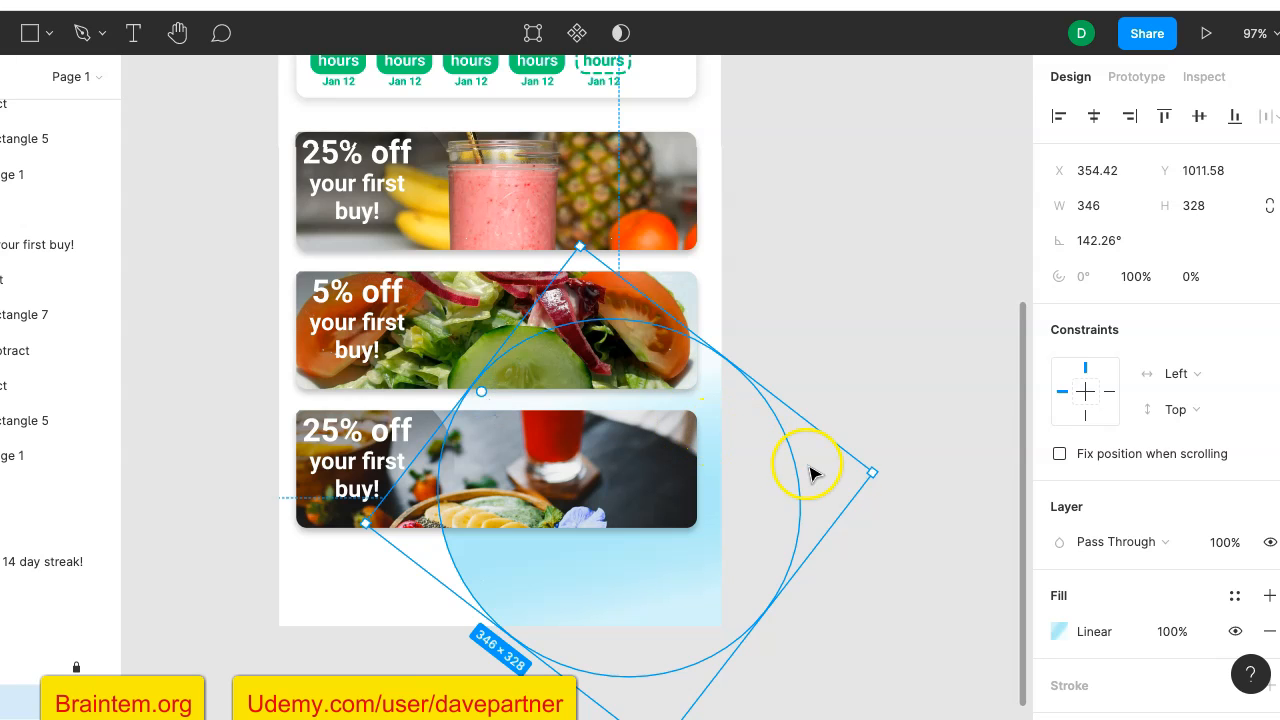
# - Enlarge the rotated gradient circle to about 428 × 520
pyautogui.moveTo(484, 368); pyautogui.dragTo(404, 330)
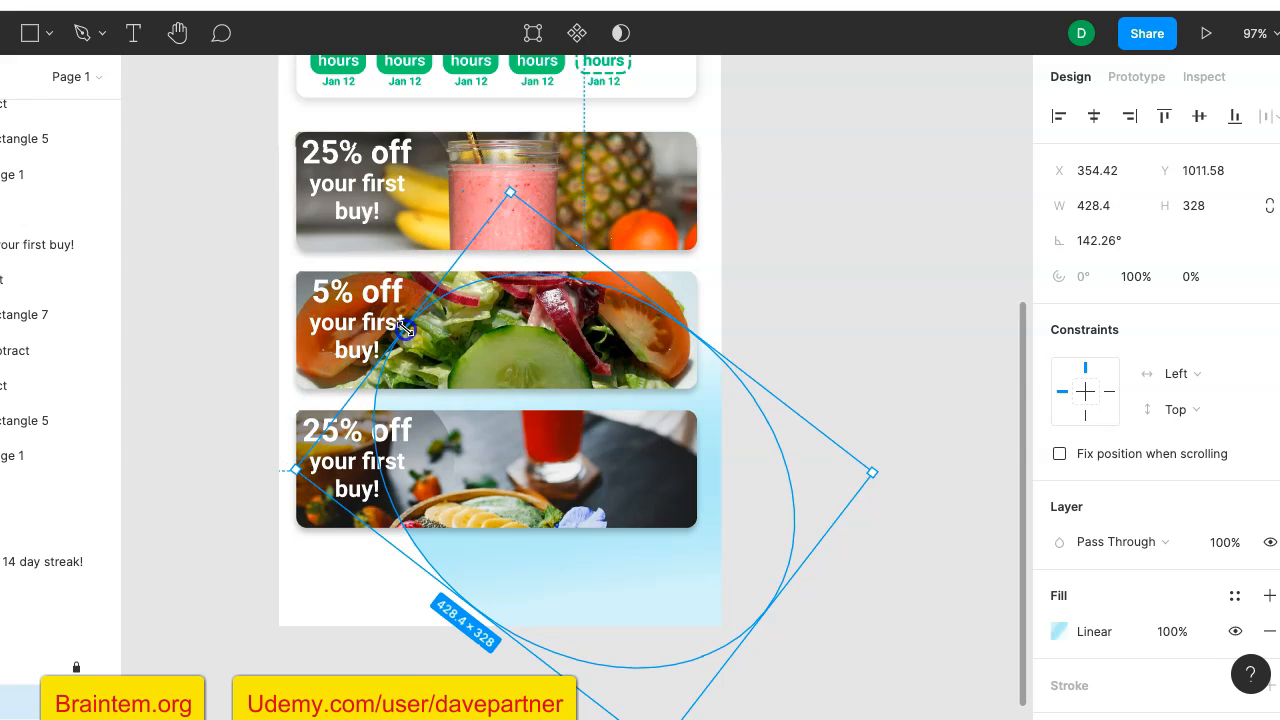
pyautogui.moveTo(717, 316); pyautogui.dragTo(749, 206)
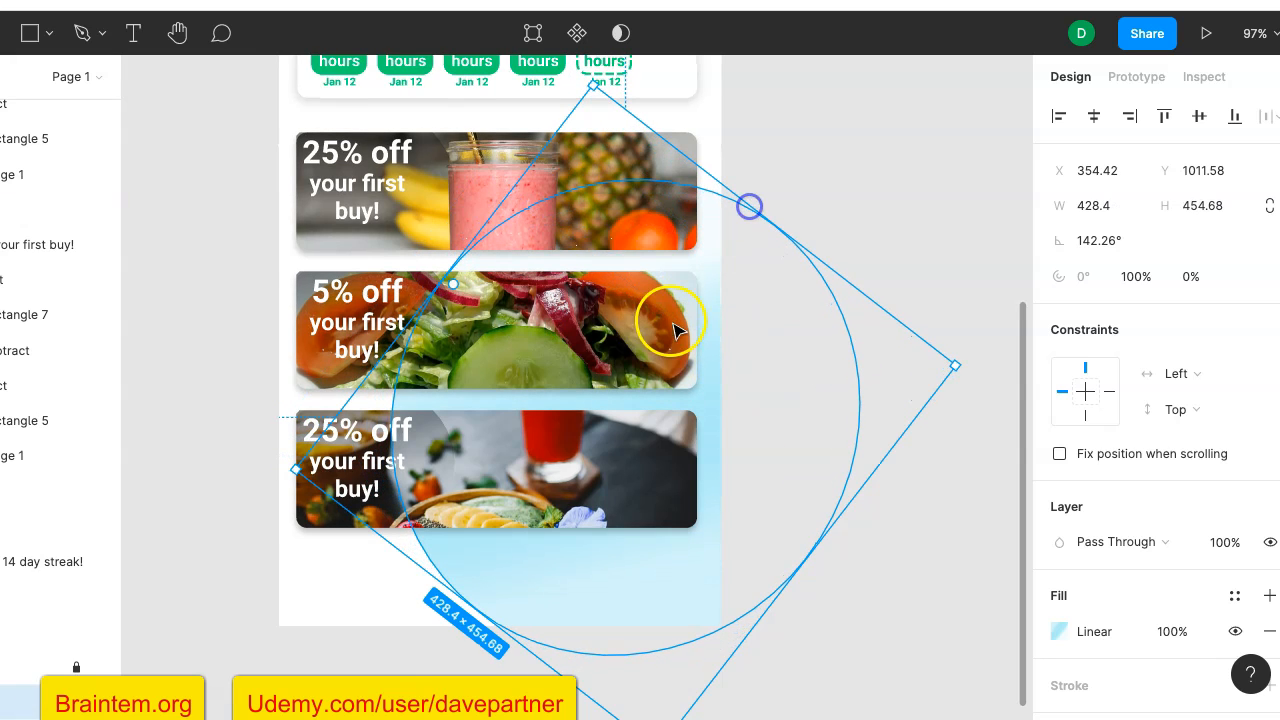
pyautogui.moveTo(470, 599); pyautogui.dragTo(438, 668)
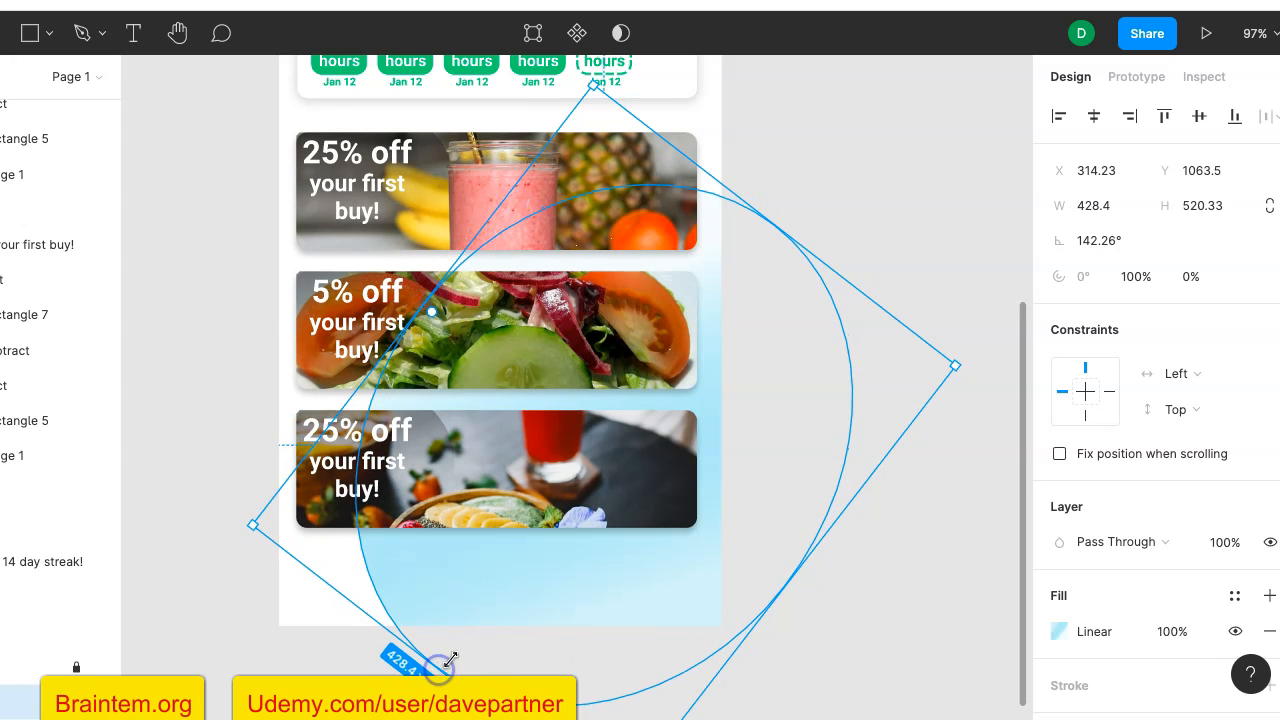
# - Set the enlarged circle's linear gradient fill opacity to 50% and deselect the circle
pyautogui.scroll(-3, 1150, 560)
pyautogui.click(1173, 487)
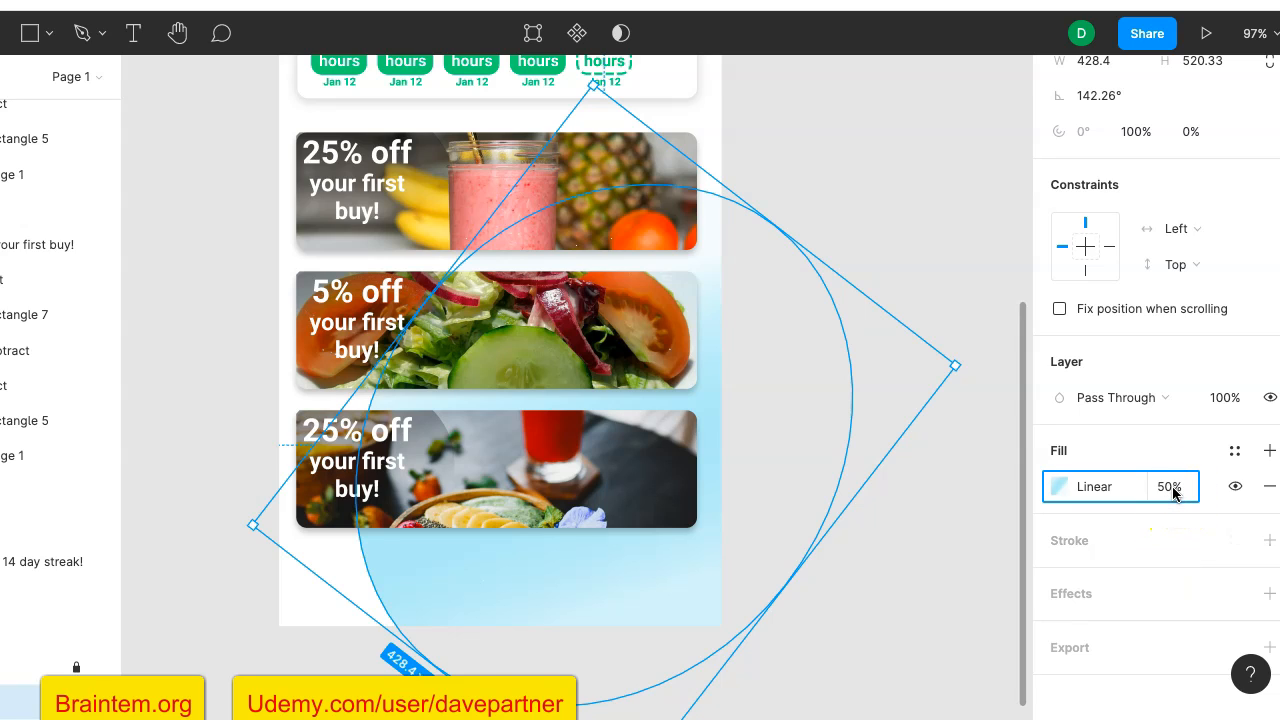
pyautogui.click(1158, 486)
pyautogui.click(934, 488)
pyautogui.moveTo(934, 488); pyautogui.dragTo(966, 277)
pyautogui.scroll(5, 914, 311)
pyautogui.scroll(2, 914, 313)
pyautogui.scroll(-7, 914, 314)
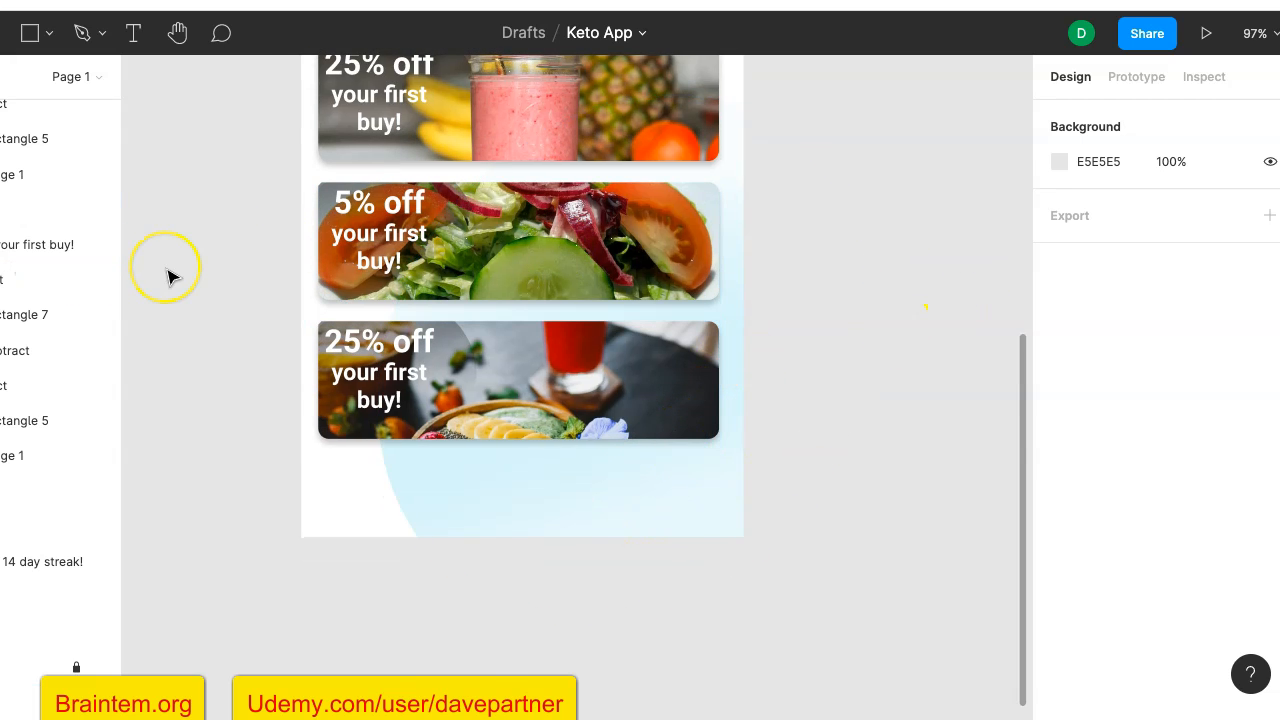
pyautogui.scroll(3, 171, 274)
pyautogui.scroll(3, 171, 274)
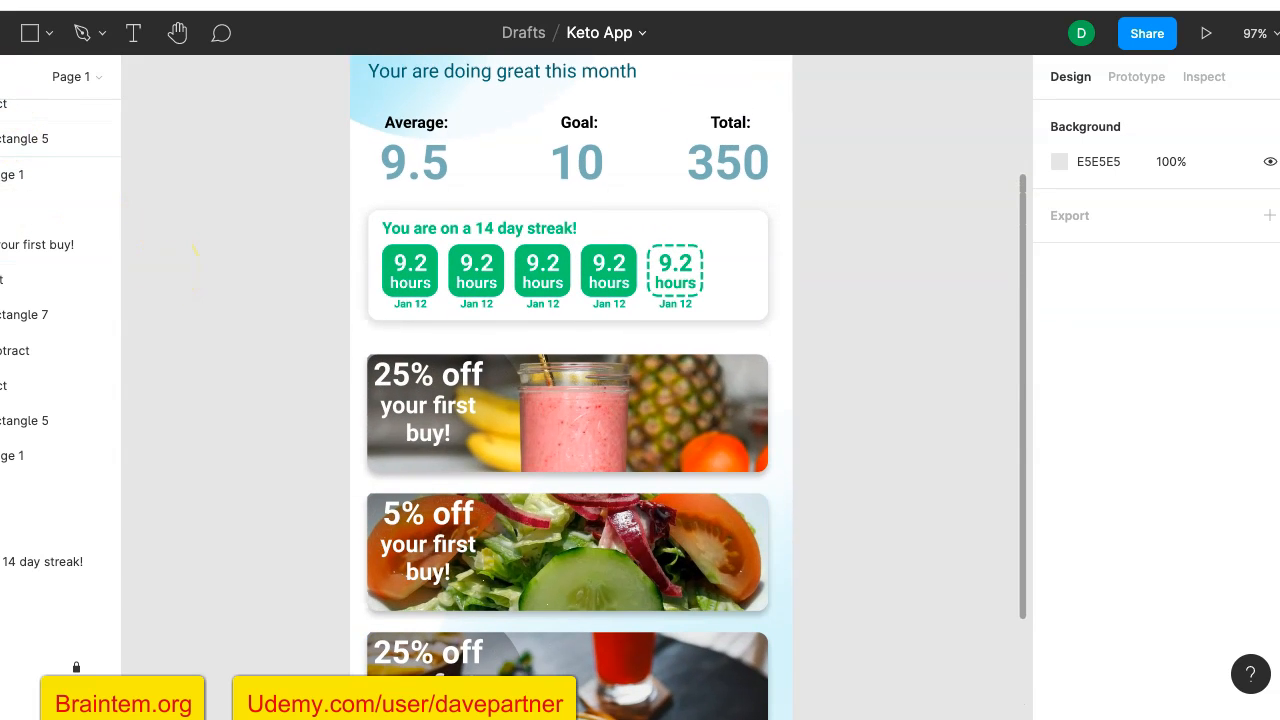
pyautogui.scroll(-5, 243, 240)
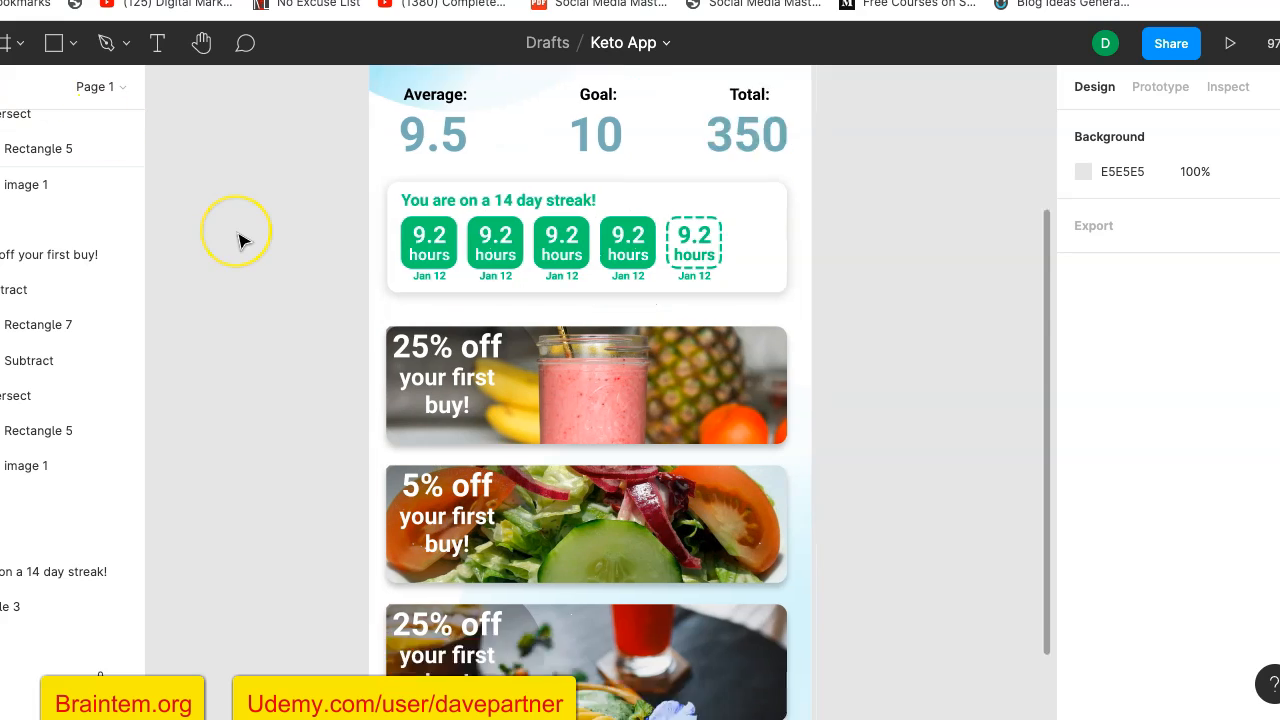
# - Draw an ellipse about 93 × 83 overlapping the lower-right corner of the bottom offer card
pyautogui.click(72, 44)
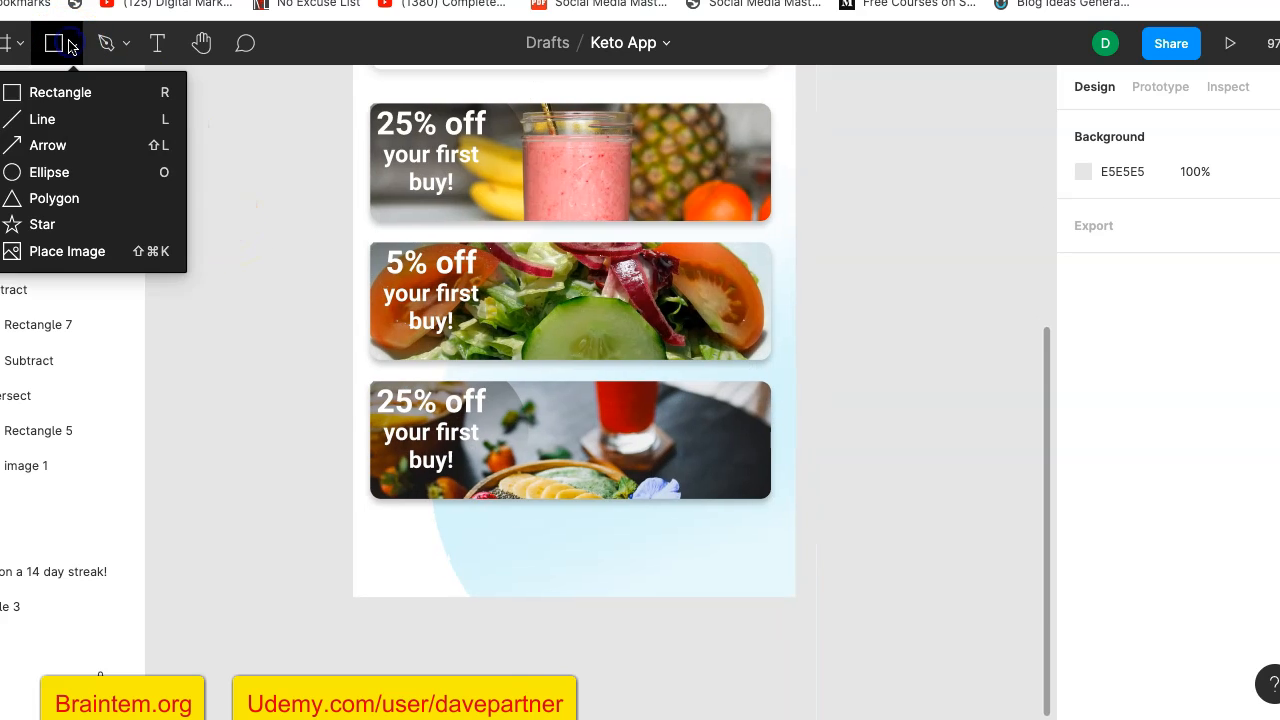
pyautogui.click(45, 180)
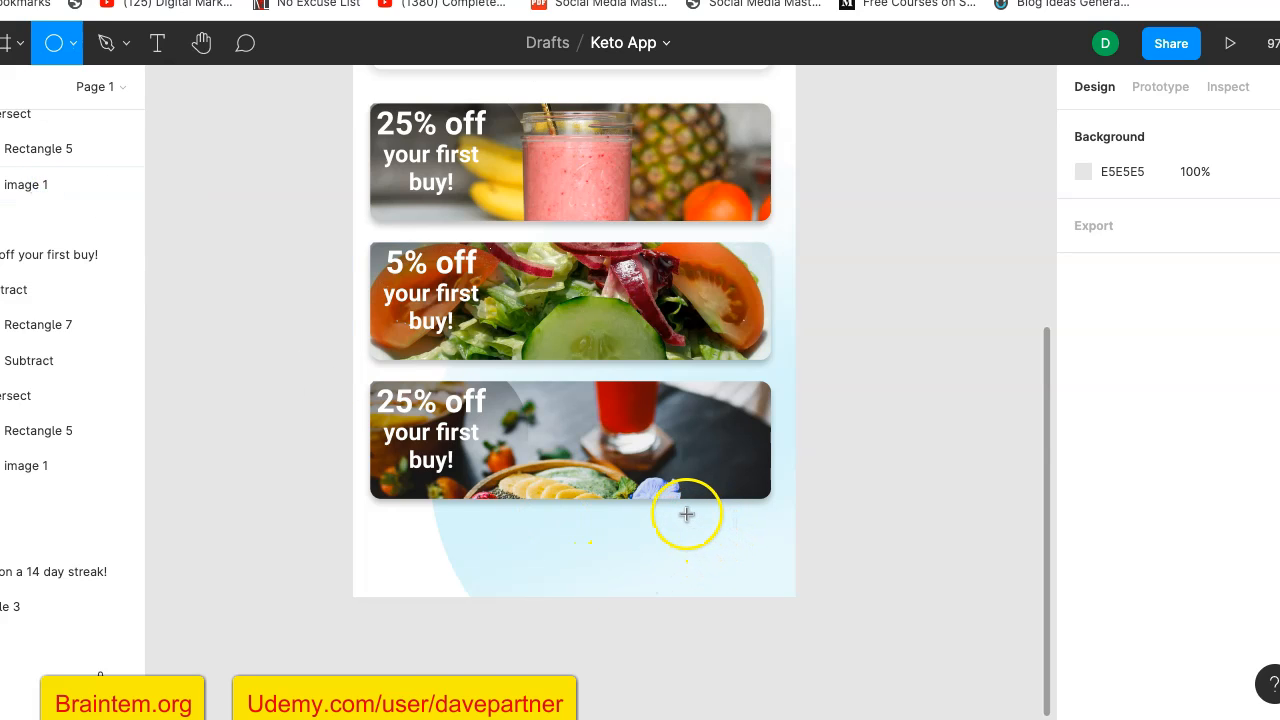
pyautogui.moveTo(679, 509); pyautogui.dragTo(737, 539)
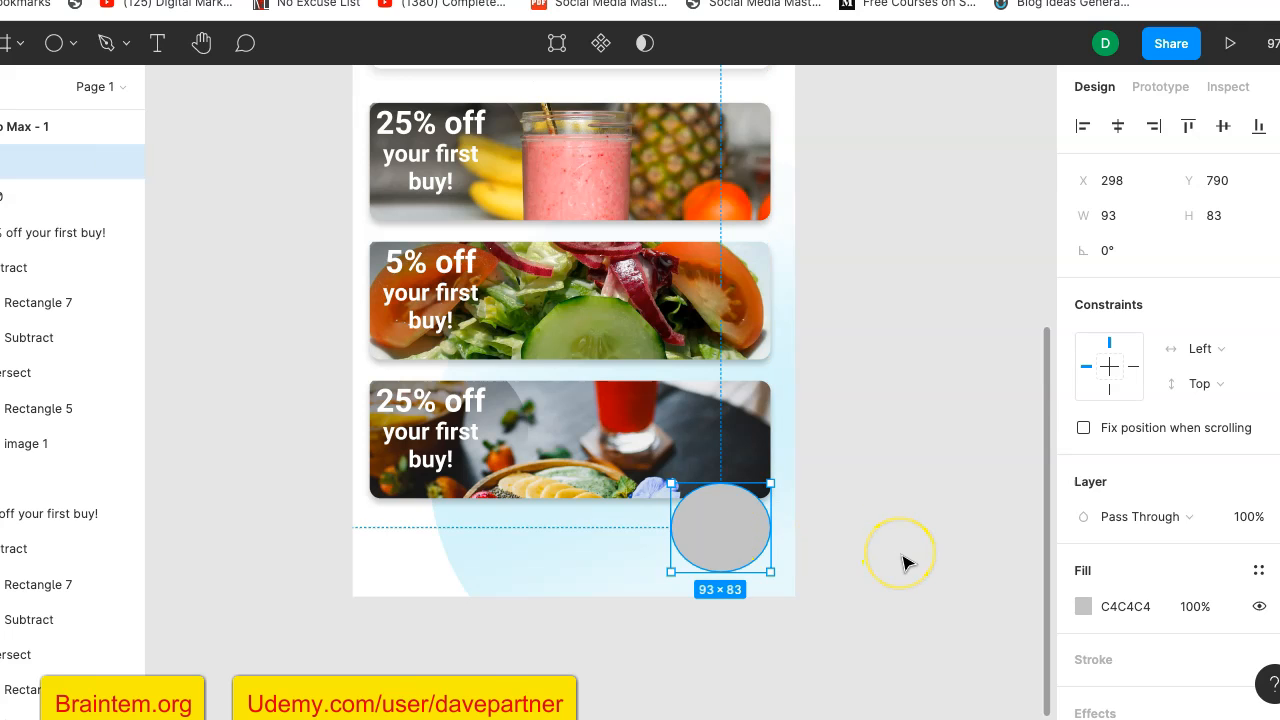
pyautogui.scroll(3, 894, 466)
pyautogui.scroll(-3, 894, 466)
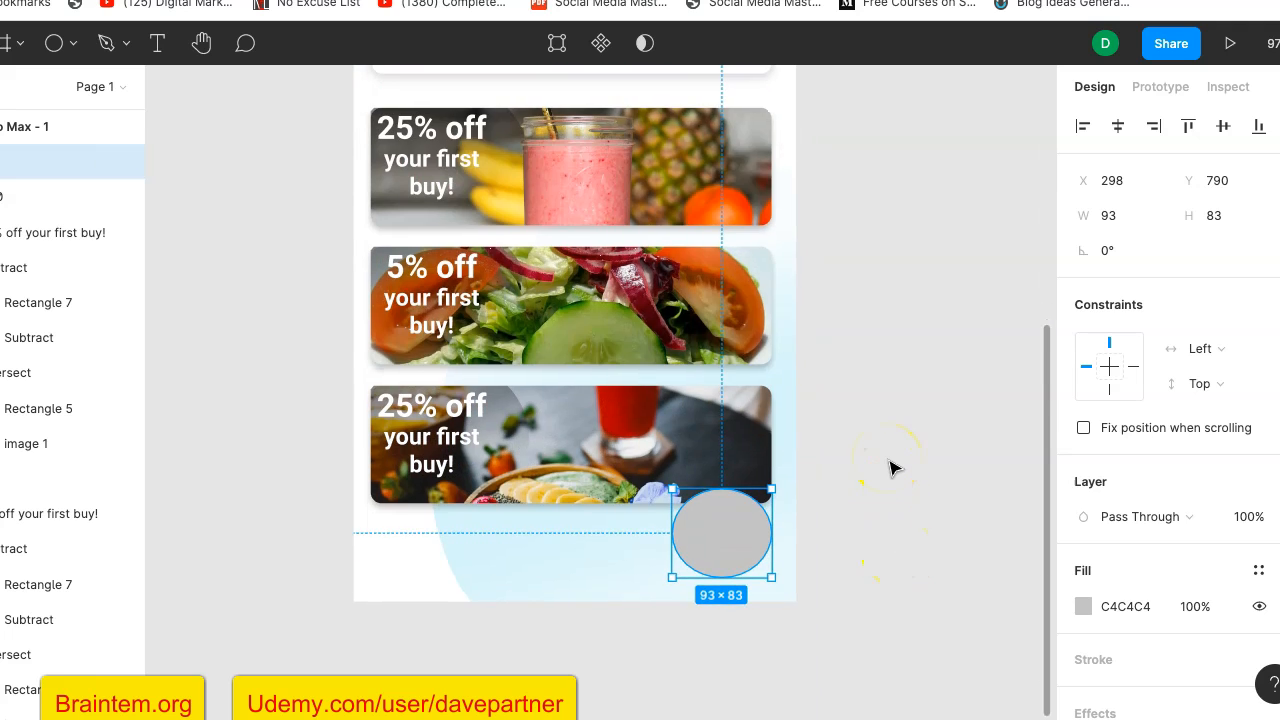
# - Fill the new ellipse with the document's green, 13C972, and deselect it
pyautogui.click(1084, 606)
pyautogui.click(846, 624)
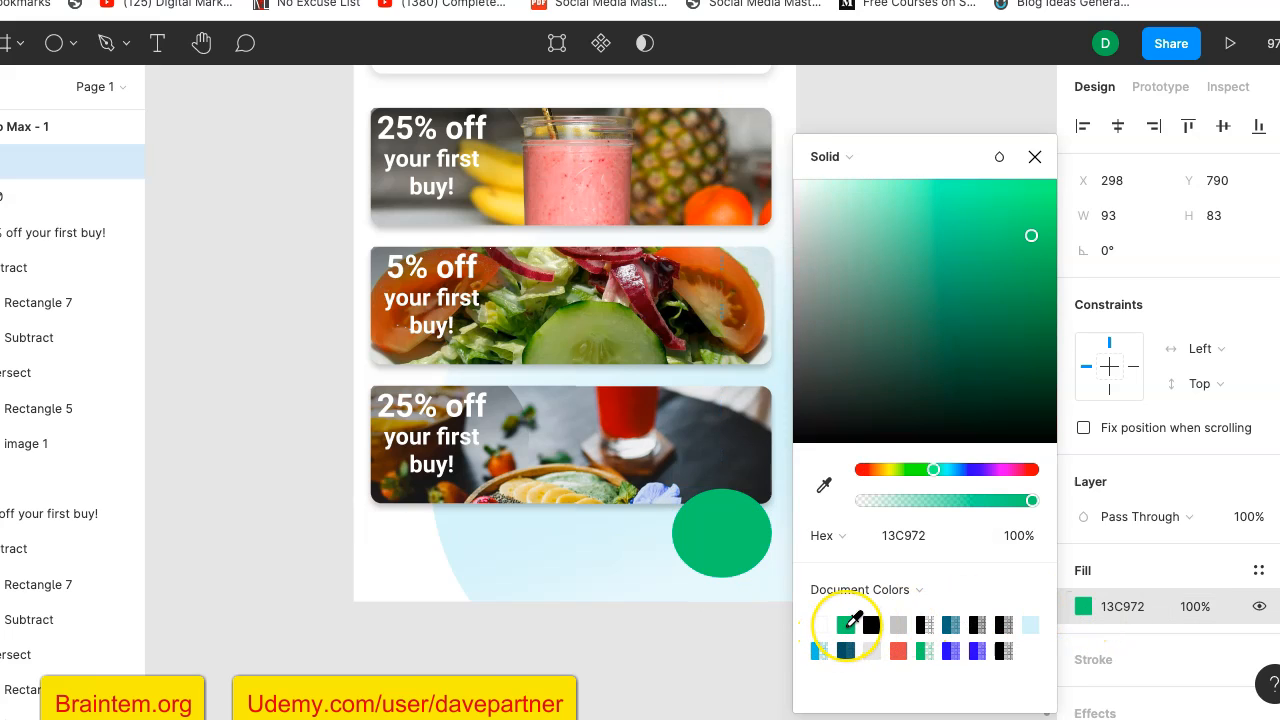
pyautogui.click(665, 655)
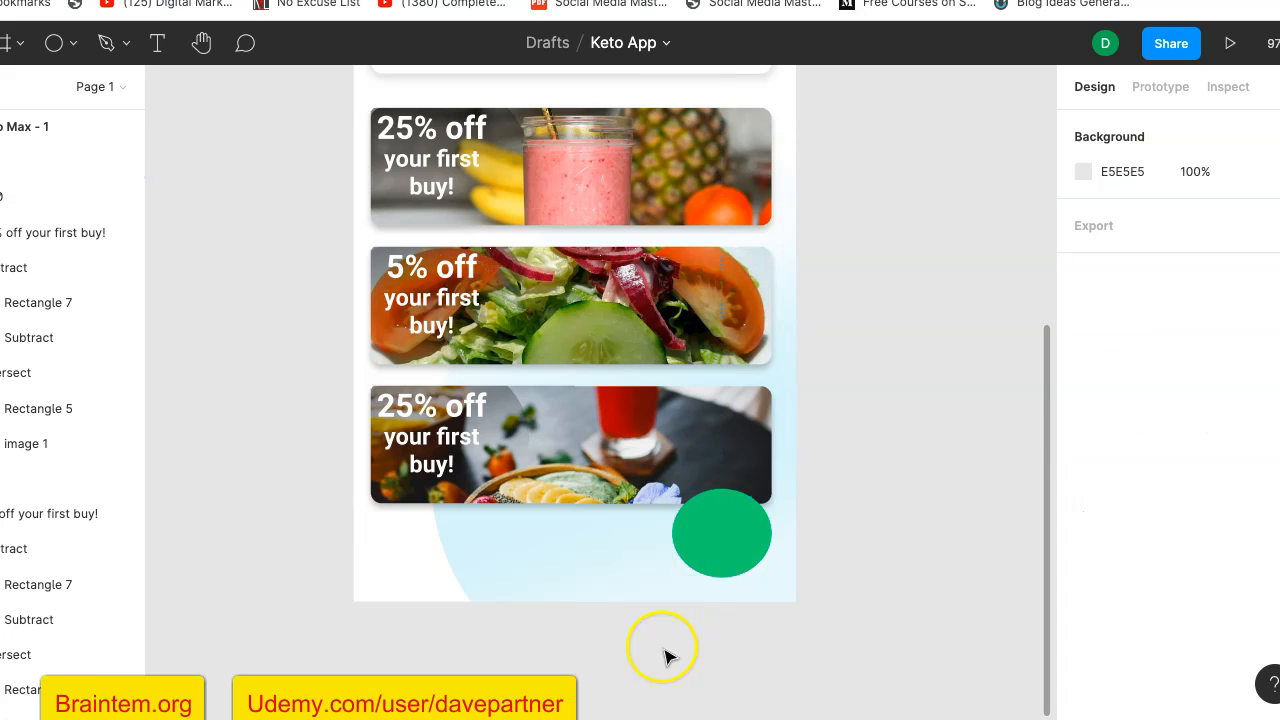
# - Add a drop shadow effect to the green ellipse and deselect it
pyautogui.click(733, 540)
pyautogui.scroll(-3, 1230, 585)
pyautogui.click(1095, 594)
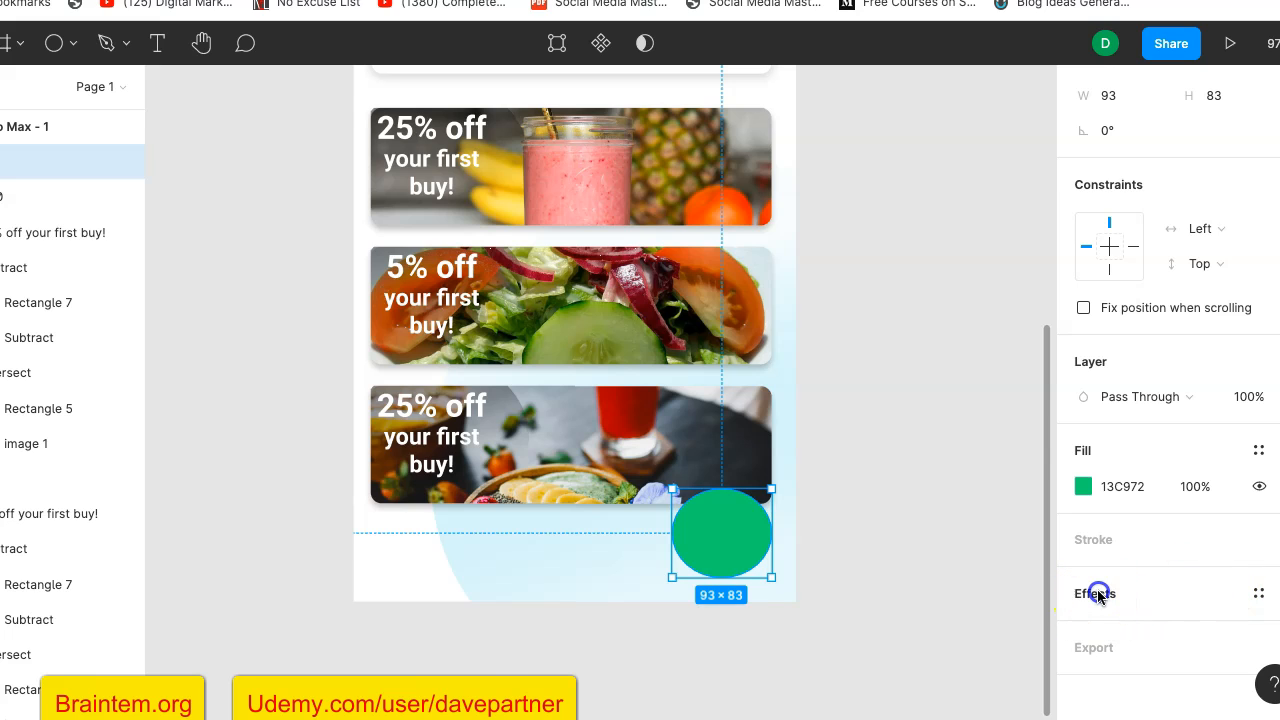
pyautogui.click(960, 557)
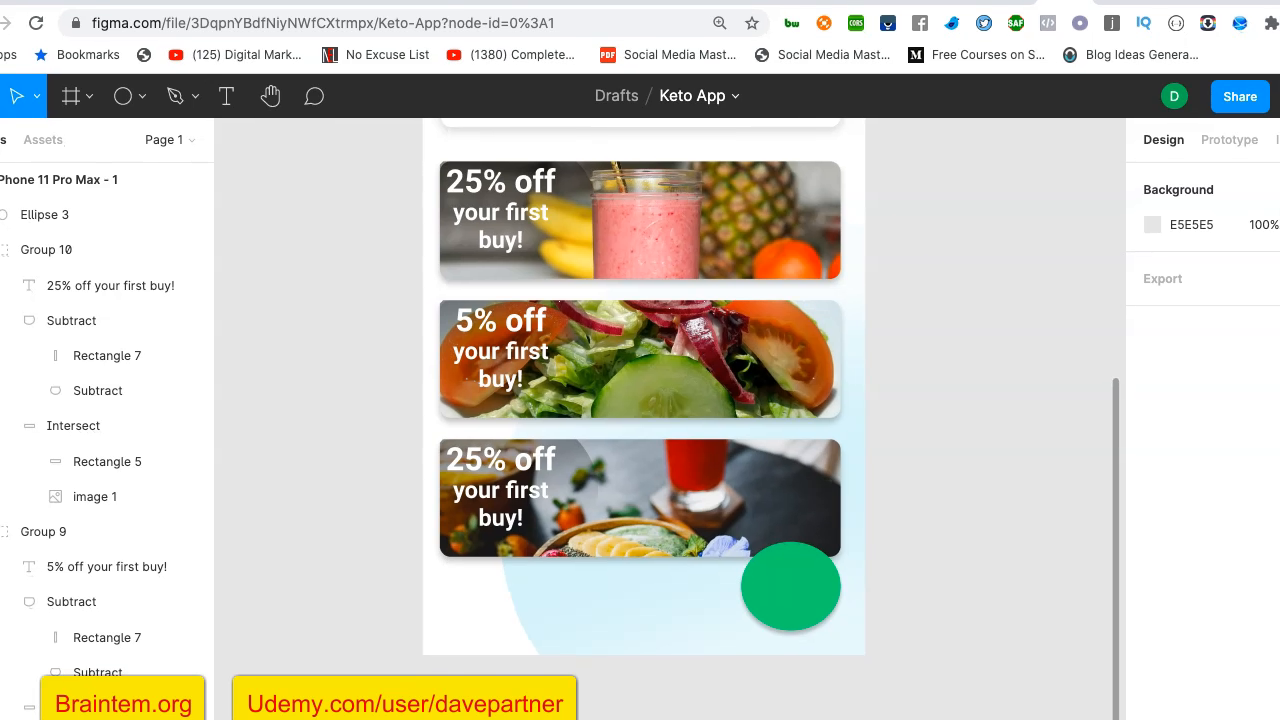
# - Switch to the Font Awesome website and return from the trophy icon page to the icon gallery
pyautogui.press('super+t')
pyautogui.click(692, 24)
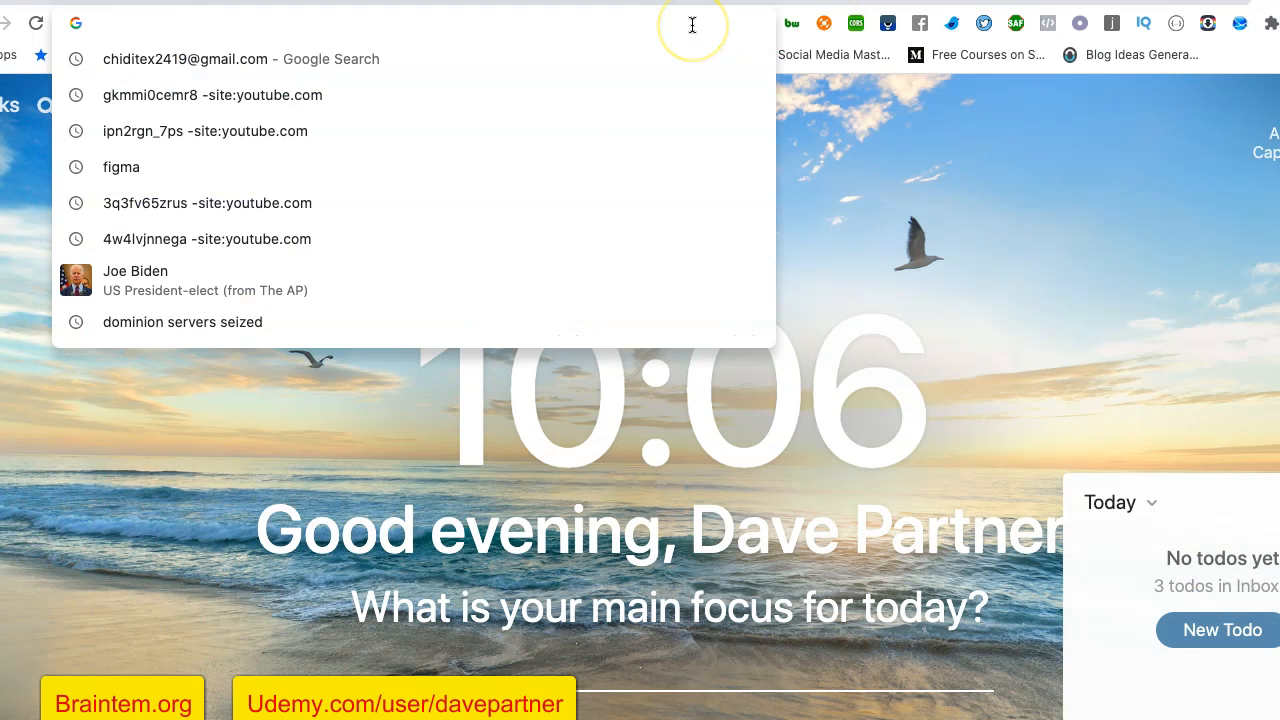
pyautogui.write('font')
pyautogui.press('Return')
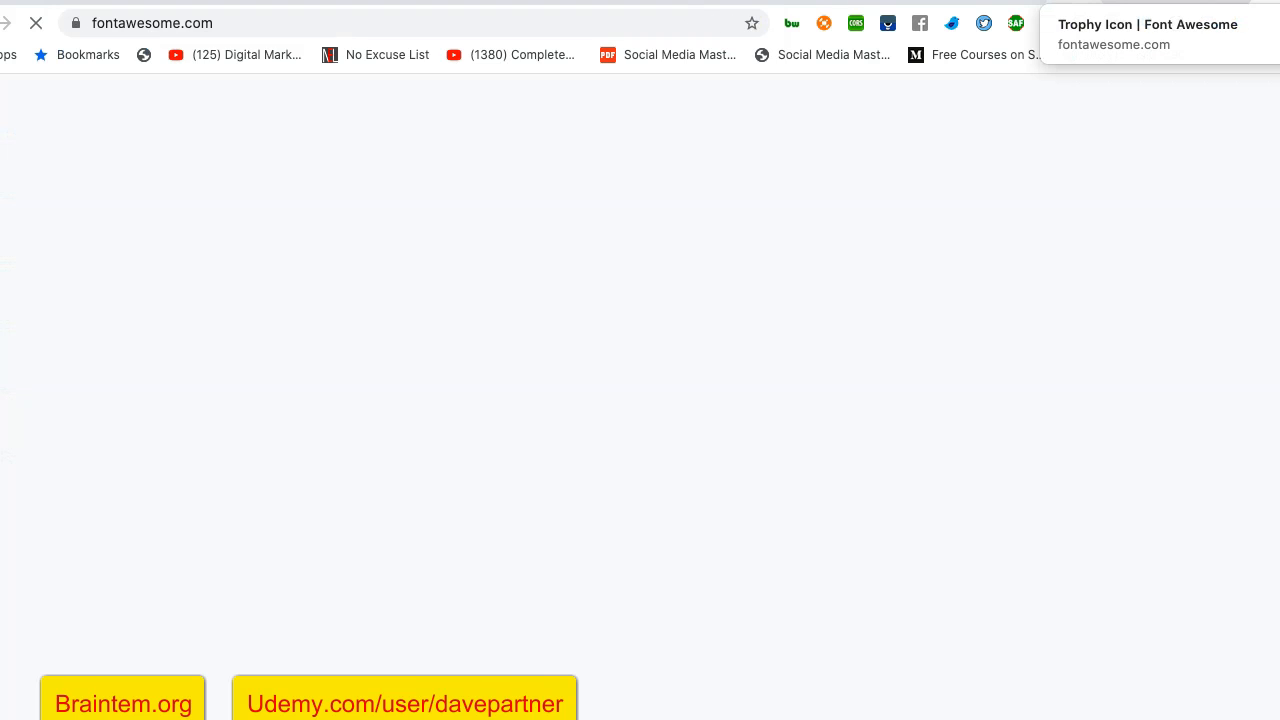
pyautogui.hscroll(-2, 473, 254)
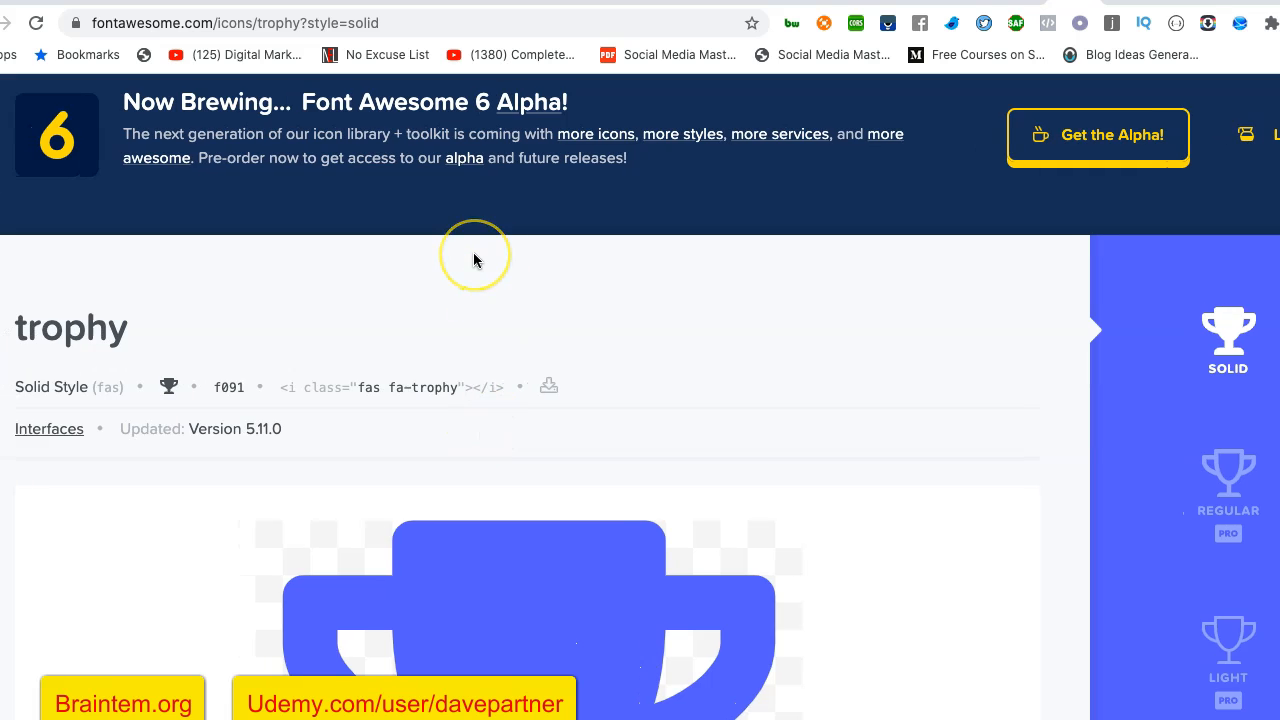
pyautogui.hscroll(-5, 473, 254)
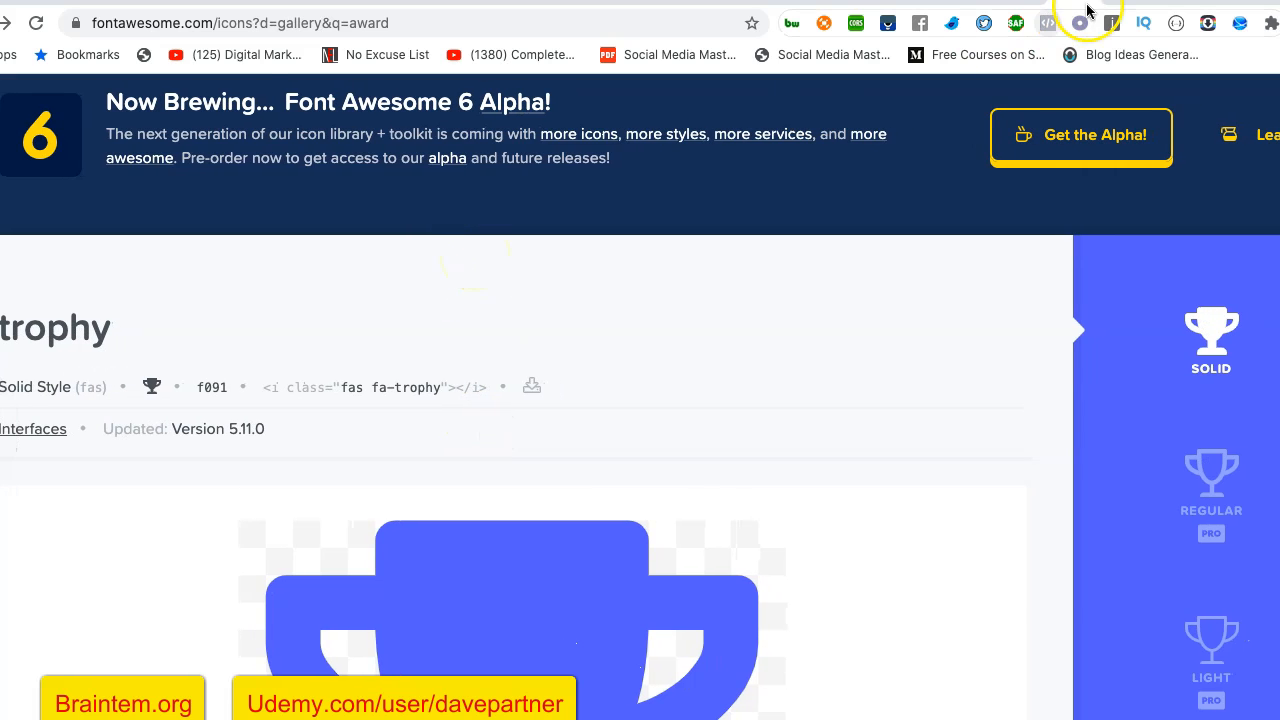
pyautogui.scroll(4, 491, 289)
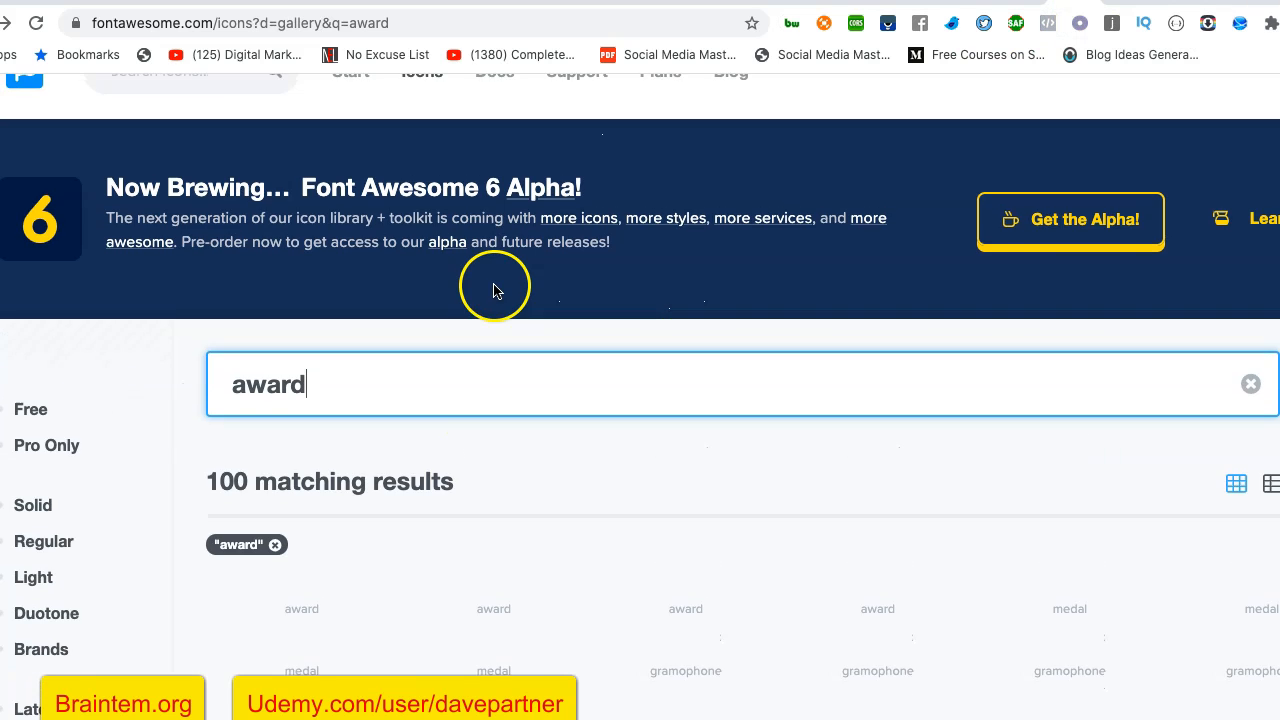
# - Search the icon gallery for "create" and open the free solid plus icon
pyautogui.moveTo(323, 380); pyautogui.dragTo(214, 382)
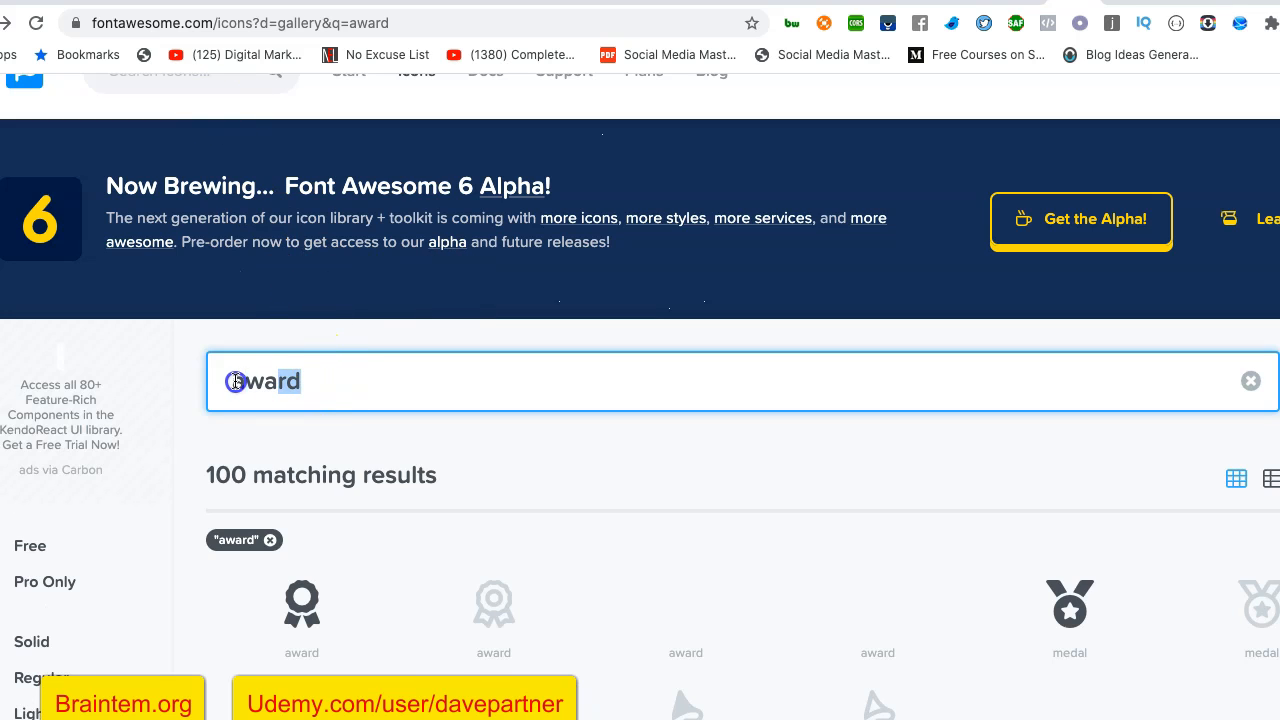
pyautogui.write('c')
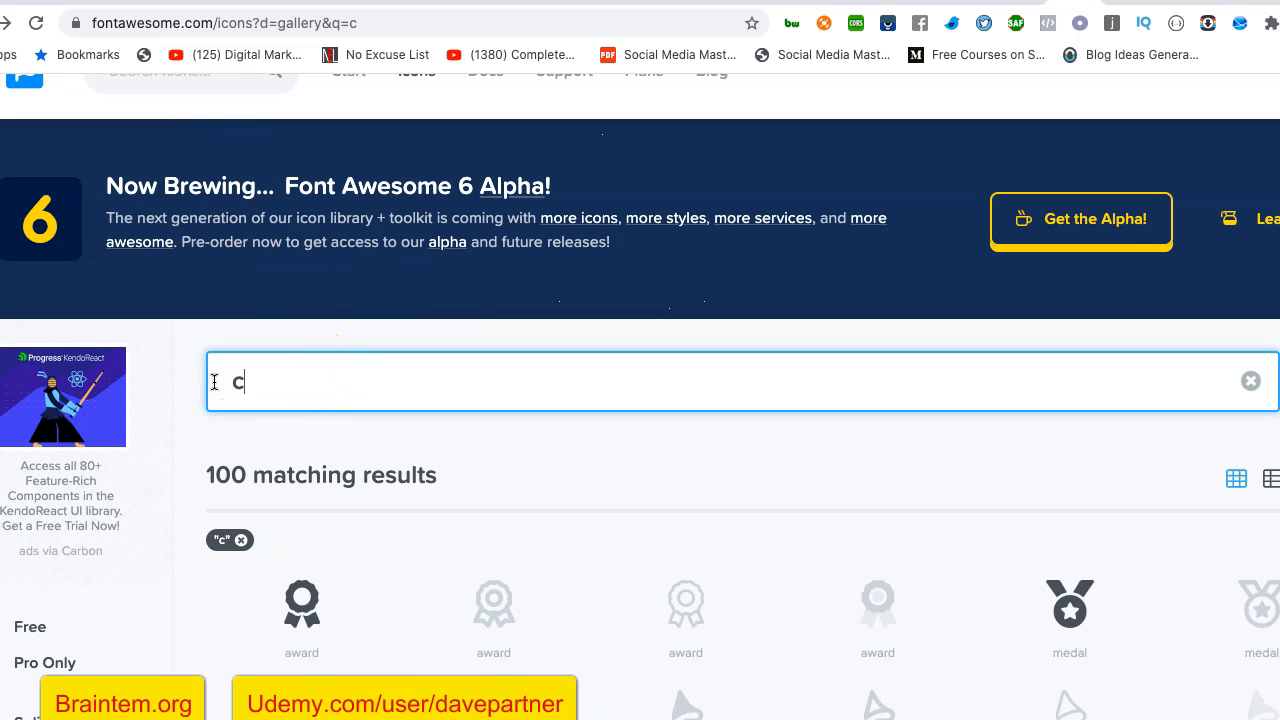
pyautogui.write('reate')
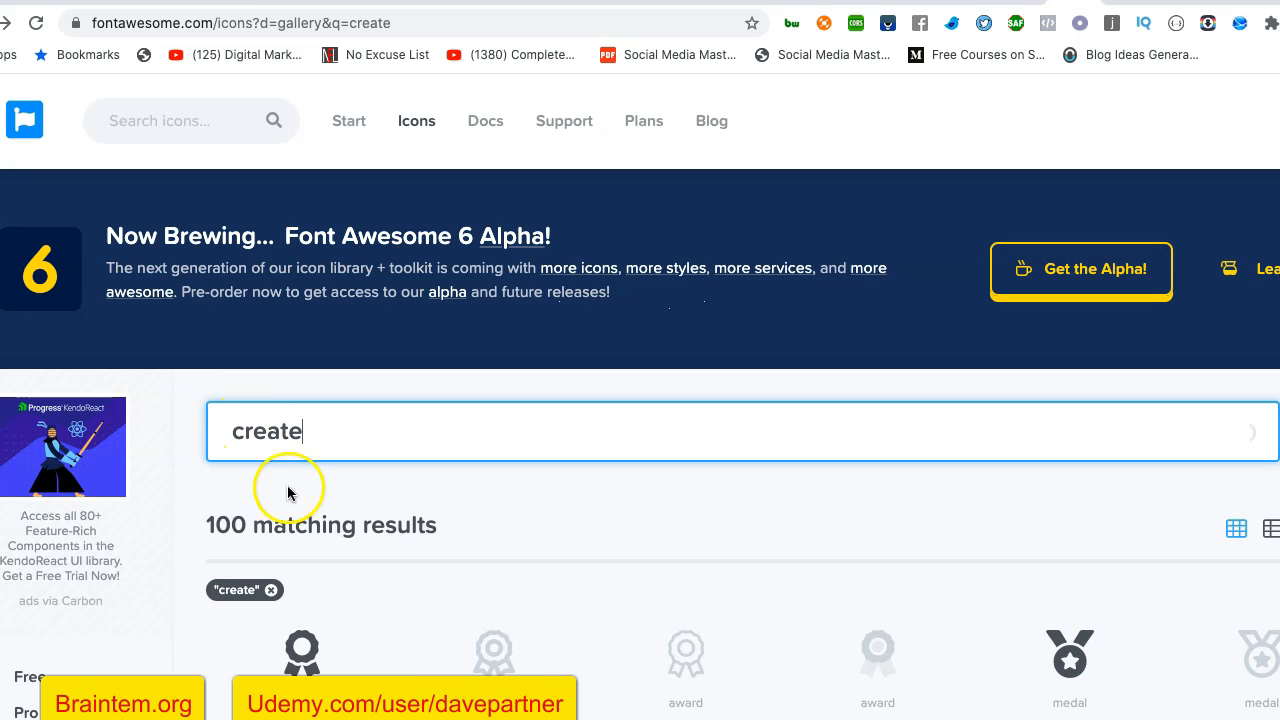
pyautogui.scroll(-1, 290, 500)
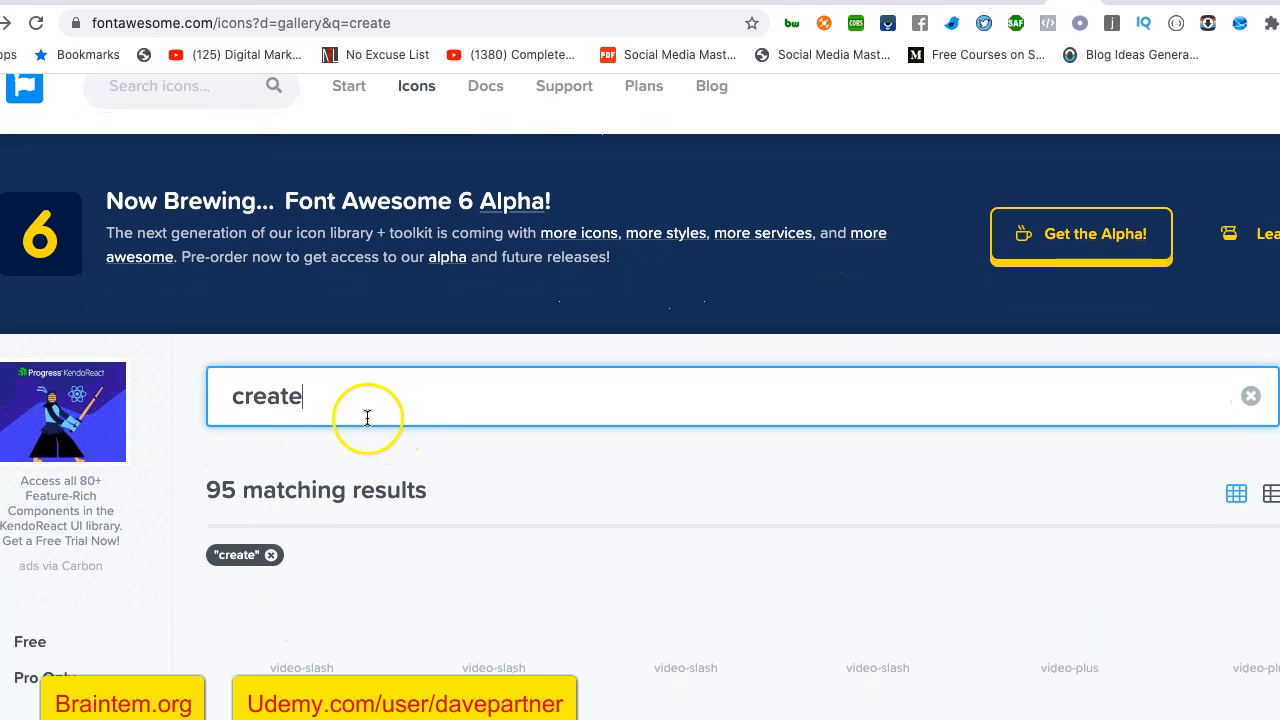
pyautogui.scroll(-4, 340, 455)
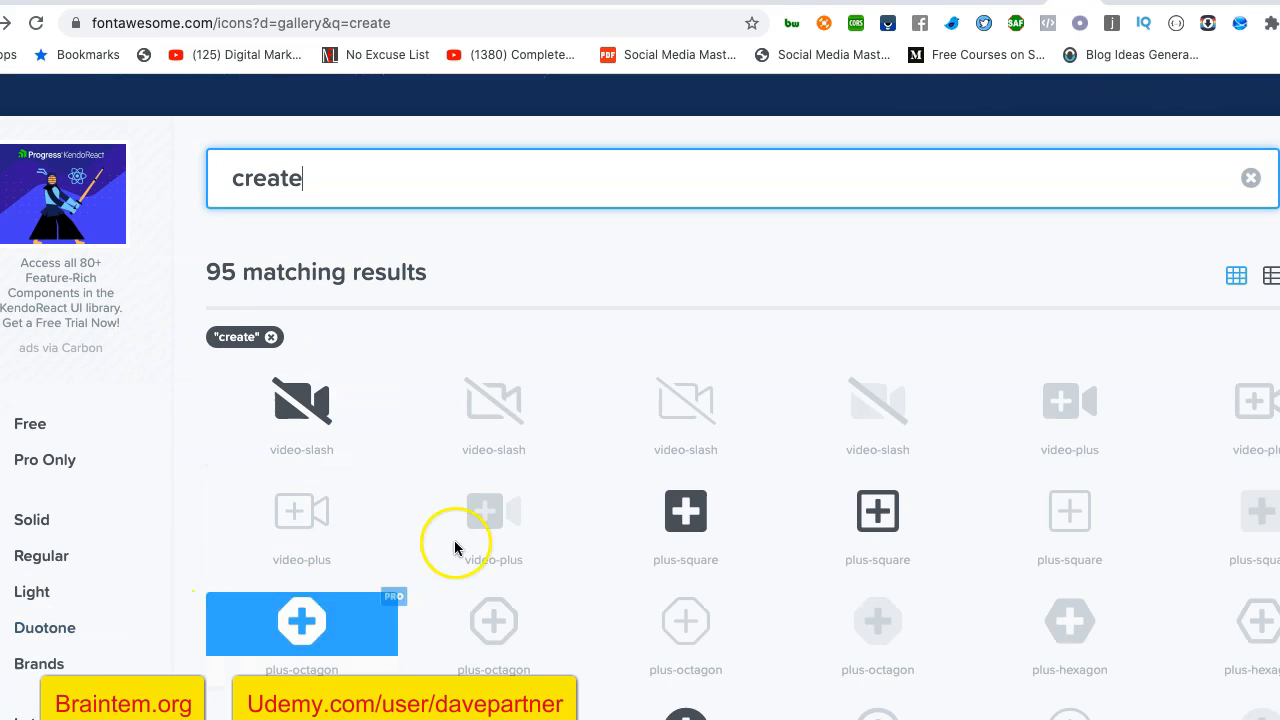
pyautogui.scroll(-2, 480, 540)
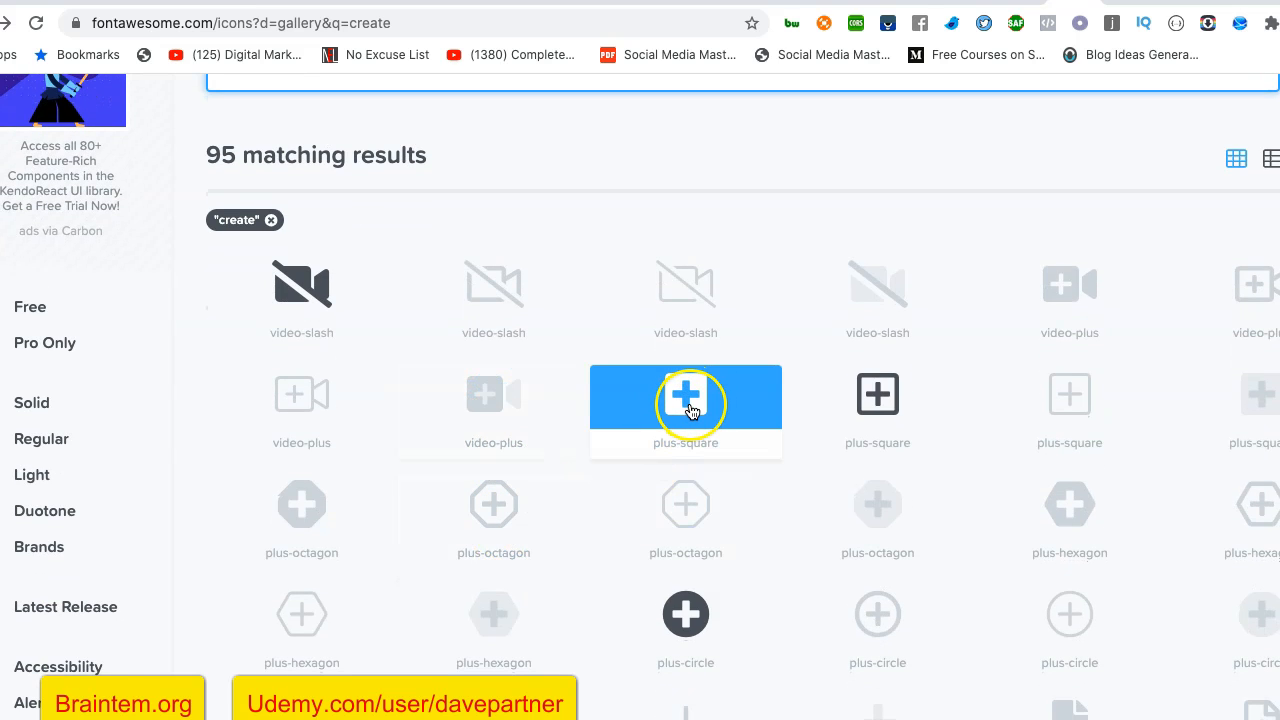
pyautogui.scroll(-4, 831, 563)
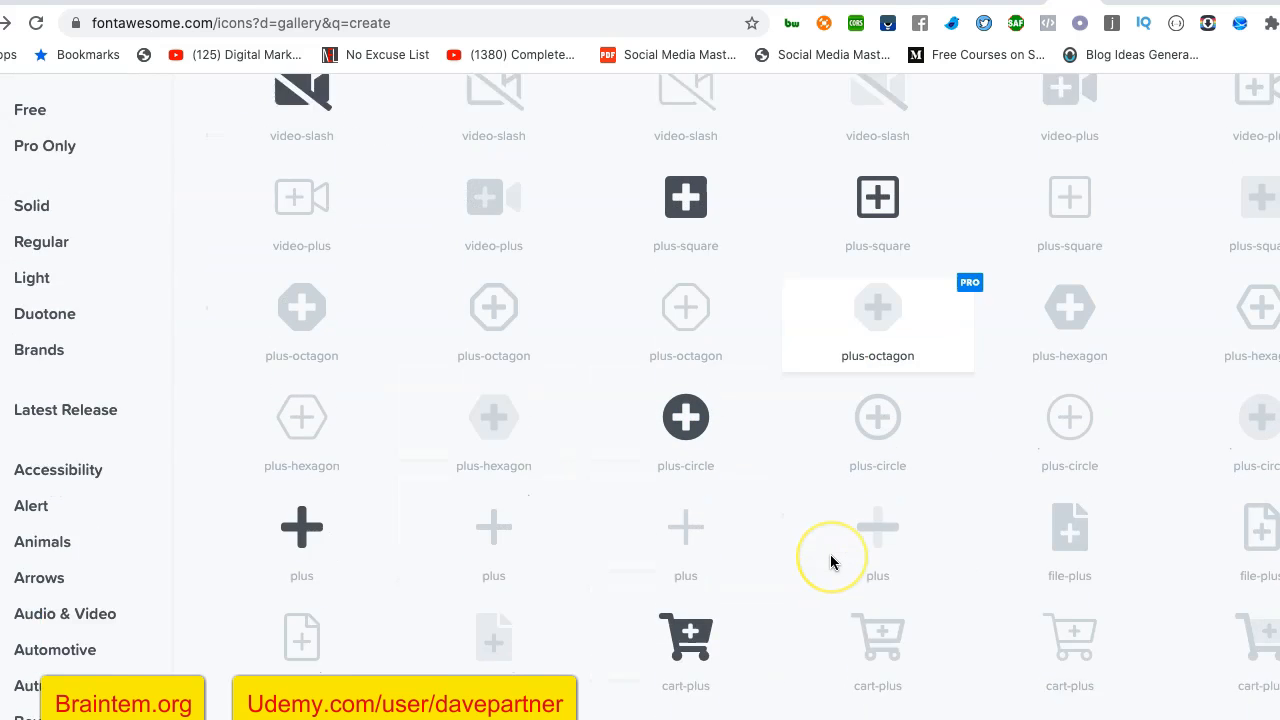
pyautogui.scroll(-1, 831, 563)
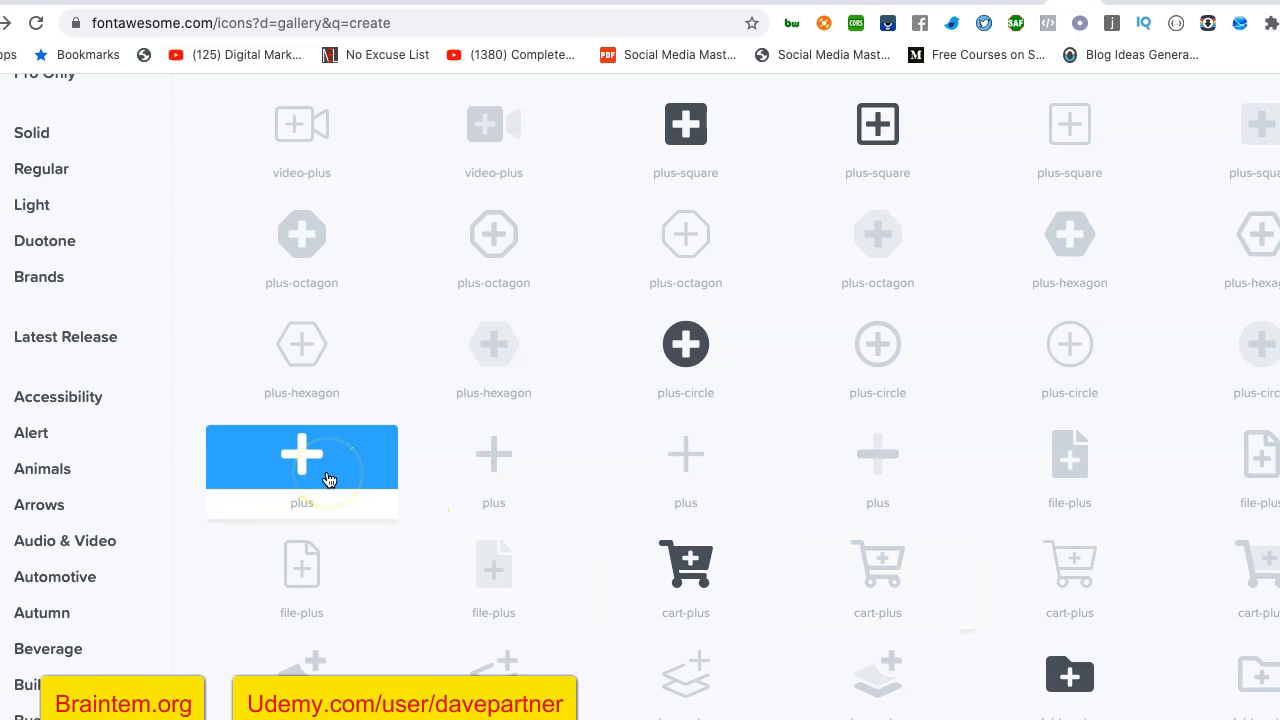
pyautogui.click(314, 476)
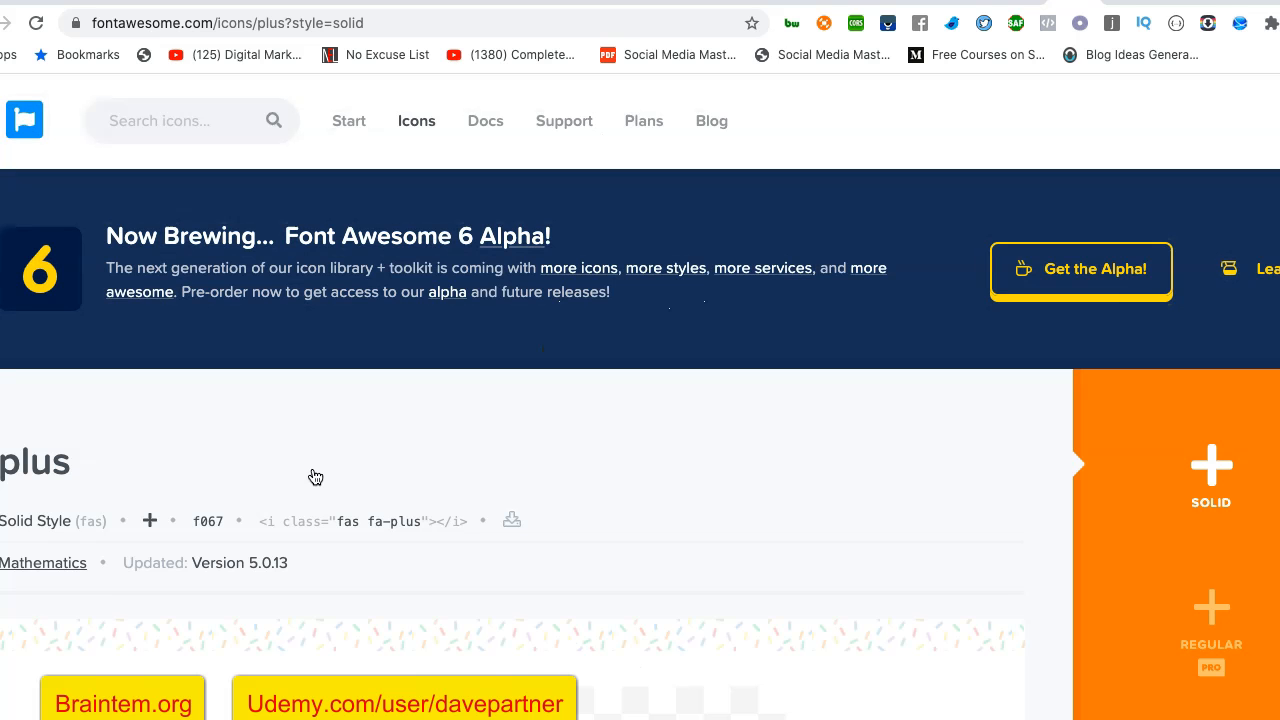
# - Download the solid plus icon as an SVG, agreeing to the attribution terms
pyautogui.click(515, 520)
pyautogui.click(519, 527)
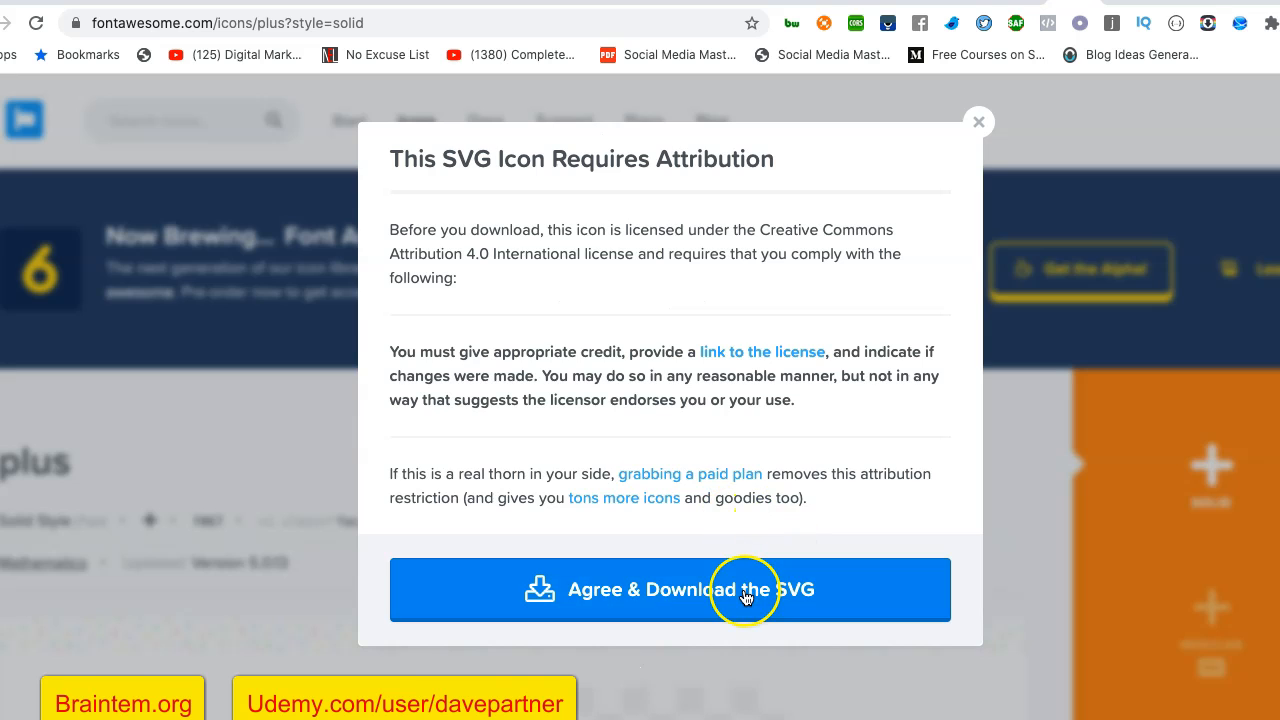
pyautogui.click(745, 597)
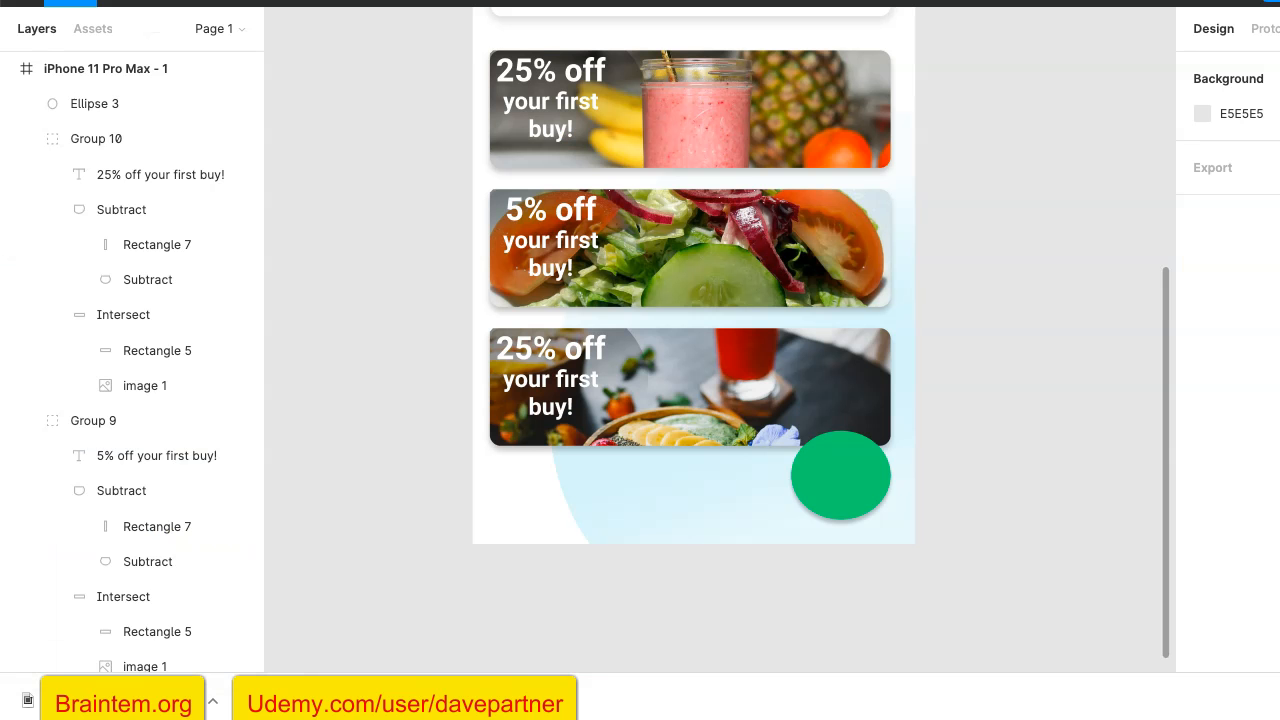
# - Switch back to the Figma design, place the downloaded plus icon on the phone frame and shrink it to about 47 × 53
pyautogui.moveTo(121, 710); pyautogui.dragTo(848, 482)
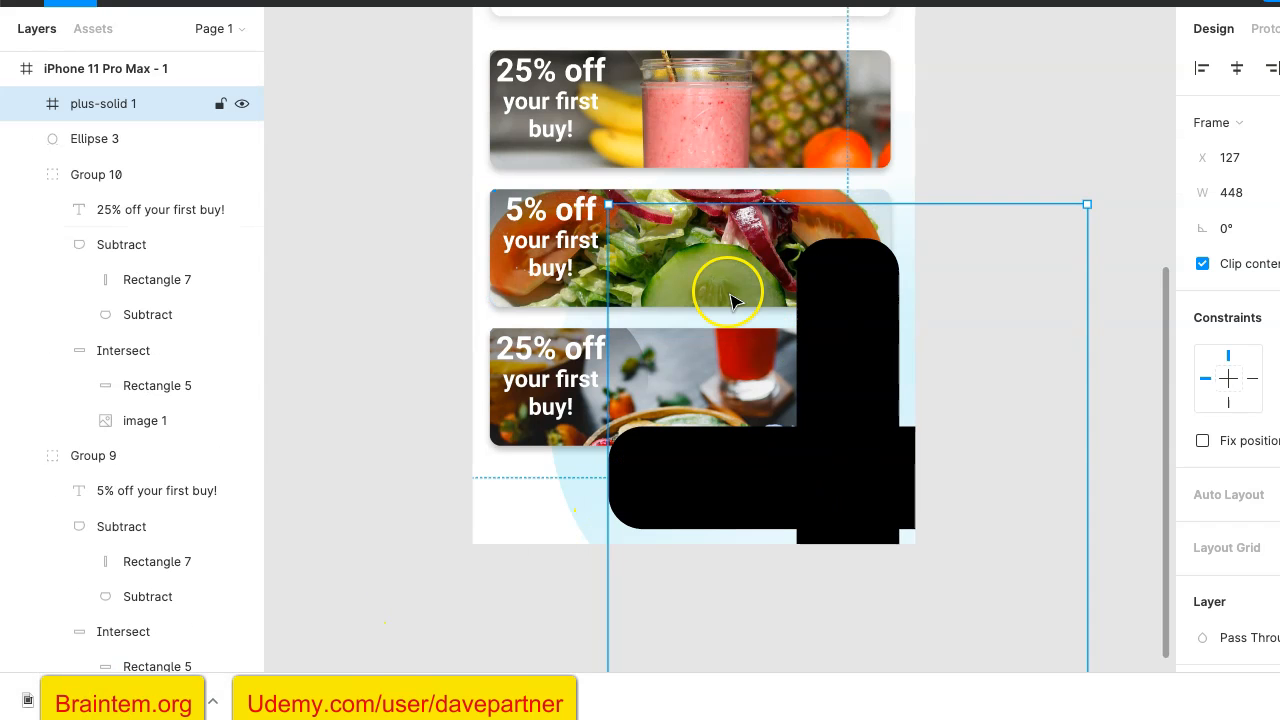
pyautogui.scroll(-3, 734, 297)
pyautogui.hscroll(1, 734, 297)
pyautogui.scroll(1, 736, 302)
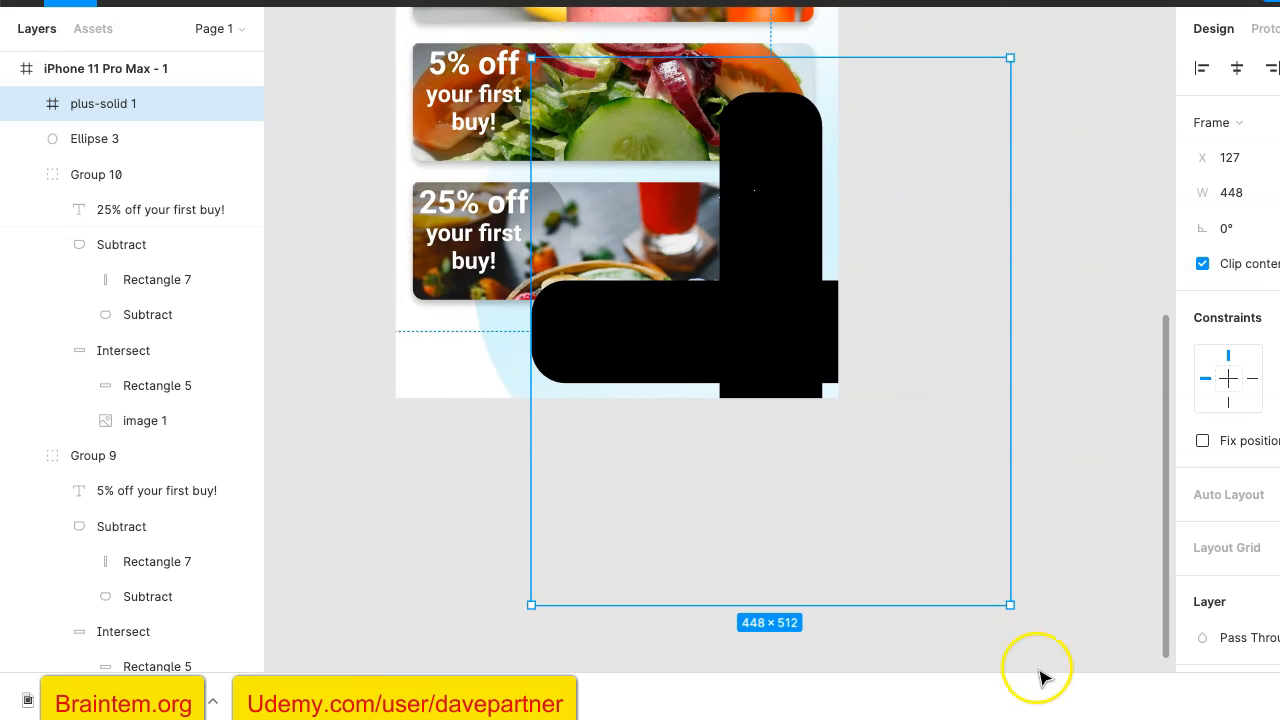
pyautogui.moveTo(1010, 605); pyautogui.dragTo(577, 115)
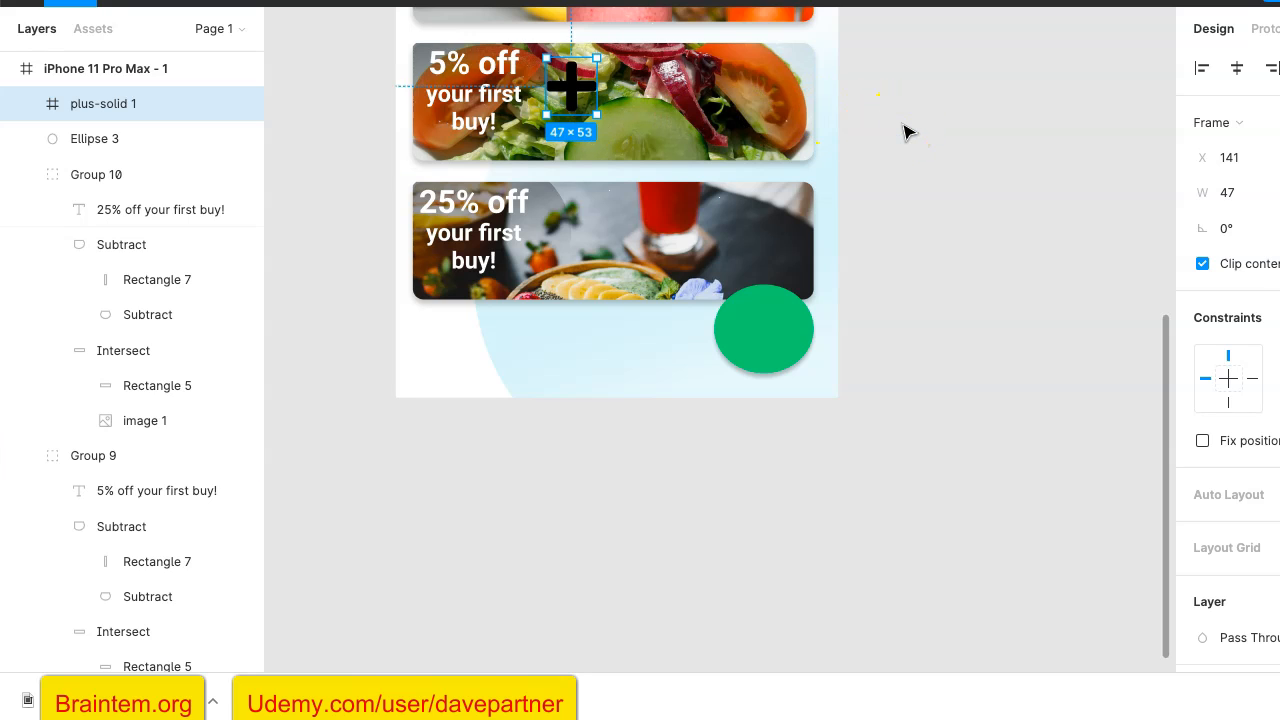
# - Move the plus icon onto the green ellipse, enlarge it to about 61 × 69 and center it there
pyautogui.moveTo(574, 86); pyautogui.dragTo(764, 328)
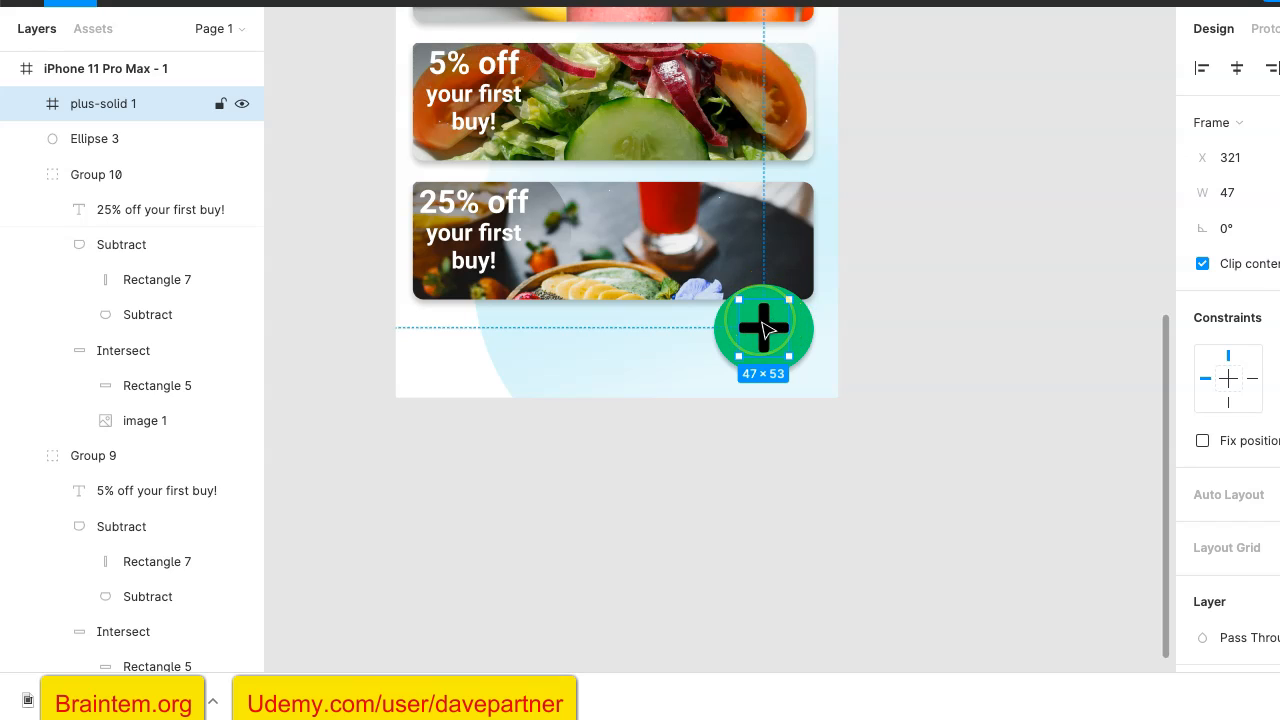
pyautogui.moveTo(786, 353); pyautogui.dragTo(797, 361)
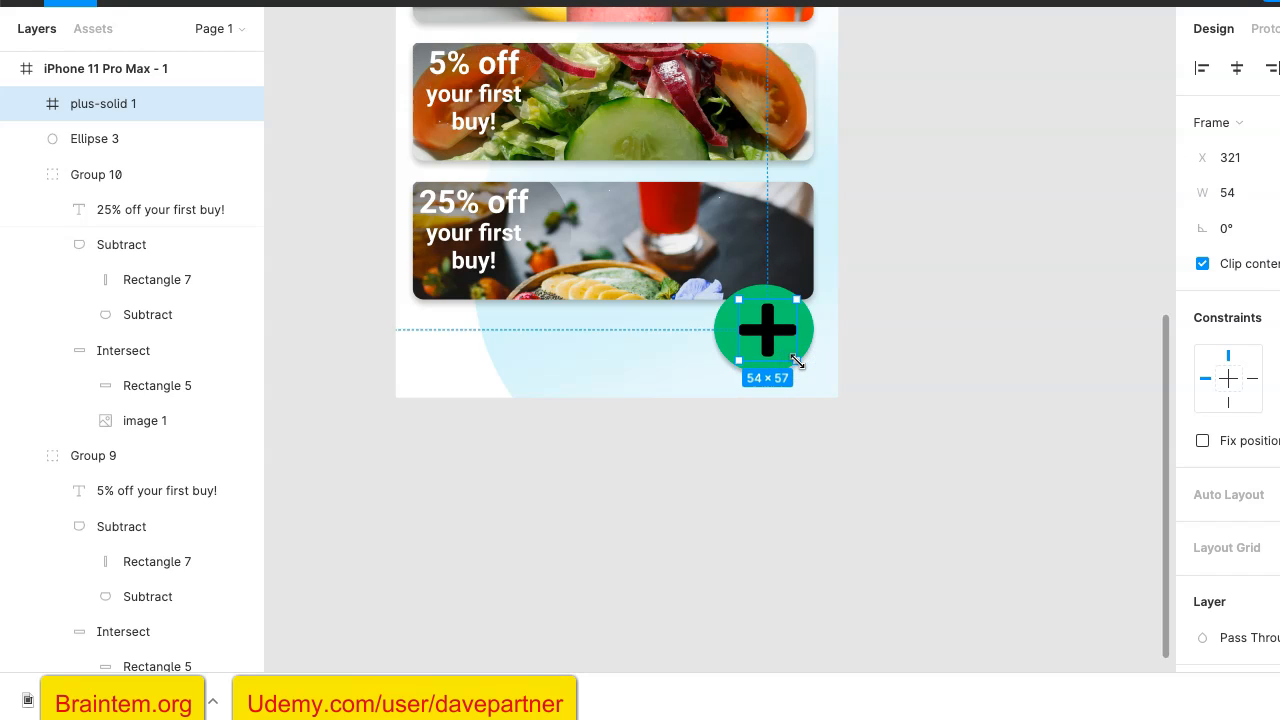
pyautogui.hotkey('ctrl', 'z')
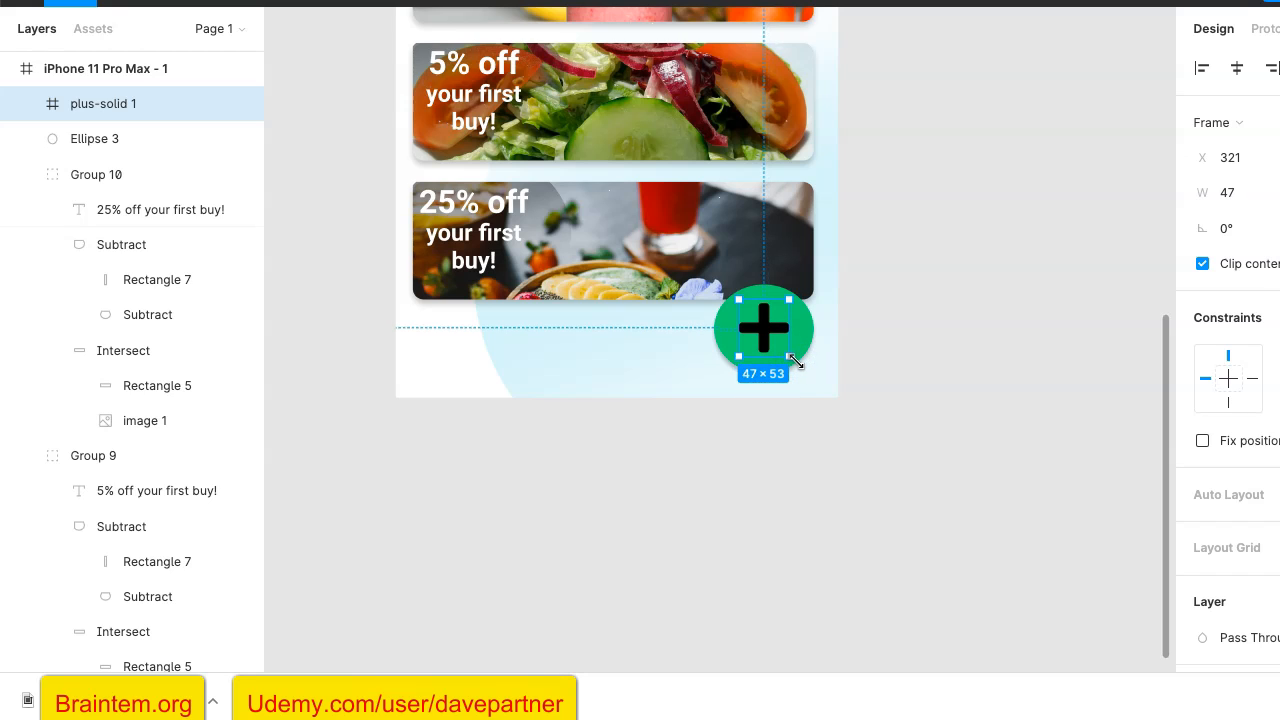
pyautogui.moveTo(791, 357); pyautogui.dragTo(805, 369)
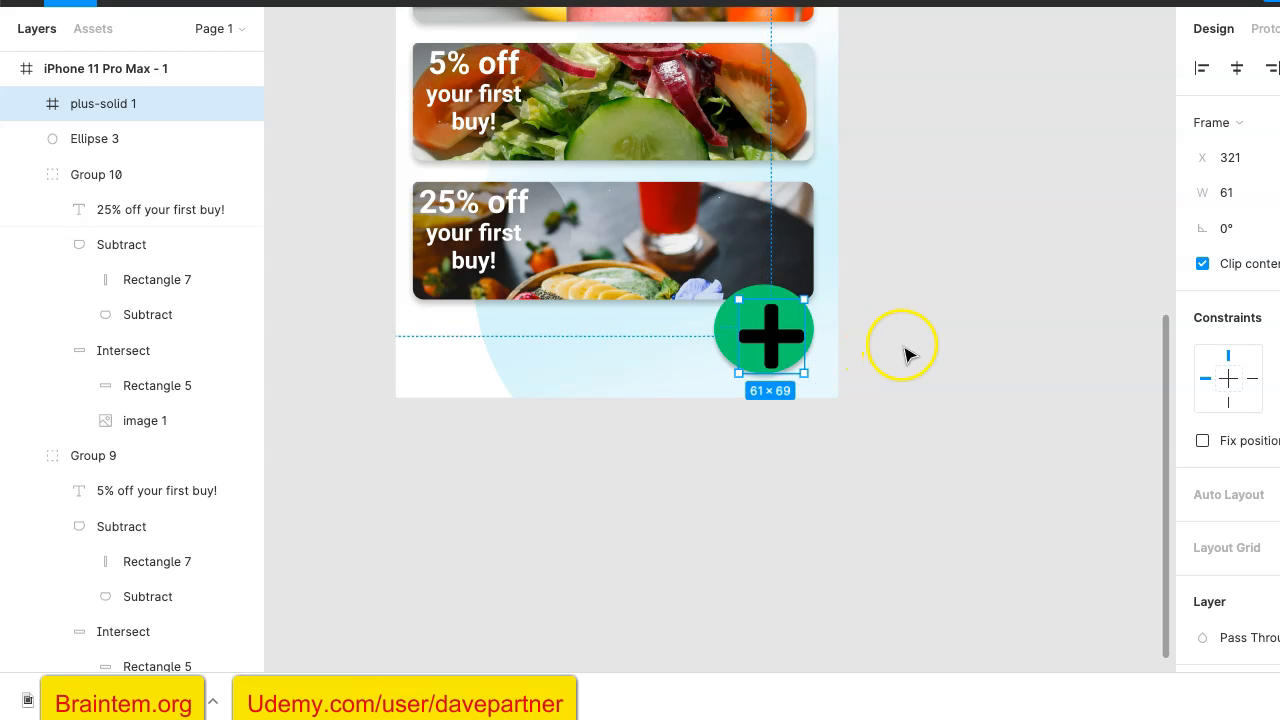
pyautogui.moveTo(782, 338); pyautogui.dragTo(768, 340)
pyautogui.scroll(1, 1000, 416)
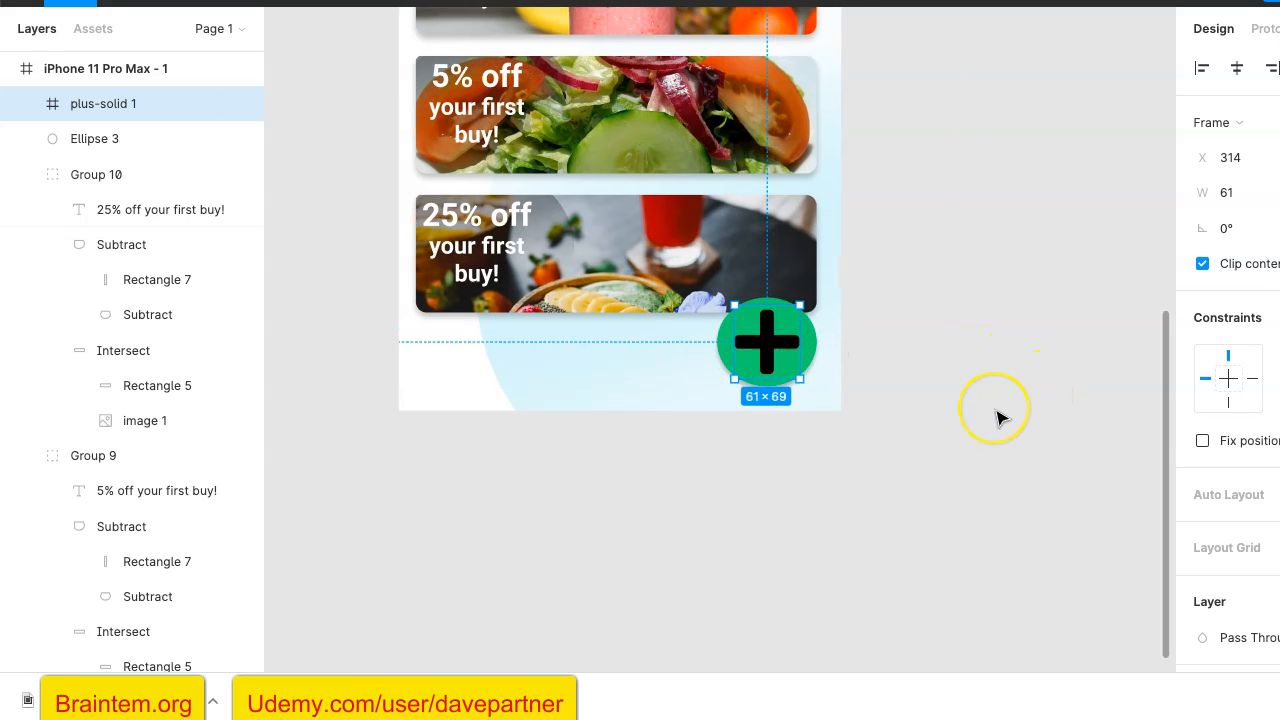
# - Recolor the plus icon from the document colors to white, FFFFFF, and deselect it
pyautogui.scroll(5, 1000, 416)
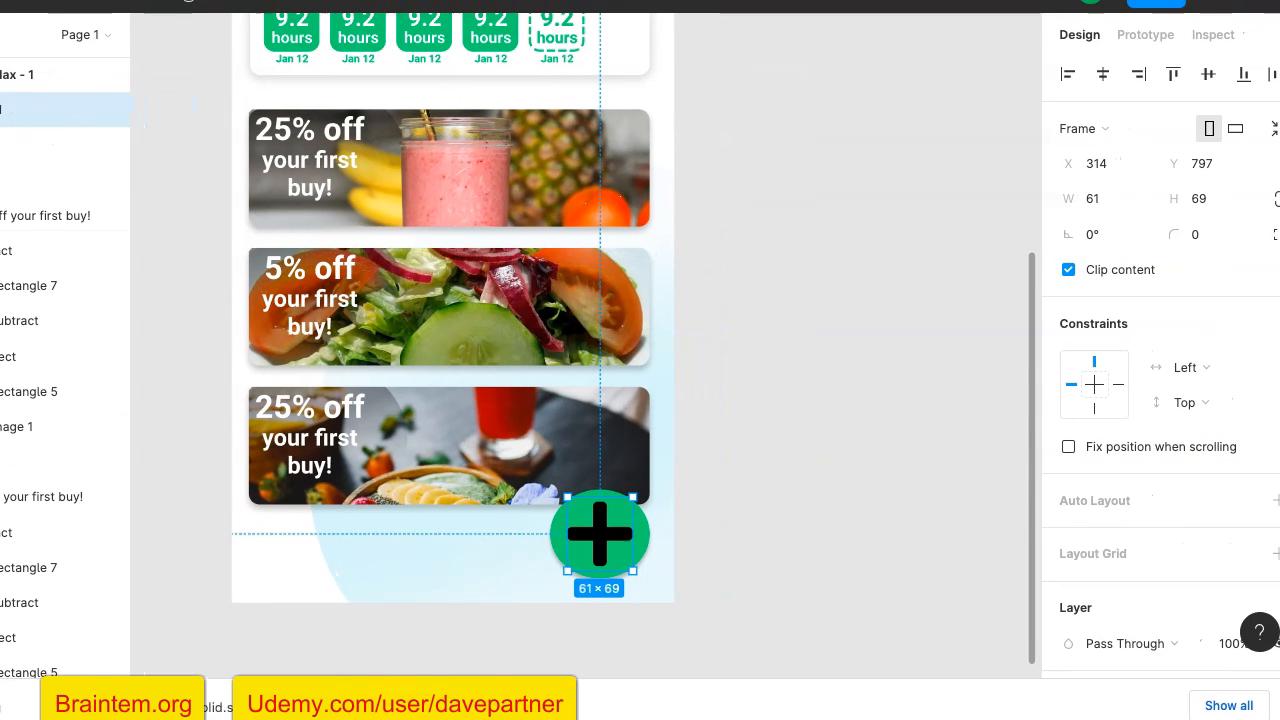
pyautogui.scroll(-3, 1160, 418)
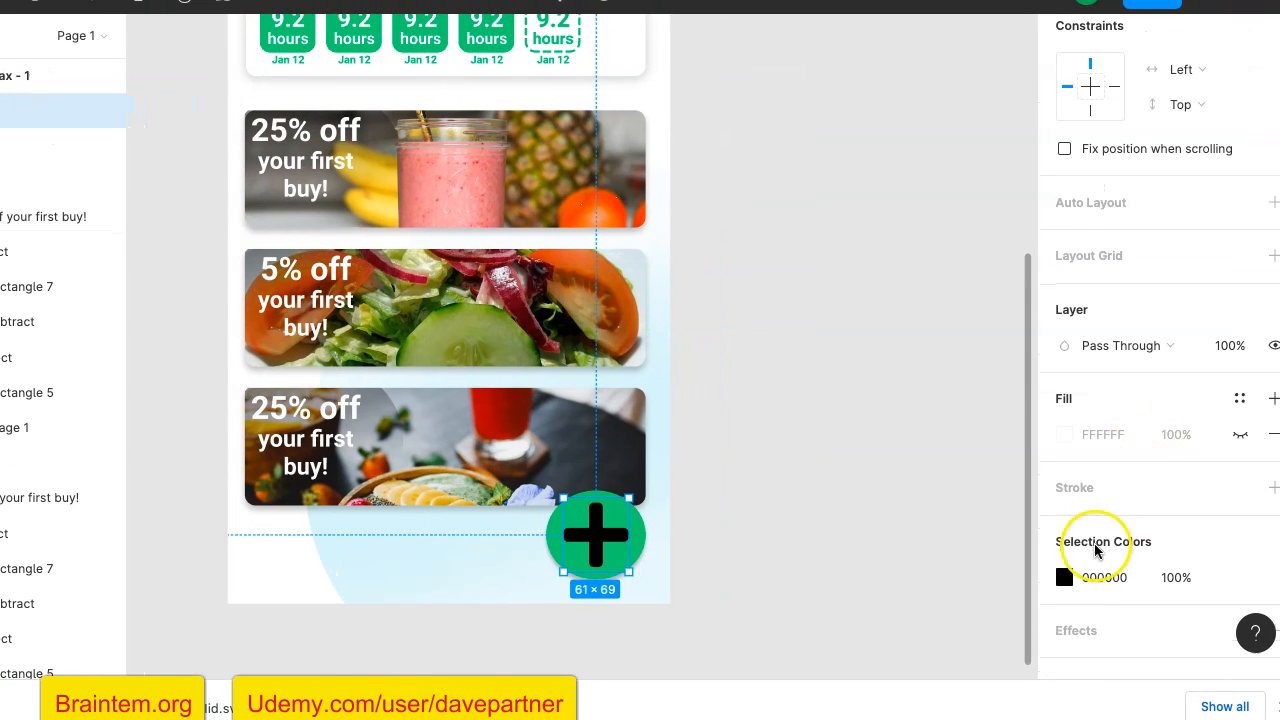
pyautogui.click(1064, 577)
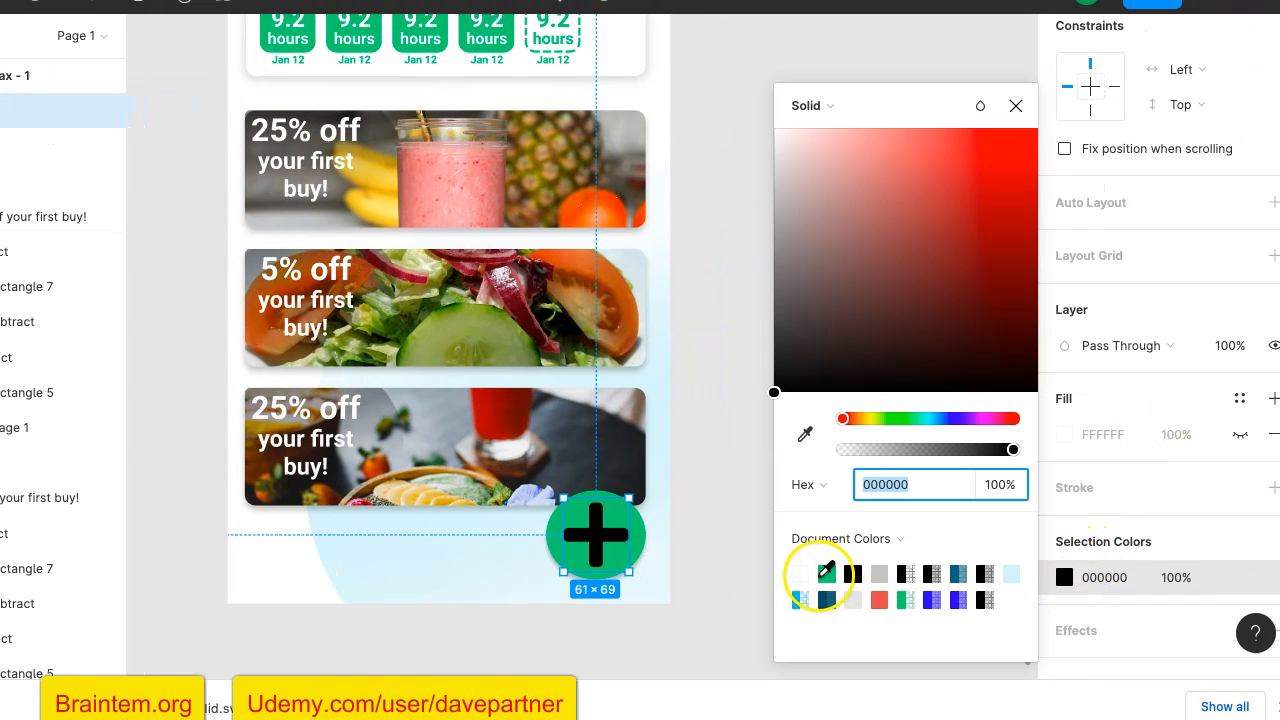
pyautogui.click(802, 574)
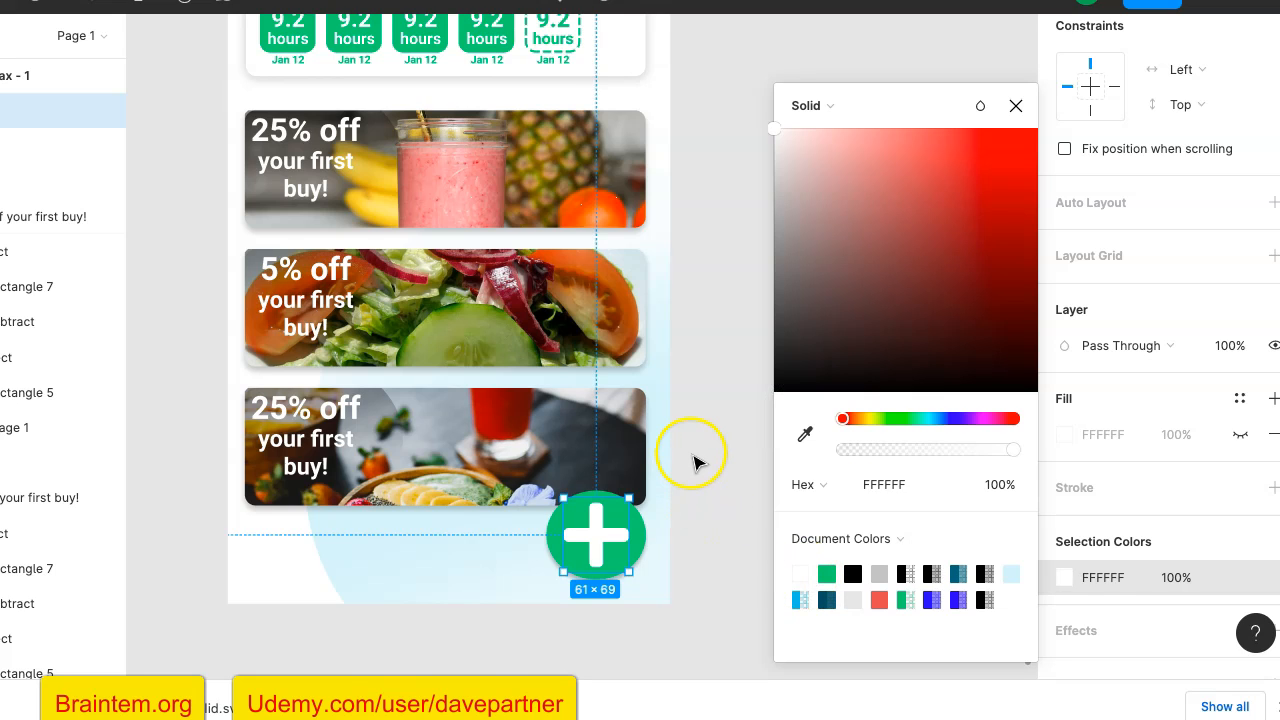
pyautogui.click(694, 459)
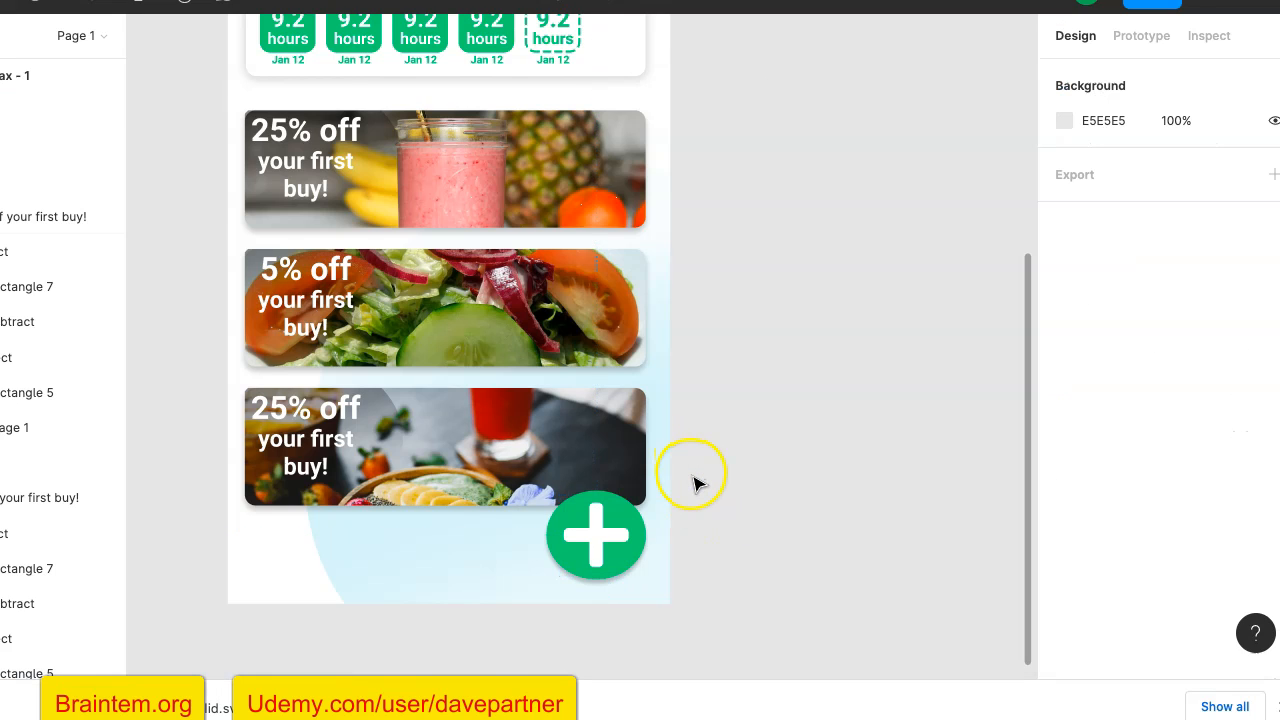
pyautogui.scroll(-5, 692, 458)
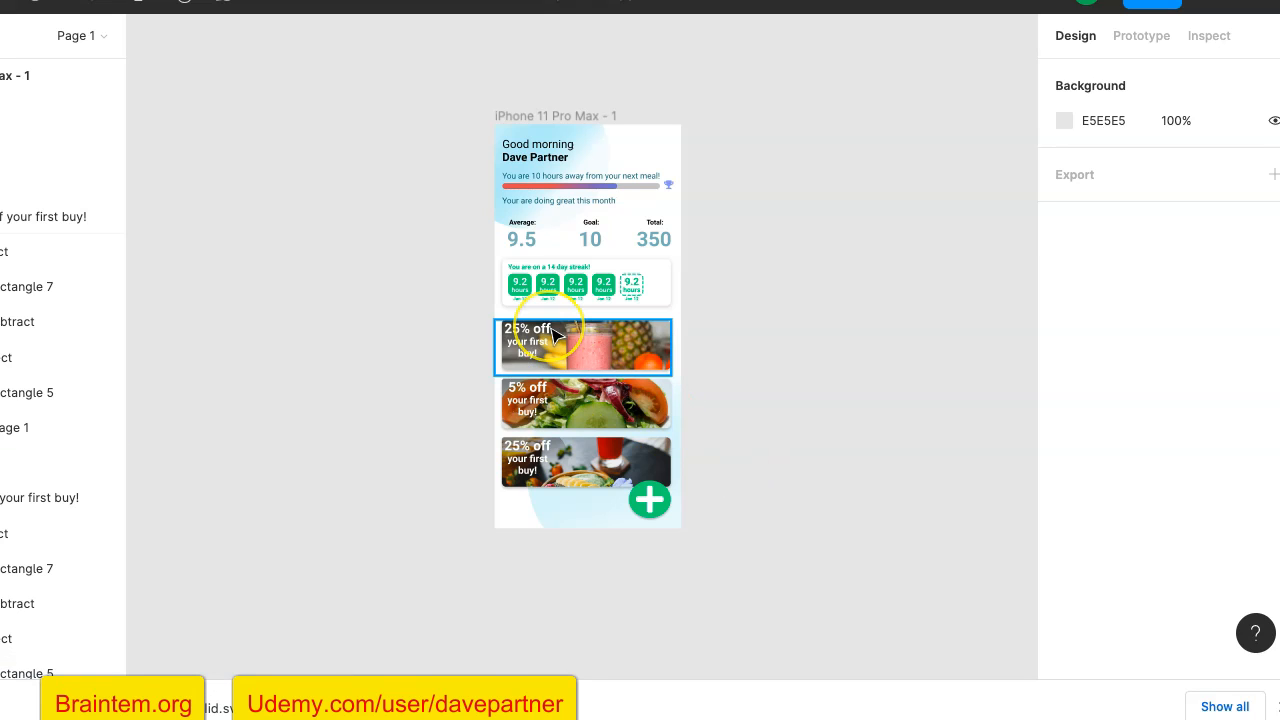
pyautogui.scroll(3, 557, 335)
pyautogui.scroll(-2, 557, 335)
pyautogui.scroll(-1, 557, 336)
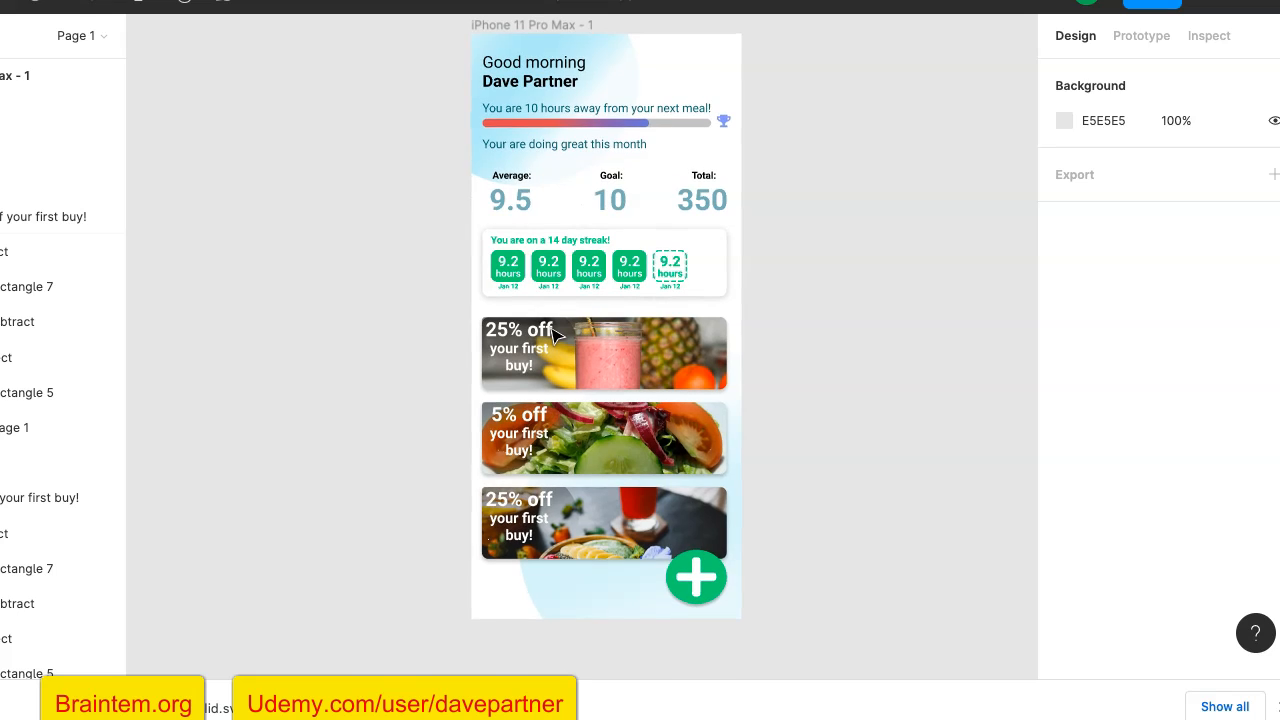
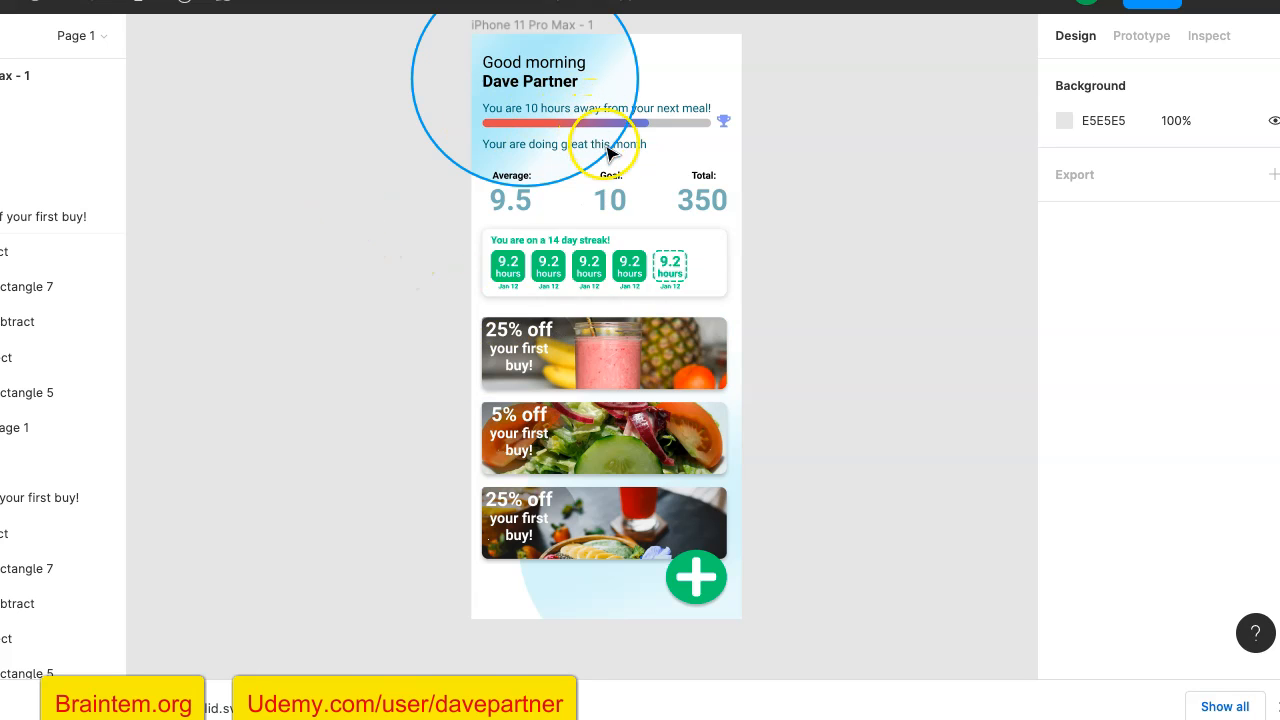
# - Ungroup the header block and move the "Your are doing great this month" text above the statistics, to about X 82, Y 180
pyautogui.scroll(5, 647, 155)
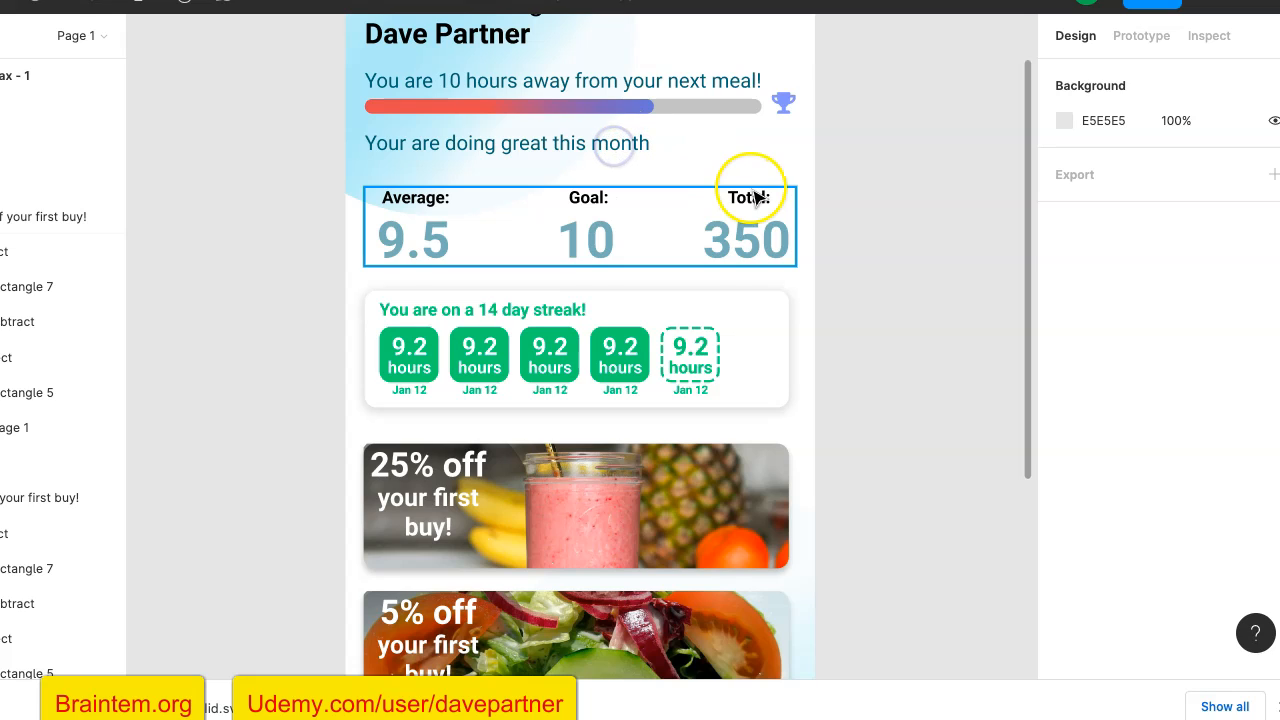
pyautogui.scroll(3, 667, 178)
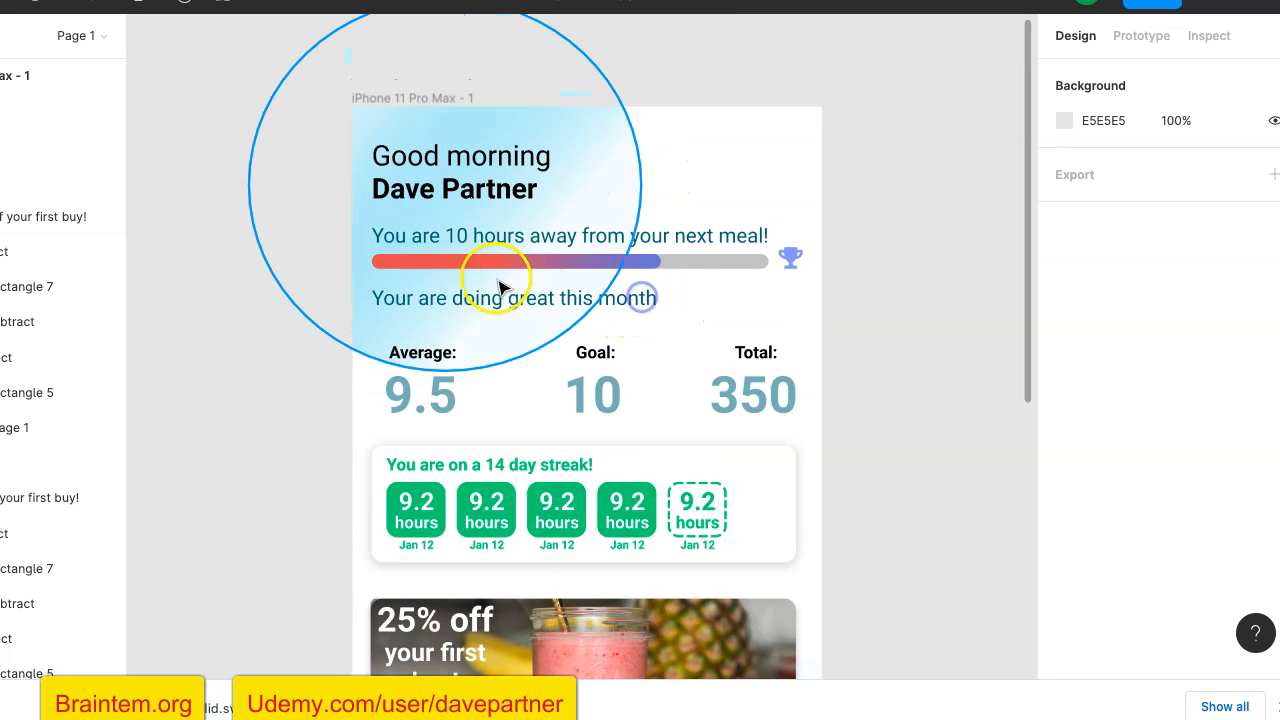
pyautogui.rightClick(553, 255)
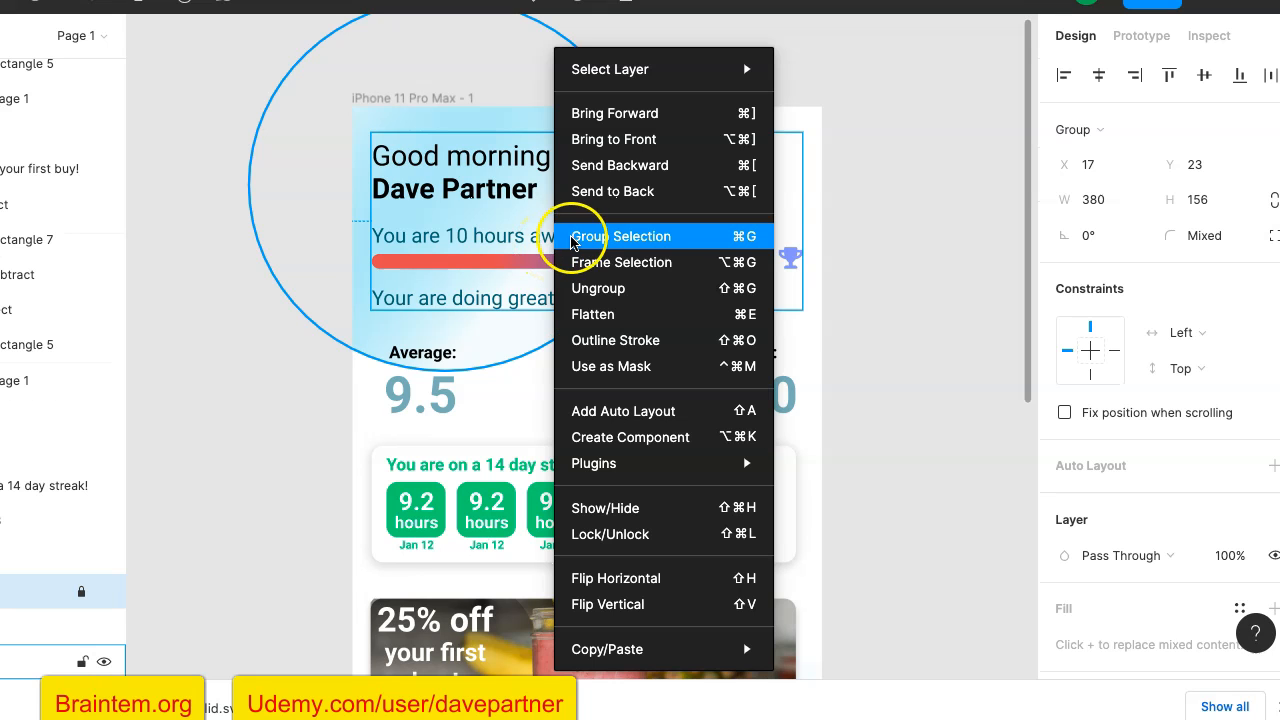
pyautogui.click(640, 290)
pyautogui.click(595, 307)
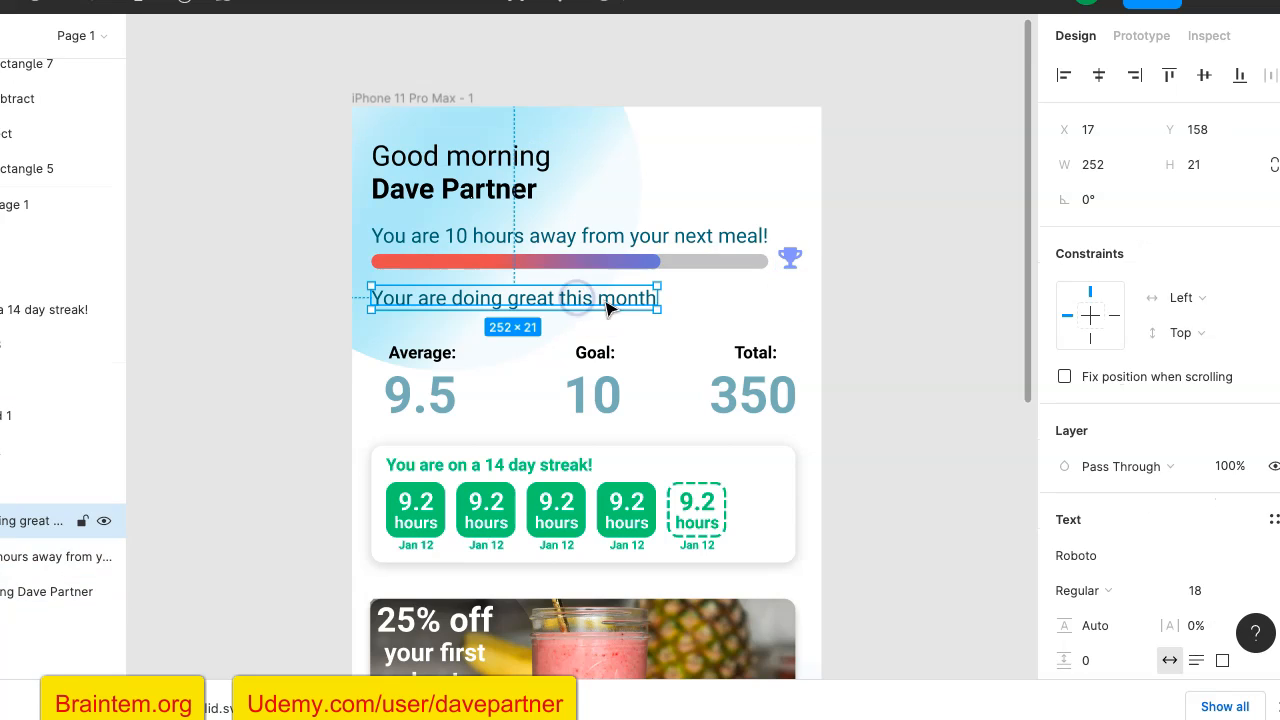
pyautogui.moveTo(609, 305); pyautogui.dragTo(686, 329)
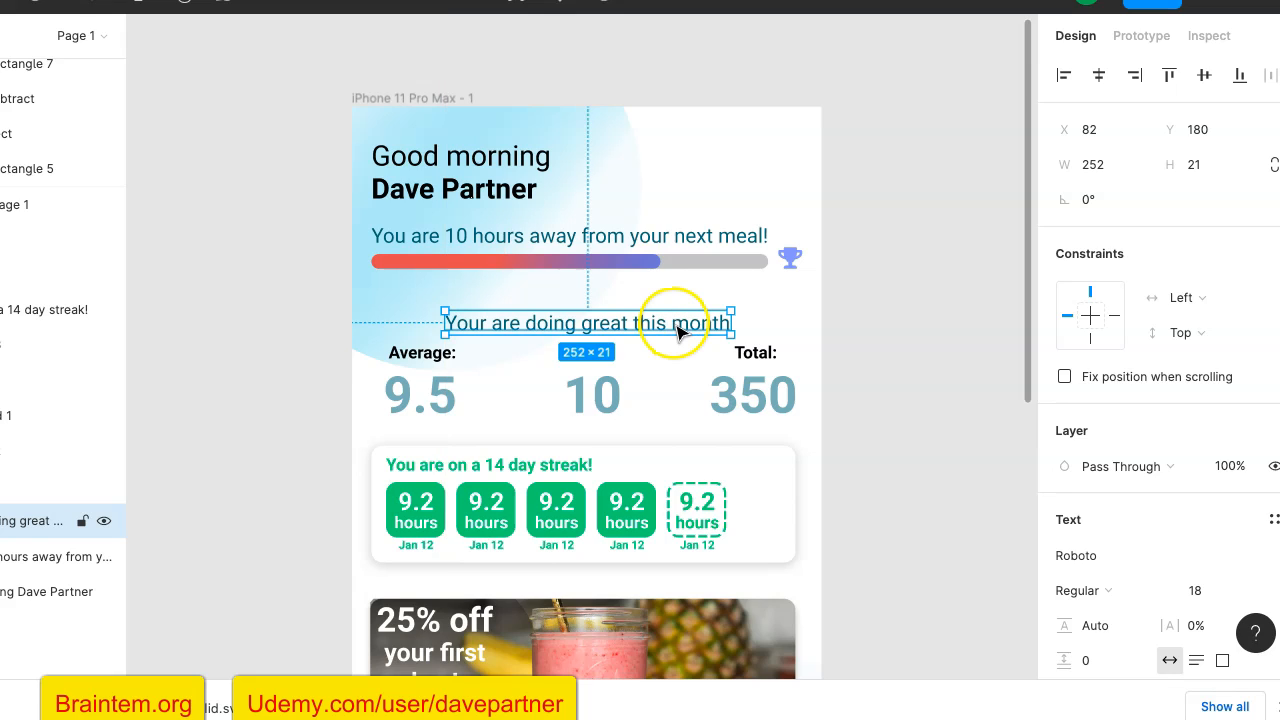
pyautogui.click(990, 315)
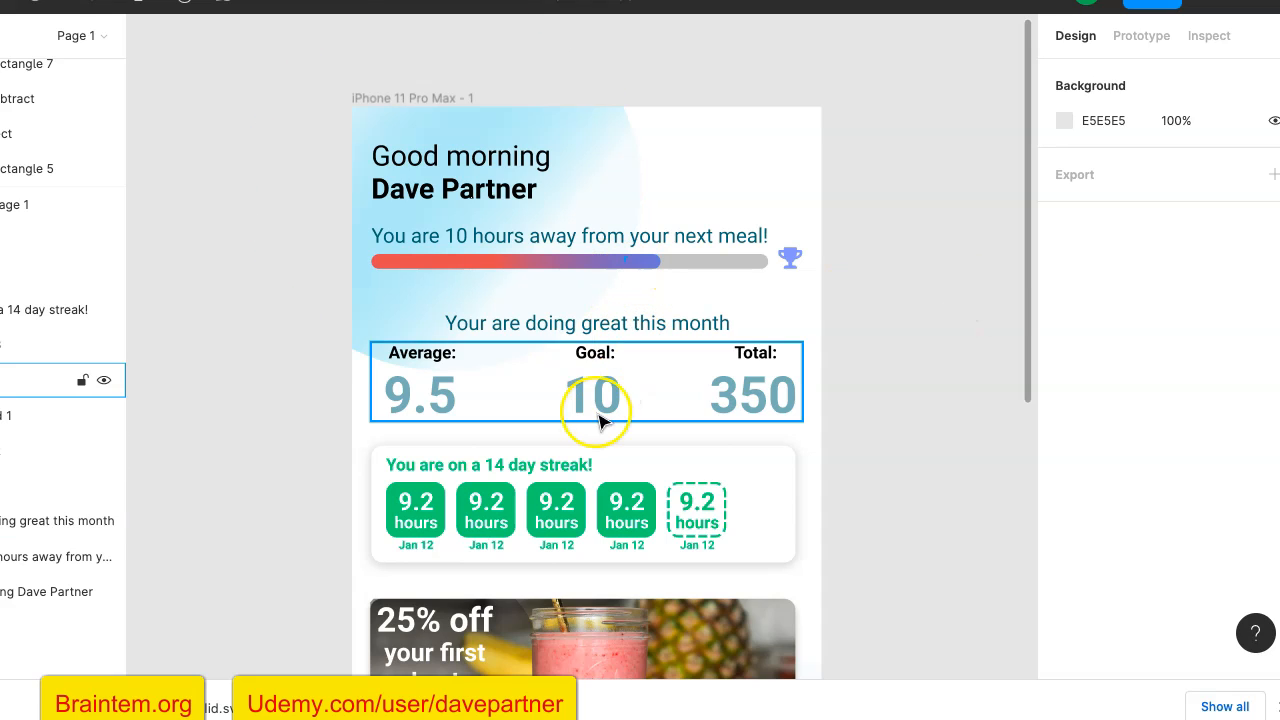
# - Center the "You are on a 14 day streak!" text within its card, at about X 113, Y 310
pyautogui.click(575, 473)
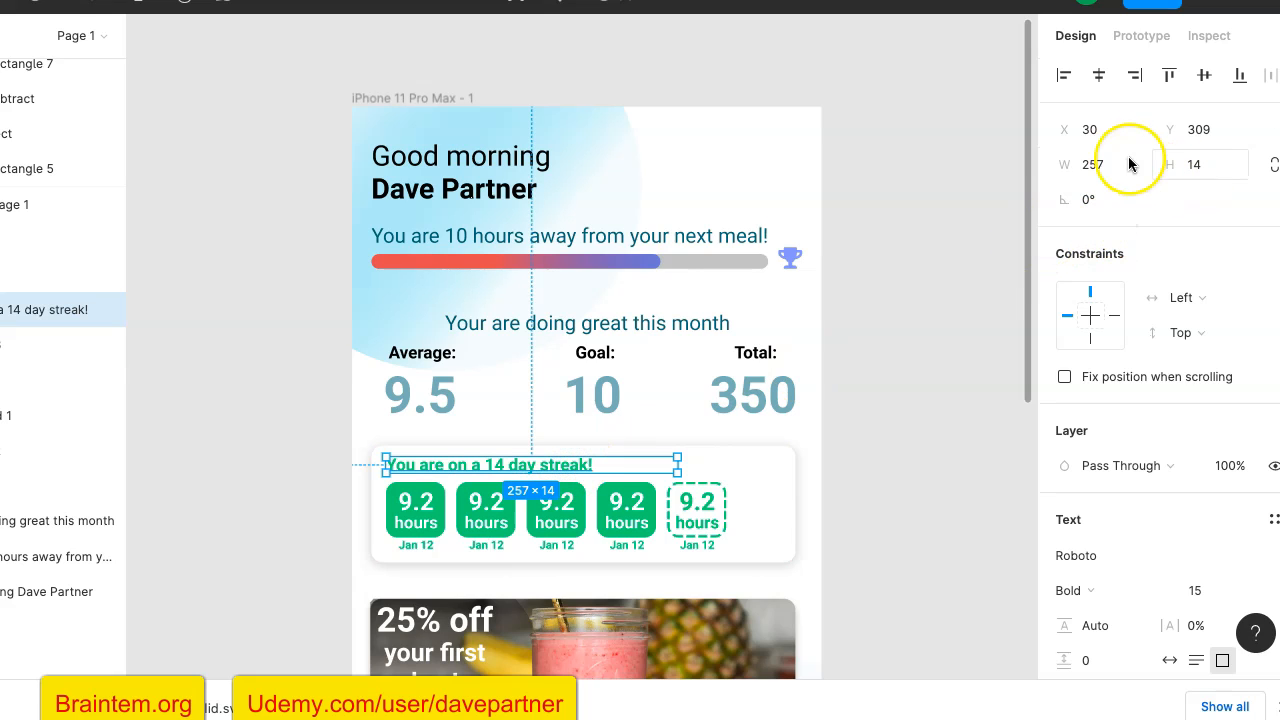
pyautogui.click(1098, 75)
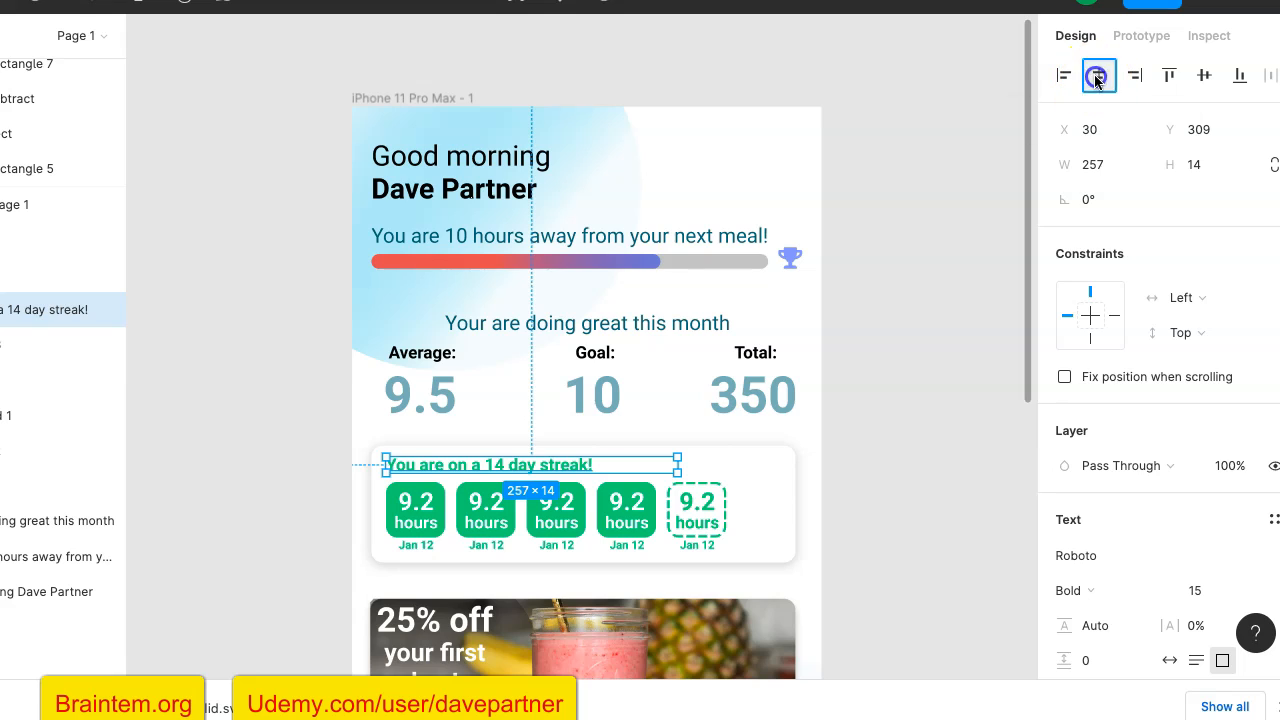
pyautogui.moveTo(623, 466); pyautogui.dragTo(663, 468)
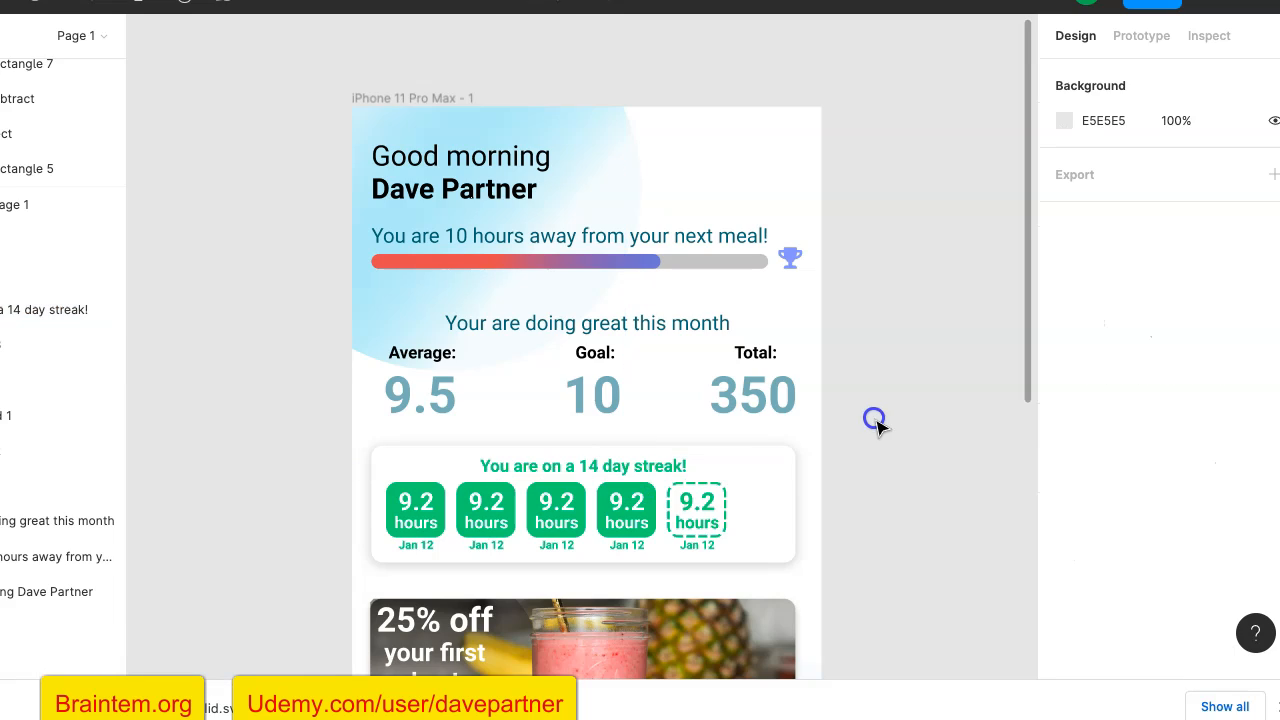
# - Center the row of five hours badges within the streak card, at about X 57, Y 331
pyautogui.scroll(-5, 876, 422)
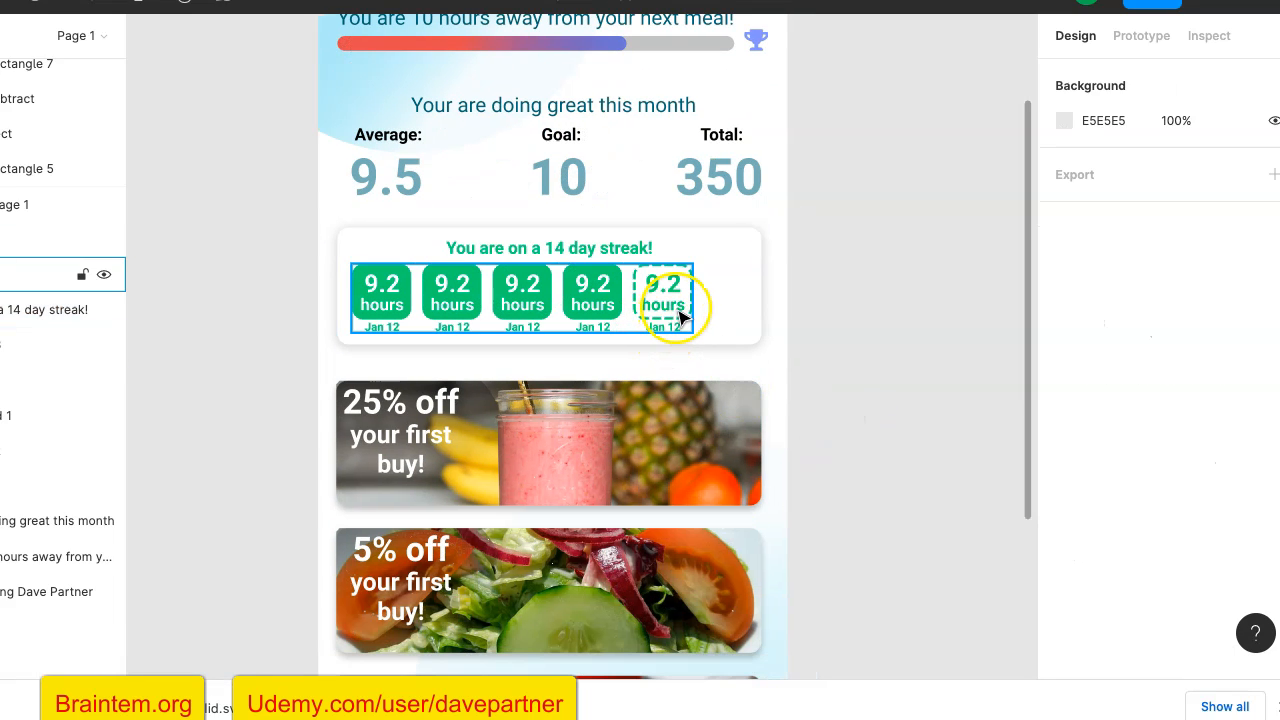
pyautogui.click(679, 316)
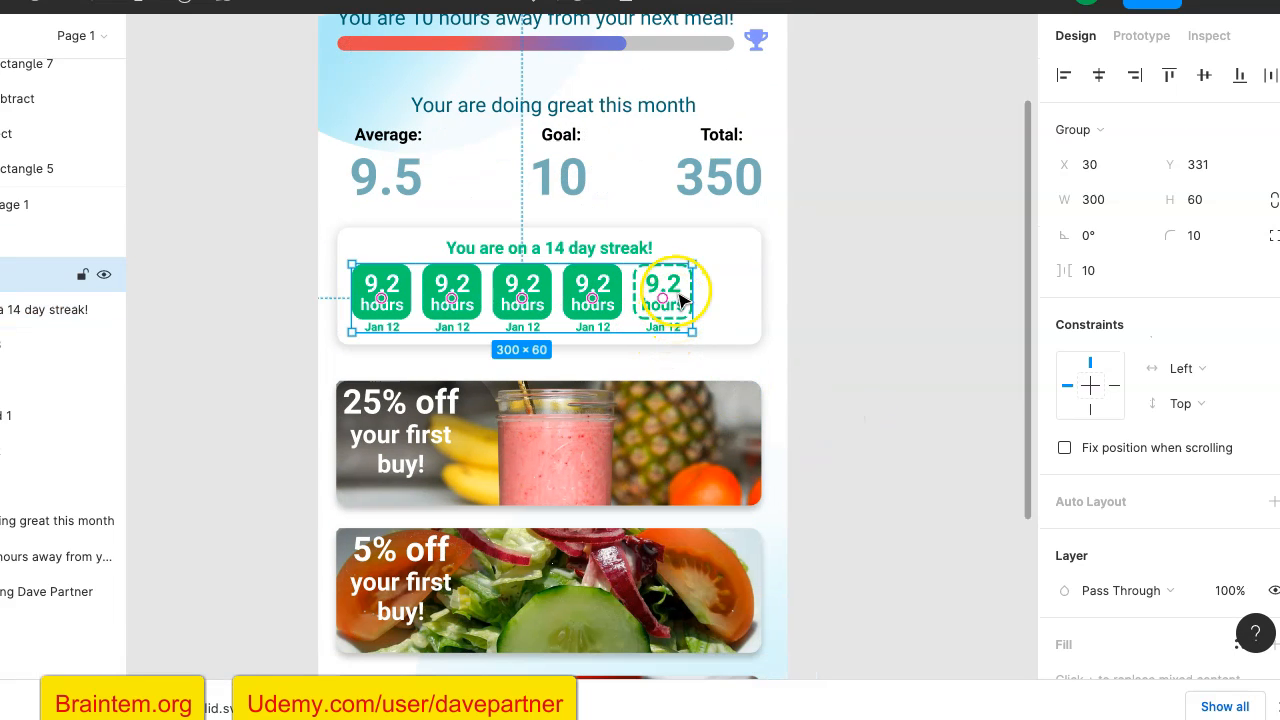
pyautogui.moveTo(684, 290); pyautogui.dragTo(709, 288)
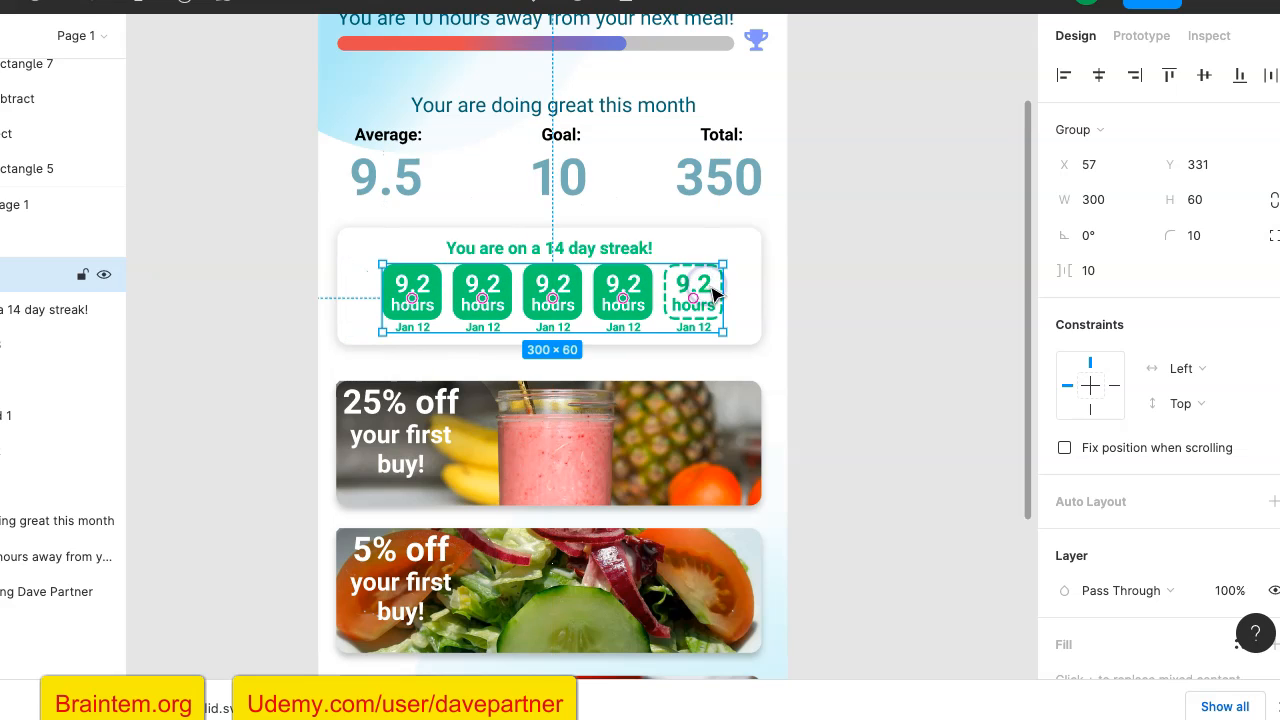
pyautogui.click(888, 276)
pyautogui.scroll(-2, 891, 280)
pyautogui.scroll(5, 891, 280)
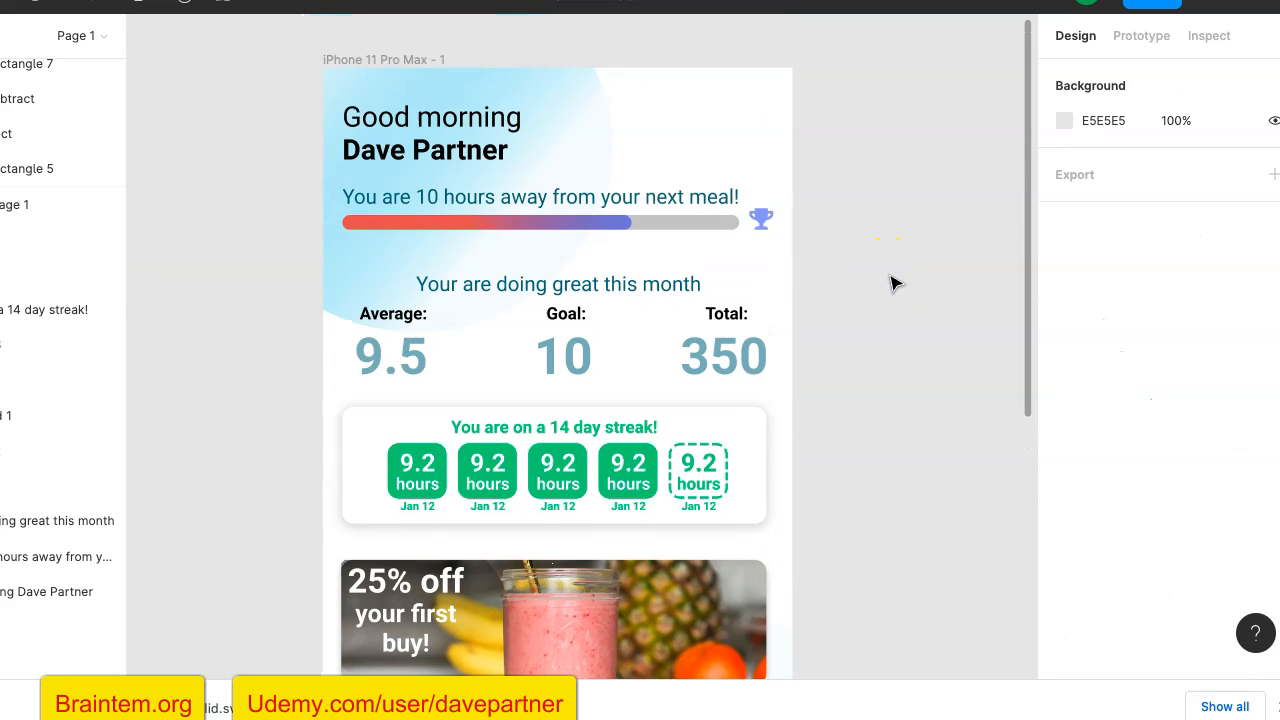
# - Nudge the greeting text down to Y 33
pyautogui.scroll(2, 893, 283)
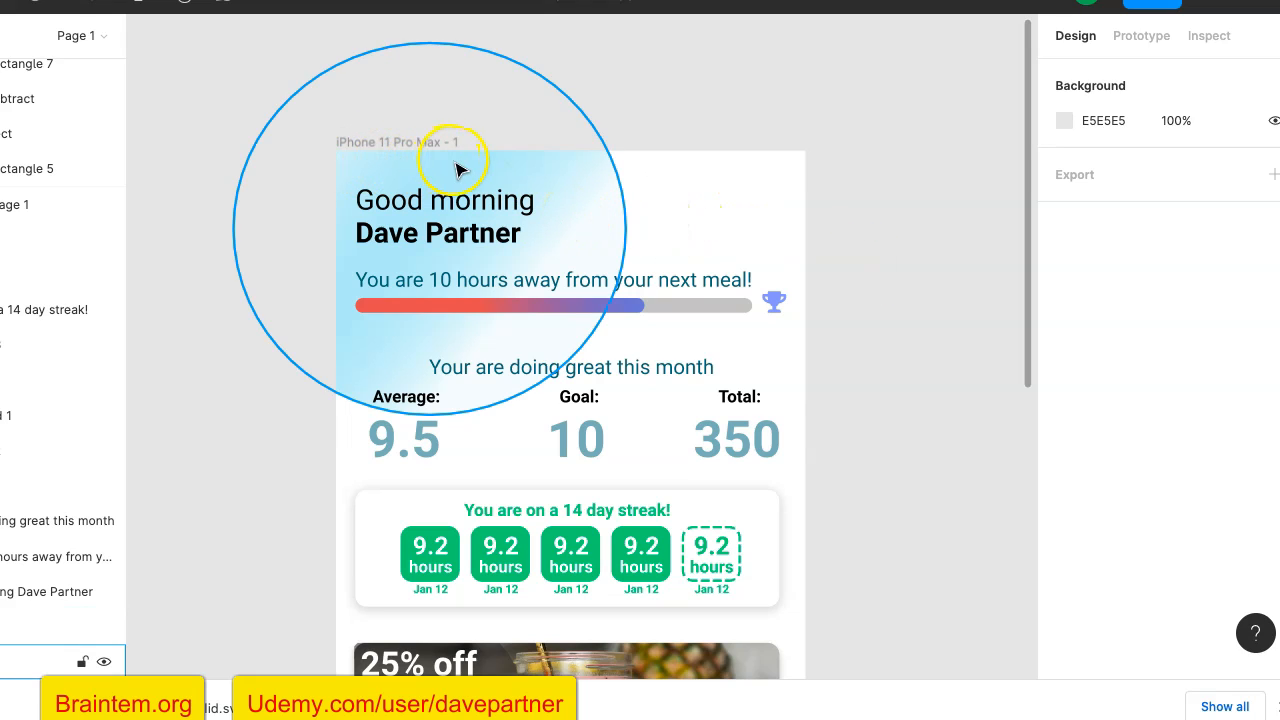
pyautogui.click(527, 203)
pyautogui.press('Down')
pyautogui.press('Down')
pyautogui.press('Down')
pyautogui.press('Down')
pyautogui.press('Down')
pyautogui.press('Down')
pyautogui.press('Down')
pyautogui.press('Down')
pyautogui.press('Down')
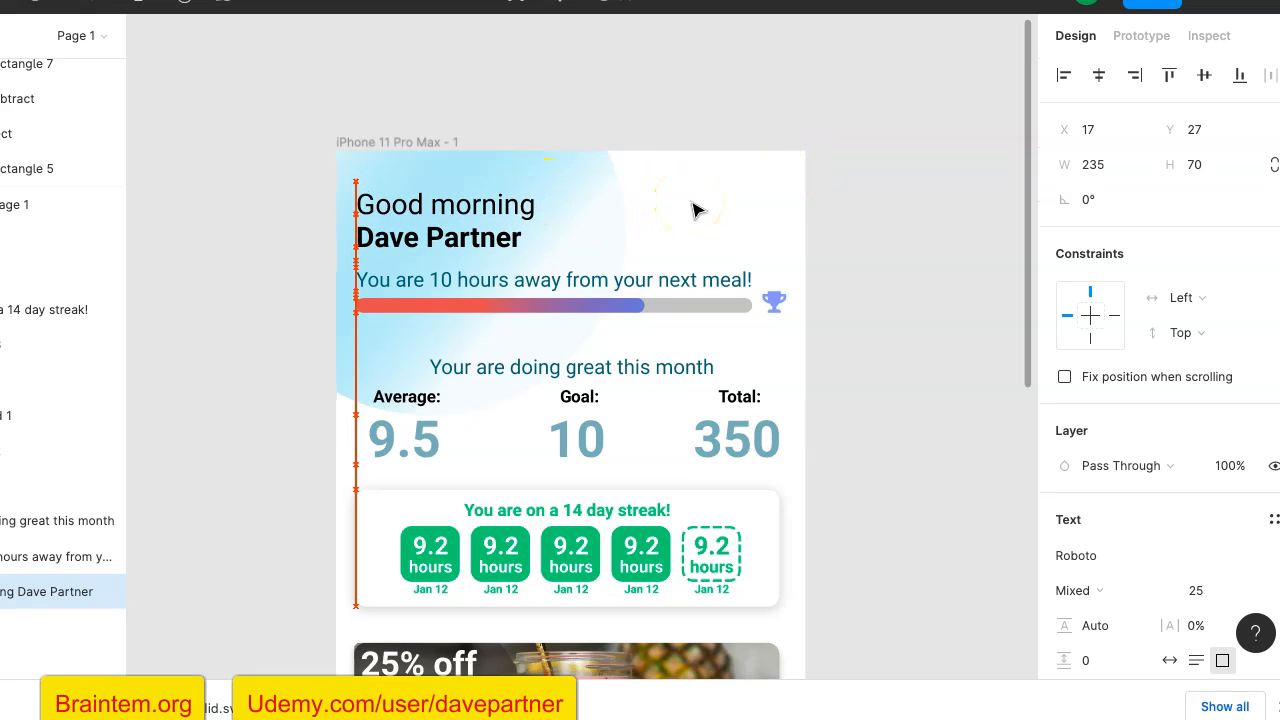
pyautogui.press('Down')
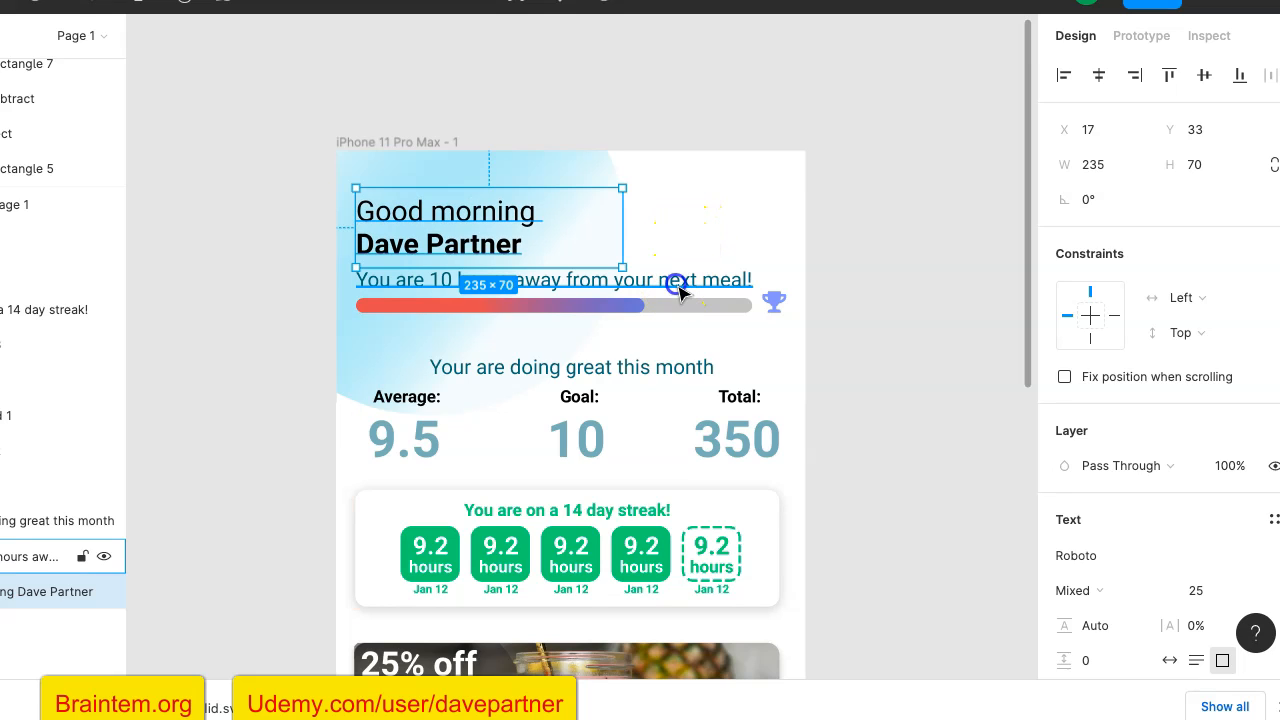
# - Try to nudge the next-meal text, the grey progress bar and the trophy down together, and undo the nudge
pyautogui.click(679, 288)
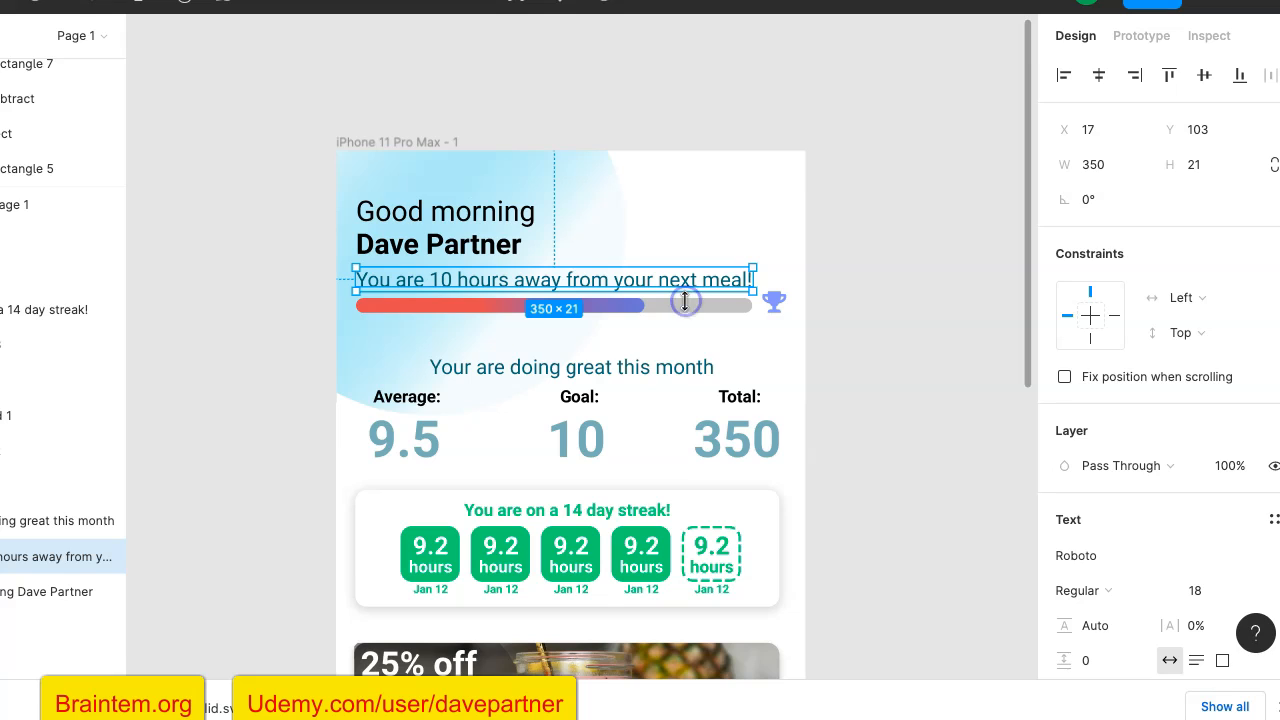
pyautogui.keyDown('shift'); pyautogui.click(708, 318); pyautogui.keyUp('shift')
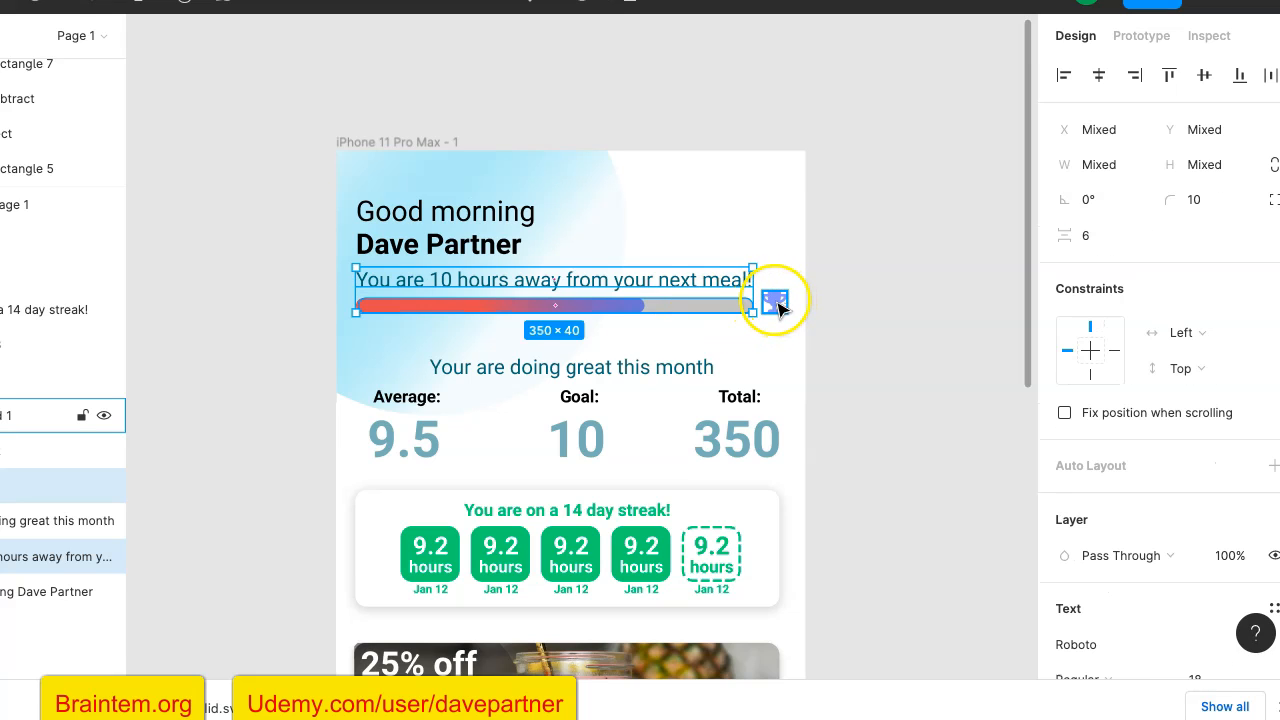
pyautogui.keyDown('shift'); pyautogui.click(779, 307); pyautogui.keyUp('shift')
pyautogui.press('Down')
pyautogui.press('Down')
pyautogui.press('Down')
pyautogui.press('Down')
pyautogui.press('Down')
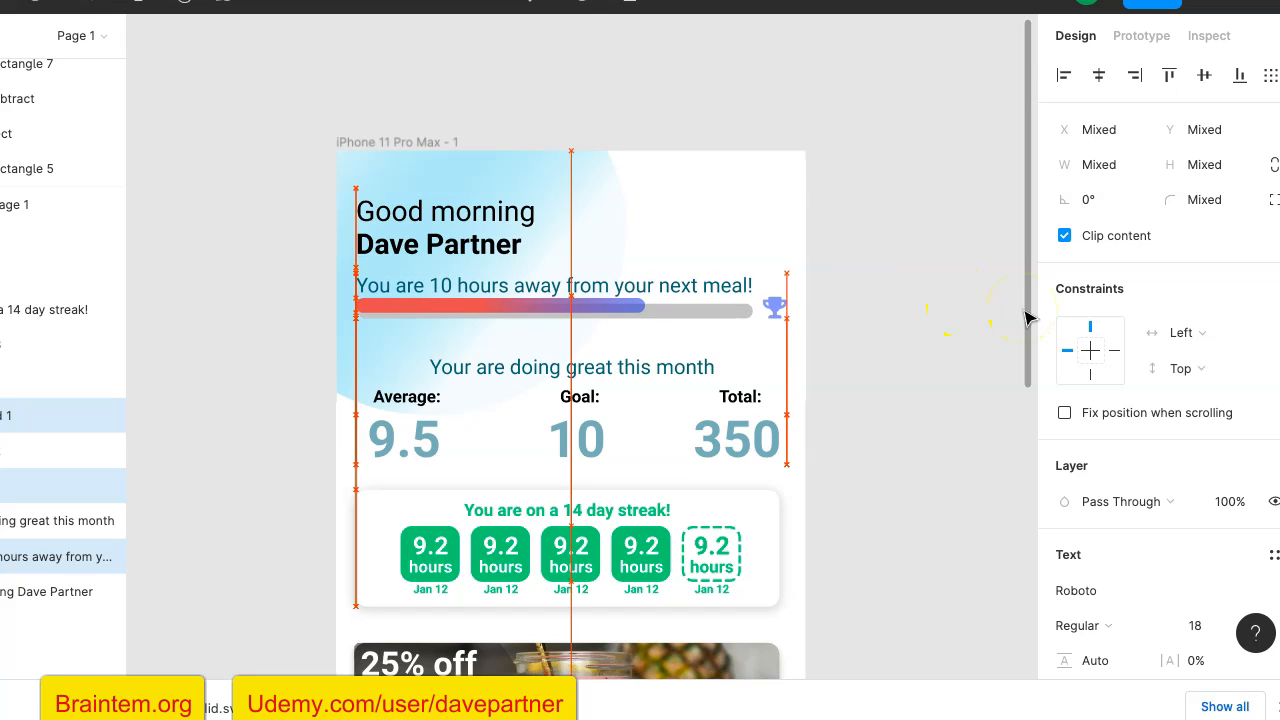
pyautogui.hotkey('ctrl', 'z')
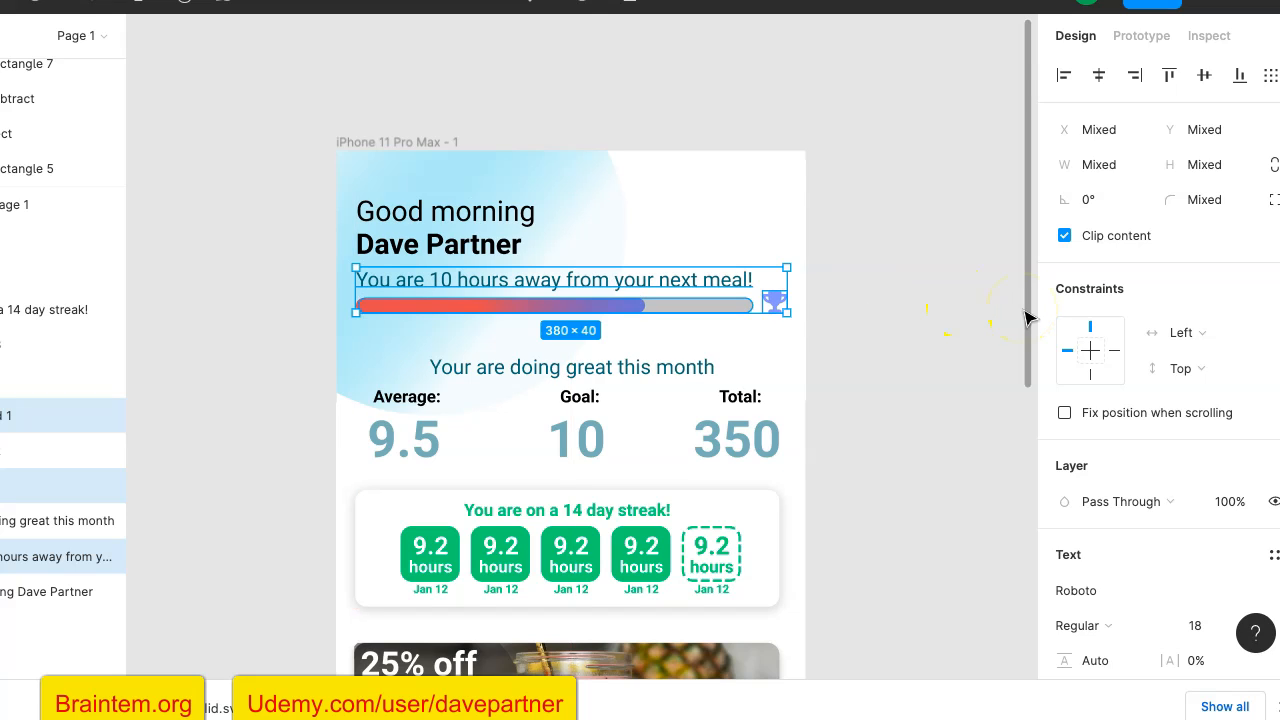
# - Add the progress bar's colored fill to the selection, group it all and move the group down to about X 18, Y 125
pyautogui.keyDown('shift'); pyautogui.click(613, 304); pyautogui.keyUp('shift')
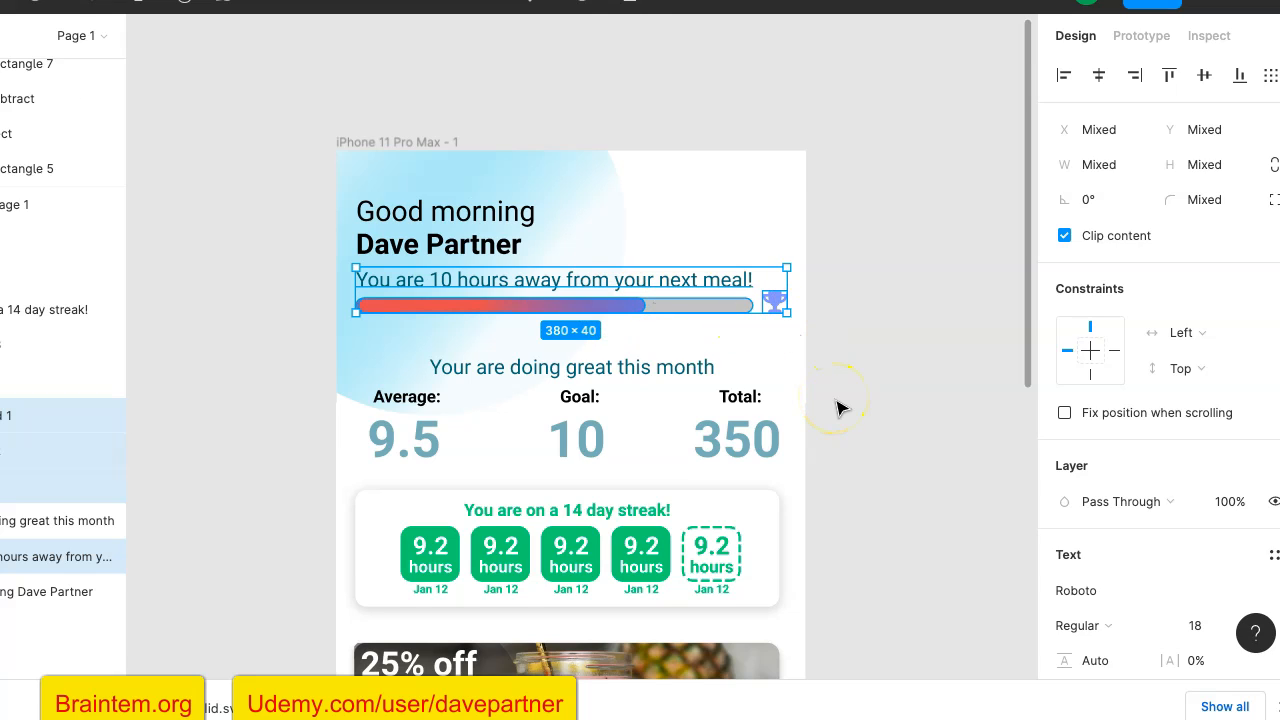
pyautogui.hotkey('ctrl', 'g')
pyautogui.moveTo(660, 300); pyautogui.dragTo(660, 318)
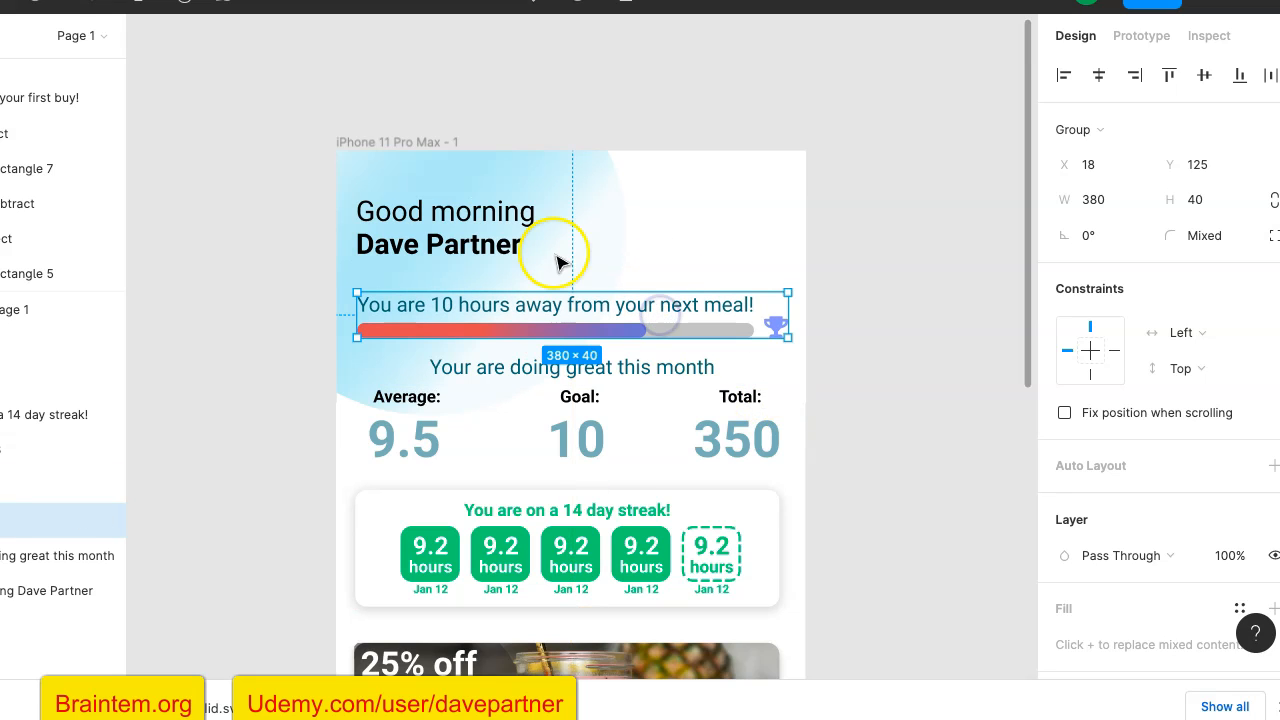
# - Move the greeting text down to about Y 55, just above the next-meal line, and deselect it
pyautogui.click(495, 222)
pyautogui.moveTo(491, 220)
pyautogui.mouseDown()
pyautogui.moveTo(493, 240)
pyautogui.moveTo(477, 236)
pyautogui.mouseUp()
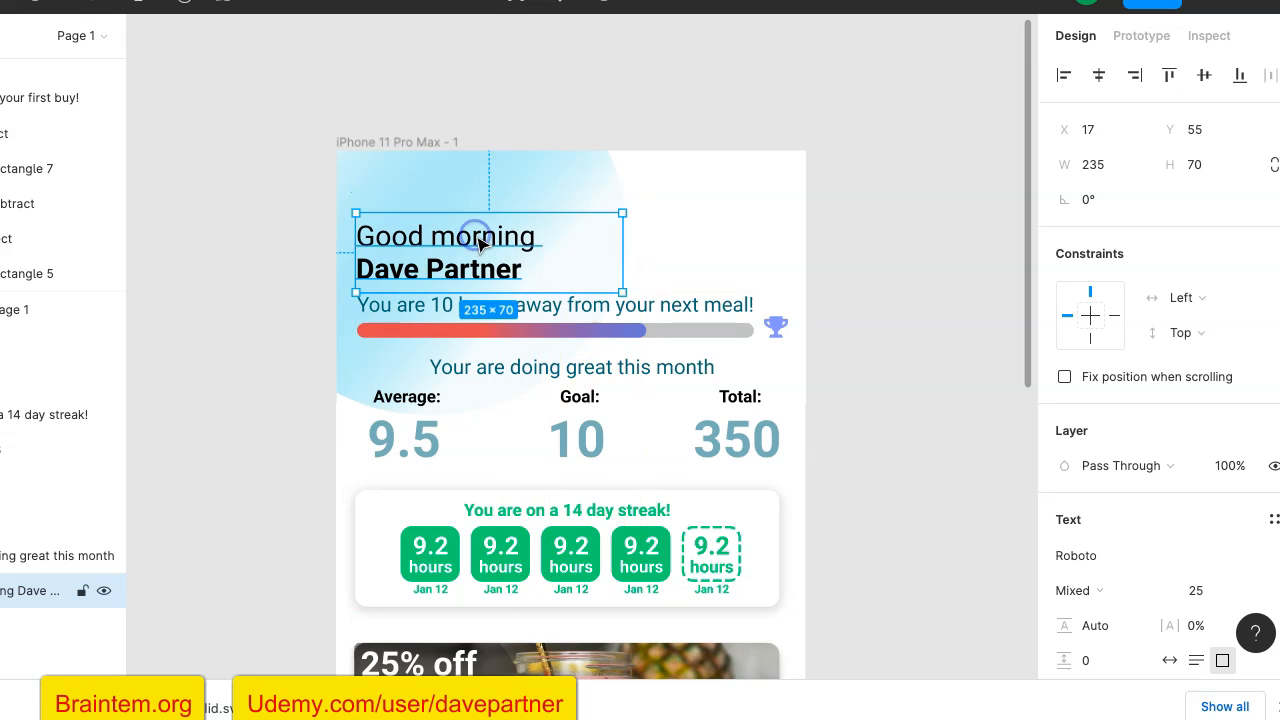
pyautogui.click(938, 245)
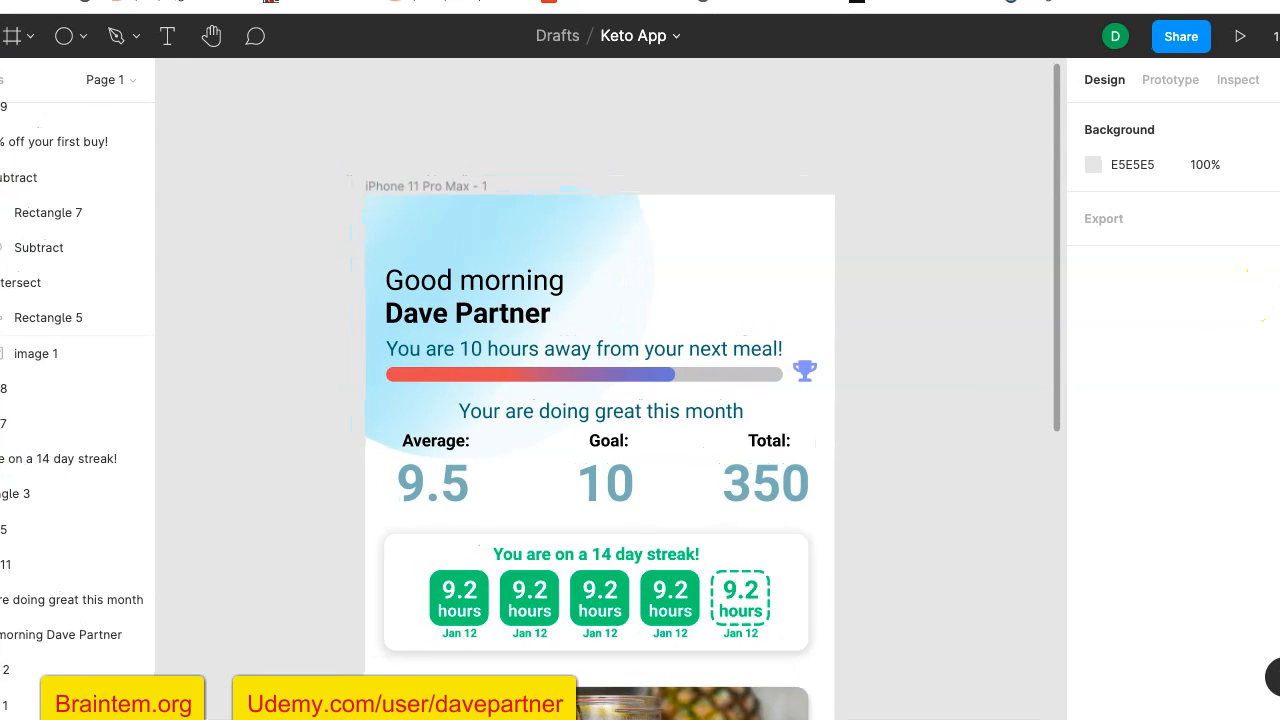
# - Add a "Weight Loss" title text at the top of the phone frame and position it at about X 38, Y 0
pyautogui.click(169, 36)
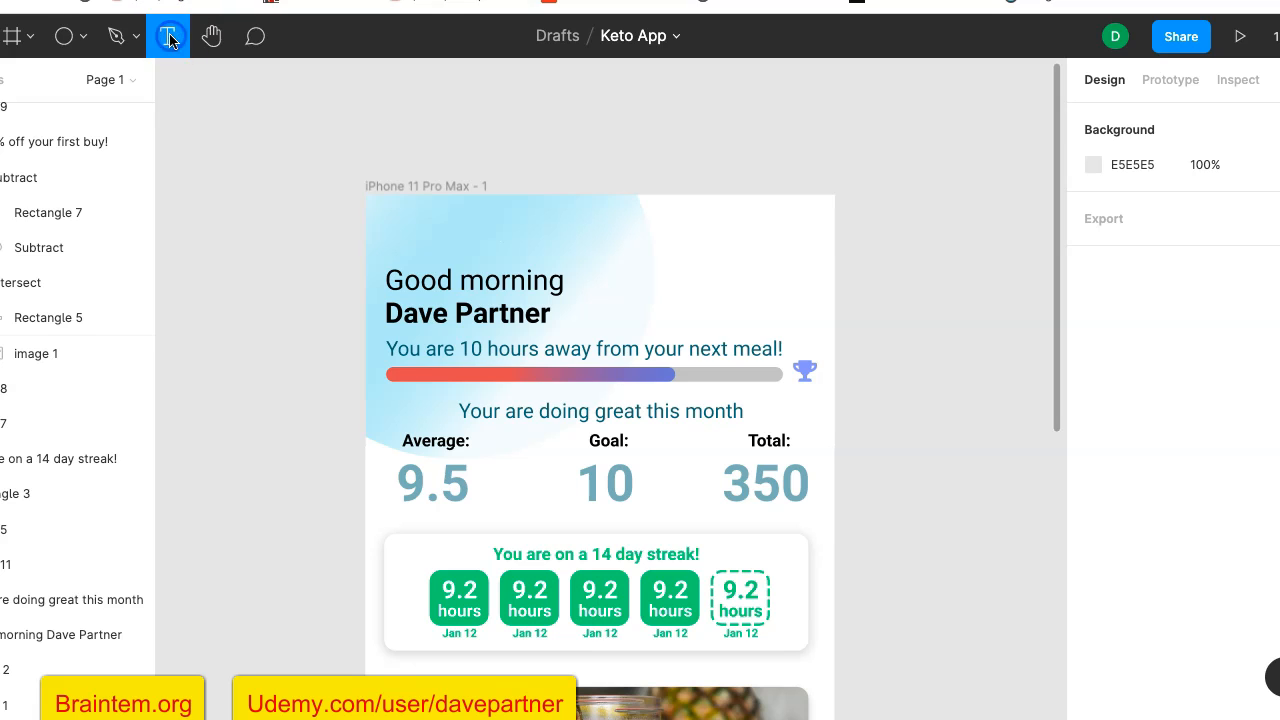
pyautogui.click(425, 210)
pyautogui.write('Wei')
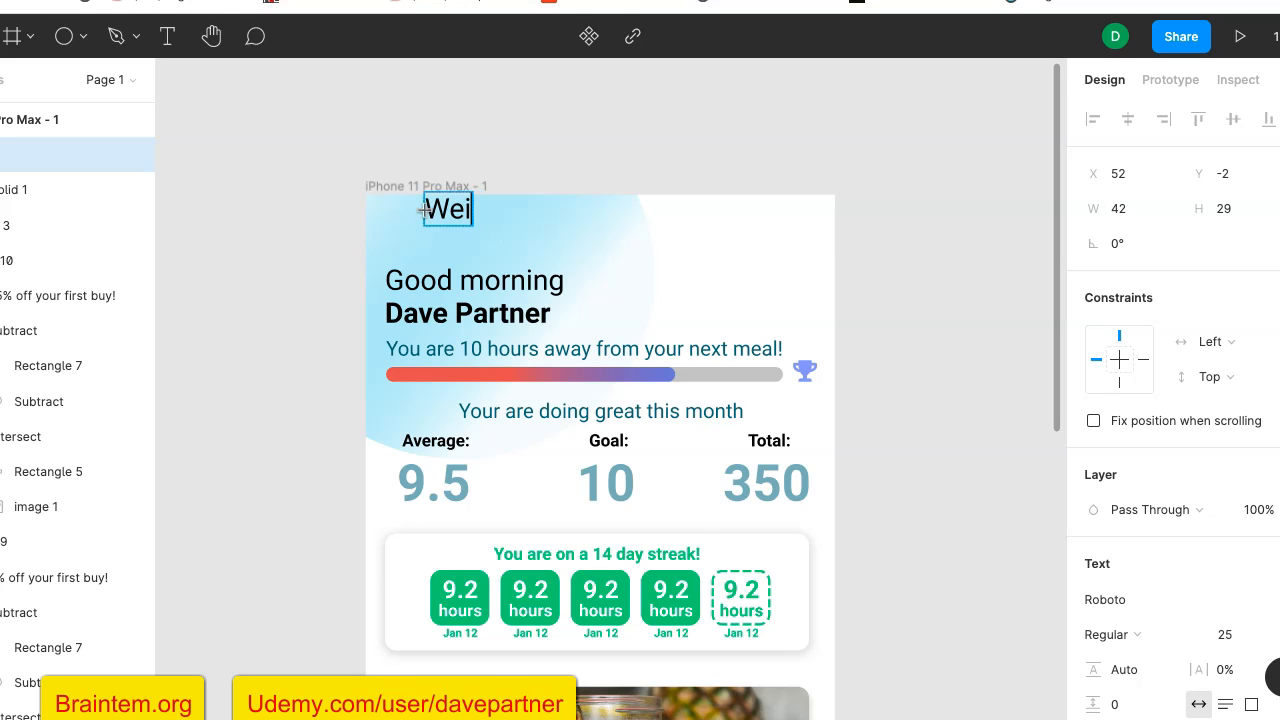
pyautogui.press('BackSpace')
pyautogui.press('BackSpace')
pyautogui.press('BackSpace')
pyautogui.write('Weight Loss App')
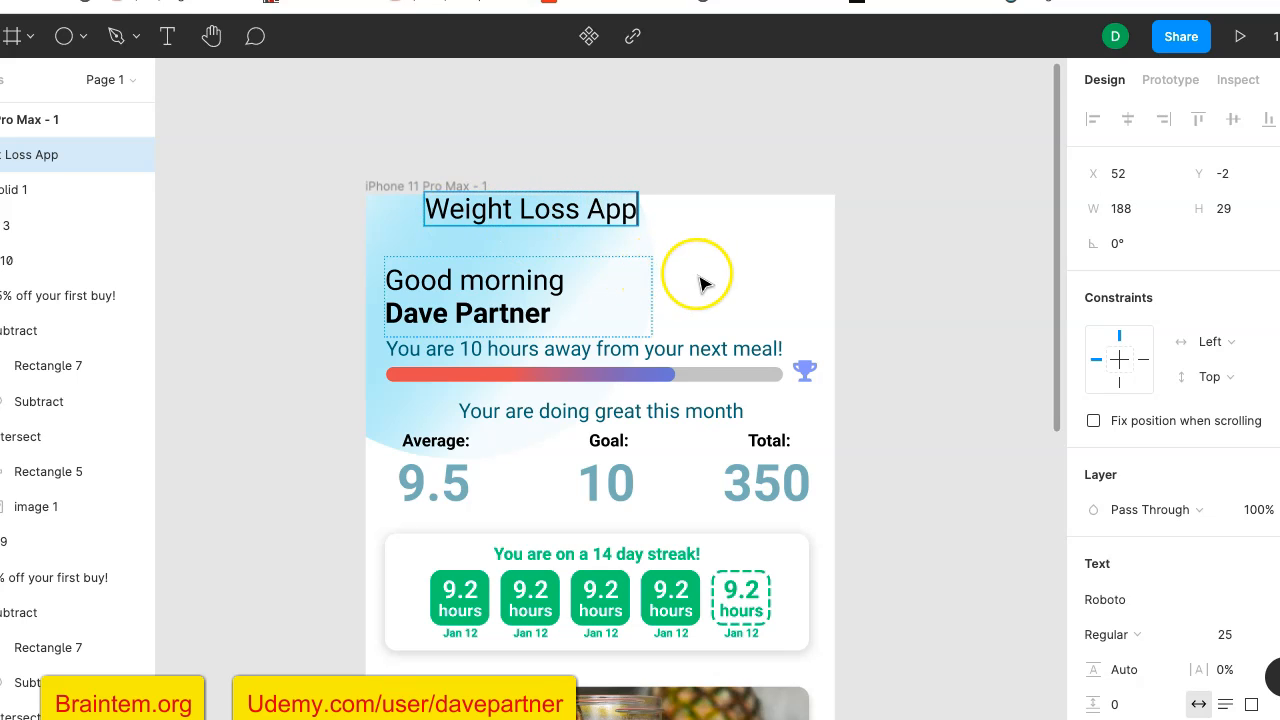
pyautogui.press('BackSpace')
pyautogui.press('BackSpace')
pyautogui.press('BackSpace')
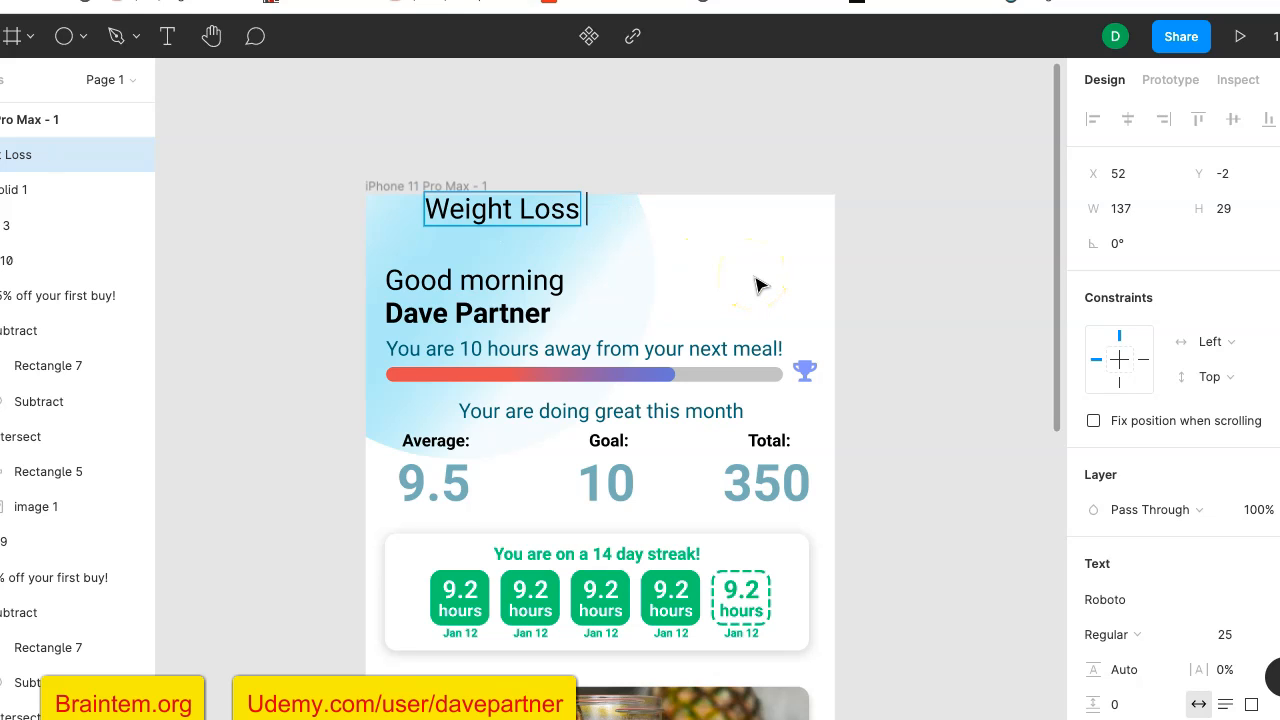
pyautogui.press('Escape')
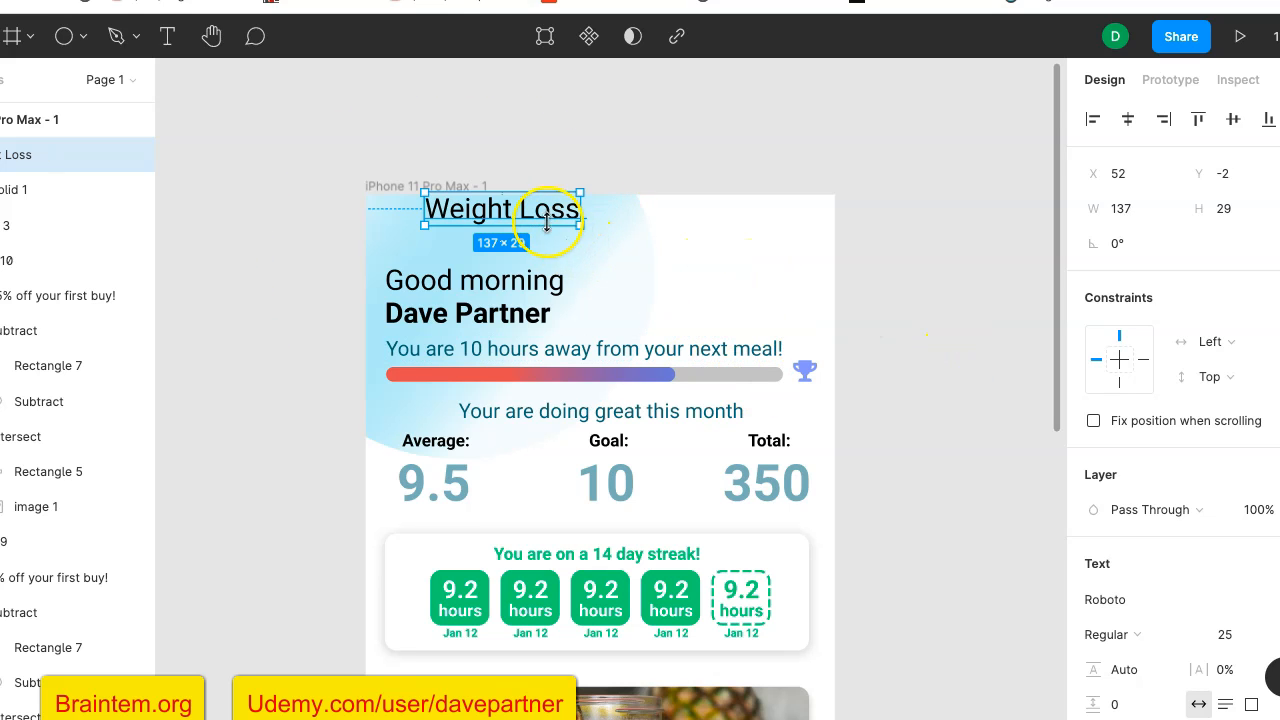
pyautogui.moveTo(548, 222); pyautogui.dragTo(533, 223)
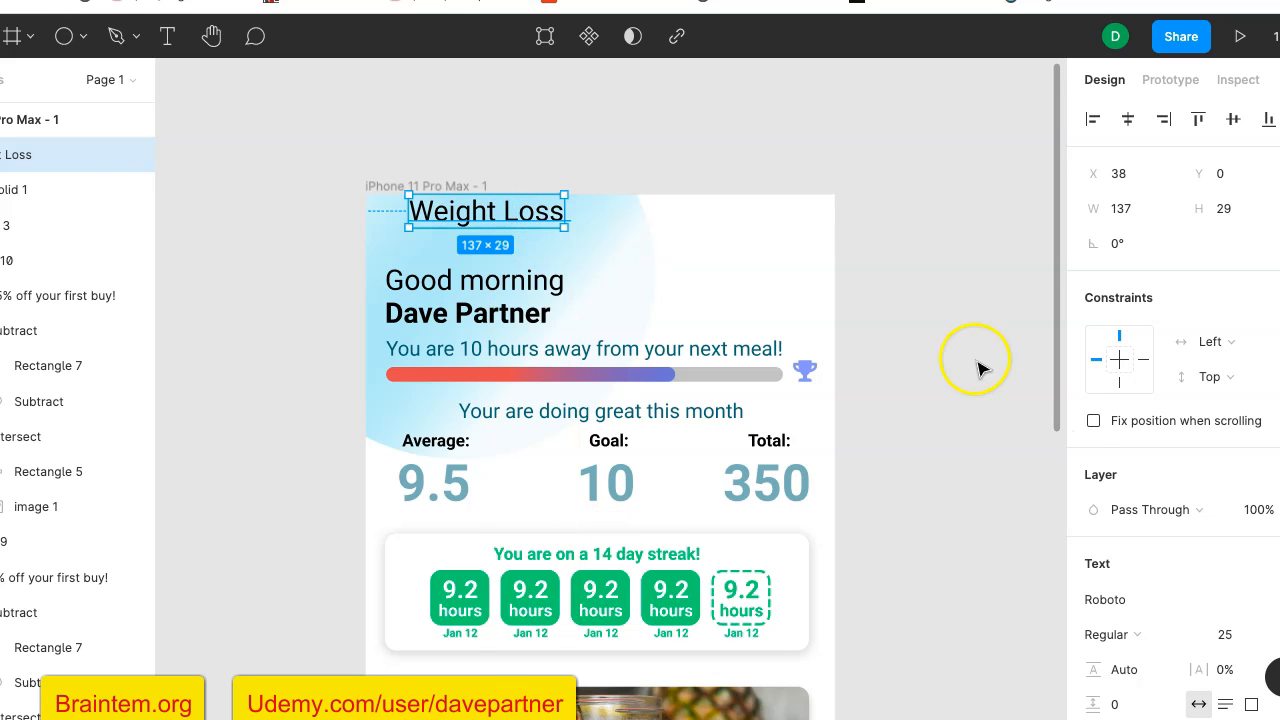
# - Make the "Weight Loss" title bold and set its font size to 15
pyautogui.scroll(-5, 1105, 488)
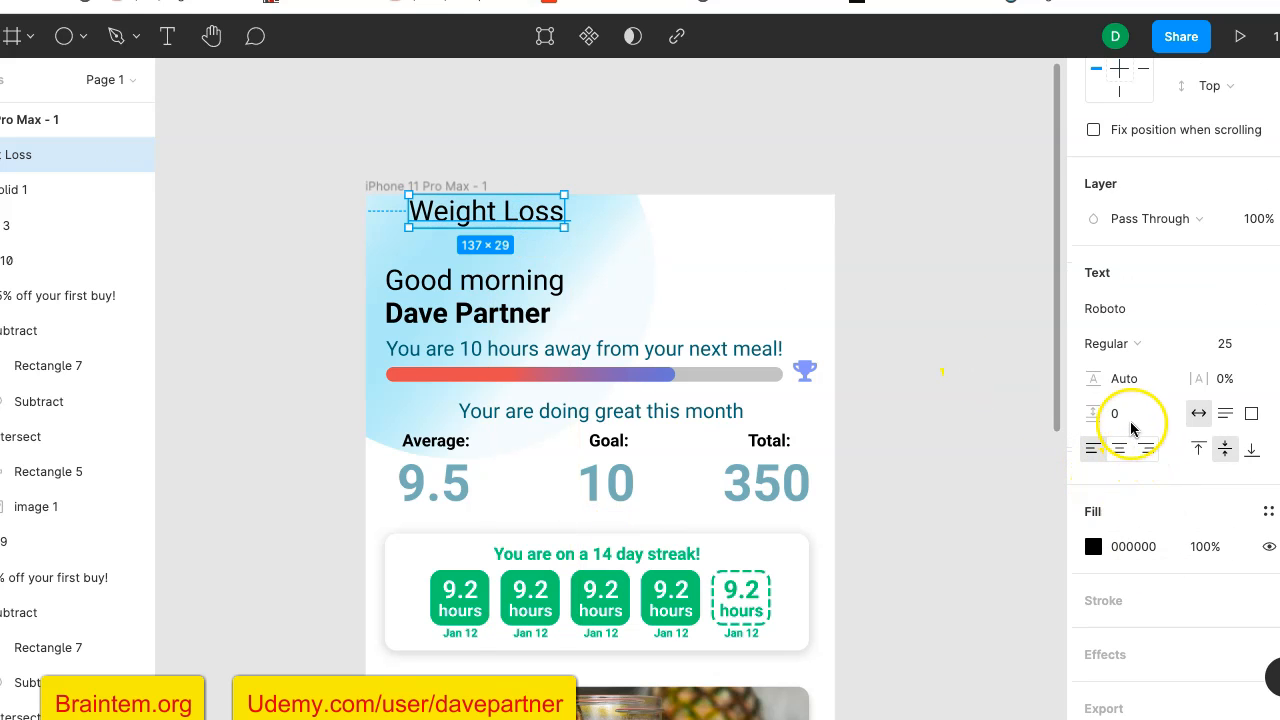
pyautogui.scroll(-1, 1188, 494)
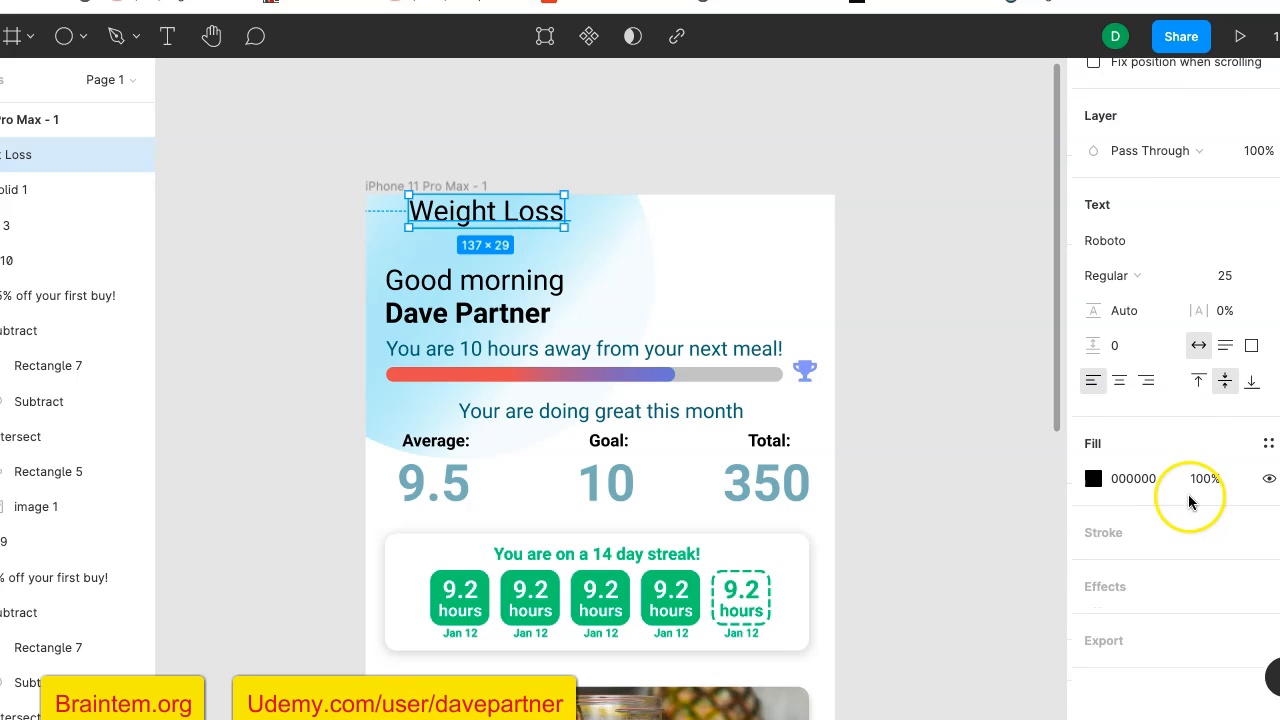
pyautogui.click(1246, 283)
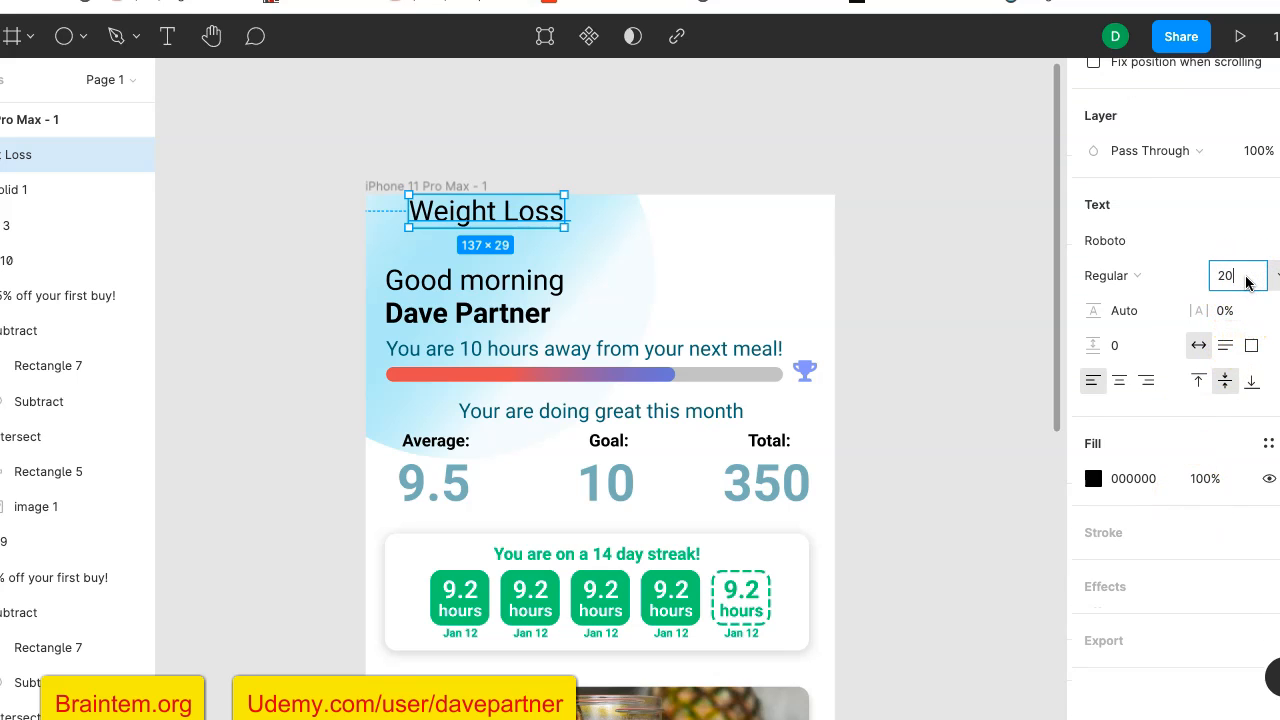
pyautogui.press('Return')
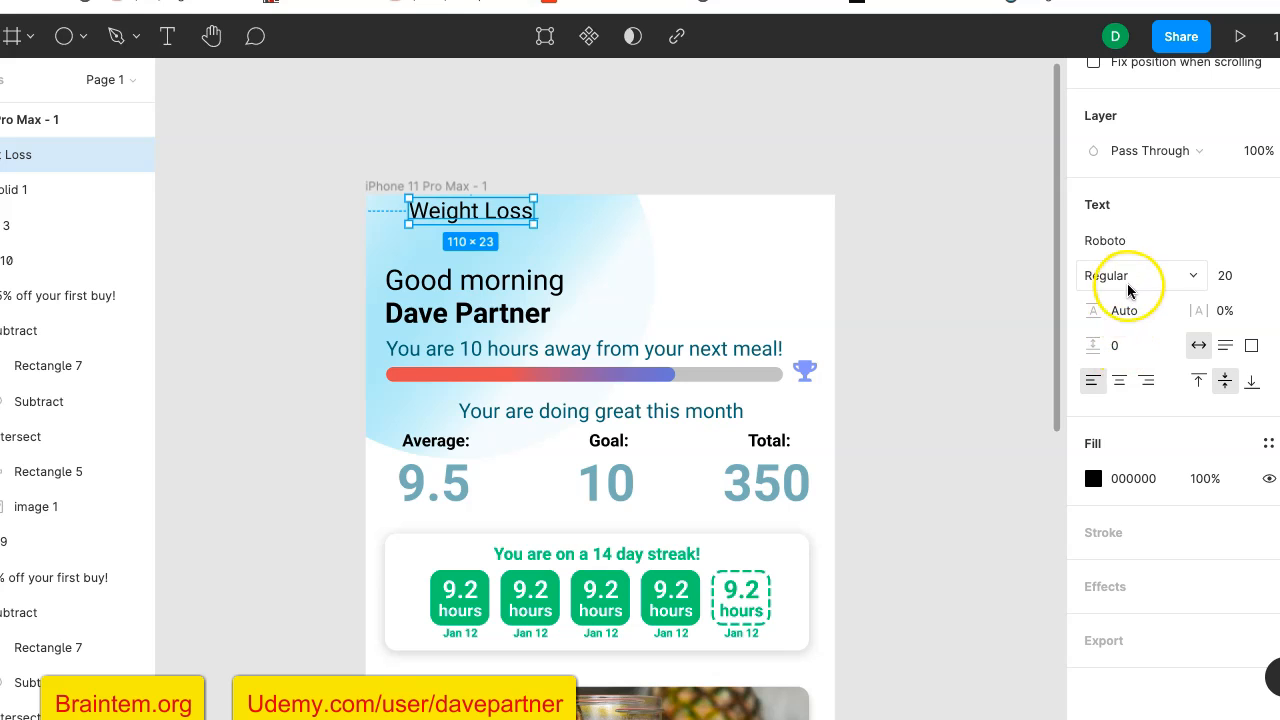
pyautogui.click(1130, 279)
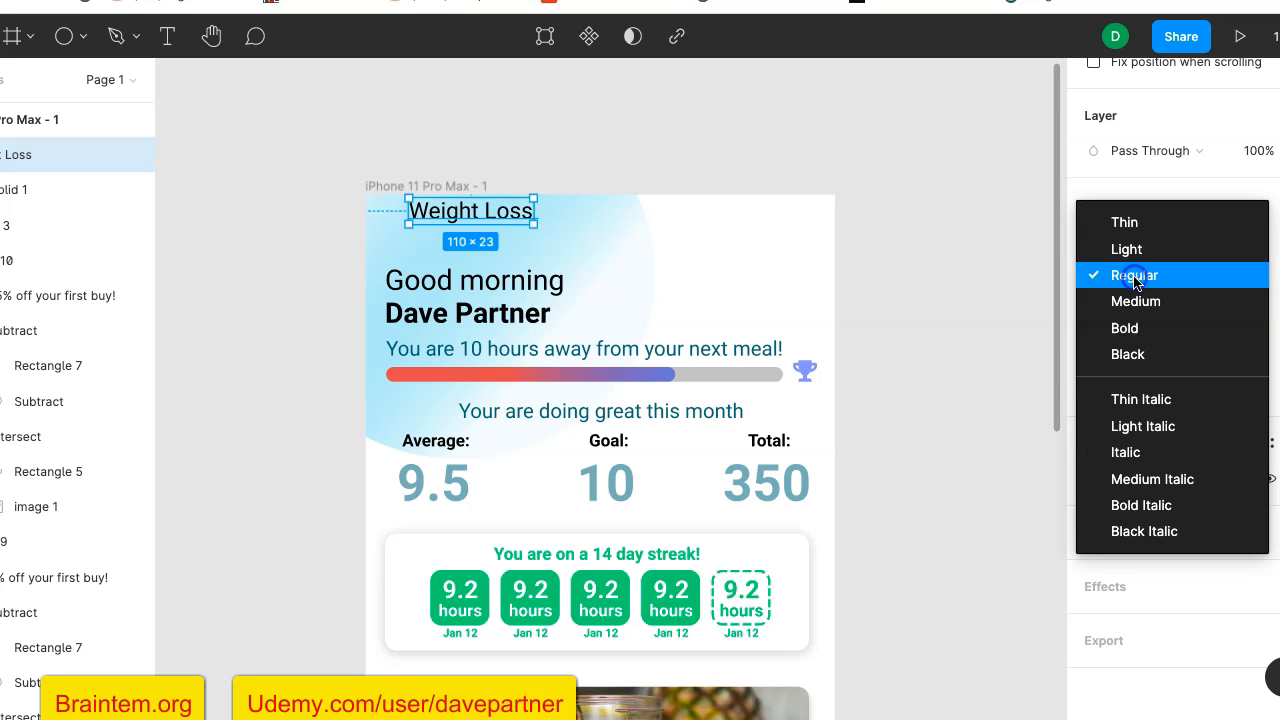
pyautogui.click(1147, 330)
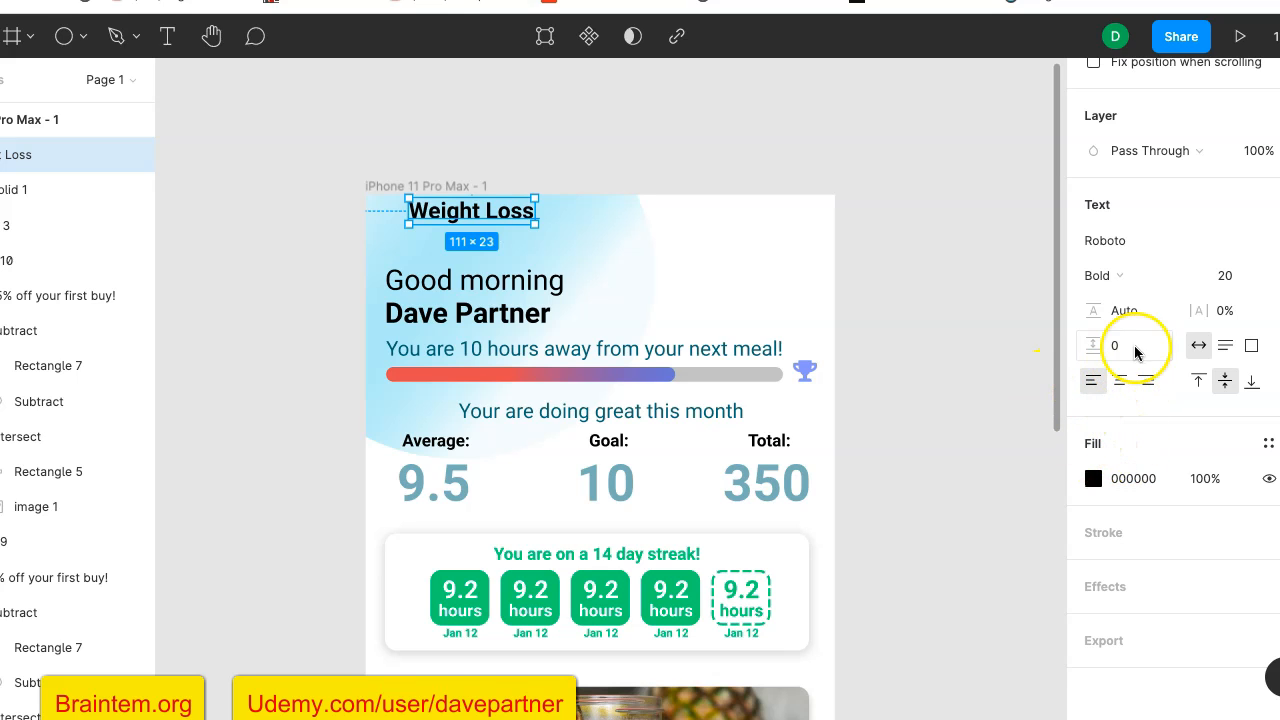
pyautogui.click(1228, 279)
pyautogui.write('15')
pyautogui.press('Return')
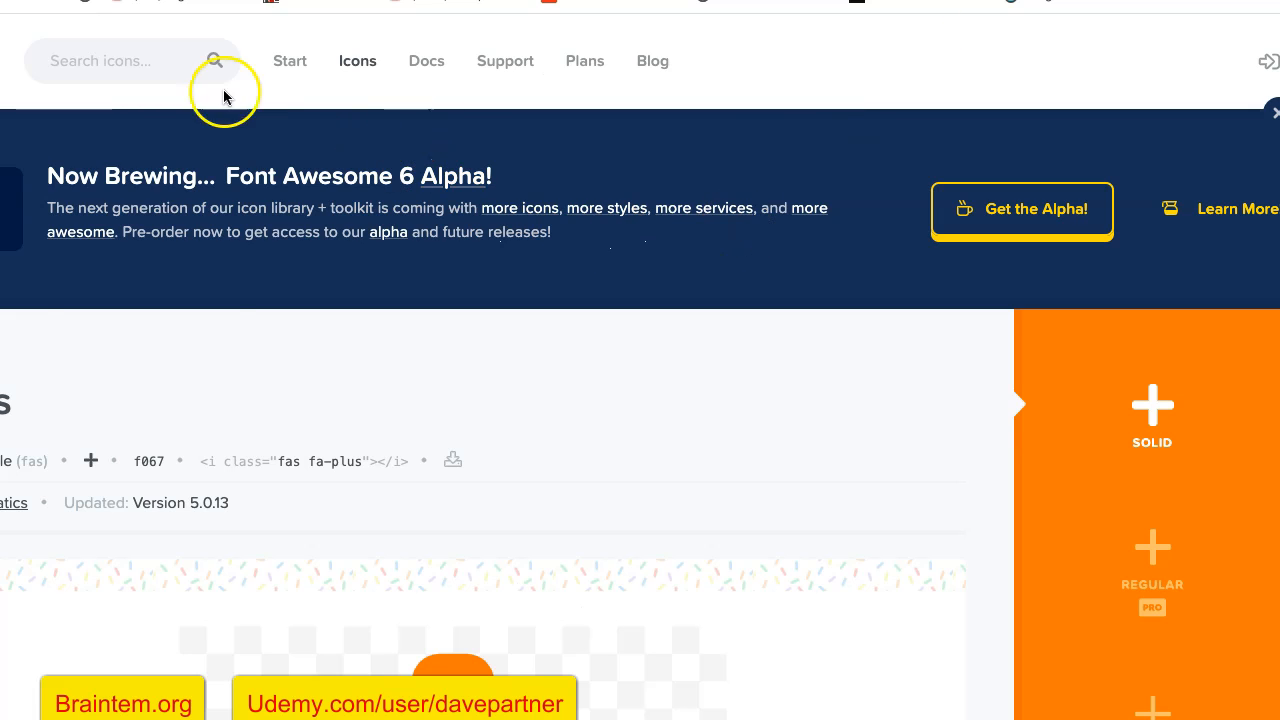
# - Switch to Font Awesome, search its icons for "weight" and open the solid balance-scale-right icon
pyautogui.click(156, 65)
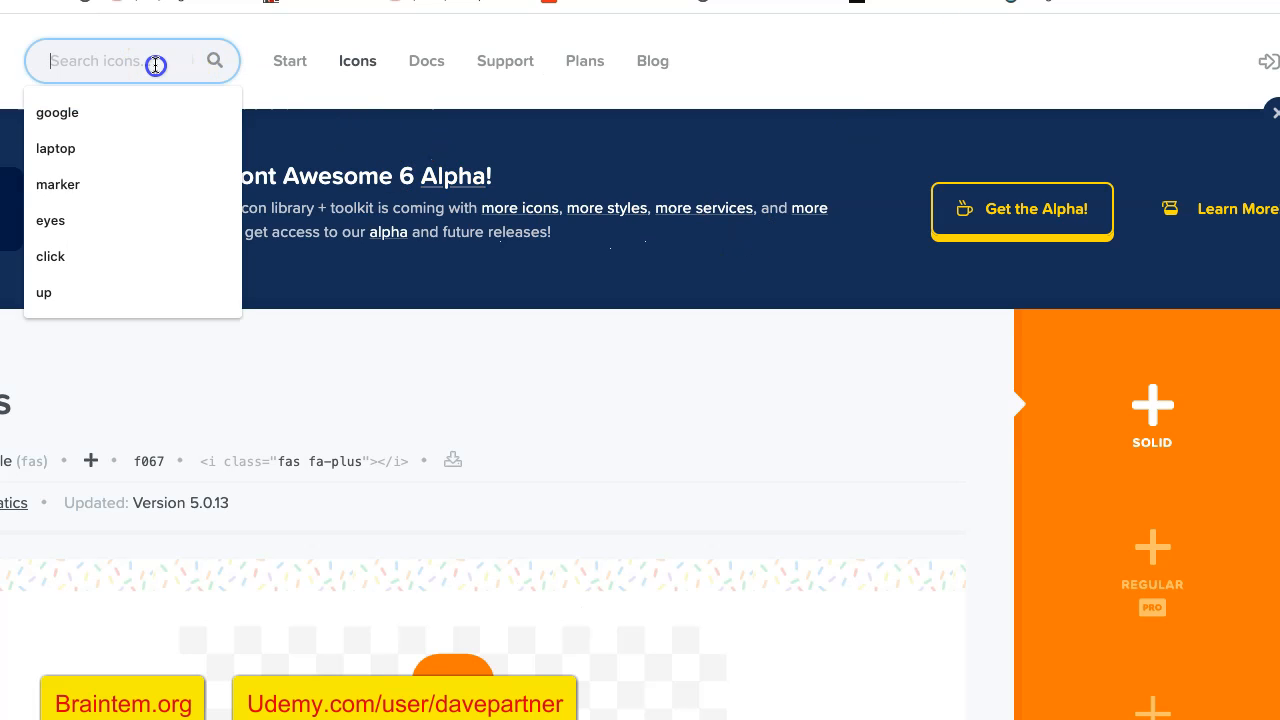
pyautogui.write('weight')
pyautogui.press('Return')
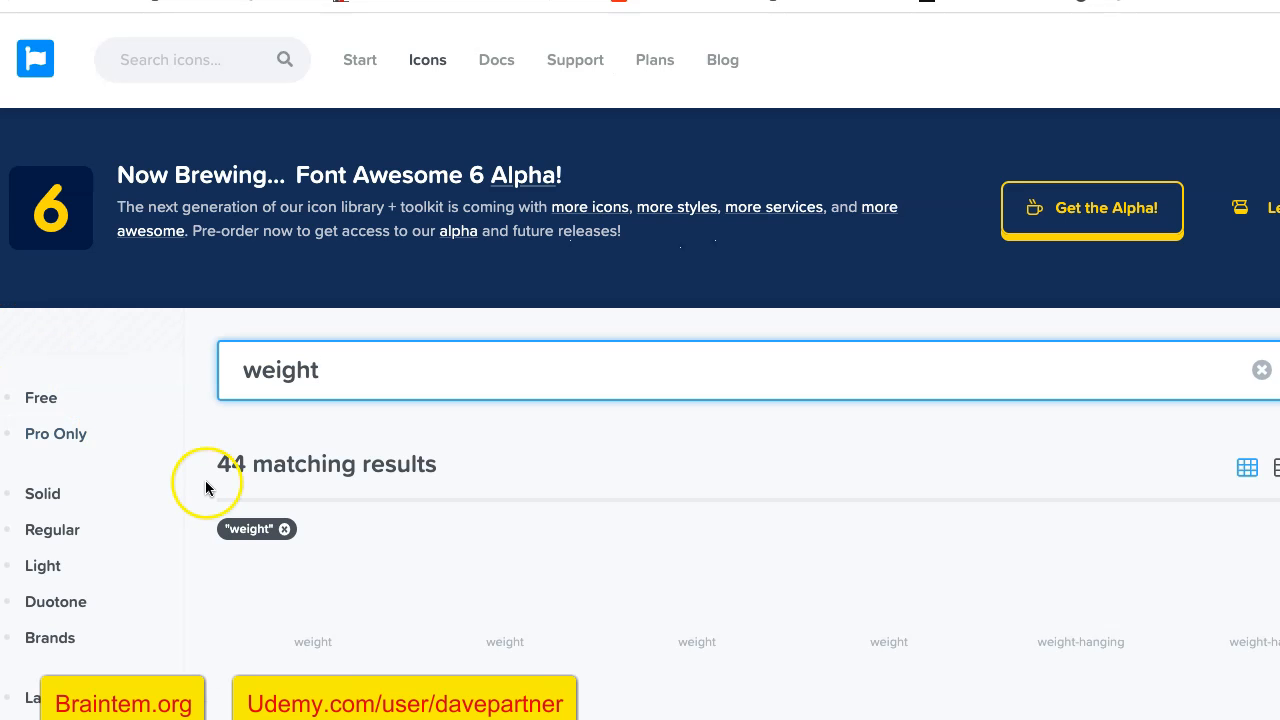
pyautogui.scroll(-4, 208, 481)
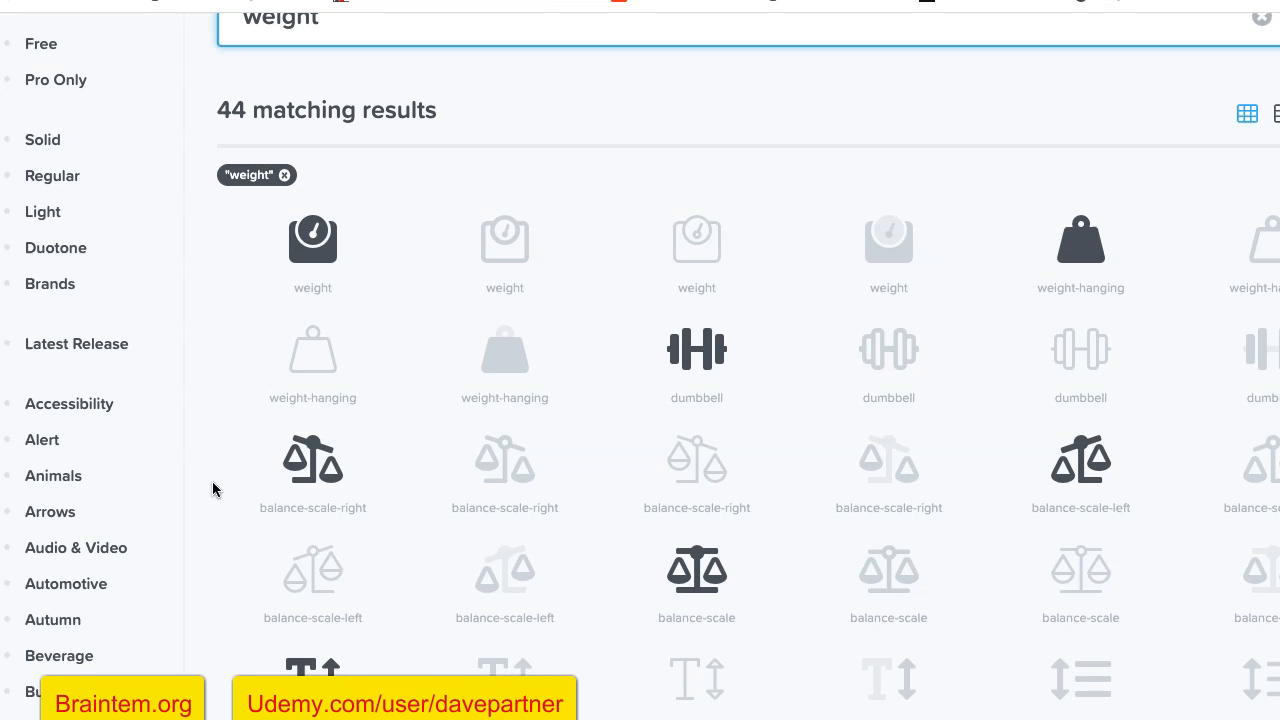
pyautogui.scroll(-3, 212, 481)
pyautogui.scroll(-4, 208, 510)
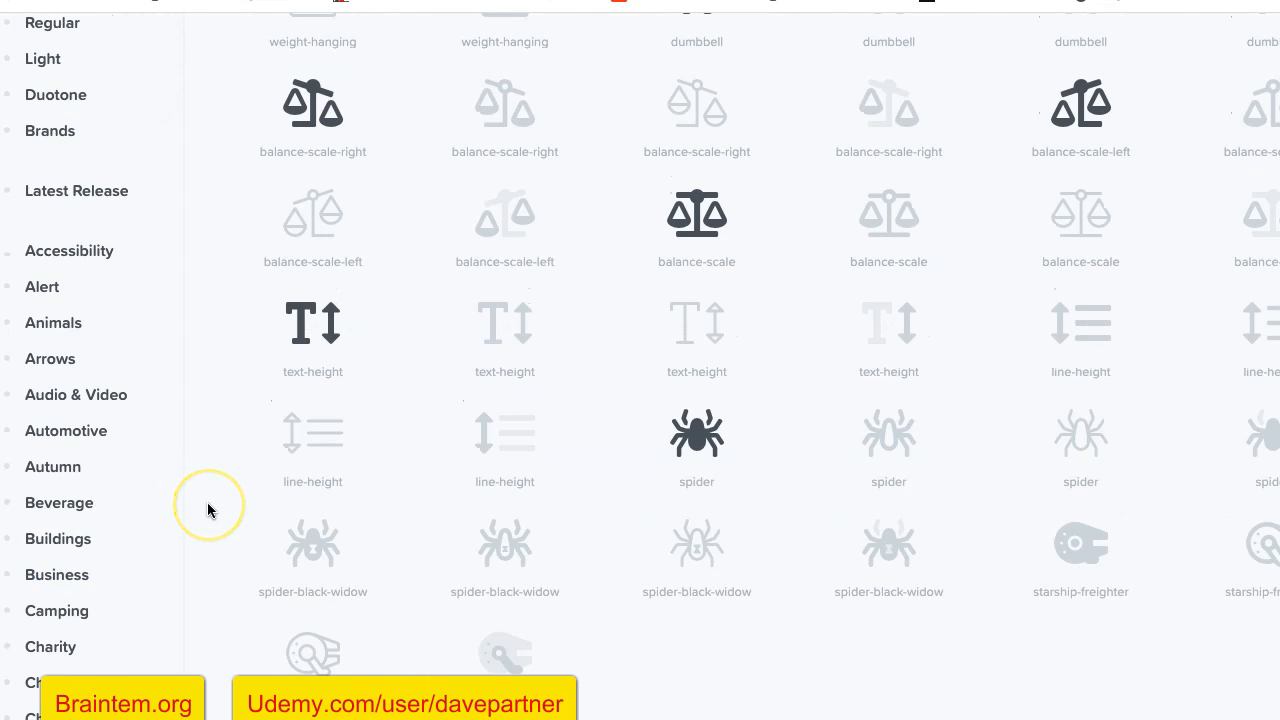
pyautogui.scroll(4, 208, 510)
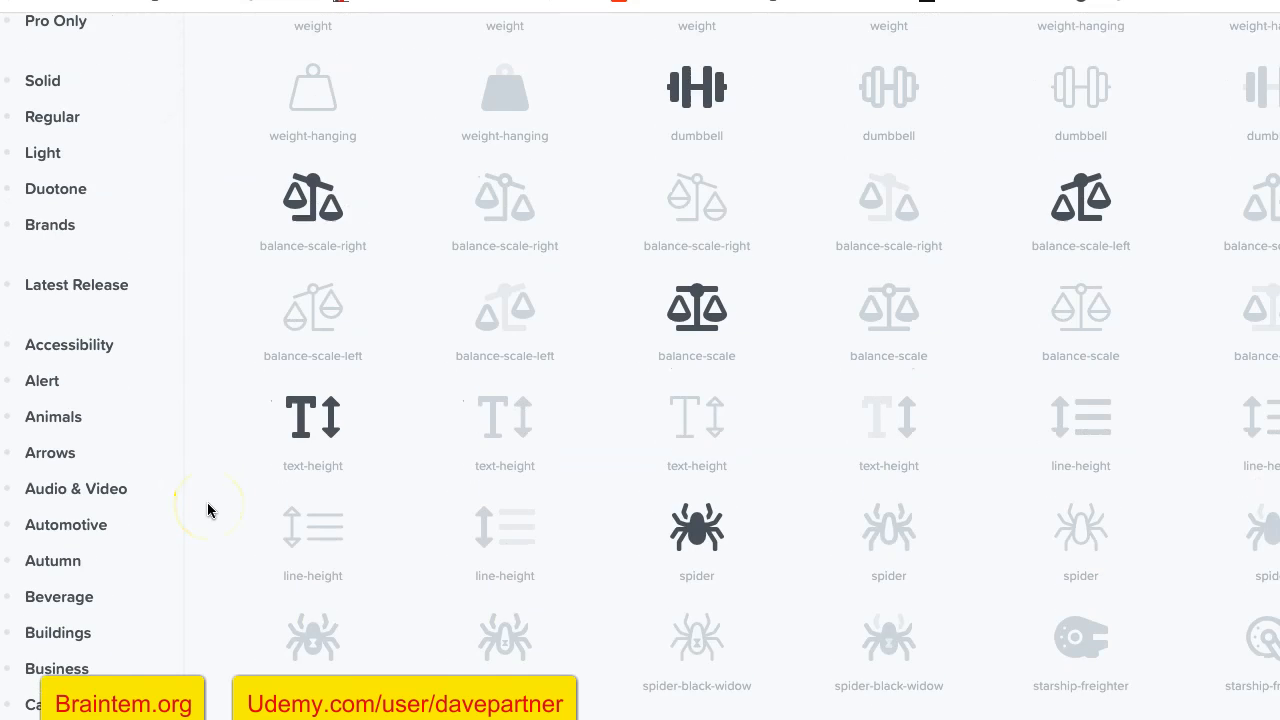
pyautogui.scroll(3, 271, 371)
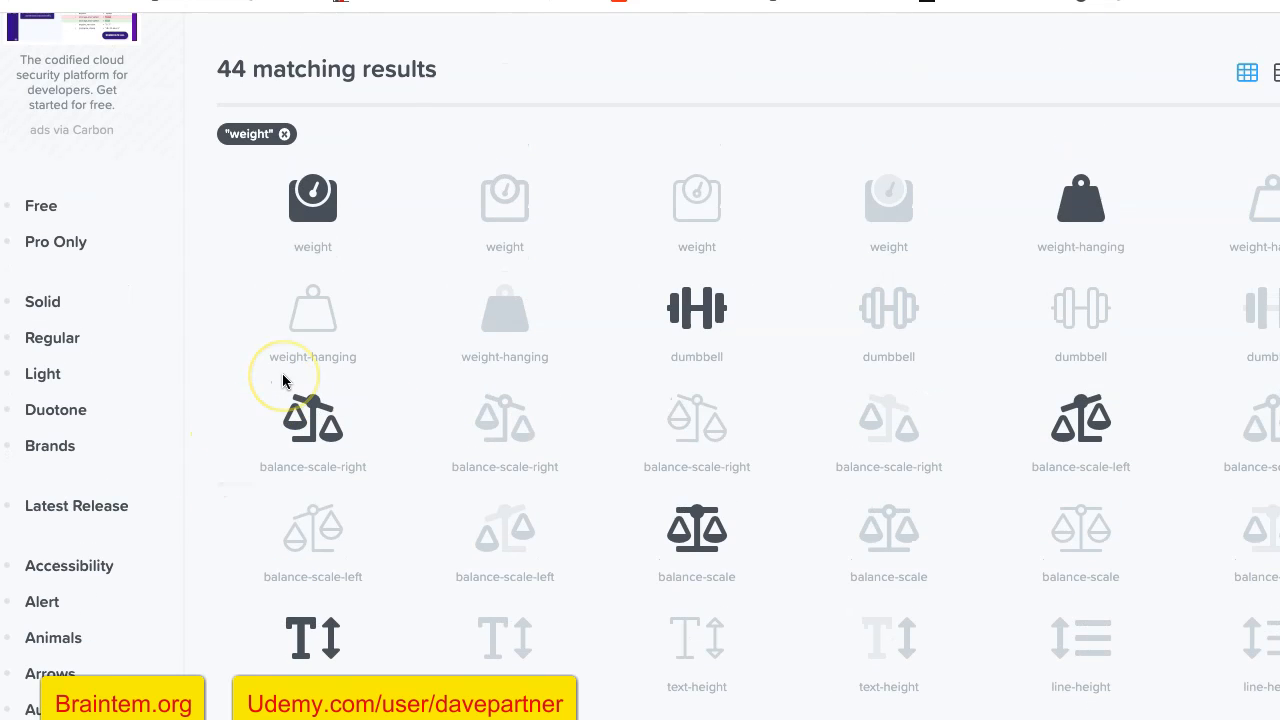
pyautogui.click(322, 426)
pyautogui.click(343, 410)
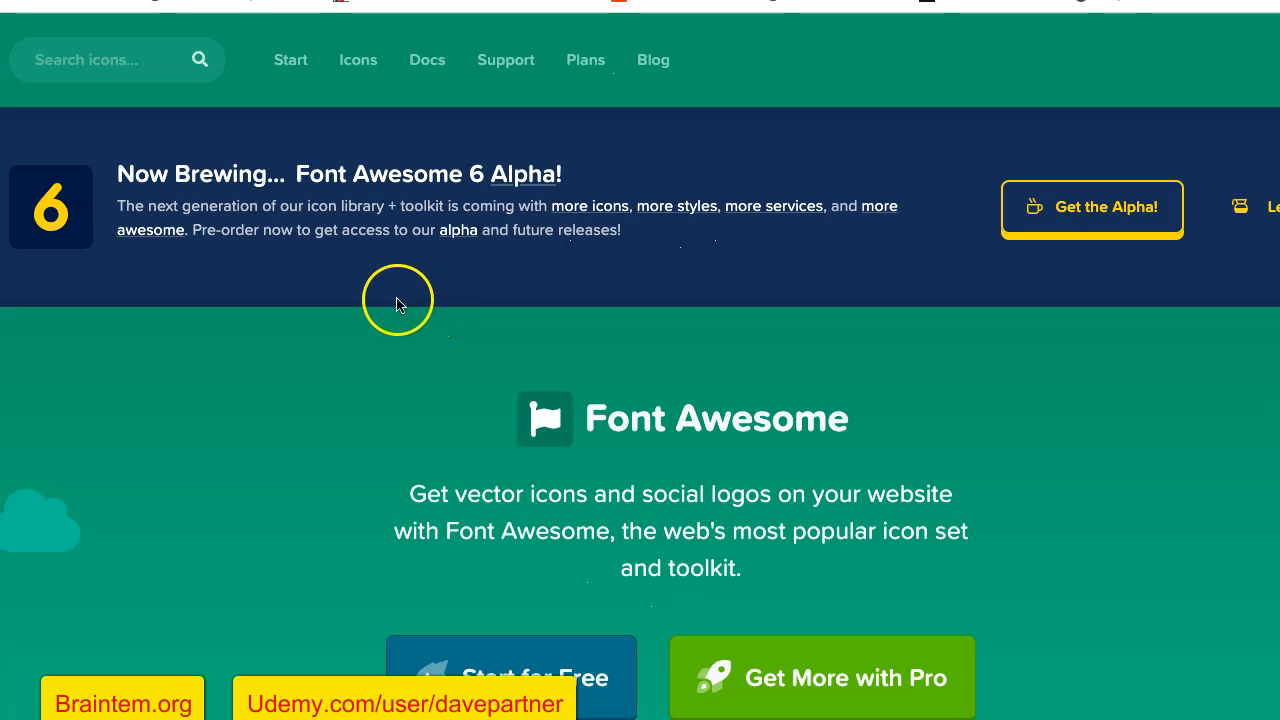
# - Search the icon library for "food" and look through the resulting food icons
pyautogui.click(107, 77)
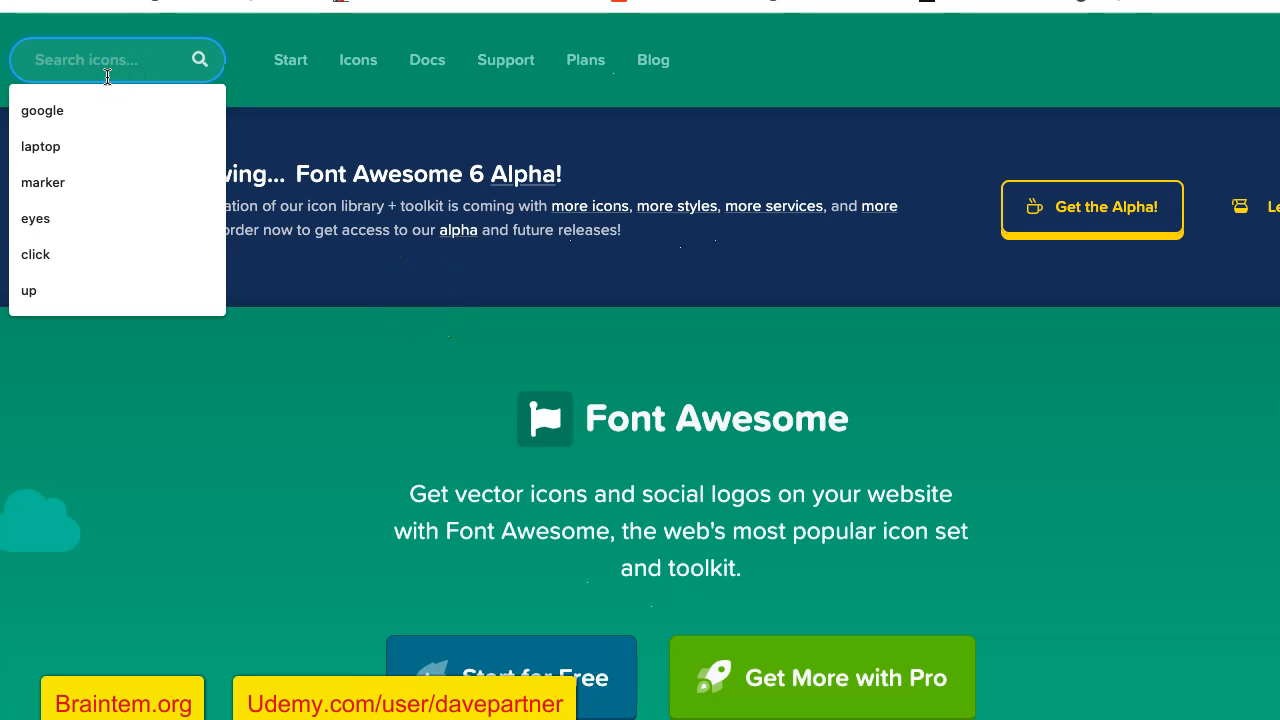
pyautogui.write('font')
pyautogui.press('Return')
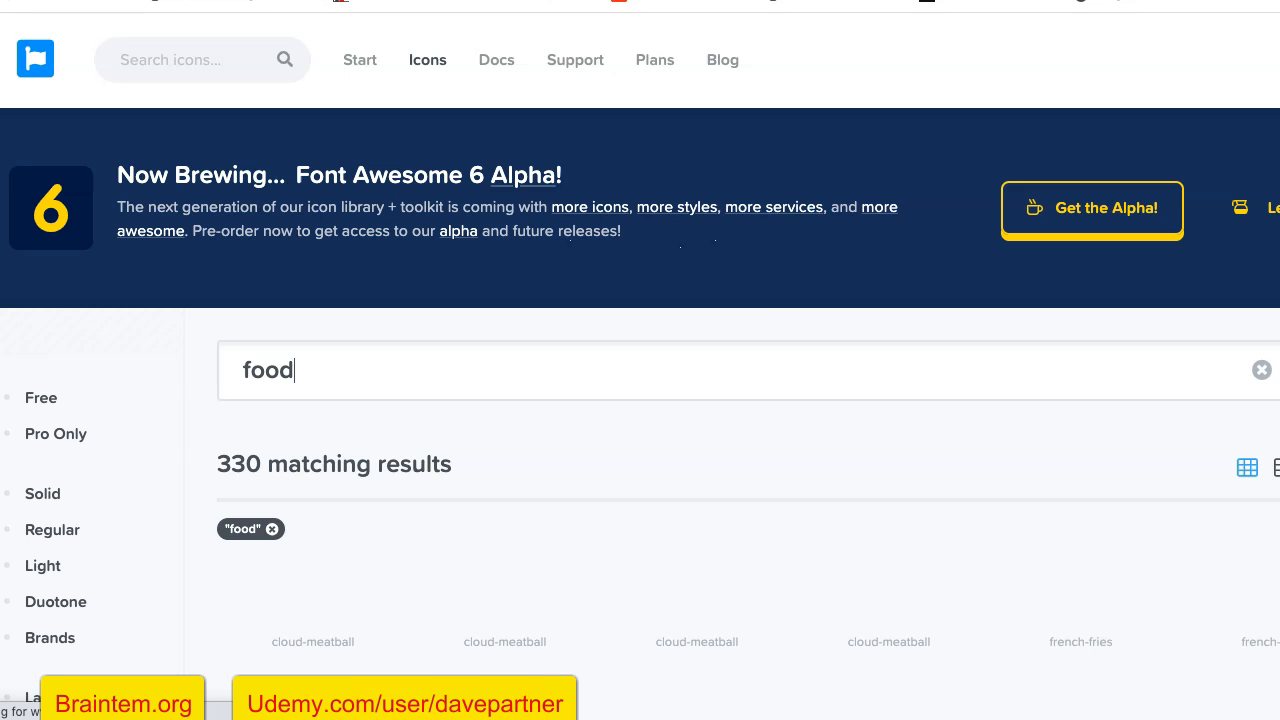
pyautogui.scroll(-1, 685, 440)
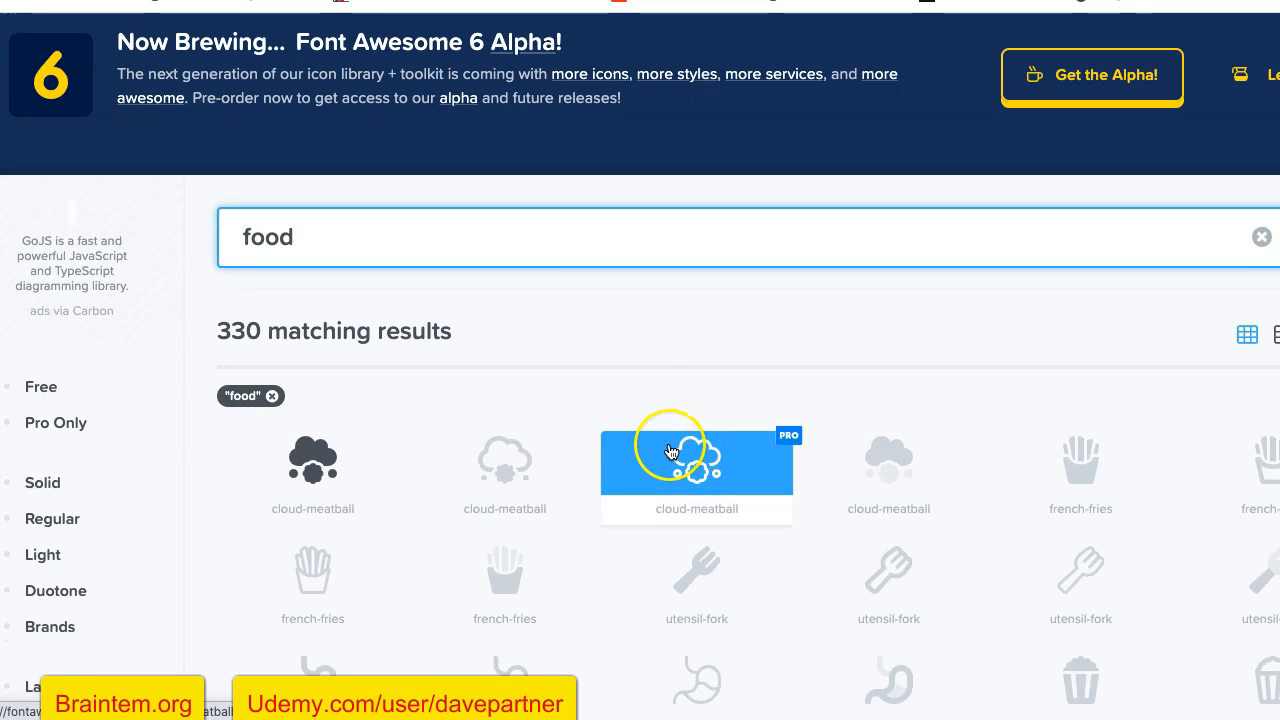
pyautogui.scroll(-2, 729, 321)
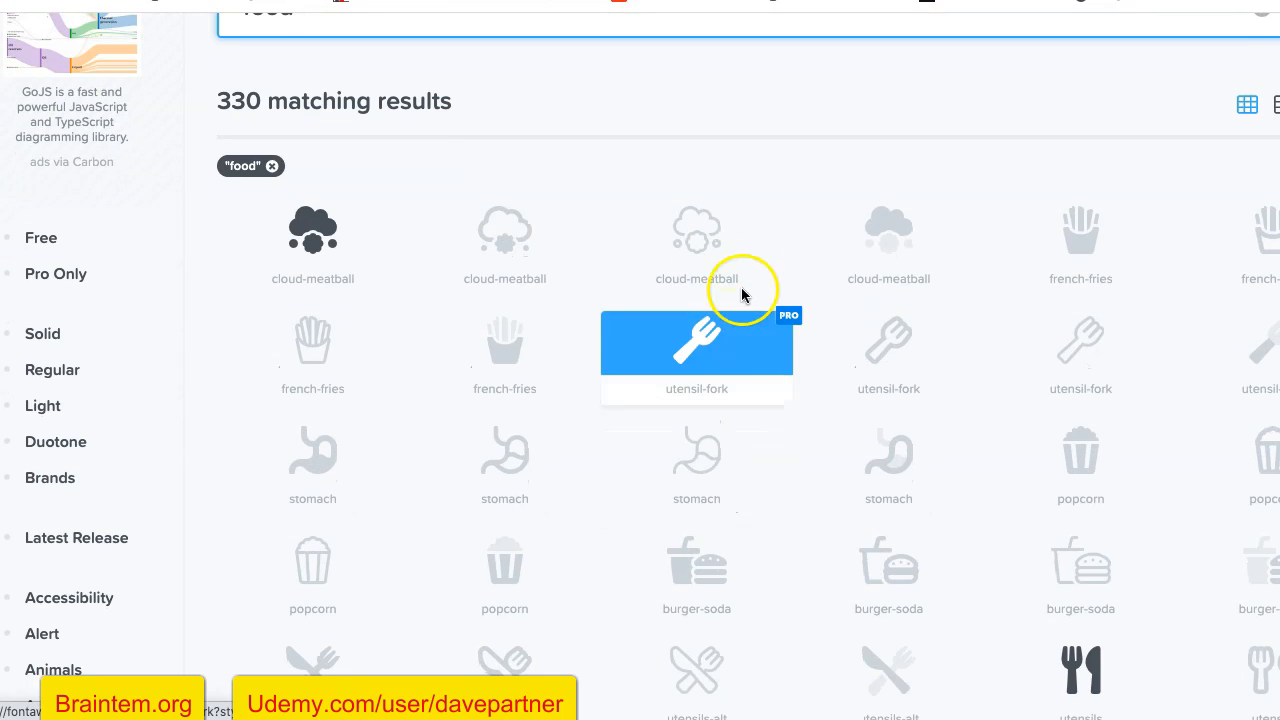
pyautogui.scroll(-2, 797, 170)
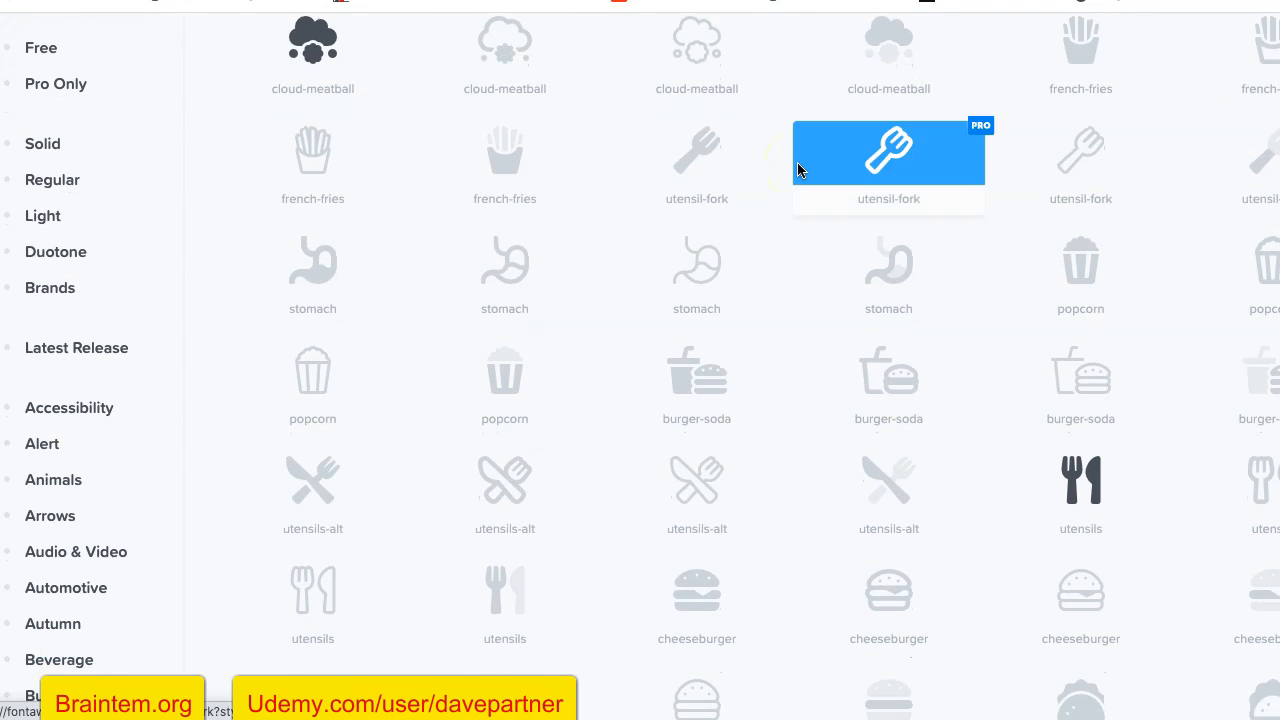
pyautogui.scroll(-1, 797, 168)
pyautogui.scroll(-1, 806, 395)
pyautogui.scroll(-2, 804, 399)
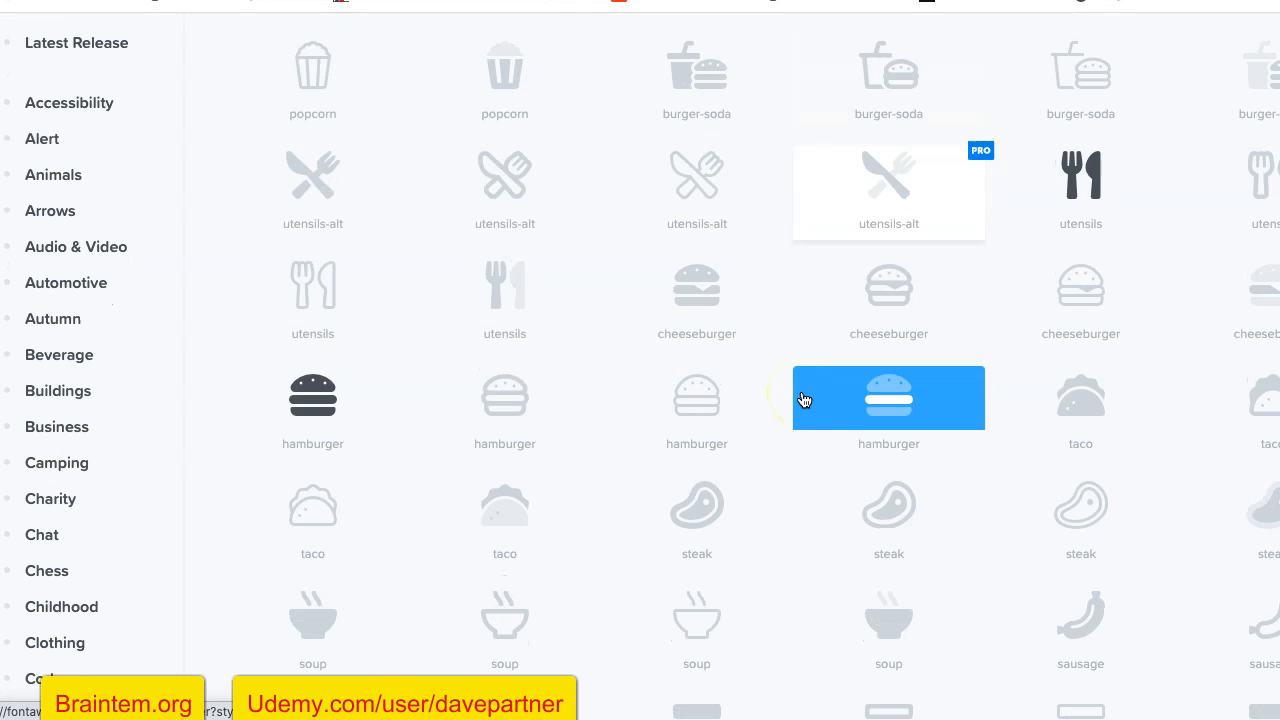
pyautogui.scroll(-2, 804, 400)
pyautogui.scroll(-5, 809, 378)
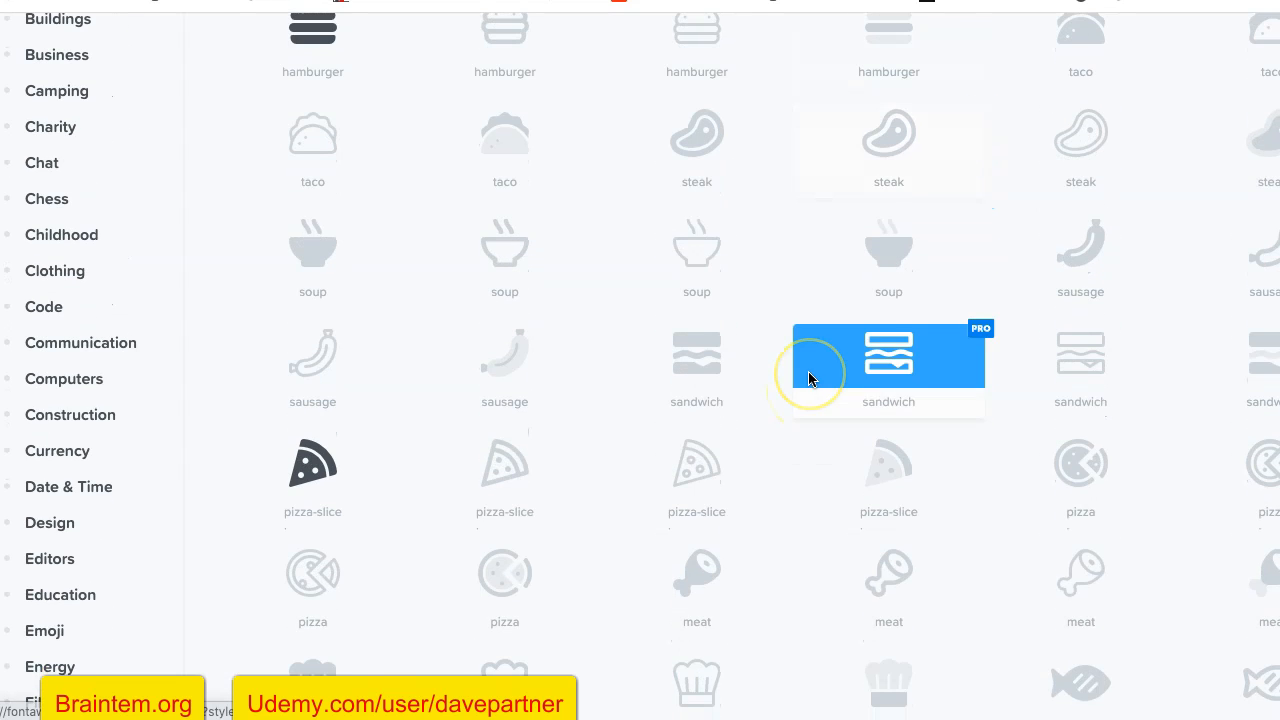
pyautogui.scroll(-3, 809, 378)
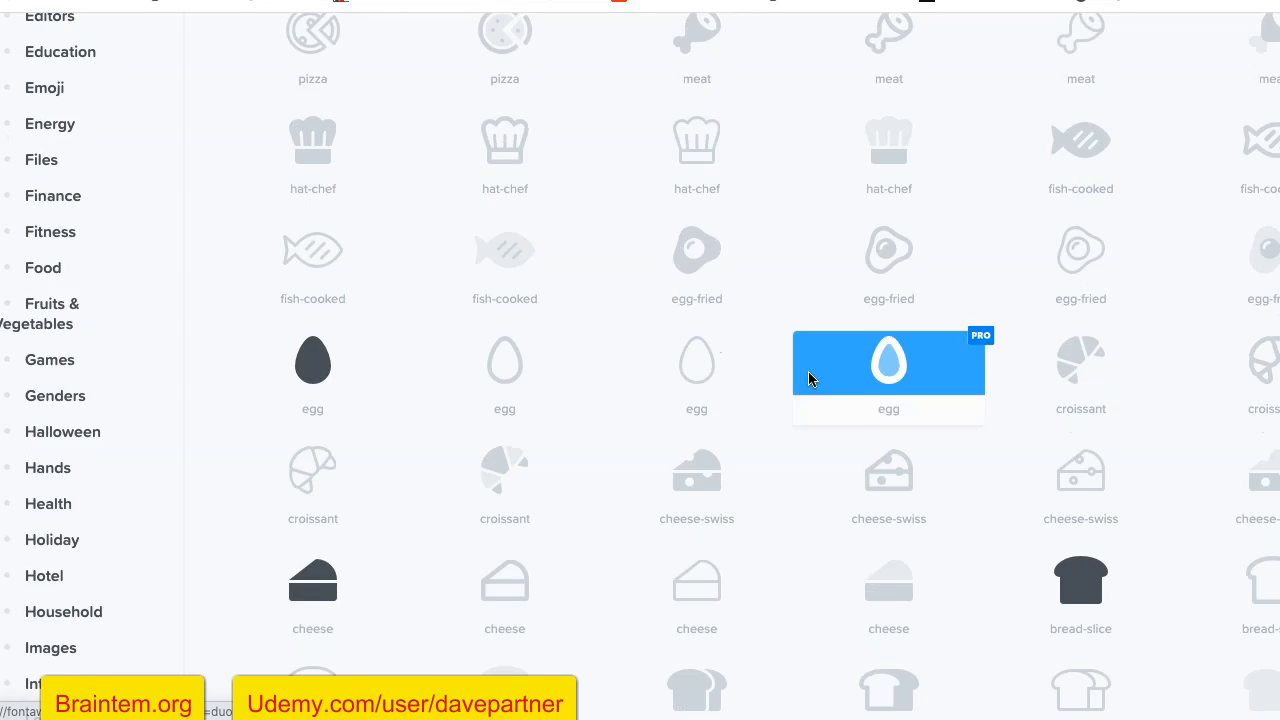
pyautogui.scroll(-2, 809, 375)
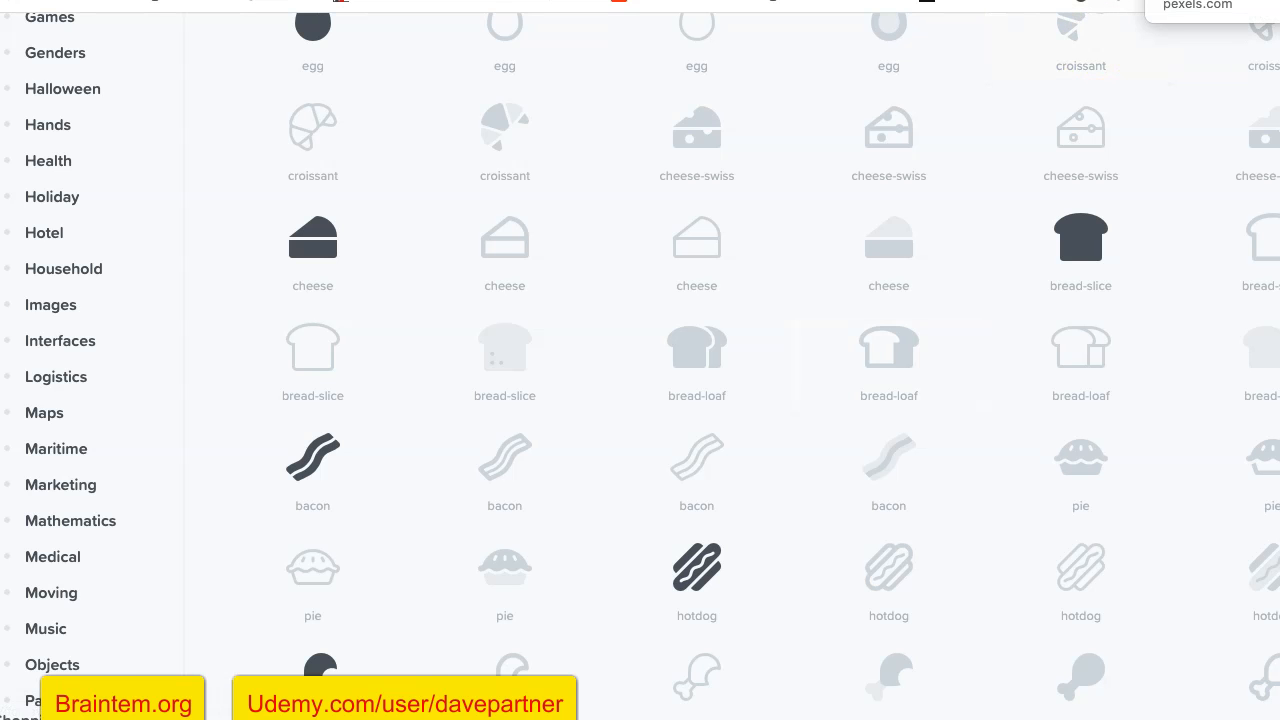
# - Download the solid balance-scale-right icon as an SVG, agreeing to the attribution terms
pyautogui.scroll(-3, 400, 485)
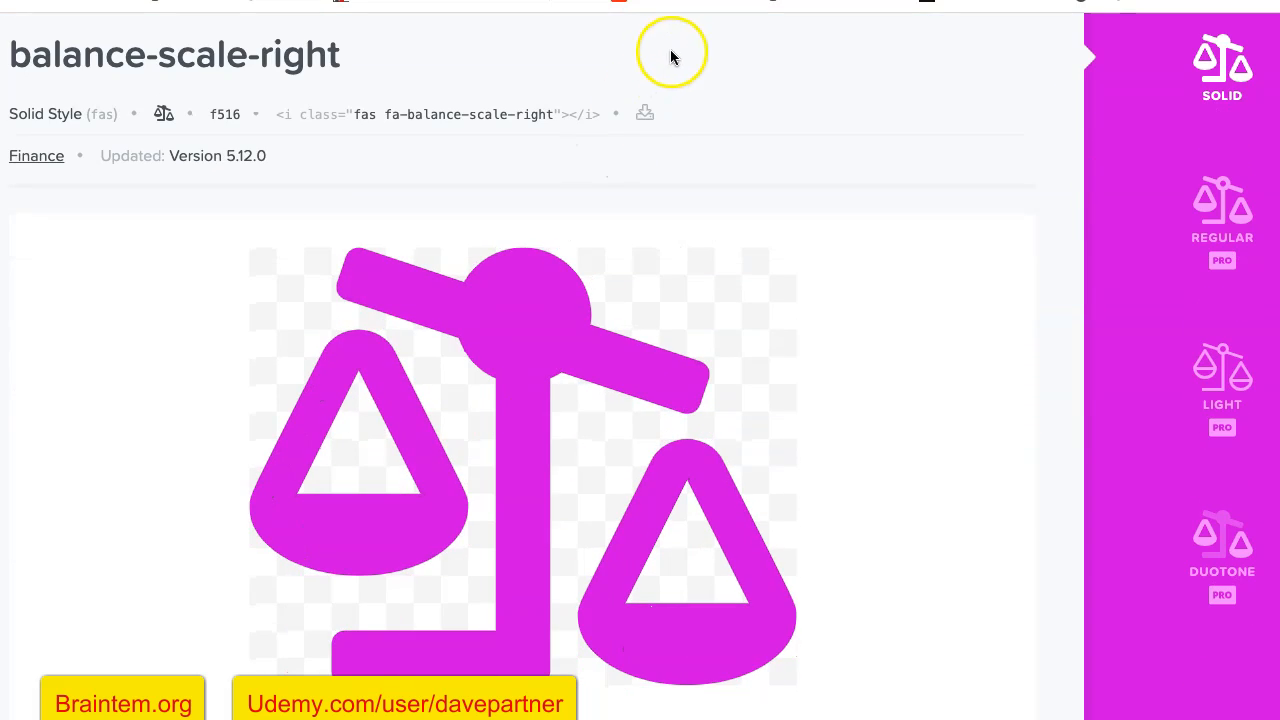
pyautogui.click(647, 113)
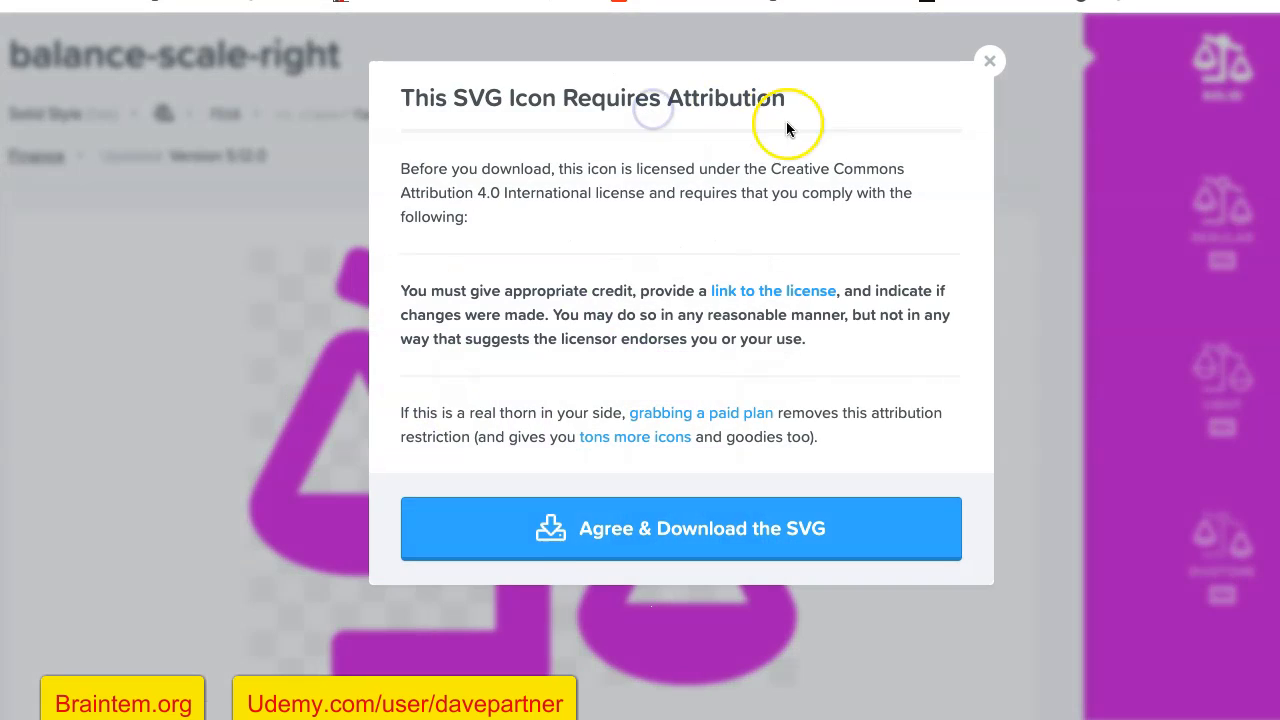
pyautogui.click(635, 560)
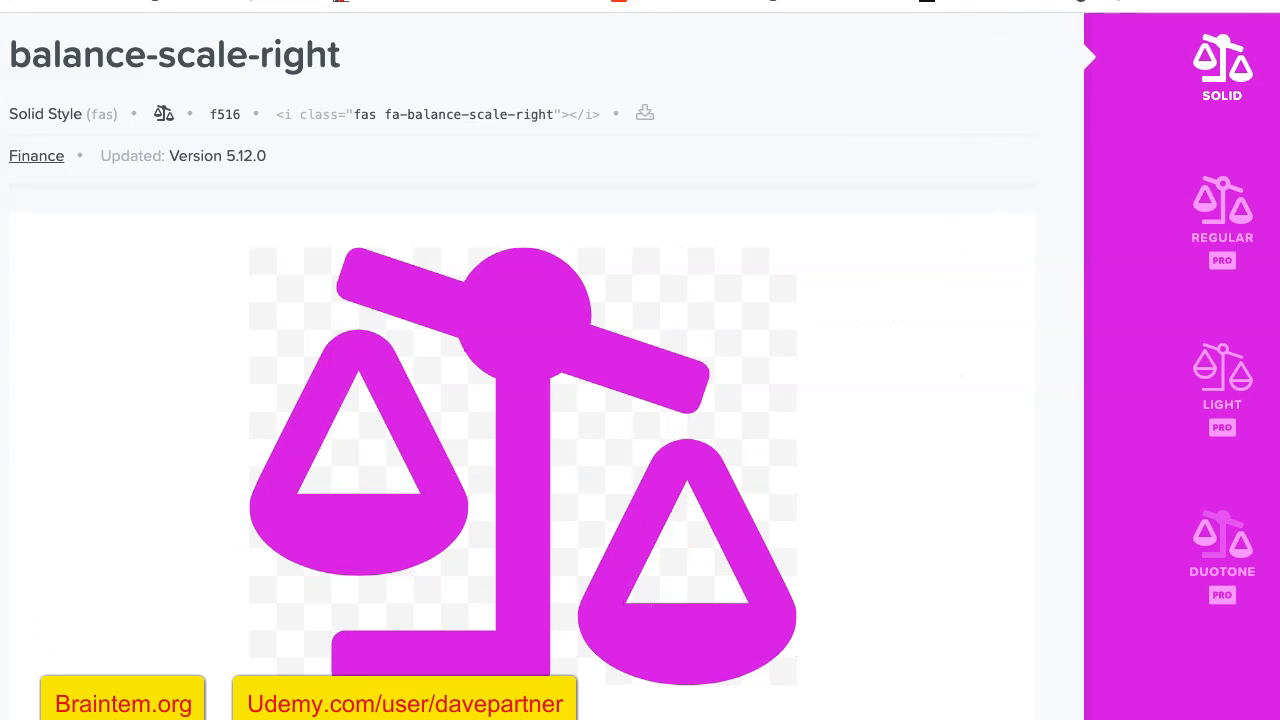
# - Switch to Figma and place the downloaded balance-scale-right SVG in the iPhone 11 Pro Max frame
pyautogui.click(1060, 1)
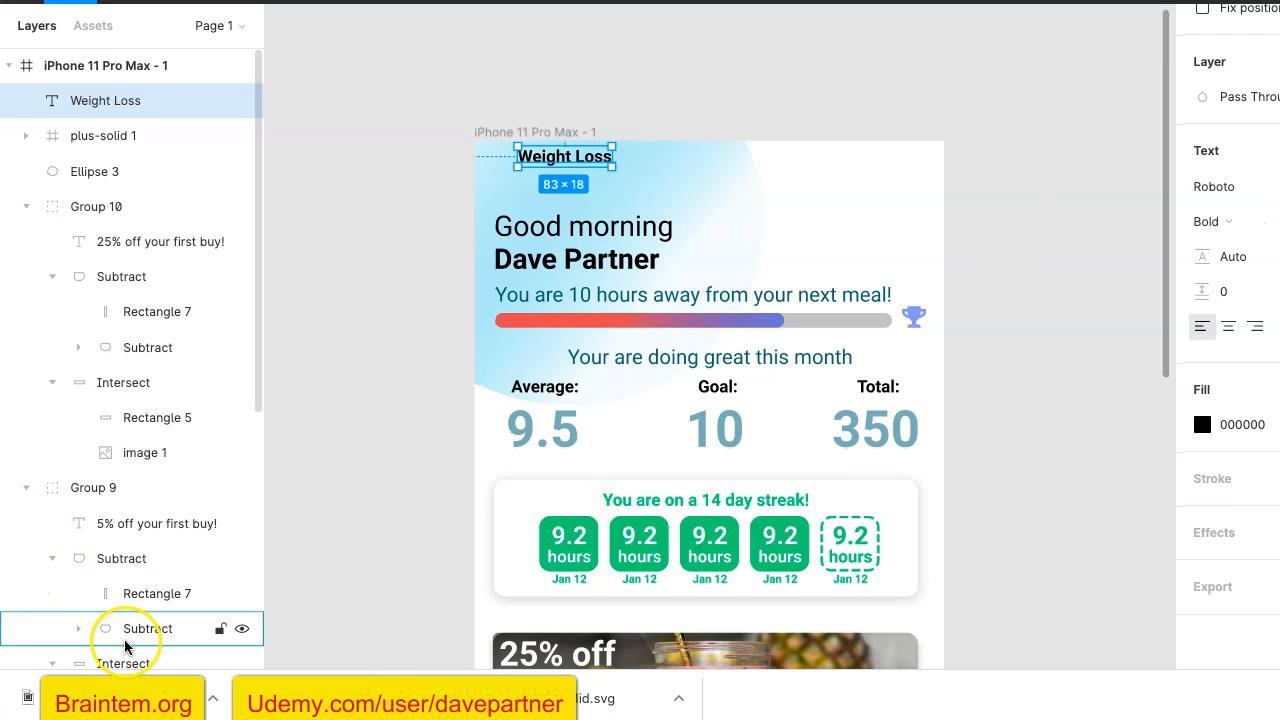
pyautogui.moveTo(158, 673); pyautogui.dragTo(797, 167)
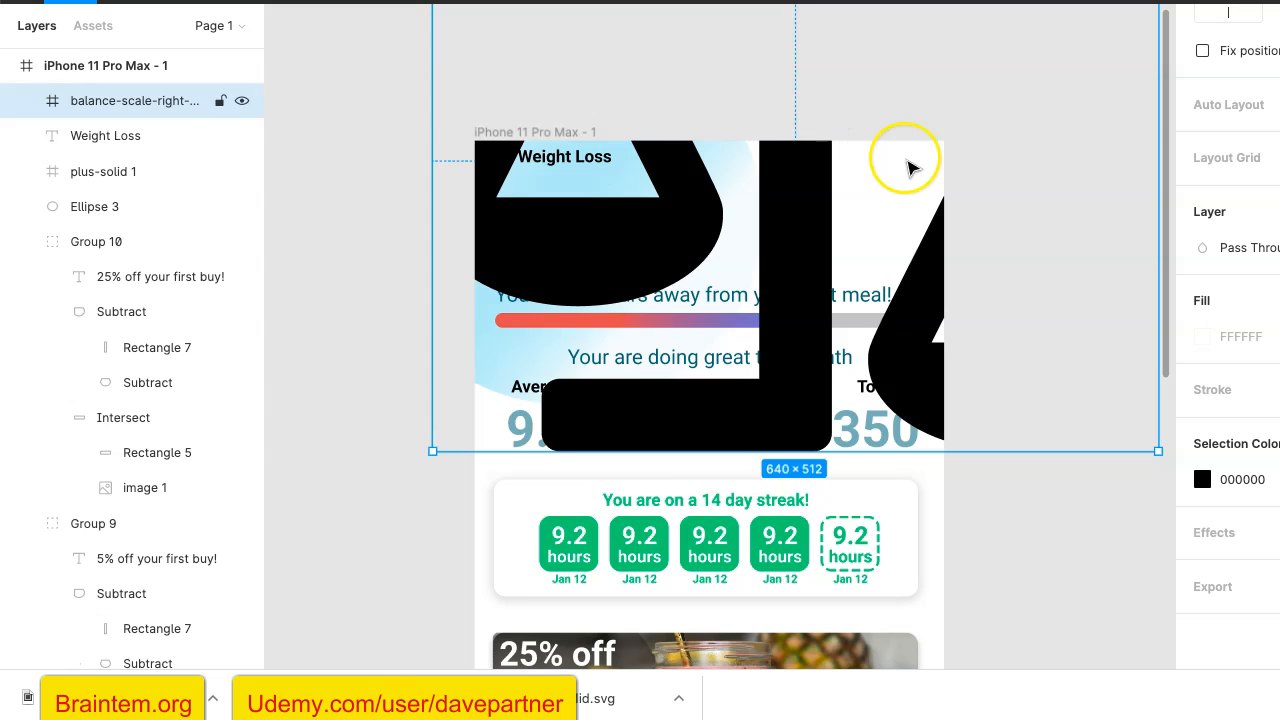
pyautogui.scroll(5, 908, 165)
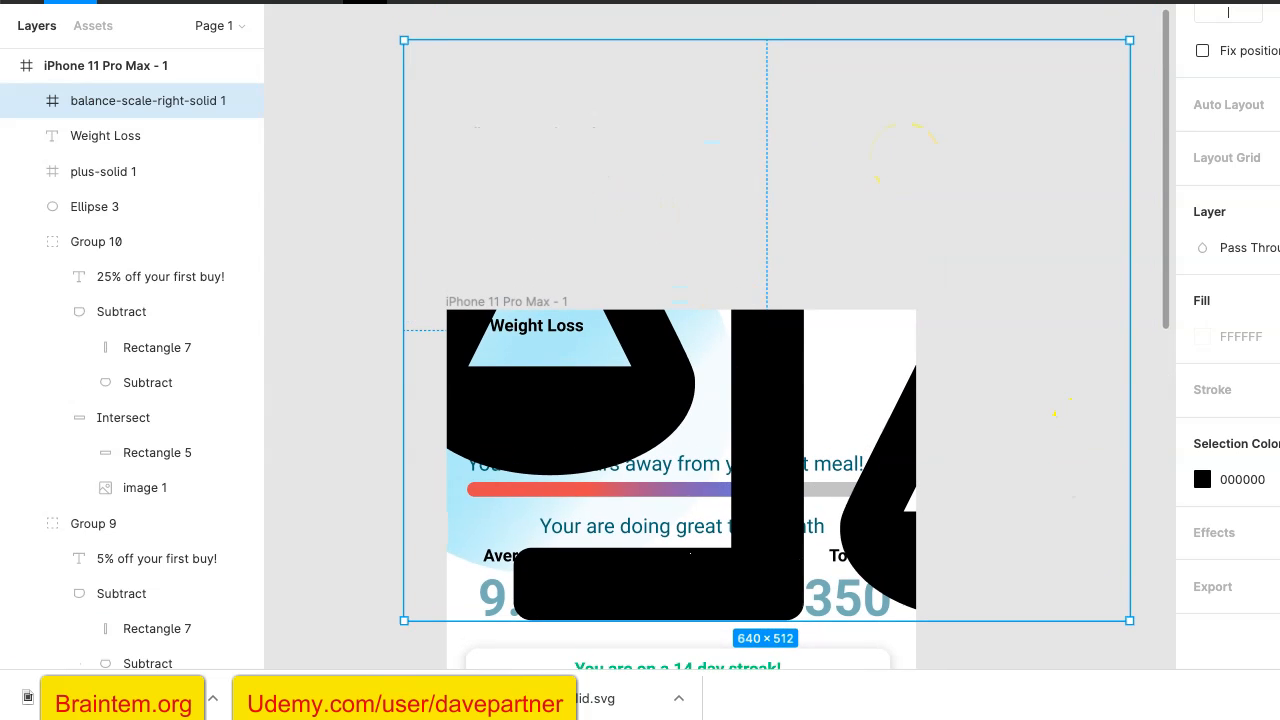
# - Shrink the scale icon to about 110 × 88 and move it to the phone frame's top-left corner at X 0
pyautogui.moveTo(406, 42); pyautogui.dragTo(1006, 529)
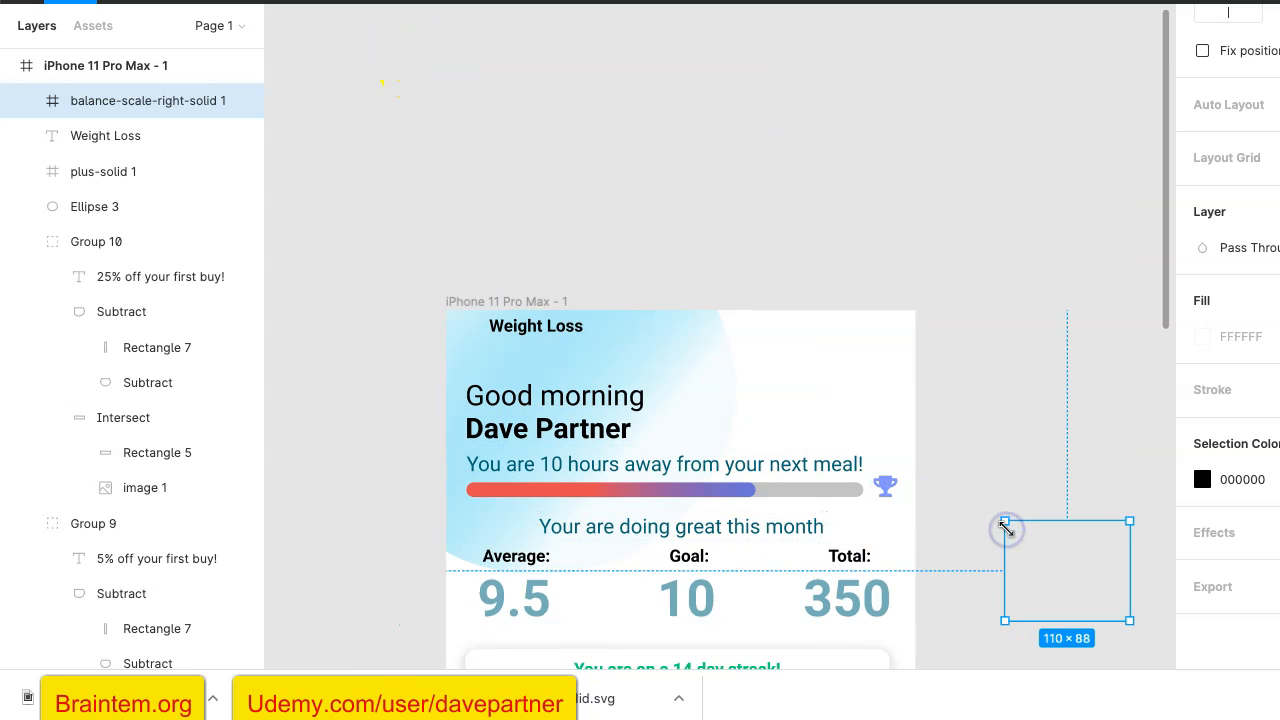
pyautogui.click(1050, 568)
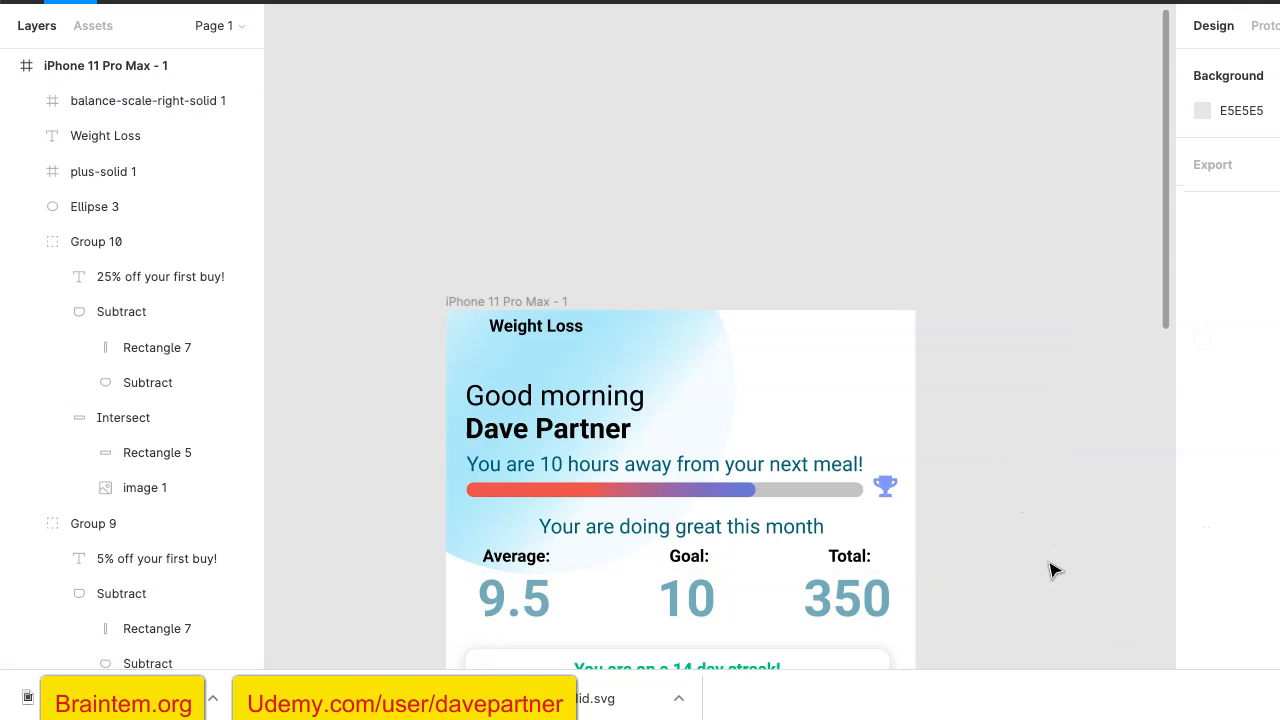
pyautogui.click(1052, 569)
pyautogui.moveTo(1052, 569); pyautogui.dragTo(505, 360)
pyautogui.click(571, 310)
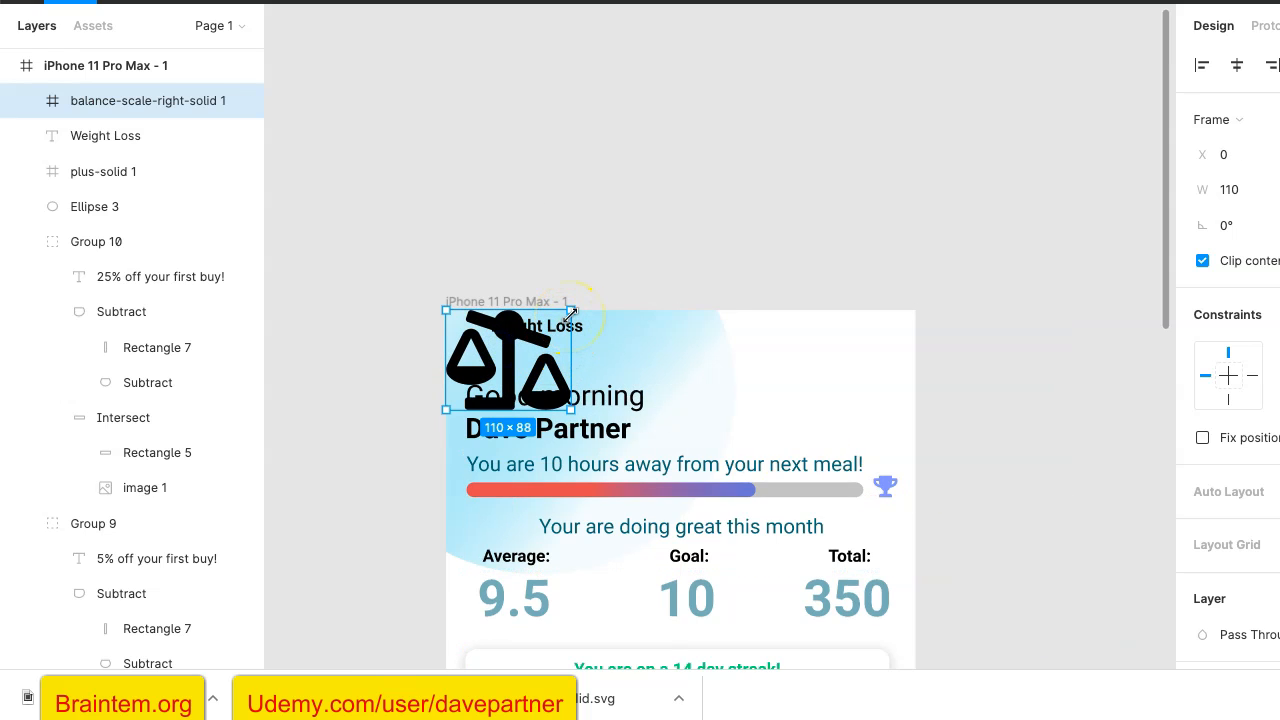
# - Shrink the scale icon to about 32 × 26 beside the "Weight Loss" title, keeping it at the frame's top edge
pyautogui.moveTo(570, 316); pyautogui.dragTo(485, 403)
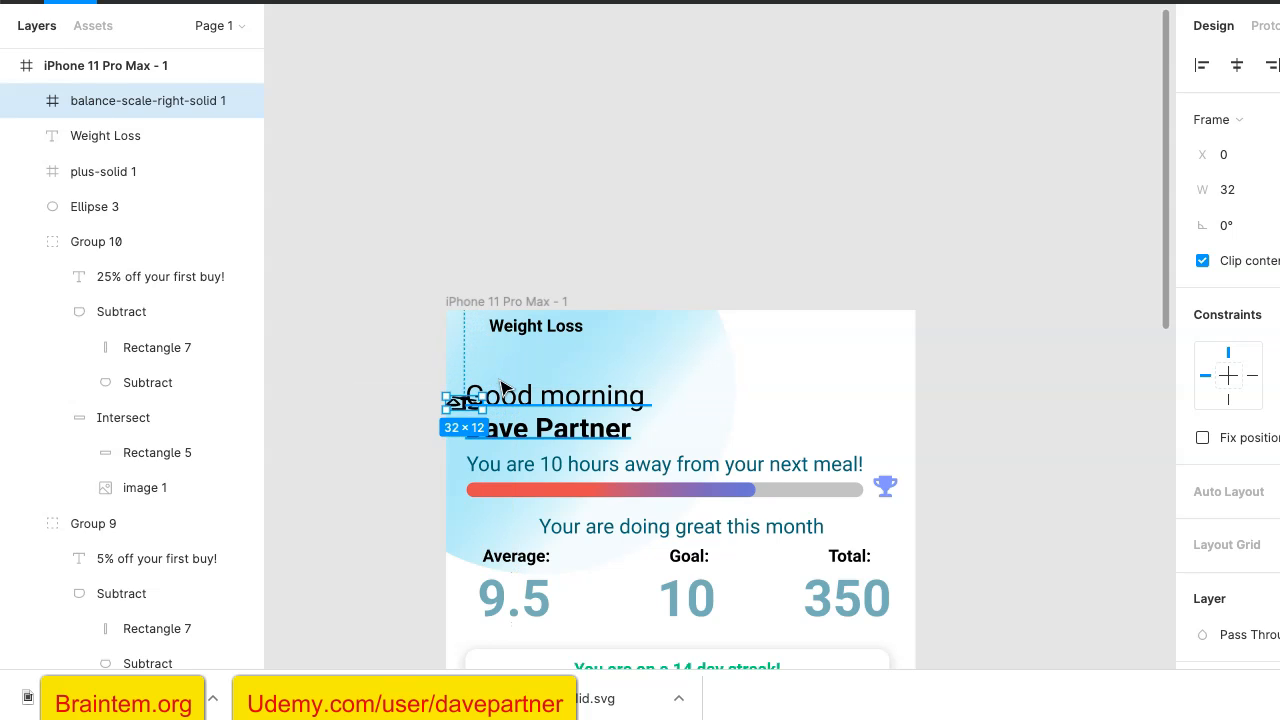
pyautogui.hotkey('ctrl', 'z')
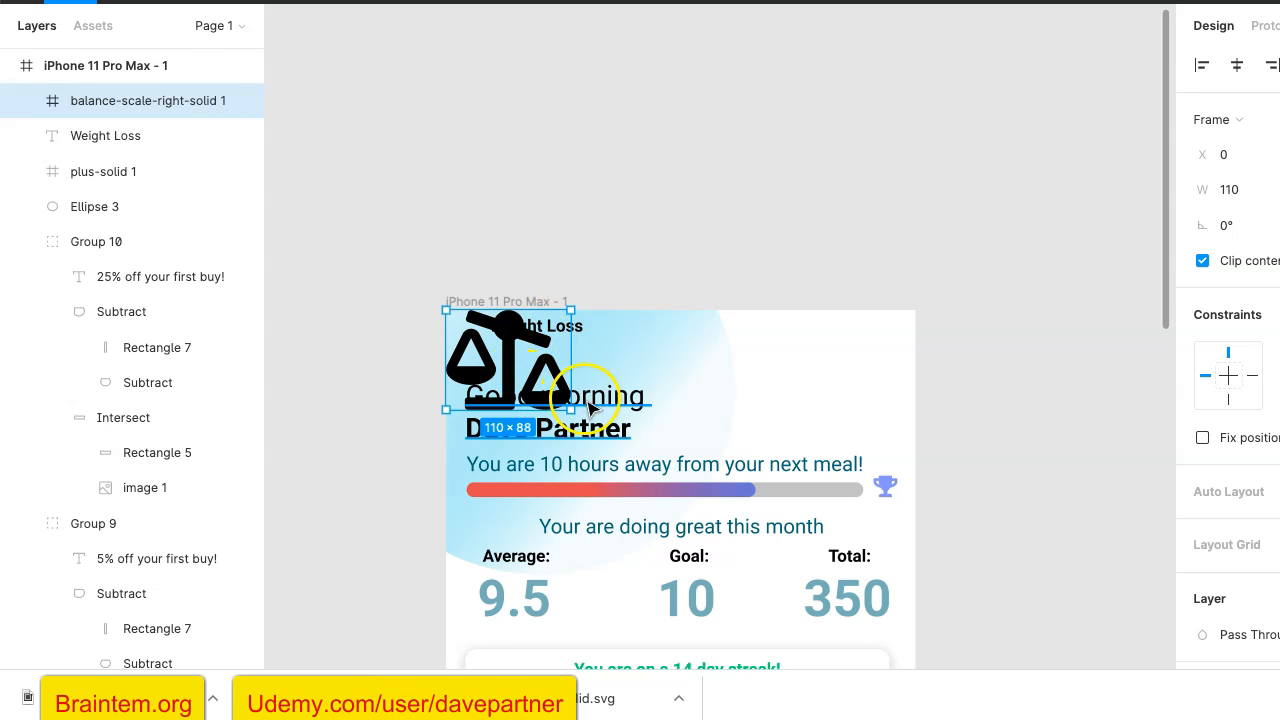
pyautogui.moveTo(571, 408); pyautogui.dragTo(480, 325)
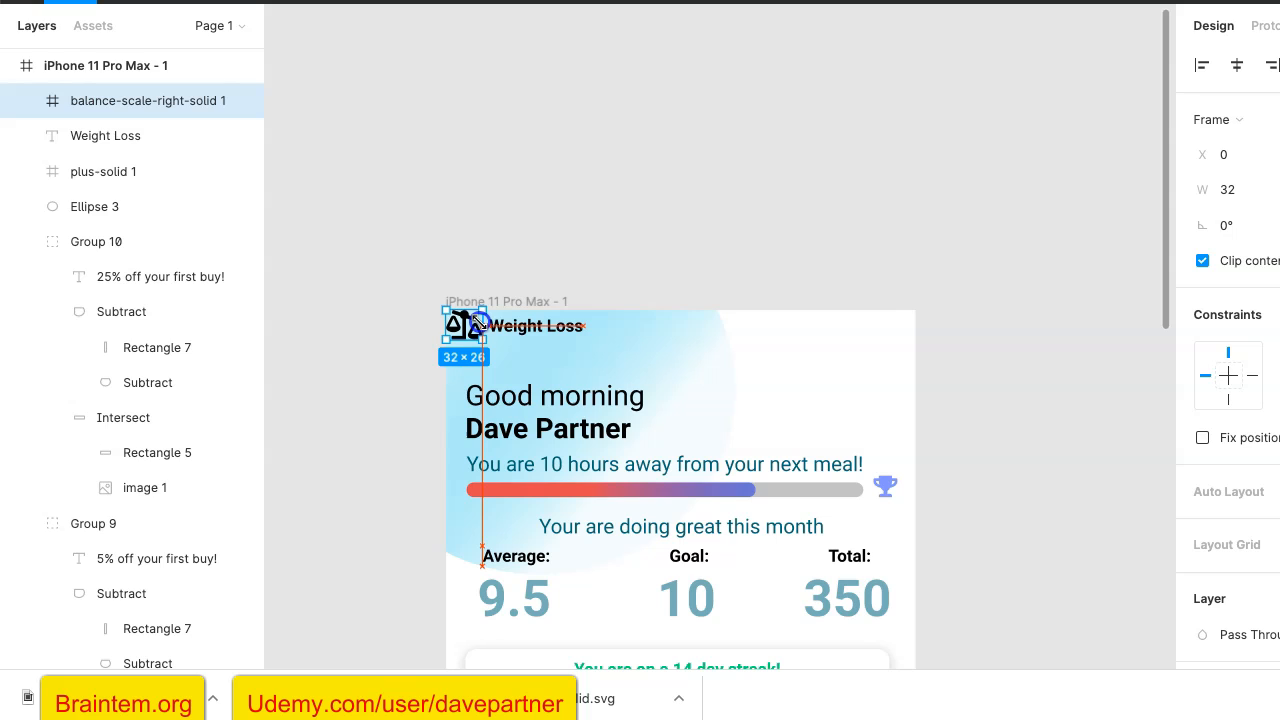
# - Shrink the scale icon to about 21 × 17 and place it beside the "Weight Loss" title at about X 12, Y 5
pyautogui.click(570, 258)
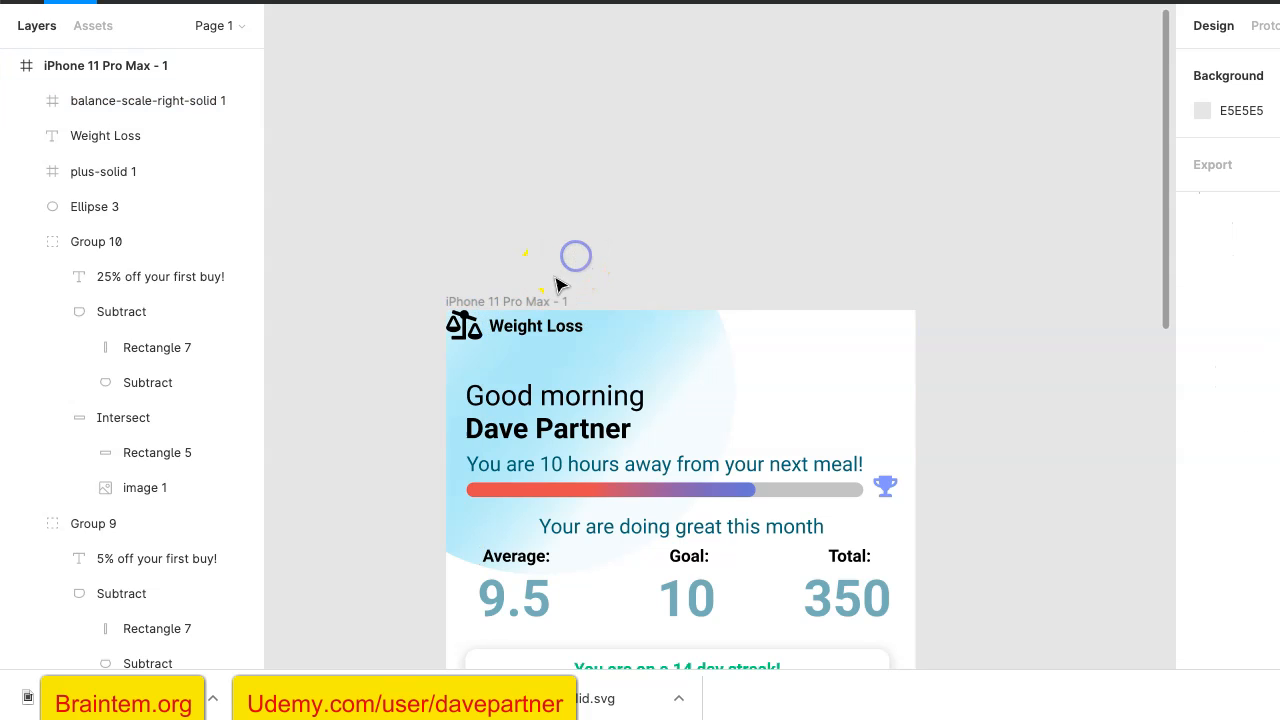
pyautogui.click(470, 330)
pyautogui.scroll(5, 472, 330)
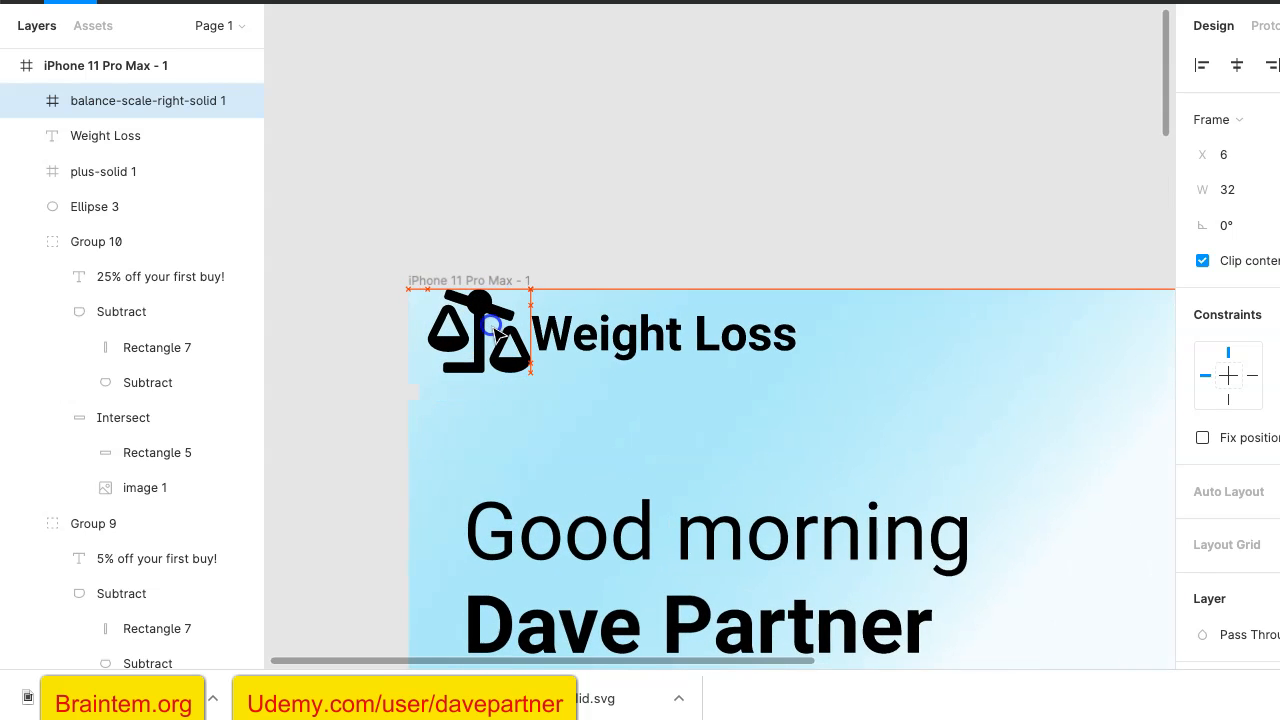
pyautogui.moveTo(499, 328); pyautogui.dragTo(499, 329)
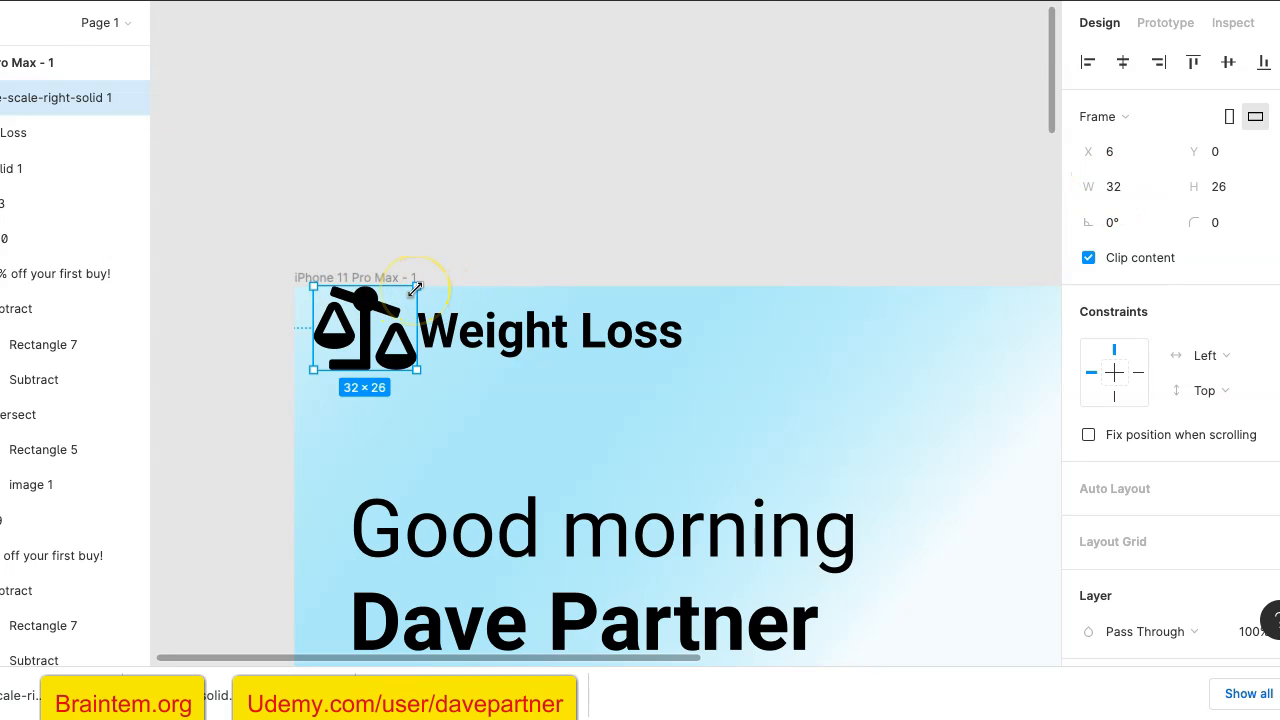
pyautogui.moveTo(416, 288); pyautogui.dragTo(374, 316)
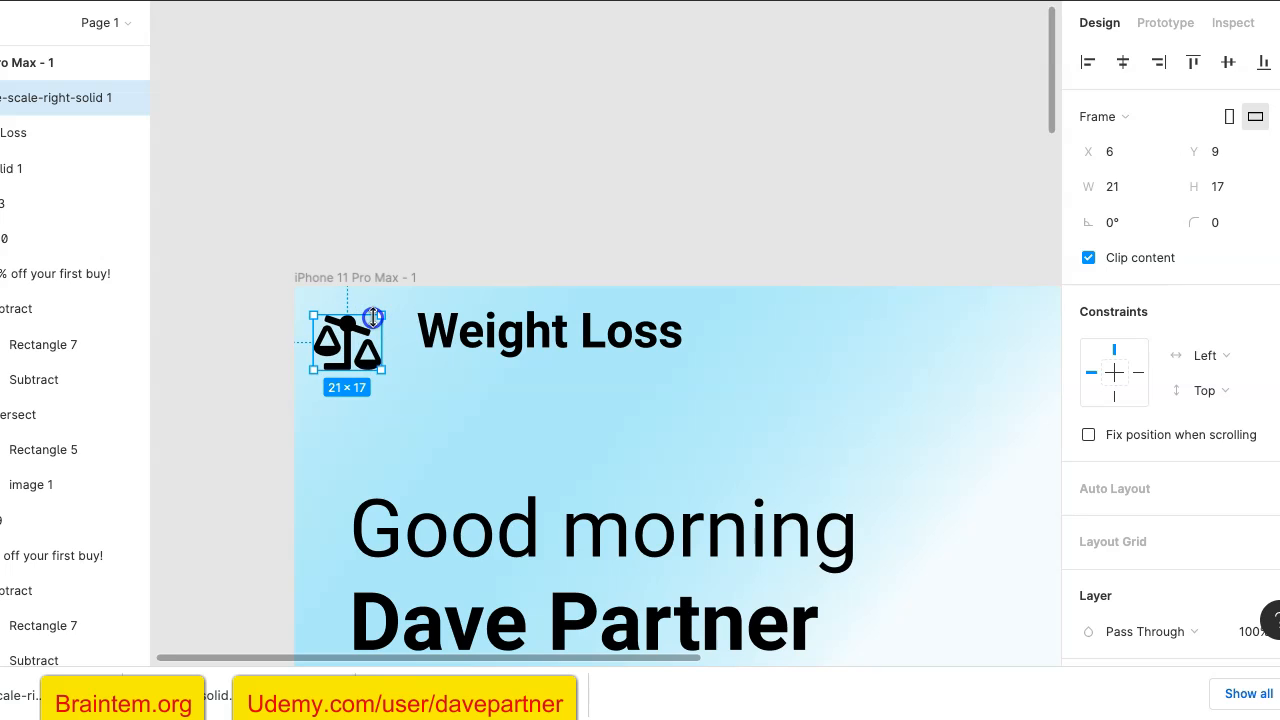
pyautogui.moveTo(355, 359); pyautogui.dragTo(382, 347)
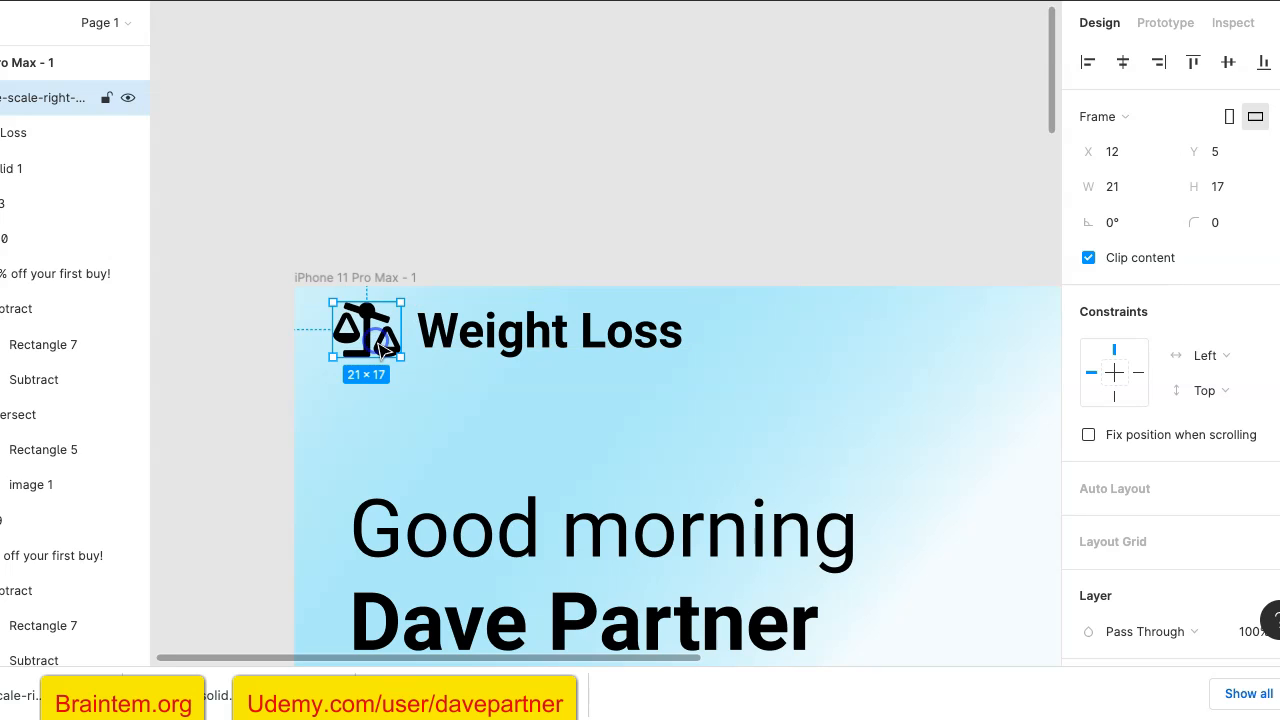
pyautogui.scroll(-2, 460, 400)
pyautogui.scroll(-2, 460, 400)
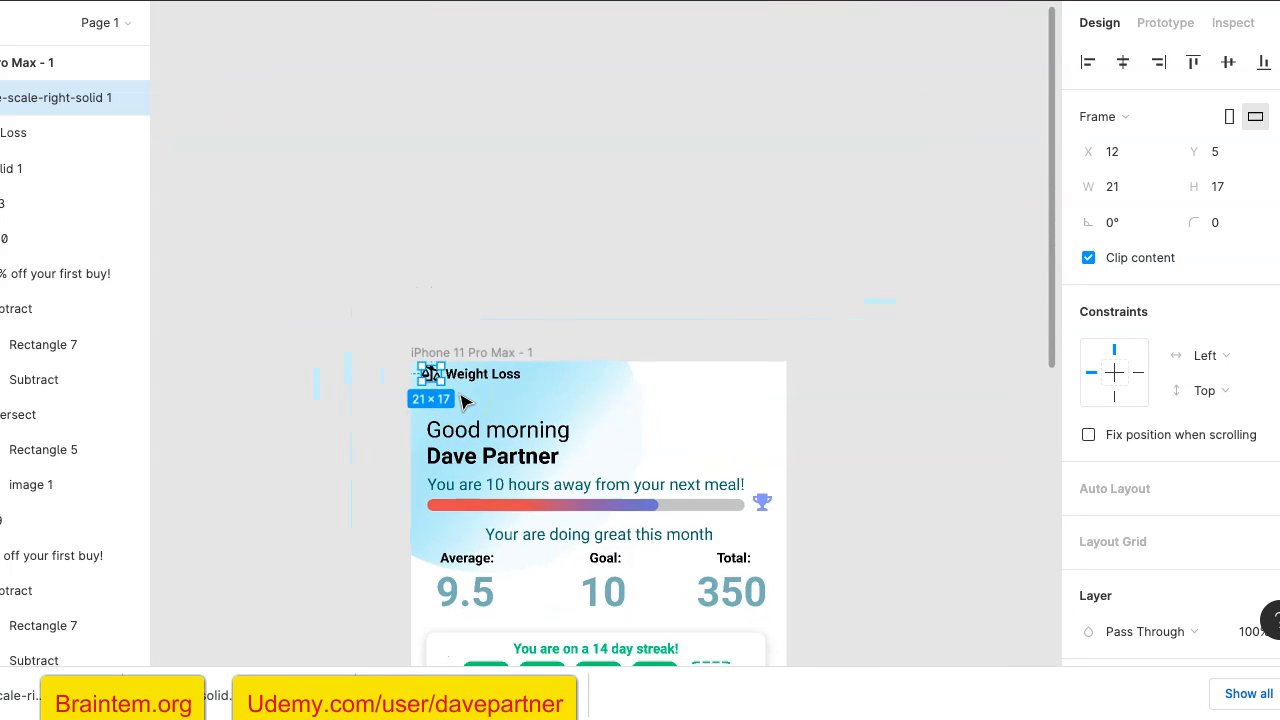
pyautogui.scroll(-5, 918, 415)
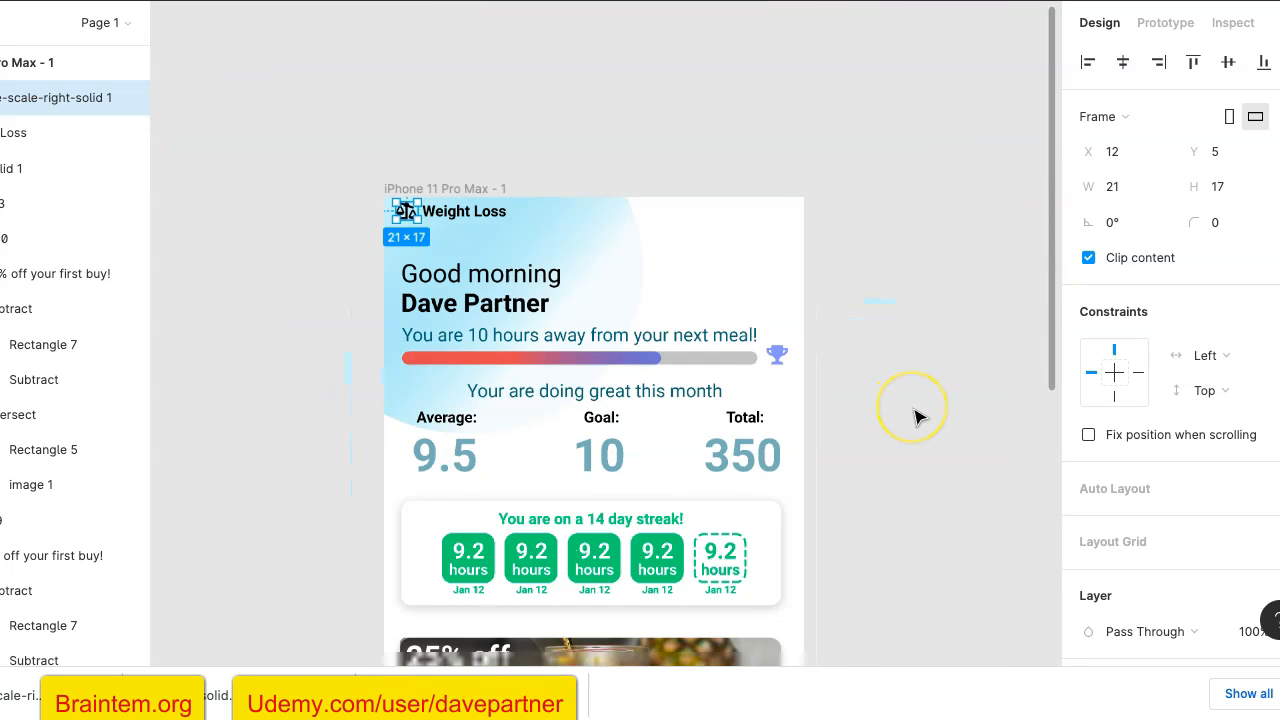
pyautogui.click(912, 410)
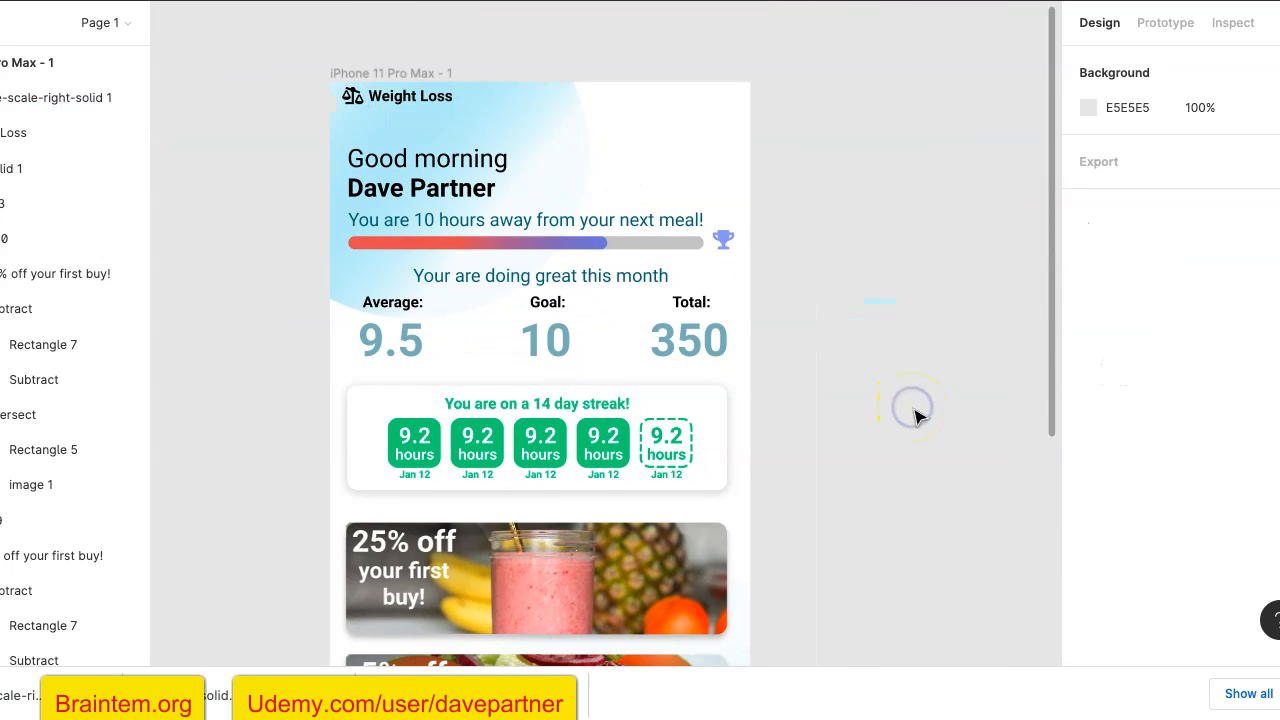
pyautogui.click(362, 98)
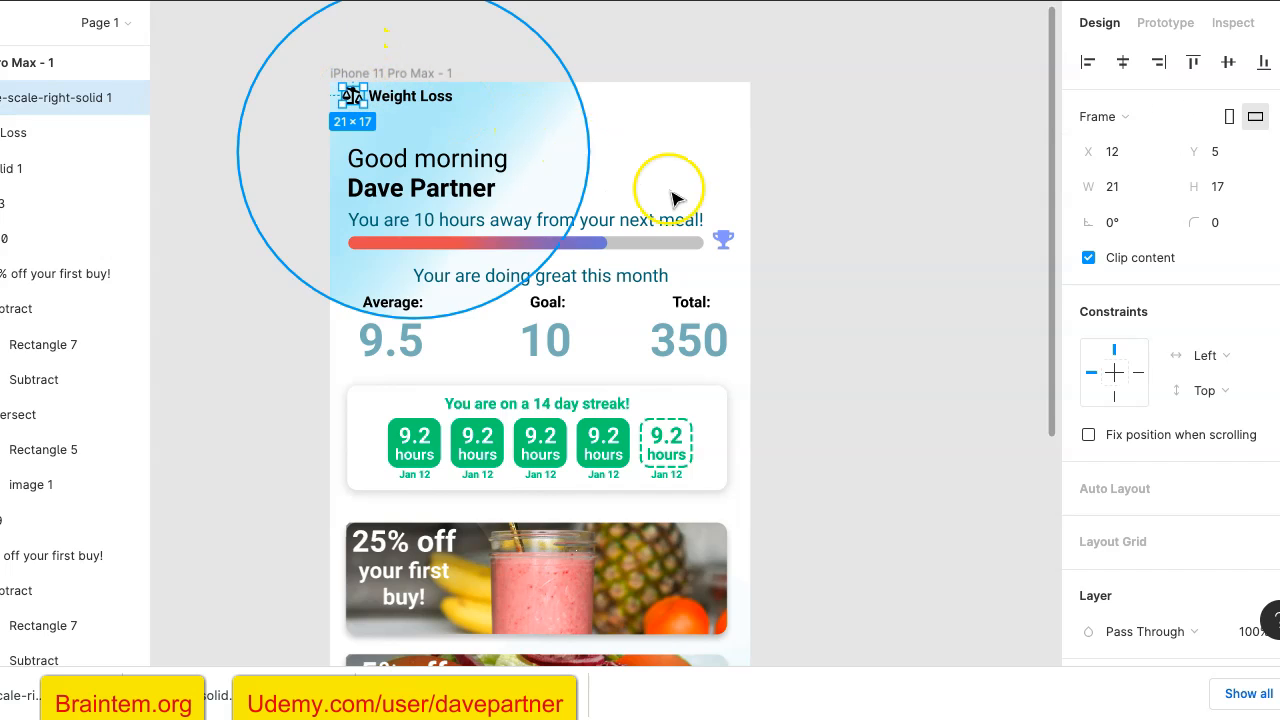
pyautogui.click(793, 267)
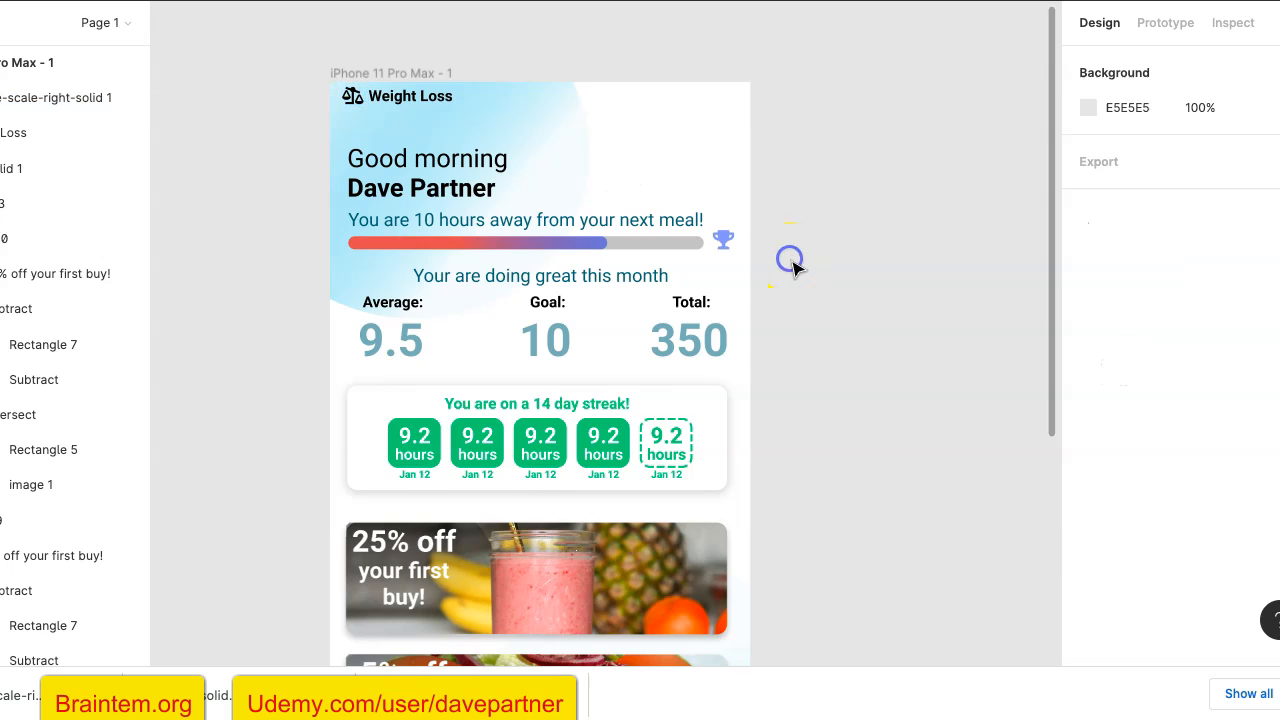
# - Draw a header rectangle about 414 × 41 across the top of the phone frame and reorder it directly below the "Weight Loss" layer
pyautogui.click(349, 128)
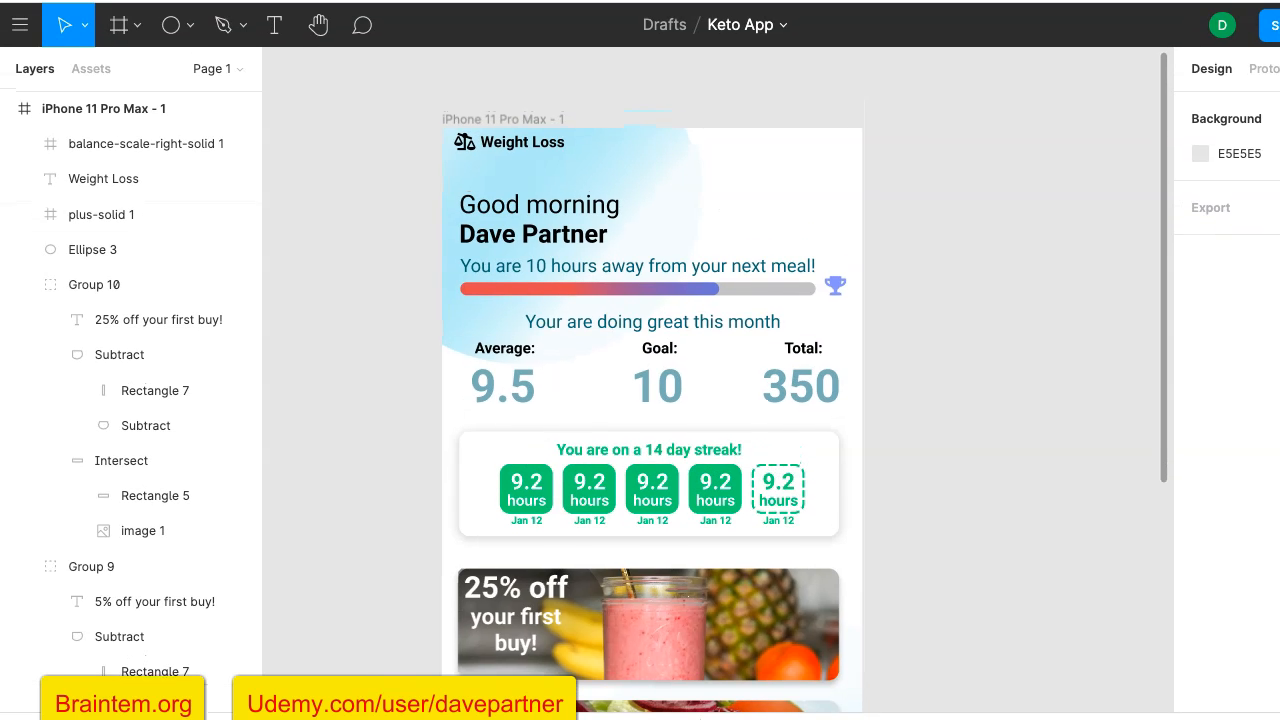
pyautogui.click(231, 79)
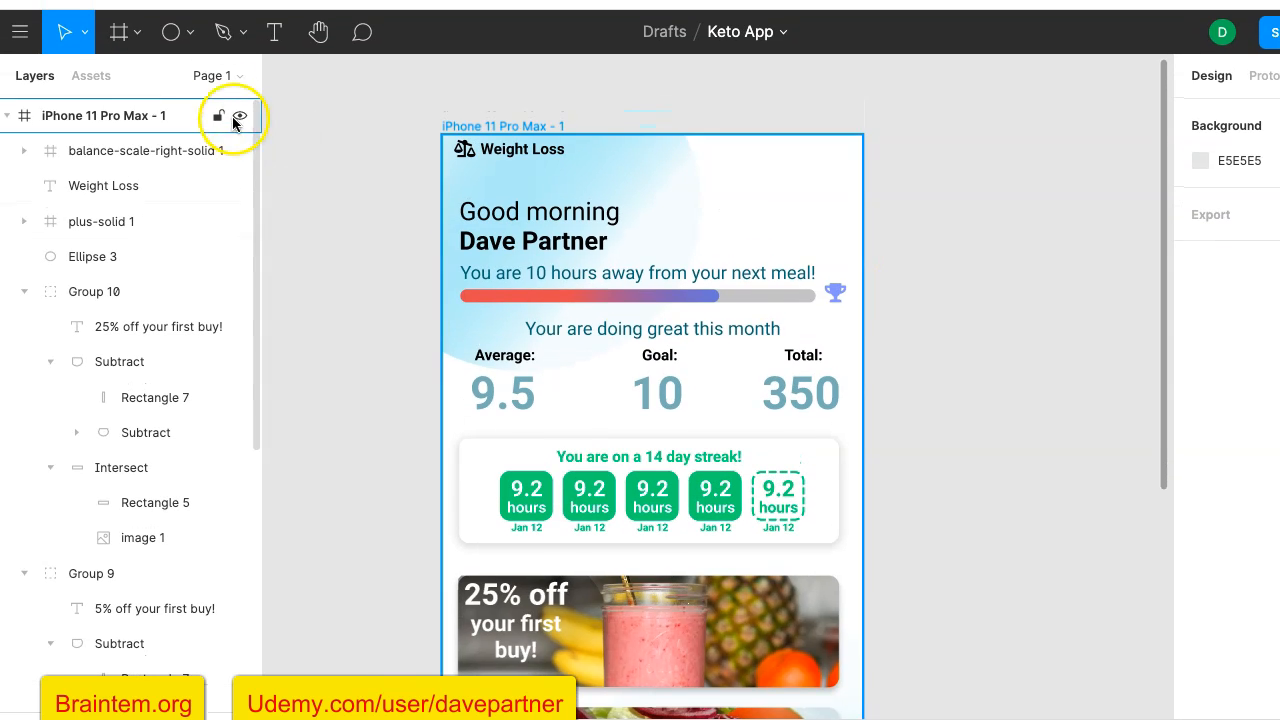
pyautogui.click(189, 33)
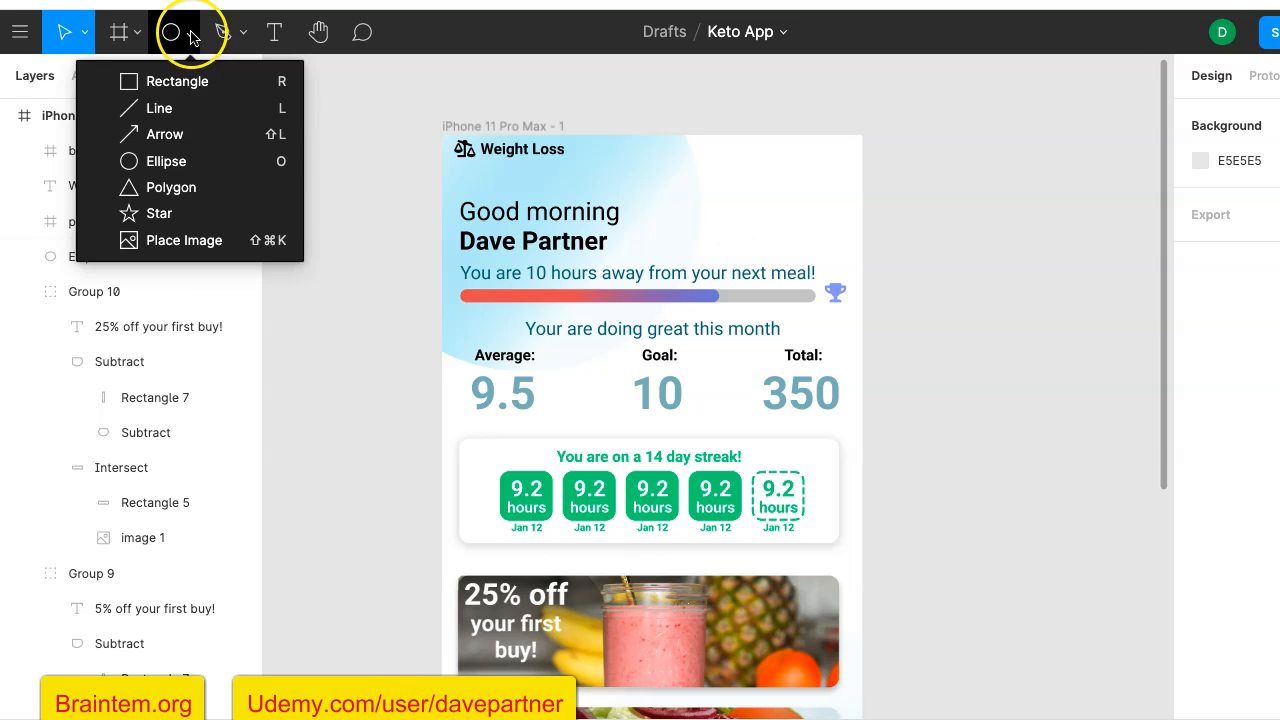
pyautogui.click(180, 84)
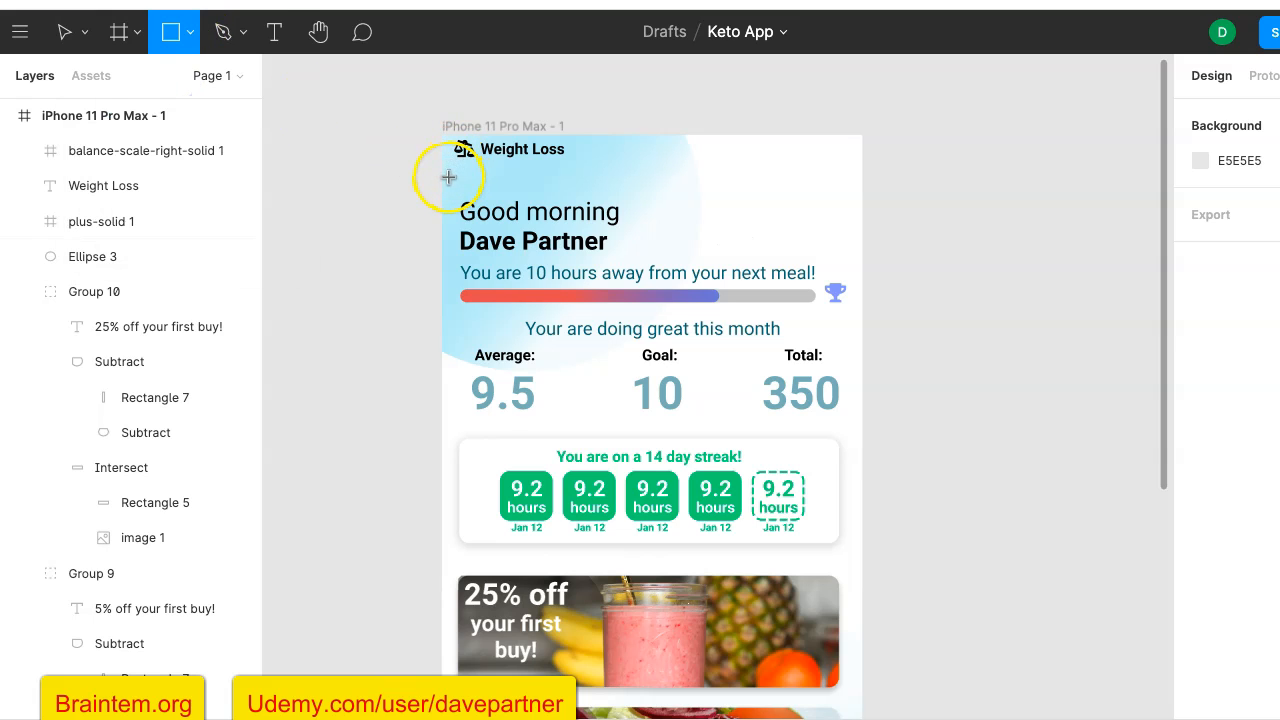
pyautogui.moveTo(442, 177); pyautogui.dragTo(867, 159)
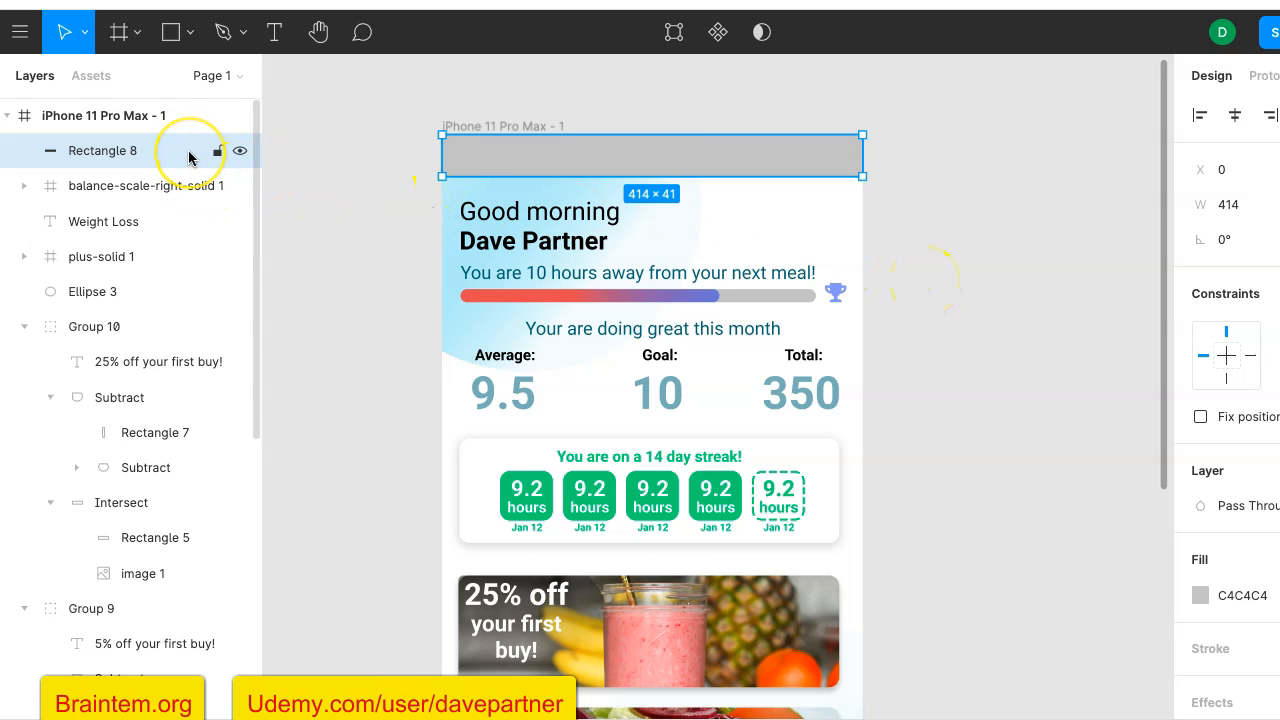
pyautogui.moveTo(169, 155); pyautogui.dragTo(161, 226)
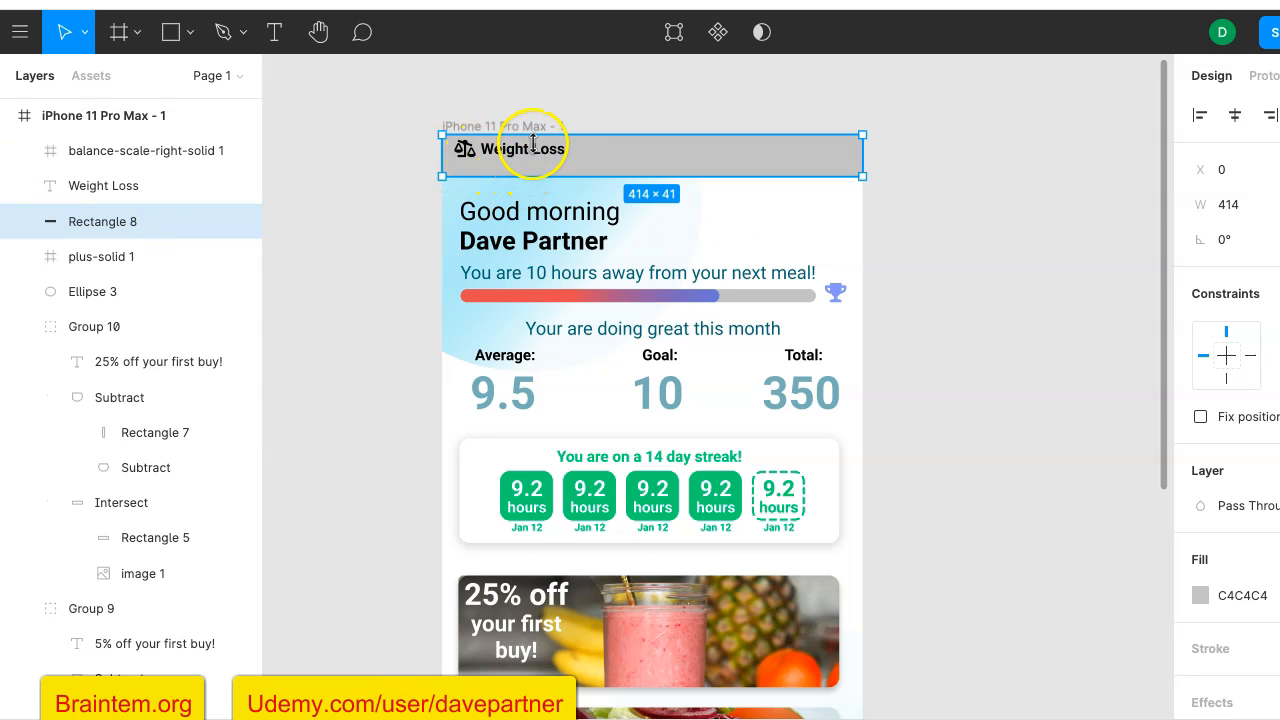
# - Fill the header rectangle with white (FFFFFF) and add a drop shadow to it
pyautogui.click(1202, 595)
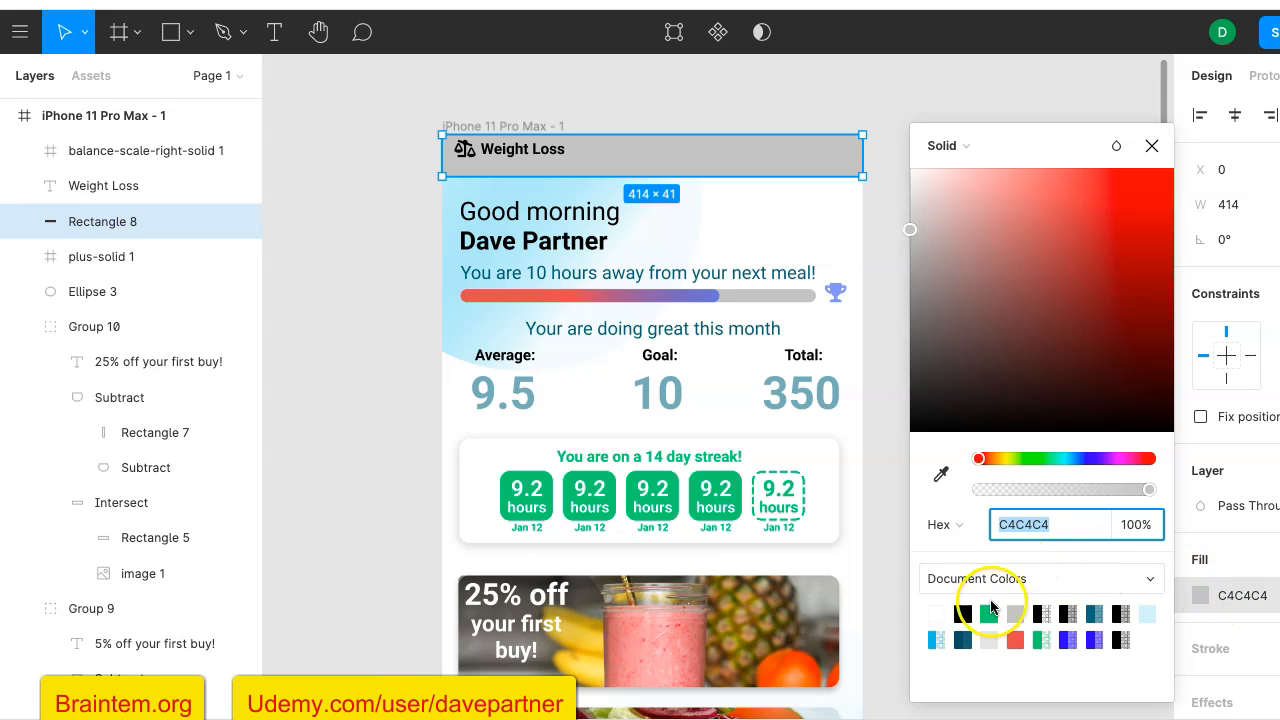
pyautogui.click(938, 612)
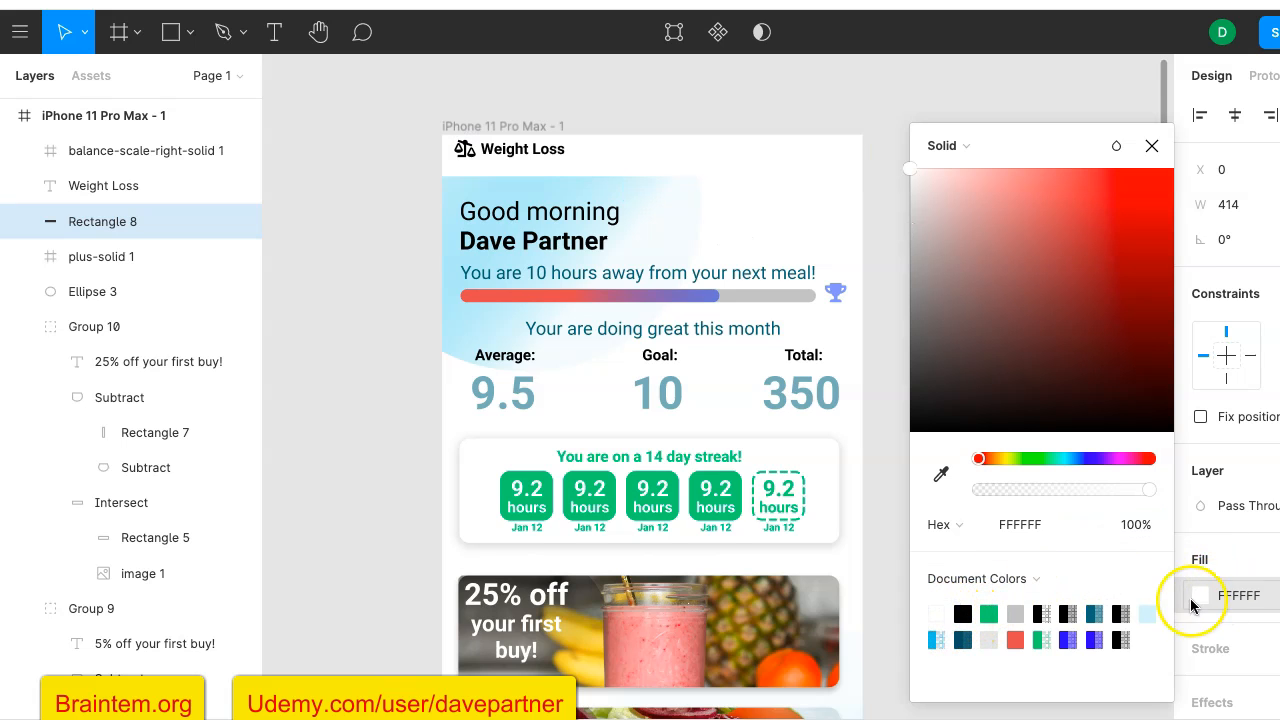
pyautogui.click(885, 560)
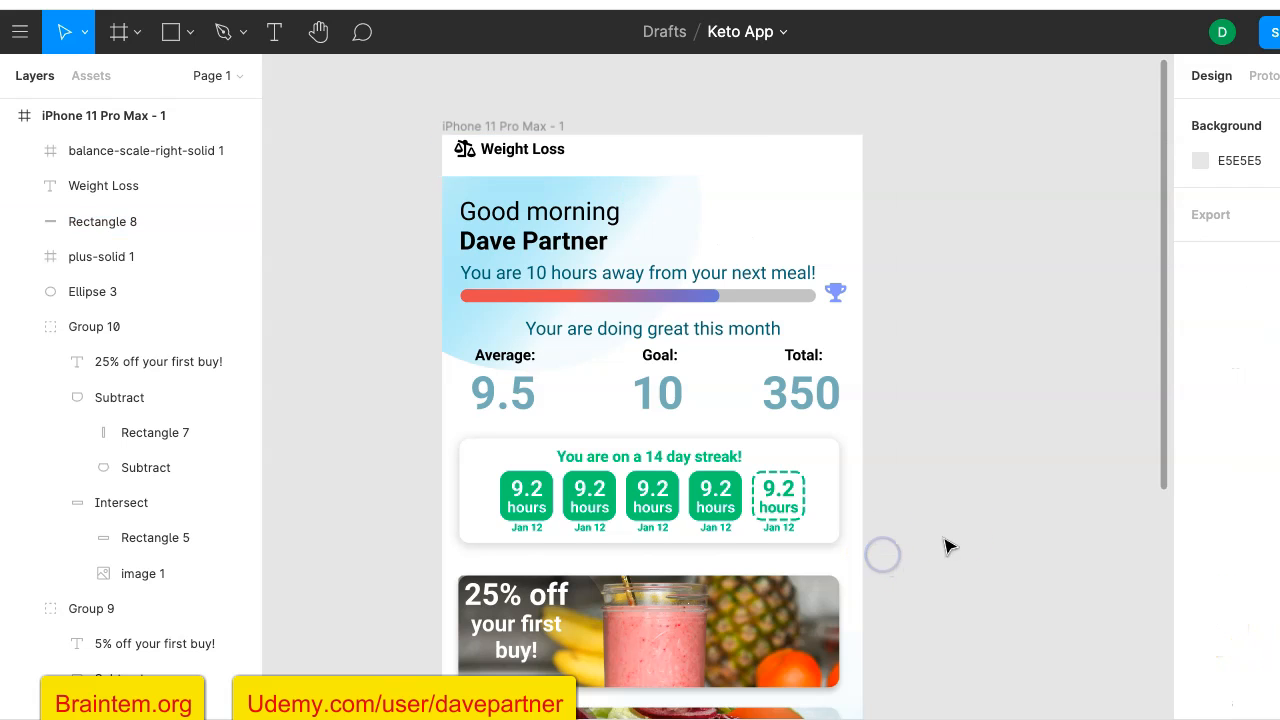
pyautogui.click(724, 156)
pyautogui.scroll(-2, 1215, 560)
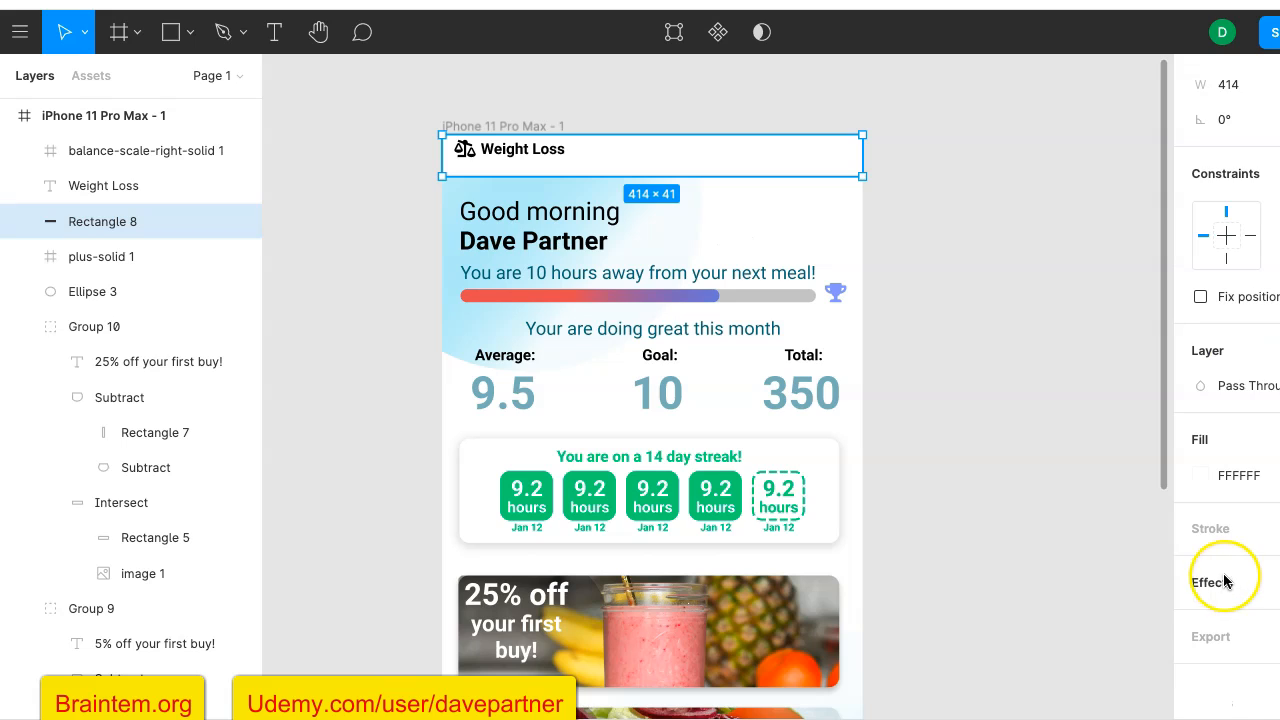
pyautogui.click(1211, 589)
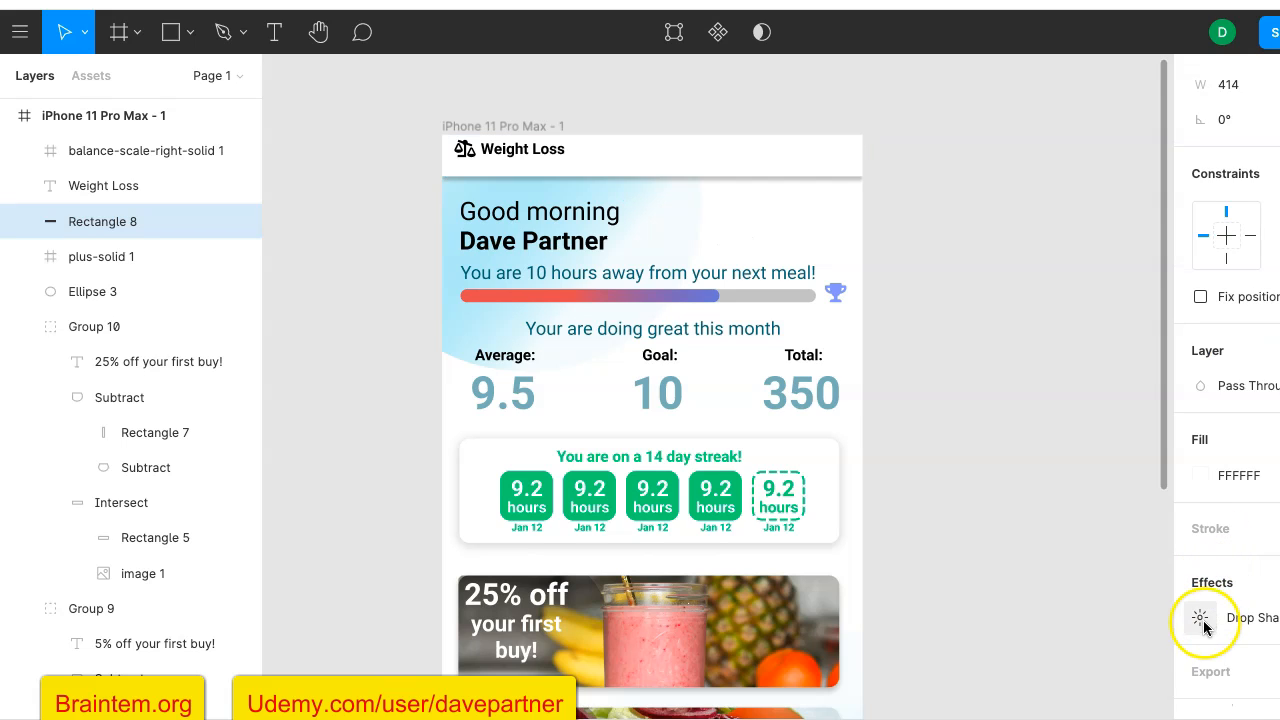
pyautogui.click(1021, 283)
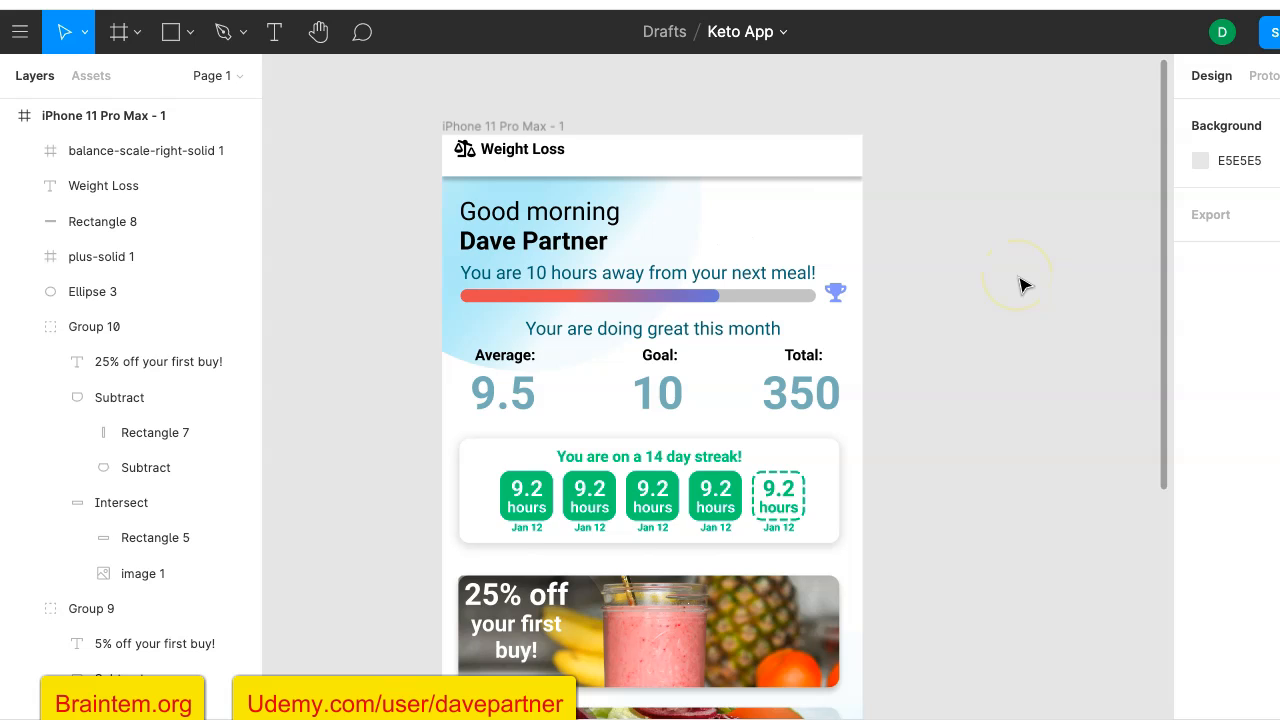
# - Enlarge the "Weight Loss" text box to about 177 × 36, extending it down to the header's lower edge
pyautogui.click(538, 161)
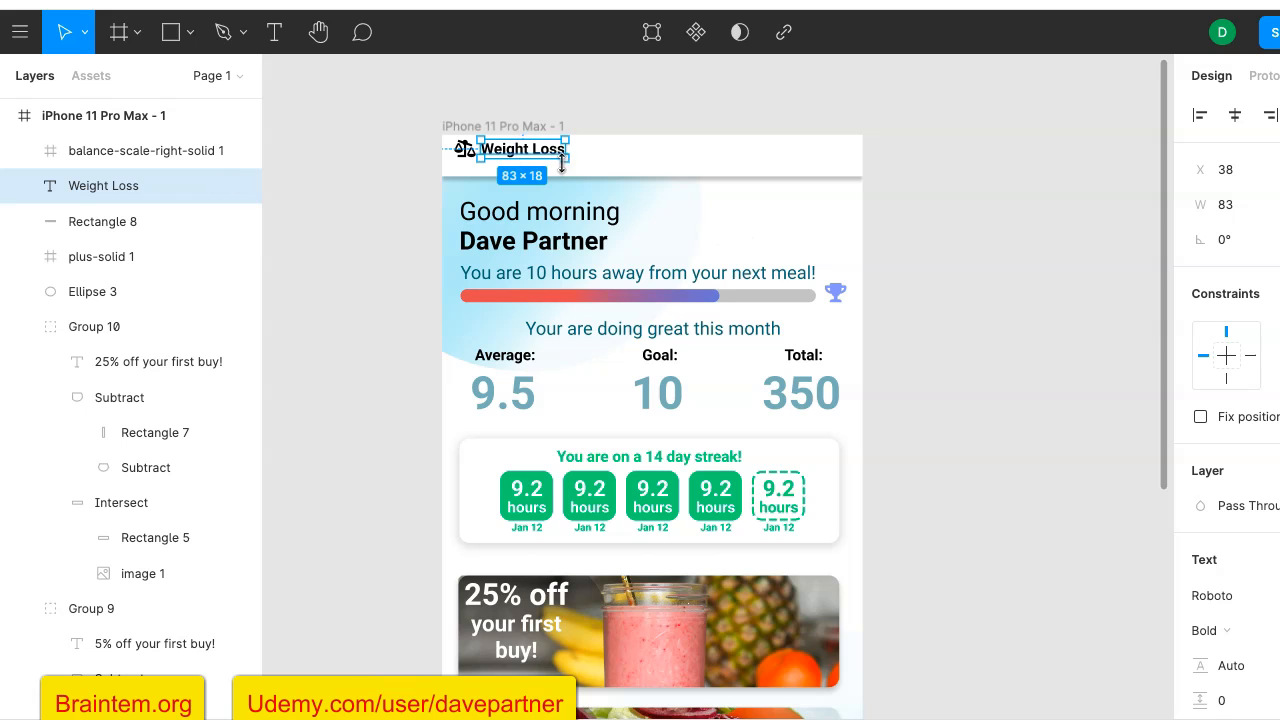
pyautogui.scroll(-2, 1220, 620)
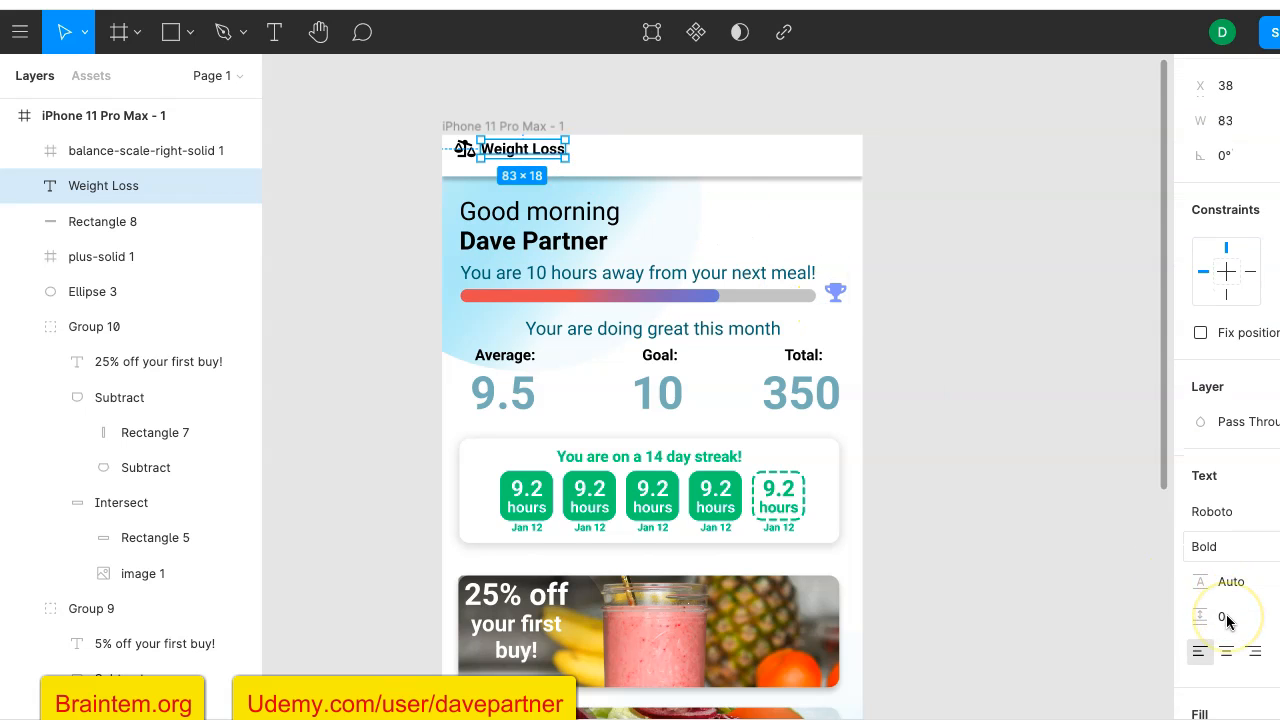
pyautogui.moveTo(566, 159); pyautogui.dragTo(582, 180)
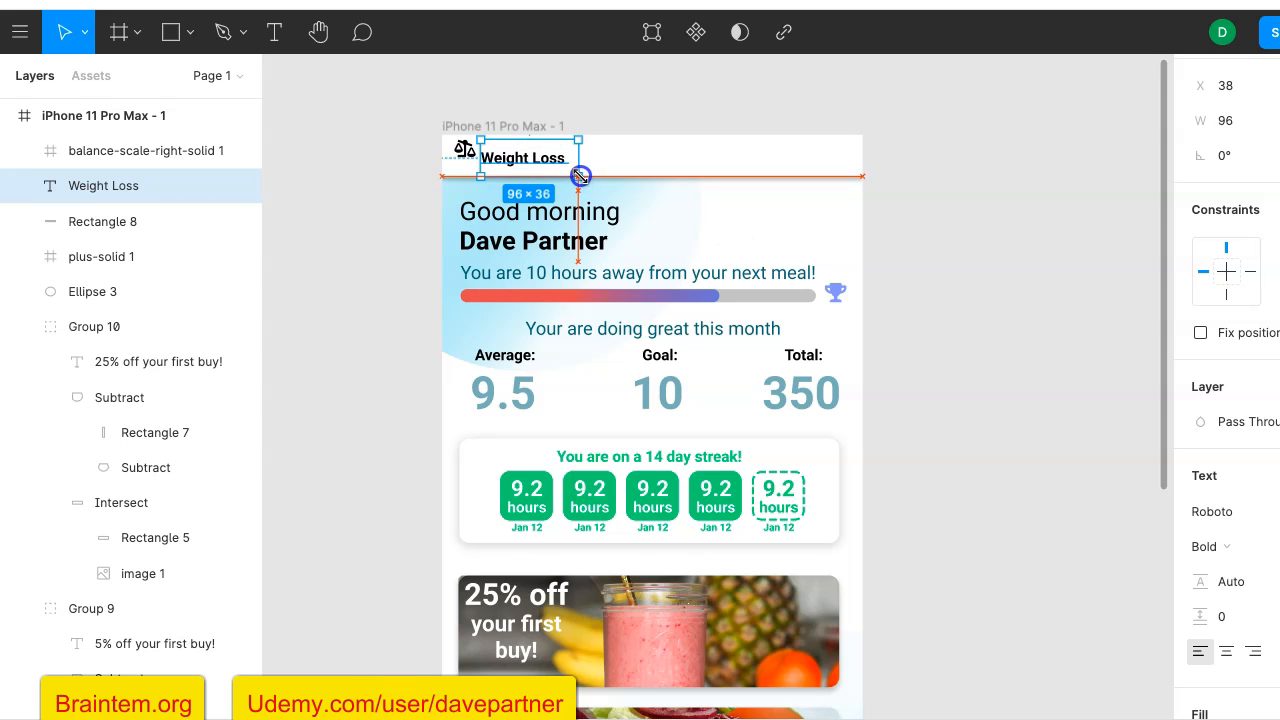
pyautogui.moveTo(580, 173); pyautogui.dragTo(663, 175)
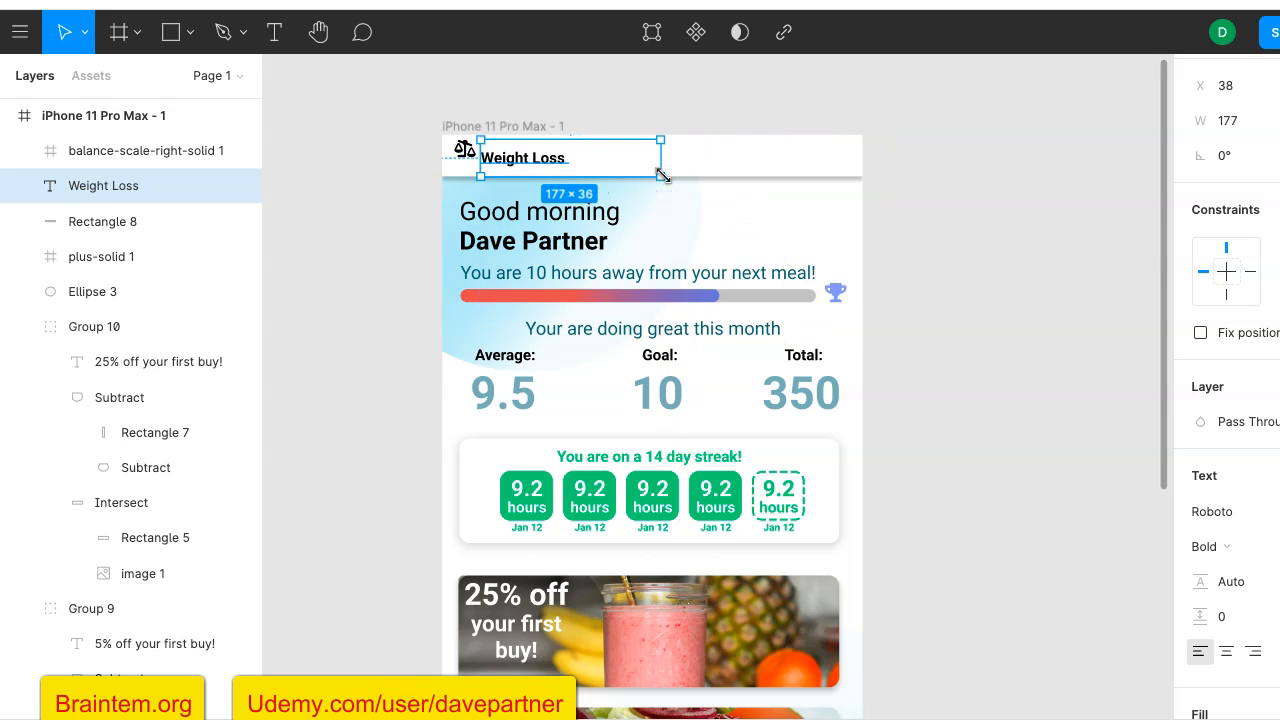
# - Lower the opacity of the "Weight Loss" title's black fill to about 53%
pyautogui.scroll(-4, 1245, 620)
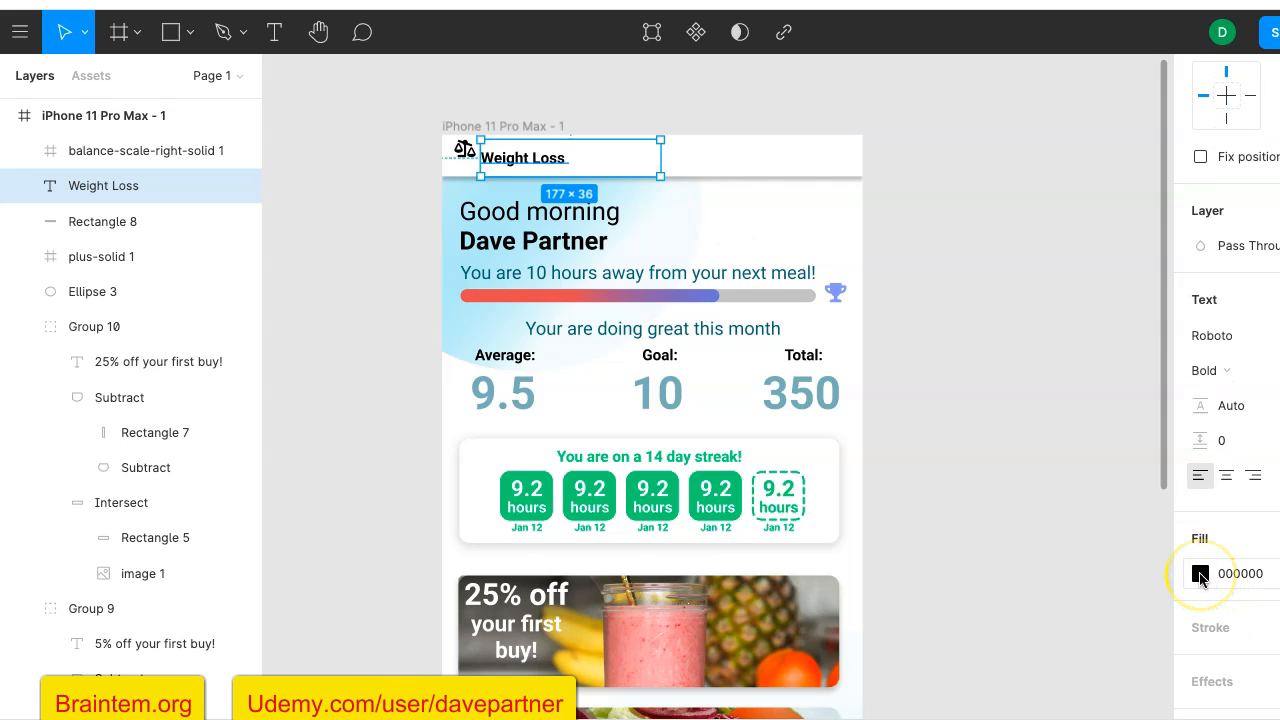
pyautogui.click(1200, 574)
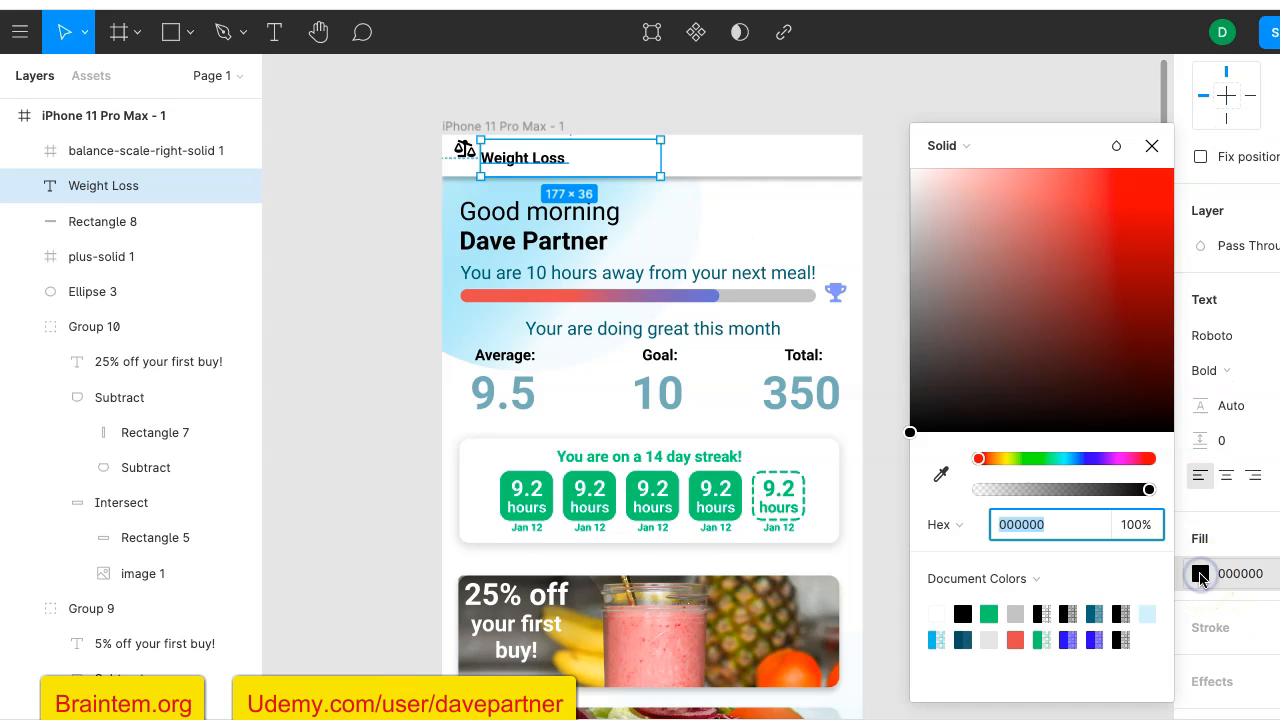
pyautogui.click(1049, 490)
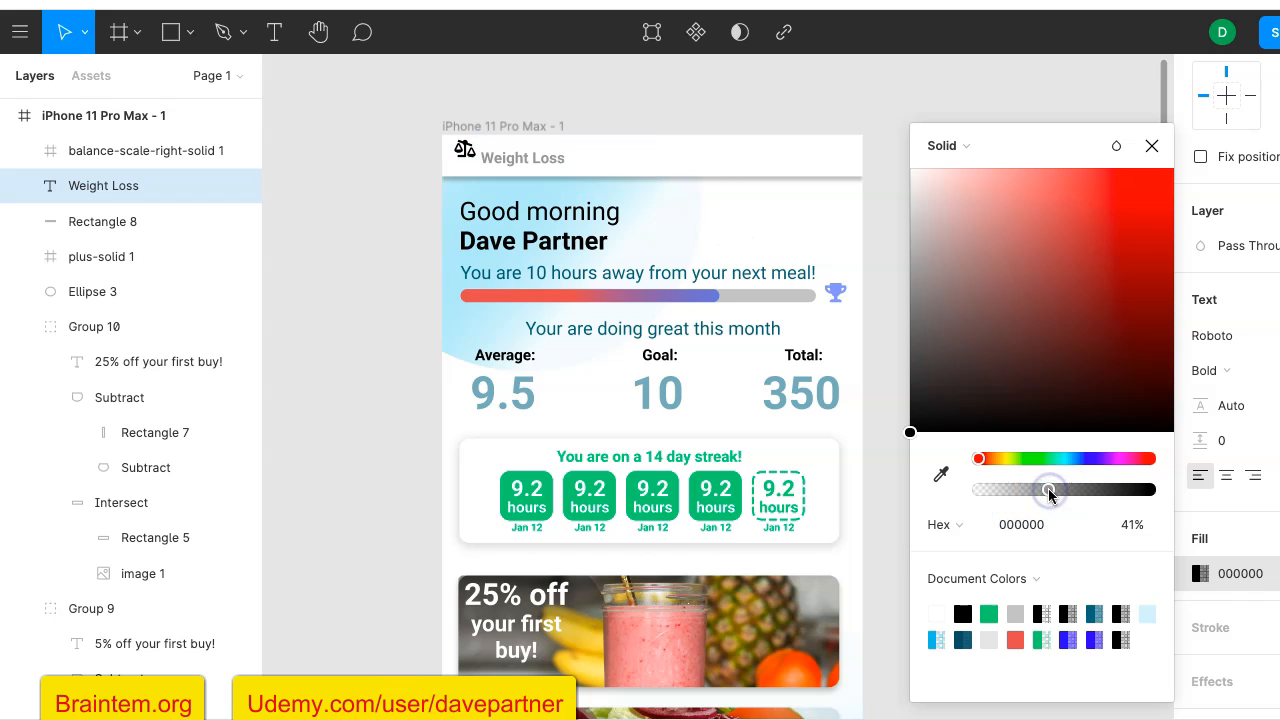
pyautogui.moveTo(1048, 488)
pyautogui.mouseDown()
pyautogui.moveTo(1082, 494)
pyautogui.moveTo(1068, 496)
pyautogui.mouseUp()
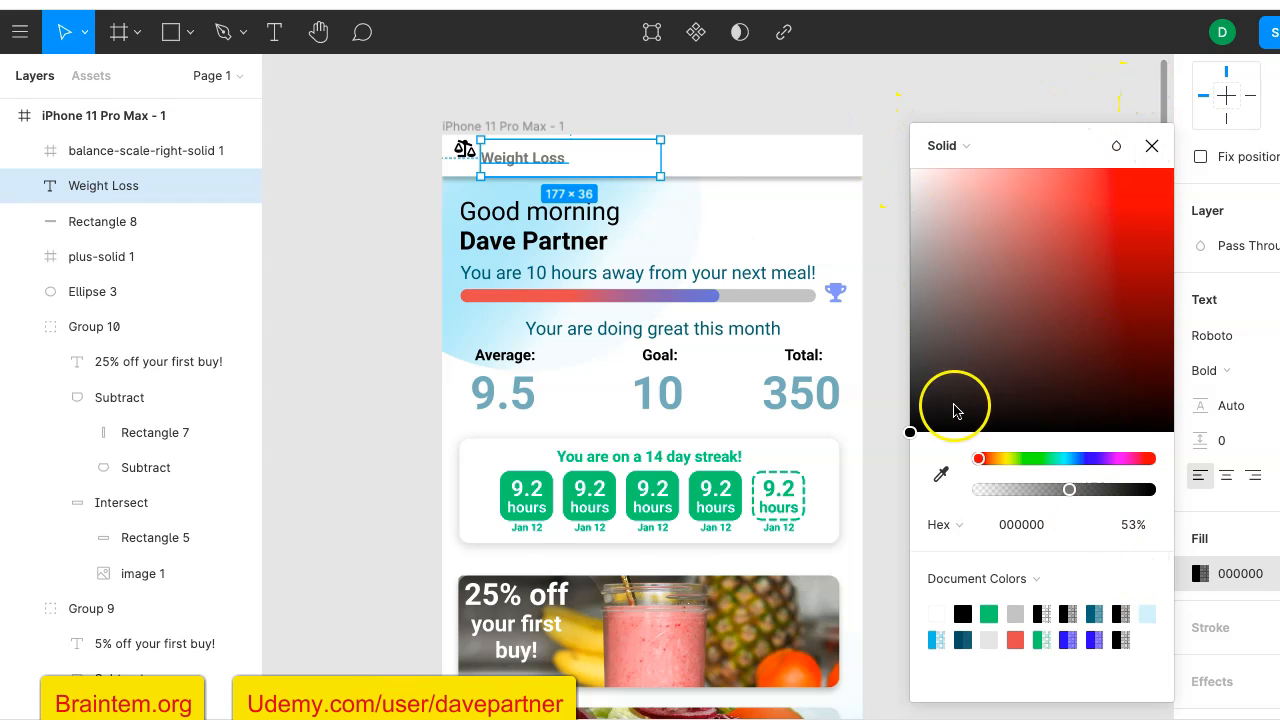
pyautogui.click(750, 100)
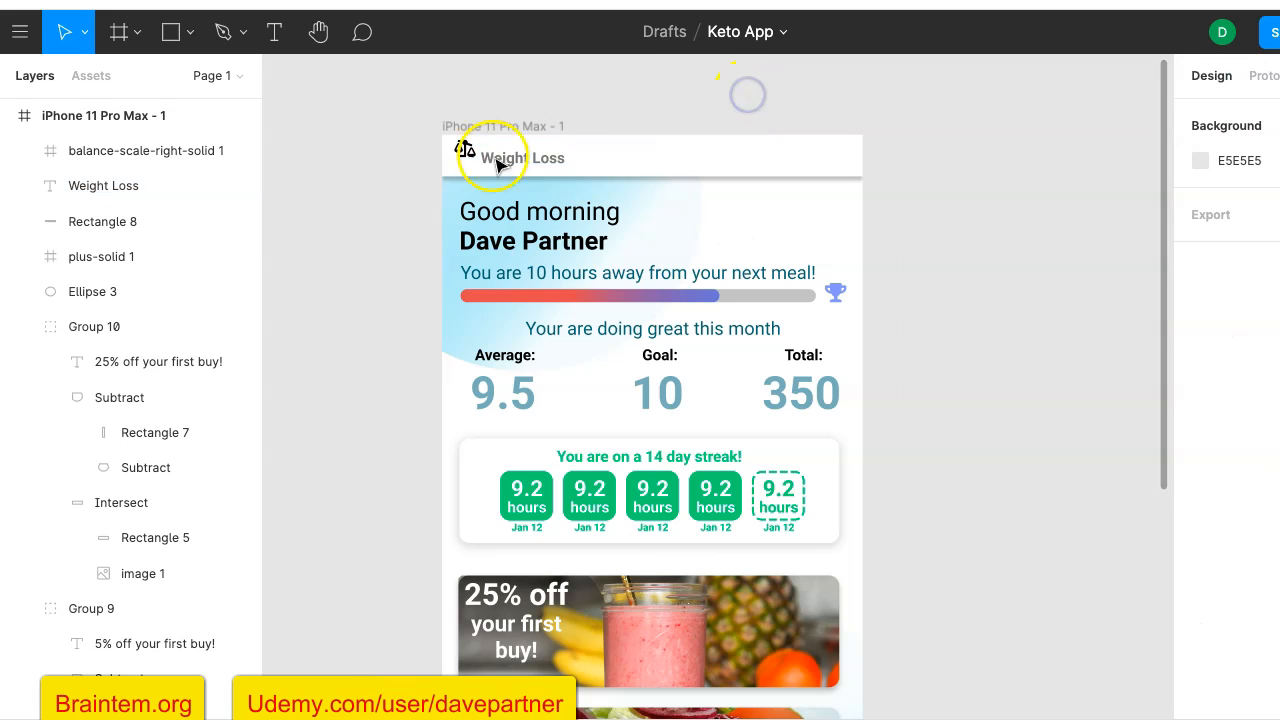
# - Recolor the balance-scale icon with the light grey document color C4C4C4
pyautogui.click(465, 157)
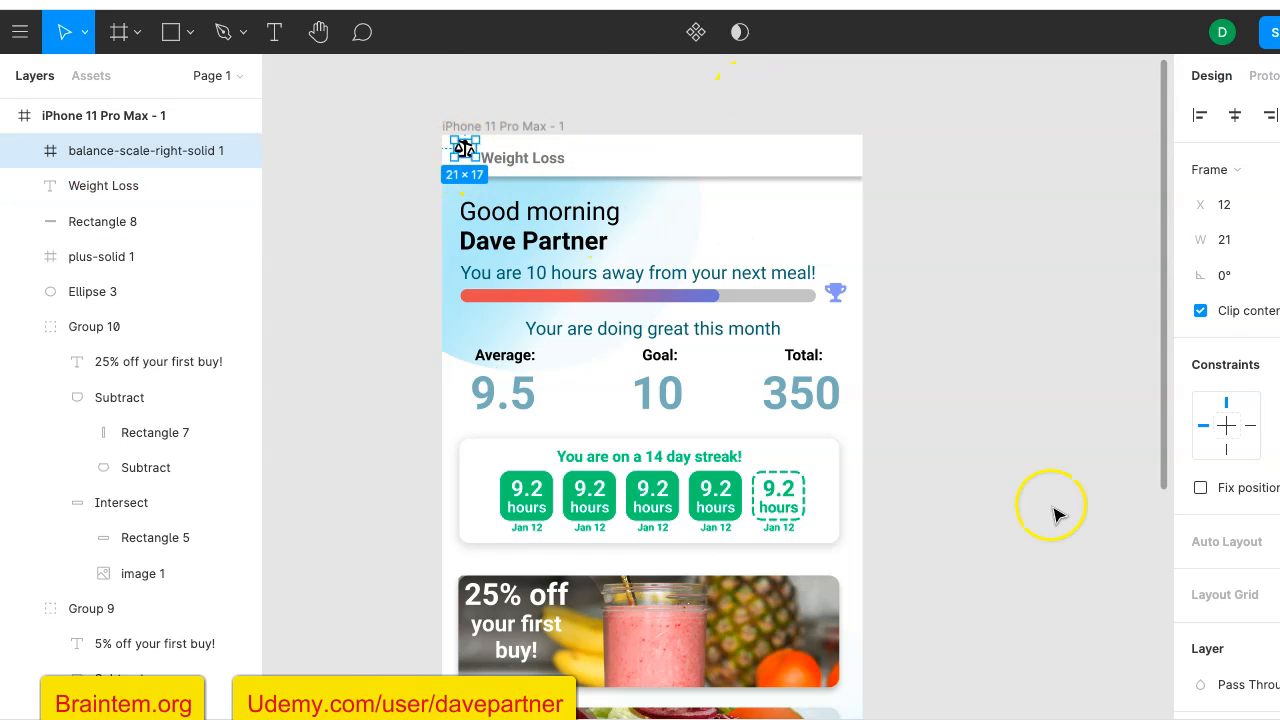
pyautogui.scroll(-5, 1211, 658)
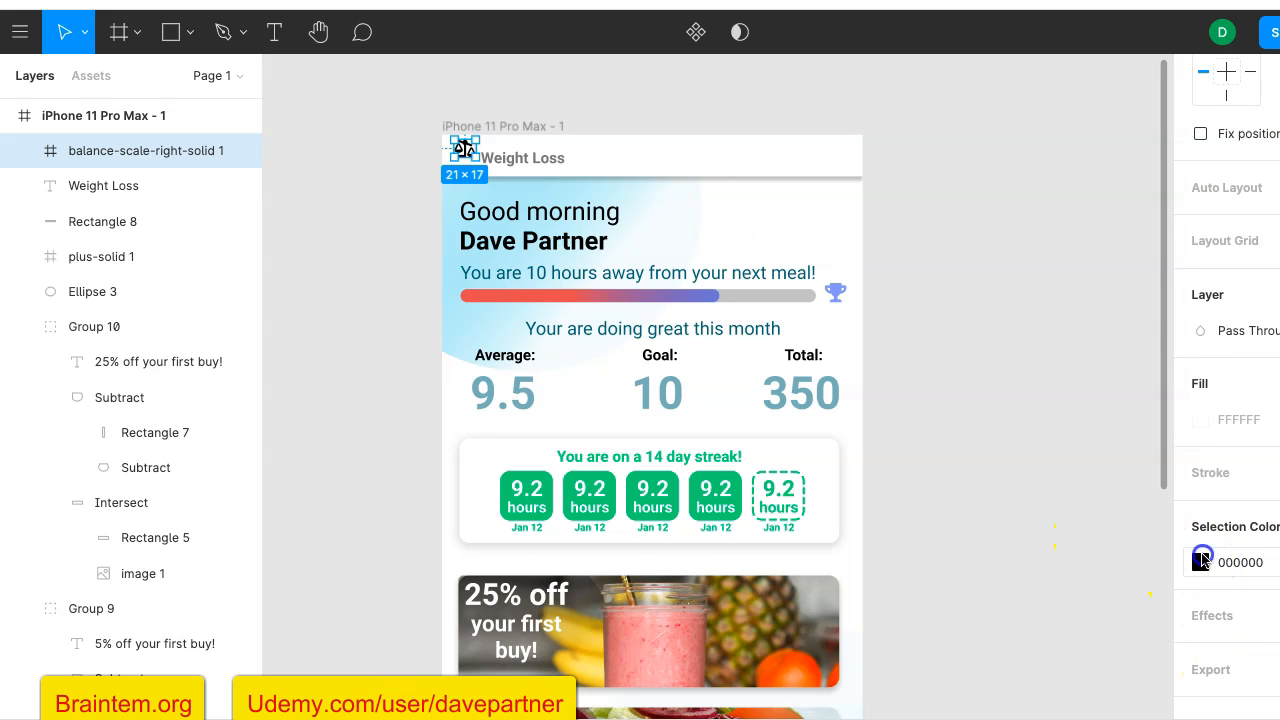
pyautogui.click(1200, 562)
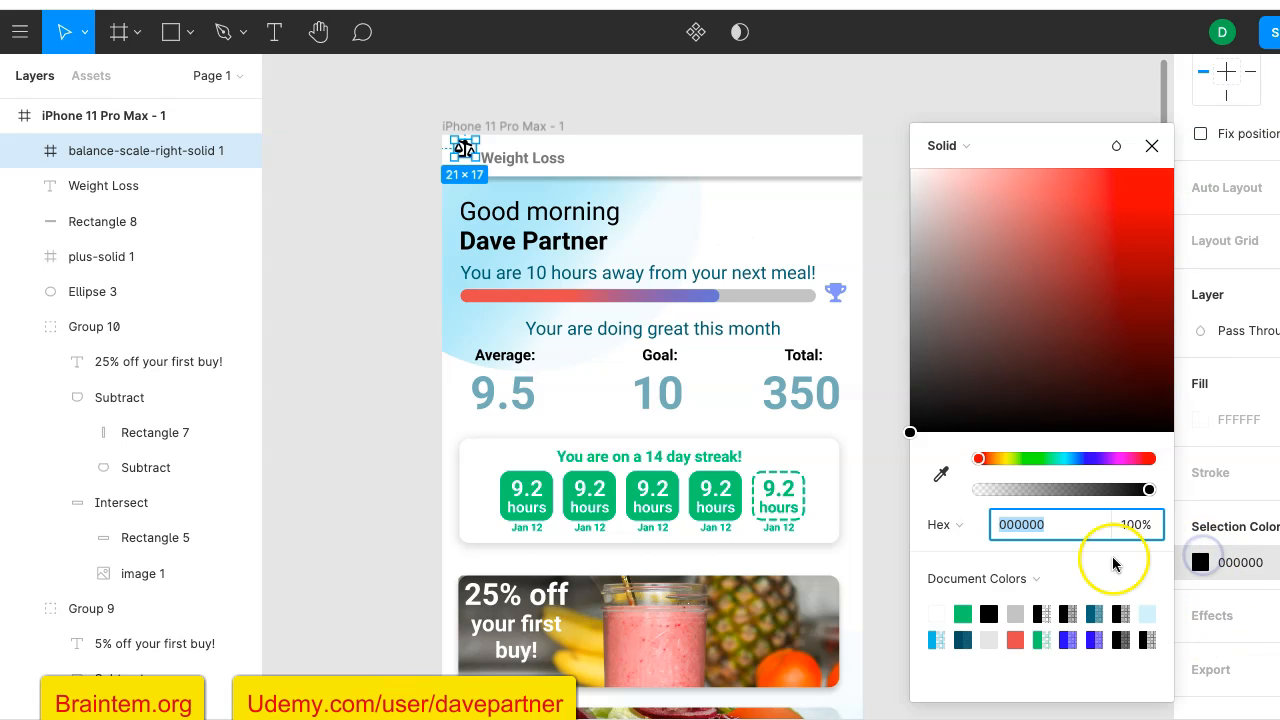
pyautogui.click(1020, 612)
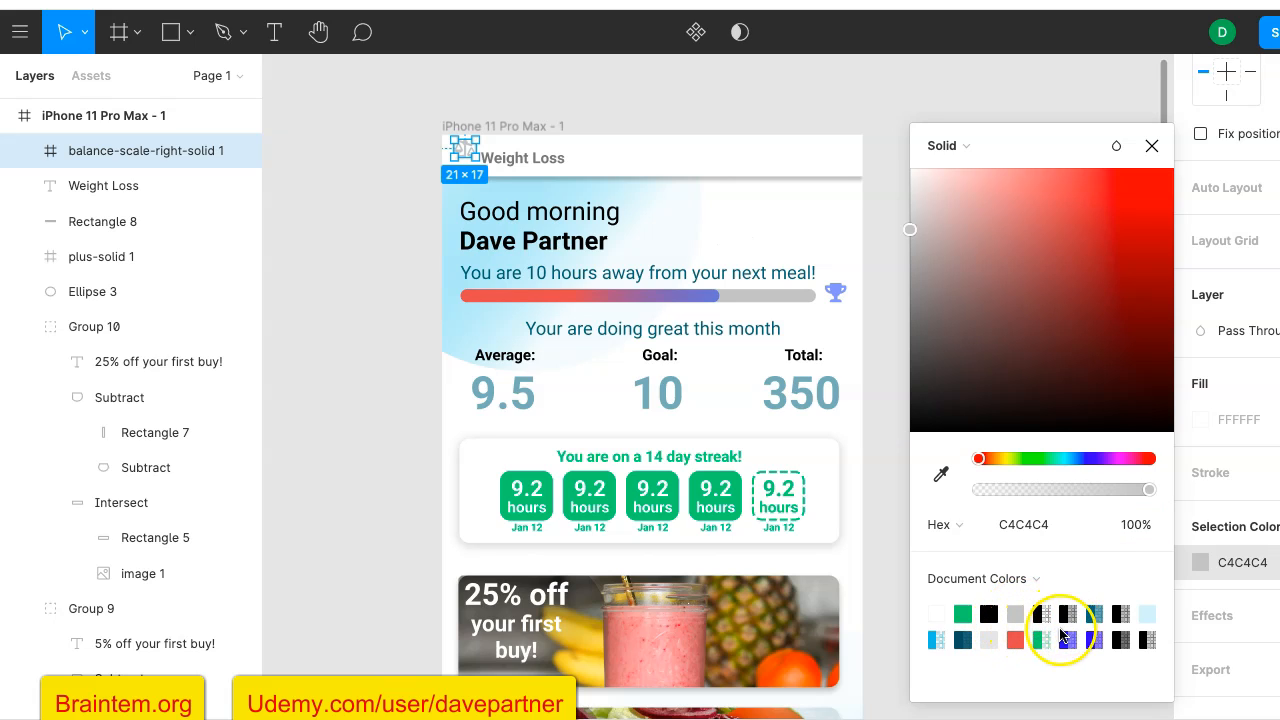
# - Recolor the balance-scale icon with the document's black (000000) at 53% opacity
pyautogui.click(1066, 490)
pyautogui.moveTo(1068, 490); pyautogui.dragTo(1185, 485)
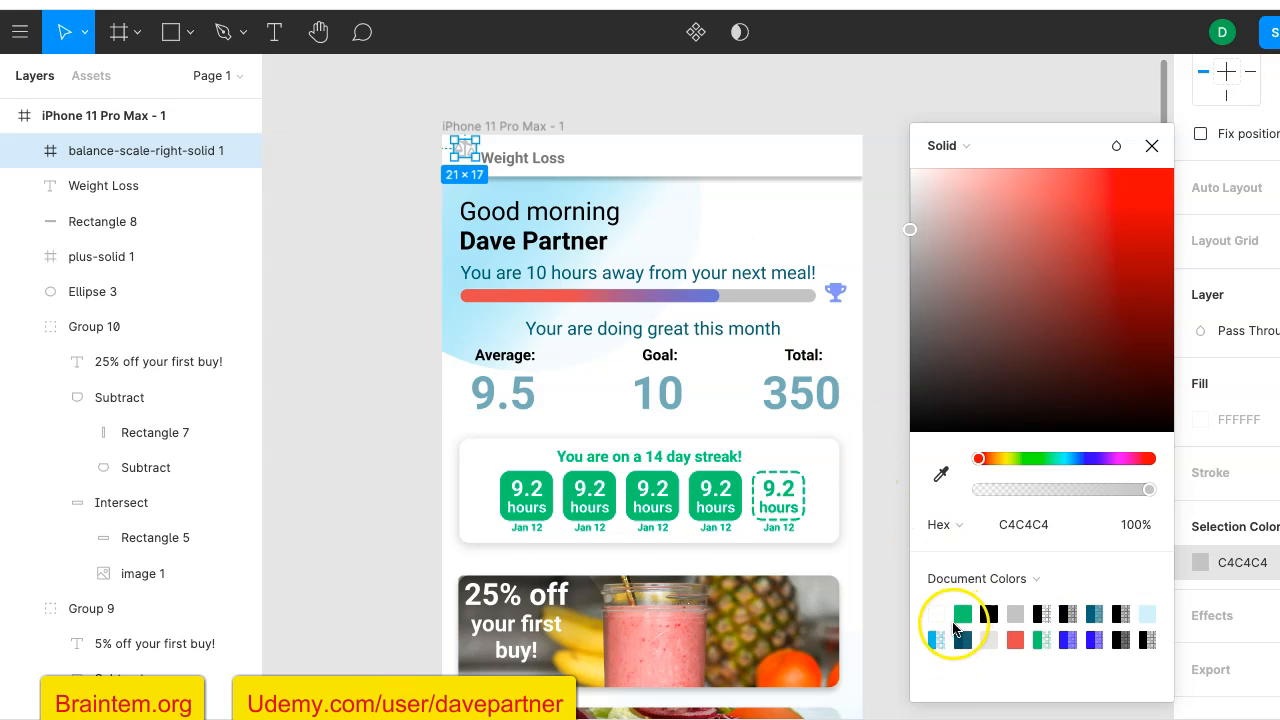
pyautogui.click(1121, 638)
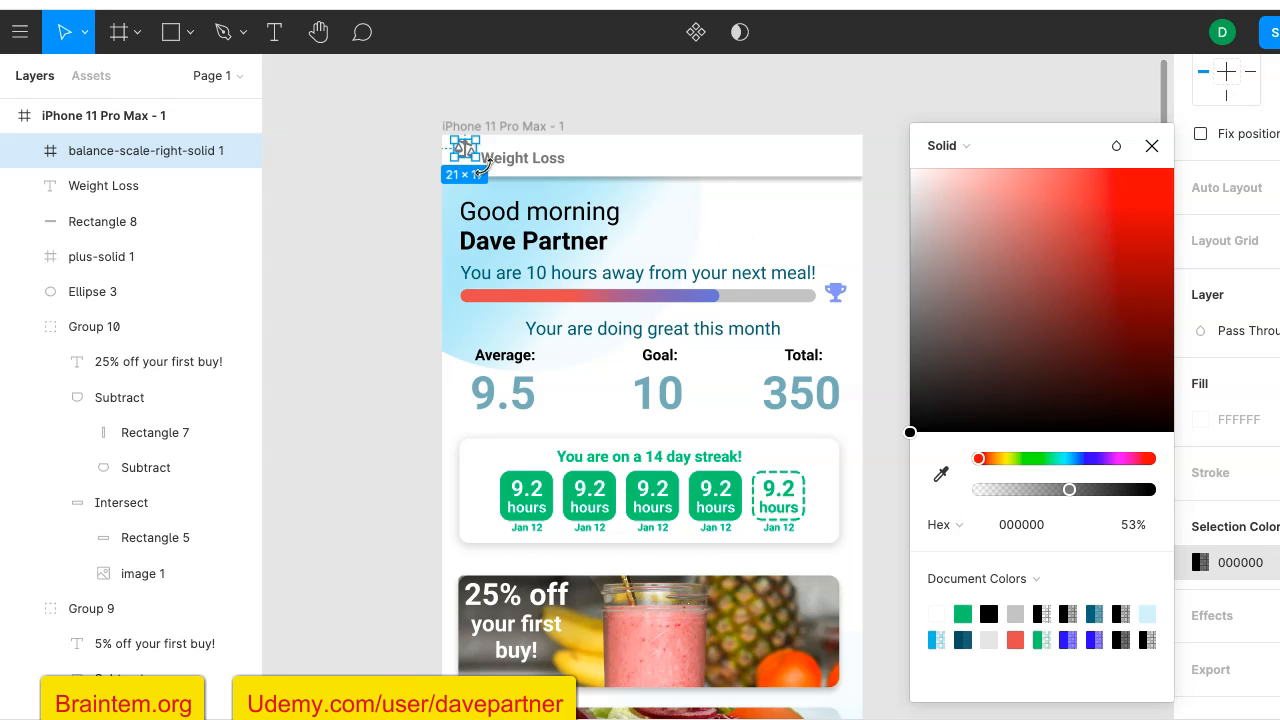
pyautogui.scroll(5, 484, 168)
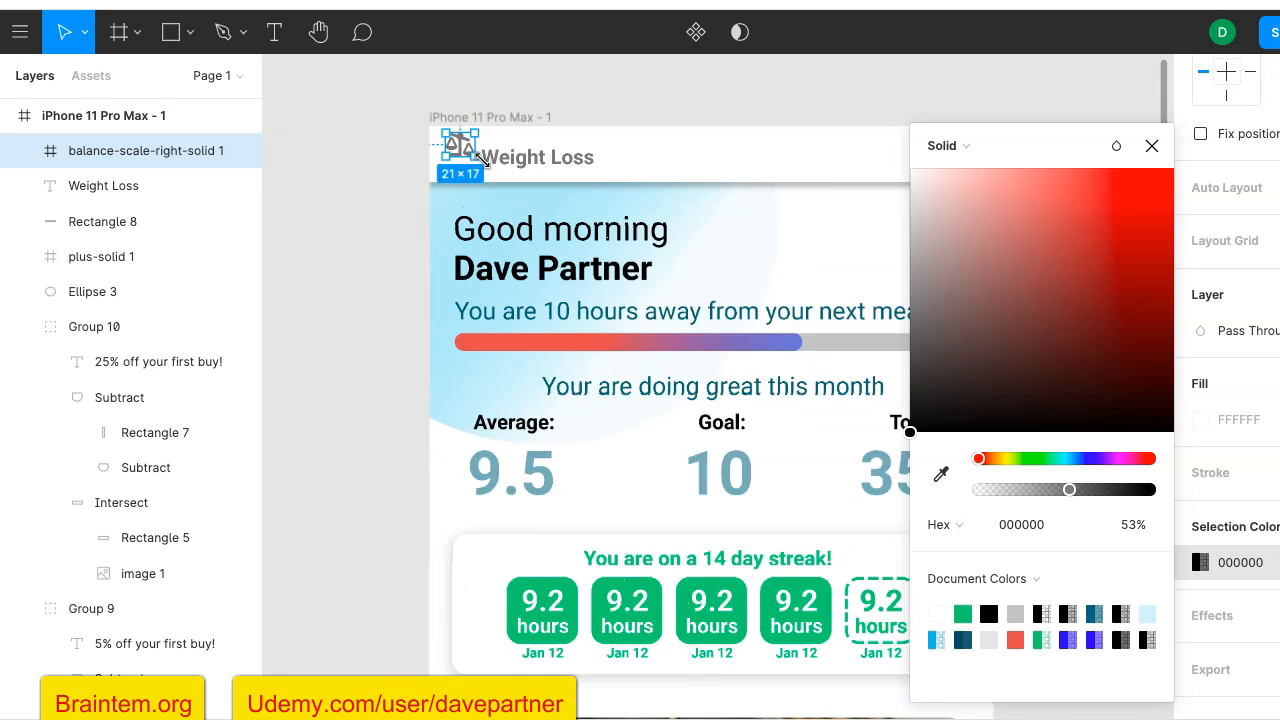
# - Try to adjust the balance-scale icon on the canvas, and undo its last changes, including the black recoloring
pyautogui.moveTo(470, 155)
pyautogui.mouseDown()
pyautogui.moveTo(484, 169)
pyautogui.moveTo(464, 158)
pyautogui.moveTo(472, 167)
pyautogui.mouseUp()
pyautogui.hotkey('ctrl', 'z')
pyautogui.hotkey('ctrl', 'z')
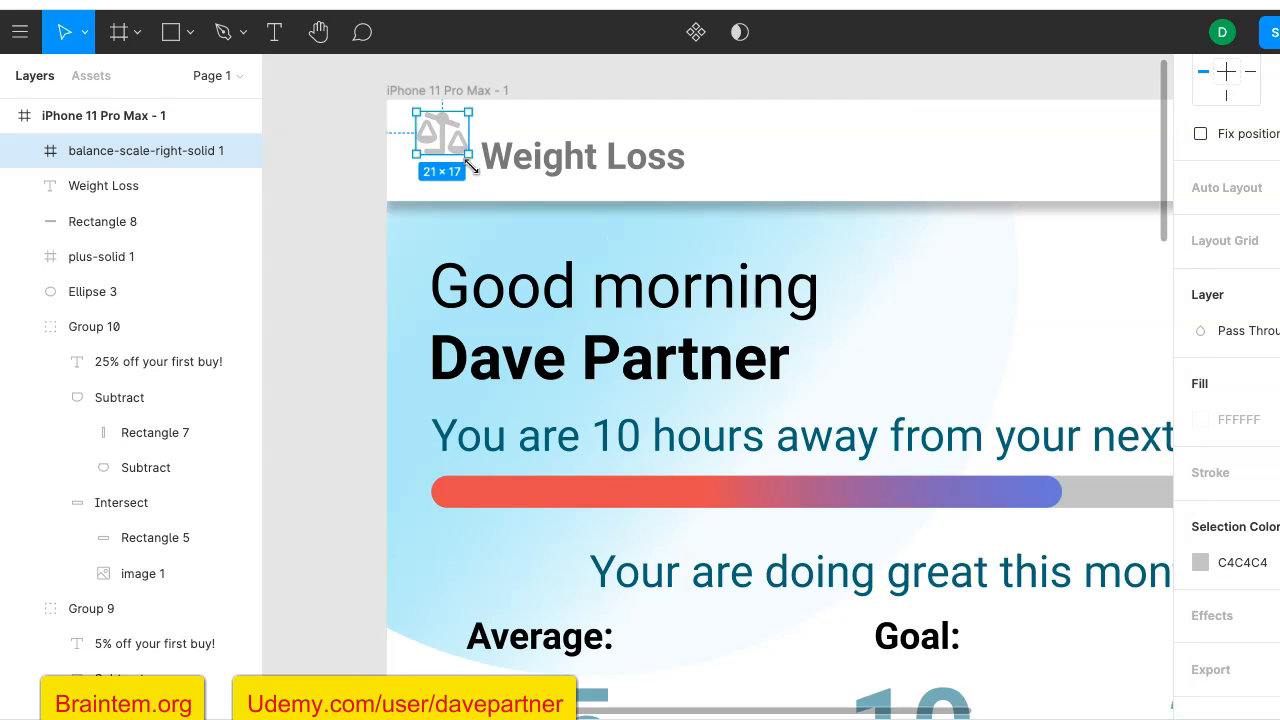
pyautogui.hotkey('ctrl', 'y')
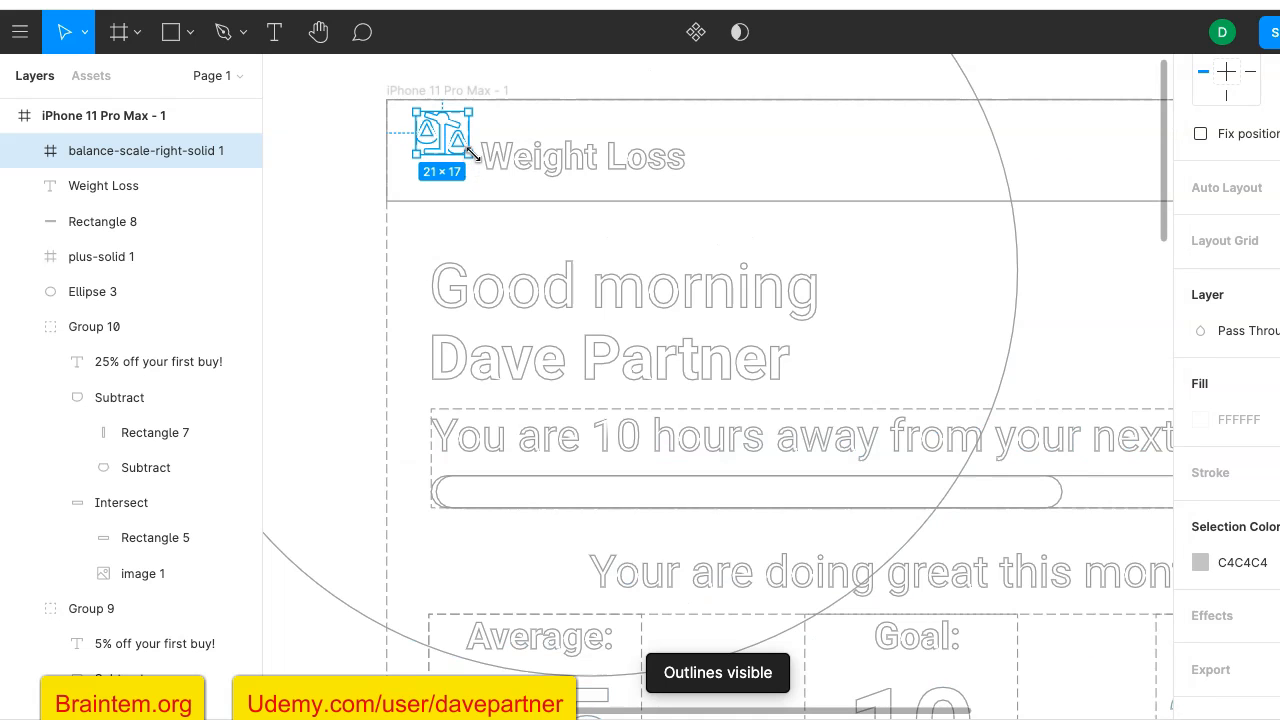
pyautogui.click(334, 425)
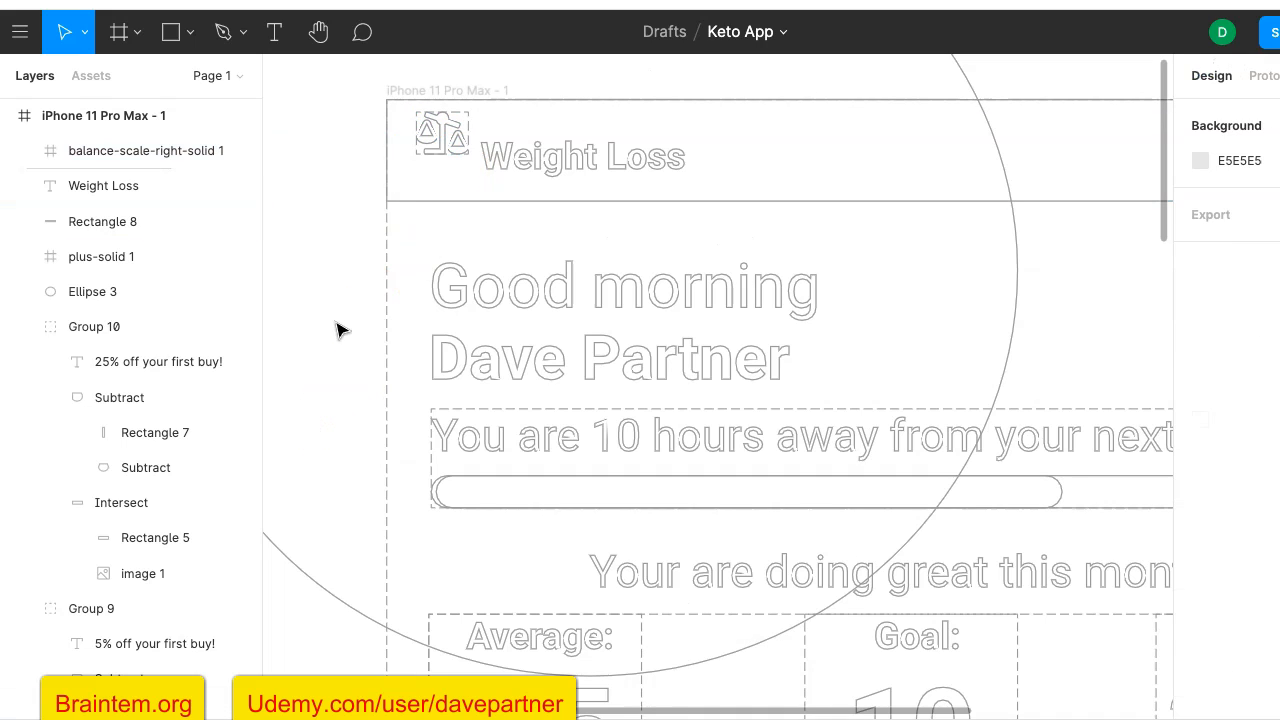
pyautogui.hotkey('ctrl', 'z')
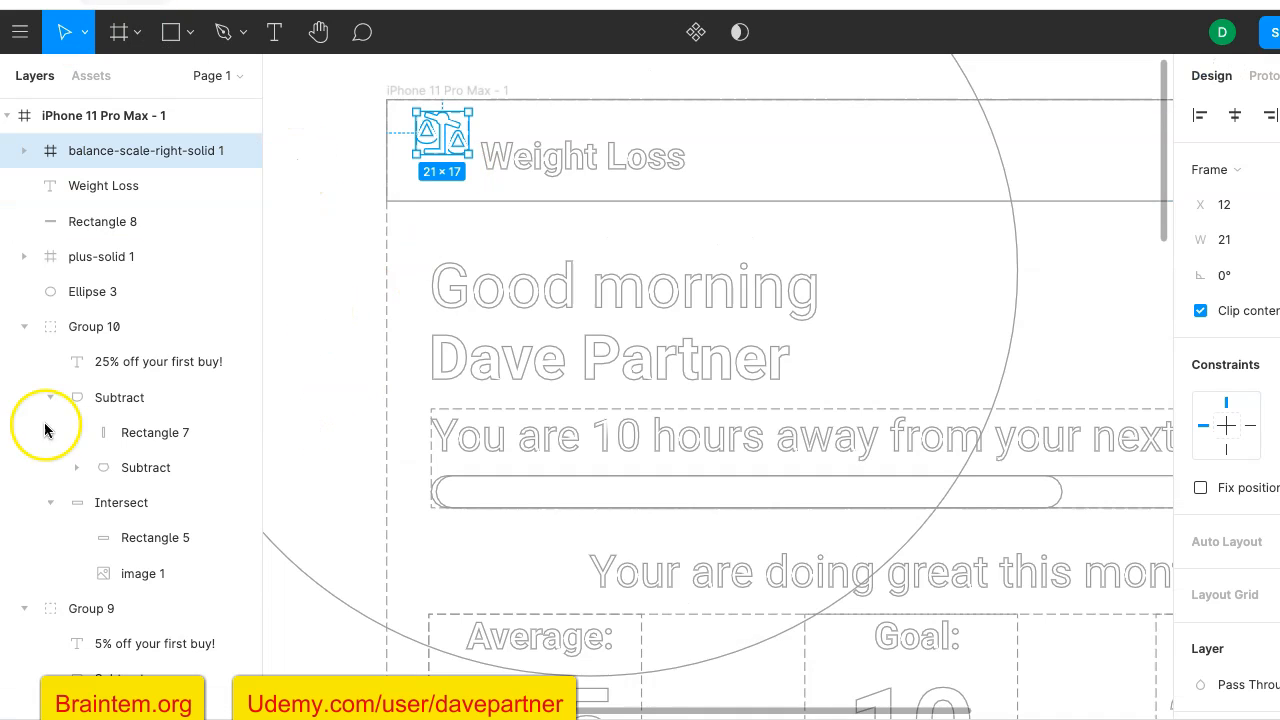
pyautogui.hotkey('ctrl', '-')
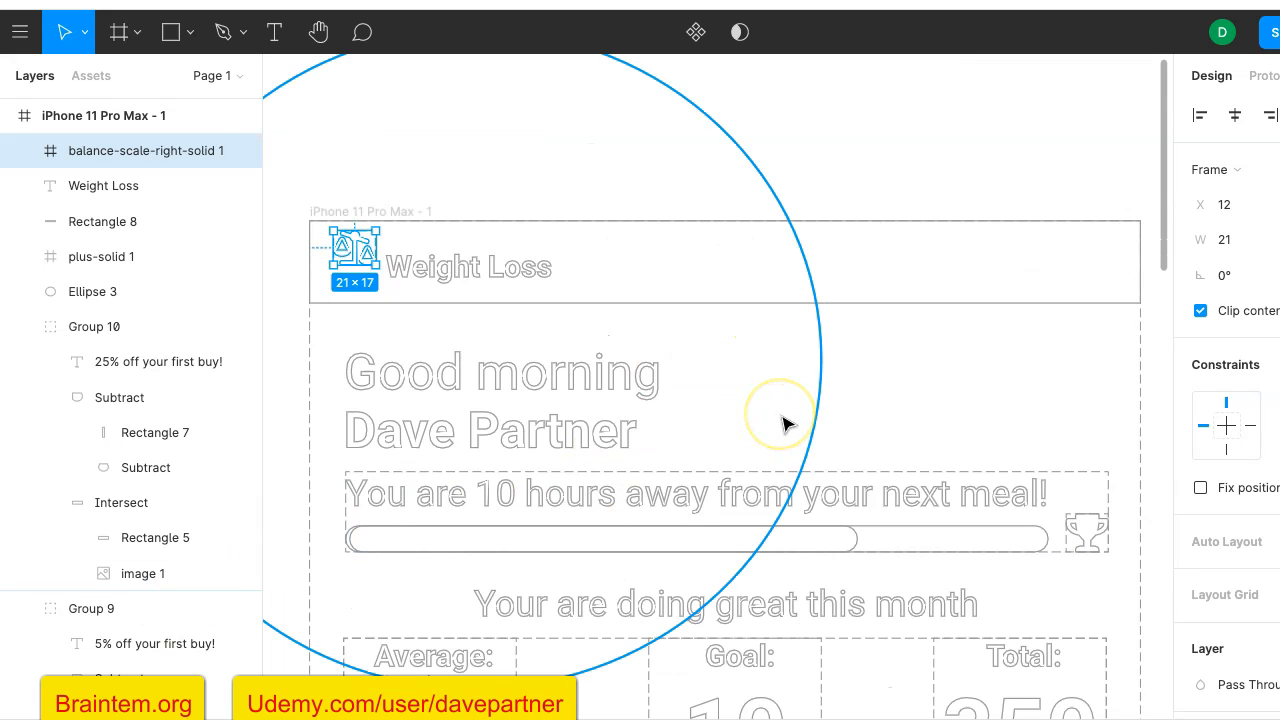
pyautogui.hotkey('ctrl', 'y')
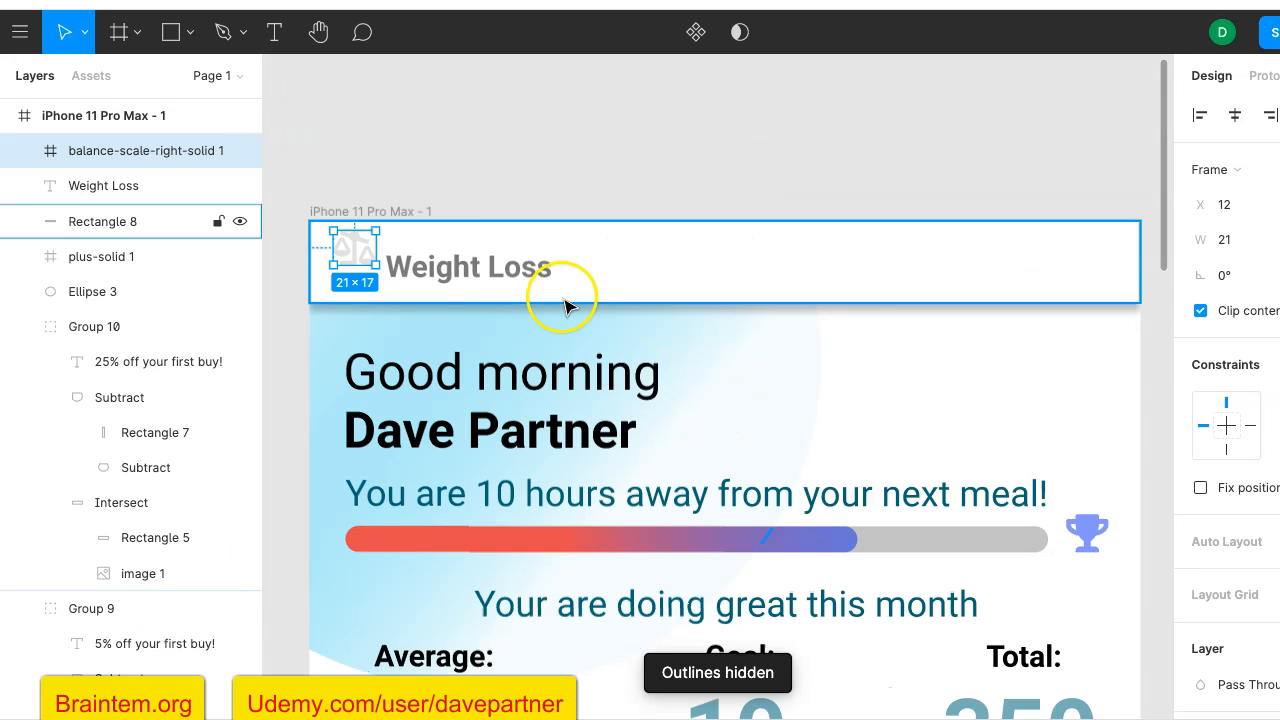
# - Move the balance-scale icon down beside the "Weight Loss" title and recolor it with the document's black (000000) at 53% opacity
pyautogui.moveTo(370, 257)
pyautogui.mouseDown()
pyautogui.moveTo(354, 254)
pyautogui.moveTo(358, 268)
pyautogui.mouseUp()
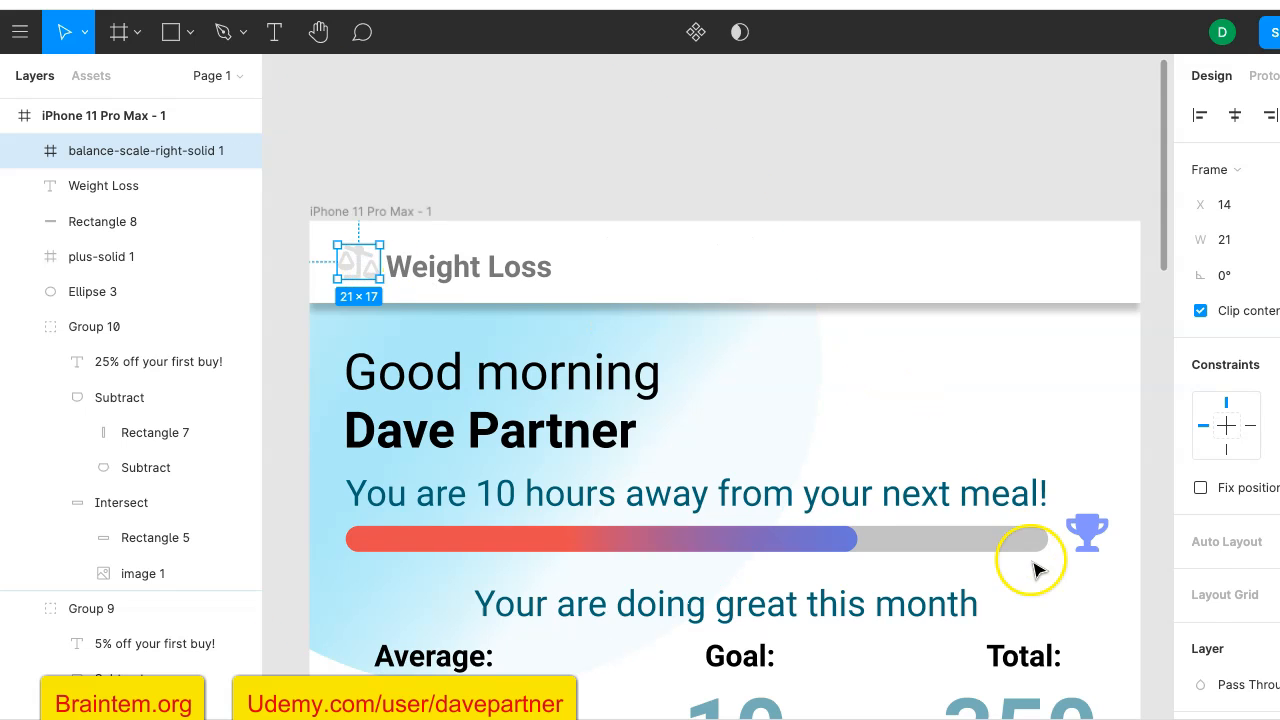
pyautogui.scroll(-3, 1198, 585)
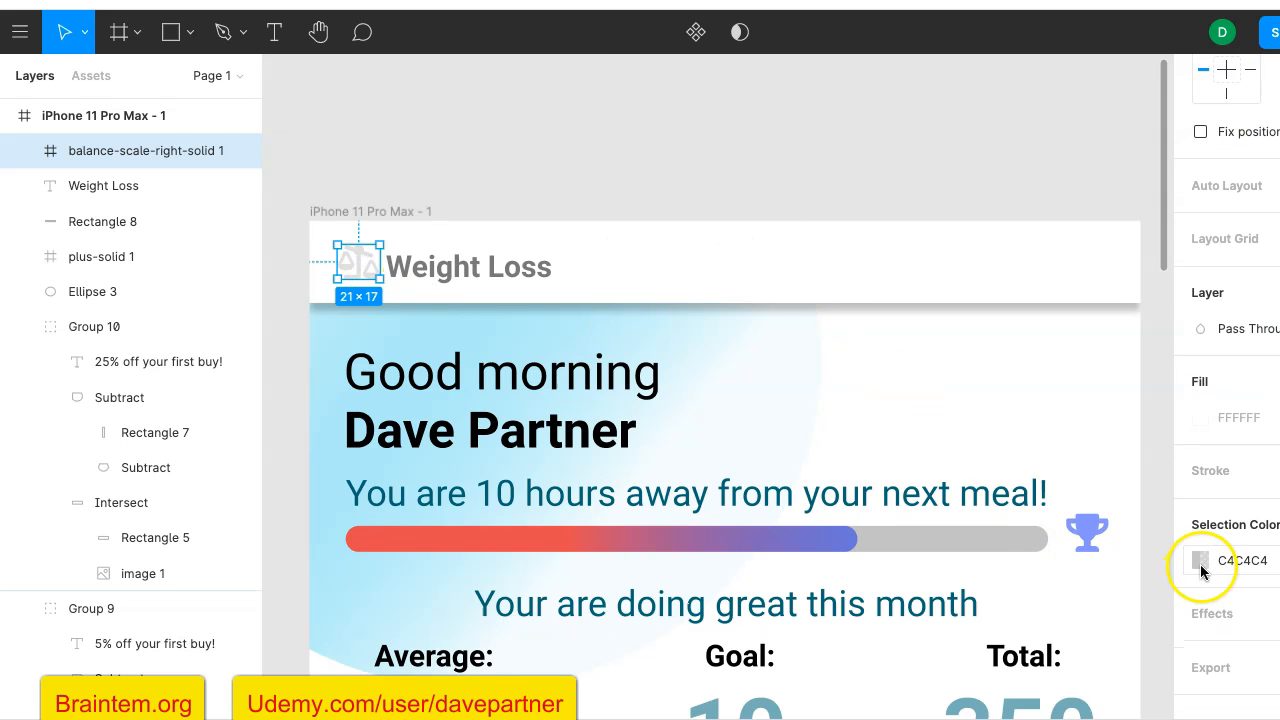
pyautogui.click(1200, 560)
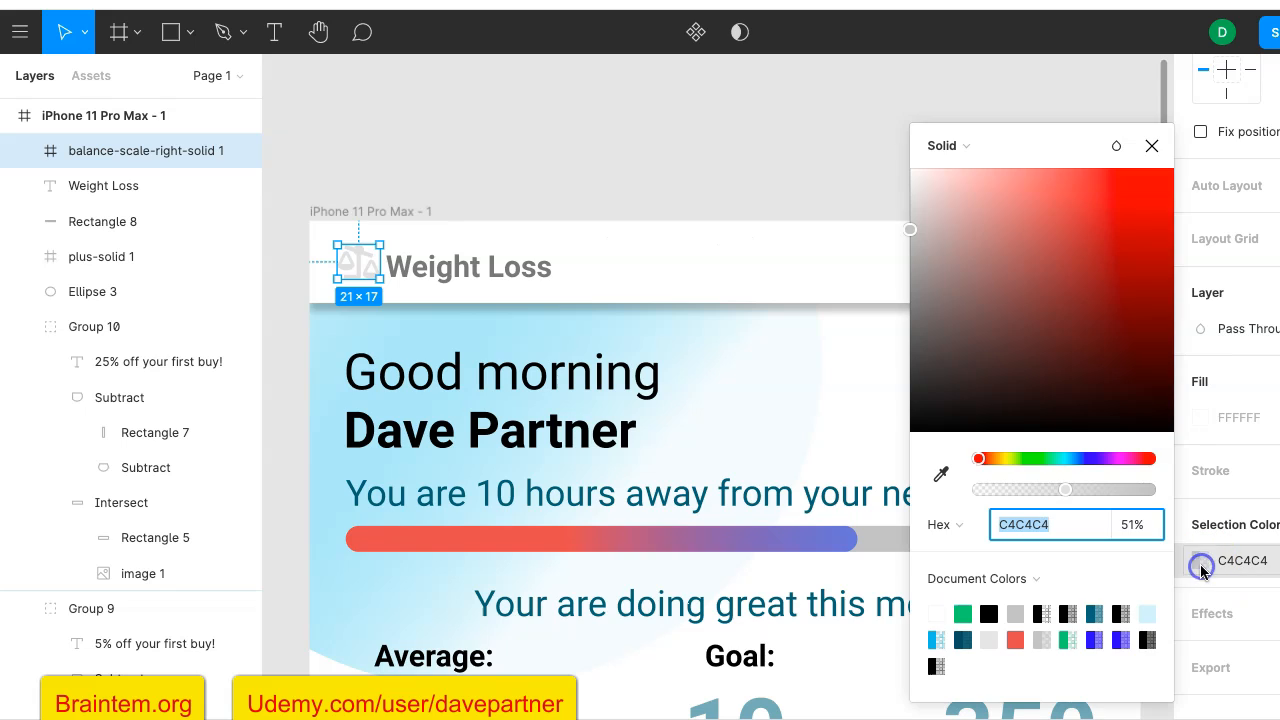
pyautogui.click(1068, 613)
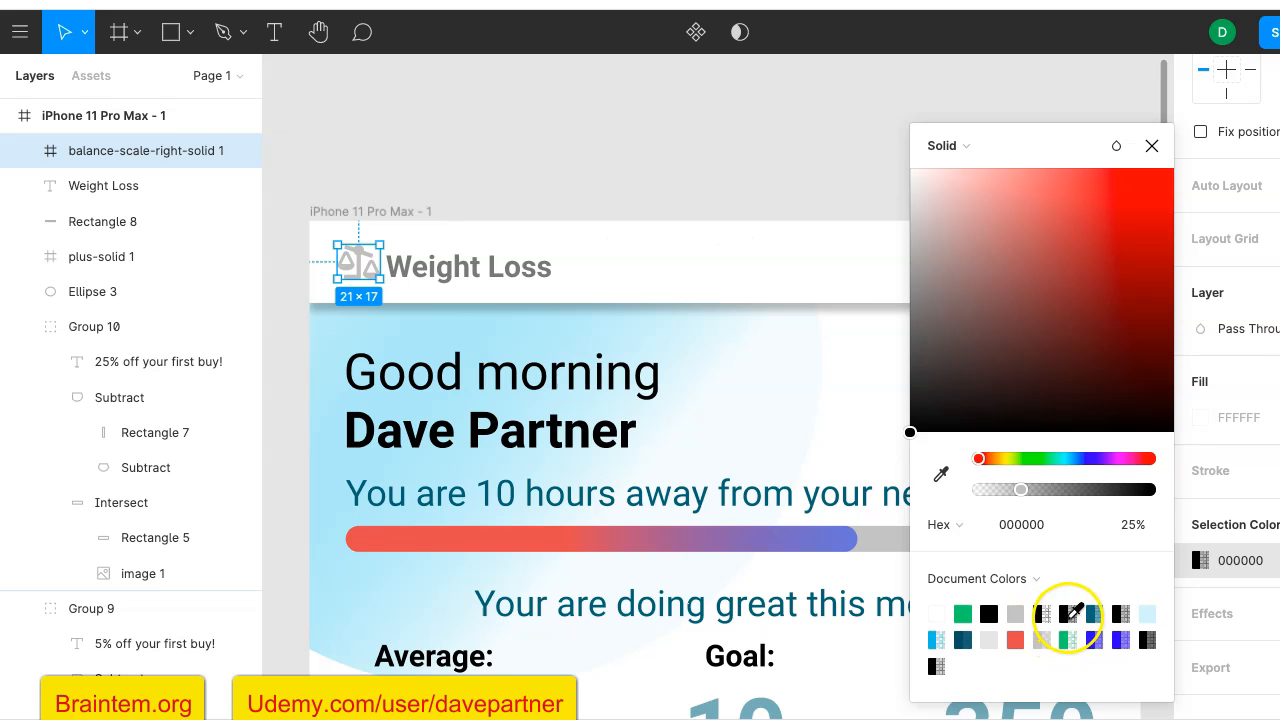
pyautogui.click(1122, 614)
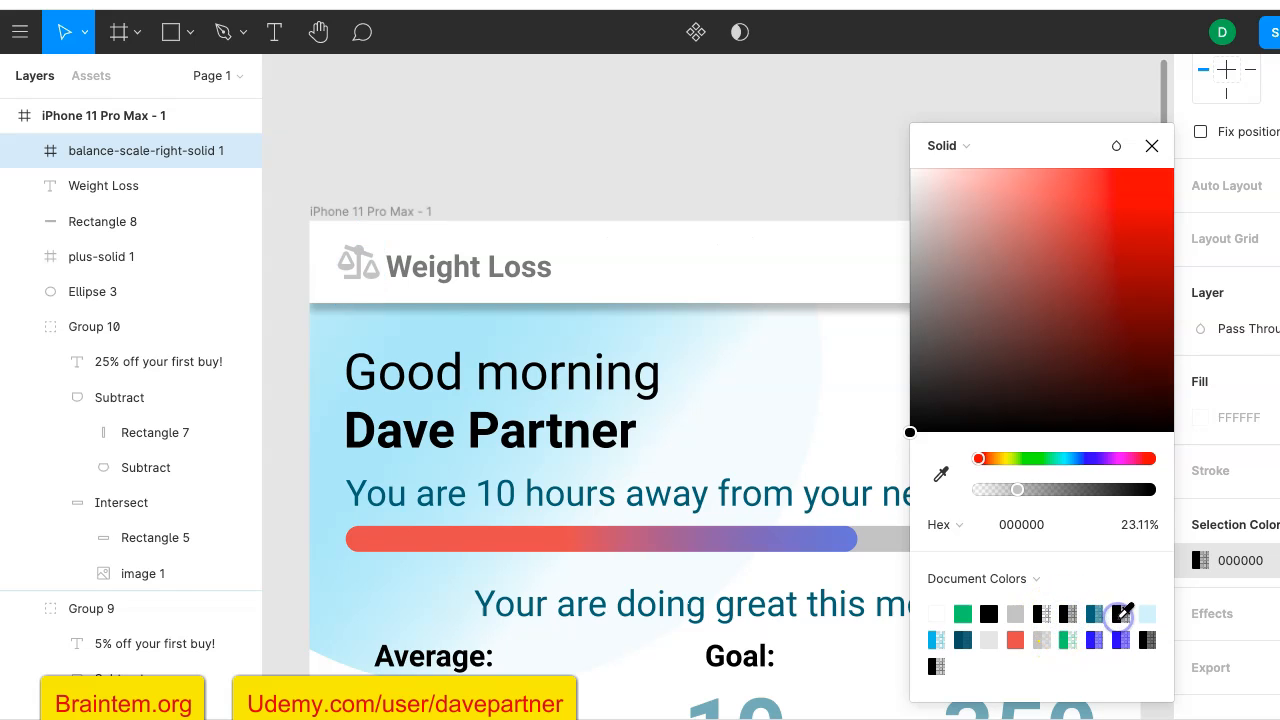
pyautogui.click(1148, 640)
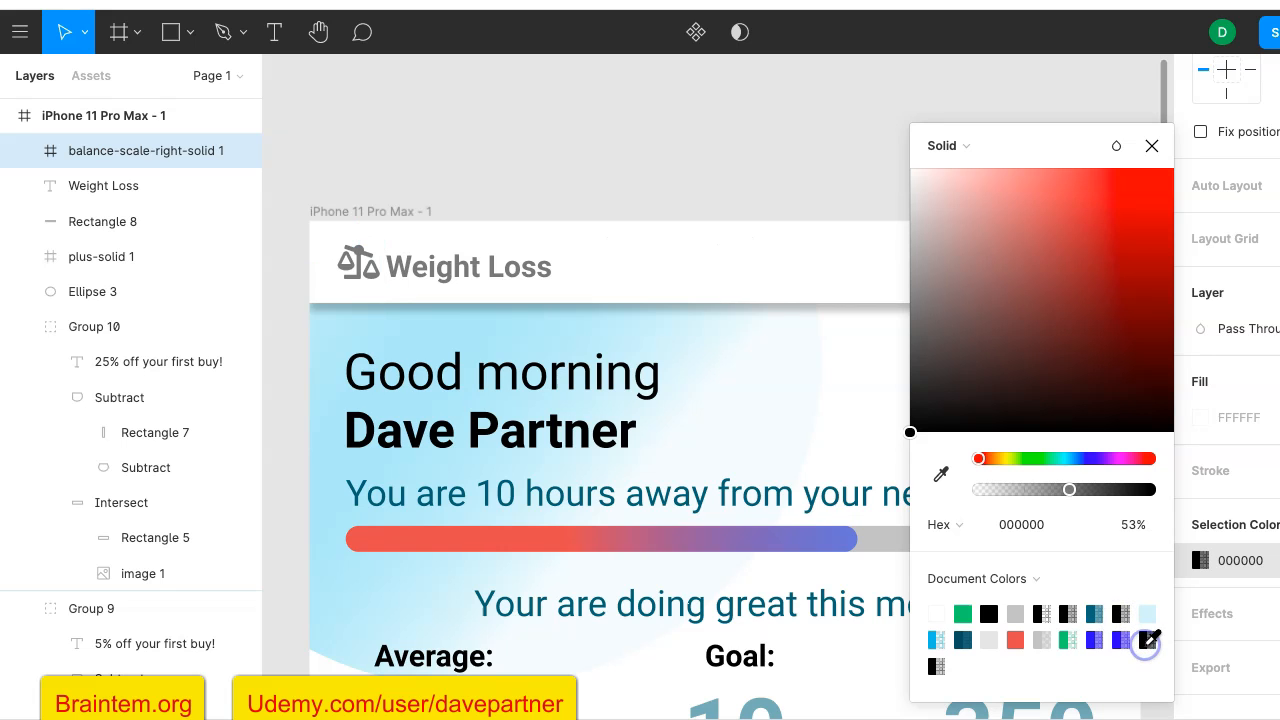
pyautogui.click(703, 126)
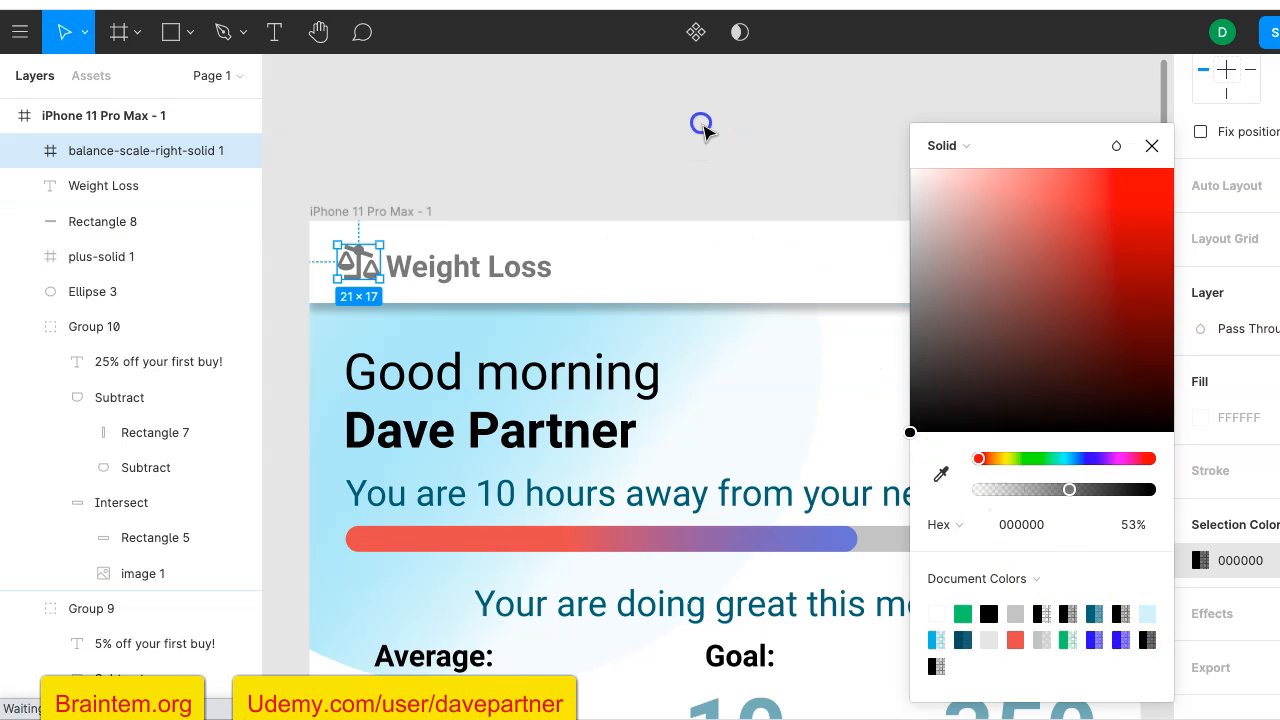
# - Set the "Weight Loss" title's font size to 20
pyautogui.scroll(-2, 705, 148)
pyautogui.scroll(-2, 705, 148)
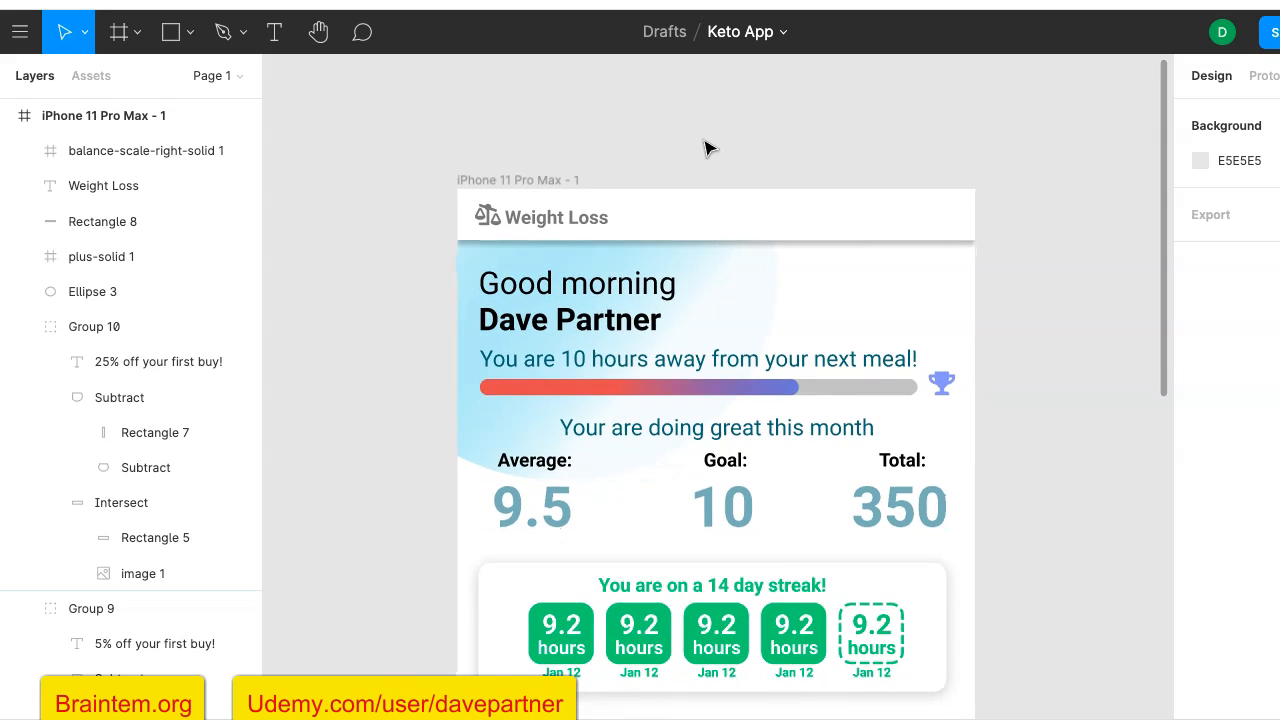
pyautogui.scroll(-1, 705, 145)
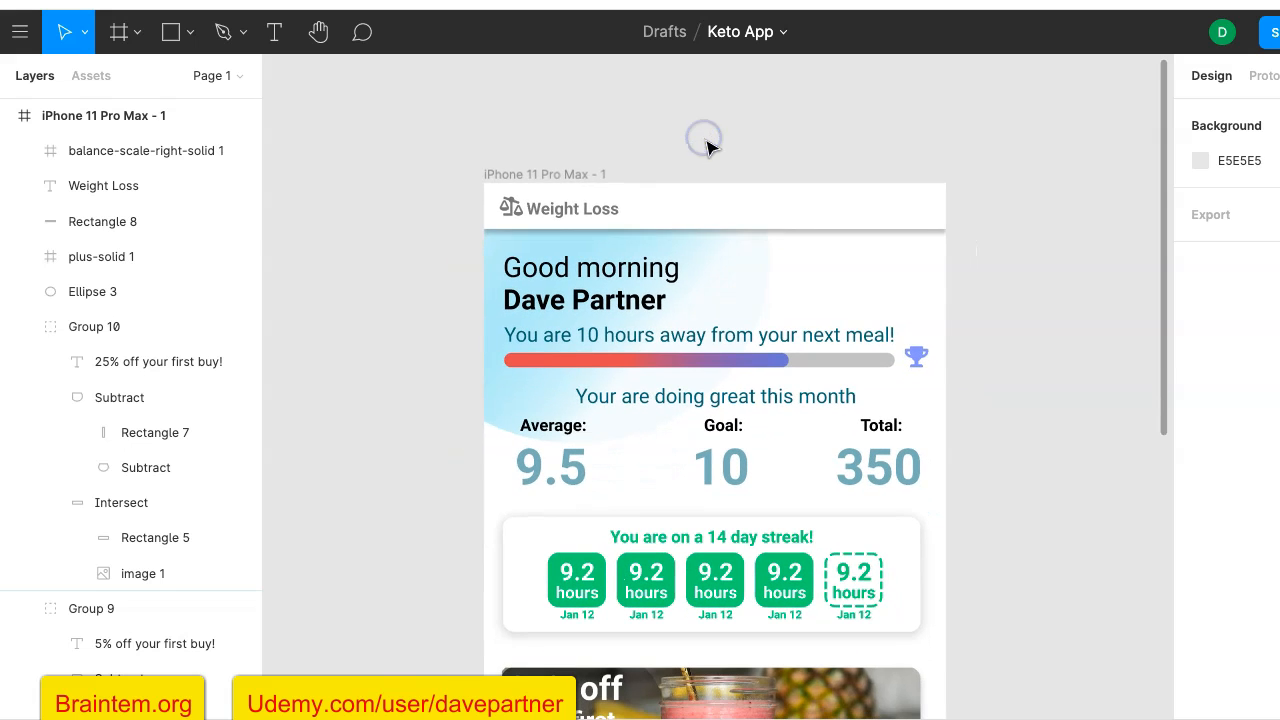
pyautogui.click(591, 211)
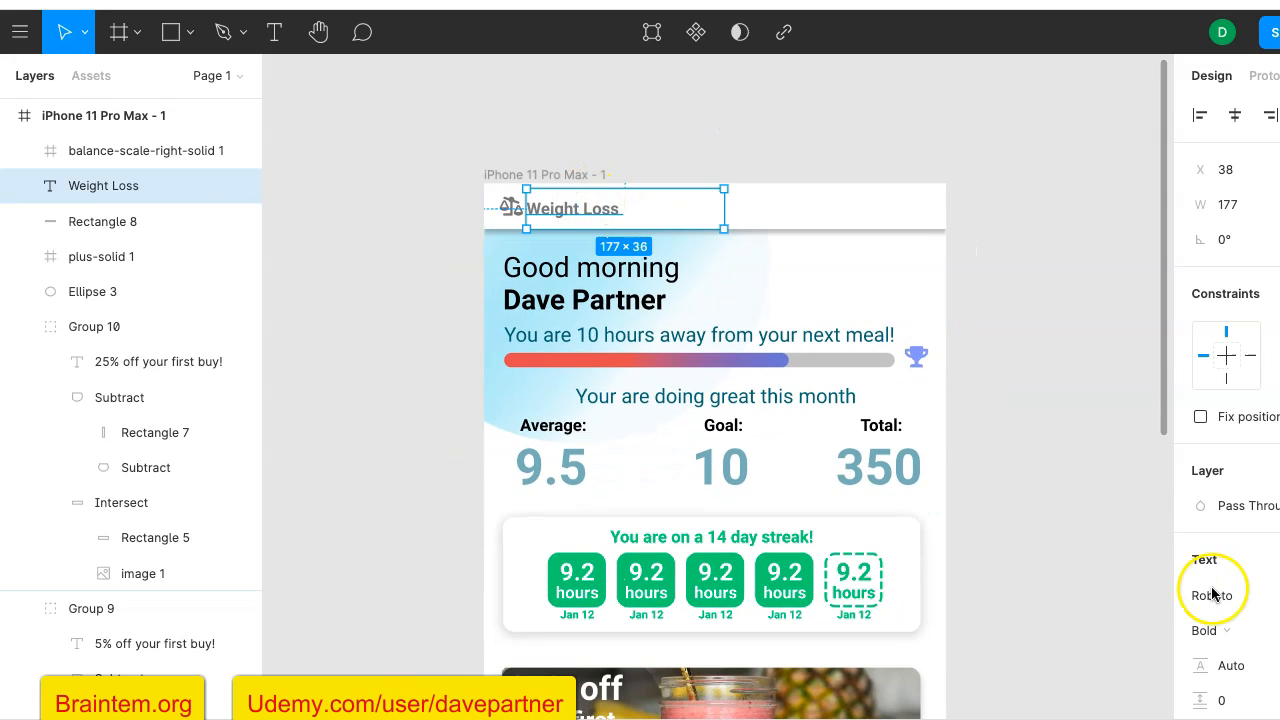
pyautogui.scroll(-2, 1211, 594)
pyautogui.scroll(-3, 1211, 594)
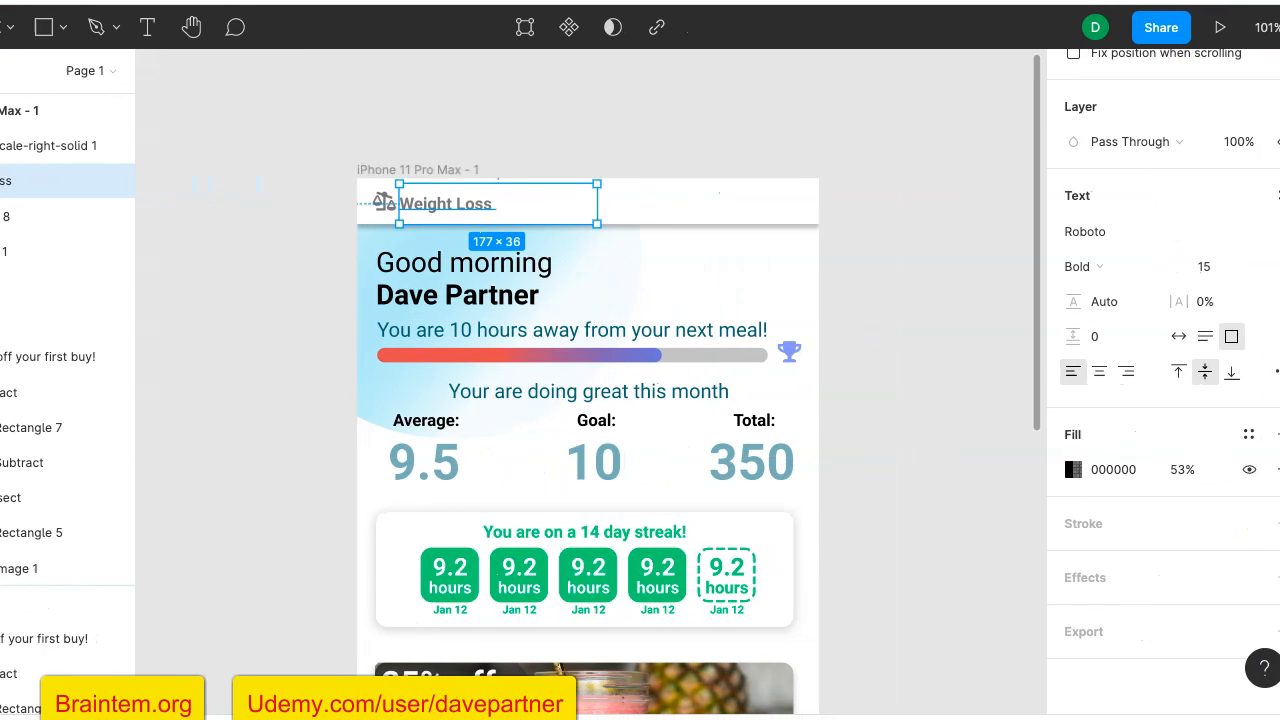
pyautogui.click(1216, 270)
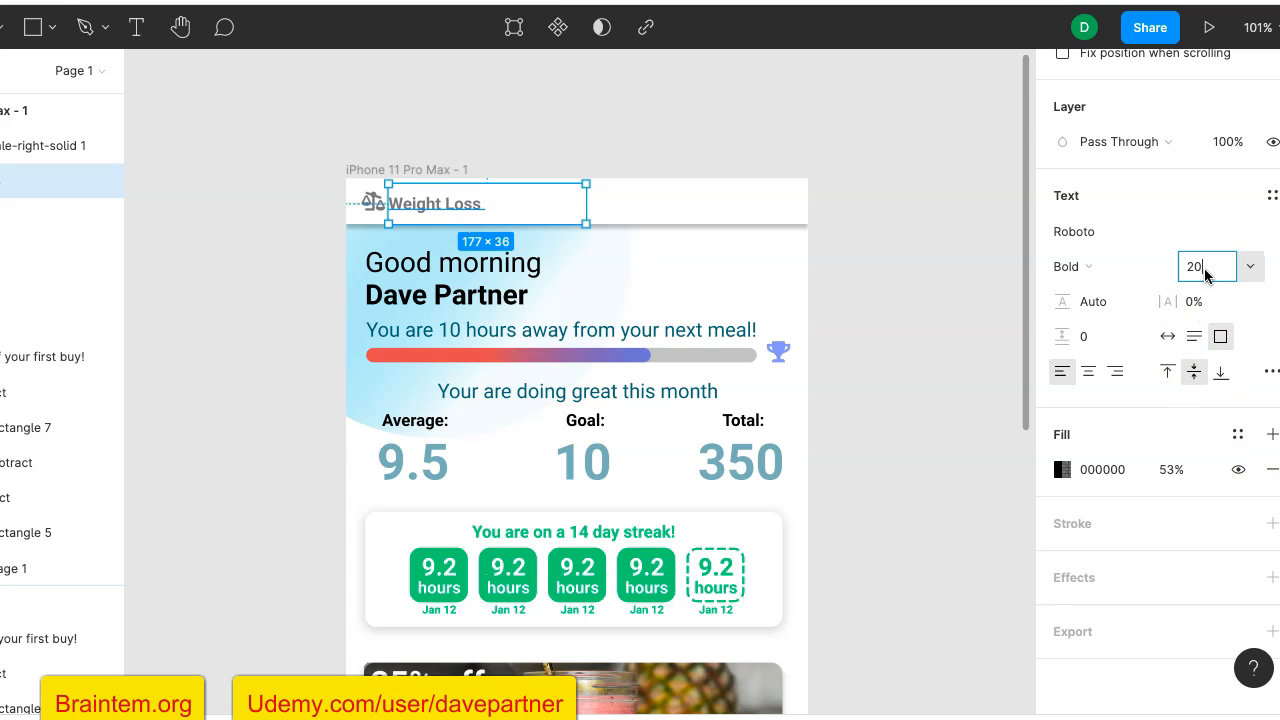
pyautogui.write('20')
pyautogui.press('Return')
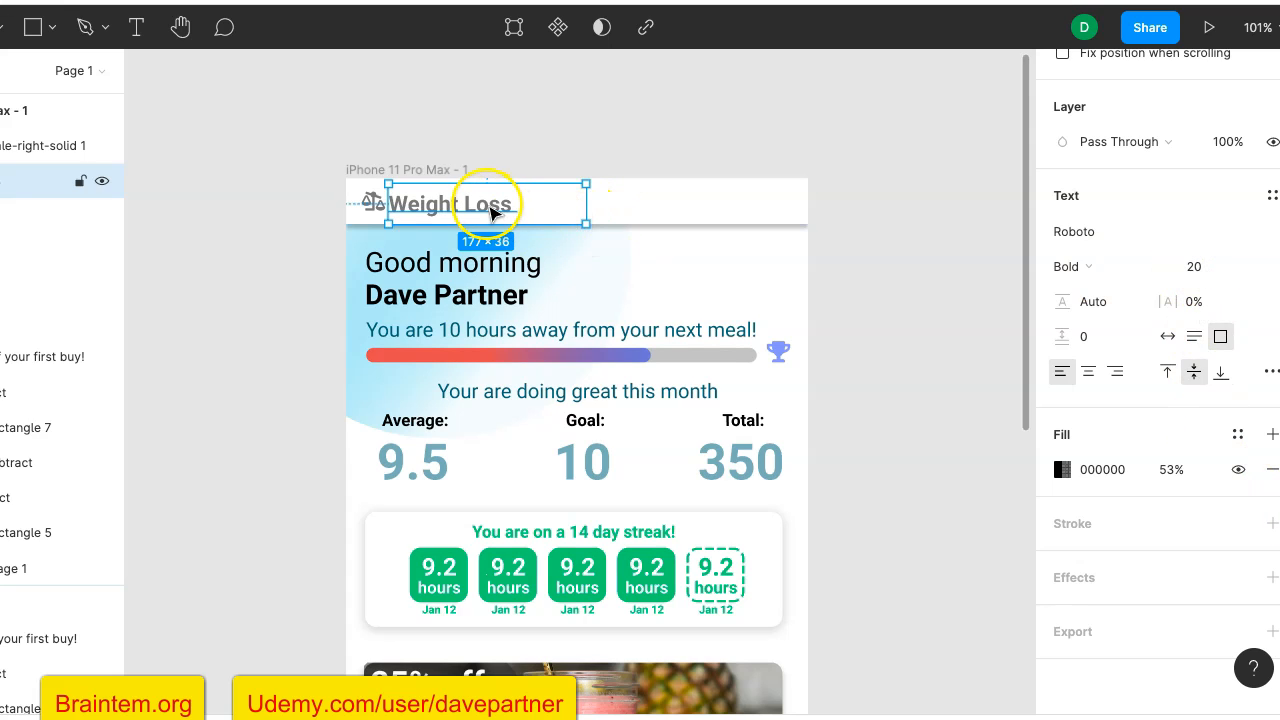
pyautogui.moveTo(474, 203)
pyautogui.mouseDown()
pyautogui.moveTo(489, 201)
pyautogui.moveTo(478, 200)
pyautogui.mouseUp()
pyautogui.click(901, 225)
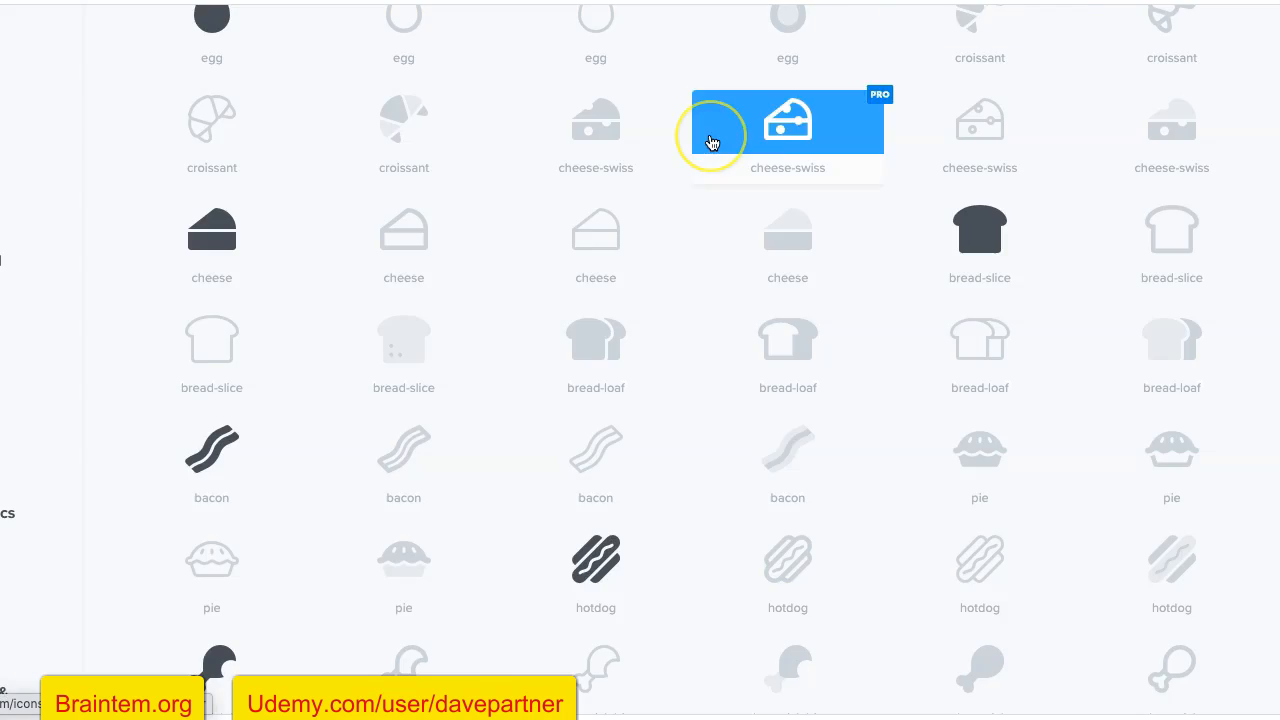
# - Search the Font Awesome icon library for "list"
pyautogui.scroll(10, 709, 134)
pyautogui.scroll(4, 712, 143)
pyautogui.moveTo(323, 363); pyautogui.dragTo(63, 370)
pyautogui.write('list')
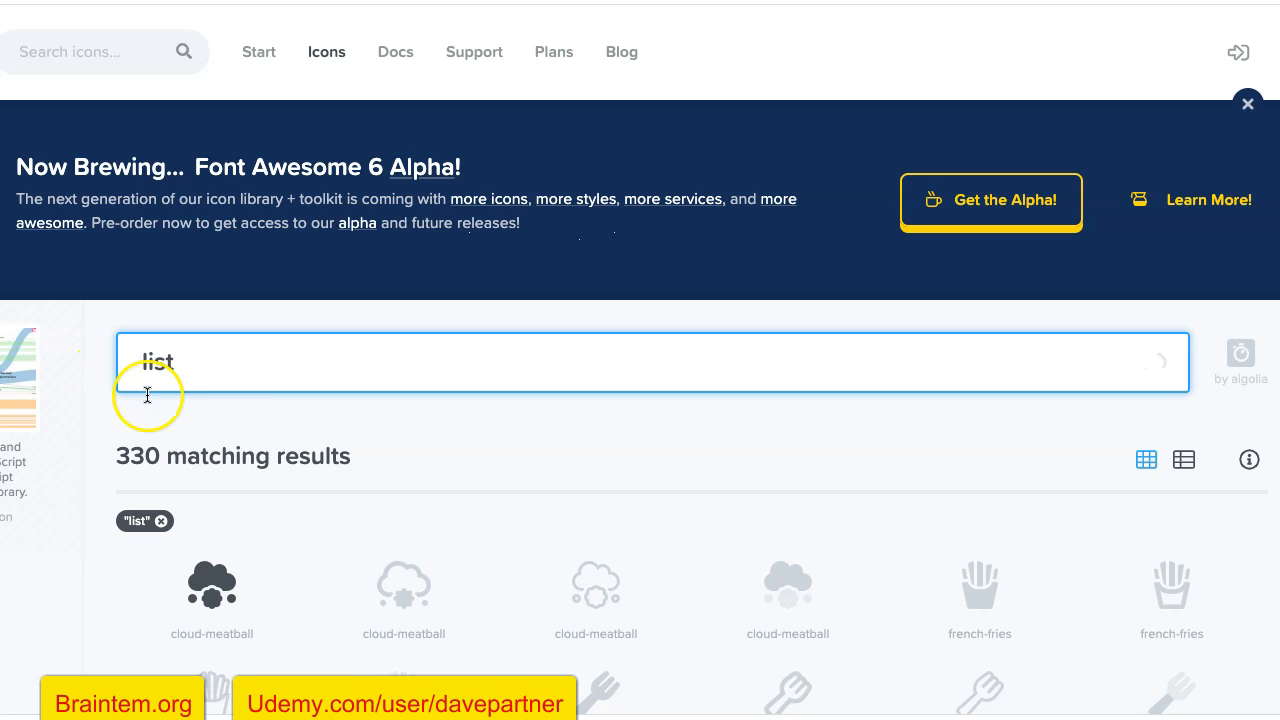
pyautogui.scroll(-1, 245, 410)
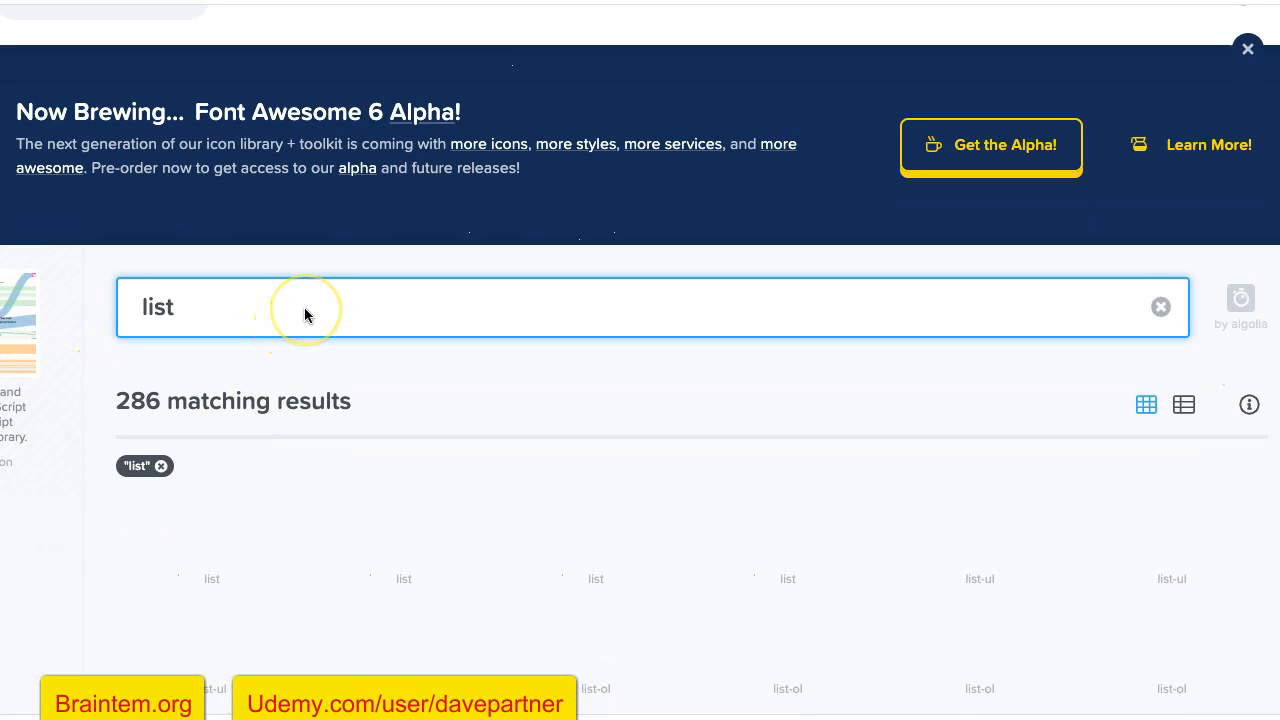
pyautogui.scroll(-4, 248, 375)
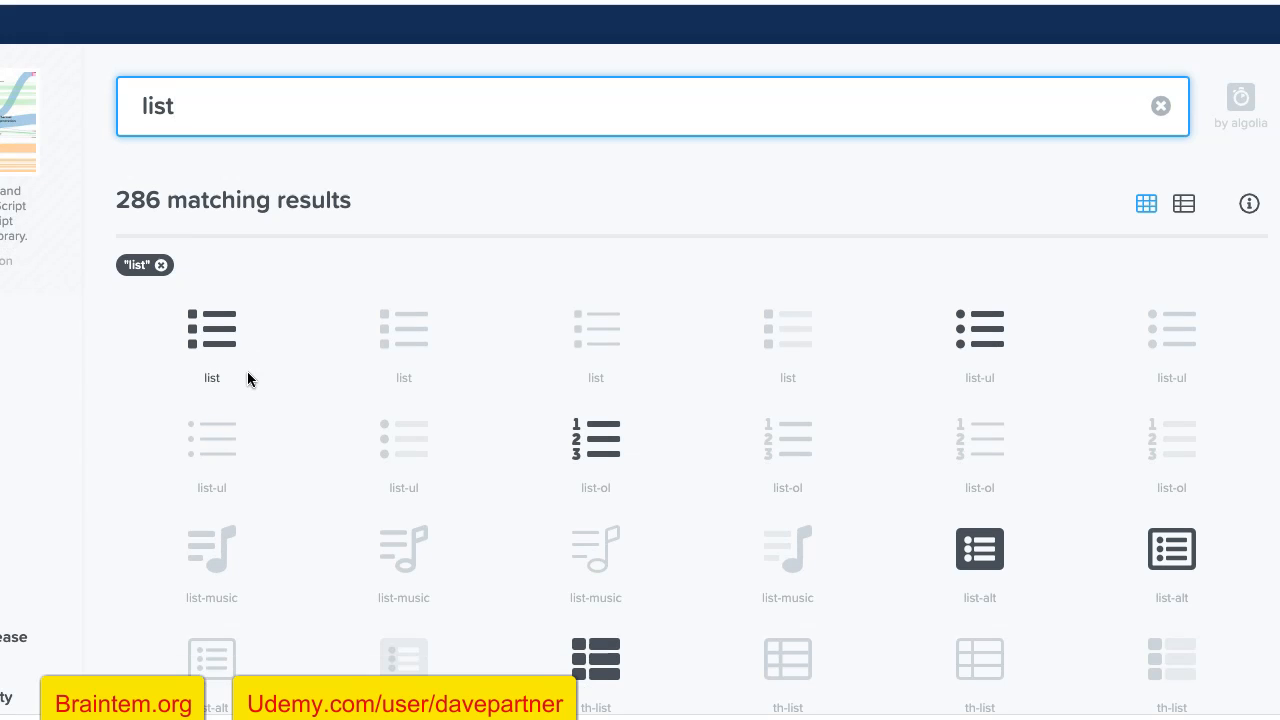
# - Open the free solid-style "list" icon and download its SVG file
pyautogui.click(203, 341)
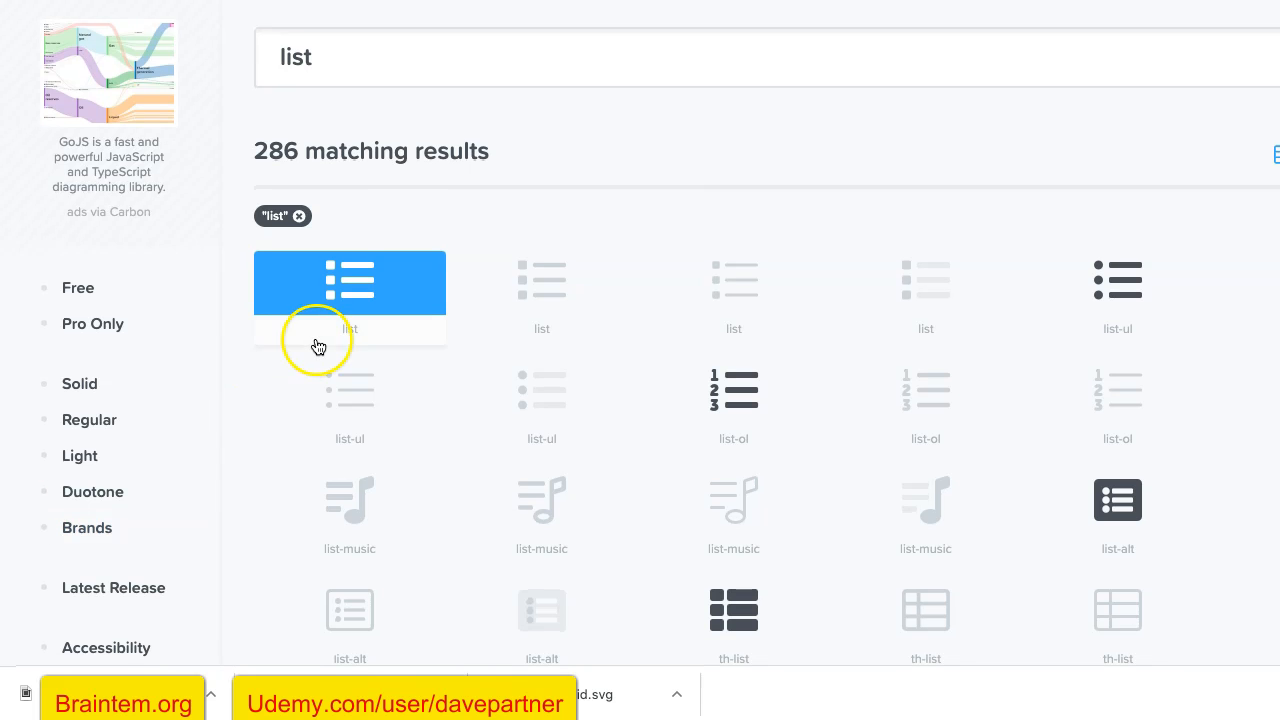
pyautogui.click(352, 285)
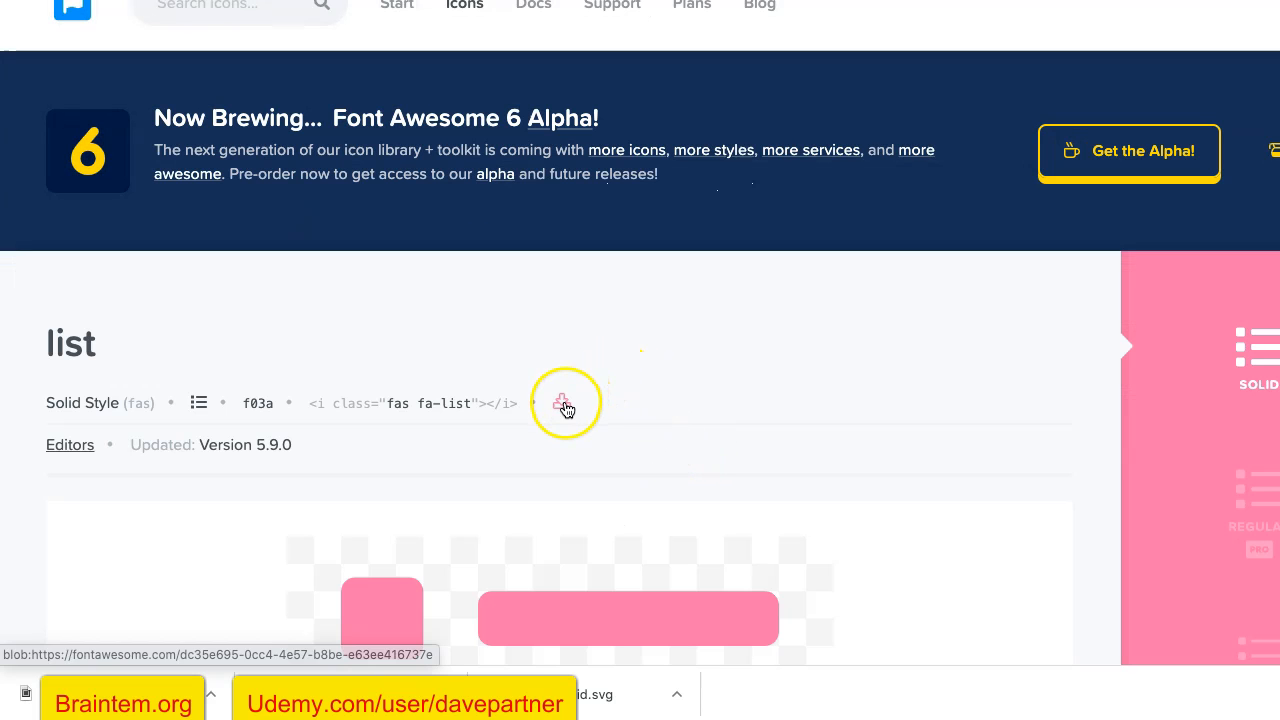
pyautogui.click(562, 401)
pyautogui.click(546, 474)
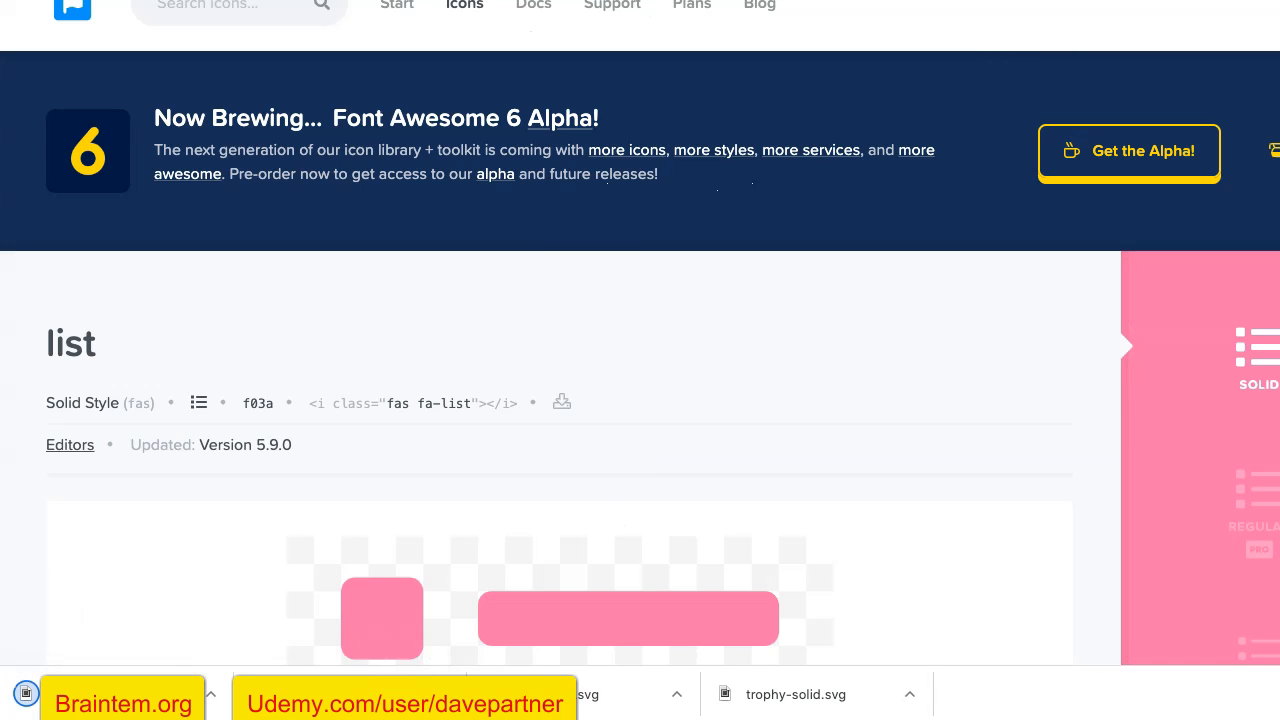
# - Switch to Figma, import the downloaded list icon into the iPhone frame, and scale it to 27 × 27 at the header's right end
pyautogui.click(530, 2)
pyautogui.moveTo(90, 697); pyautogui.dragTo(820, 194)
pyautogui.scroll(1, 900, 190)
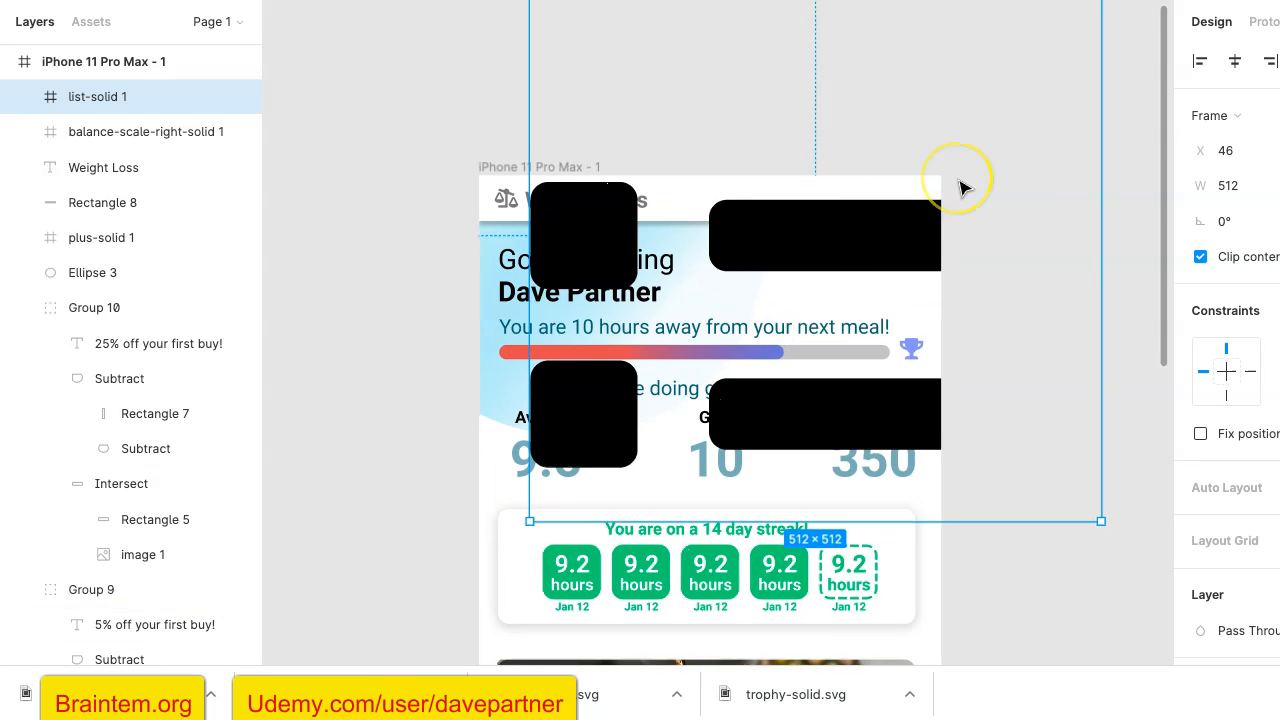
pyautogui.scroll(3, 960, 188)
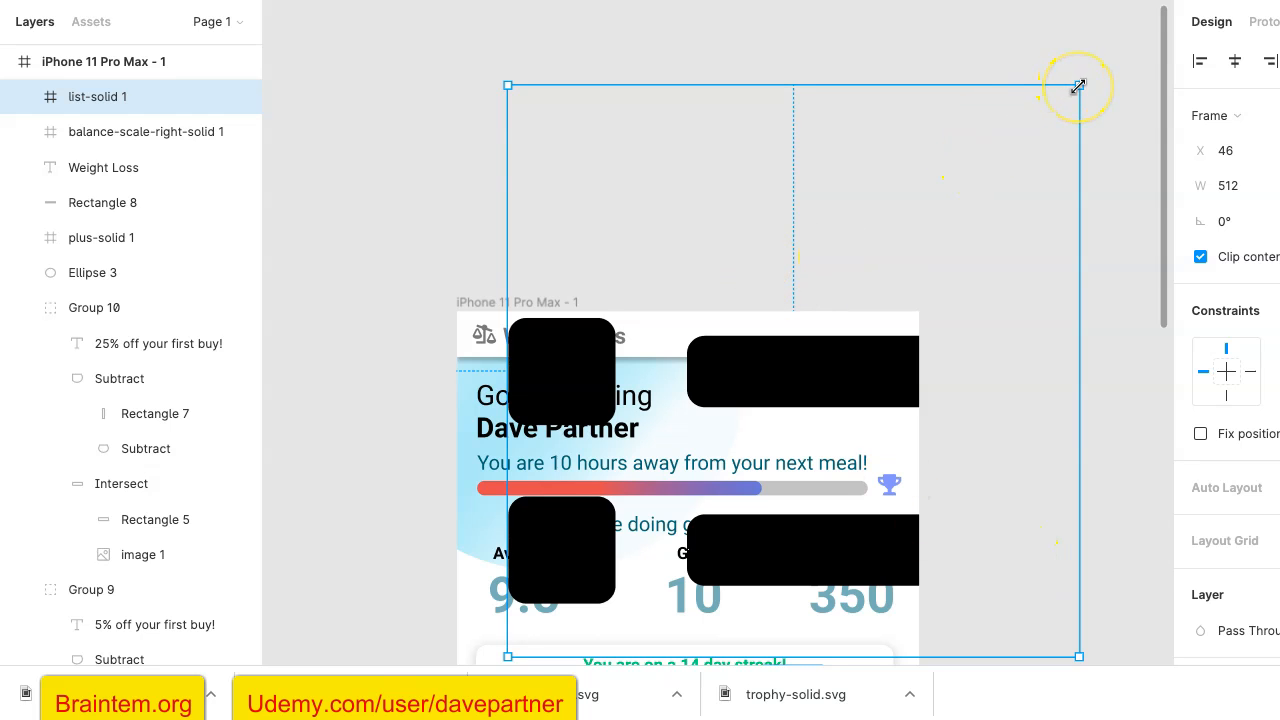
pyautogui.moveTo(1078, 86)
pyautogui.mouseDown()
pyautogui.moveTo(547, 618)
pyautogui.moveTo(571, 521)
pyautogui.moveTo(514, 466)
pyautogui.moveTo(865, 120)
pyautogui.moveTo(903, 114)
pyautogui.moveTo(890, 145)
pyautogui.mouseUp()
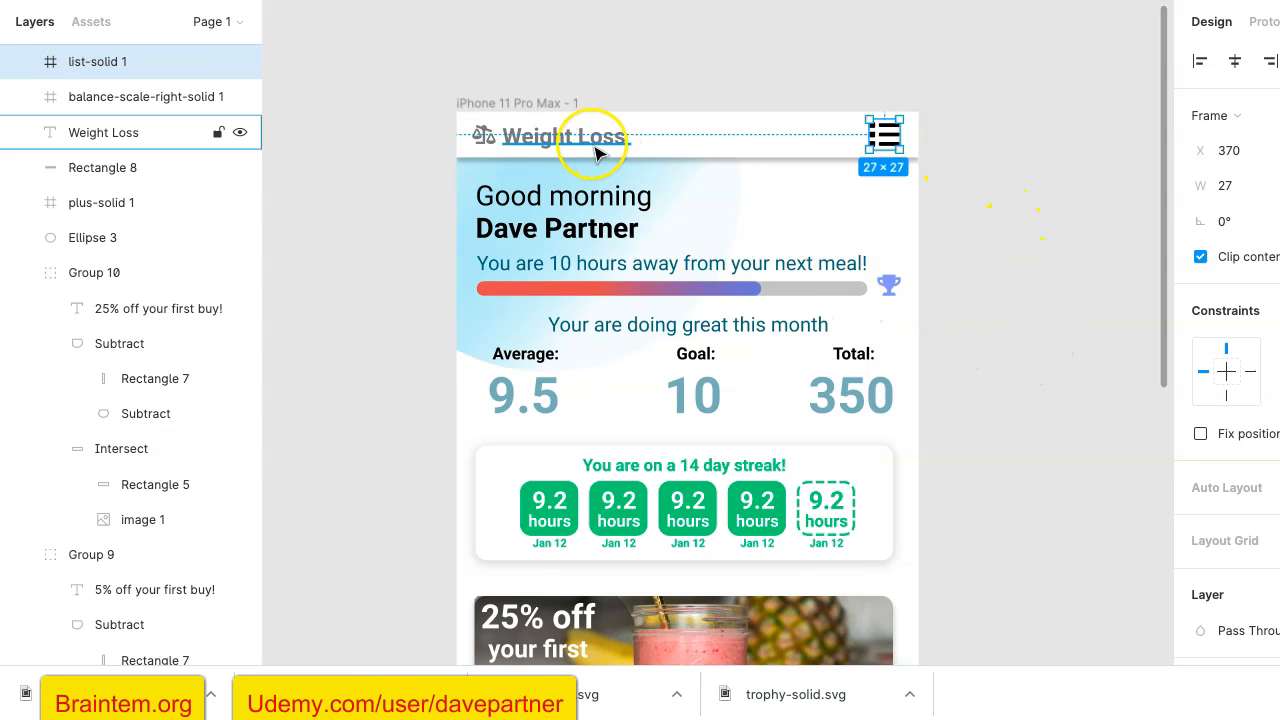
# - Recolour the header's list icon to the document's black 000000 at 53% opacity
pyautogui.scroll(-5, 1246, 594)
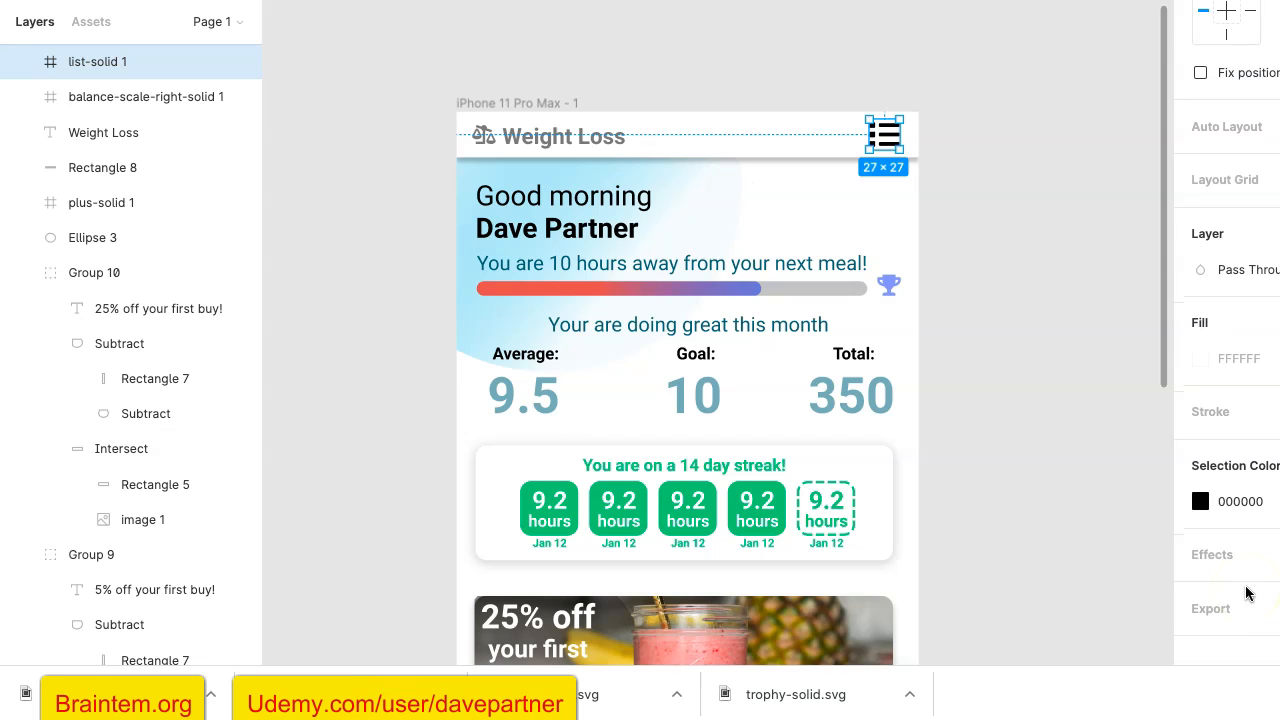
pyautogui.click(1200, 503)
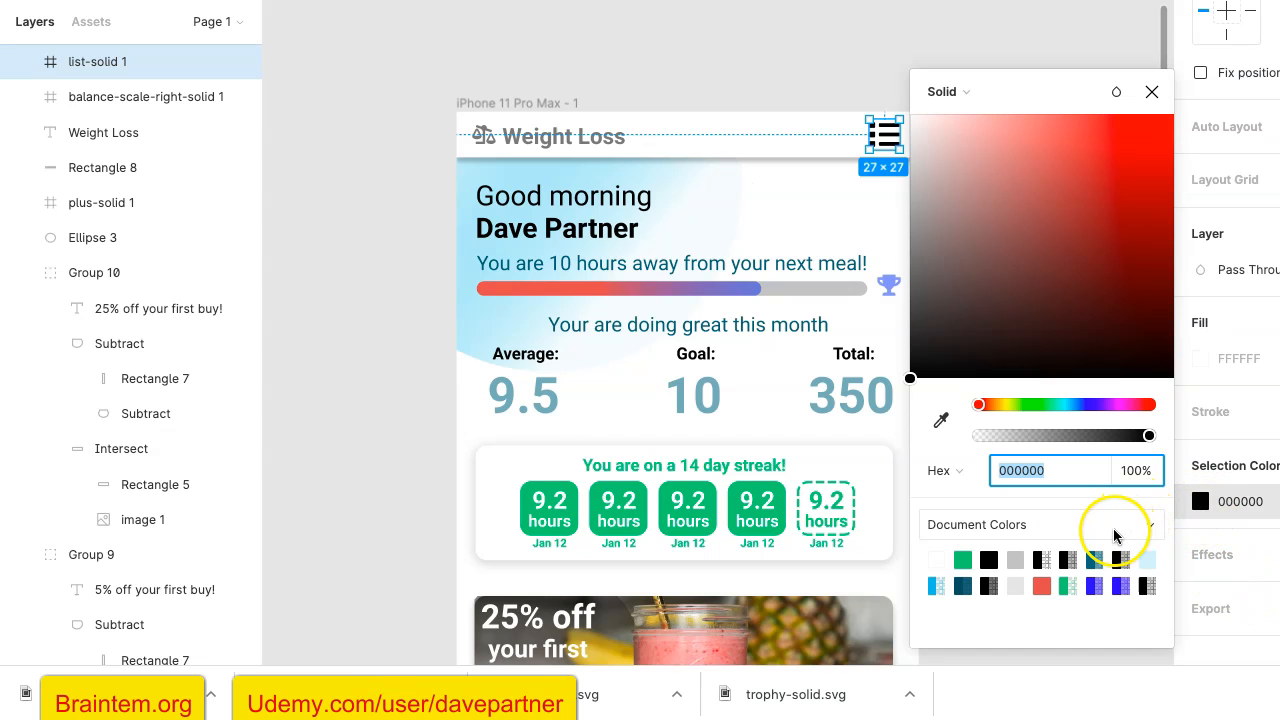
pyautogui.click(1119, 561)
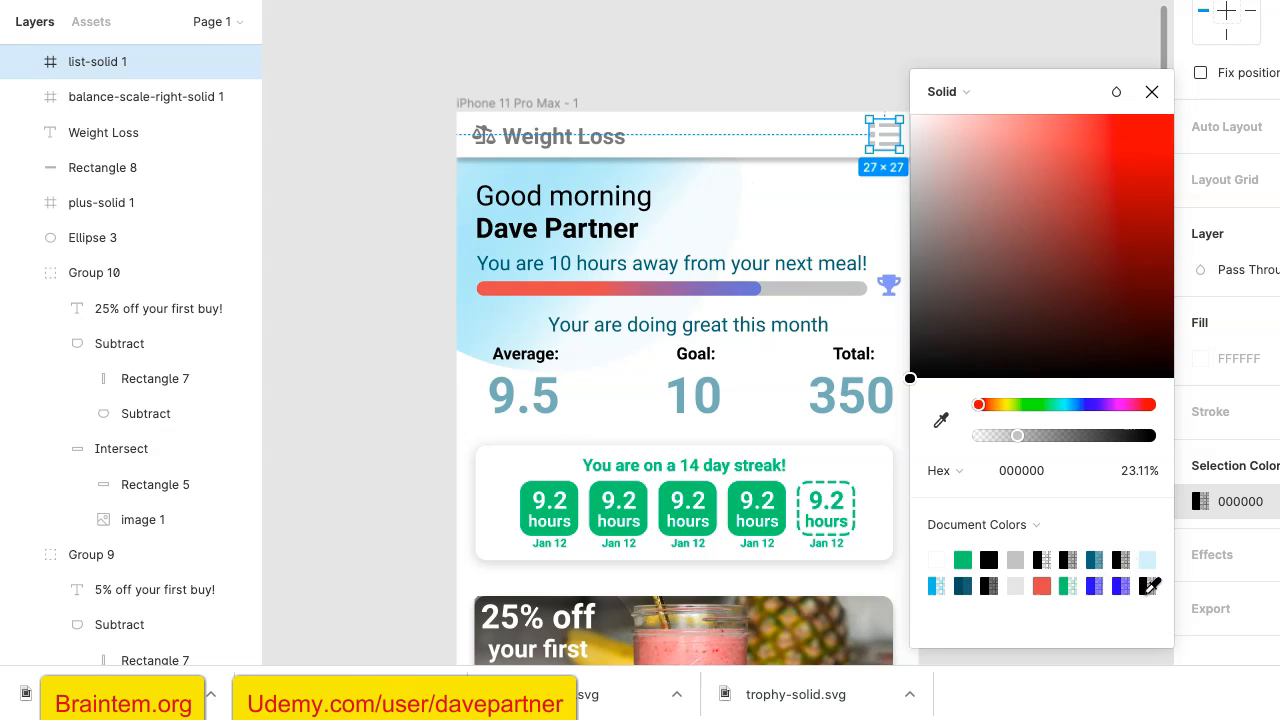
pyautogui.click(988, 587)
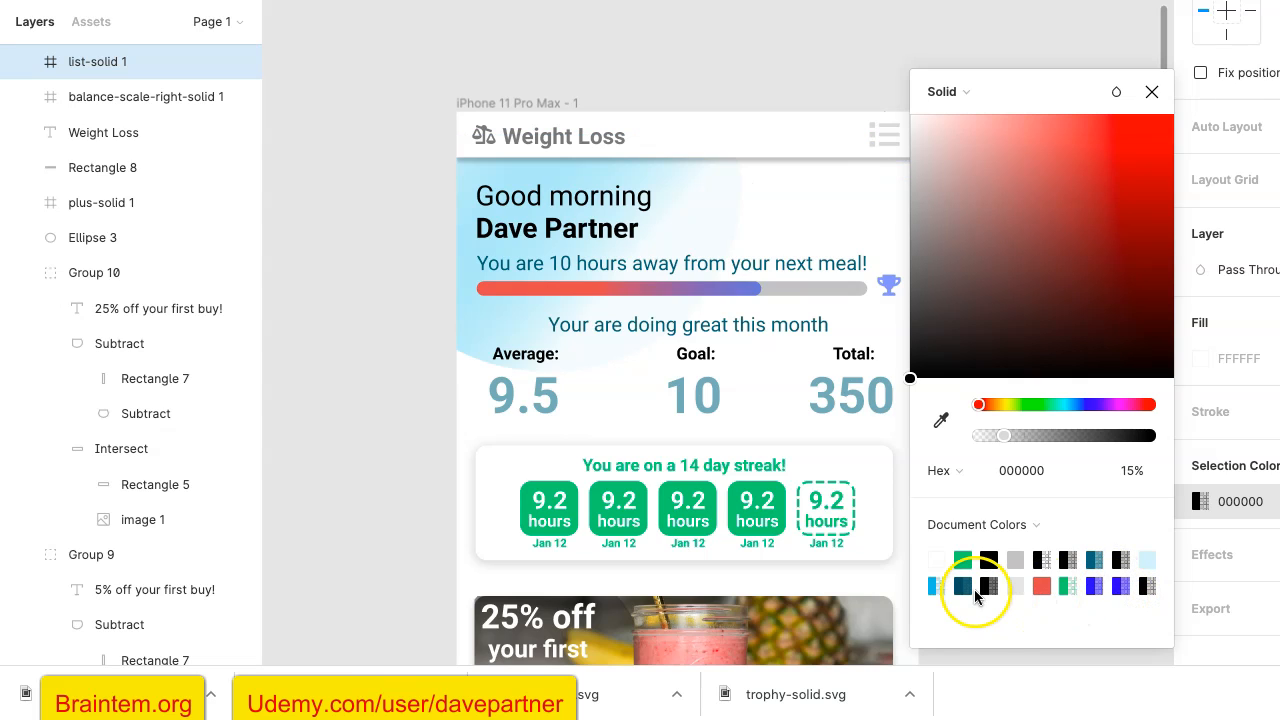
pyautogui.click(988, 574)
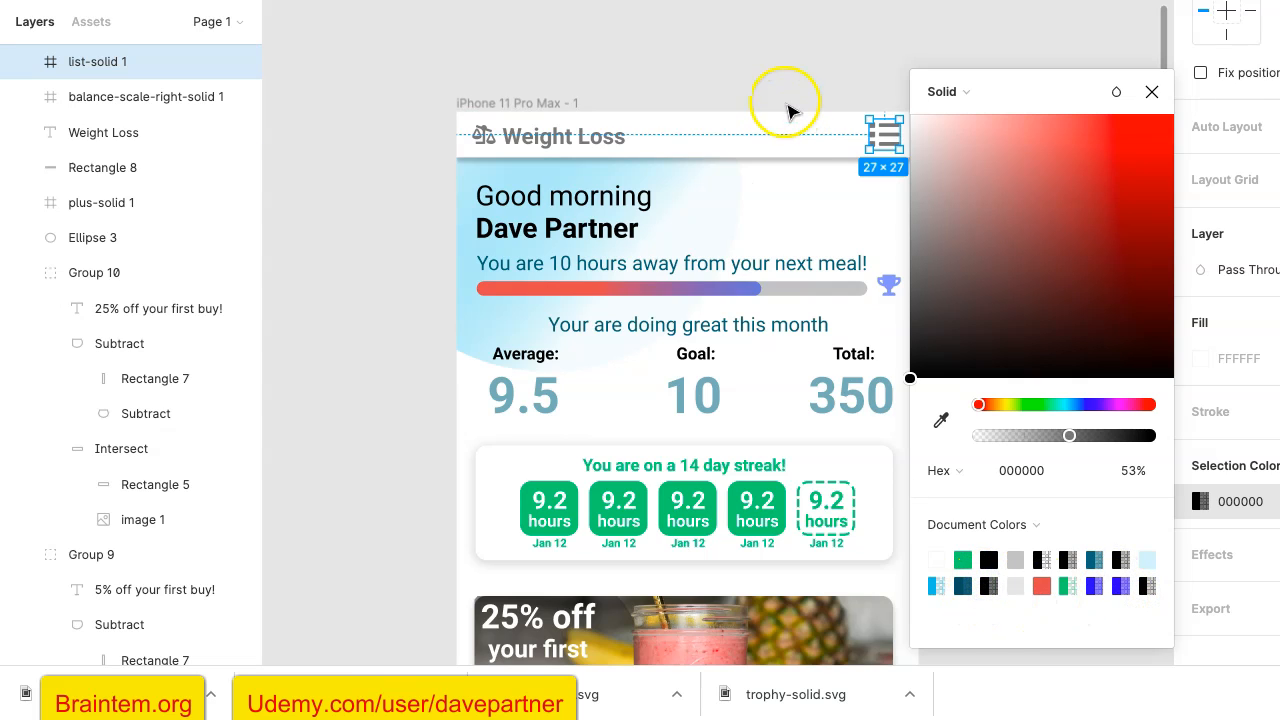
pyautogui.click(800, 77)
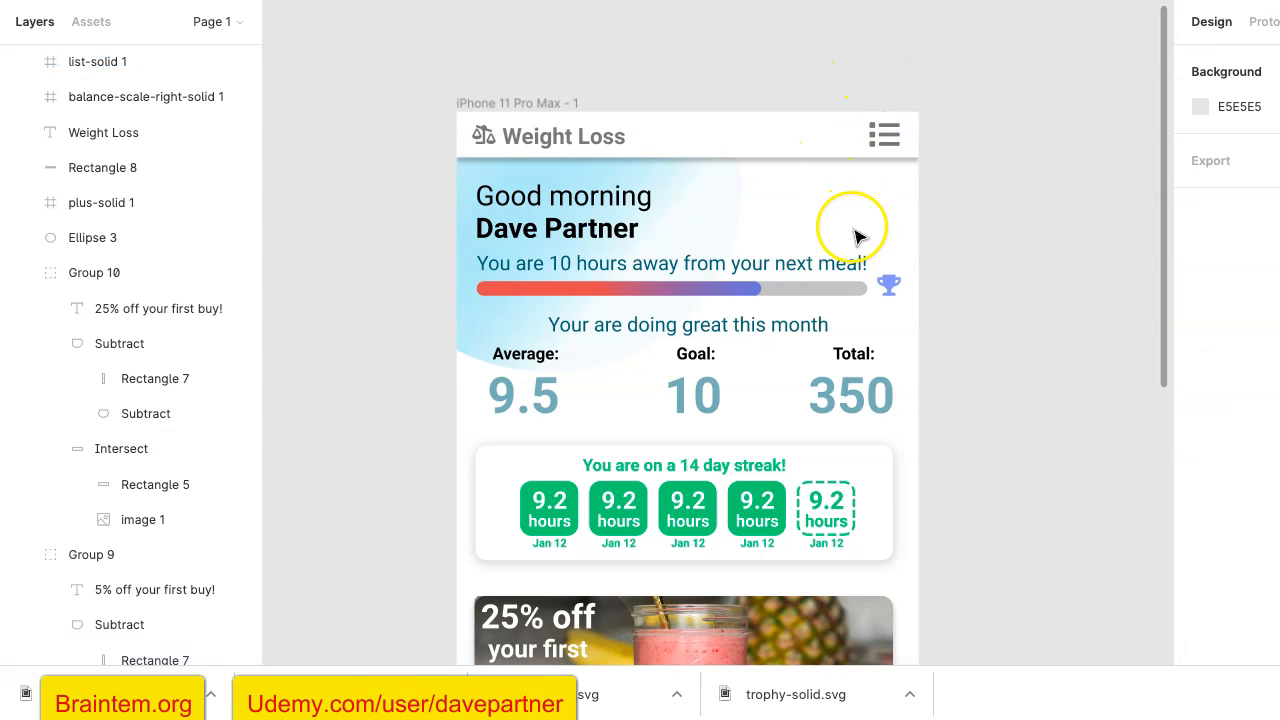
# - Review the whole home screen layout, from the header and fasting stats to the offer banners and plus button
pyautogui.scroll(-2, 865, 308)
pyautogui.keyDown('ctrl'); pyautogui.scroll(-4, 971, 311); pyautogui.keyUp('ctrl')
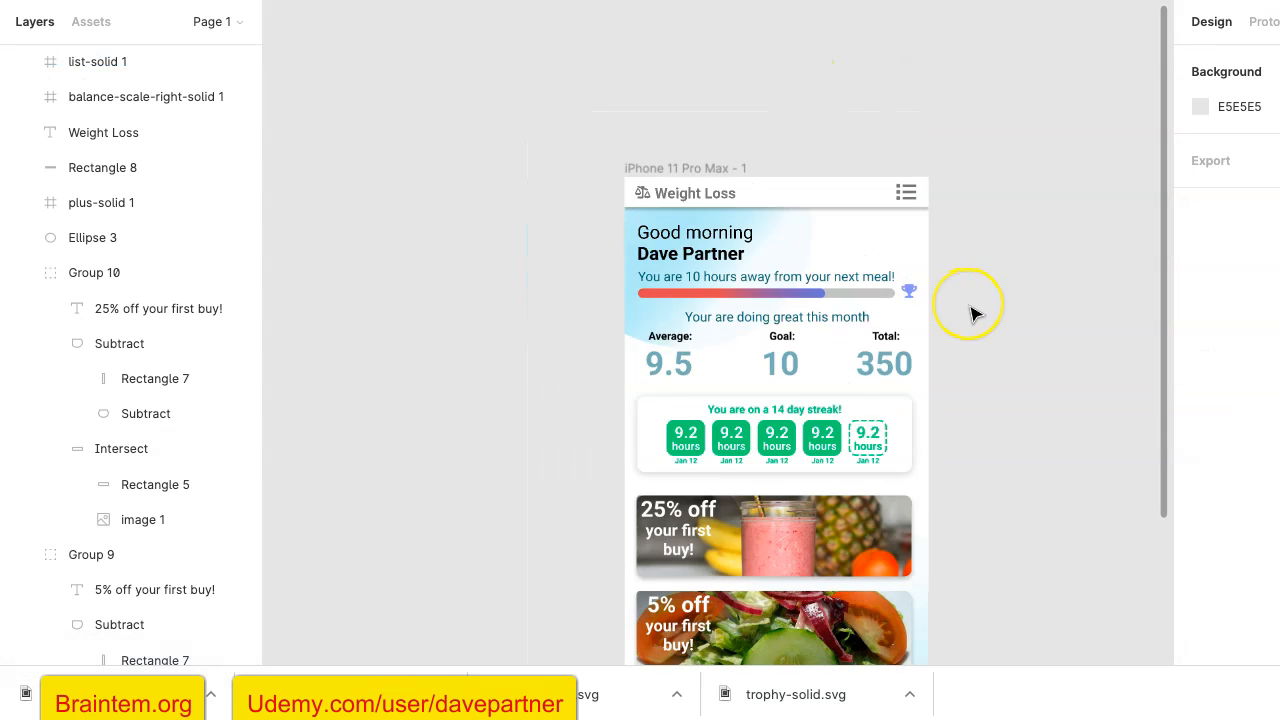
pyautogui.keyDown('ctrl'); pyautogui.scroll(2, 967, 292); pyautogui.keyUp('ctrl')
pyautogui.scroll(-2, 968, 293)
pyautogui.hscroll(1, 968, 293)
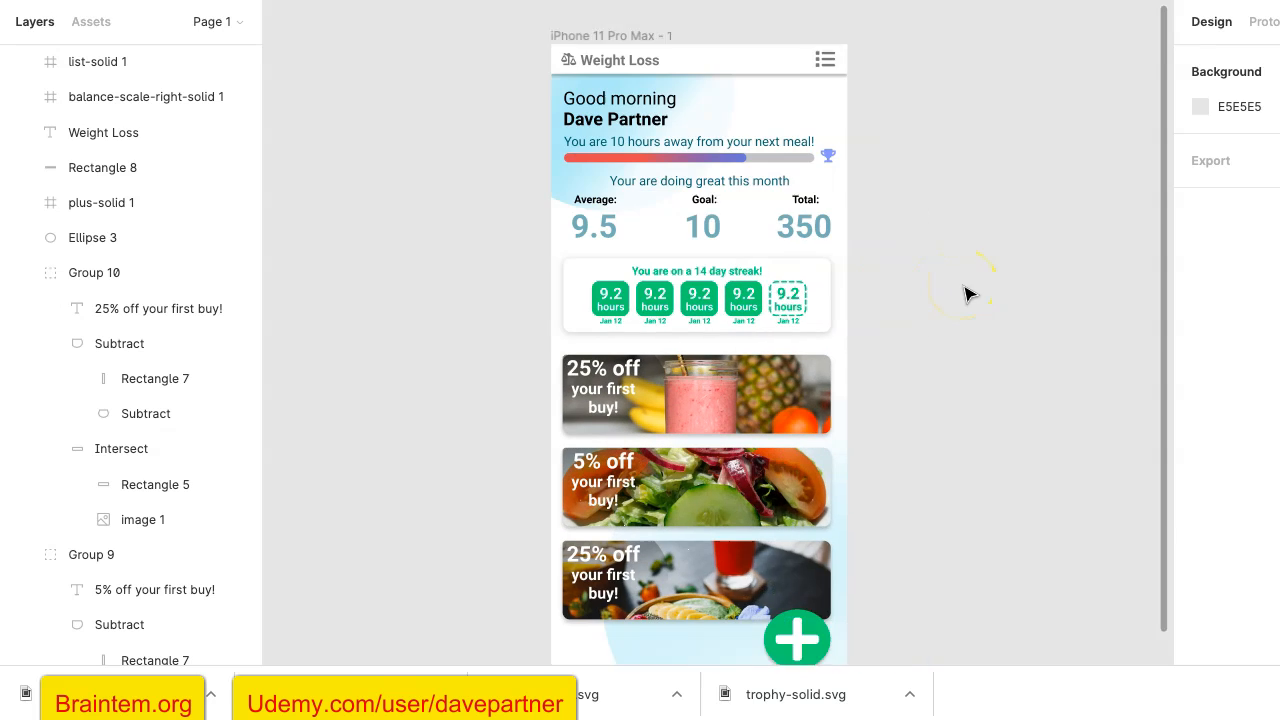
pyautogui.scroll(1, 968, 293)
pyautogui.hscroll(1, 968, 293)
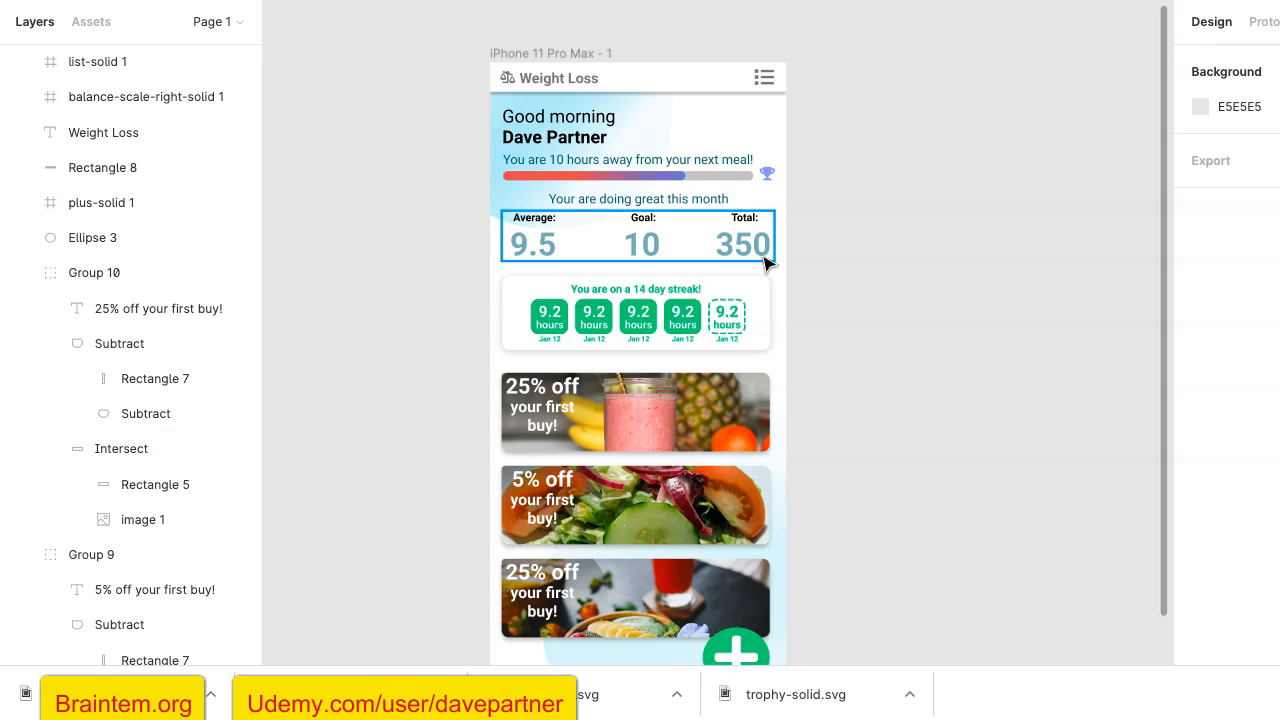
# - Change the third offer banner's discount to 7% so its text reads "7% off your first buy!"
pyautogui.scroll(-3, 820, 374)
pyautogui.click(510, 452)
pyautogui.click(506, 443)
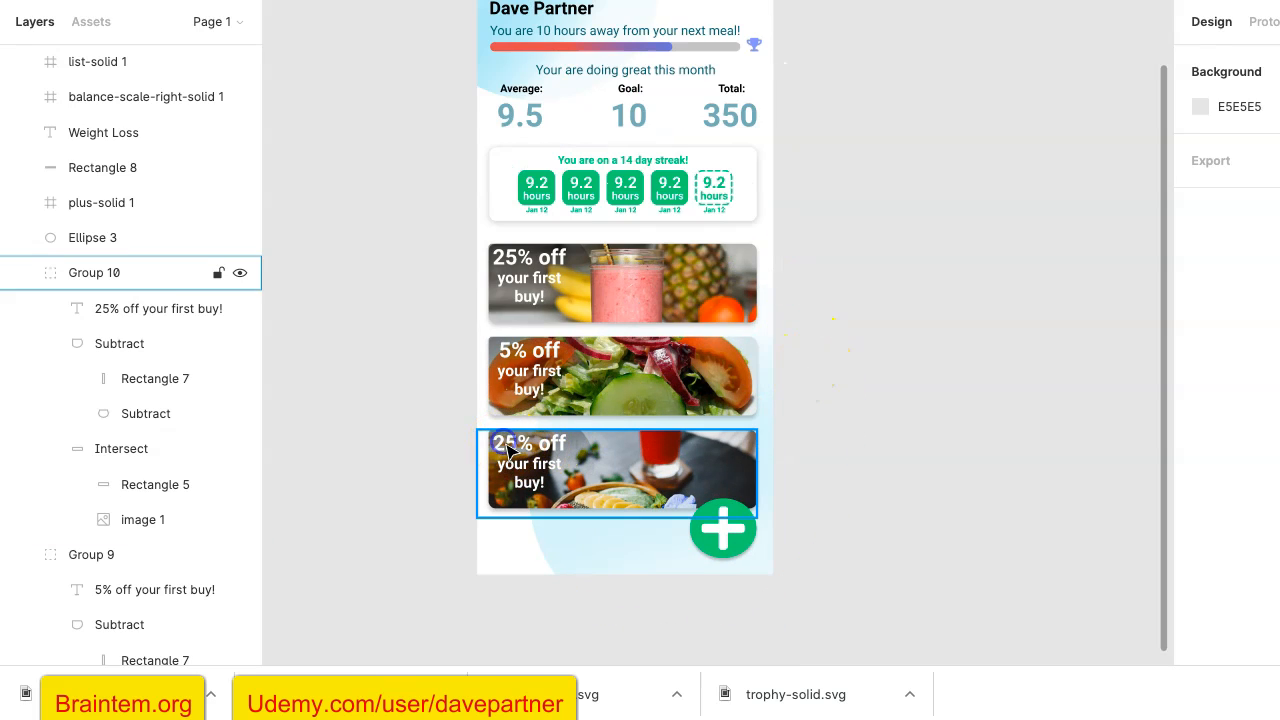
pyautogui.click(508, 450)
pyautogui.doubleClick(508, 450)
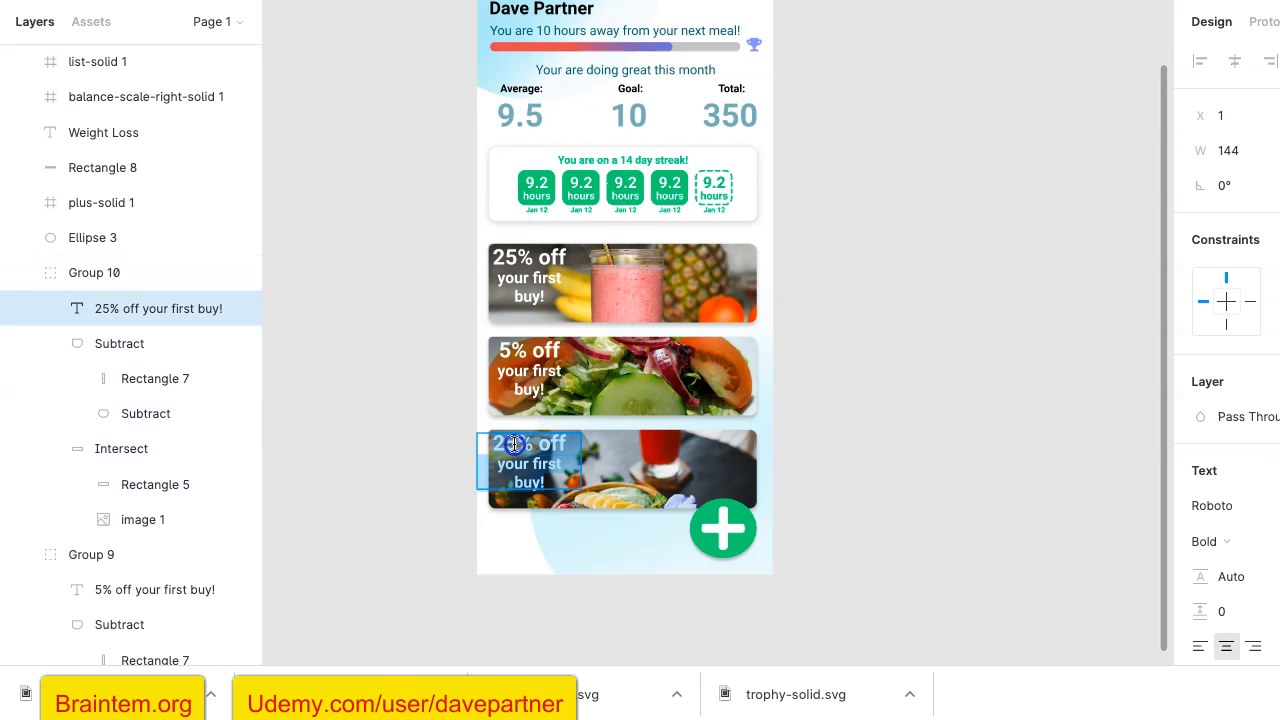
pyautogui.click(513, 444)
pyautogui.press('BackSpace')
pyautogui.press('BackSpace')
pyautogui.write('7')
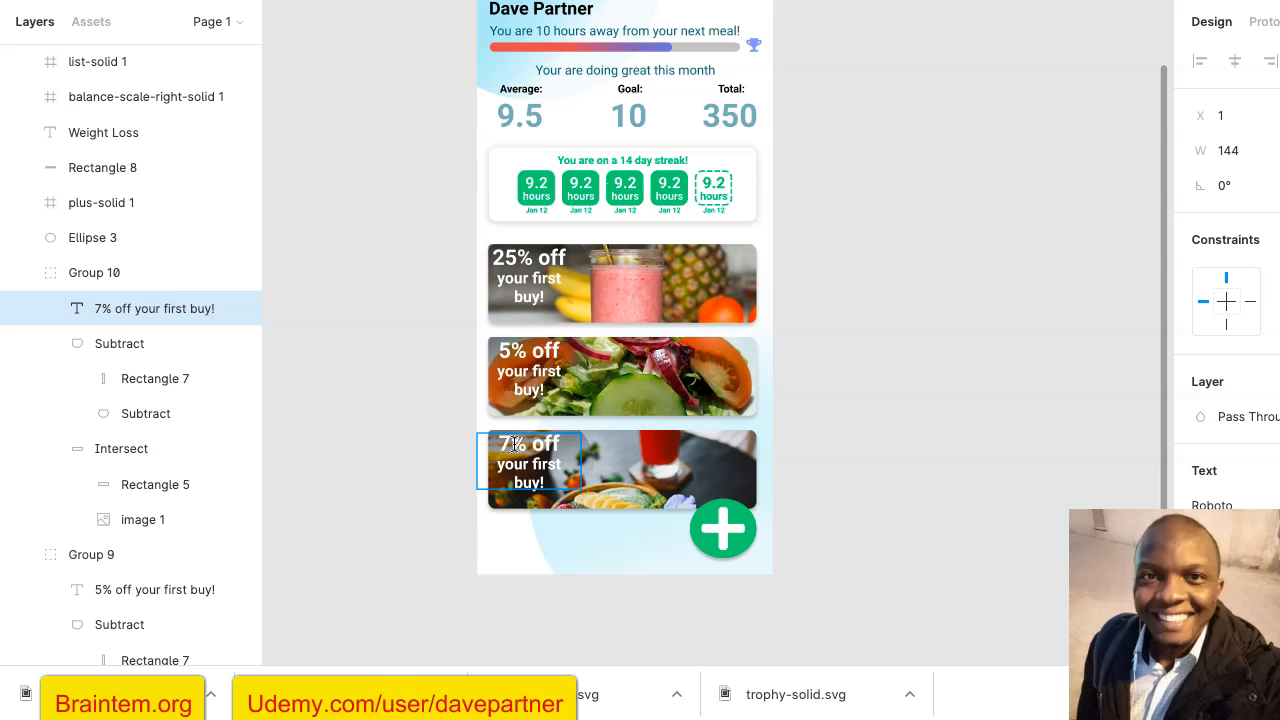
pyautogui.click(777, 349)
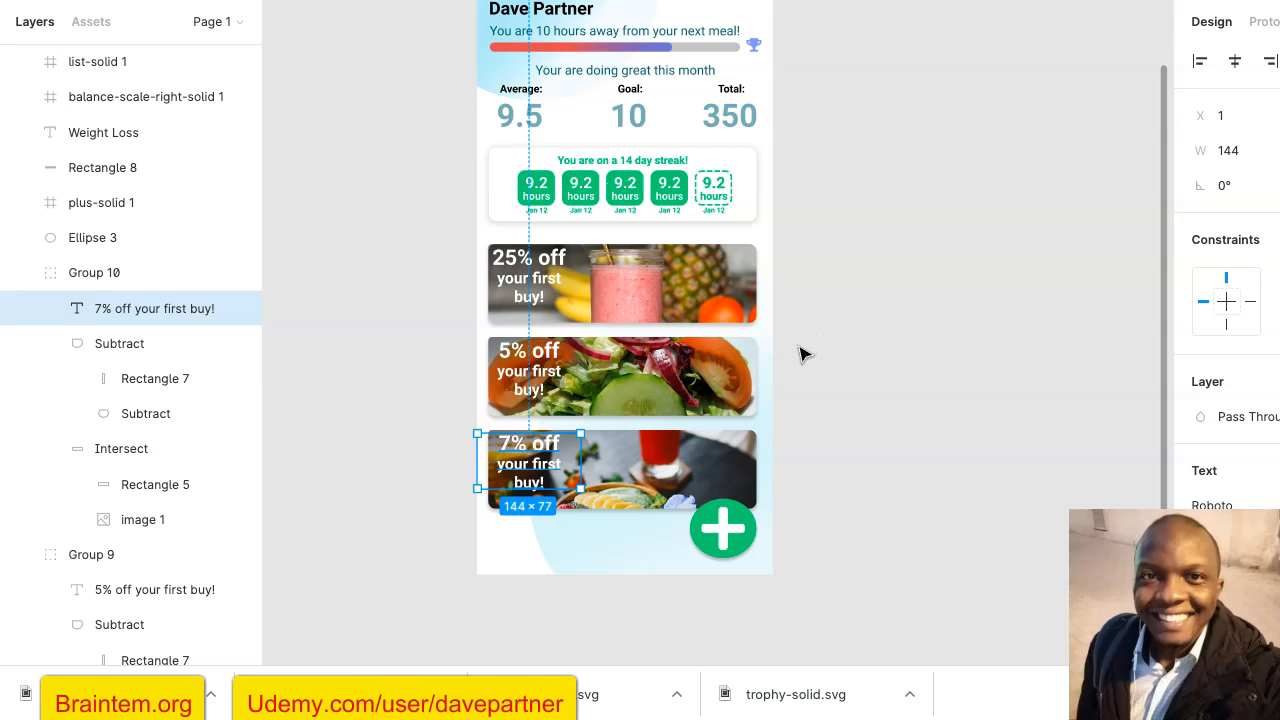
pyautogui.click(799, 347)
pyautogui.scroll(3, 803, 354)
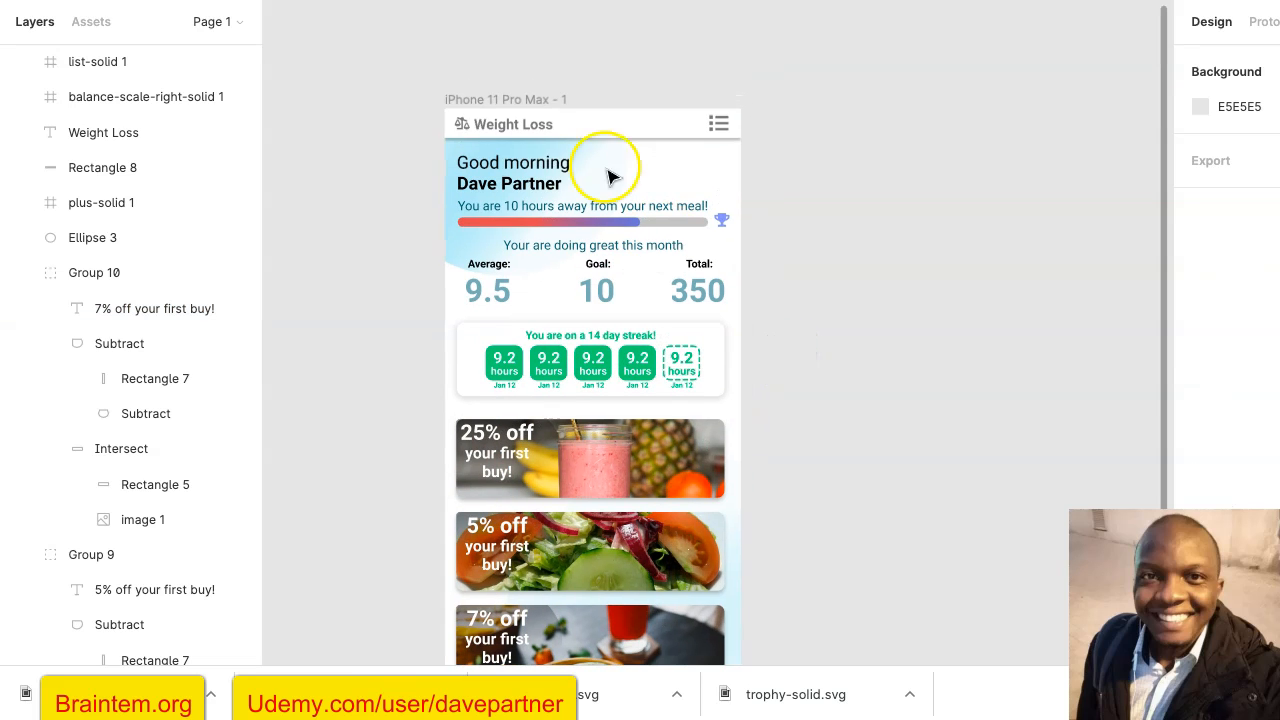